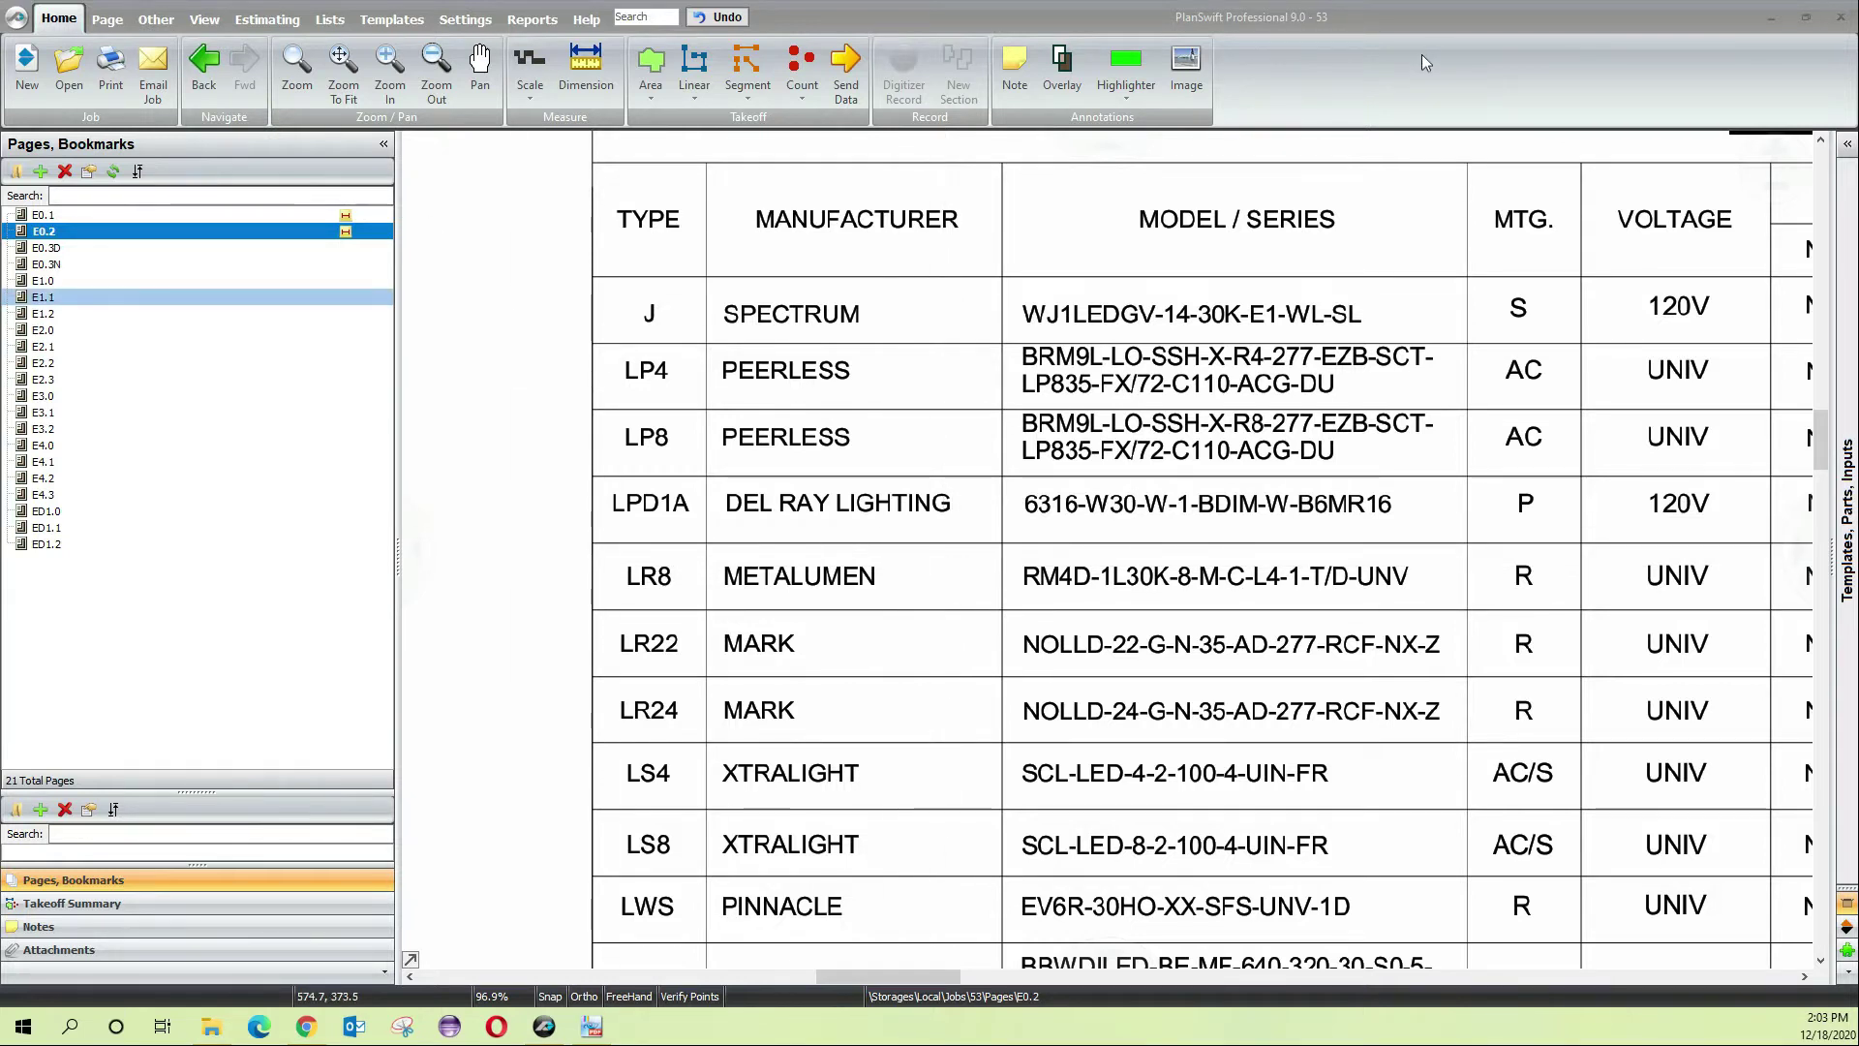
Open page E1.1 and check the scale noted under the First Floor - Lighting plan
{"action": "left_click", "coordinate": [46, 297]}
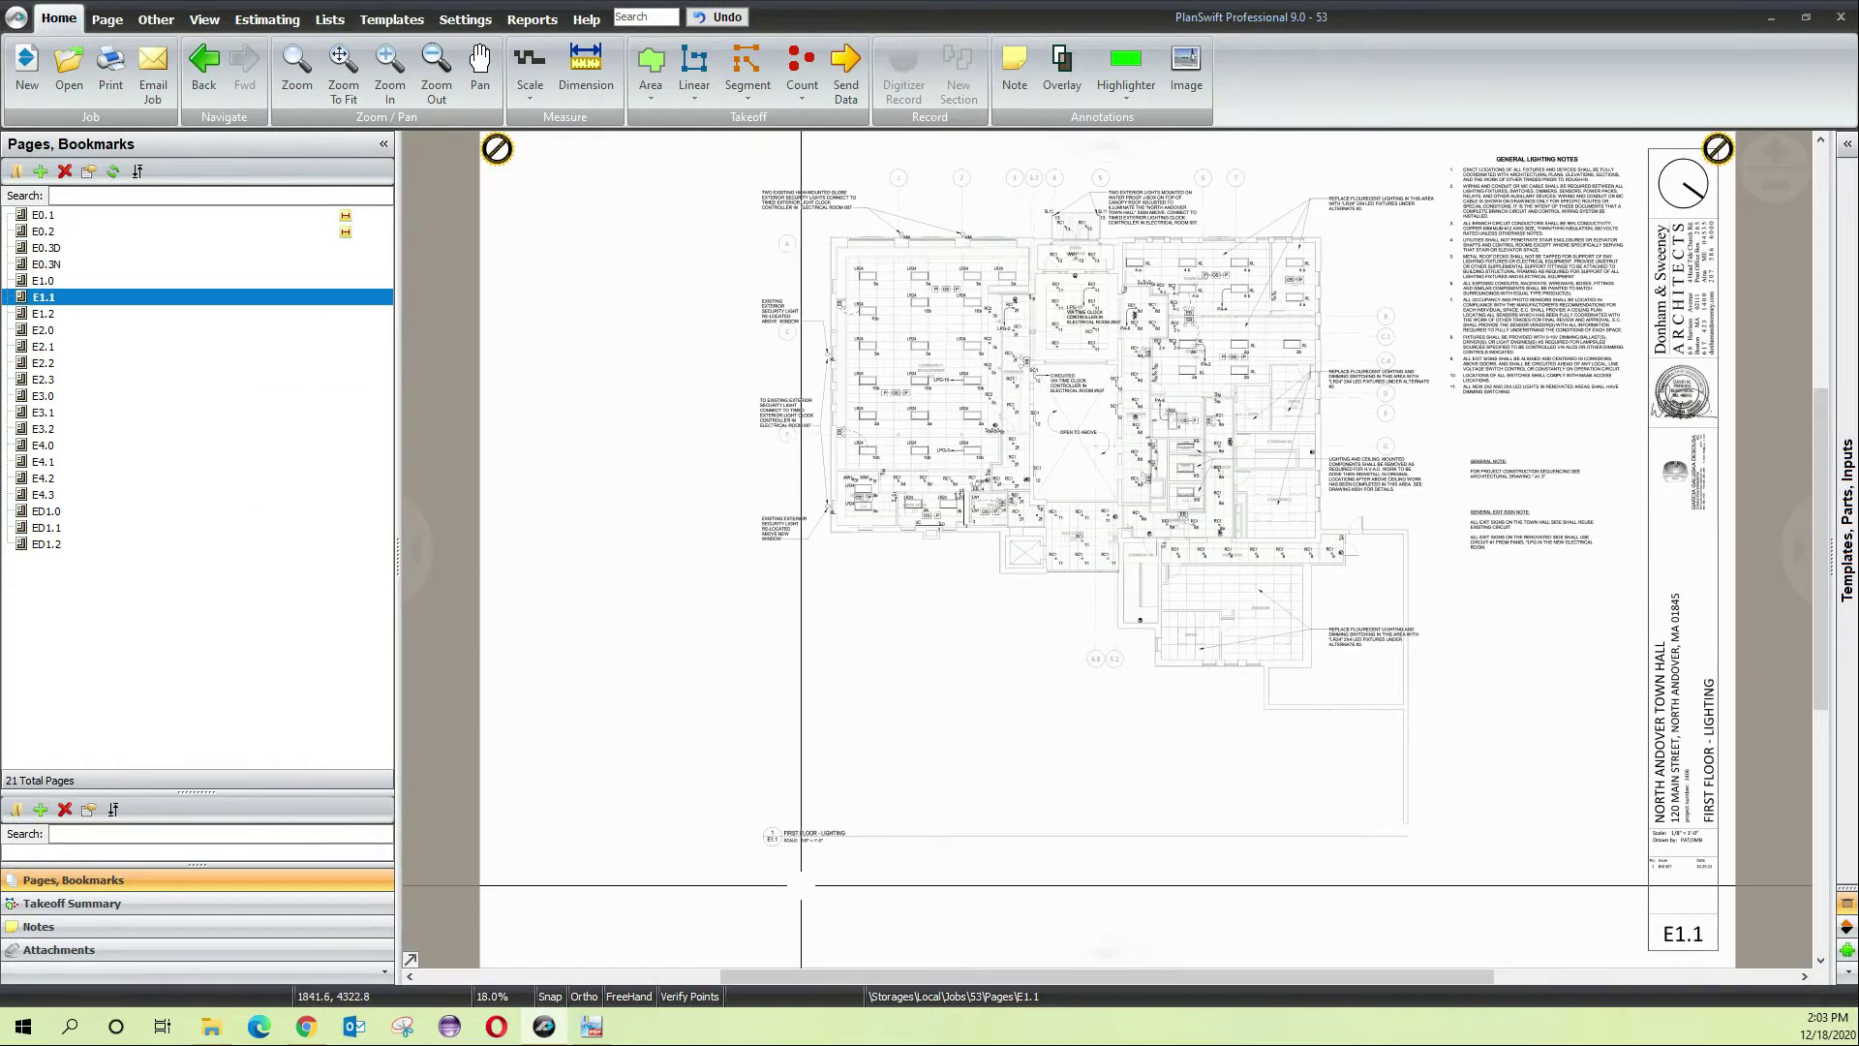
{"action": "scroll", "coordinate": [804, 883], "scroll_direction": "up", "scroll_amount": 5}
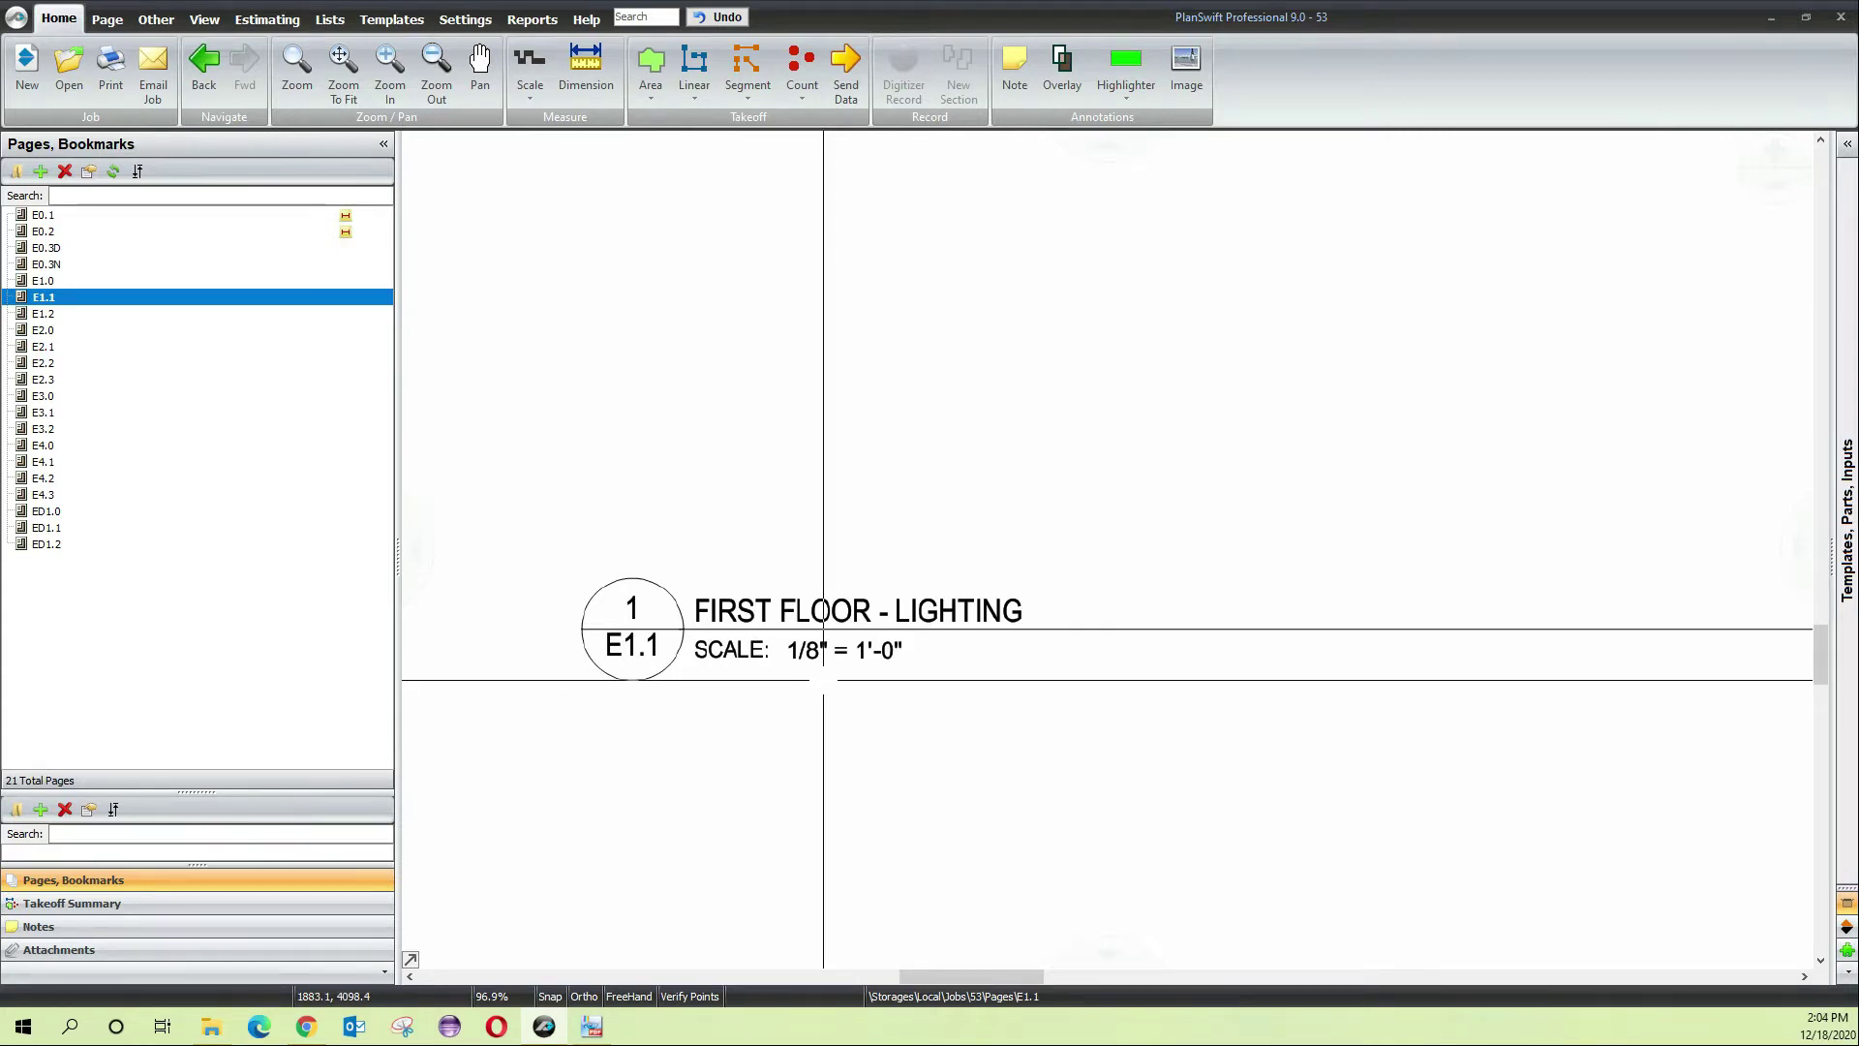
{"action": "scroll", "coordinate": [823, 680], "scroll_direction": "down", "scroll_amount": 4}
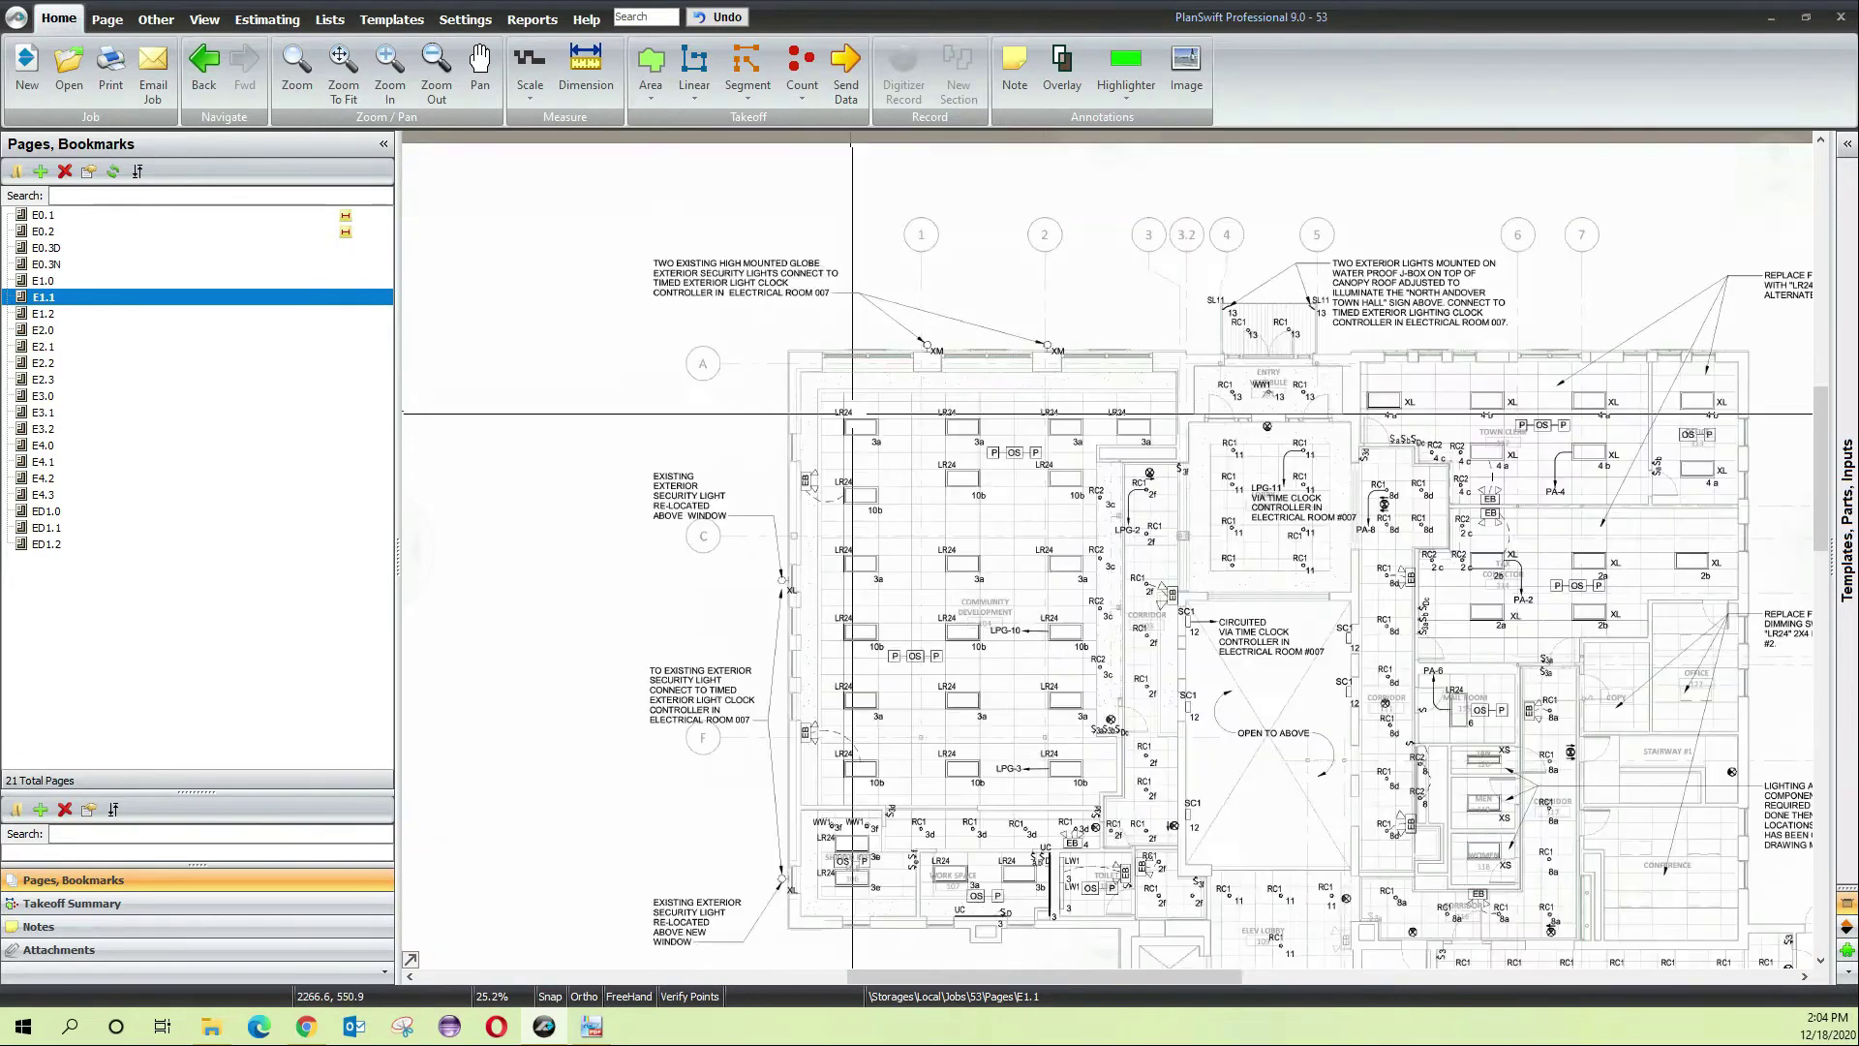
Examine the fixture tags across the first floor lighting plan, focusing on the LR24 fixtures in the Community Development area
{"action": "scroll", "coordinate": [852, 413], "scroll_direction": "up", "scroll_amount": 3}
{"action": "scroll", "coordinate": [1322, 524], "scroll_direction": "down", "scroll_amount": 4}
{"action": "scroll", "coordinate": [1322, 524], "scroll_direction": "up", "scroll_amount": 3}
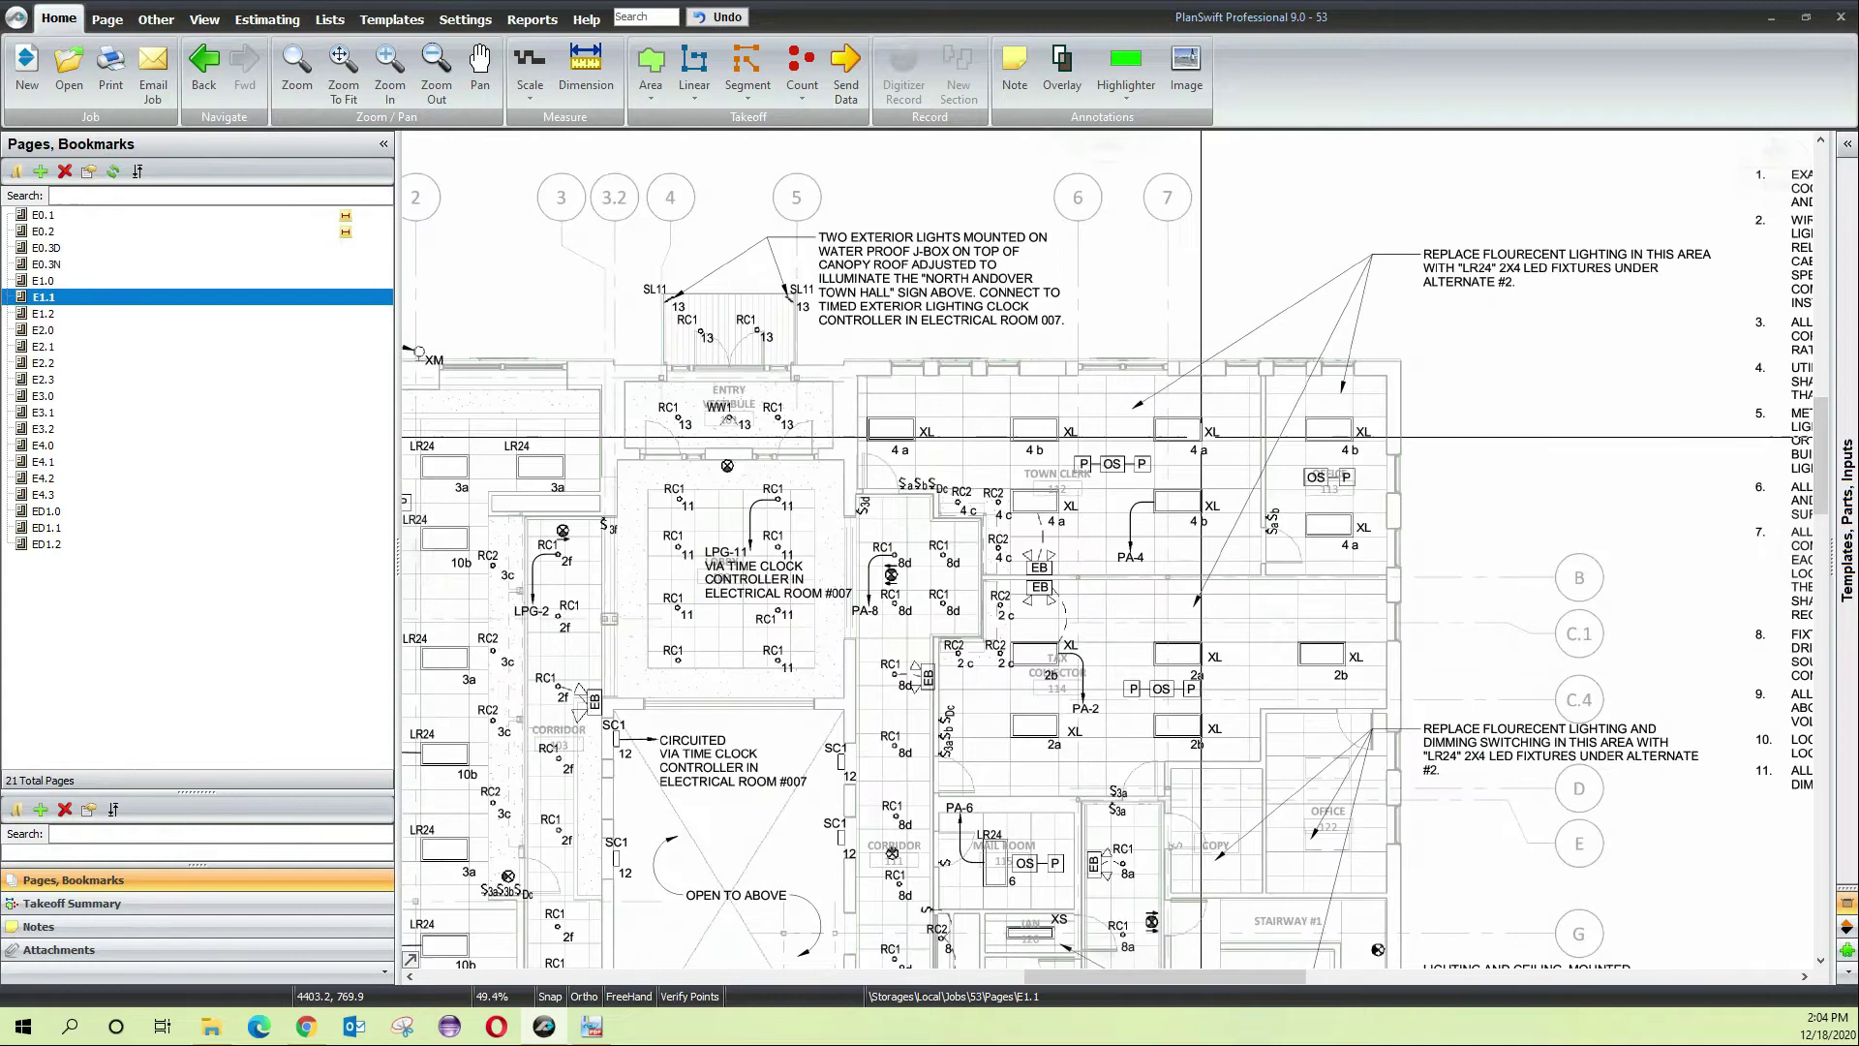
{"action": "scroll", "coordinate": [1201, 438], "scroll_direction": "down", "scroll_amount": 3}
{"action": "scroll", "coordinate": [700, 436], "scroll_direction": "up", "scroll_amount": 2}
{"action": "scroll", "coordinate": [700, 436], "scroll_direction": "up", "scroll_amount": 5}
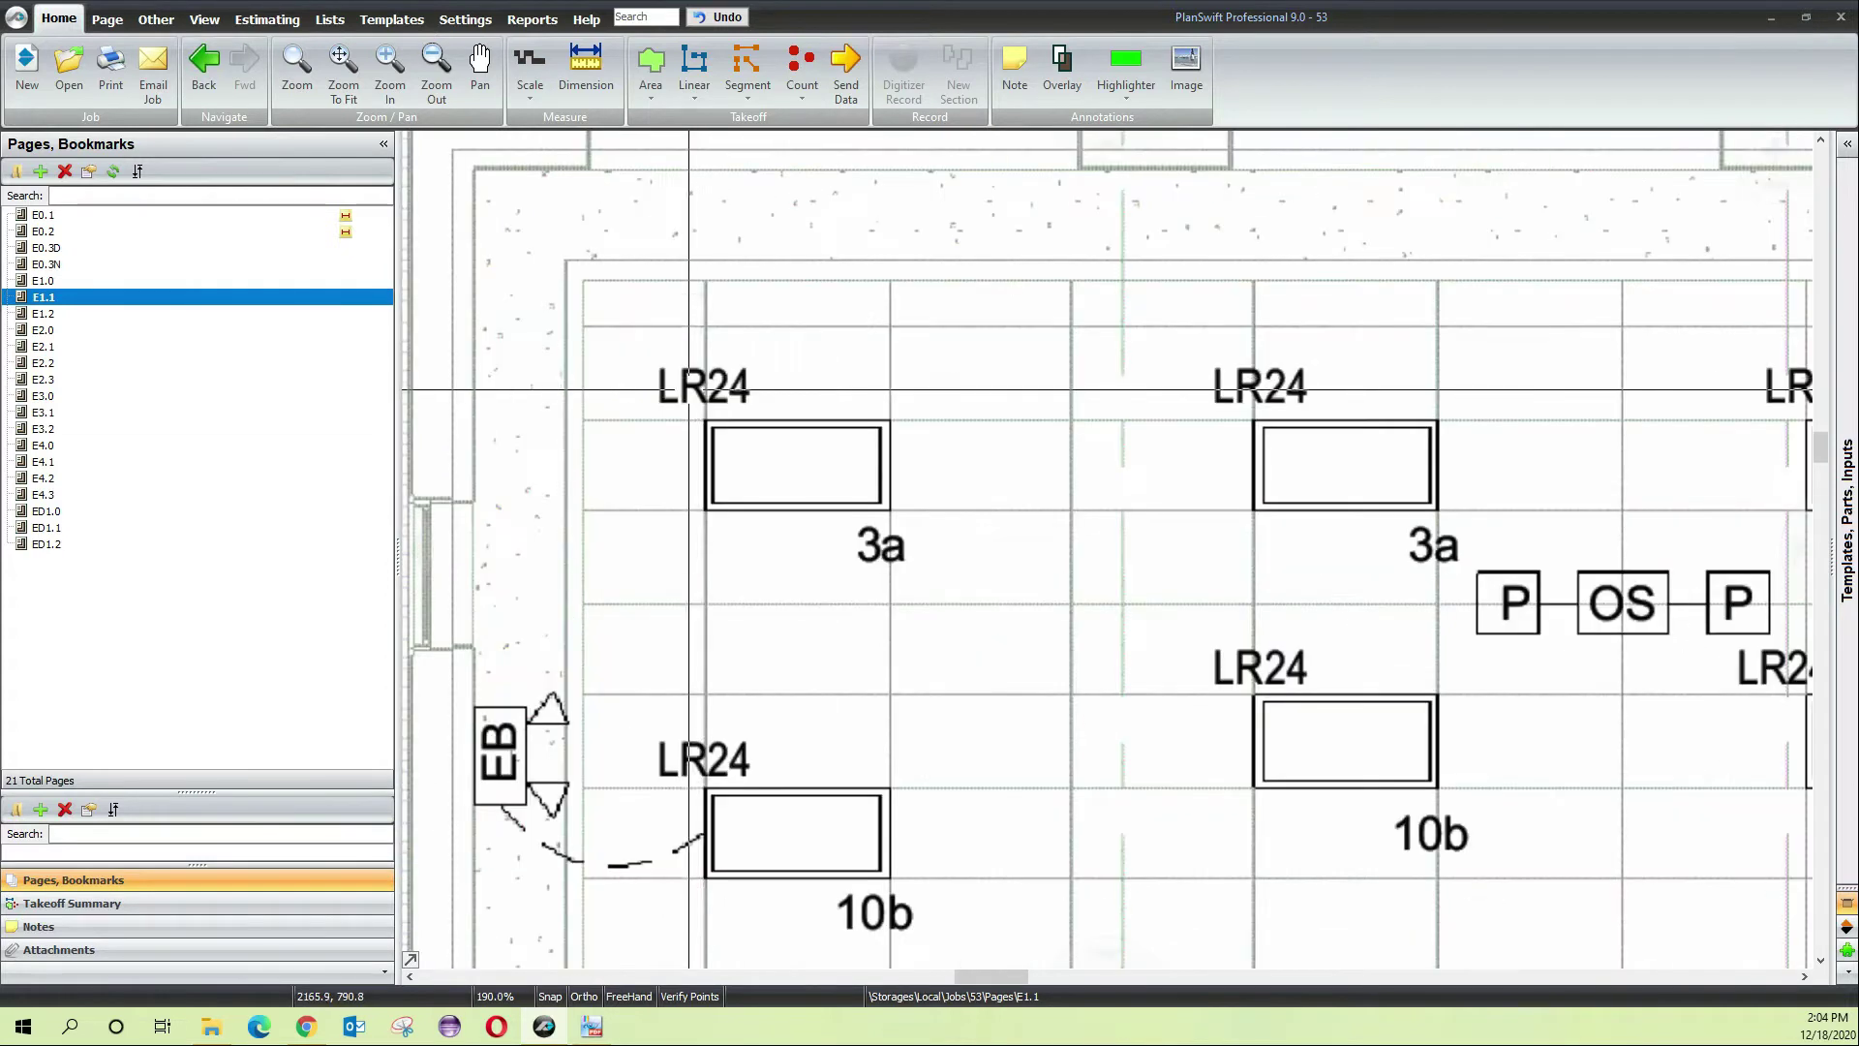
{"action": "scroll", "coordinate": [689, 390], "scroll_direction": "up", "scroll_amount": 3}
{"action": "scroll", "coordinate": [647, 456], "scroll_direction": "down", "scroll_amount": 2}
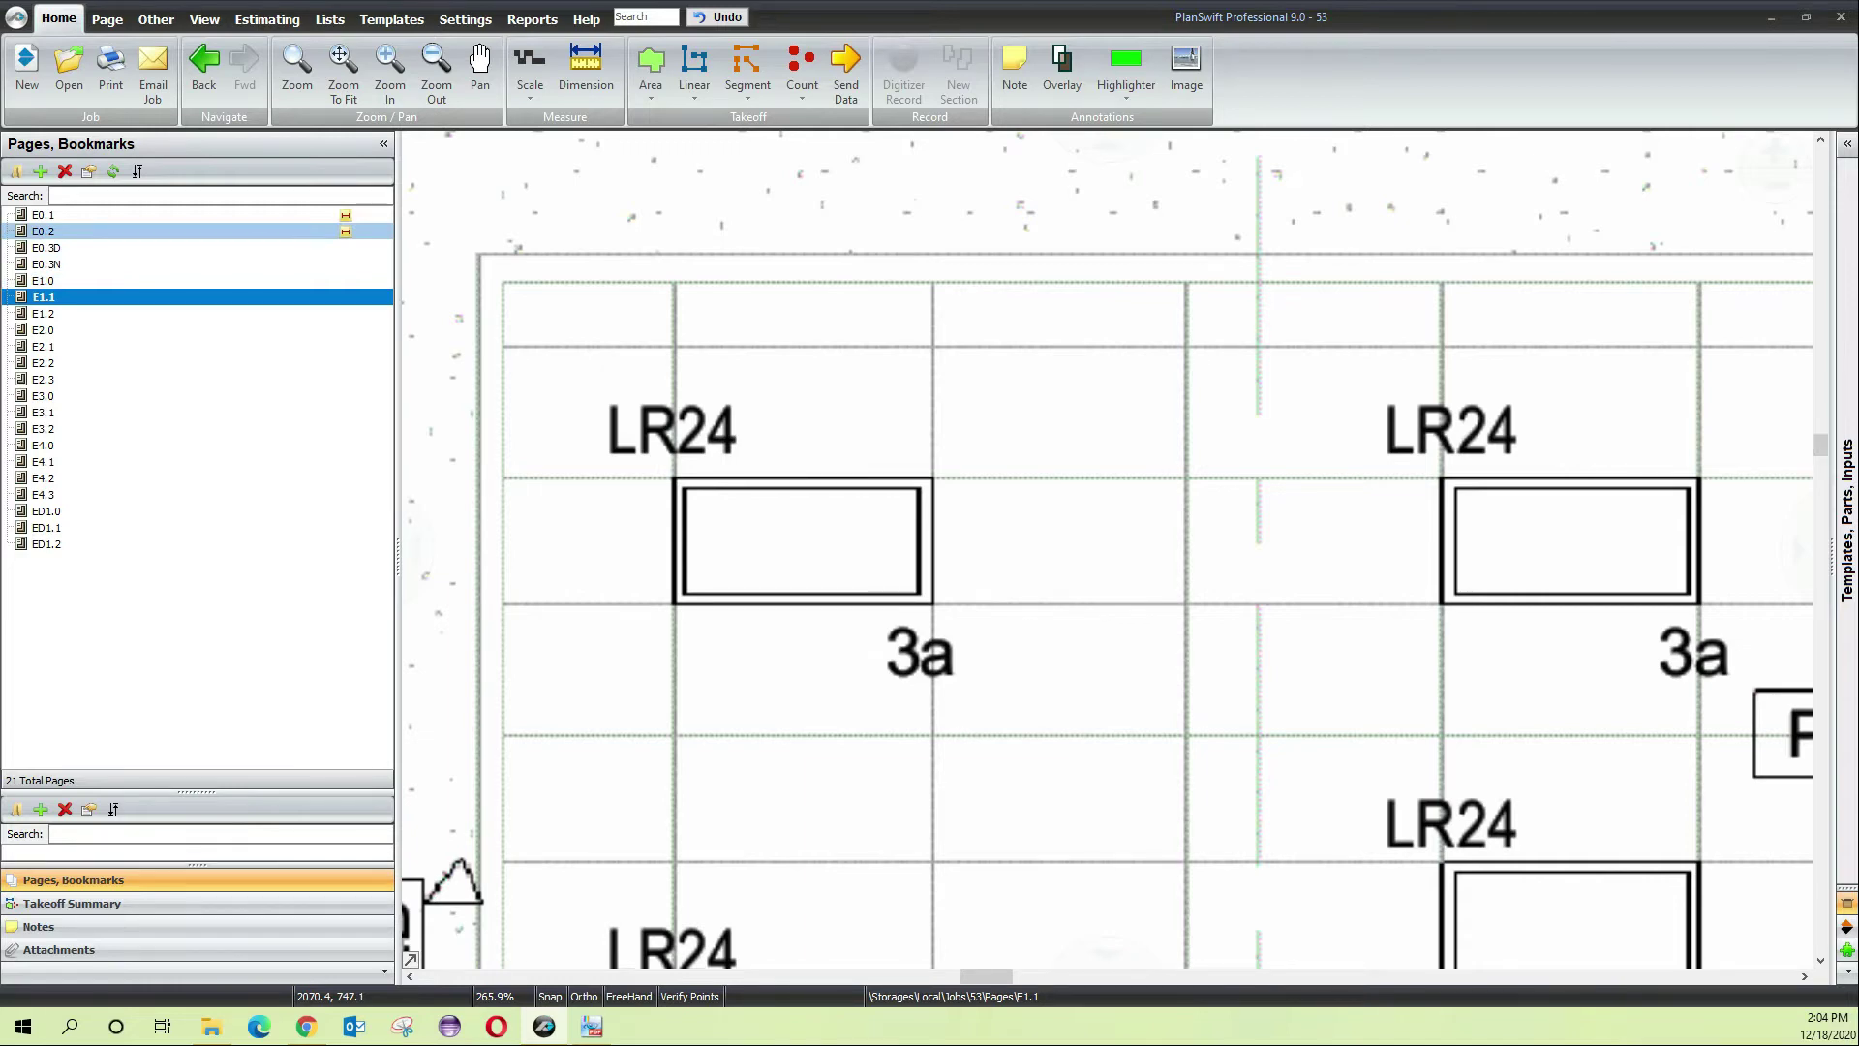
Open page E0.2 and locate the LR24 row in the Lighting Fixture Schedule
{"action": "left_click", "coordinate": [45, 232]}
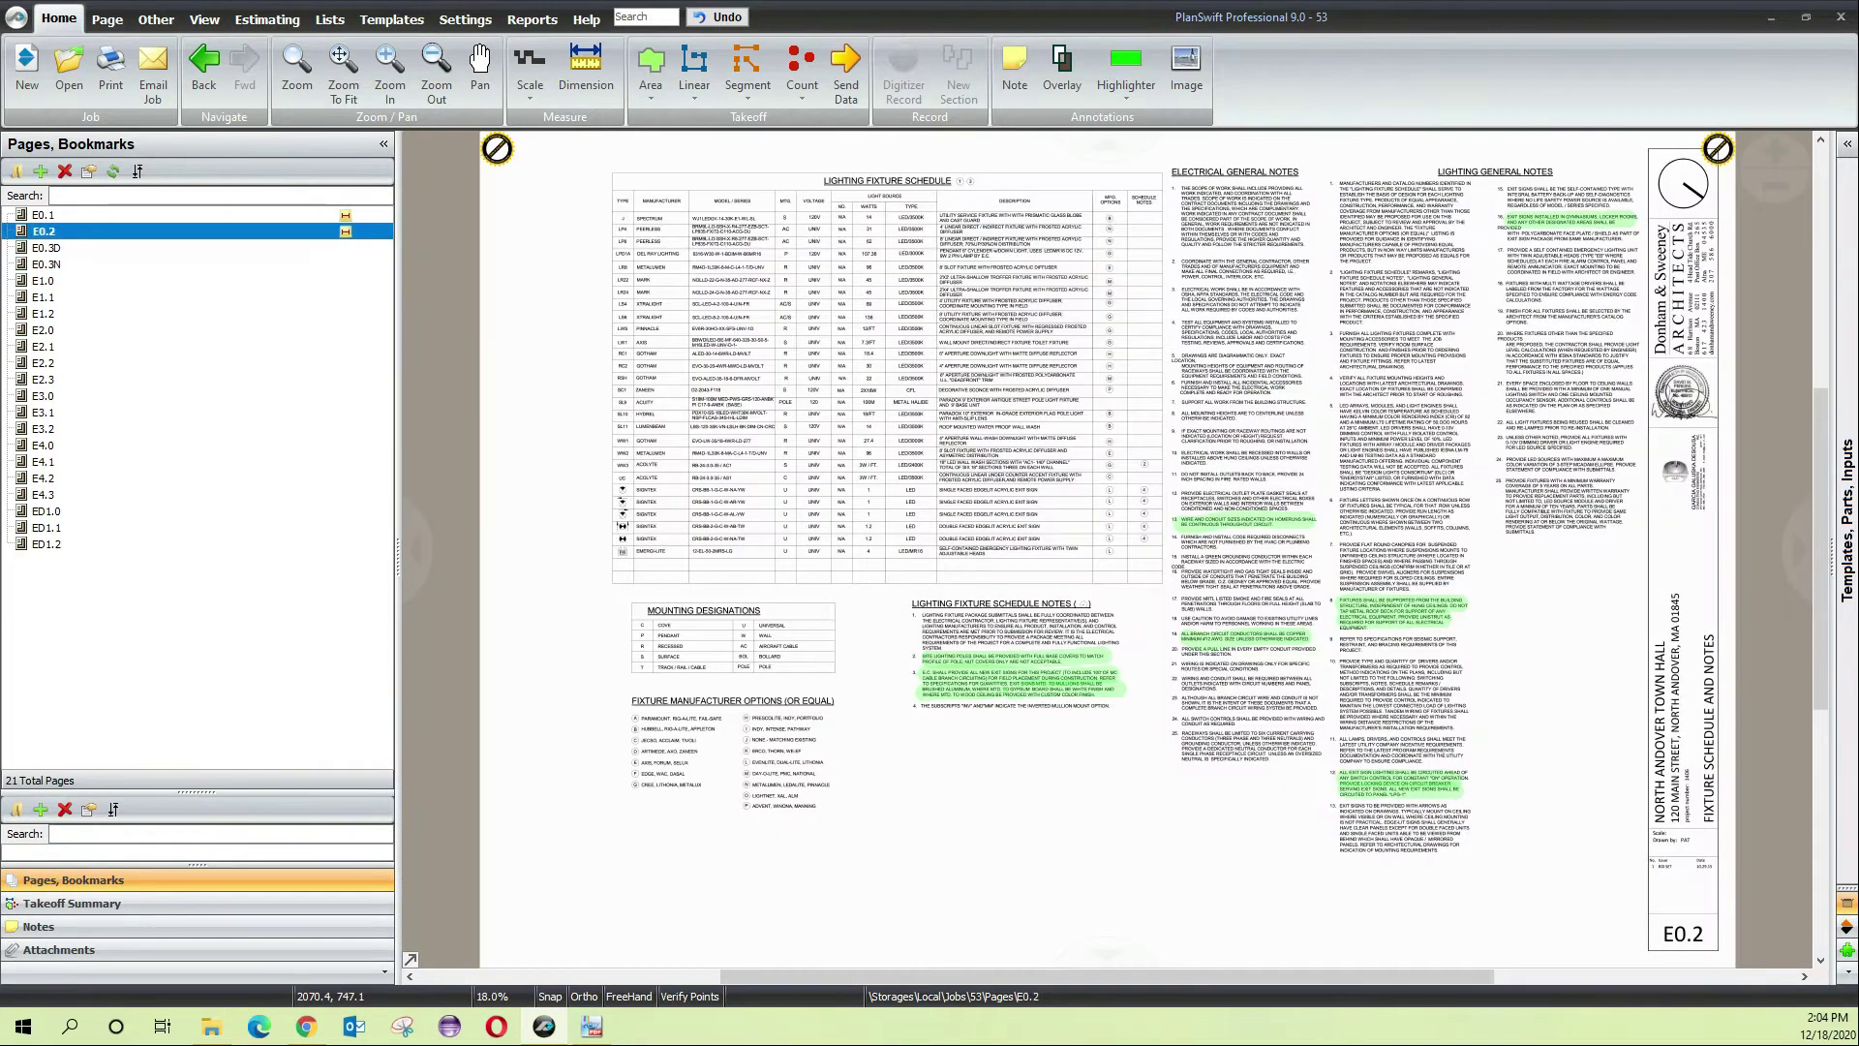
{"action": "scroll", "coordinate": [612, 258], "scroll_direction": "up", "scroll_amount": 3}
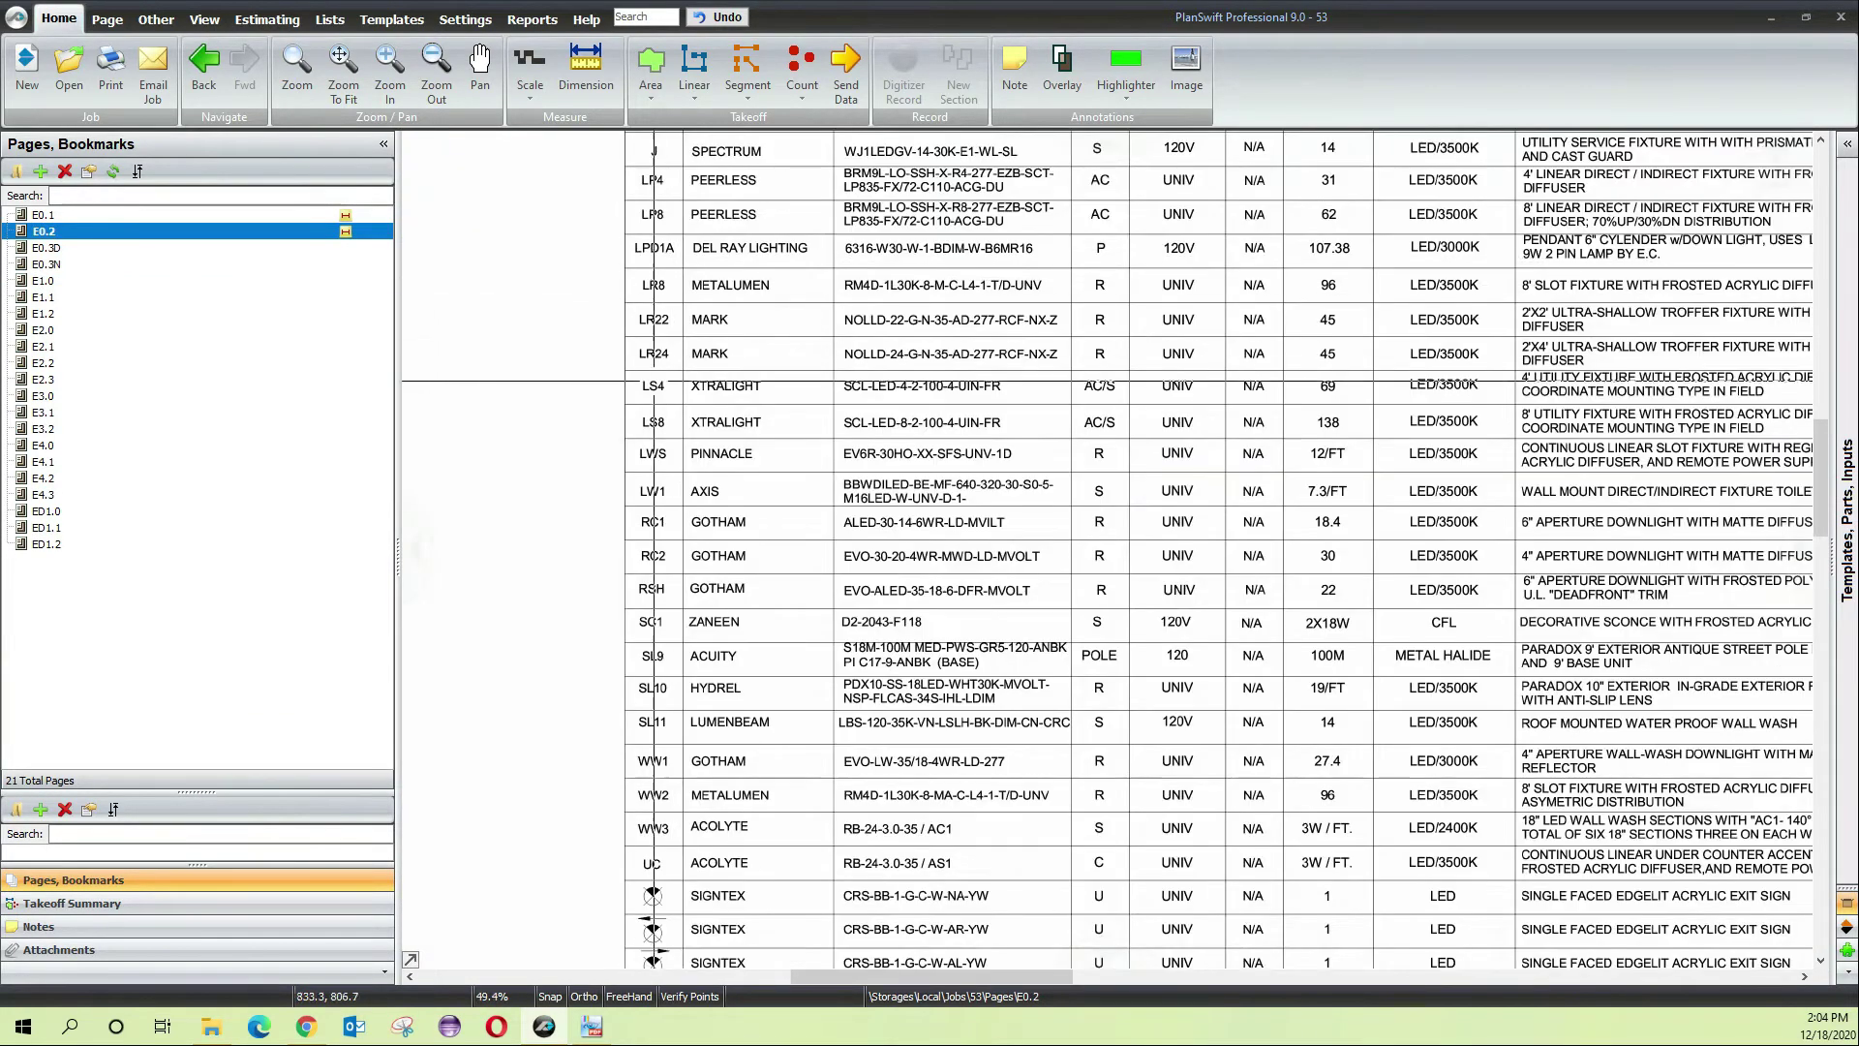
{"action": "scroll", "coordinate": [716, 284], "scroll_direction": "up", "scroll_amount": 6}
{"action": "scroll", "coordinate": [715, 284], "scroll_direction": "down", "scroll_amount": 5}
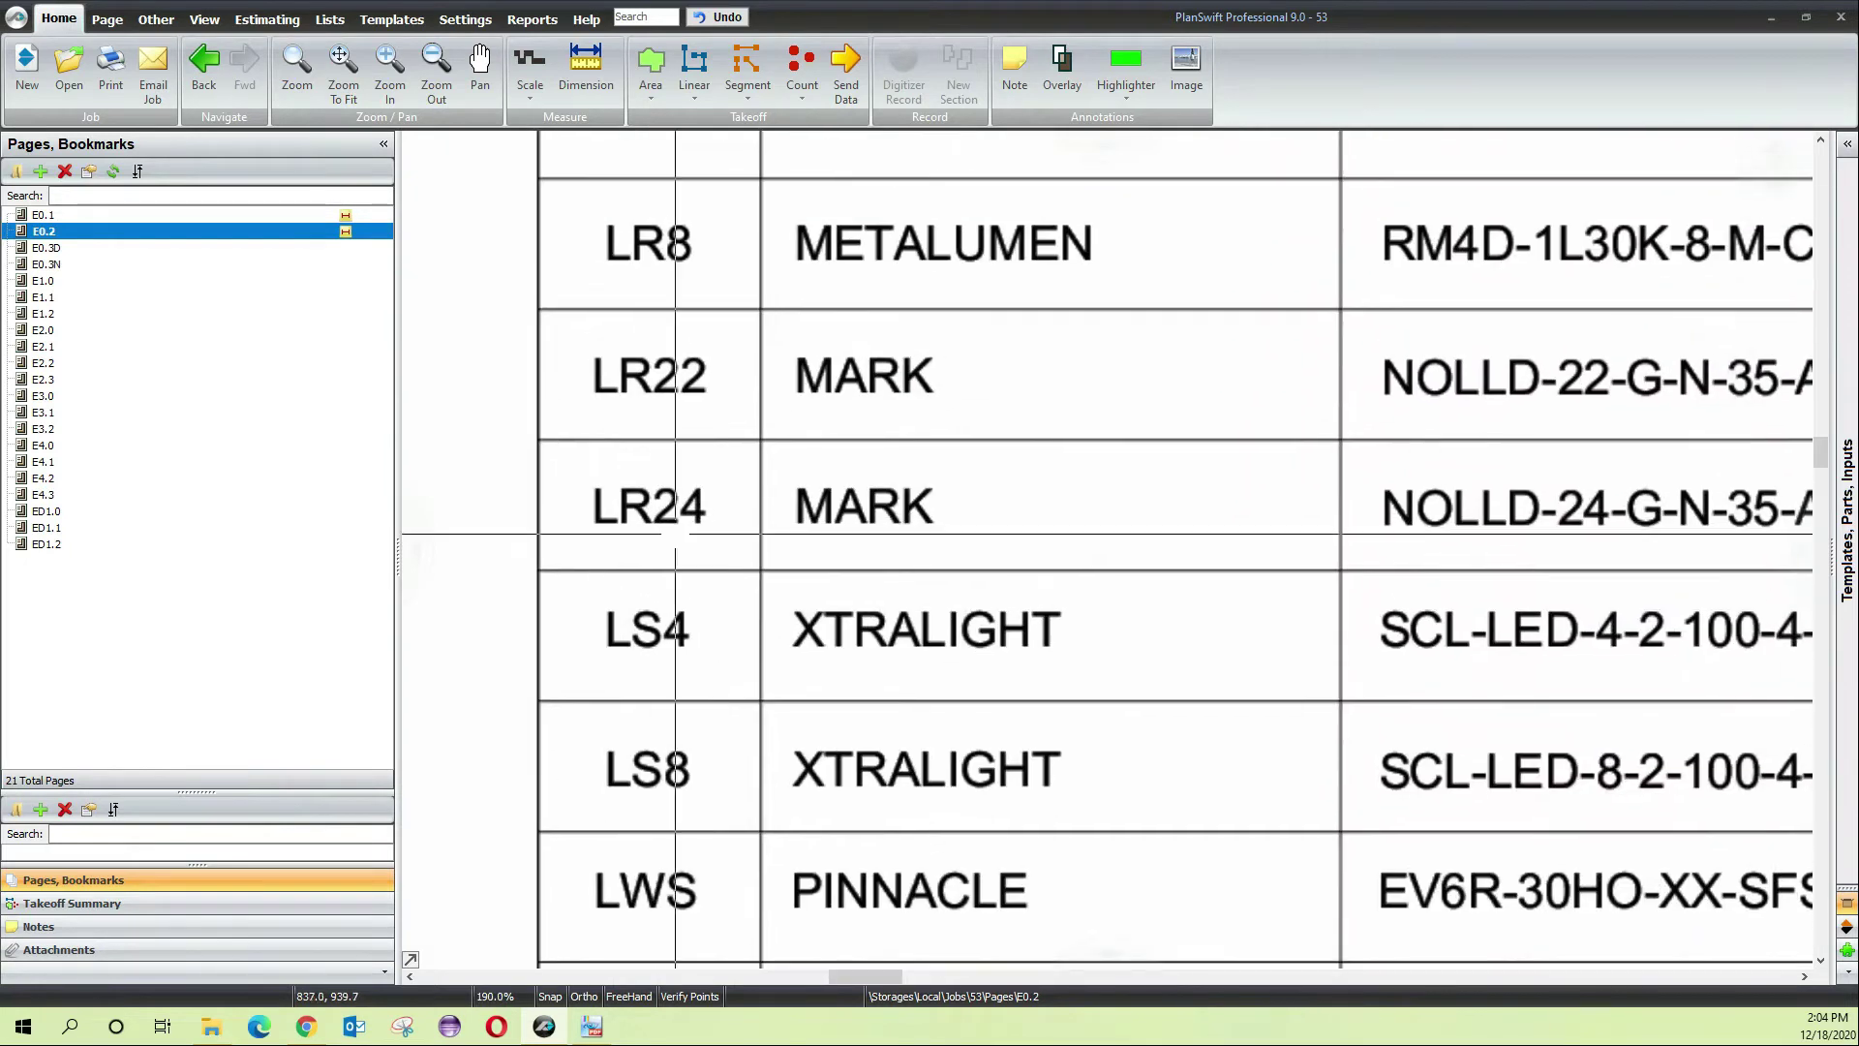
{"action": "left_click_drag", "start_coordinate": [906, 529], "coordinate": [824, 599]}
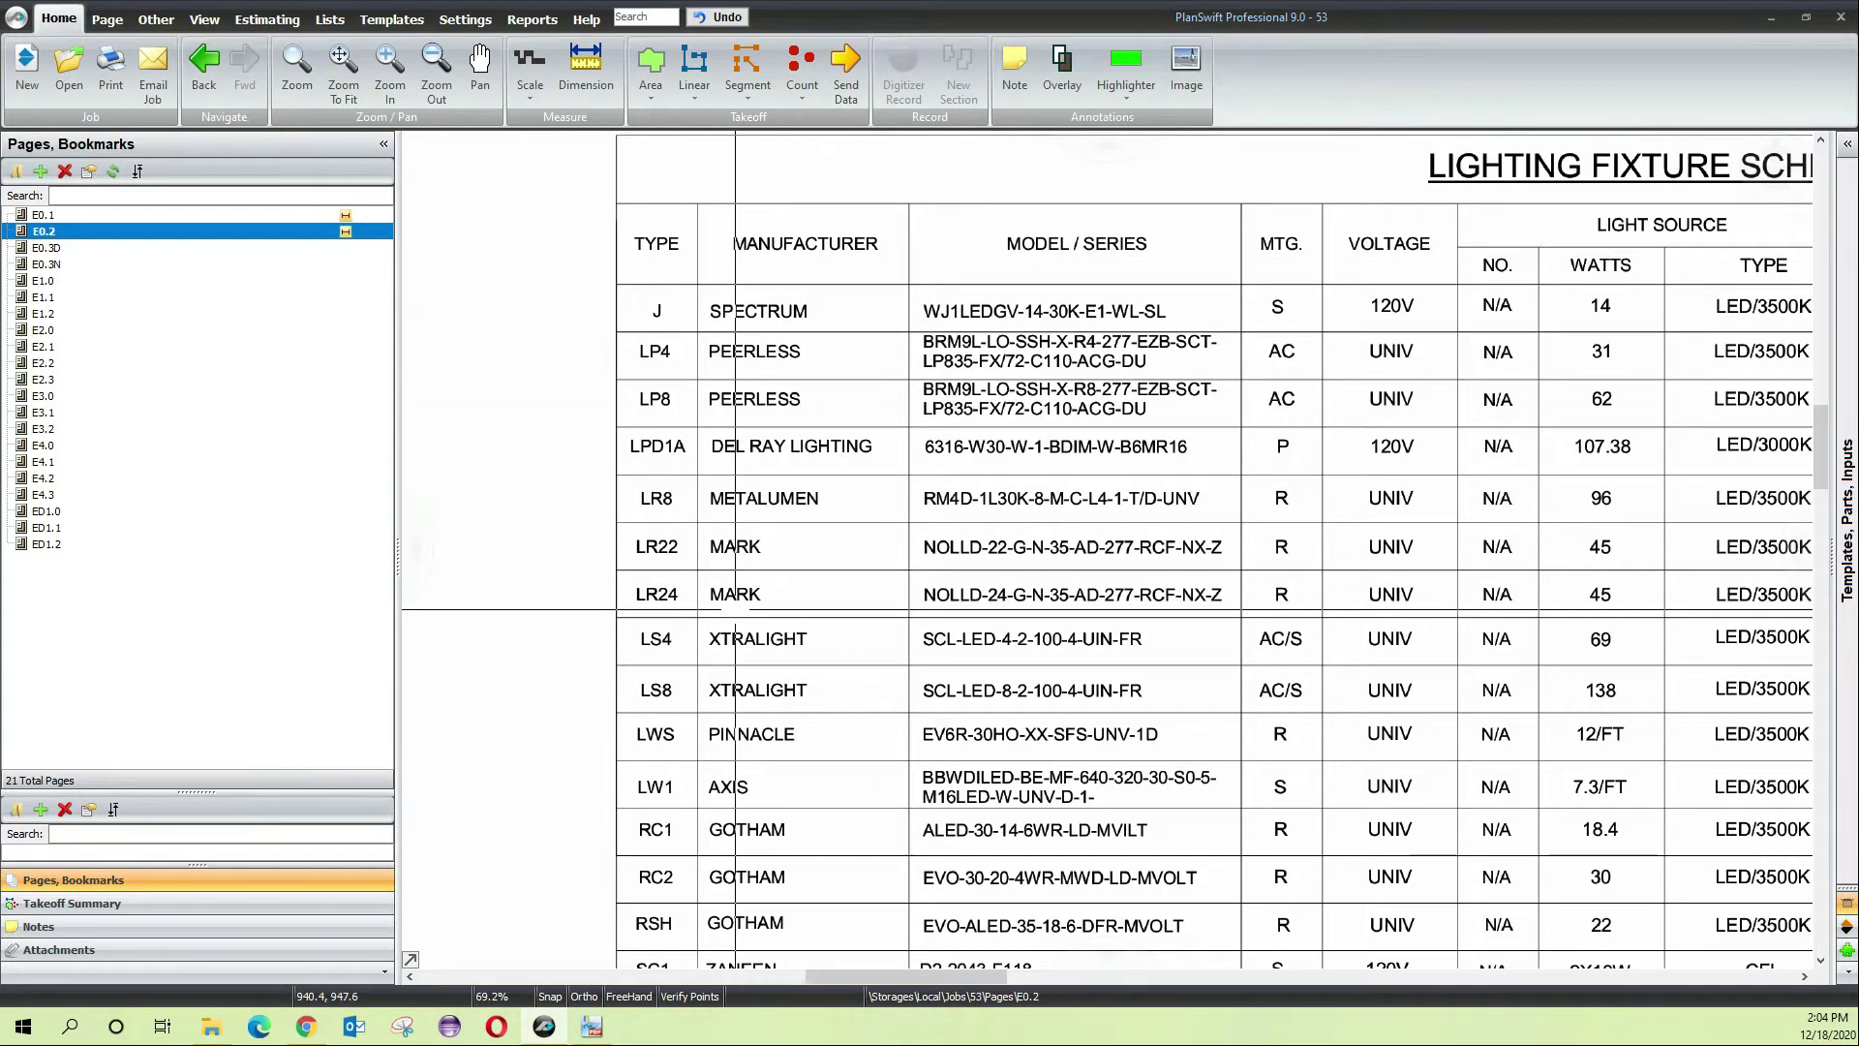
{"action": "left_click_drag", "start_coordinate": [971, 593], "coordinate": [811, 606]}
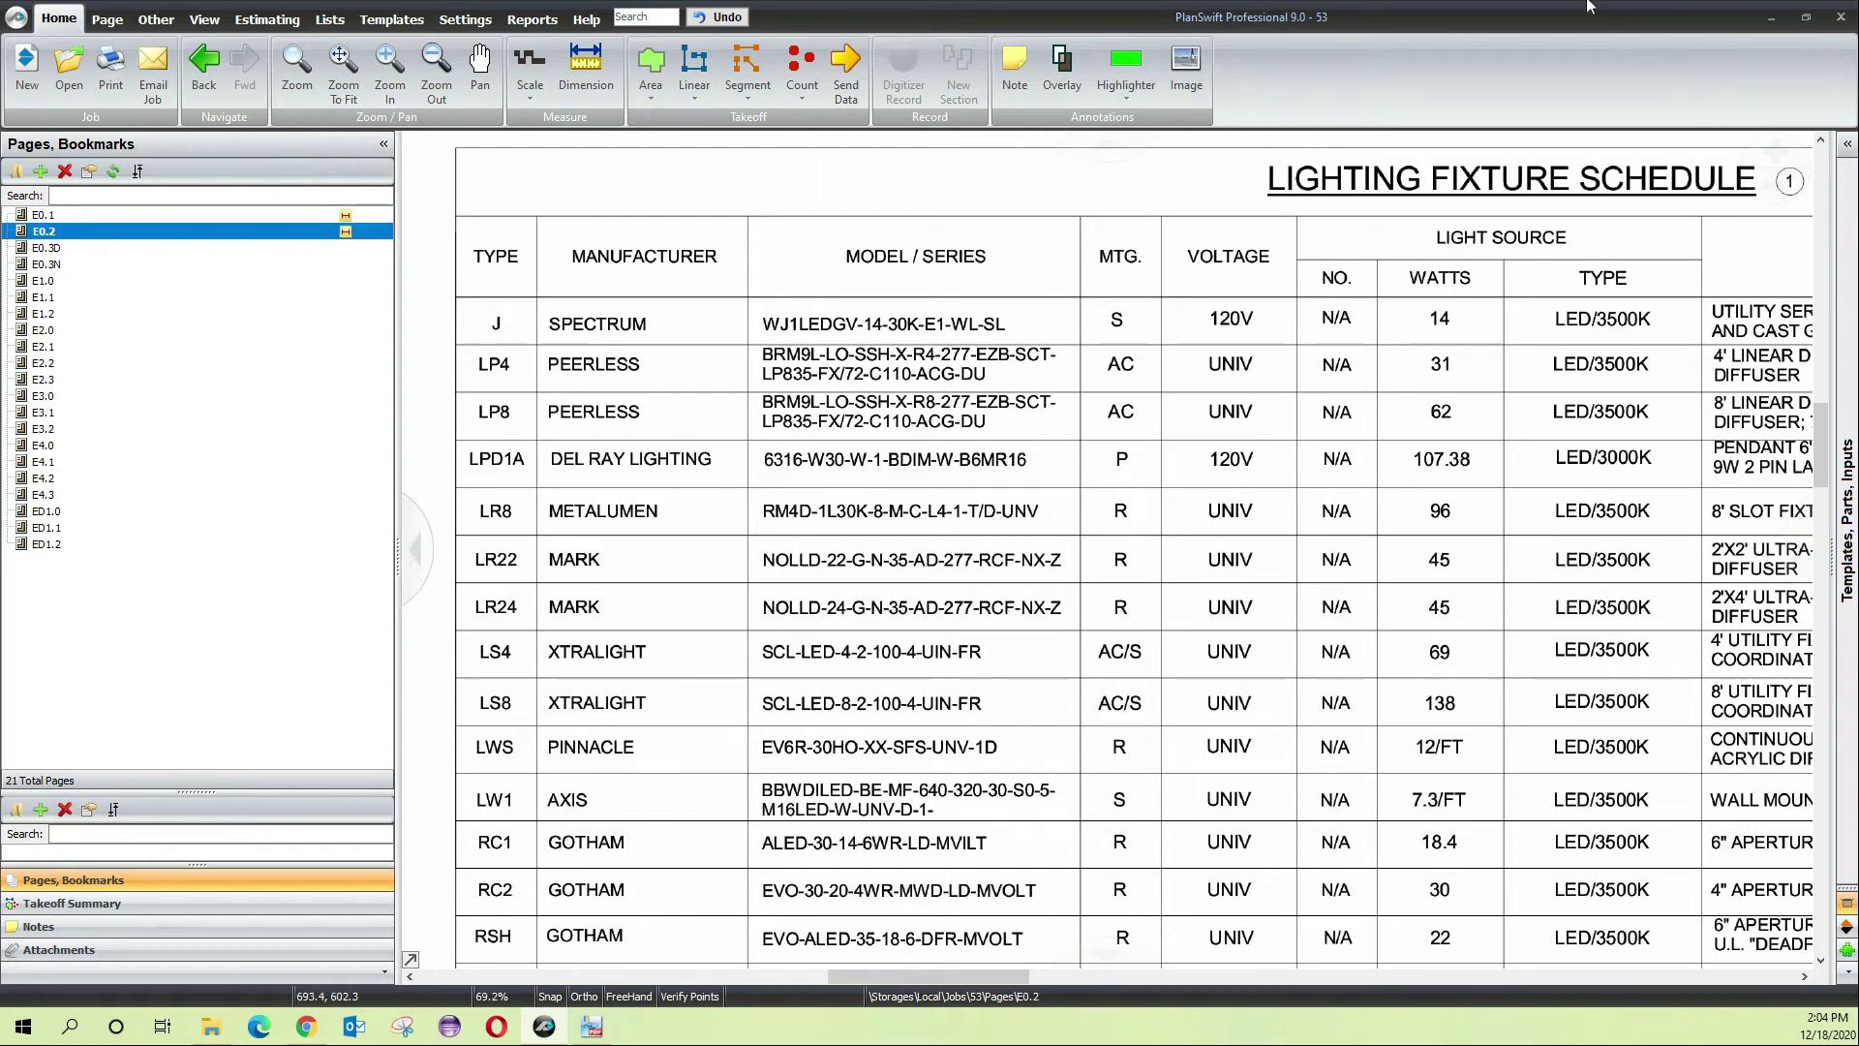
Read across the LR24 row of the schedule, covering manufacturer, model, mounting, voltage, light source, description and manufacturer options
{"action": "left_click_drag", "start_coordinate": [1250, 267], "coordinate": [845, 289]}
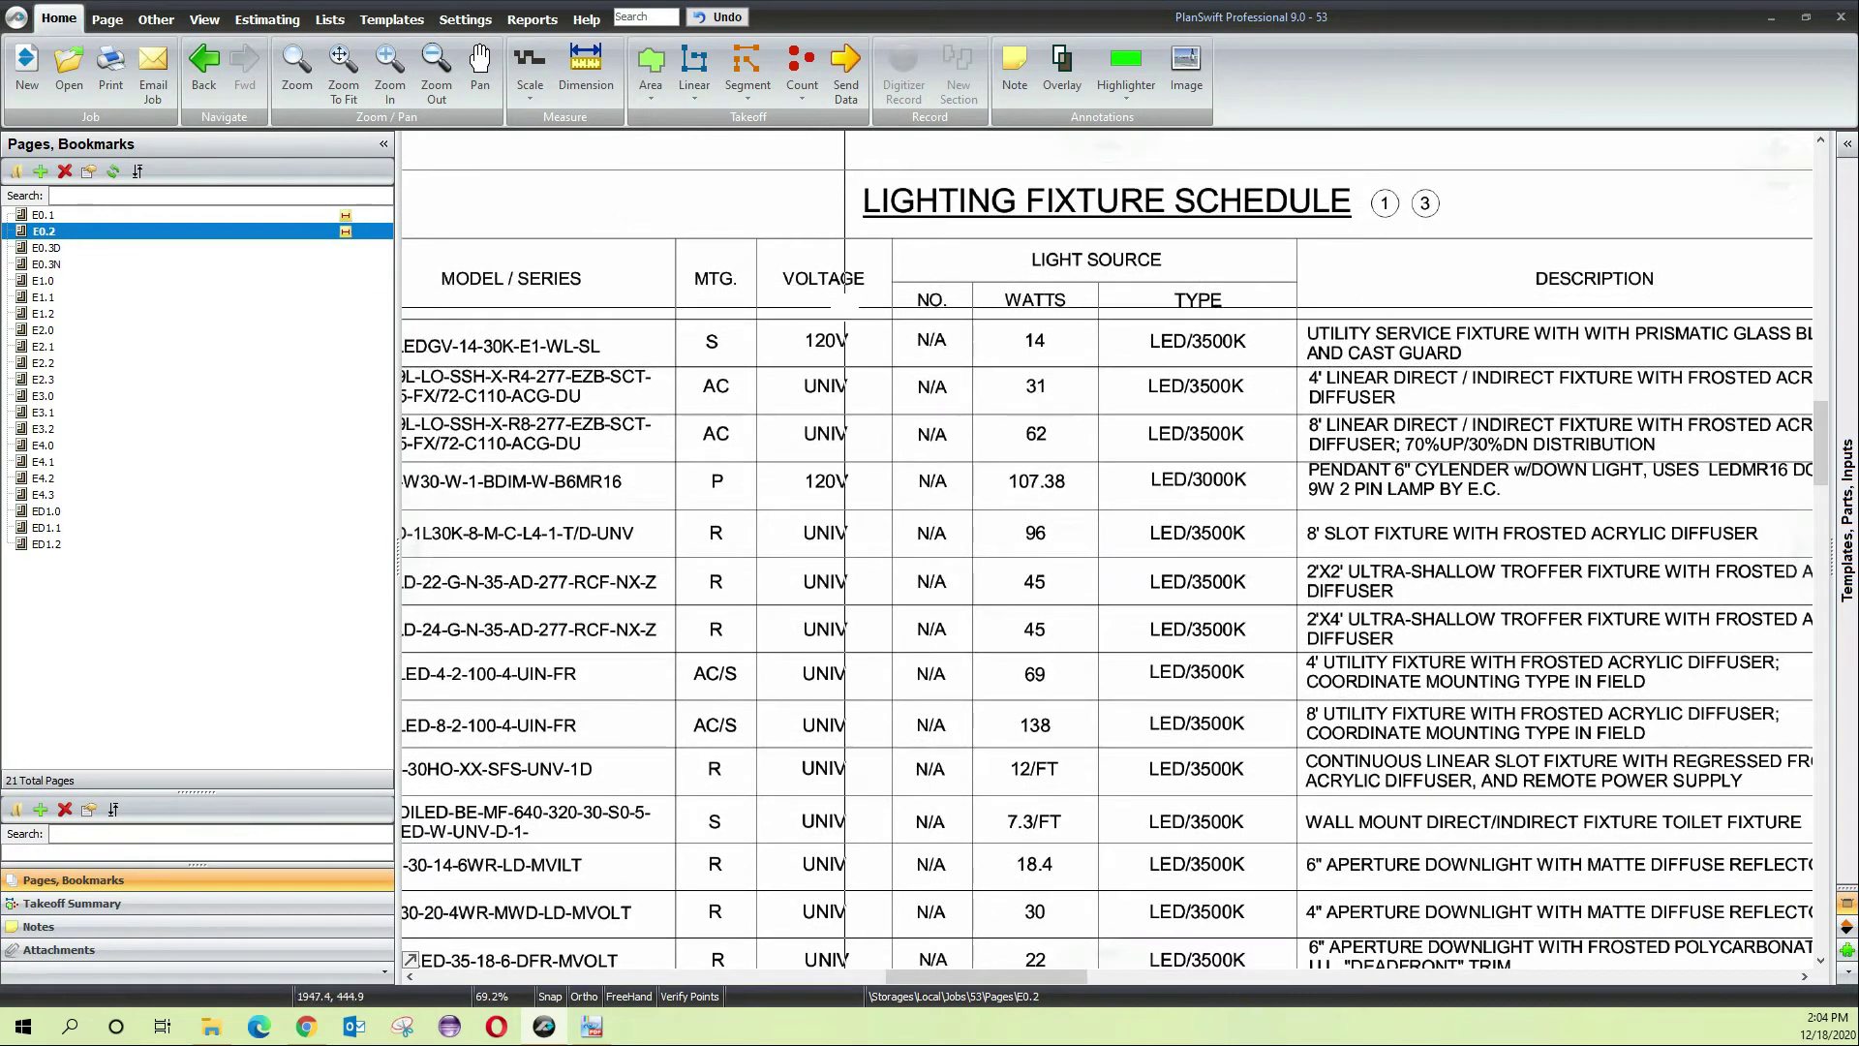
{"action": "left_click_drag", "start_coordinate": [1302, 333], "coordinate": [767, 349]}
{"action": "left_click_drag", "start_coordinate": [1050, 329], "coordinate": [935, 317]}
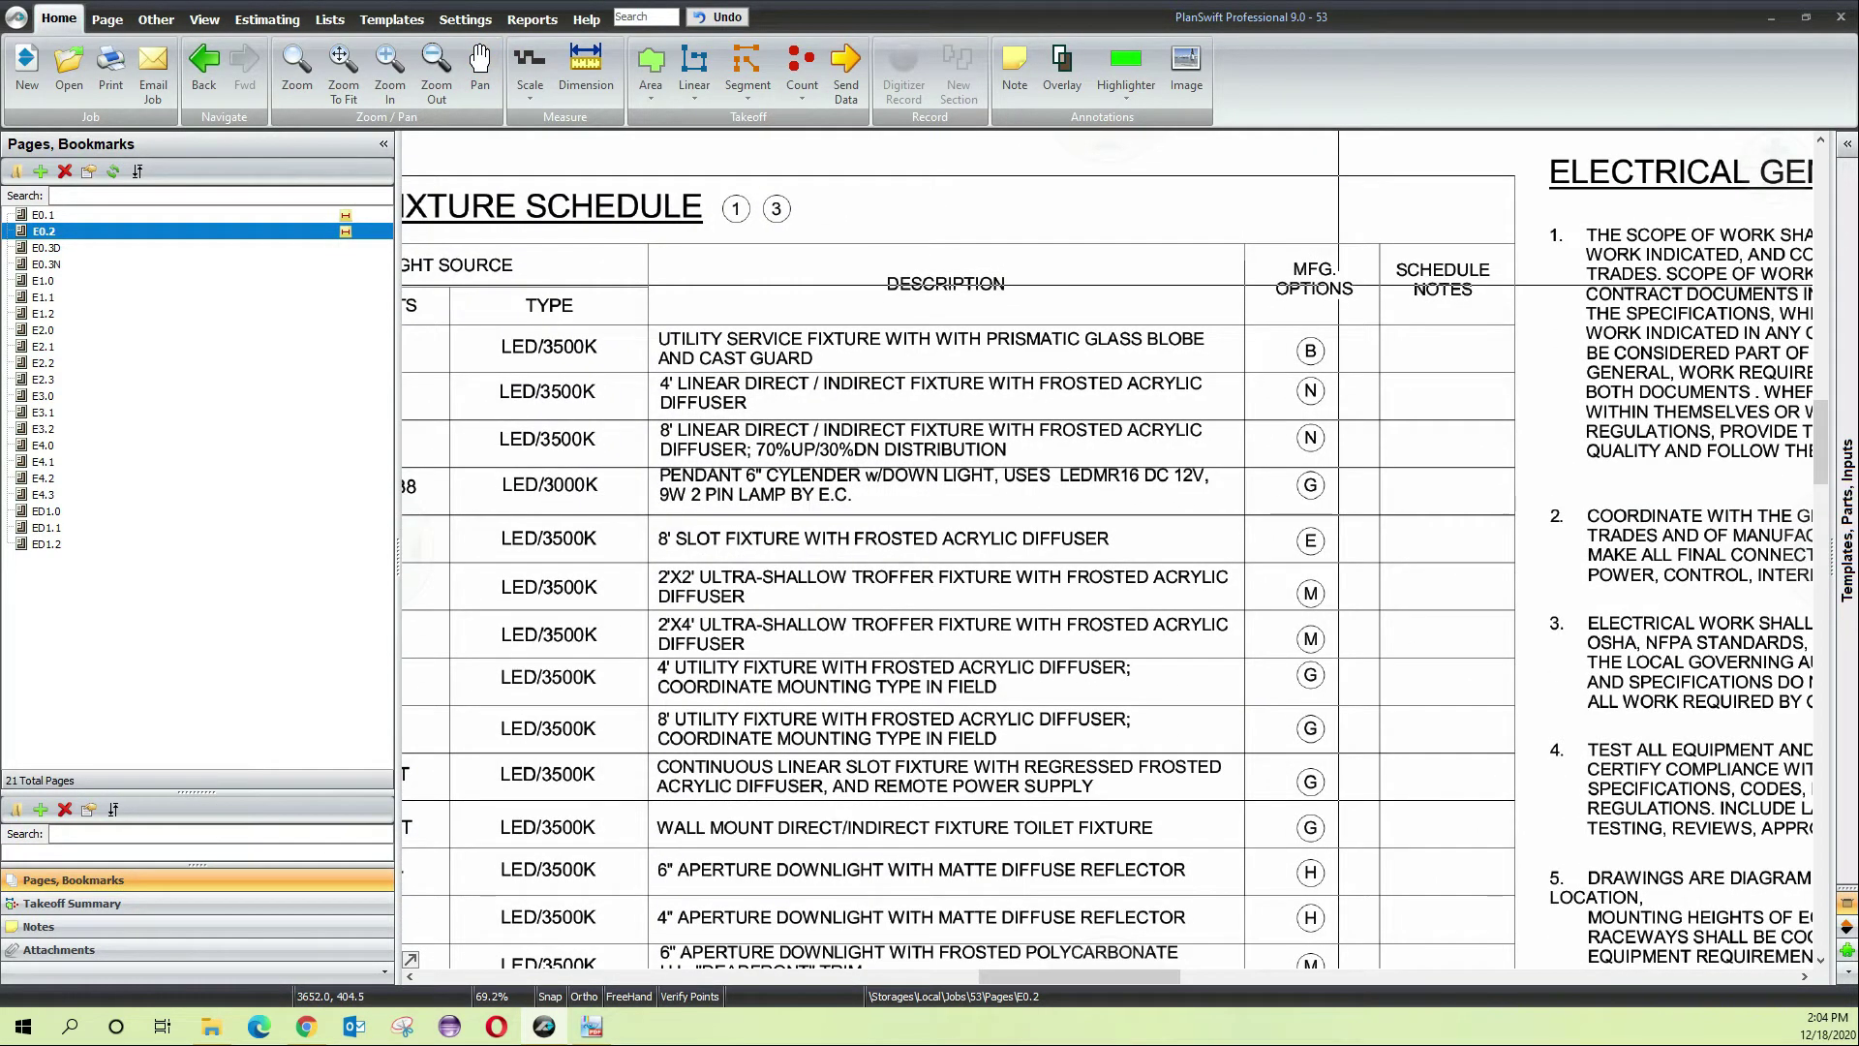
{"action": "scroll", "coordinate": [1338, 278], "scroll_direction": "down", "scroll_amount": 3}
{"action": "left_click_drag", "start_coordinate": [814, 584], "coordinate": [969, 560]}
{"action": "scroll", "coordinate": [907, 501], "scroll_direction": "up", "scroll_amount": 5}
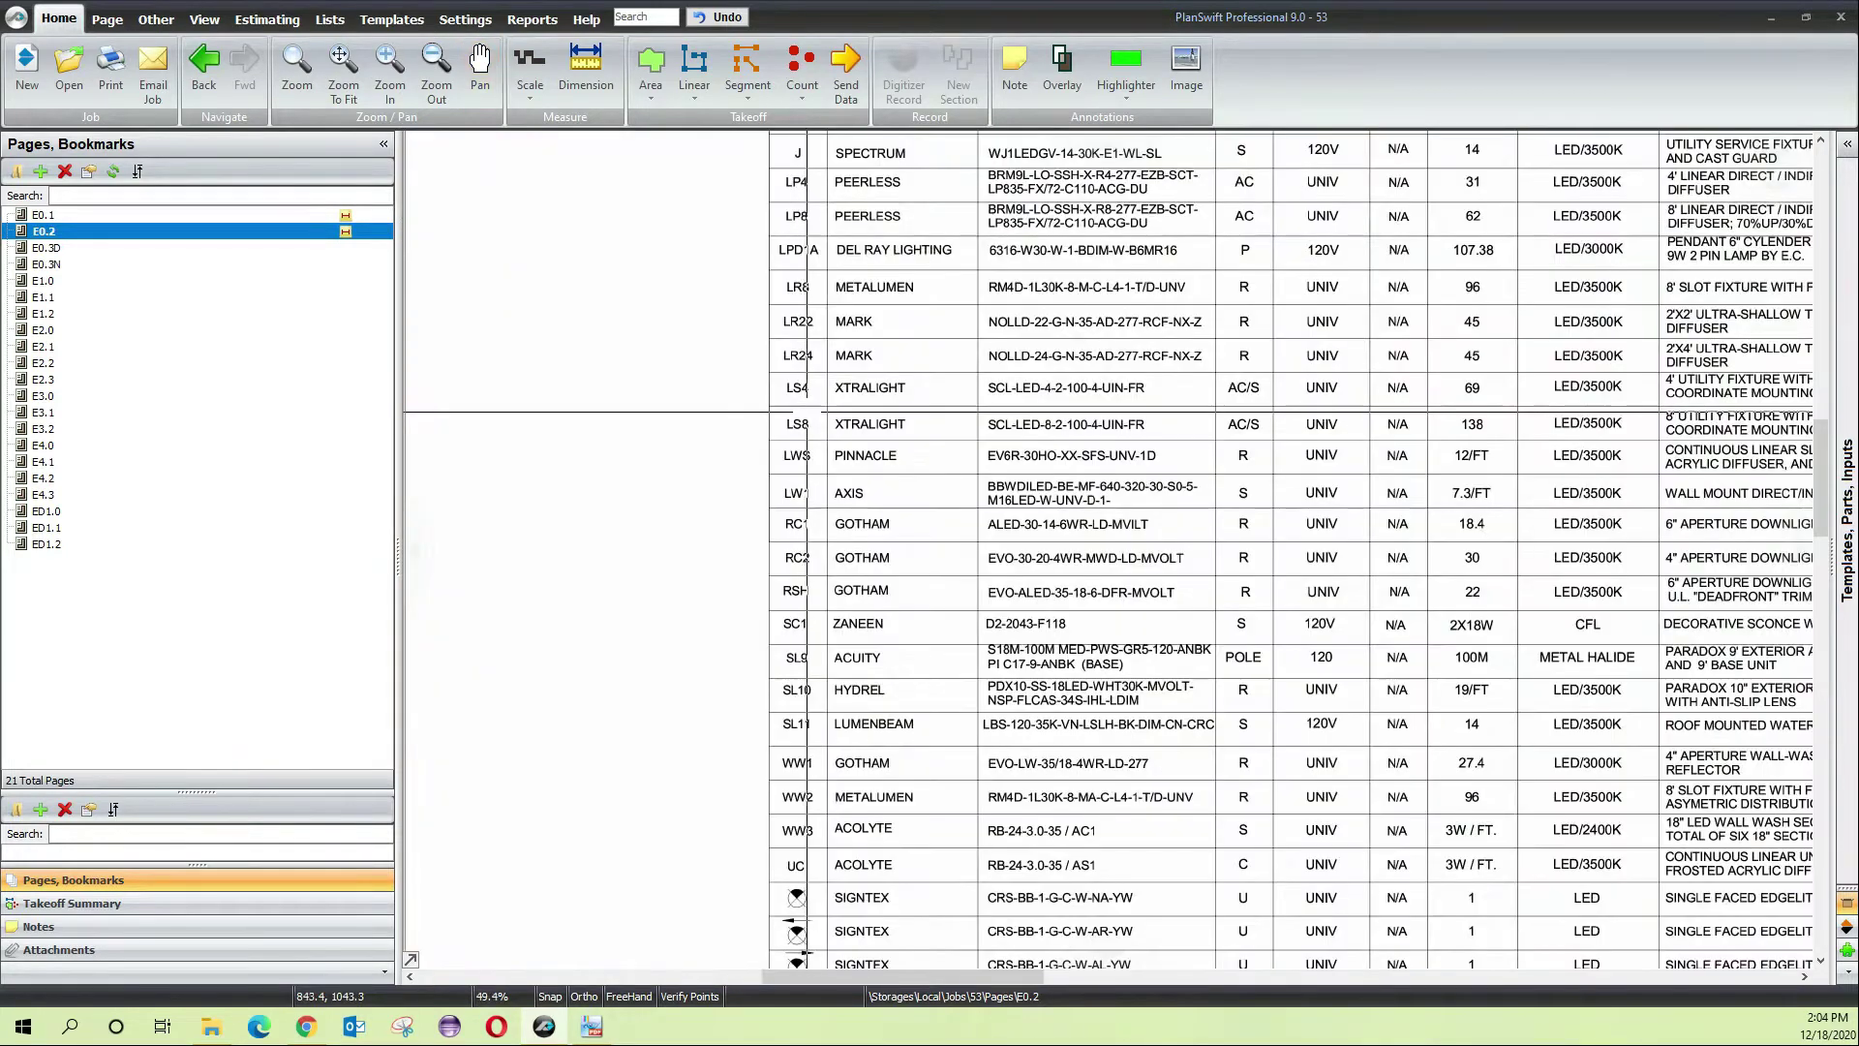
{"action": "scroll", "coordinate": [906, 502], "scroll_direction": "down", "scroll_amount": 2}
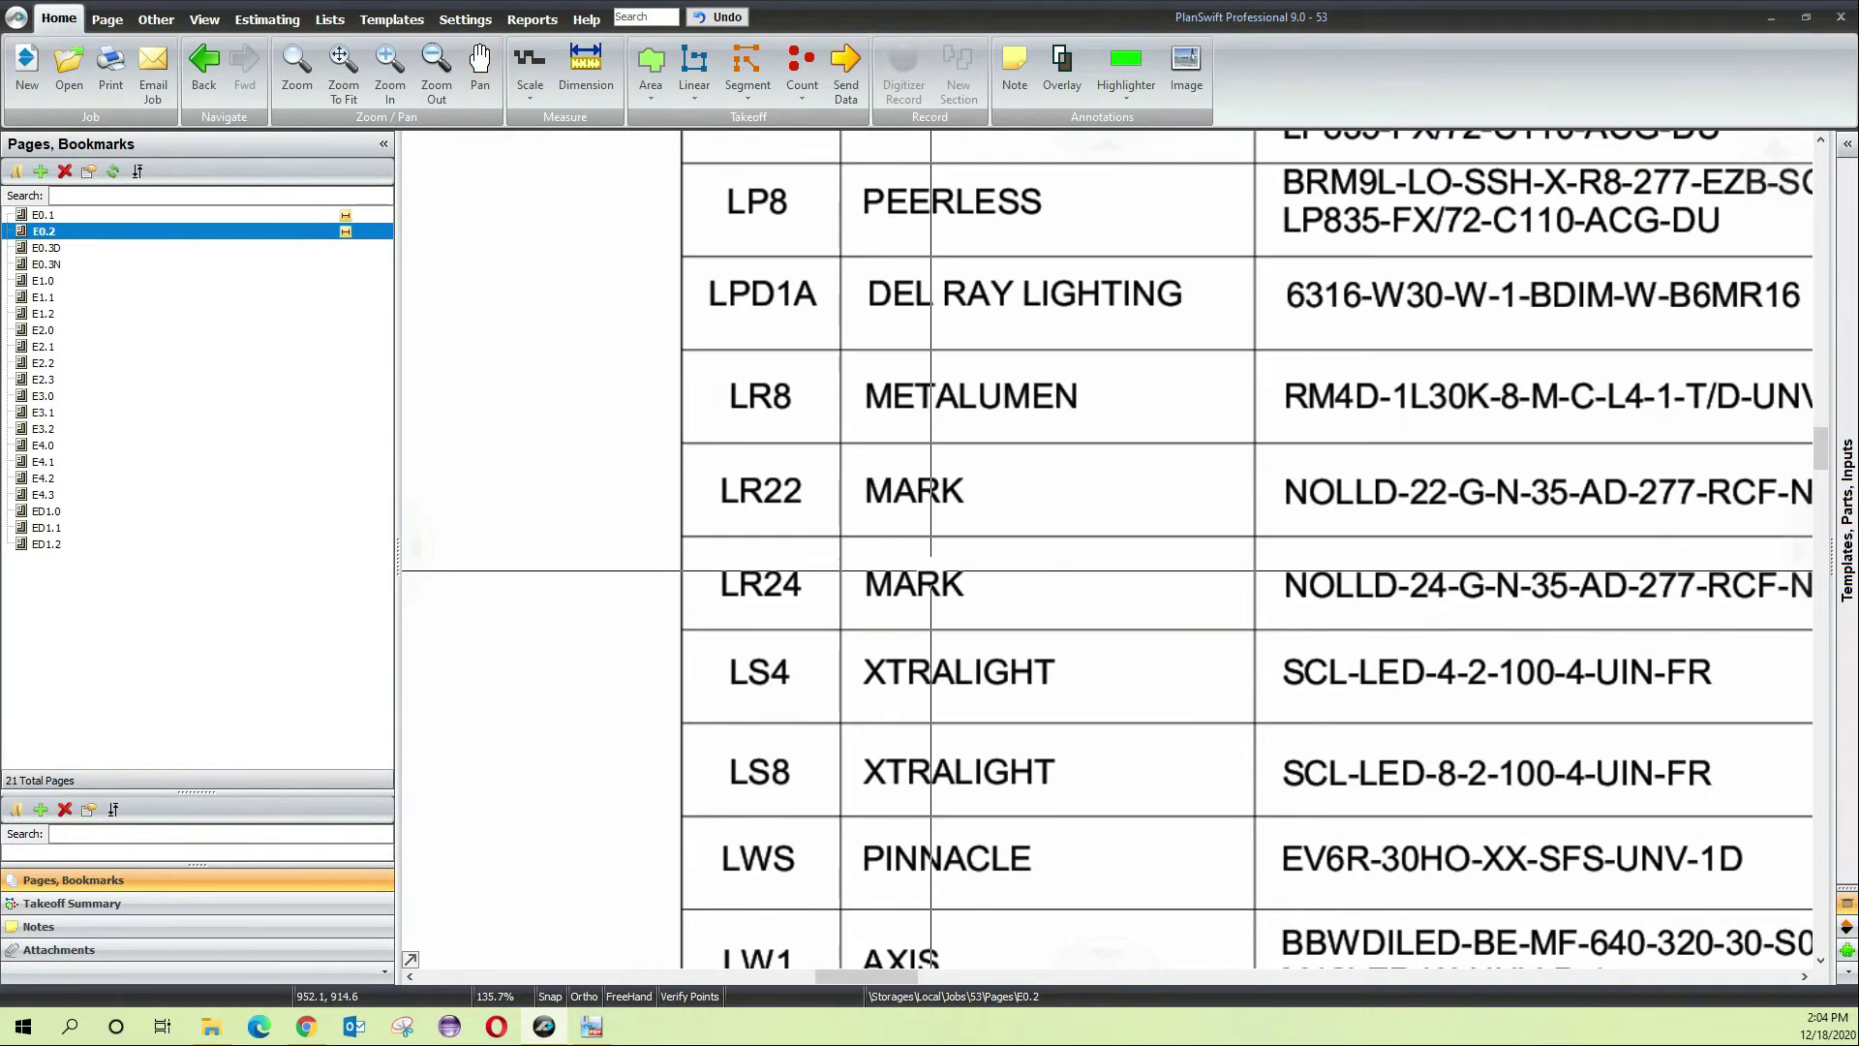
{"action": "scroll", "coordinate": [1447, 542], "scroll_direction": "right", "scroll_amount": 5}
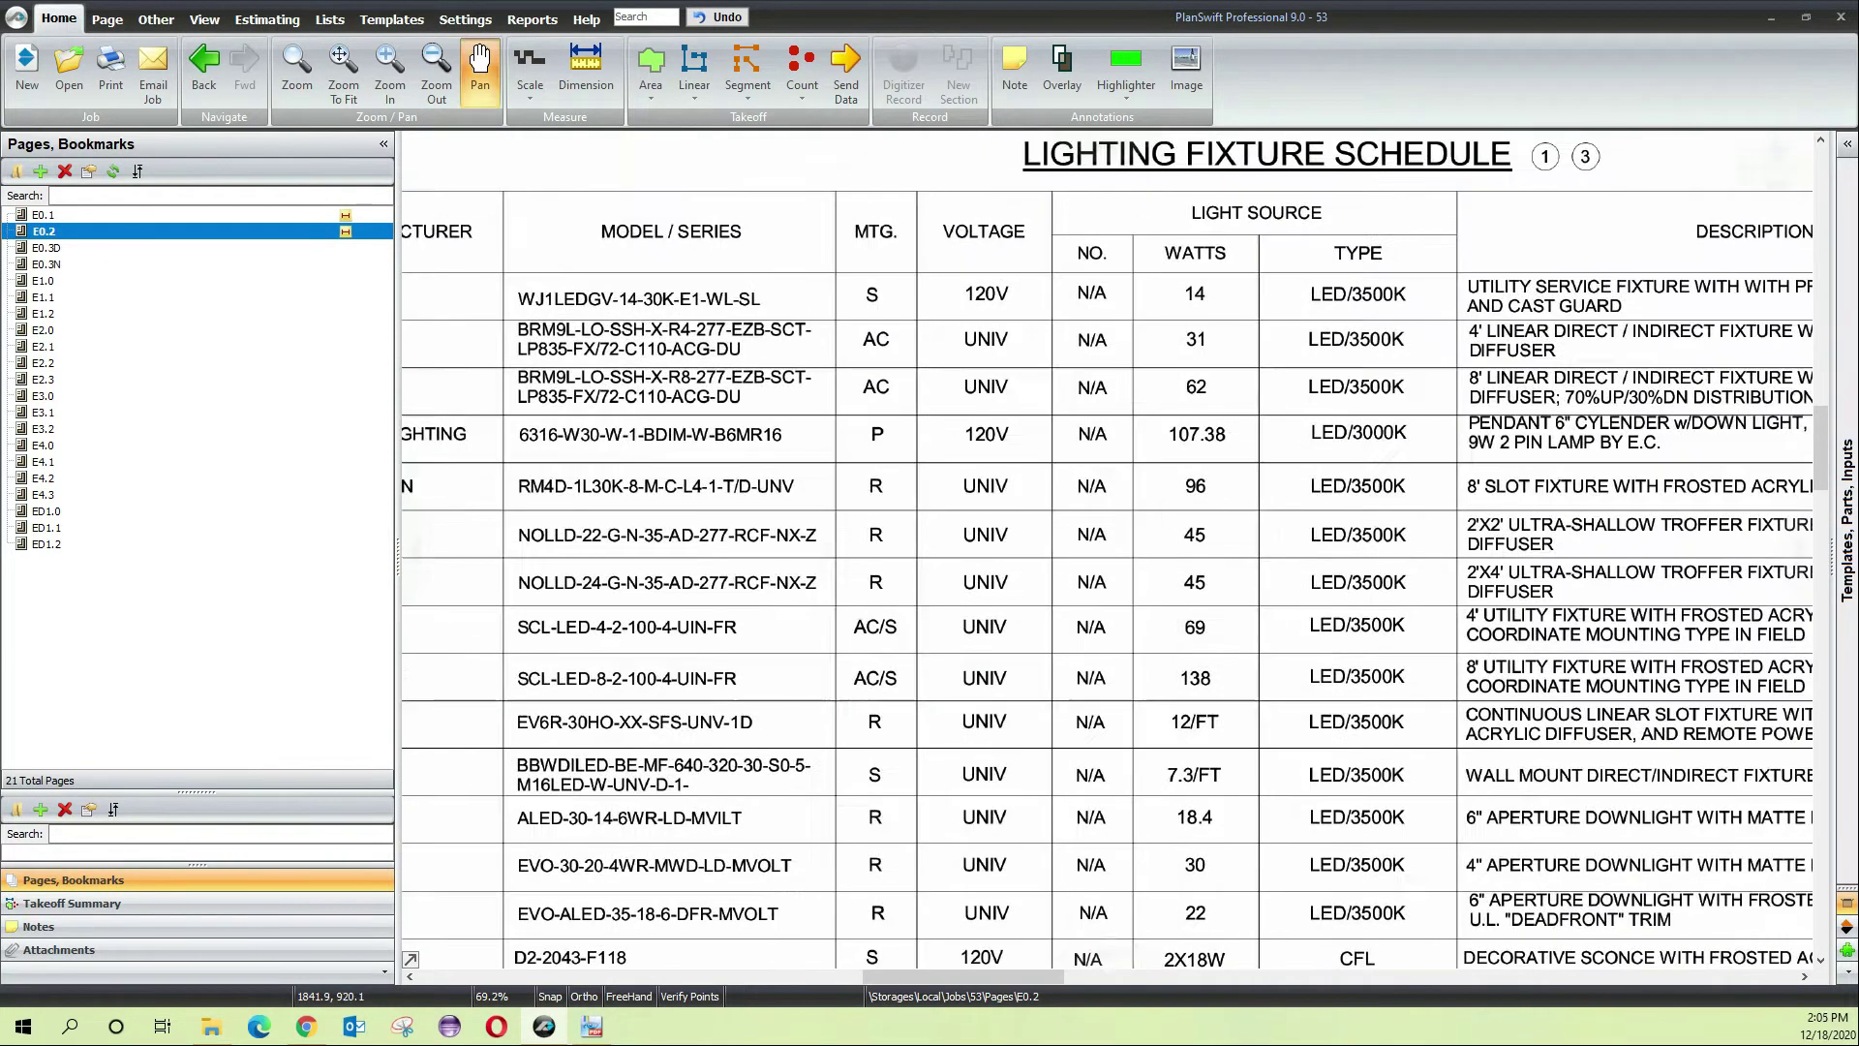
{"action": "scroll", "coordinate": [1475, 591], "scroll_direction": "down", "scroll_amount": 1}
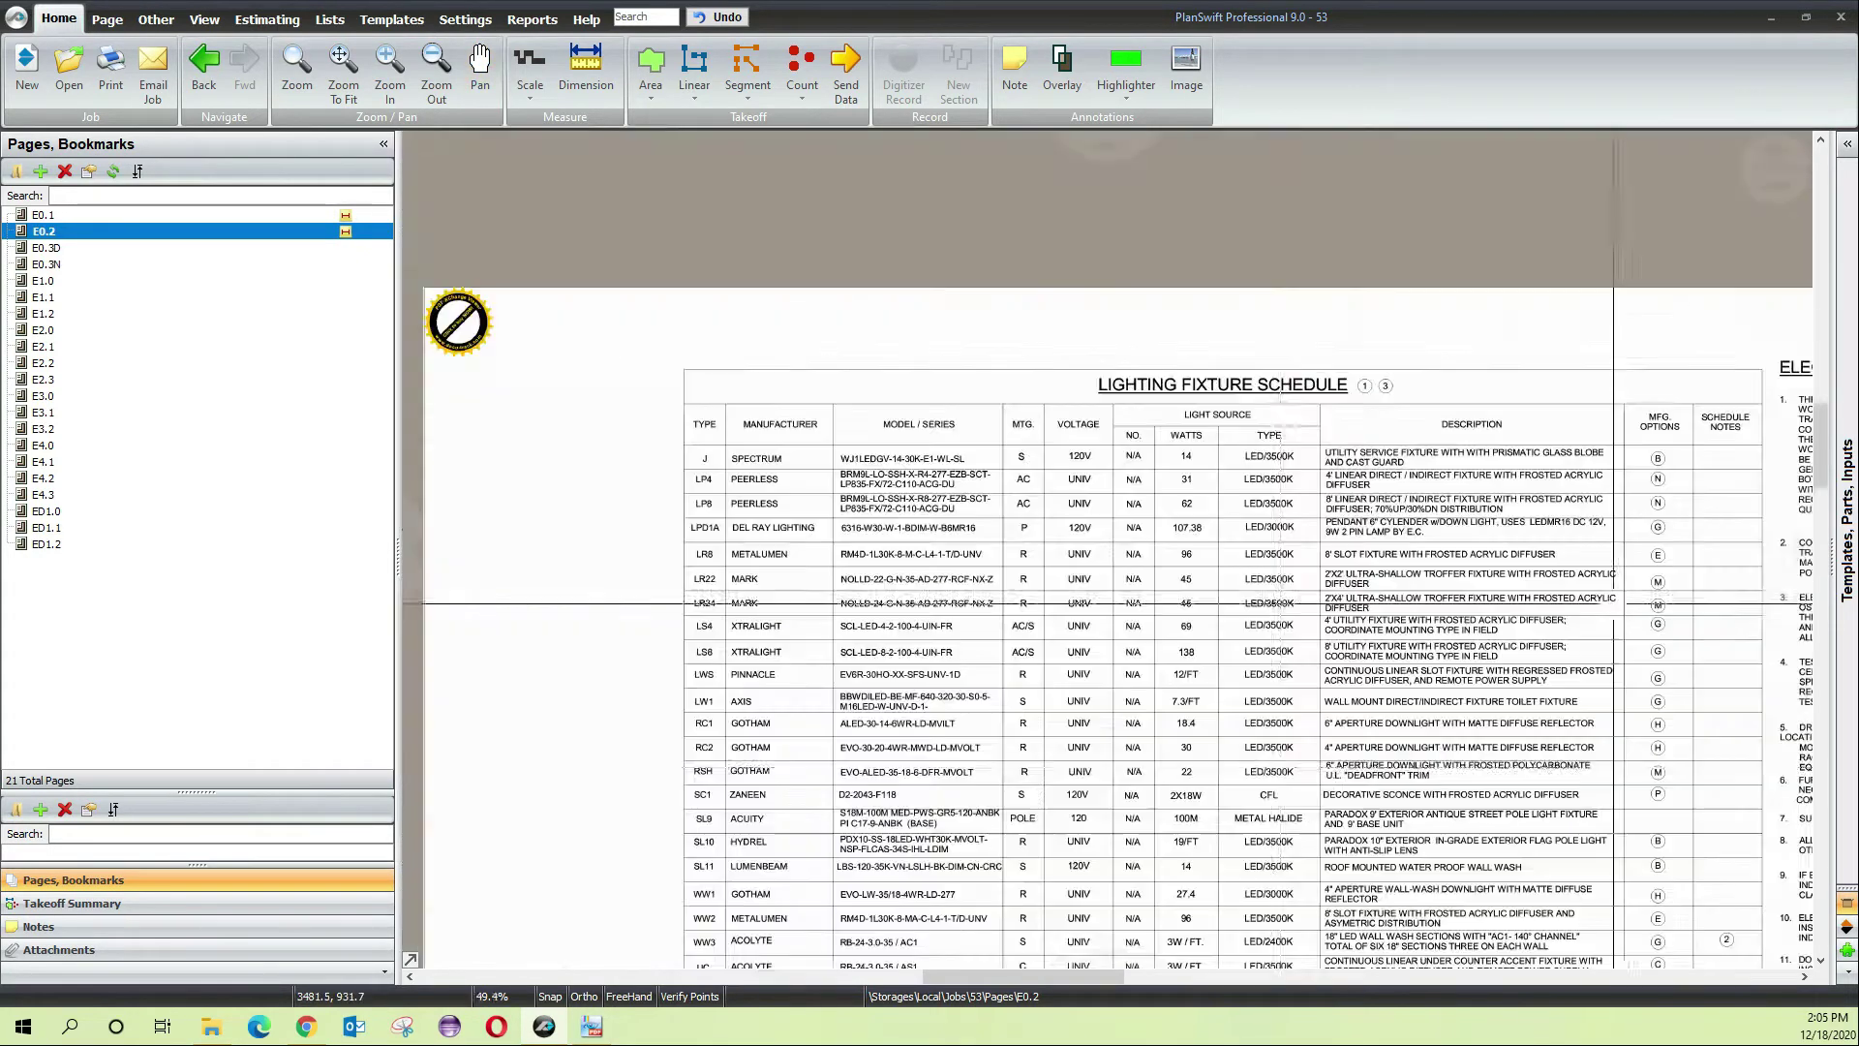
Look up manufacturer option M in the Fixture Manufacturer Options list below the schedule
{"action": "left_click_drag", "start_coordinate": [833, 944], "coordinate": [1136, 586]}
{"action": "scroll", "coordinate": [1129, 809], "scroll_direction": "up", "scroll_amount": 2}
{"action": "left_click_drag", "start_coordinate": [1129, 808], "coordinate": [1113, 402]}
{"action": "left_click_drag", "start_coordinate": [1413, 781], "coordinate": [1289, 390]}
{"action": "left_click_drag", "start_coordinate": [841, 744], "coordinate": [858, 629]}
{"action": "scroll", "coordinate": [852, 589], "scroll_direction": "up", "scroll_amount": 3}
{"action": "scroll", "coordinate": [850, 589], "scroll_direction": "down", "scroll_amount": 1}
{"action": "left_click_drag", "start_coordinate": [1741, 714], "coordinate": [1180, 630]}
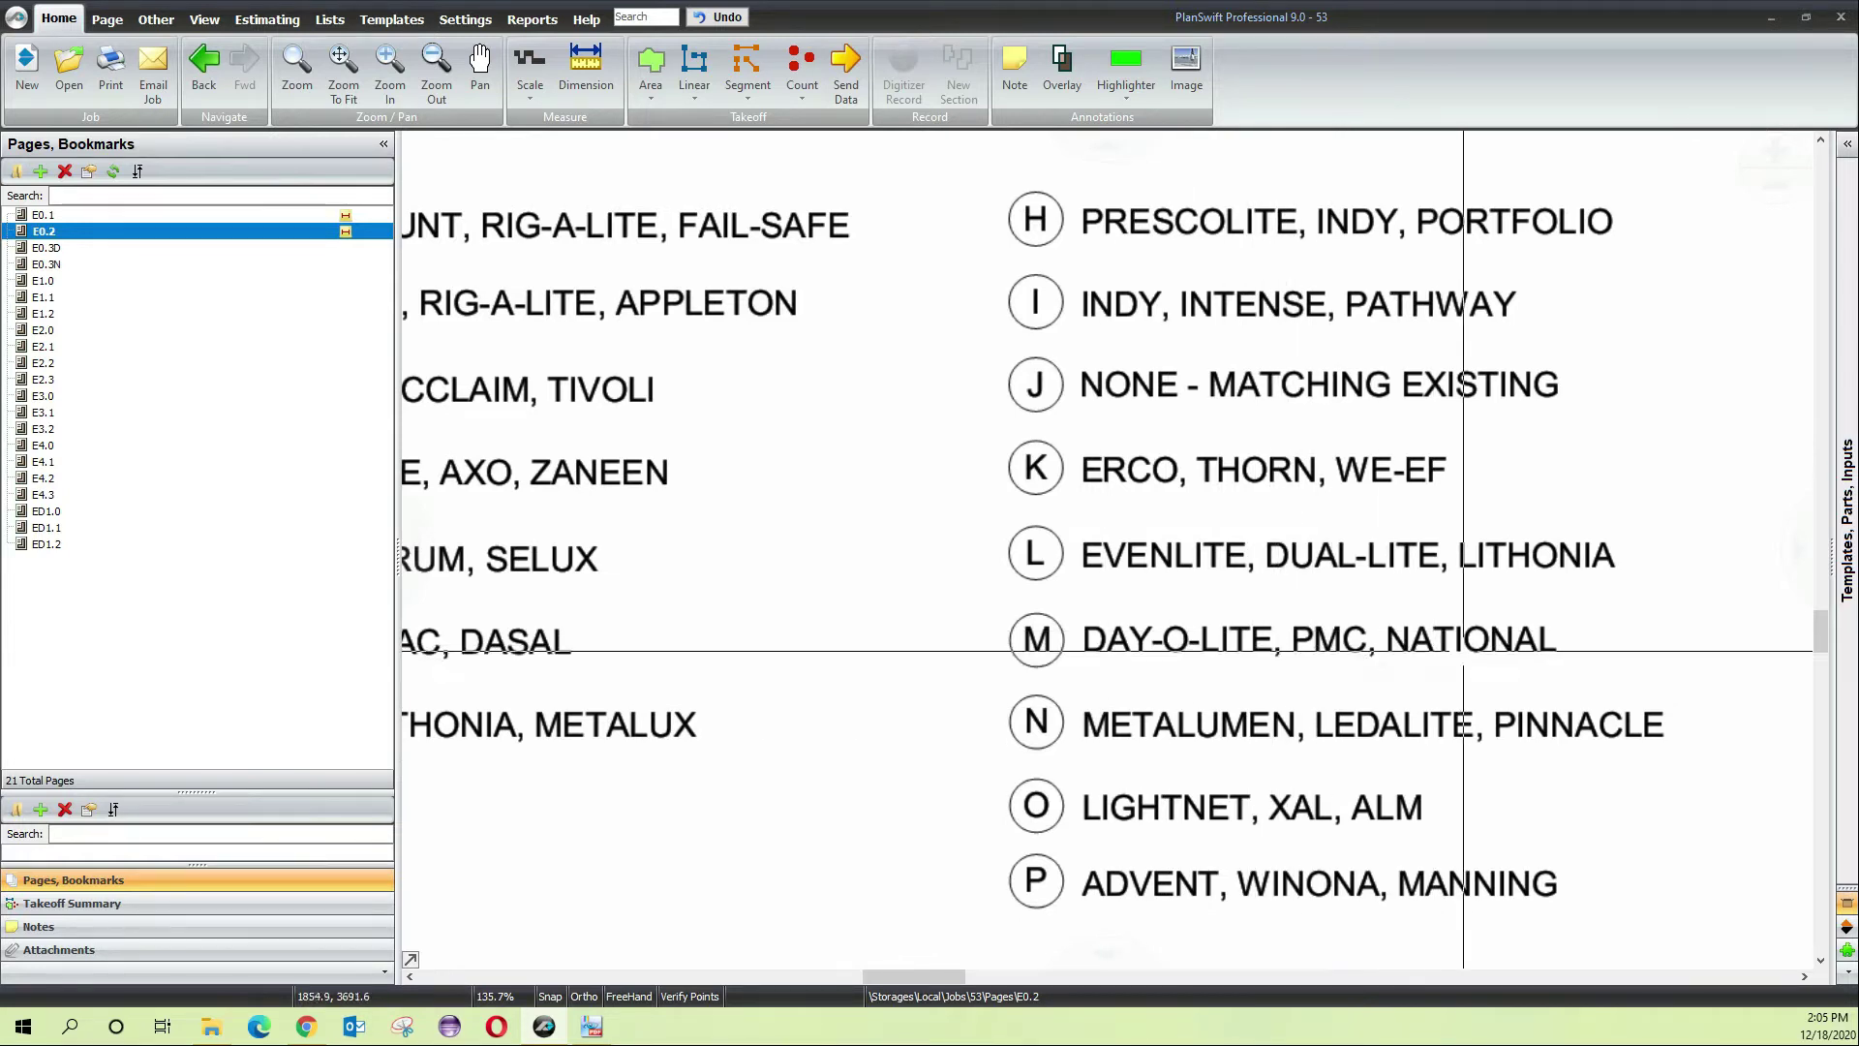
Review the full Fixture Manufacturer Options list and return to the Lighting Fixture Schedule
{"action": "scroll", "coordinate": [1403, 668], "scroll_direction": "down", "scroll_amount": 1}
{"action": "scroll", "coordinate": [1403, 668], "scroll_direction": "down", "scroll_amount": 1}
{"action": "scroll", "coordinate": [1071, 461], "scroll_direction": "down", "scroll_amount": 1}
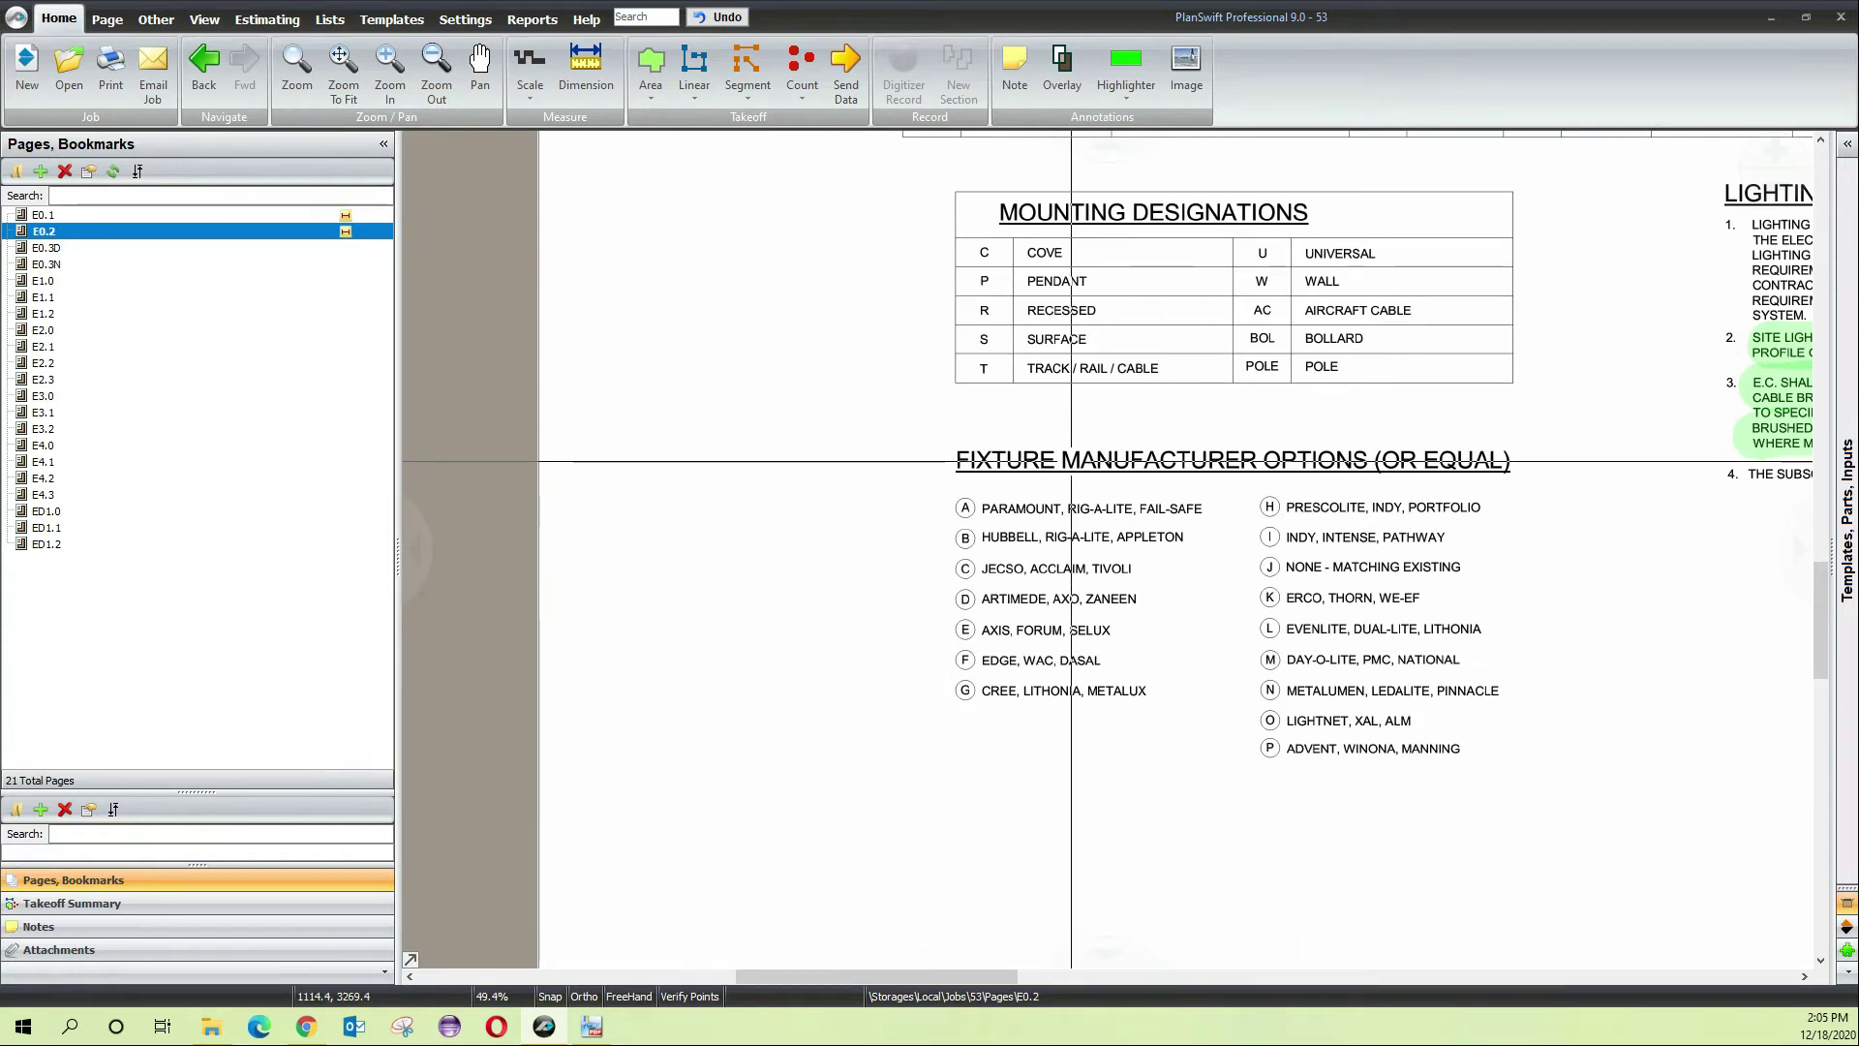
{"action": "scroll", "coordinate": [1487, 668], "scroll_direction": "up", "scroll_amount": 1}
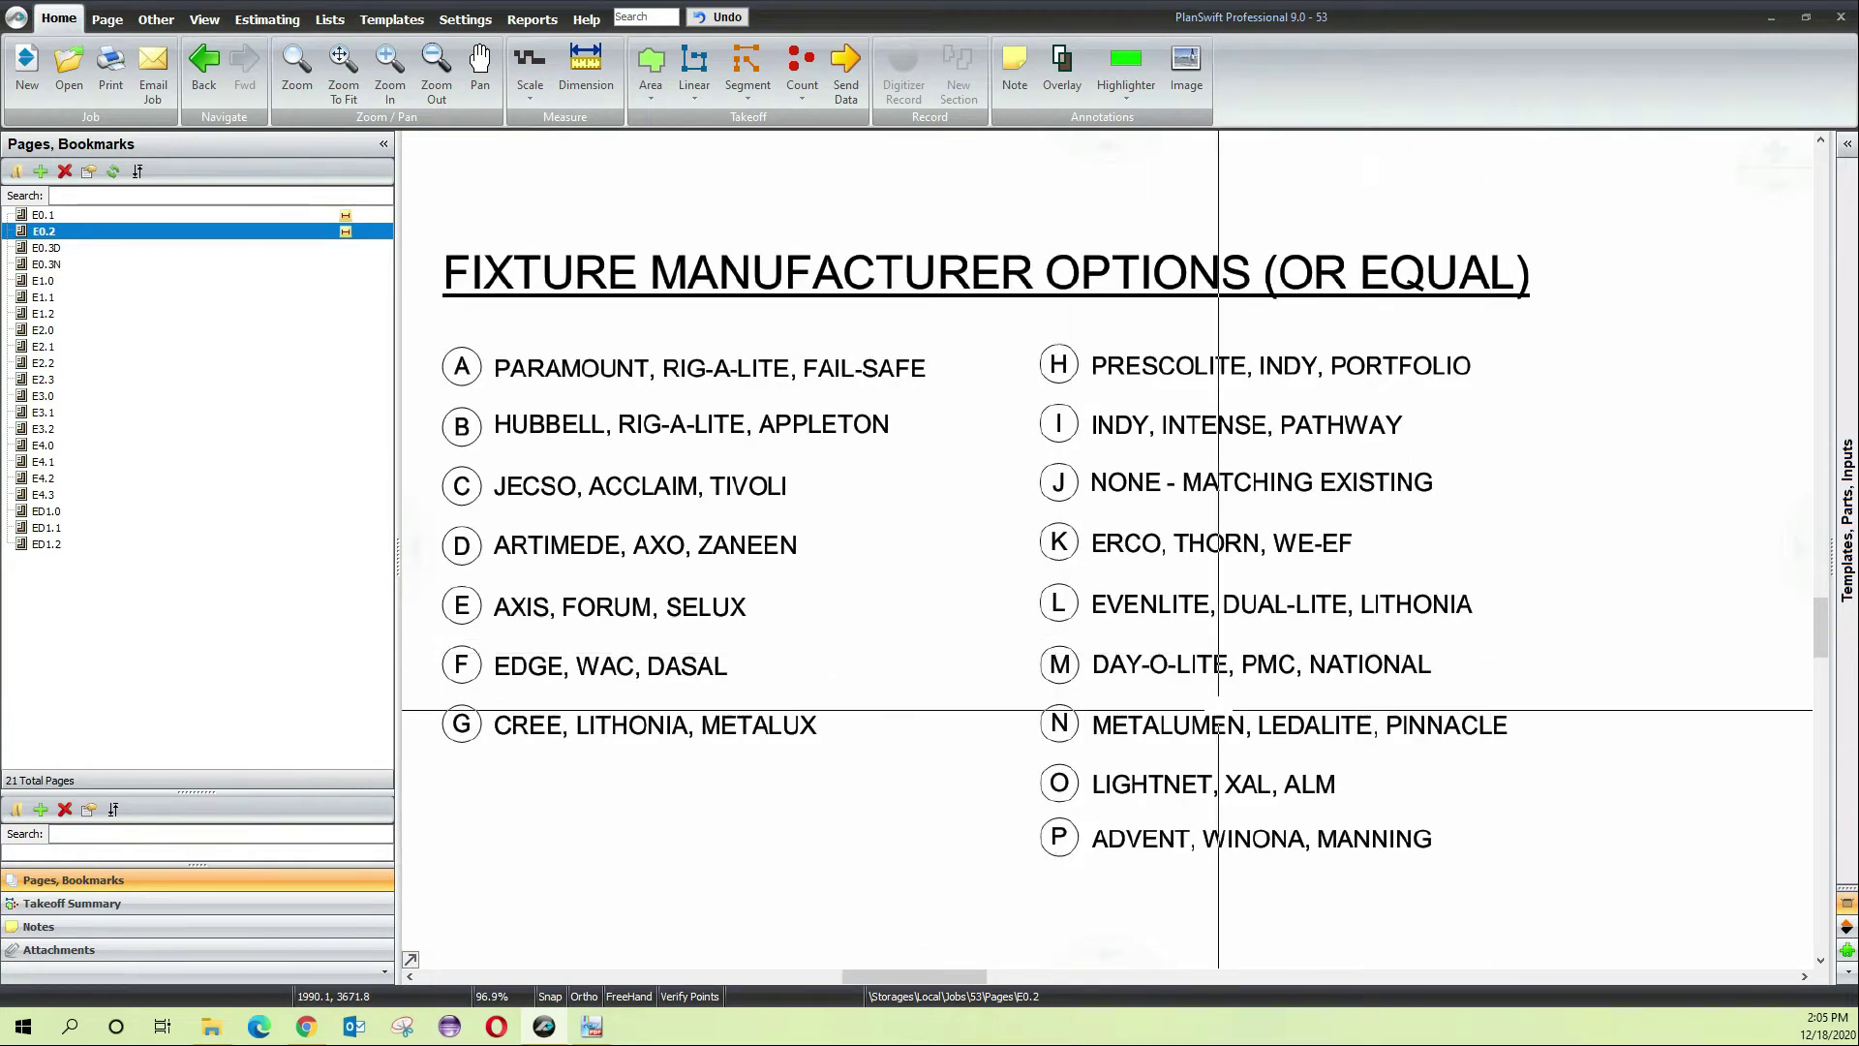
{"action": "scroll", "coordinate": [1340, 664], "scroll_direction": "down", "scroll_amount": 2}
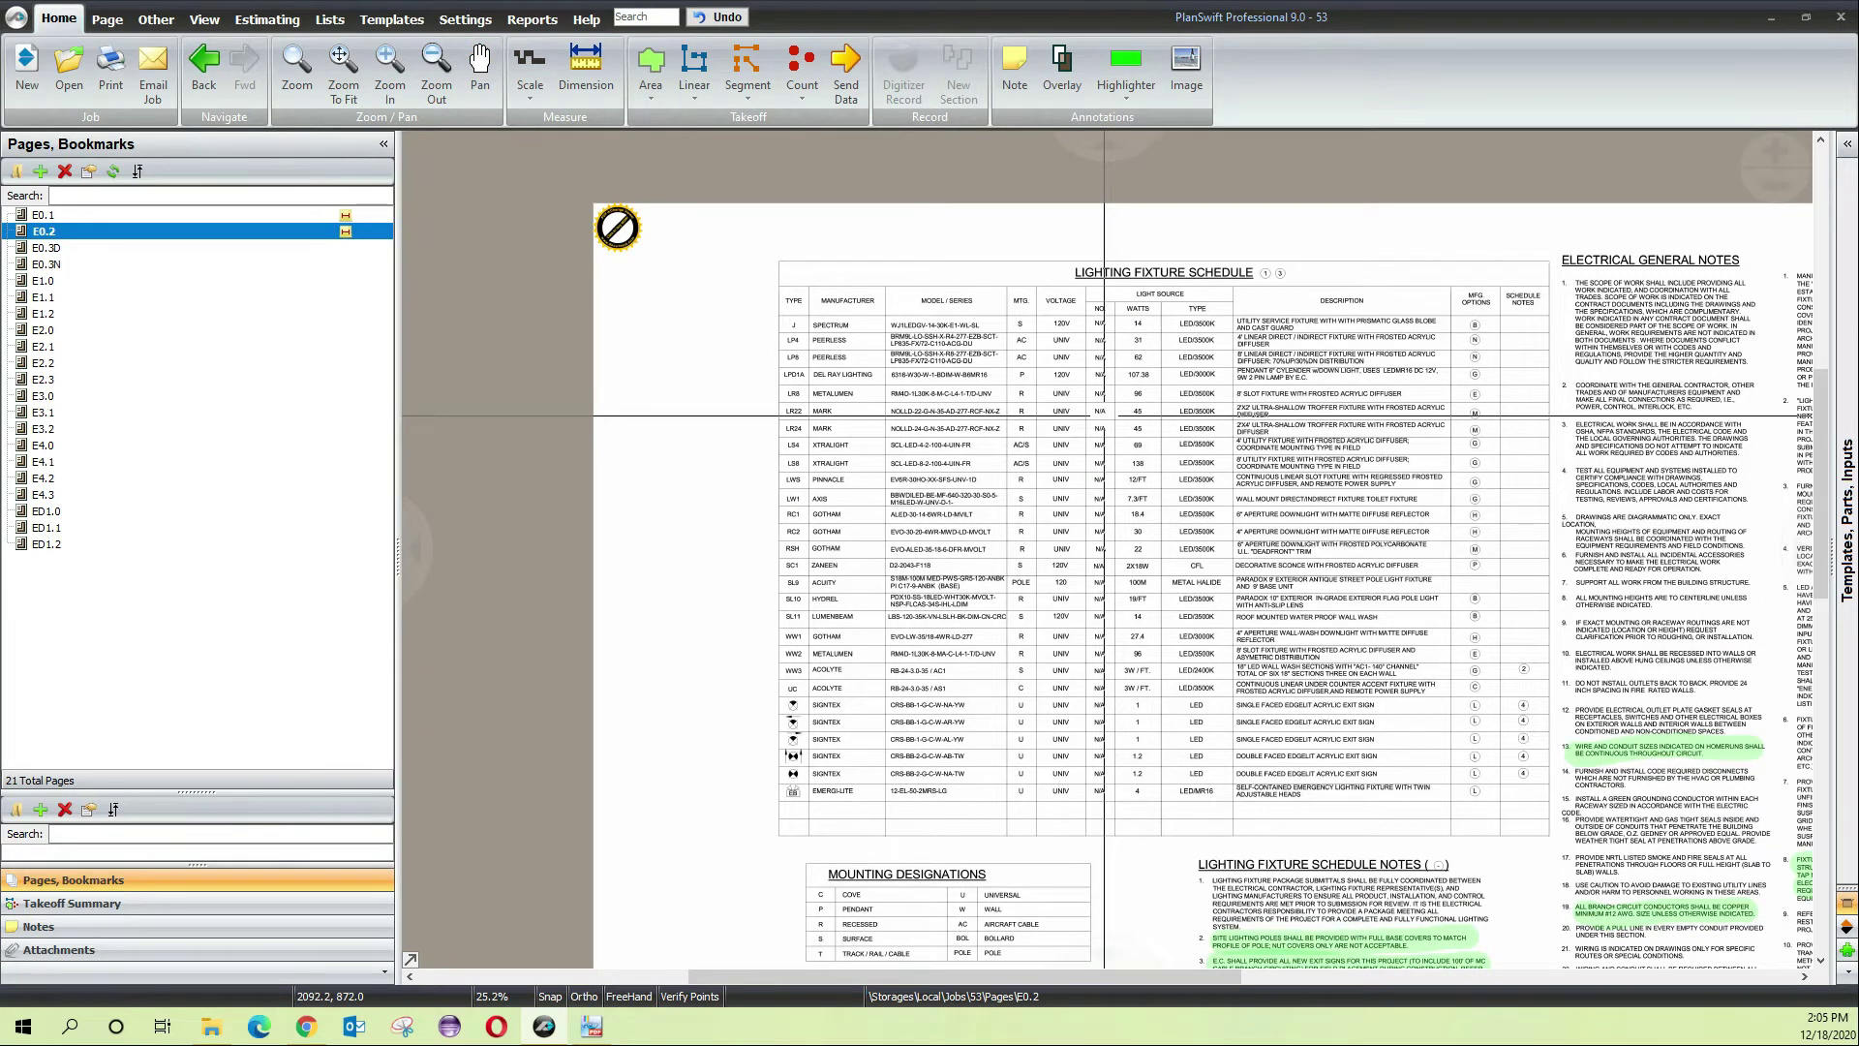
{"action": "scroll", "coordinate": [1103, 418], "scroll_direction": "up", "scroll_amount": 1}
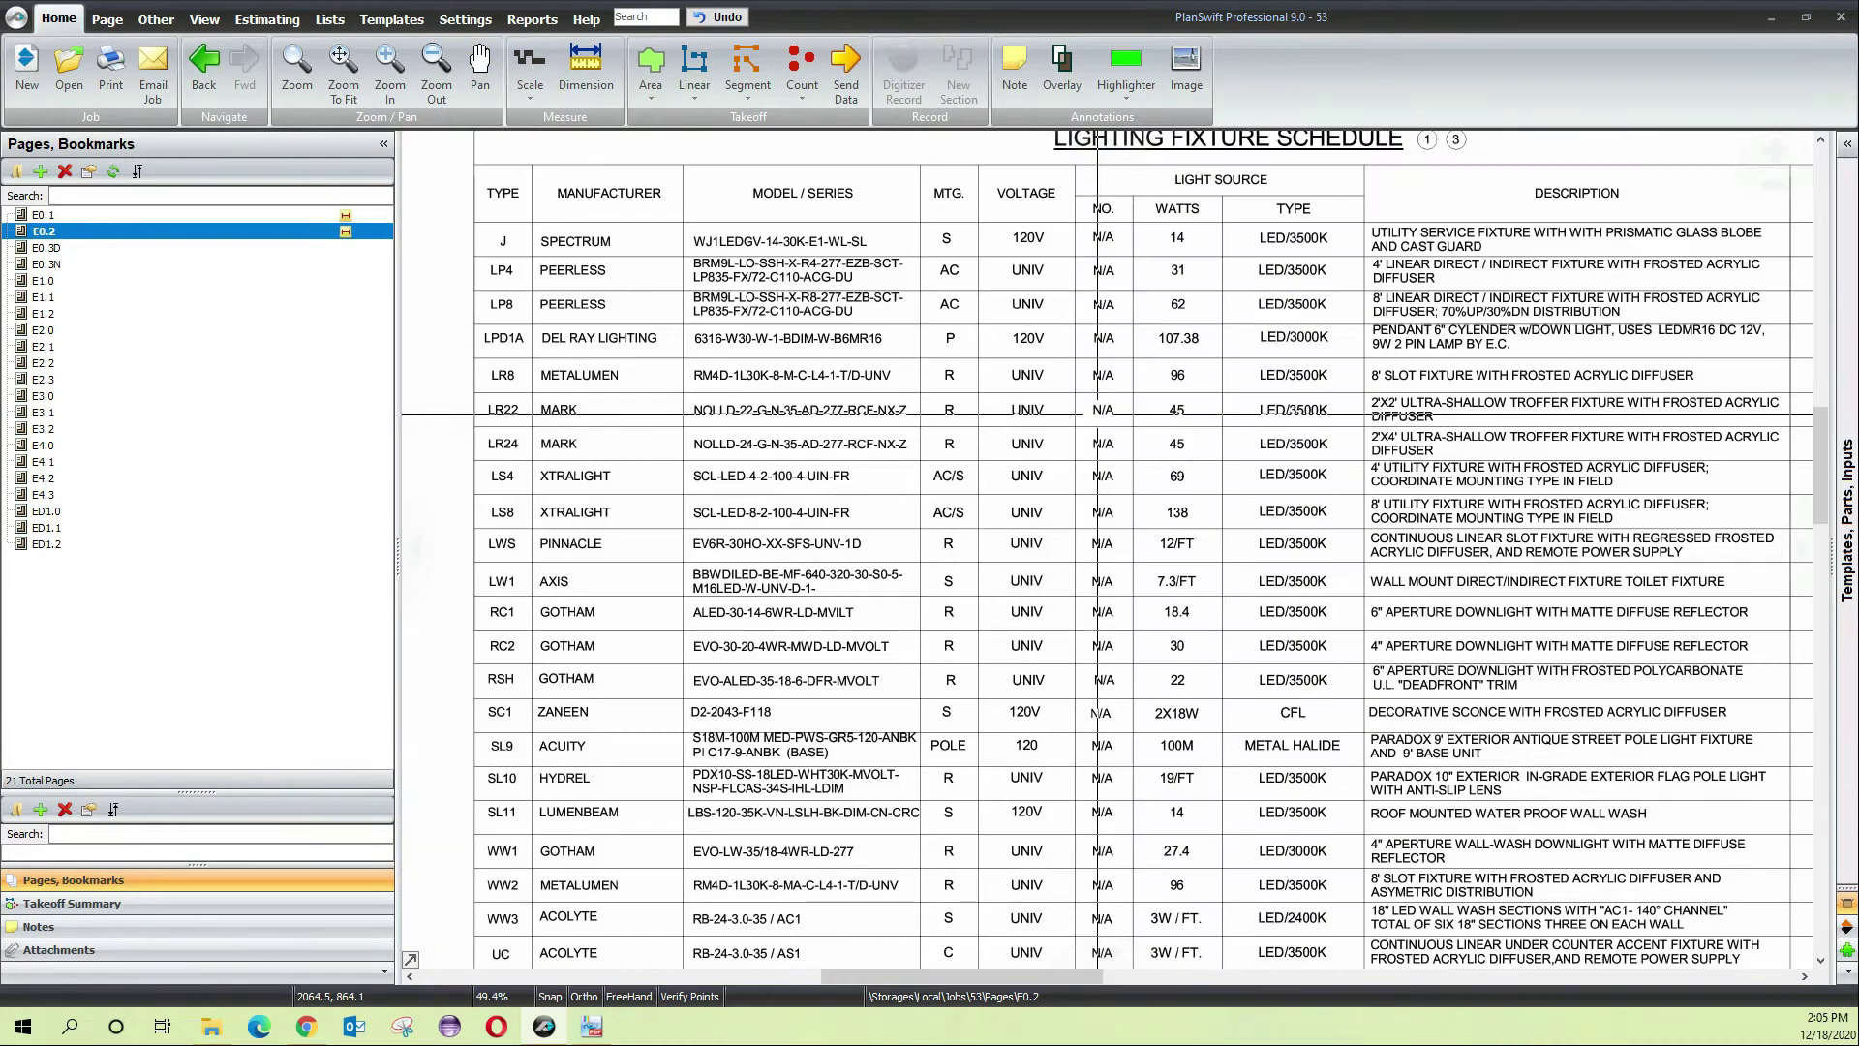
Switch to PDF-XChange Viewer, show sheet E0.2 and activate the text selection tool
{"action": "left_click", "coordinate": [1771, 18]}
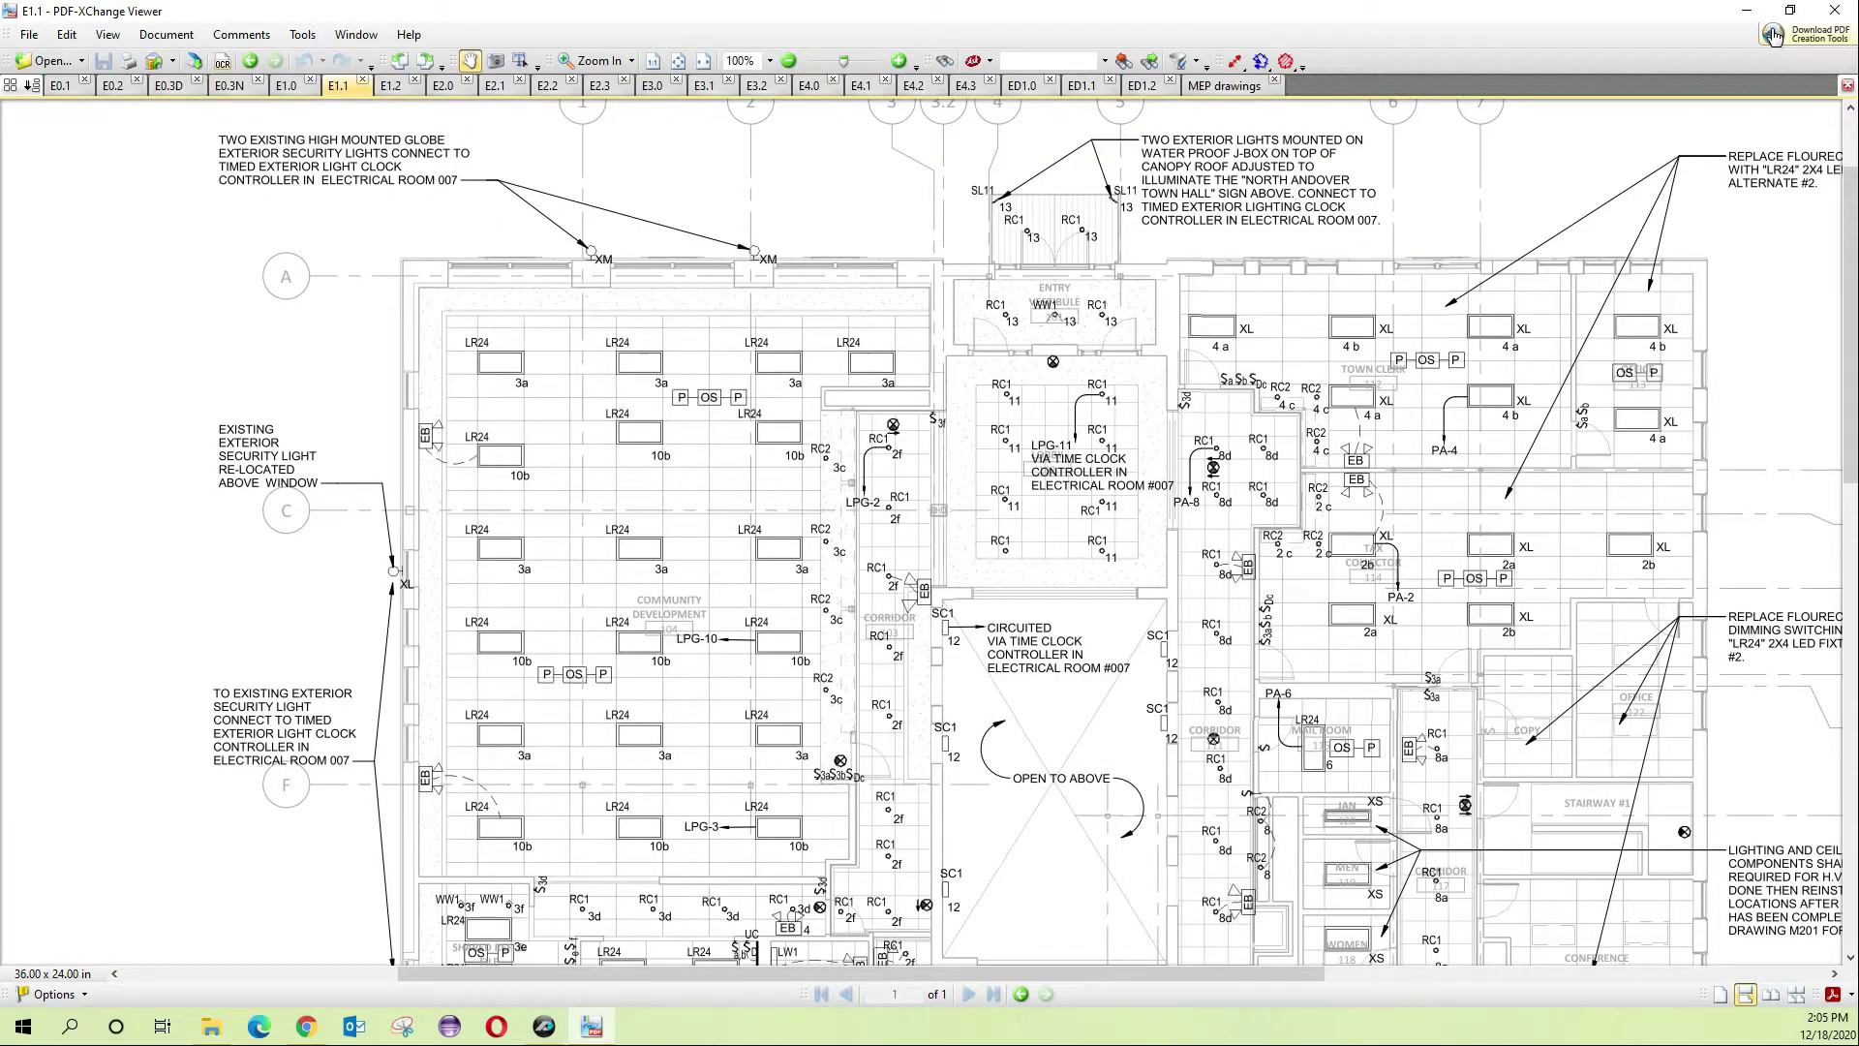
{"action": "key", "text": "ctrl+Tab"}
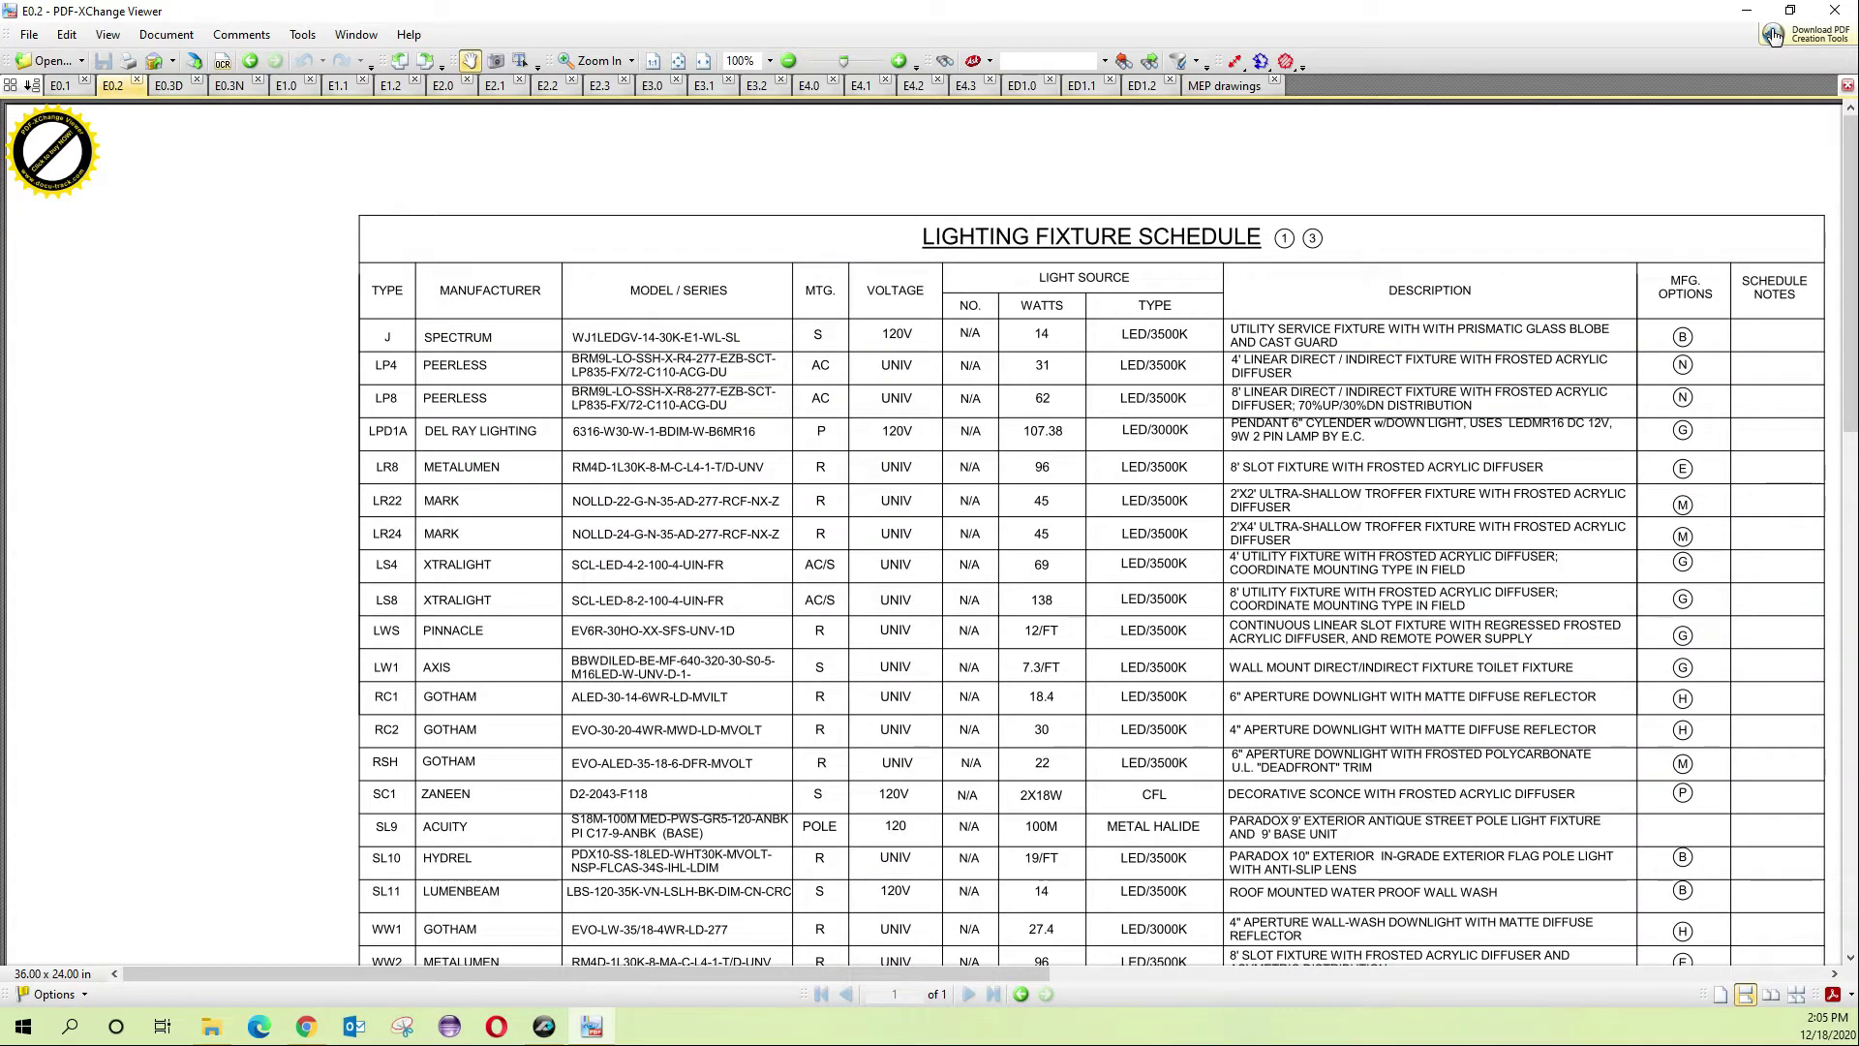
{"action": "right_click", "coordinate": [811, 216]}
{"action": "left_click", "coordinate": [867, 303]}
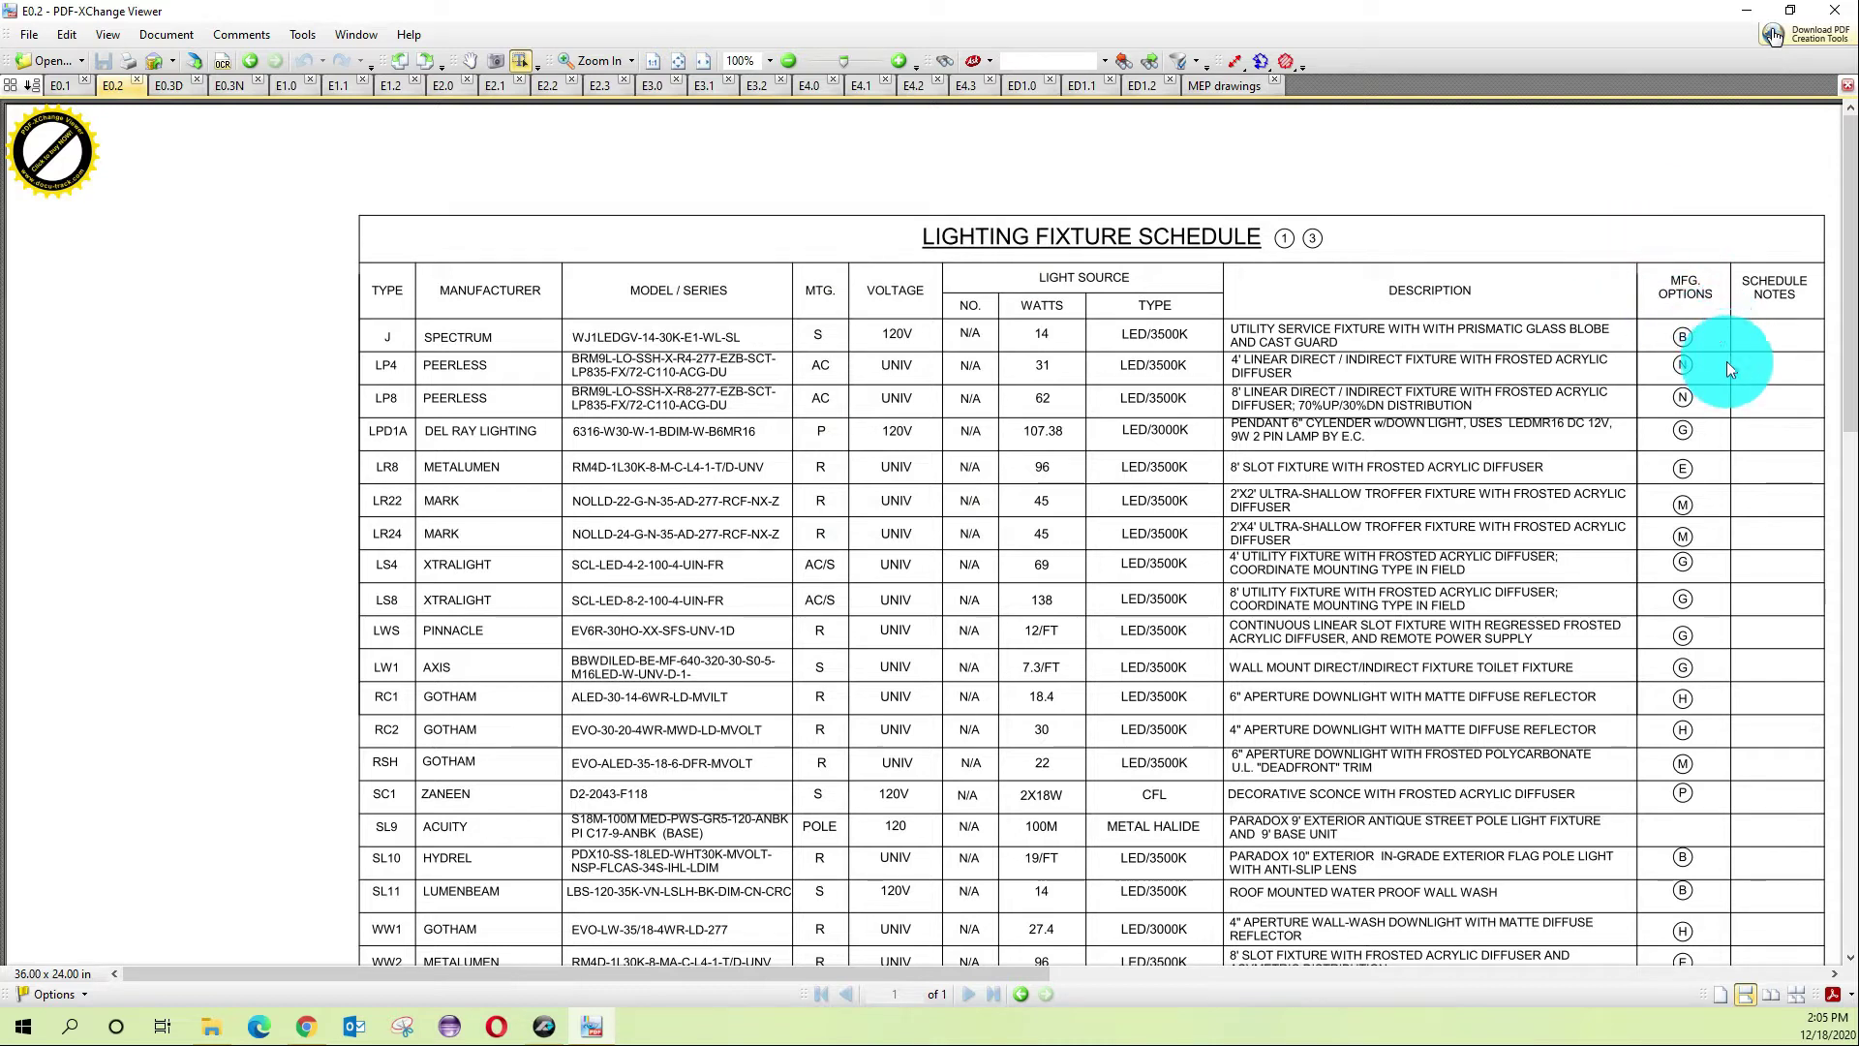
Copy the manufacturer name MARK from the LR24 row of the schedule
{"action": "left_click_drag", "start_coordinate": [1763, 319], "coordinate": [1822, 315]}
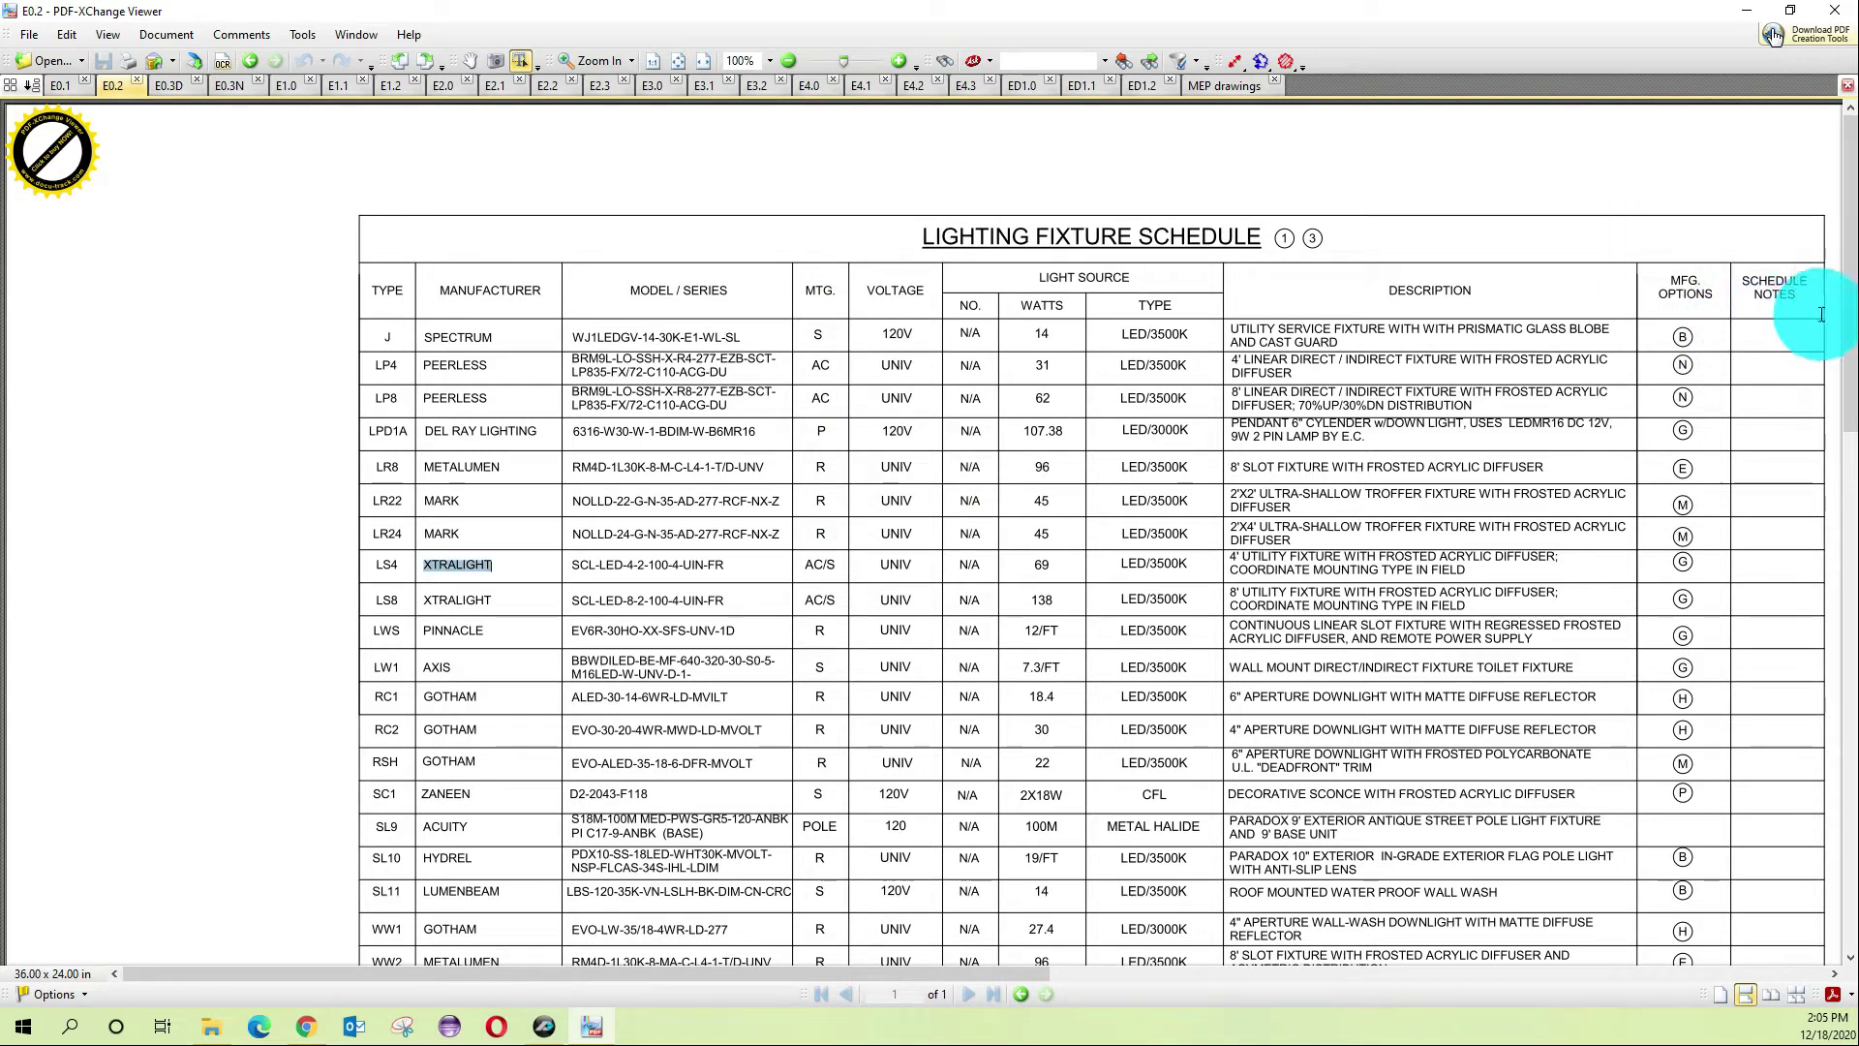
{"action": "left_click_drag", "start_coordinate": [424, 534], "coordinate": [467, 538]}
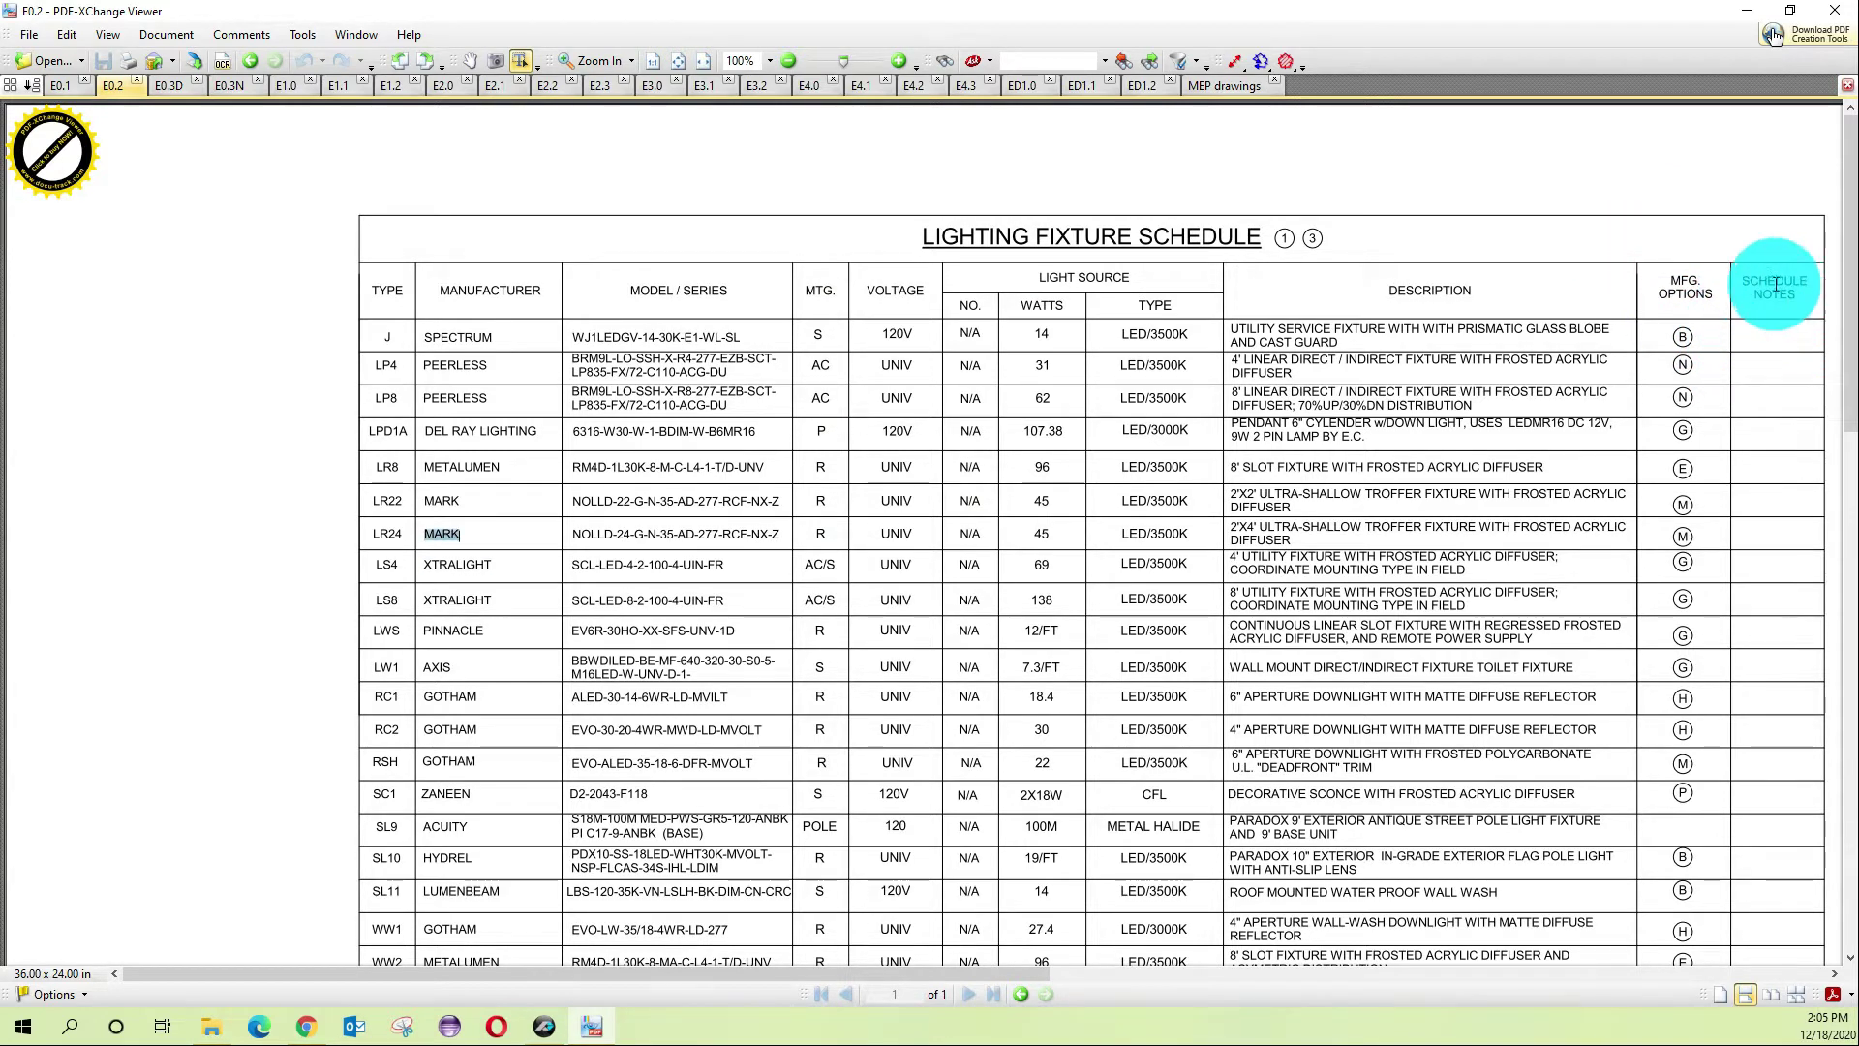
{"action": "right_click", "coordinate": [450, 532]}
{"action": "left_click", "coordinate": [496, 545]}
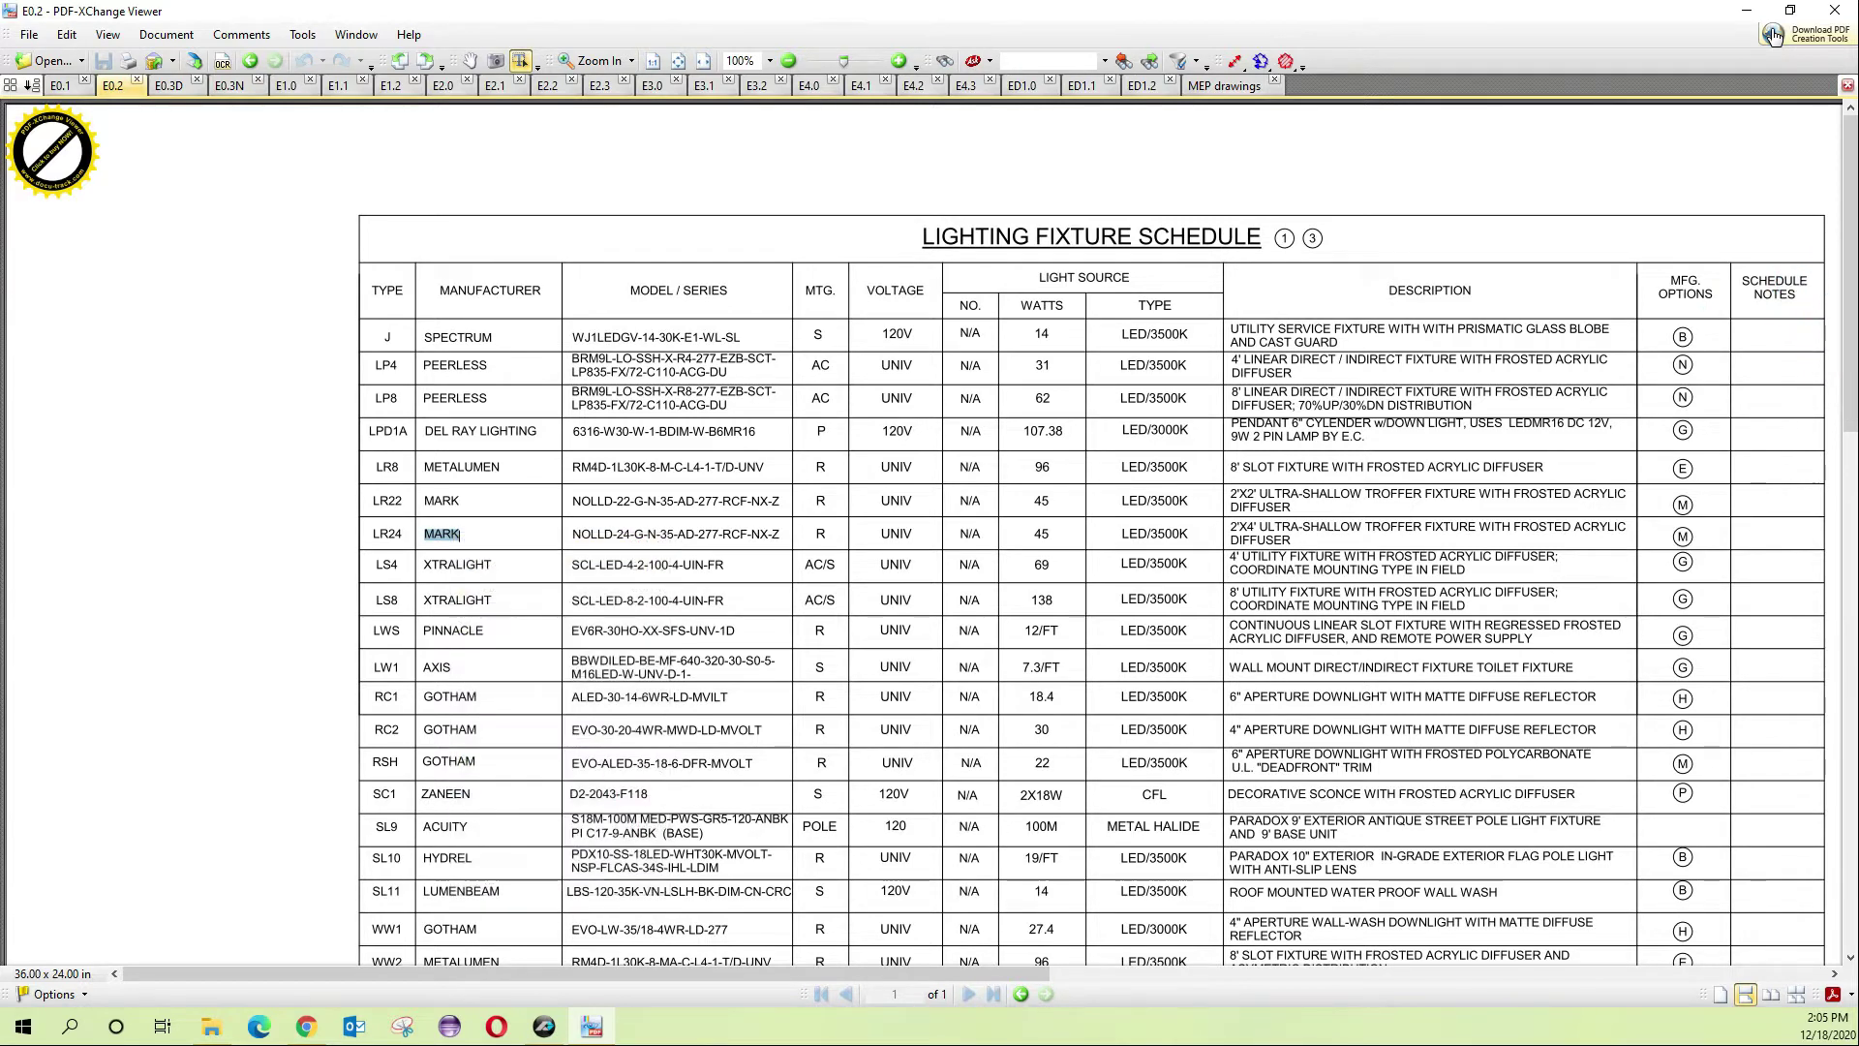
Switch back to PlanSwift and bring up the LR24 fixtures on page E1.1
{"action": "left_click", "coordinate": [1747, 11]}
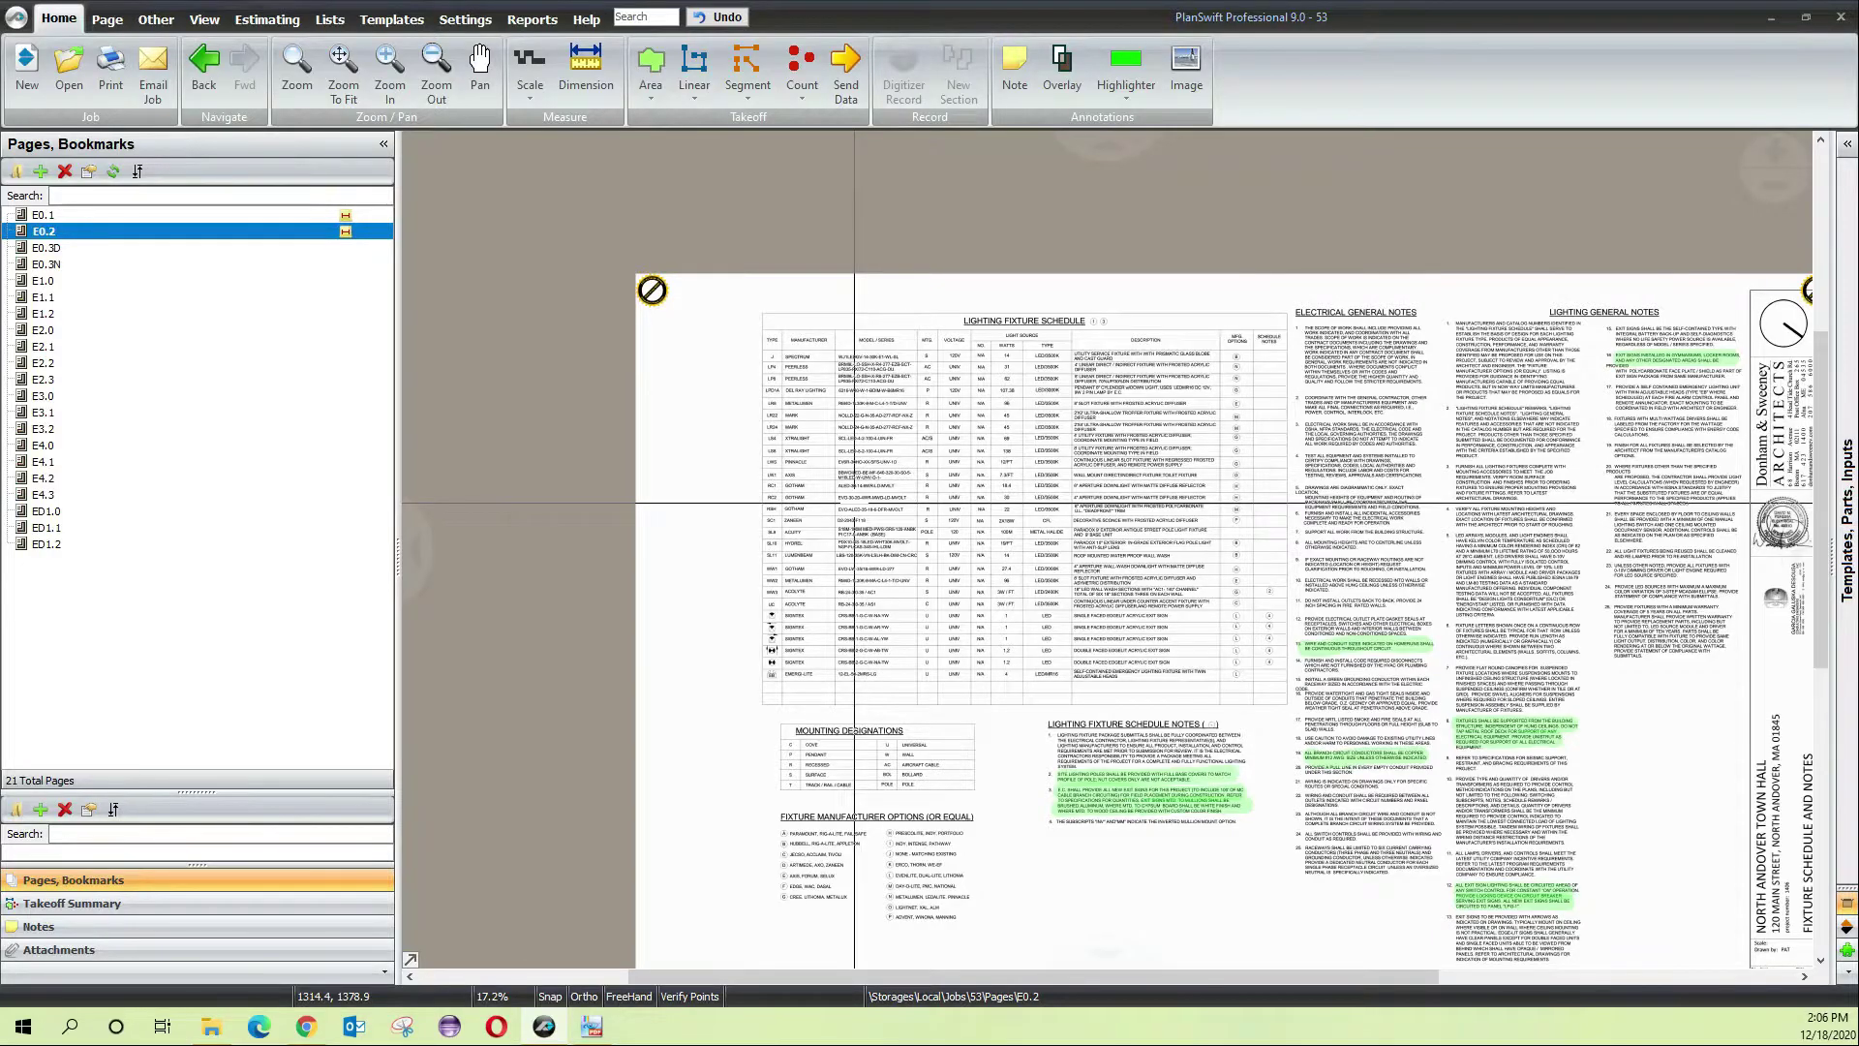
{"action": "mouse_move", "coordinate": [1182, 614]}
{"action": "left_mouse_down"}
{"action": "mouse_move", "coordinate": [1011, 418]}
{"action": "mouse_move", "coordinate": [1114, 643]}
{"action": "left_mouse_up"}
{"action": "scroll", "coordinate": [802, 460], "scroll_direction": "up", "scroll_amount": 5}
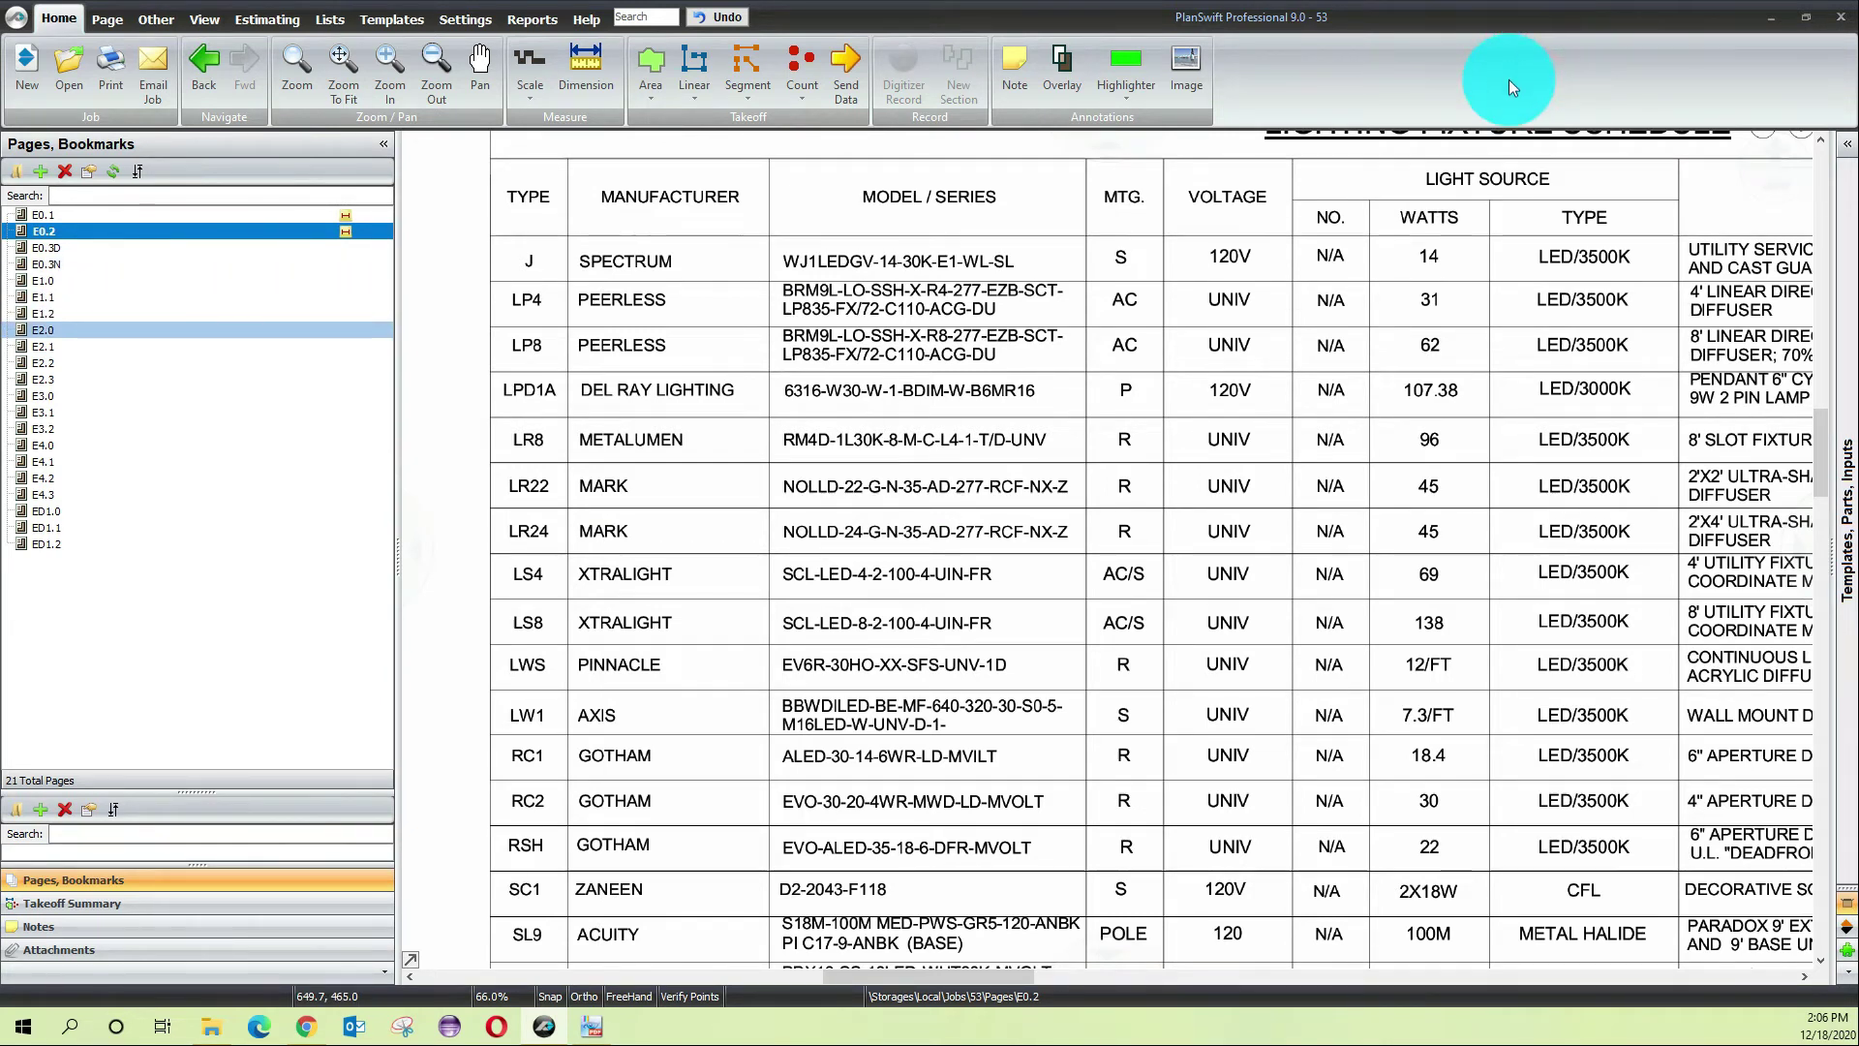
{"action": "left_click", "coordinate": [43, 330]}
{"action": "left_click", "coordinate": [44, 297]}
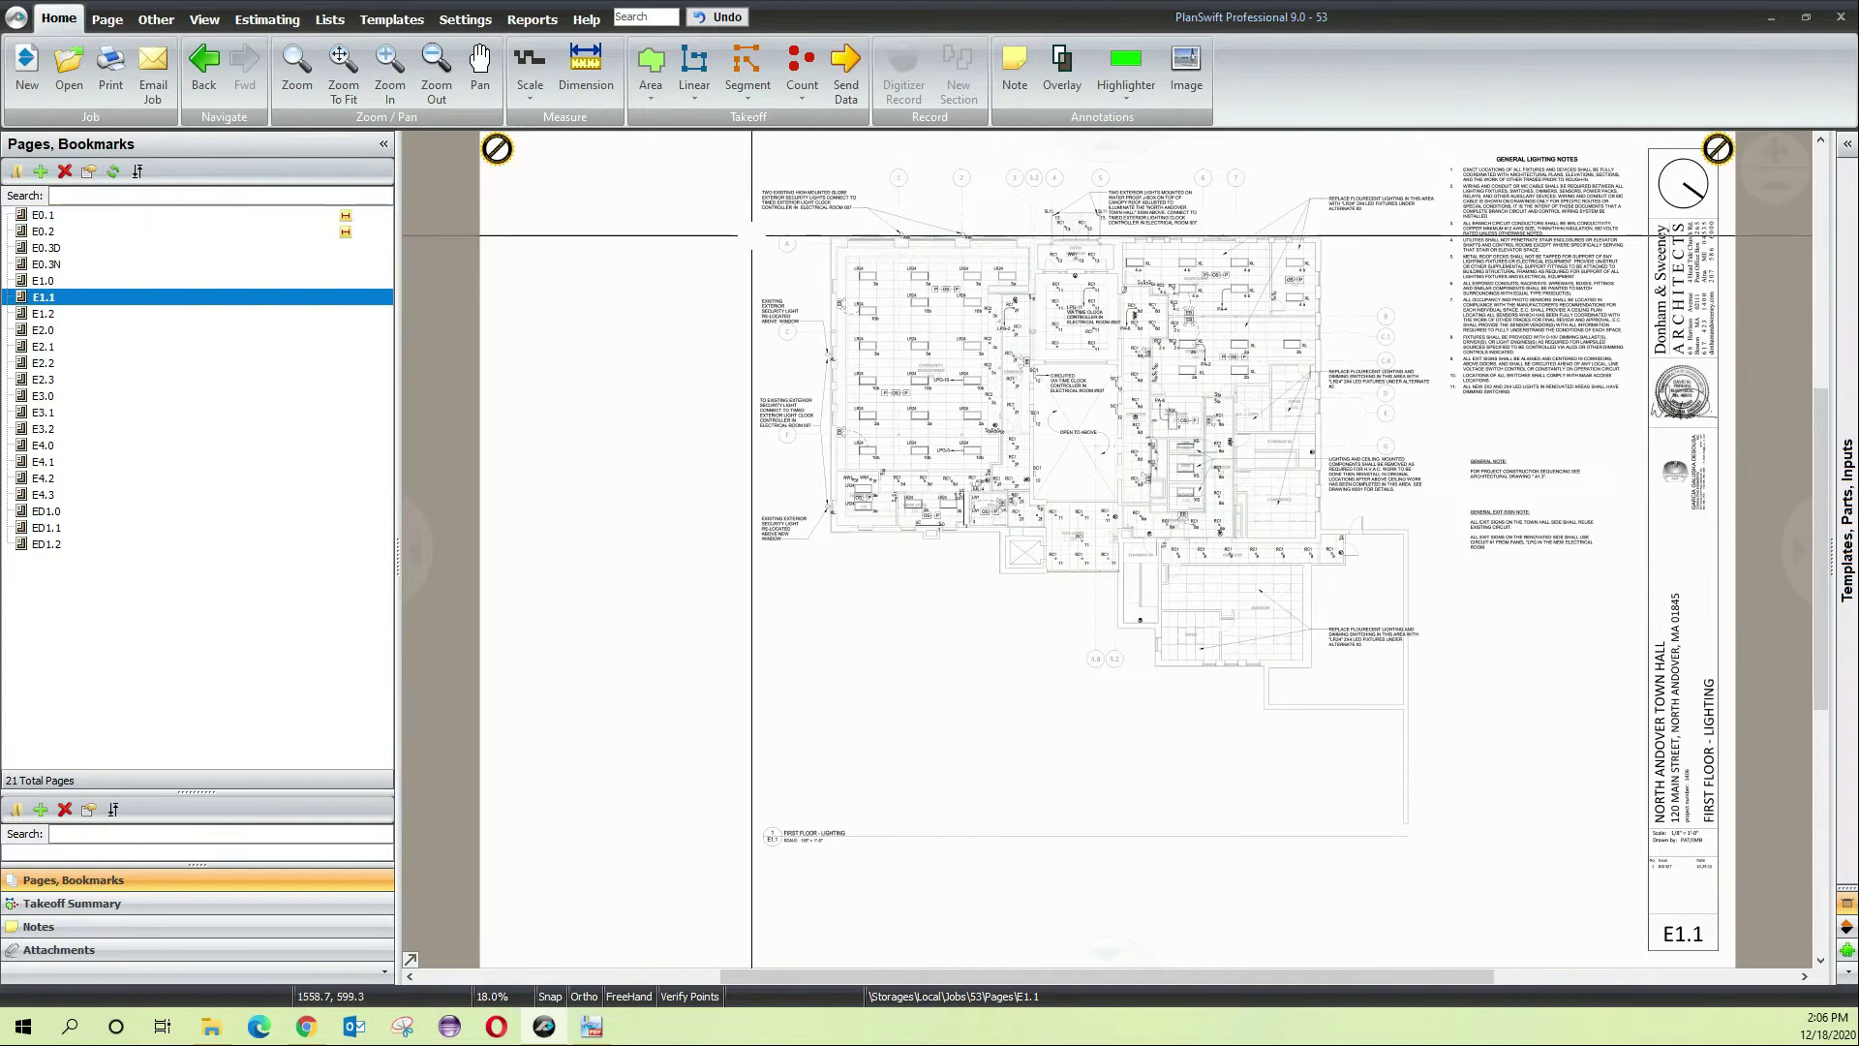
{"action": "scroll", "coordinate": [751, 236], "scroll_direction": "up", "scroll_amount": 3}
{"action": "scroll", "coordinate": [1026, 293], "scroll_direction": "up", "scroll_amount": 7}
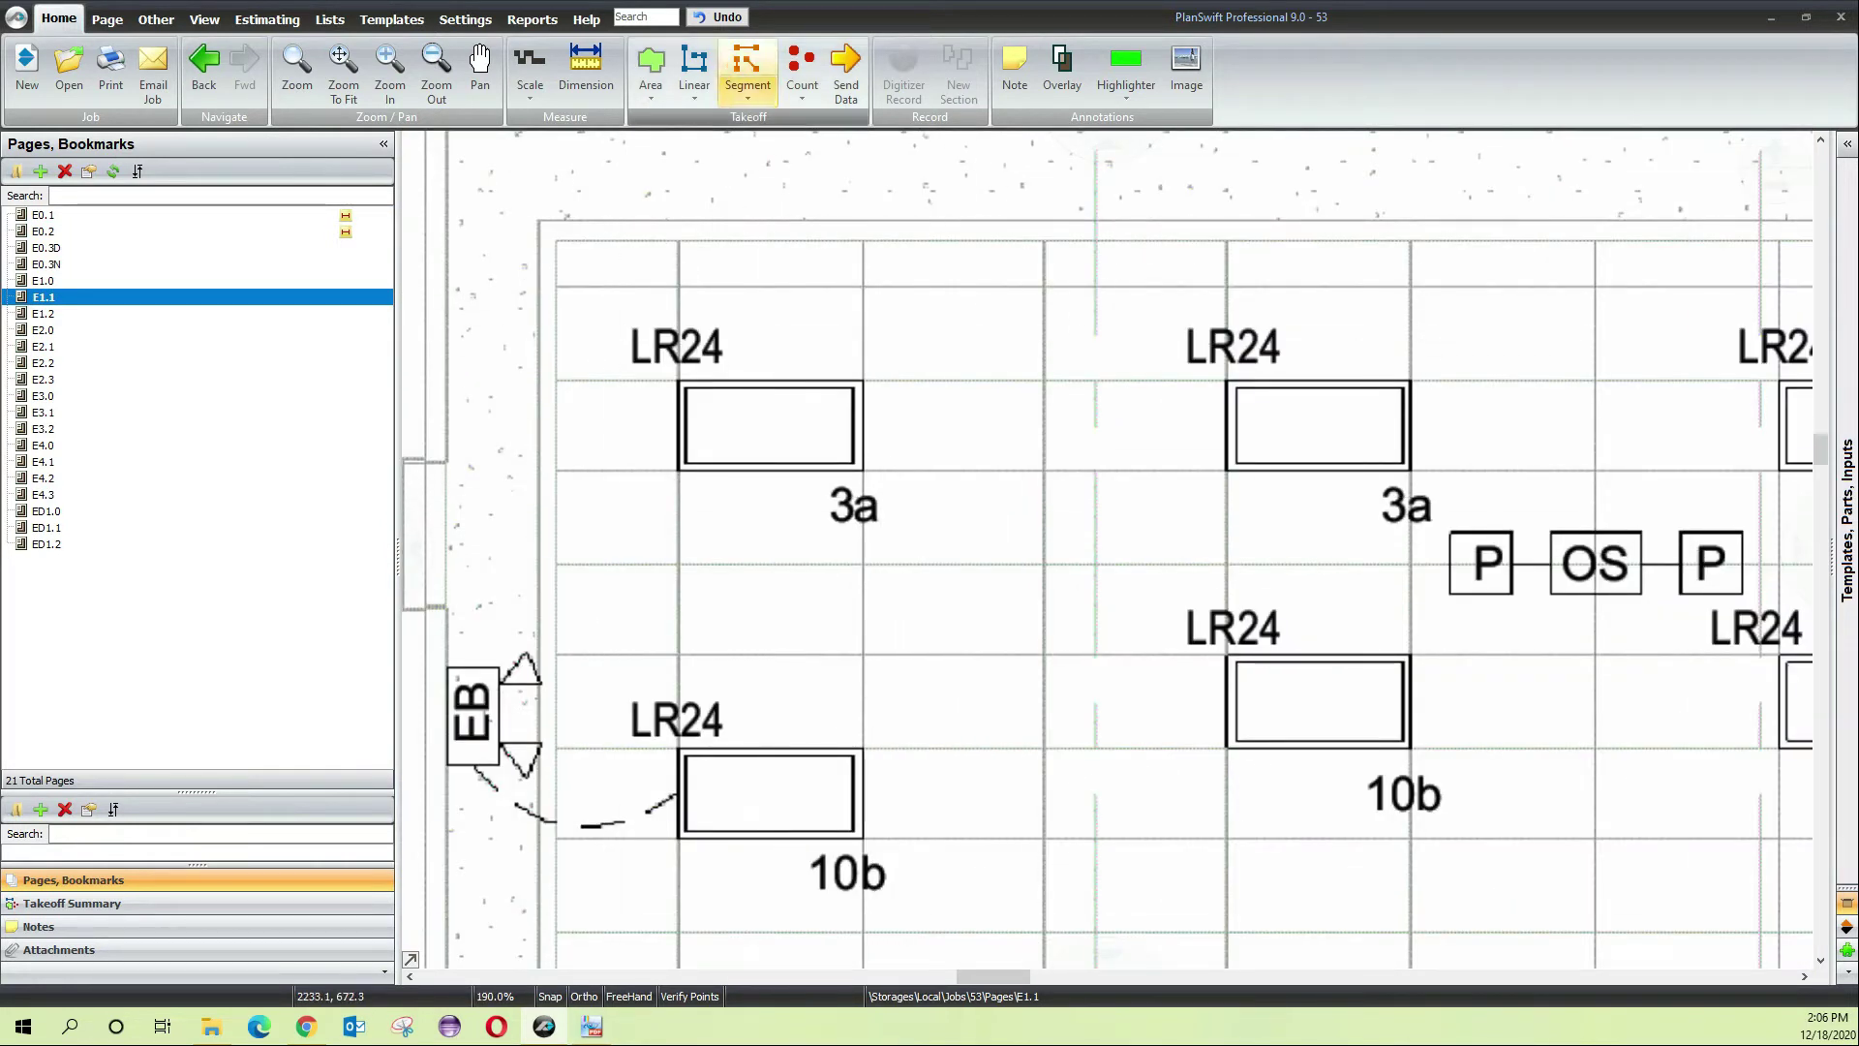
Start a new count takeoff and begin its name with LR24, adding the copied manufacturer MARK on the second line
{"action": "left_click", "coordinate": [801, 68]}
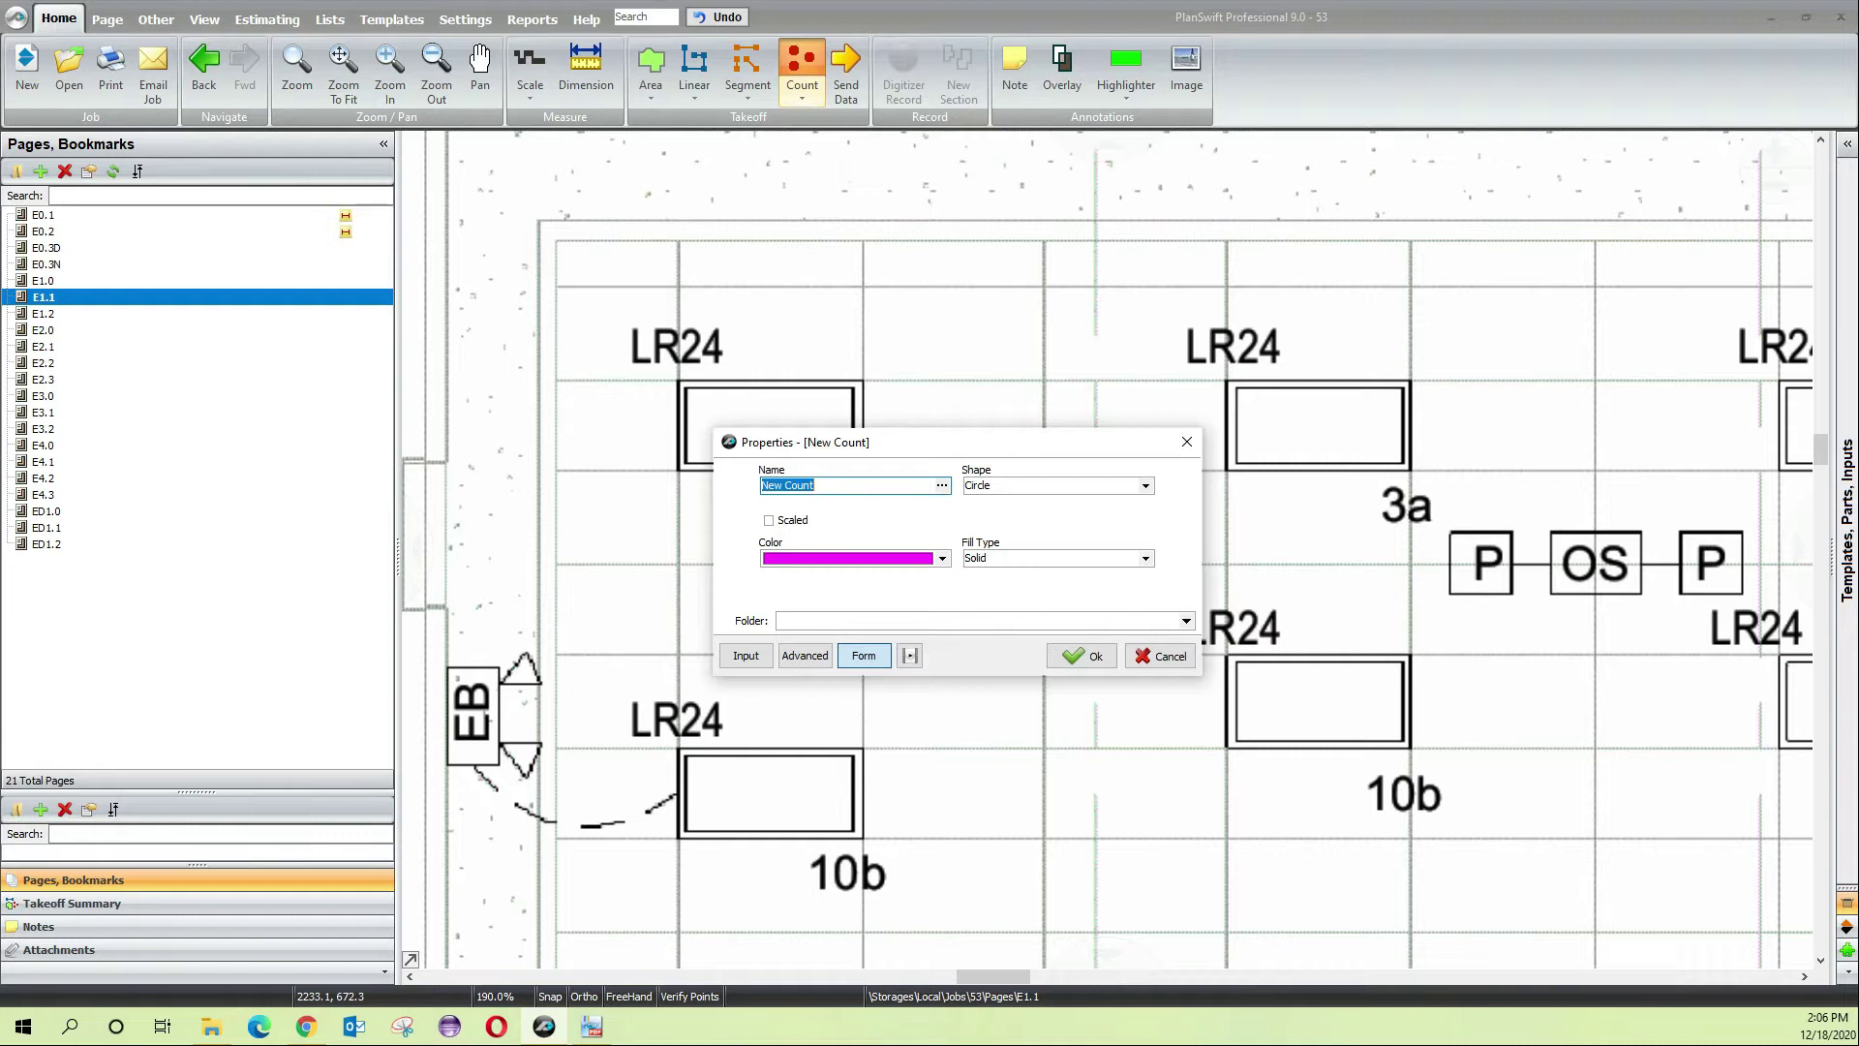
{"action": "left_click", "coordinate": [942, 485]}
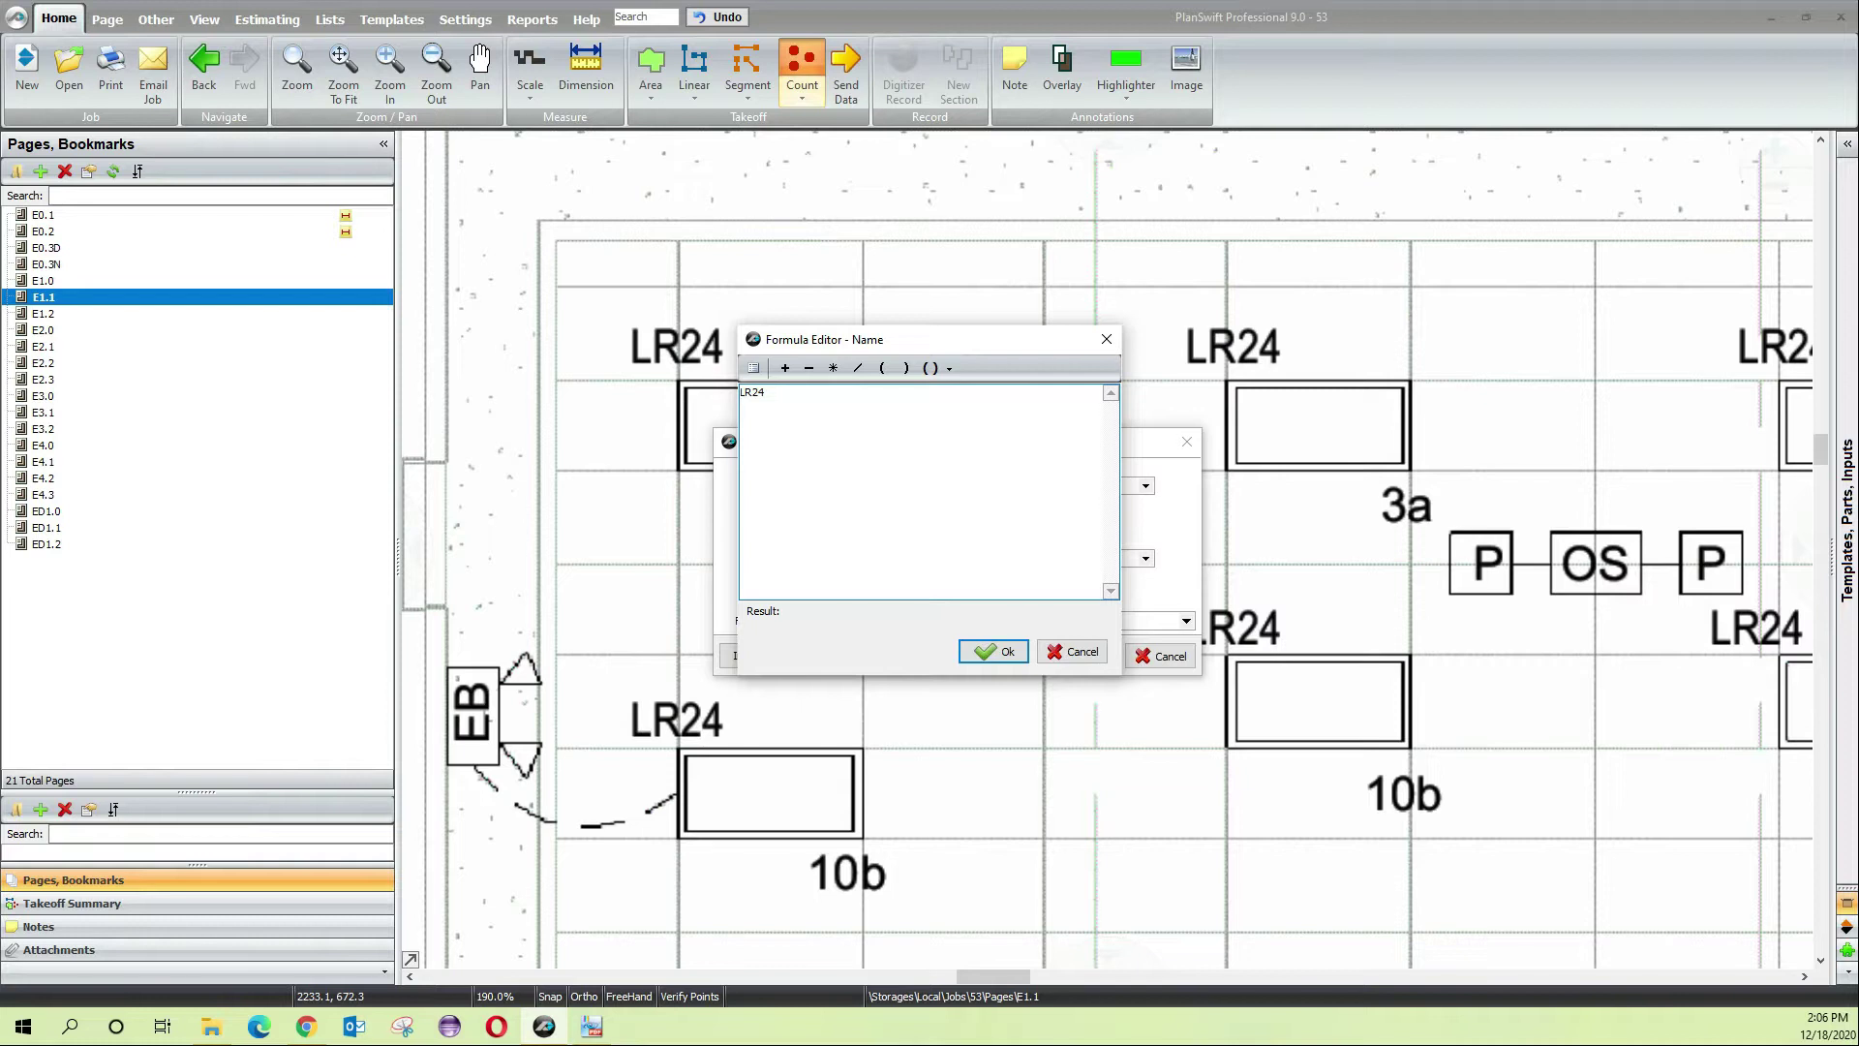
{"action": "right_click", "coordinate": [790, 422]}
{"action": "left_click", "coordinate": [839, 507]}
Switch to PDF-XChange Viewer and copy the model number NOLLD-24-G-N-35-AD-277-RCF-NX-Z from the LR24 row
{"action": "key", "text": "alt+Tab"}
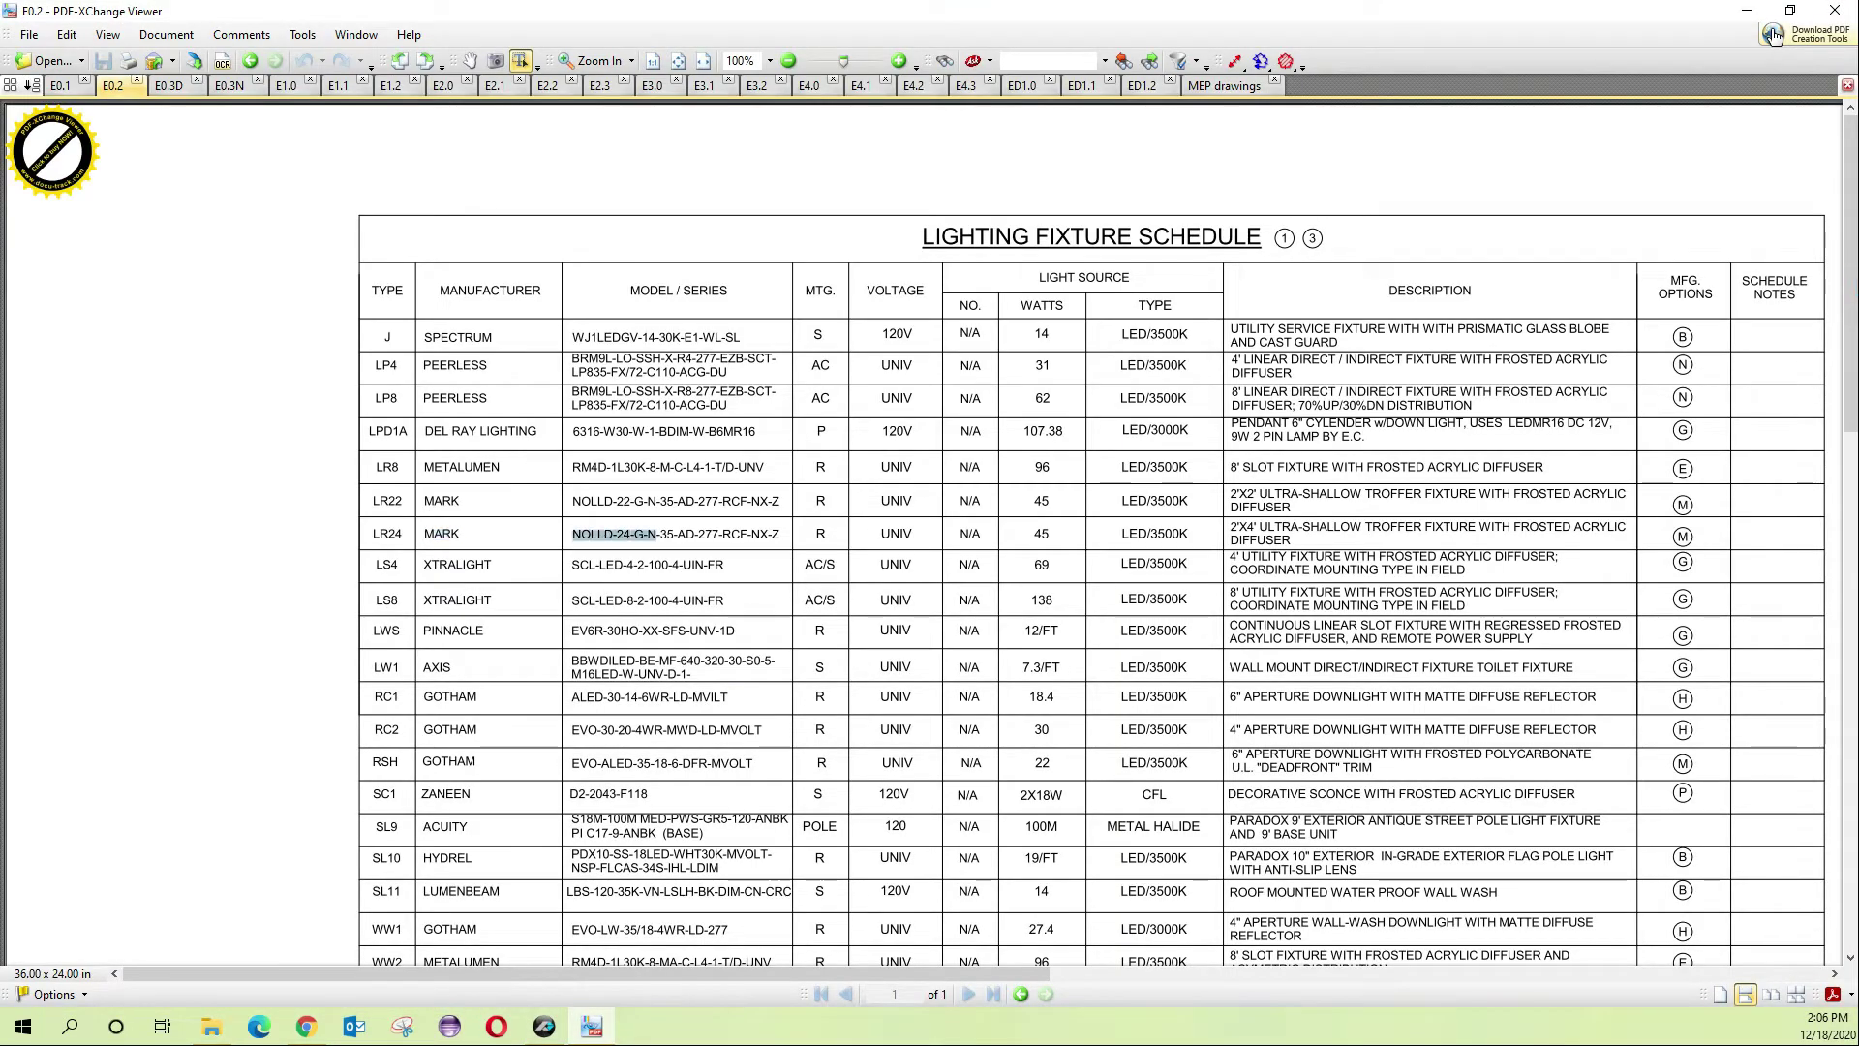
{"action": "right_click", "coordinate": [771, 536]}
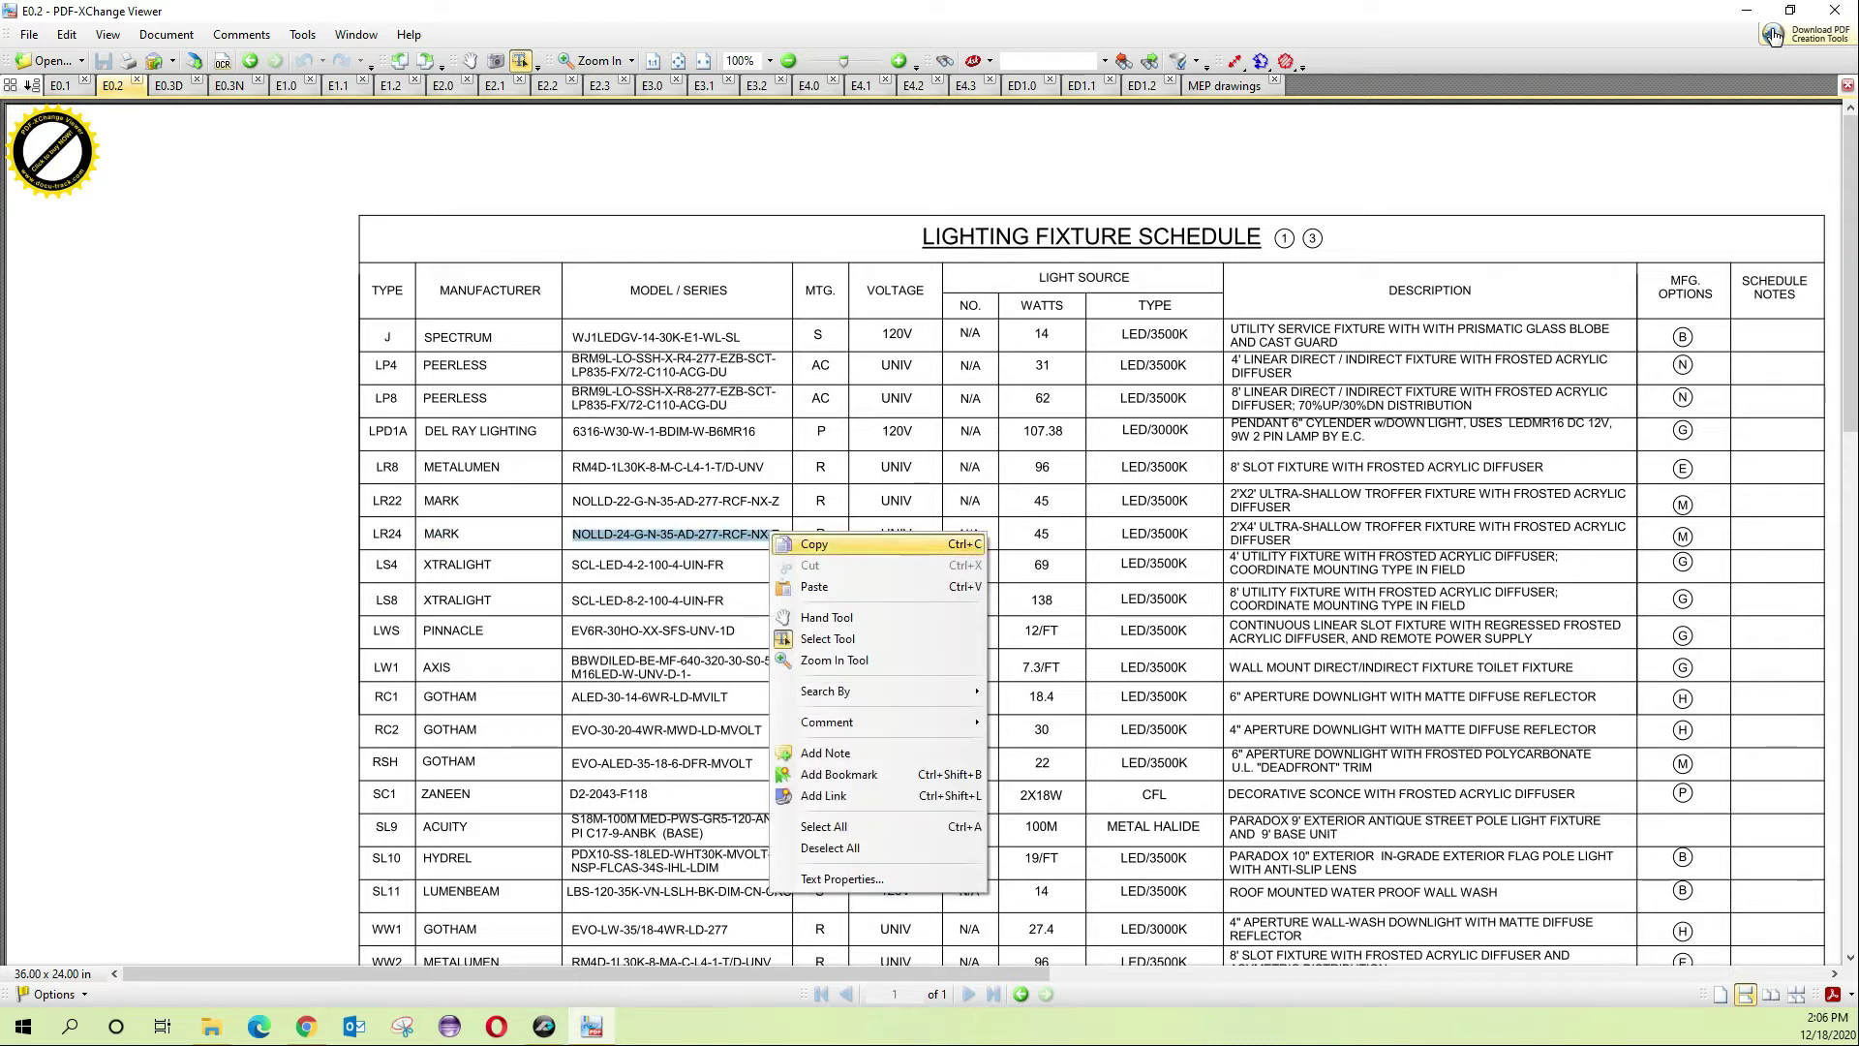
{"action": "left_click", "coordinate": [814, 544]}
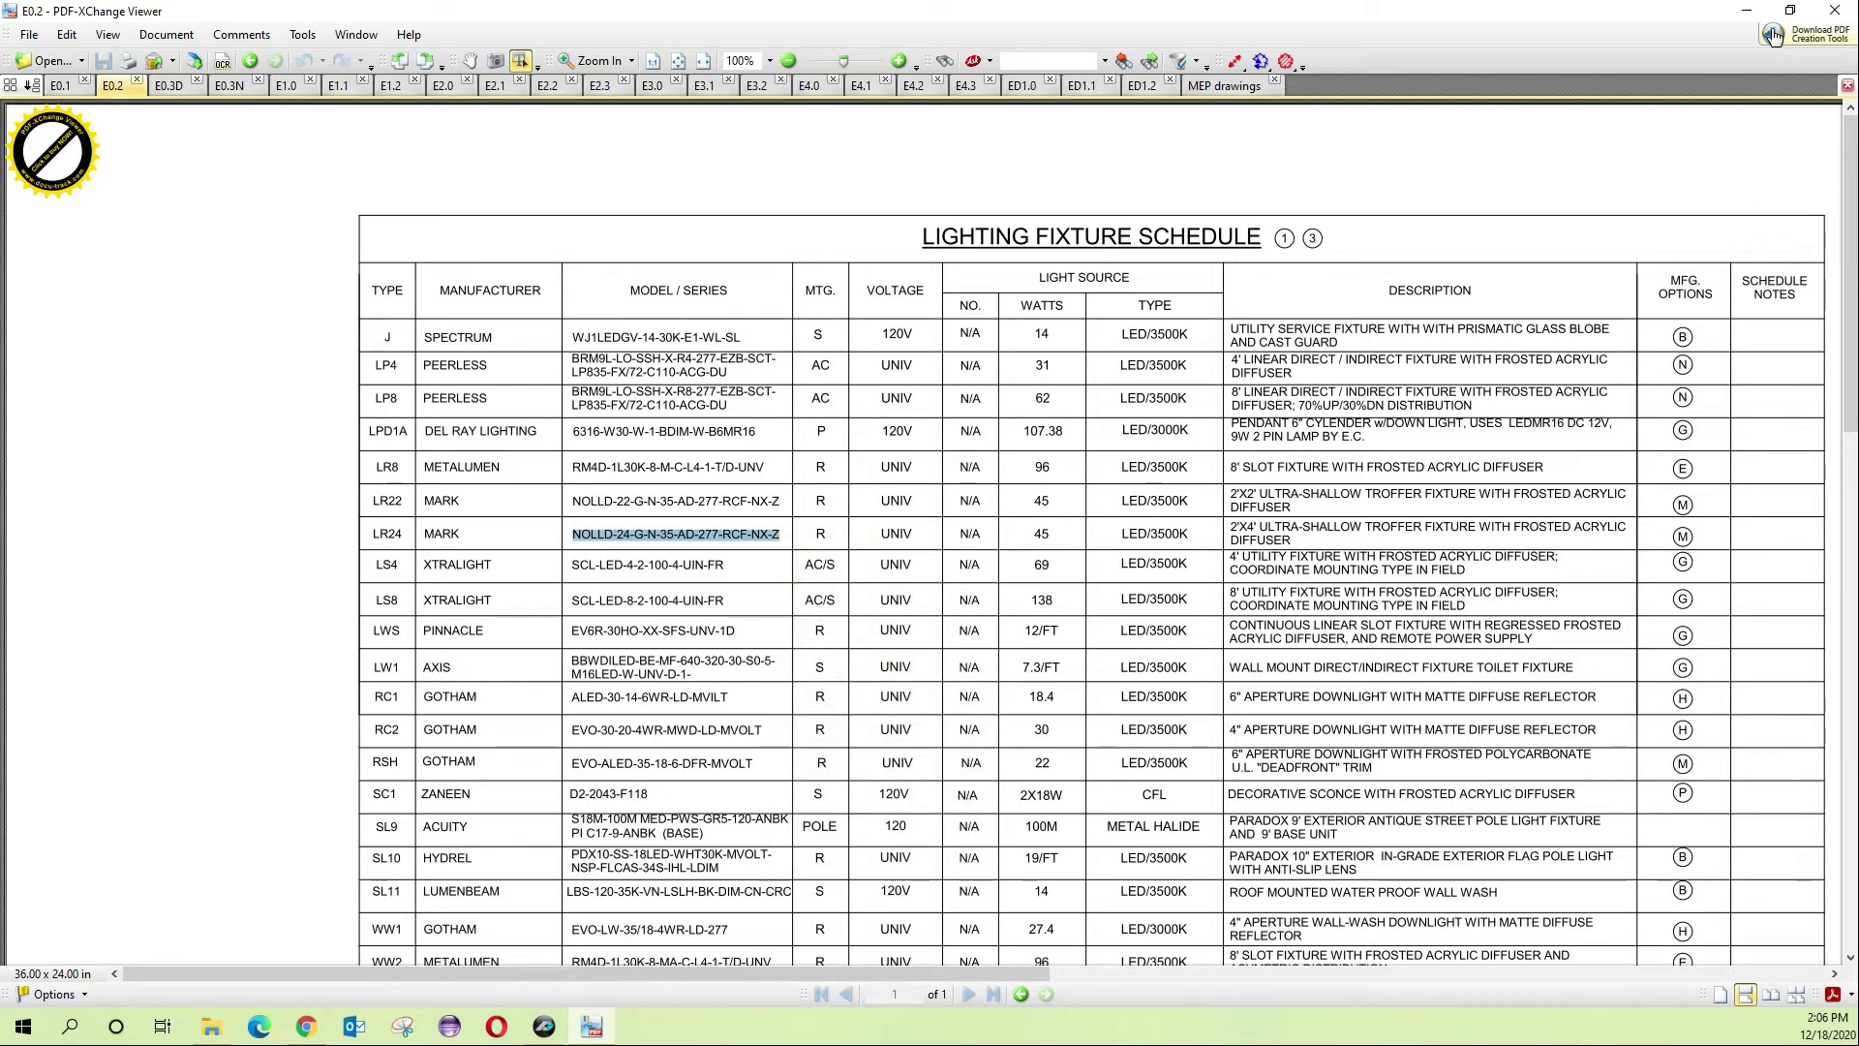
Back in PlanSwift, append the copied model number after "MARK," in the name and create the count in the folder LIGHTING
{"action": "left_click", "coordinate": [1746, 10]}
{"action": "right_click", "coordinate": [939, 424]}
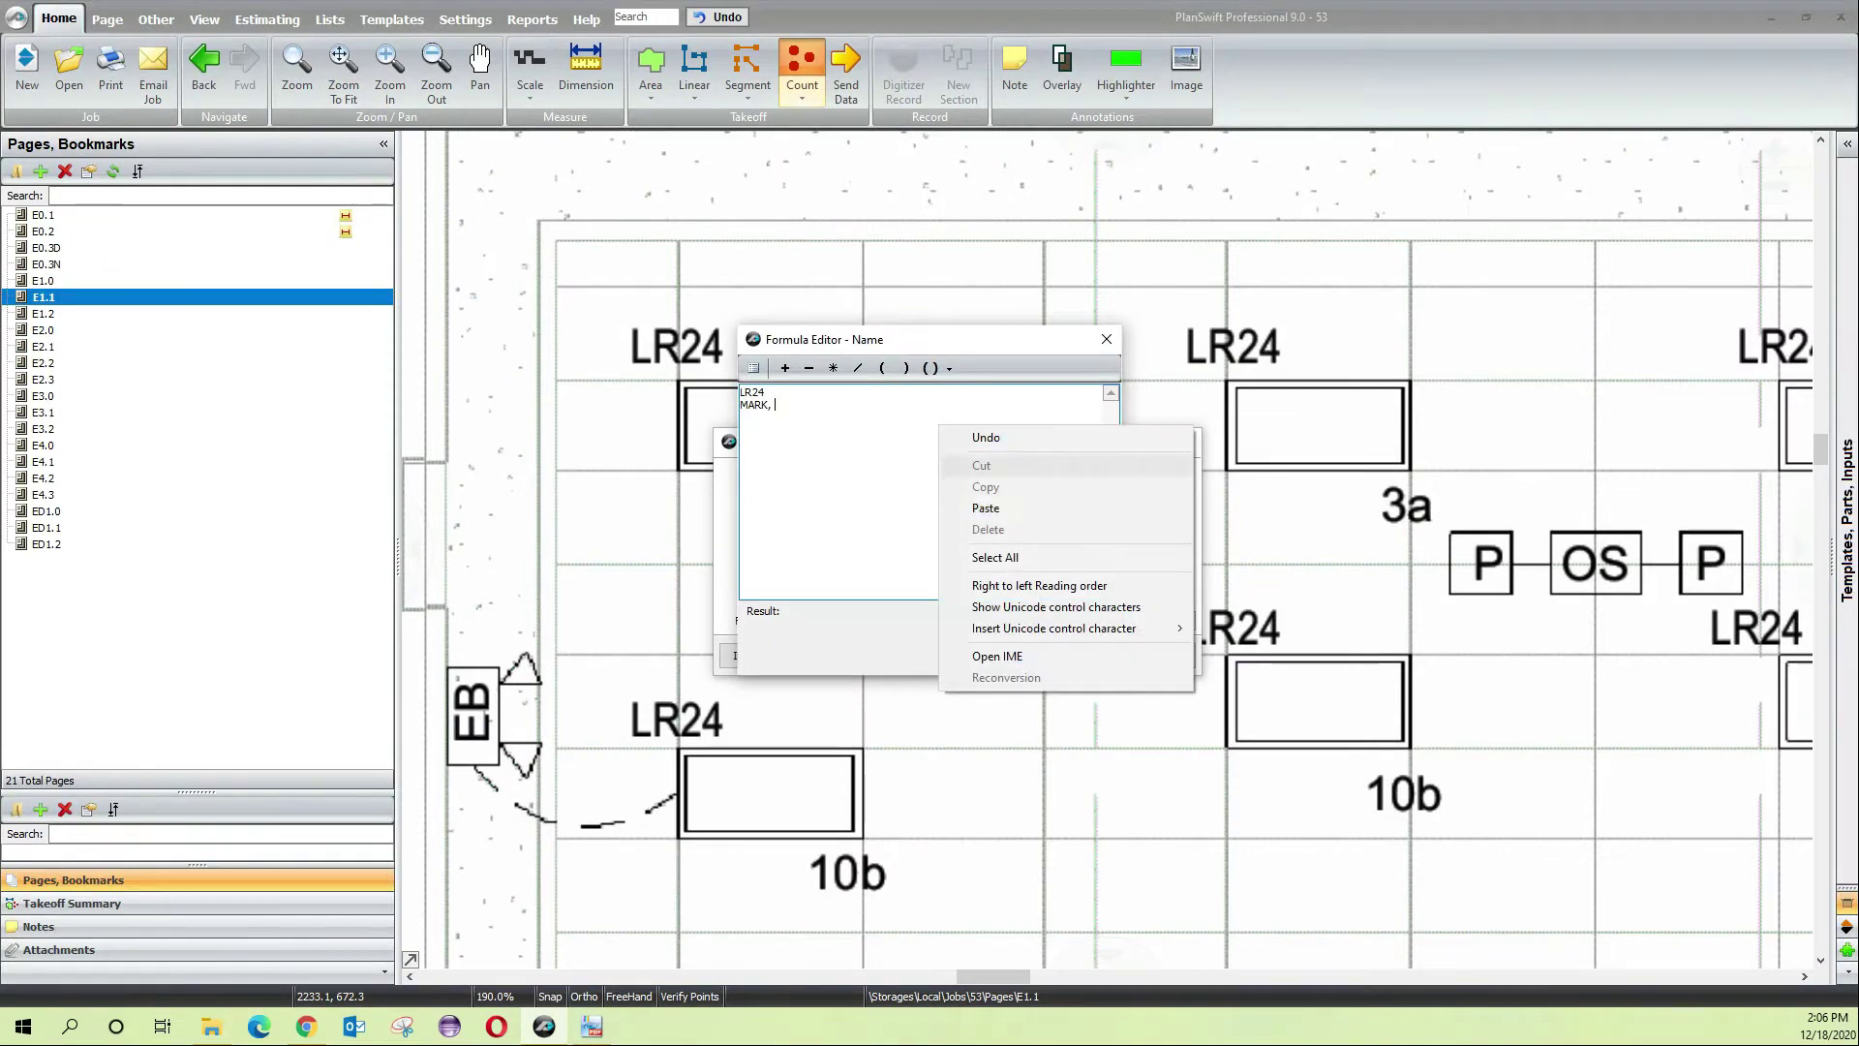
{"action": "left_click", "coordinate": [969, 508]}
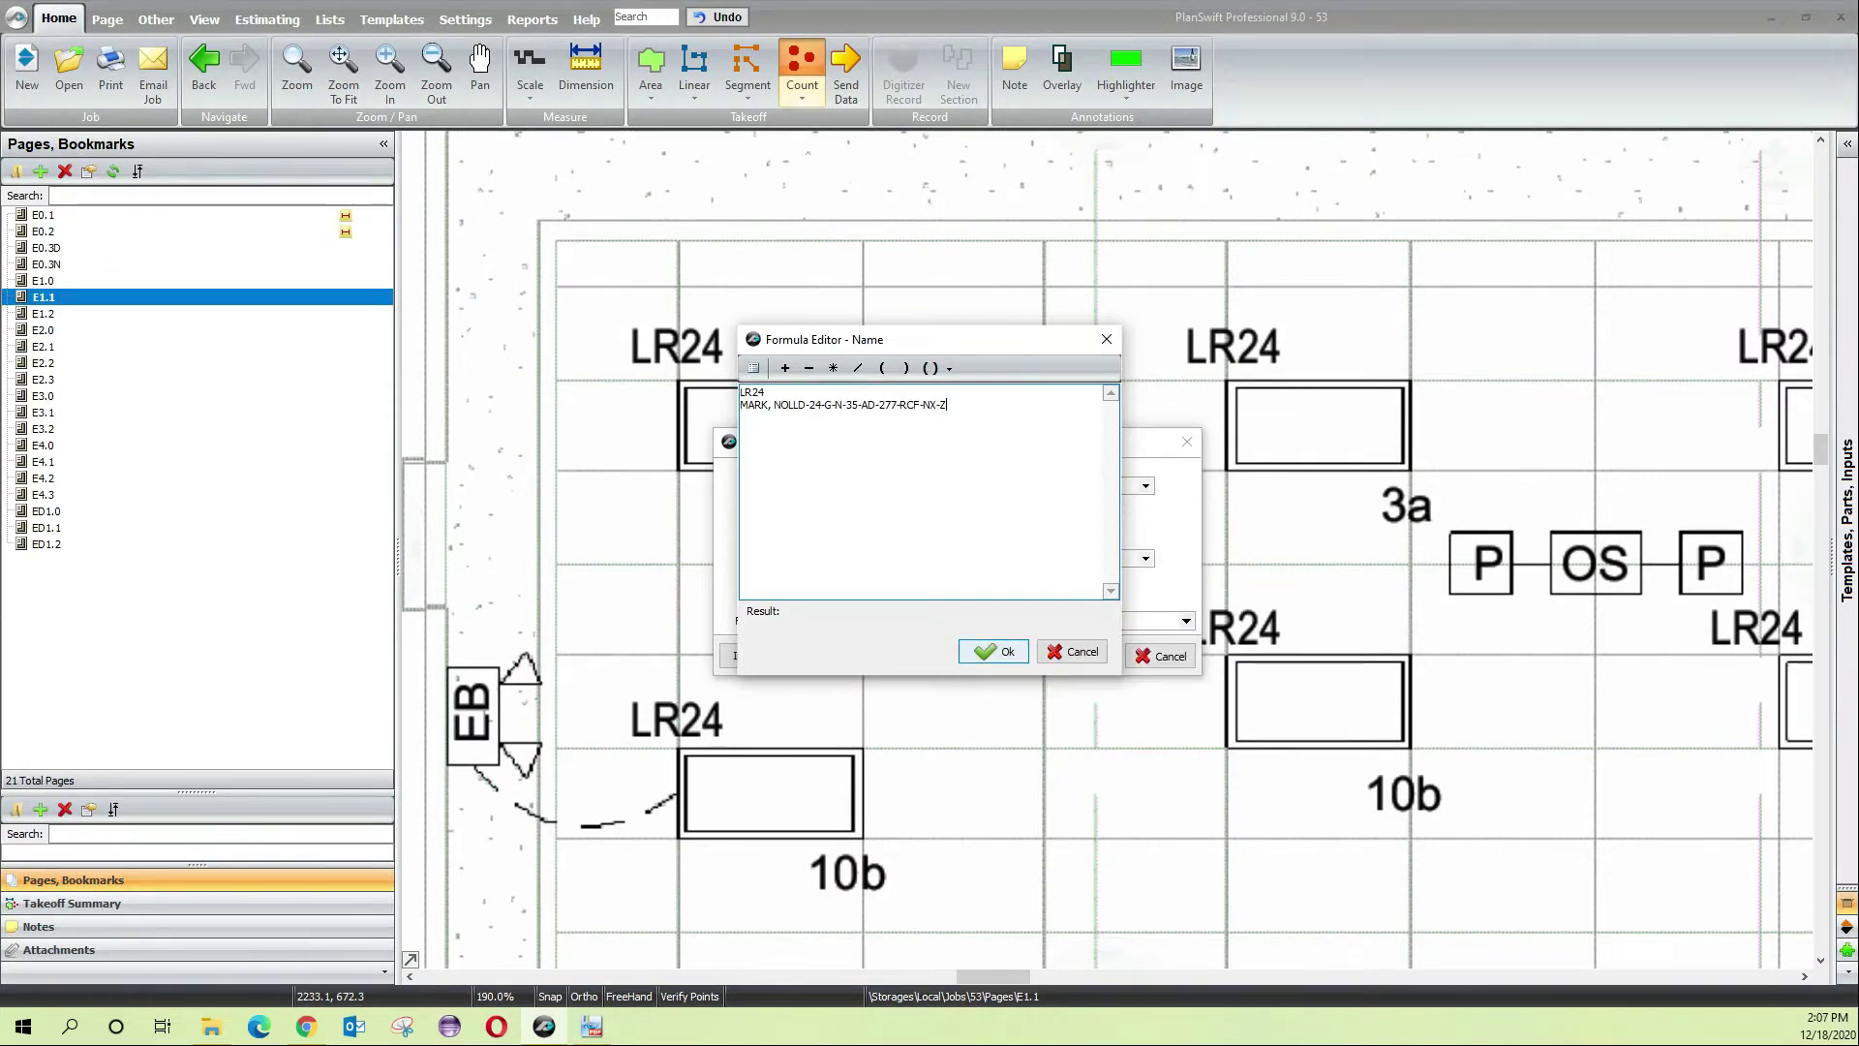
{"action": "left_click", "coordinate": [993, 652]}
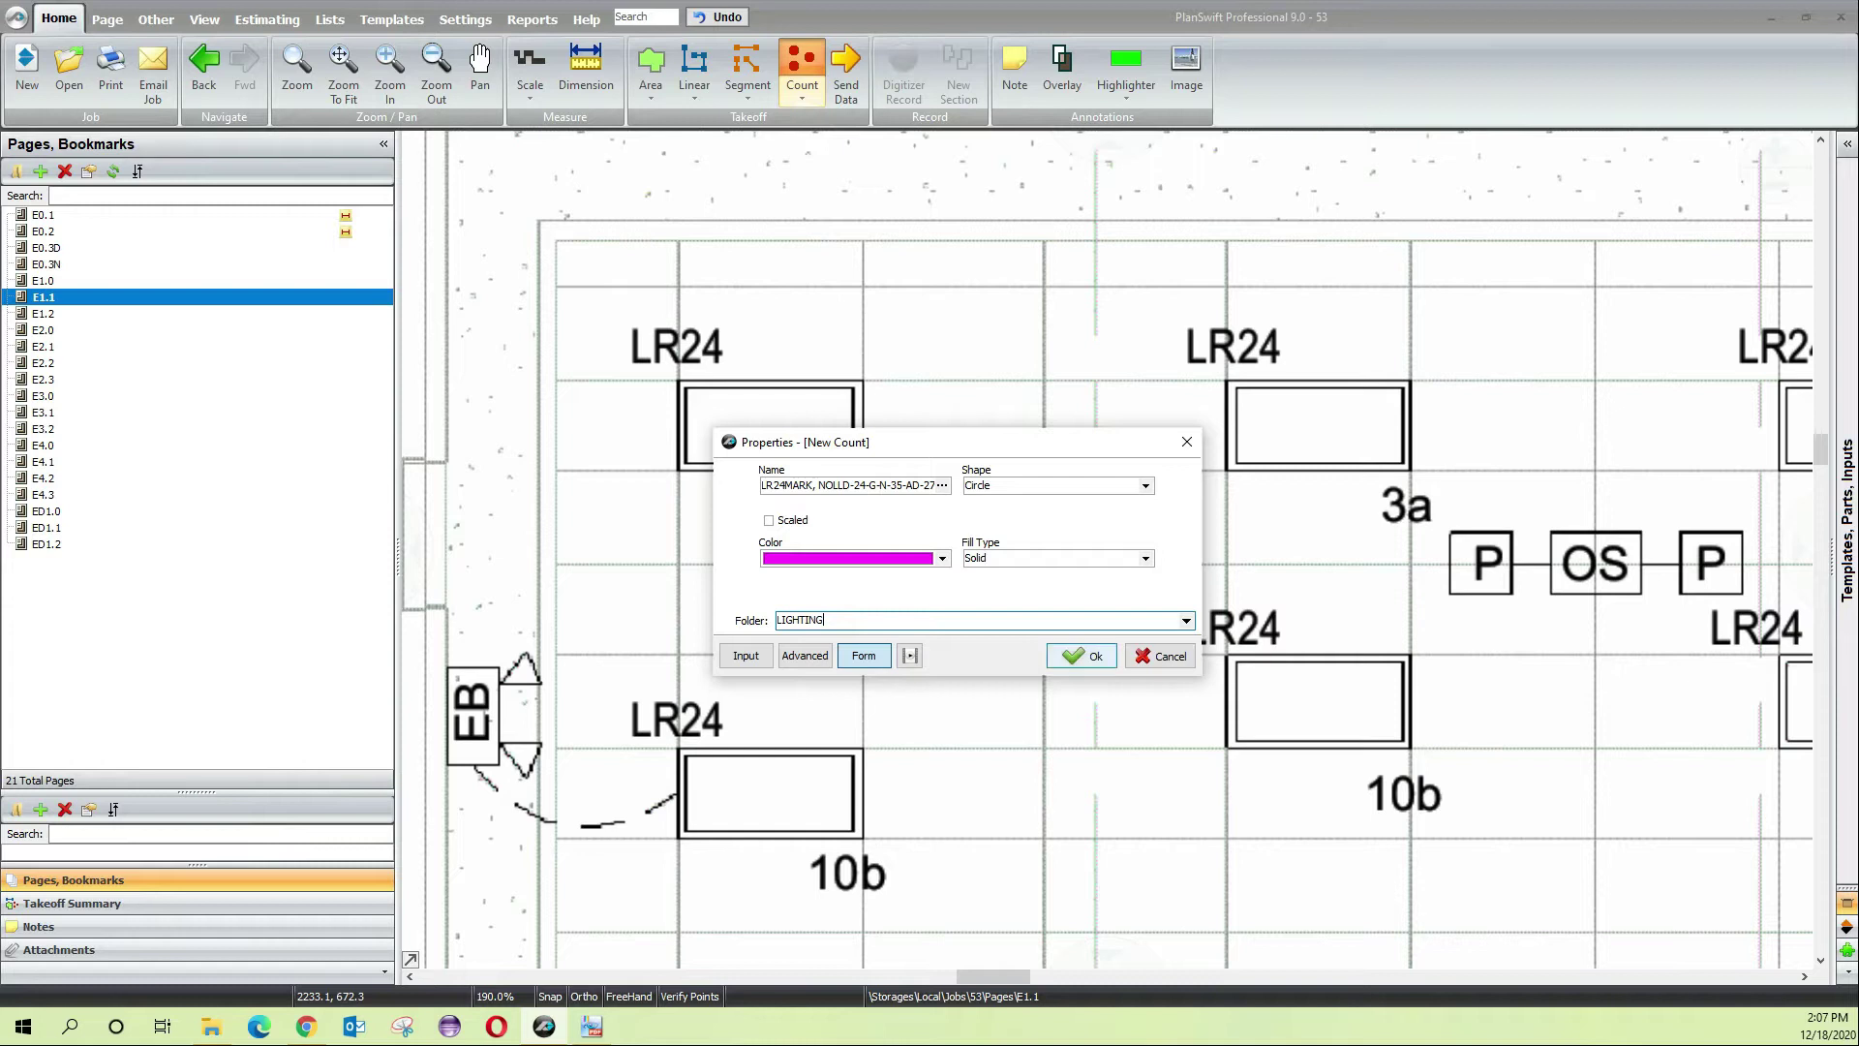
{"action": "left_click", "coordinate": [1082, 656]}
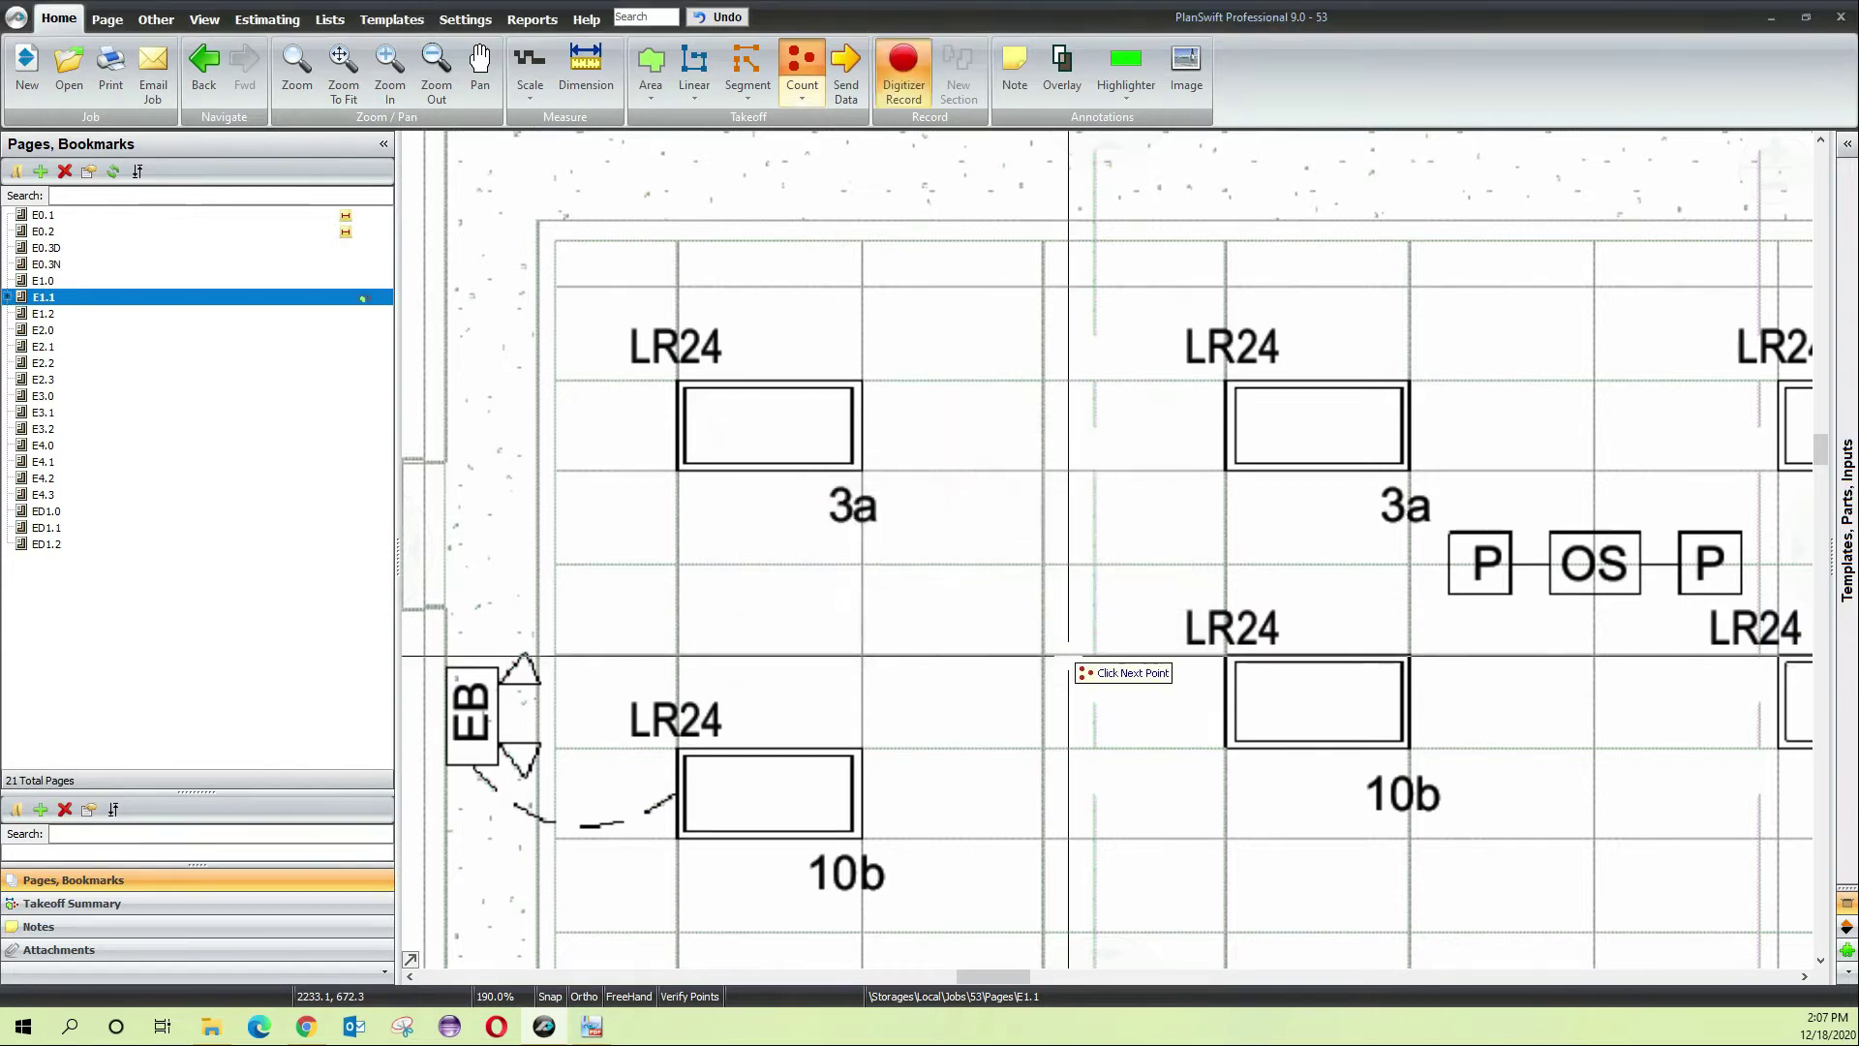
Count the four LR24 fixtures along the room's top row and the three 10b fixtures just below them
{"action": "left_click", "coordinate": [768, 427]}
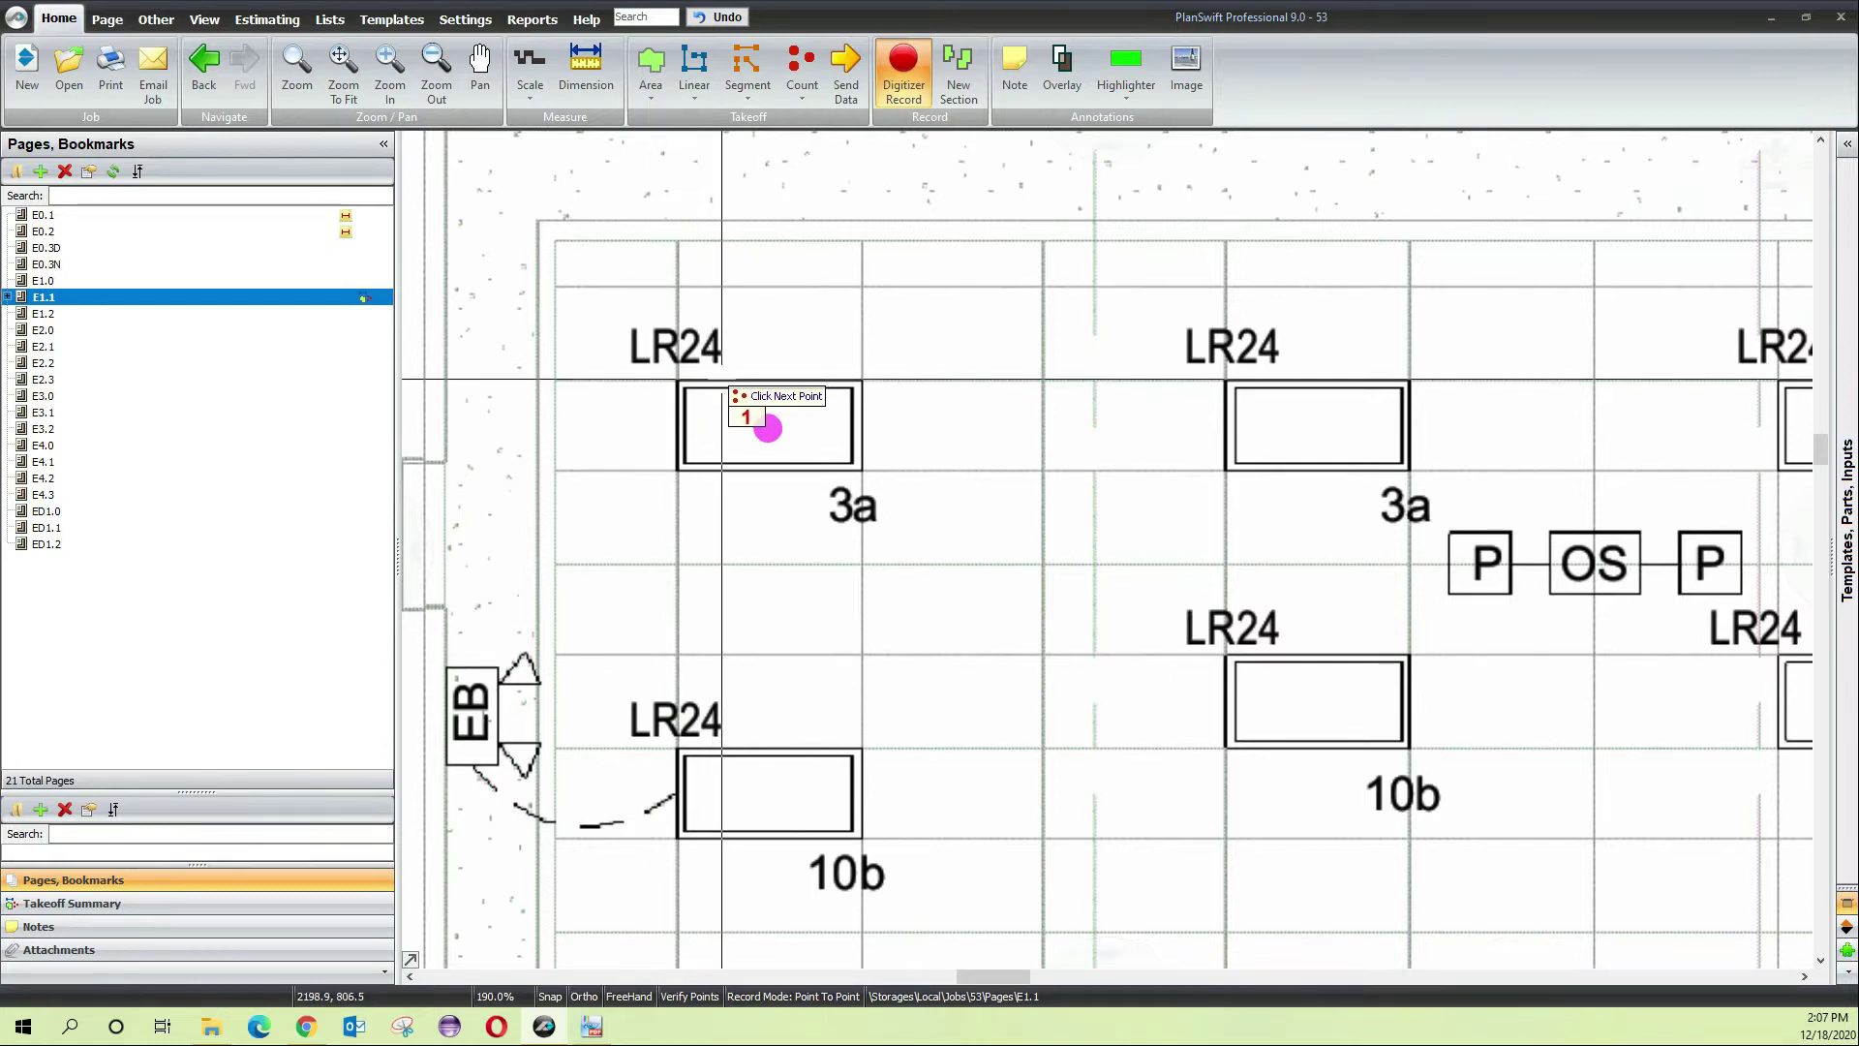
{"action": "scroll", "coordinate": [721, 383], "scroll_direction": "down", "scroll_amount": 3}
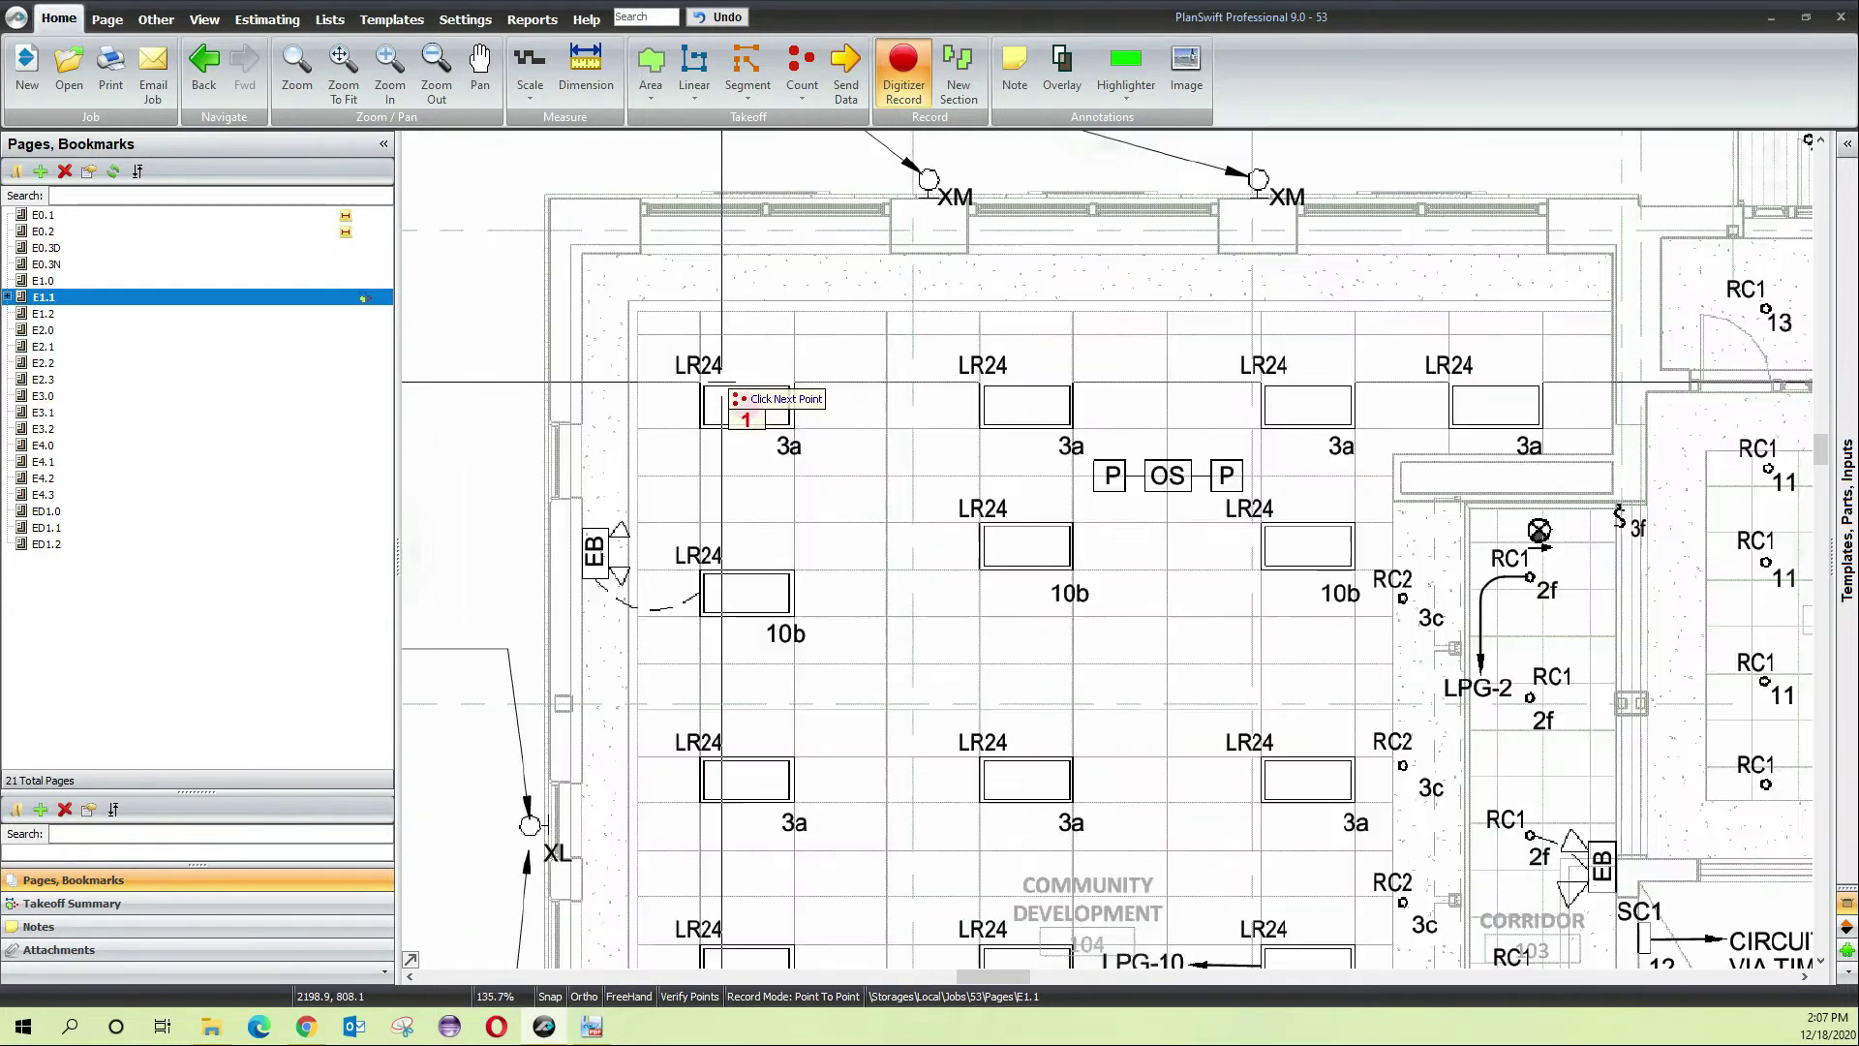
{"action": "left_click", "coordinate": [1053, 416]}
{"action": "left_click", "coordinate": [1295, 410]}
{"action": "left_click", "coordinate": [1474, 400]}
{"action": "left_click", "coordinate": [1302, 549]}
{"action": "left_click", "coordinate": [1036, 538]}
{"action": "left_click", "coordinate": [777, 600]}
Count the LR24 fixtures in the lower rows of the Community Development room 104
{"action": "scroll", "coordinate": [765, 610], "scroll_direction": "down", "scroll_amount": 3}
{"action": "left_click", "coordinate": [784, 544]}
{"action": "left_click", "coordinate": [1072, 547]}
{"action": "left_click", "coordinate": [1357, 553]}
{"action": "left_click", "coordinate": [802, 744]}
{"action": "left_click_drag", "start_coordinate": [821, 288], "coordinate": [933, 728]}
{"action": "scroll", "coordinate": [933, 727], "scroll_direction": "up", "scroll_amount": 2}
{"action": "scroll", "coordinate": [933, 727], "scroll_direction": "up", "scroll_amount": 4}
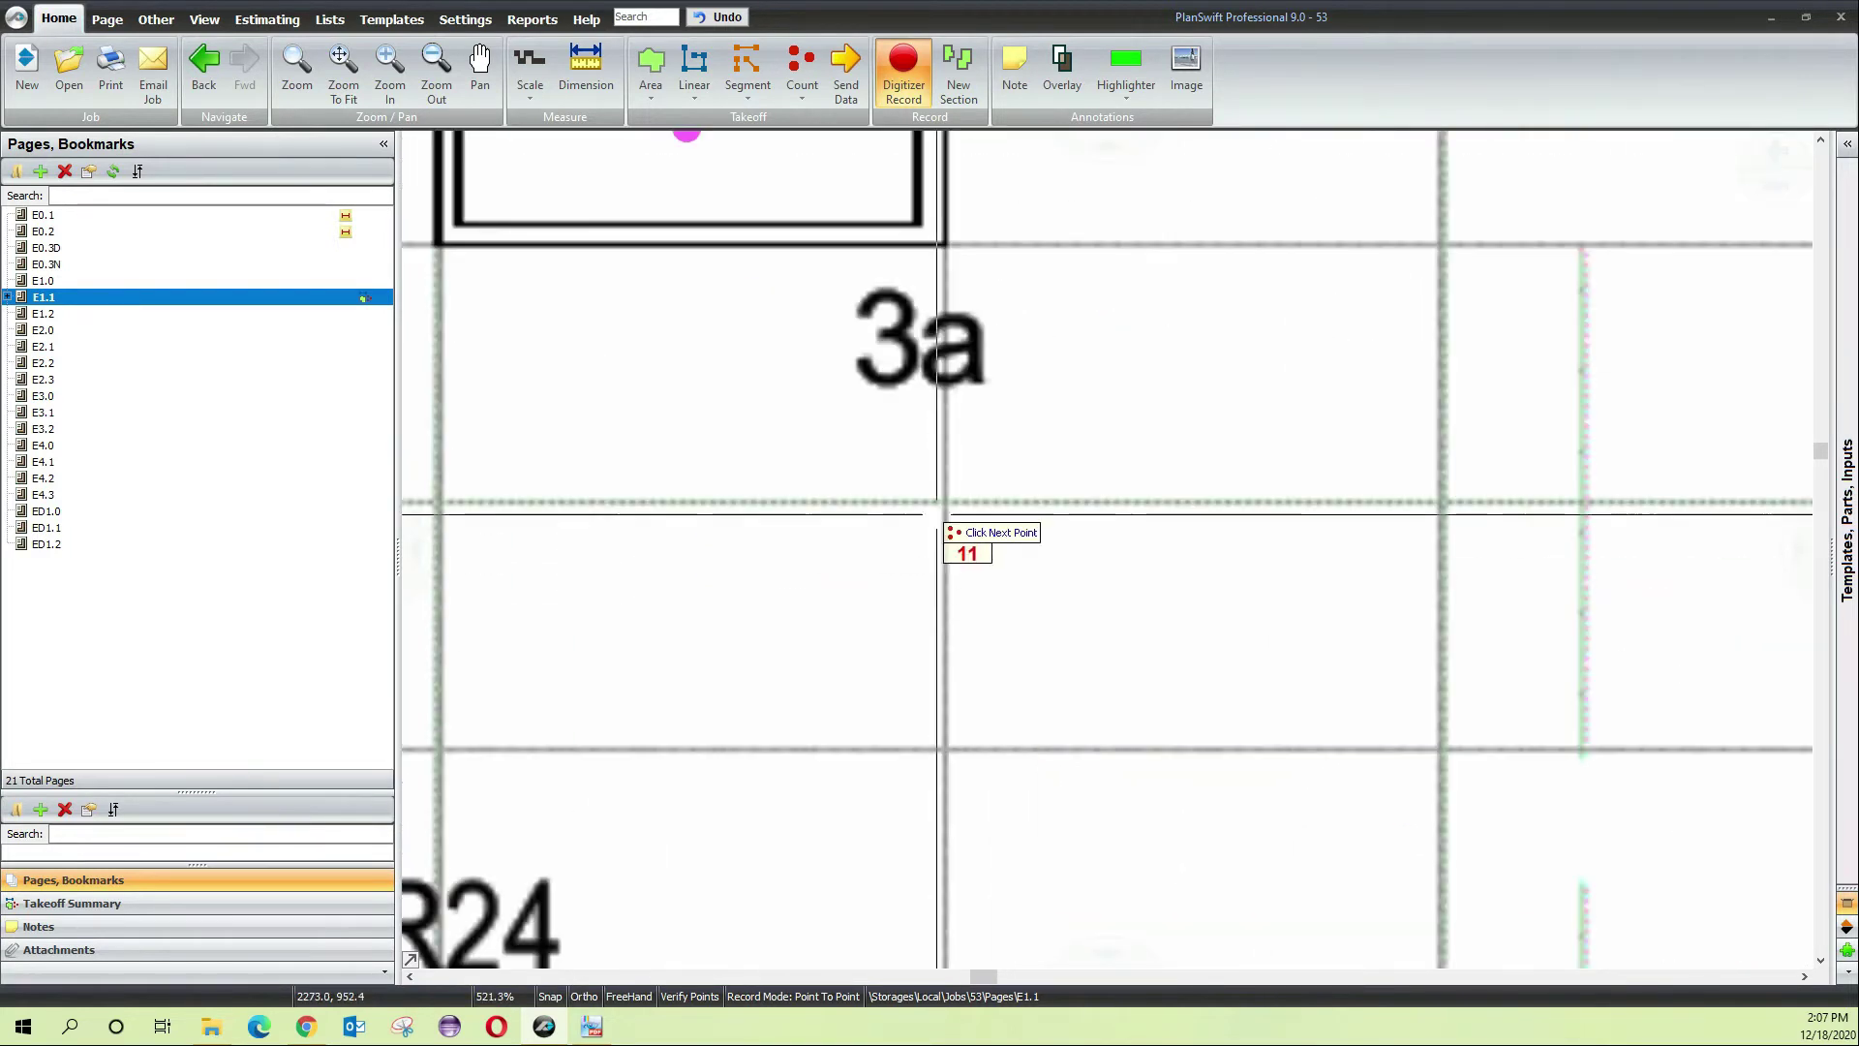
{"action": "left_click_drag", "start_coordinate": [843, 560], "coordinate": [1029, 826]}
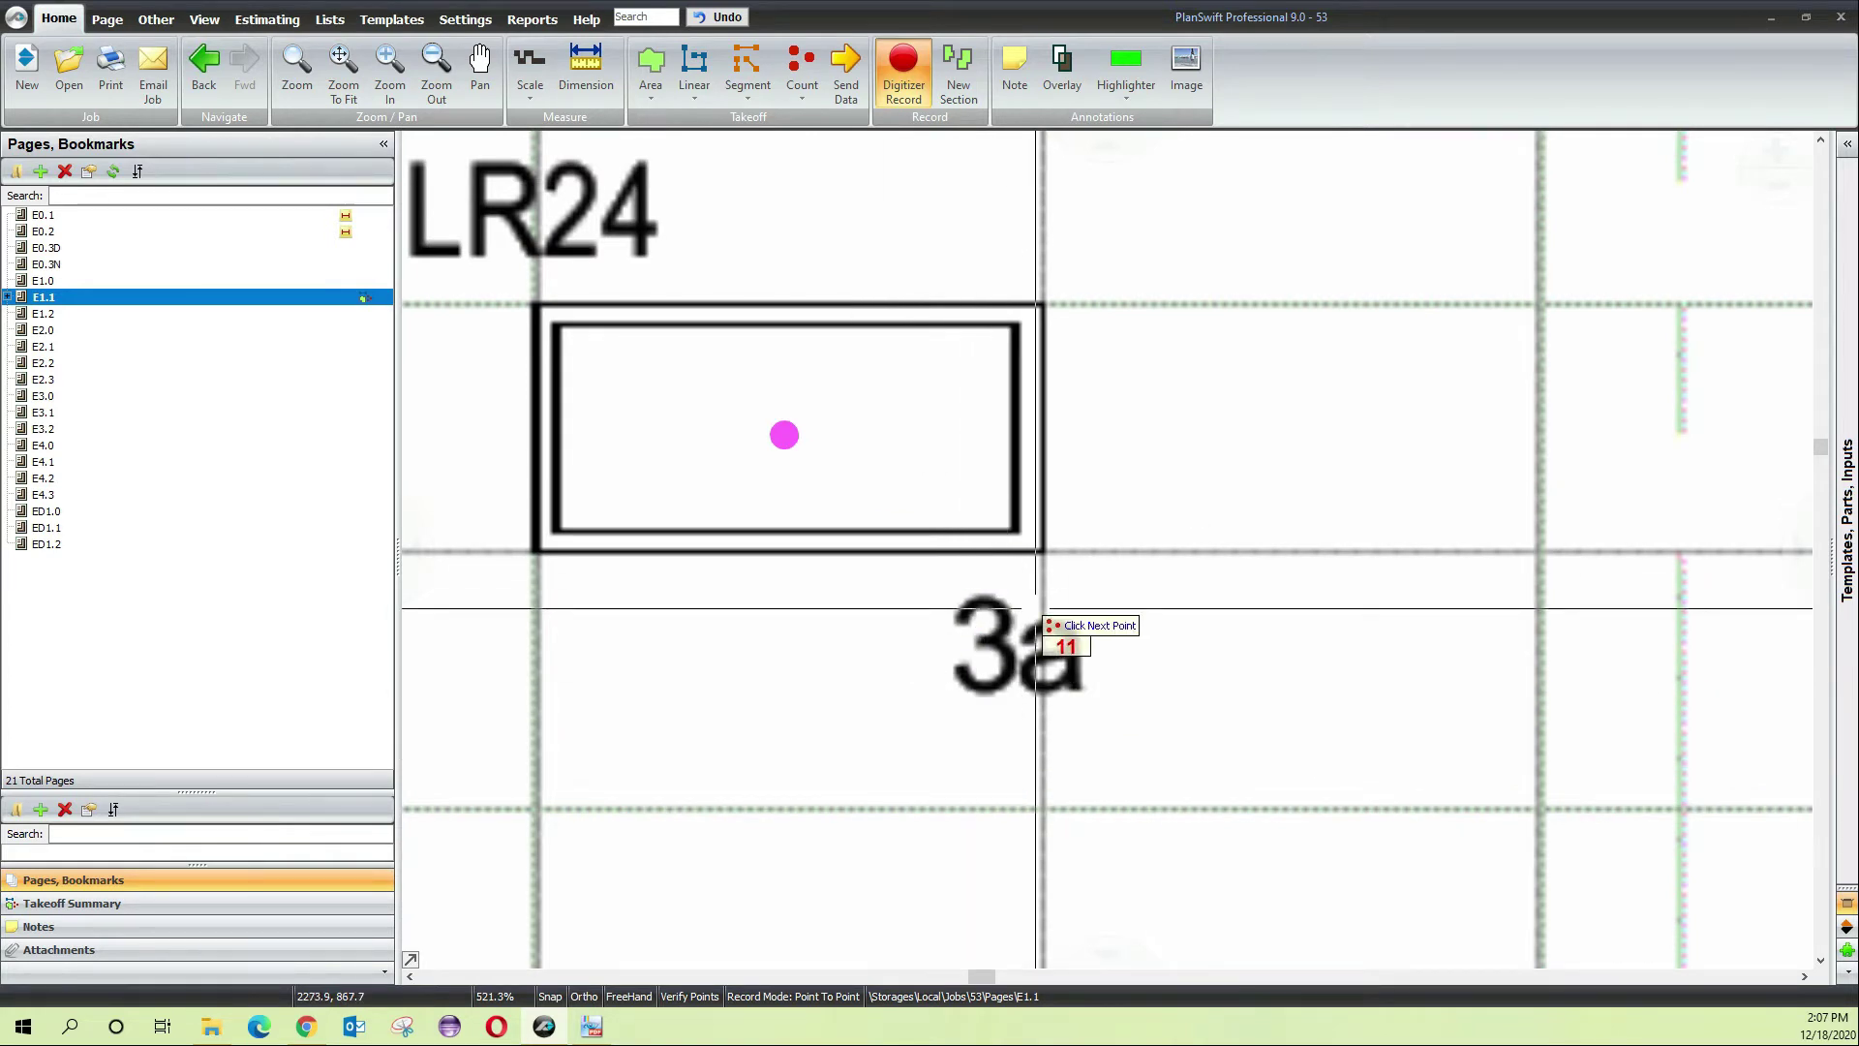
{"action": "scroll", "coordinate": [1039, 610], "scroll_direction": "down", "scroll_amount": 5}
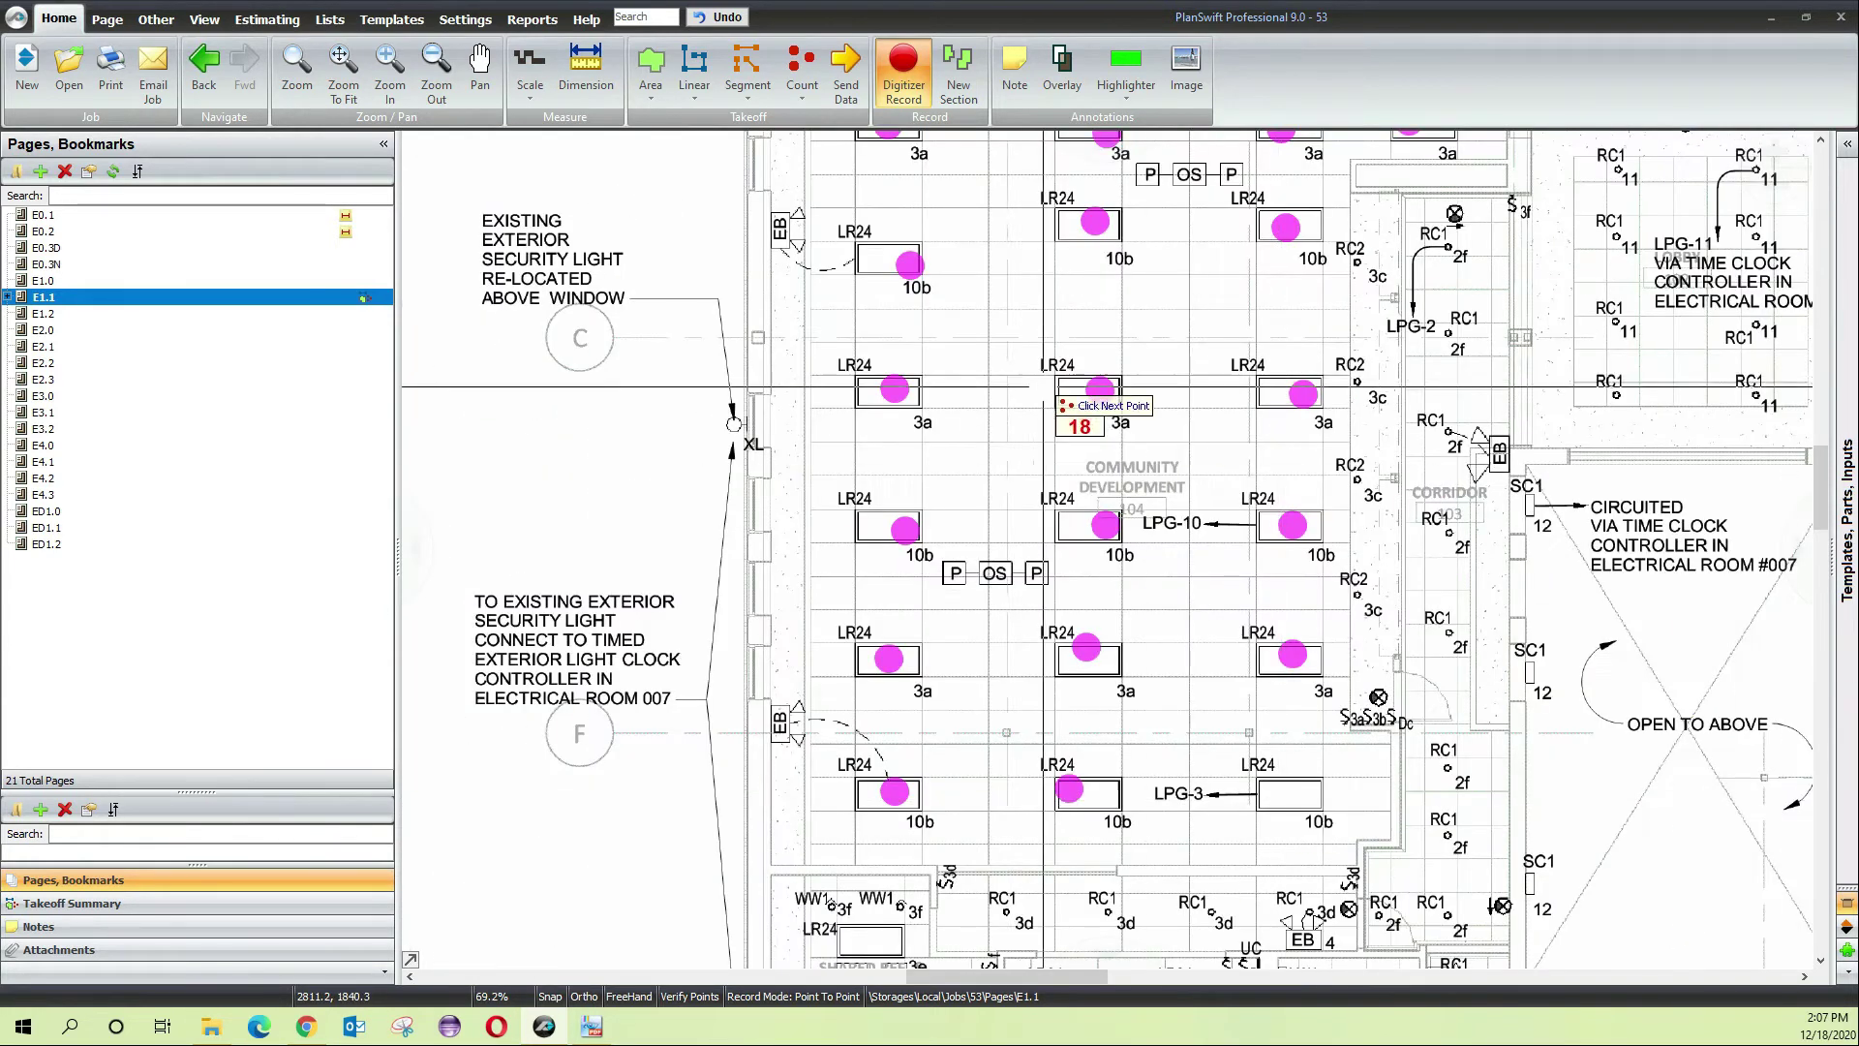
{"action": "left_click_drag", "start_coordinate": [993, 414], "coordinate": [1078, 762]}
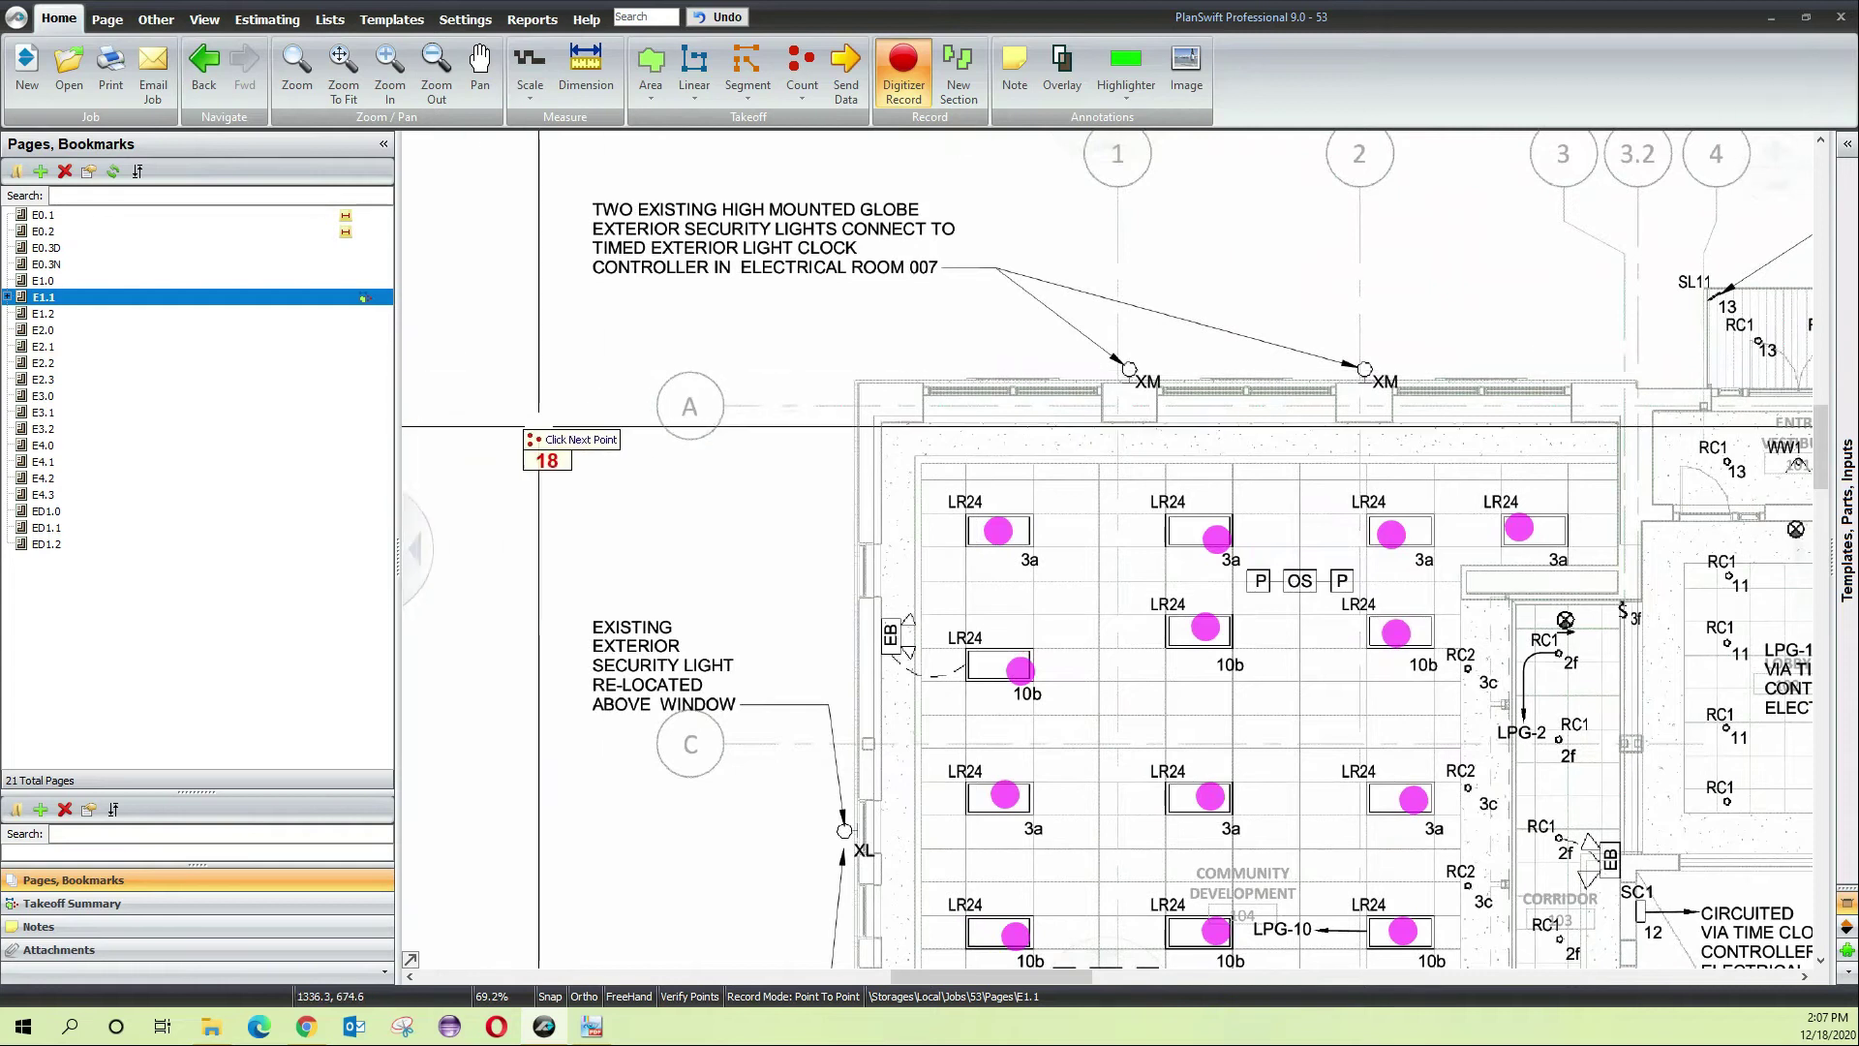
{"action": "scroll", "coordinate": [997, 494], "scroll_direction": "up", "scroll_amount": 5}
{"action": "key", "text": "alt+Tab"}
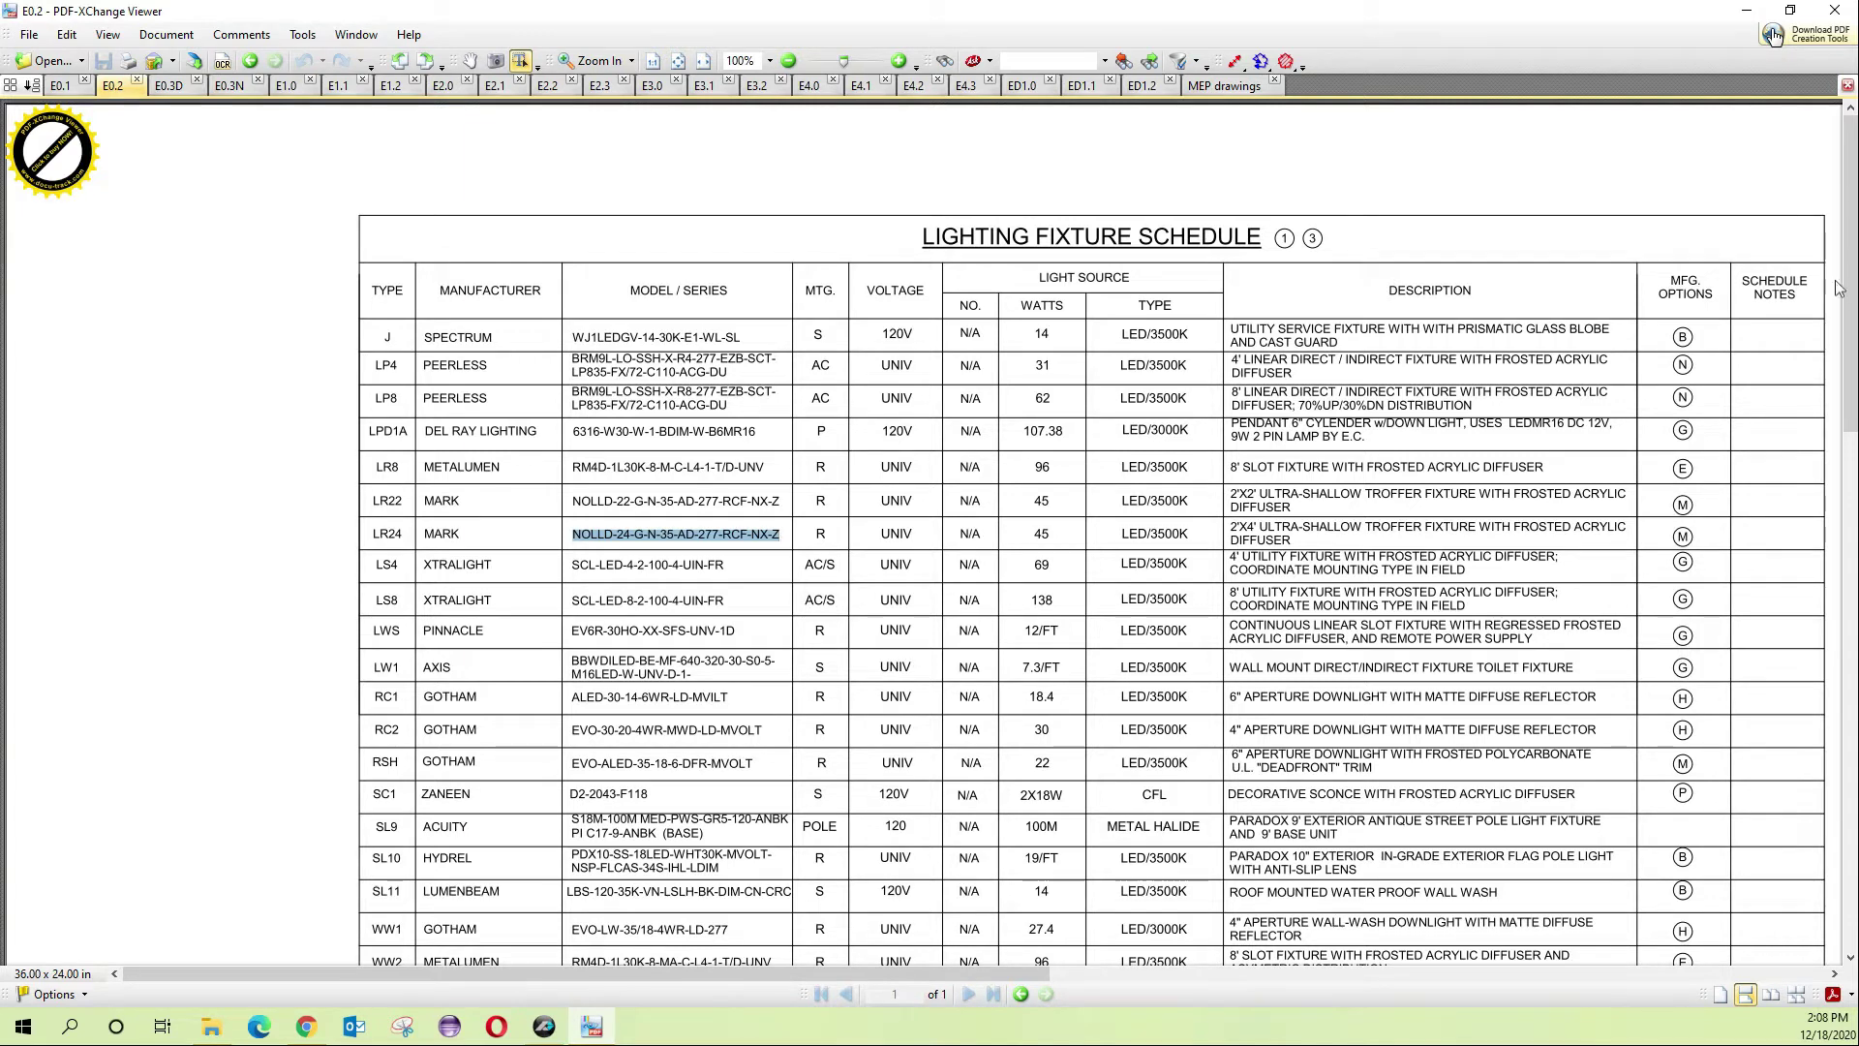
{"action": "key", "text": "alt+Tab"}
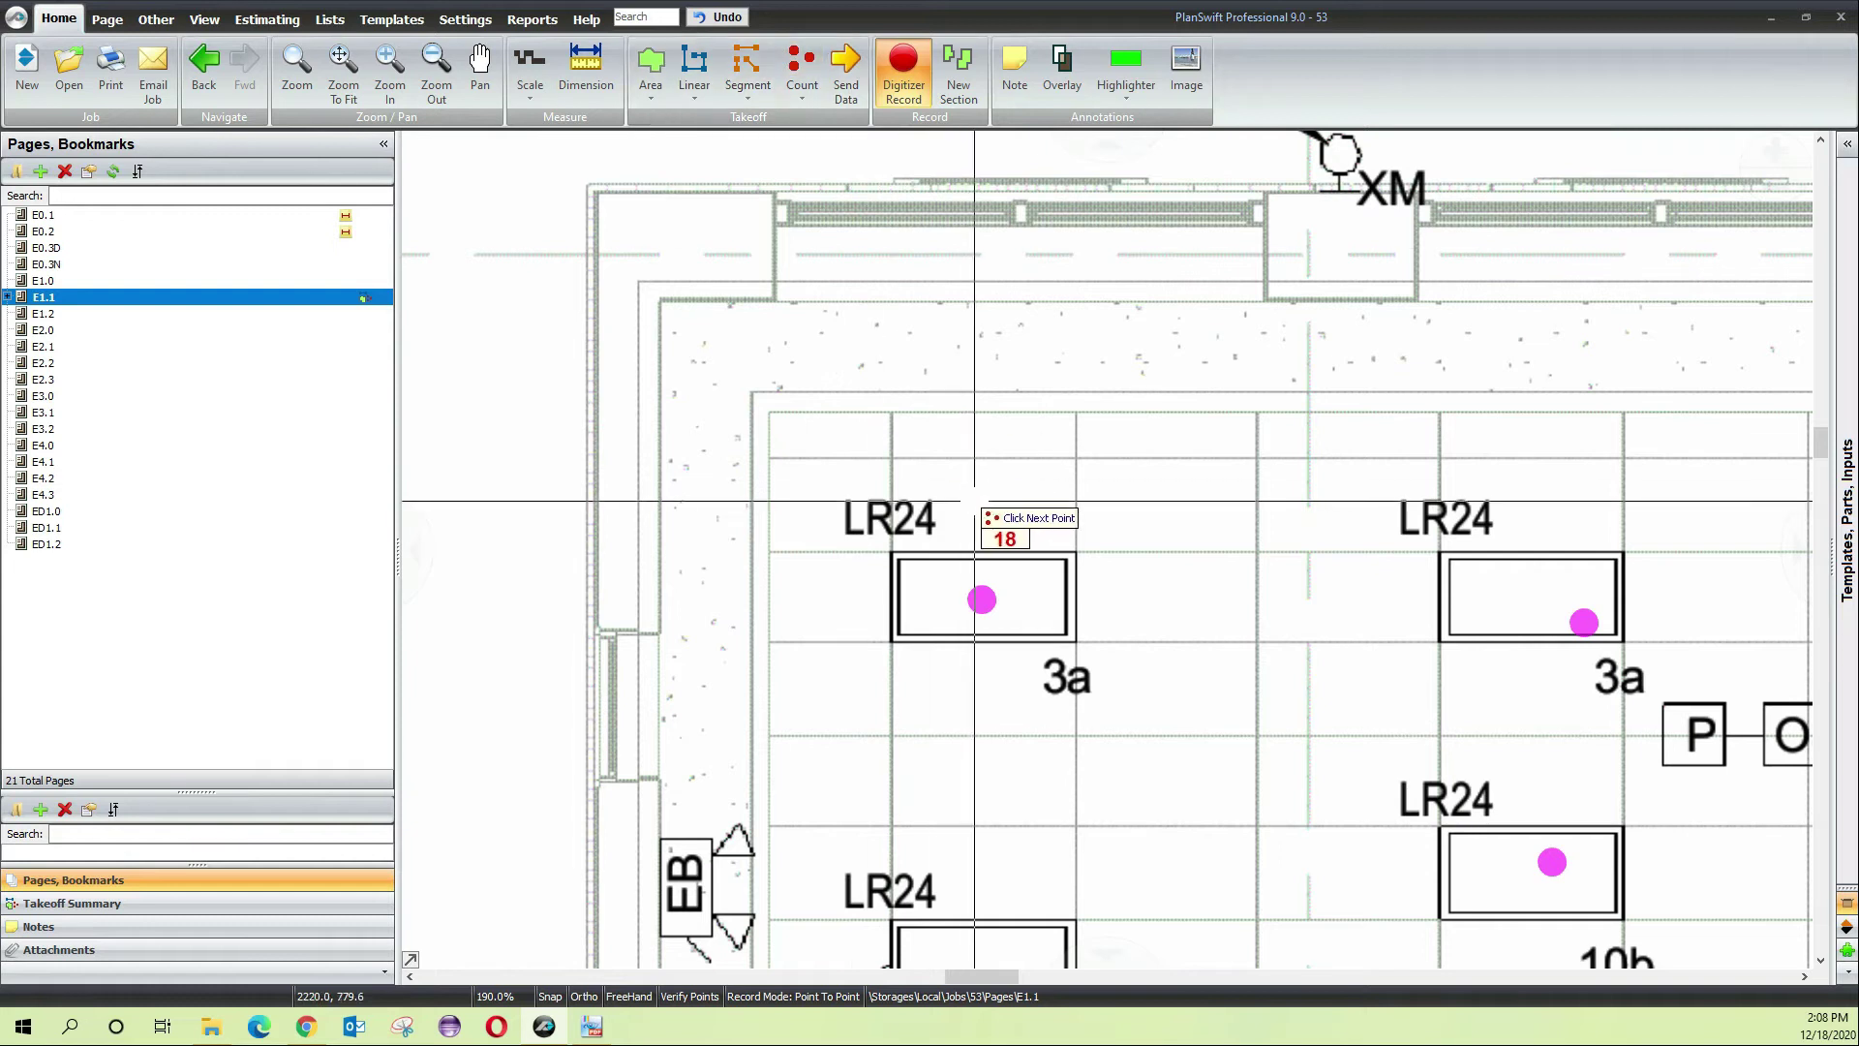
{"action": "scroll", "coordinate": [978, 508], "scroll_direction": "down", "scroll_amount": 5}
{"action": "left_click_drag", "start_coordinate": [1185, 756], "coordinate": [1209, 490]}
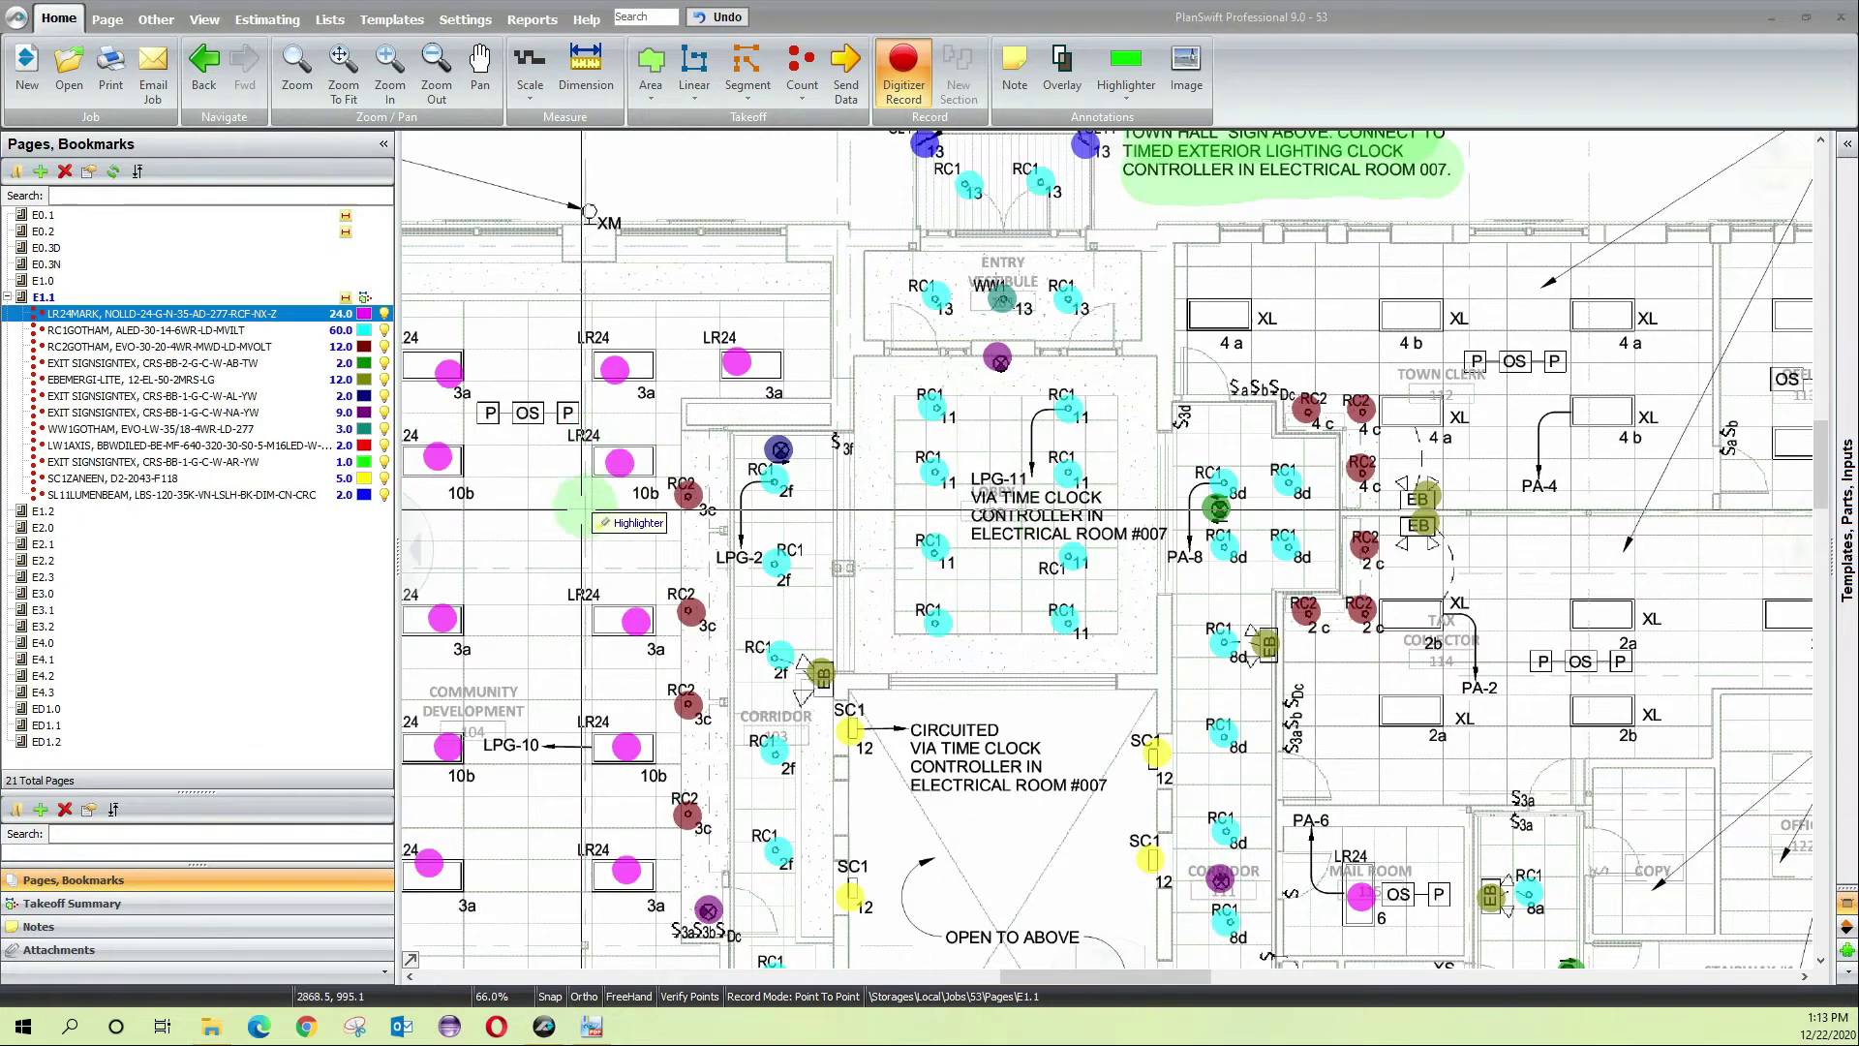
Review the color-coded fixture counts across page E1.1, from Community Development through the corridor and elevator lobby to the Town Clerk area
{"action": "scroll", "coordinate": [852, 518], "scroll_direction": "up", "scroll_amount": 3}
{"action": "scroll", "coordinate": [861, 508], "scroll_direction": "up", "scroll_amount": 1}
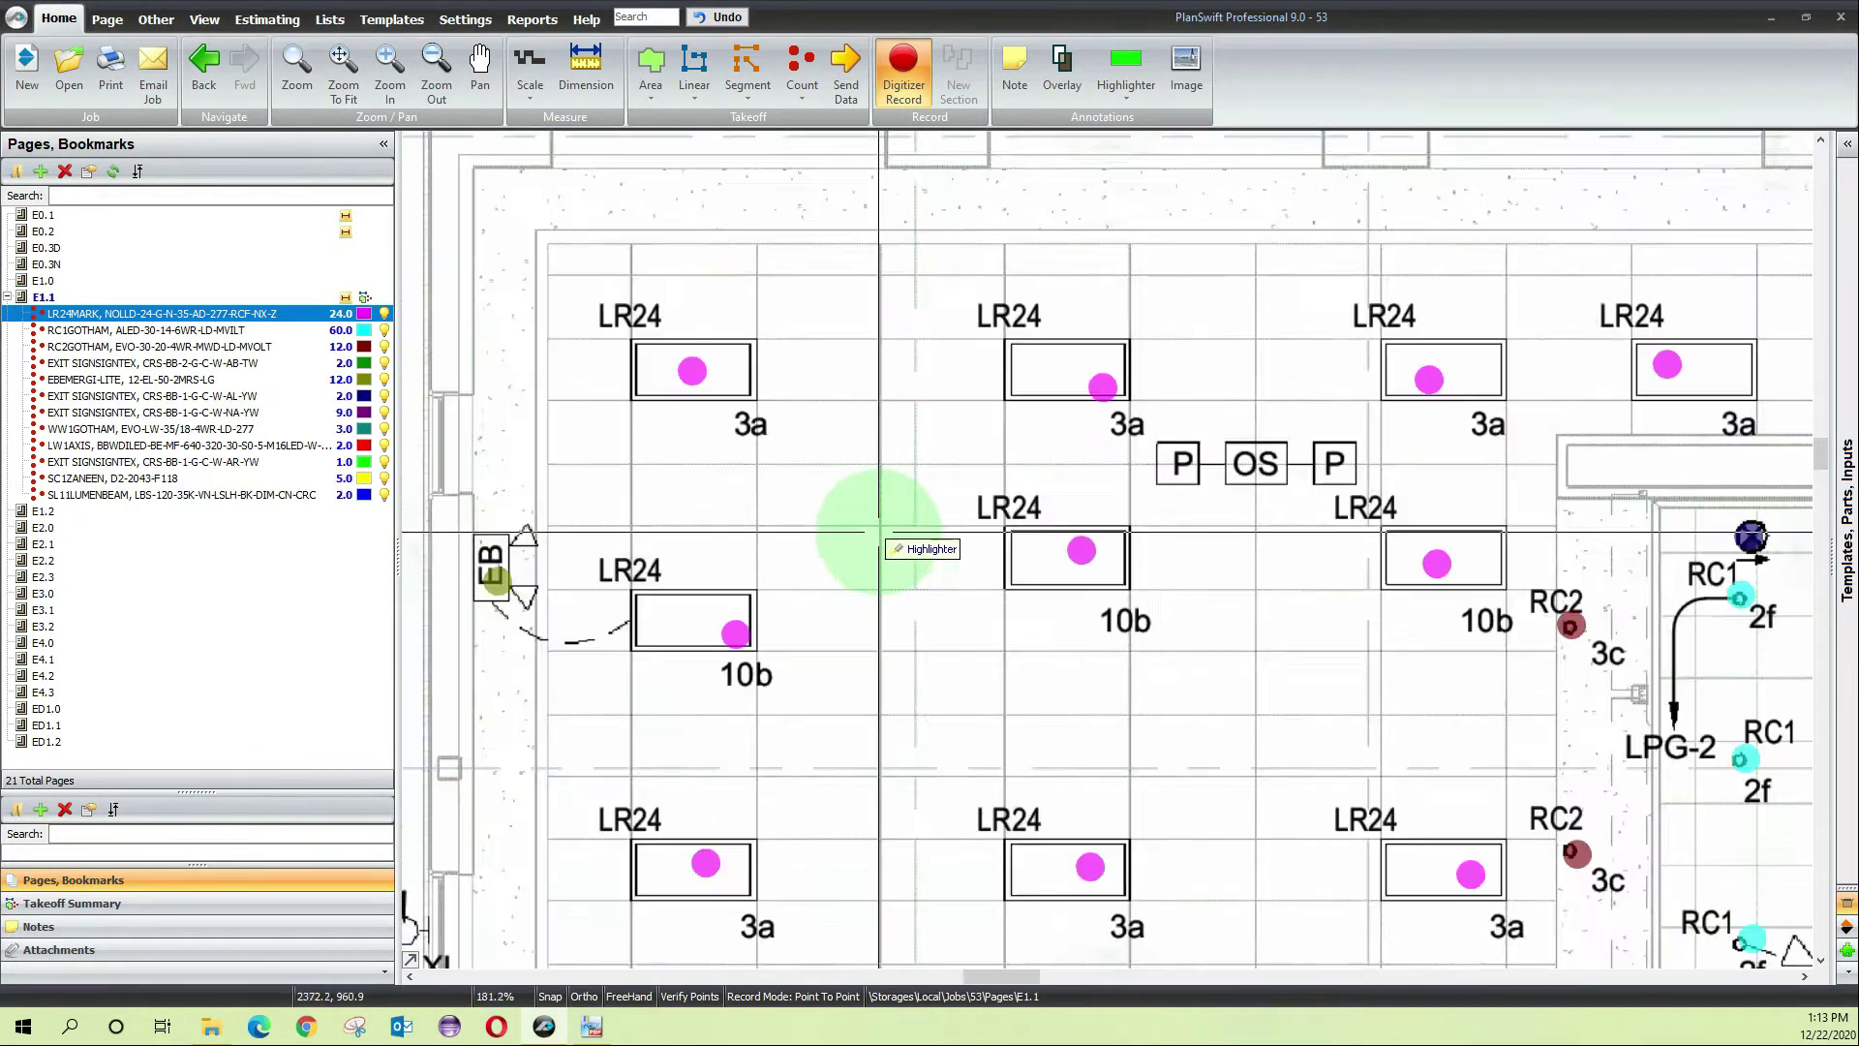
{"action": "scroll", "coordinate": [884, 550], "scroll_direction": "down", "scroll_amount": 2}
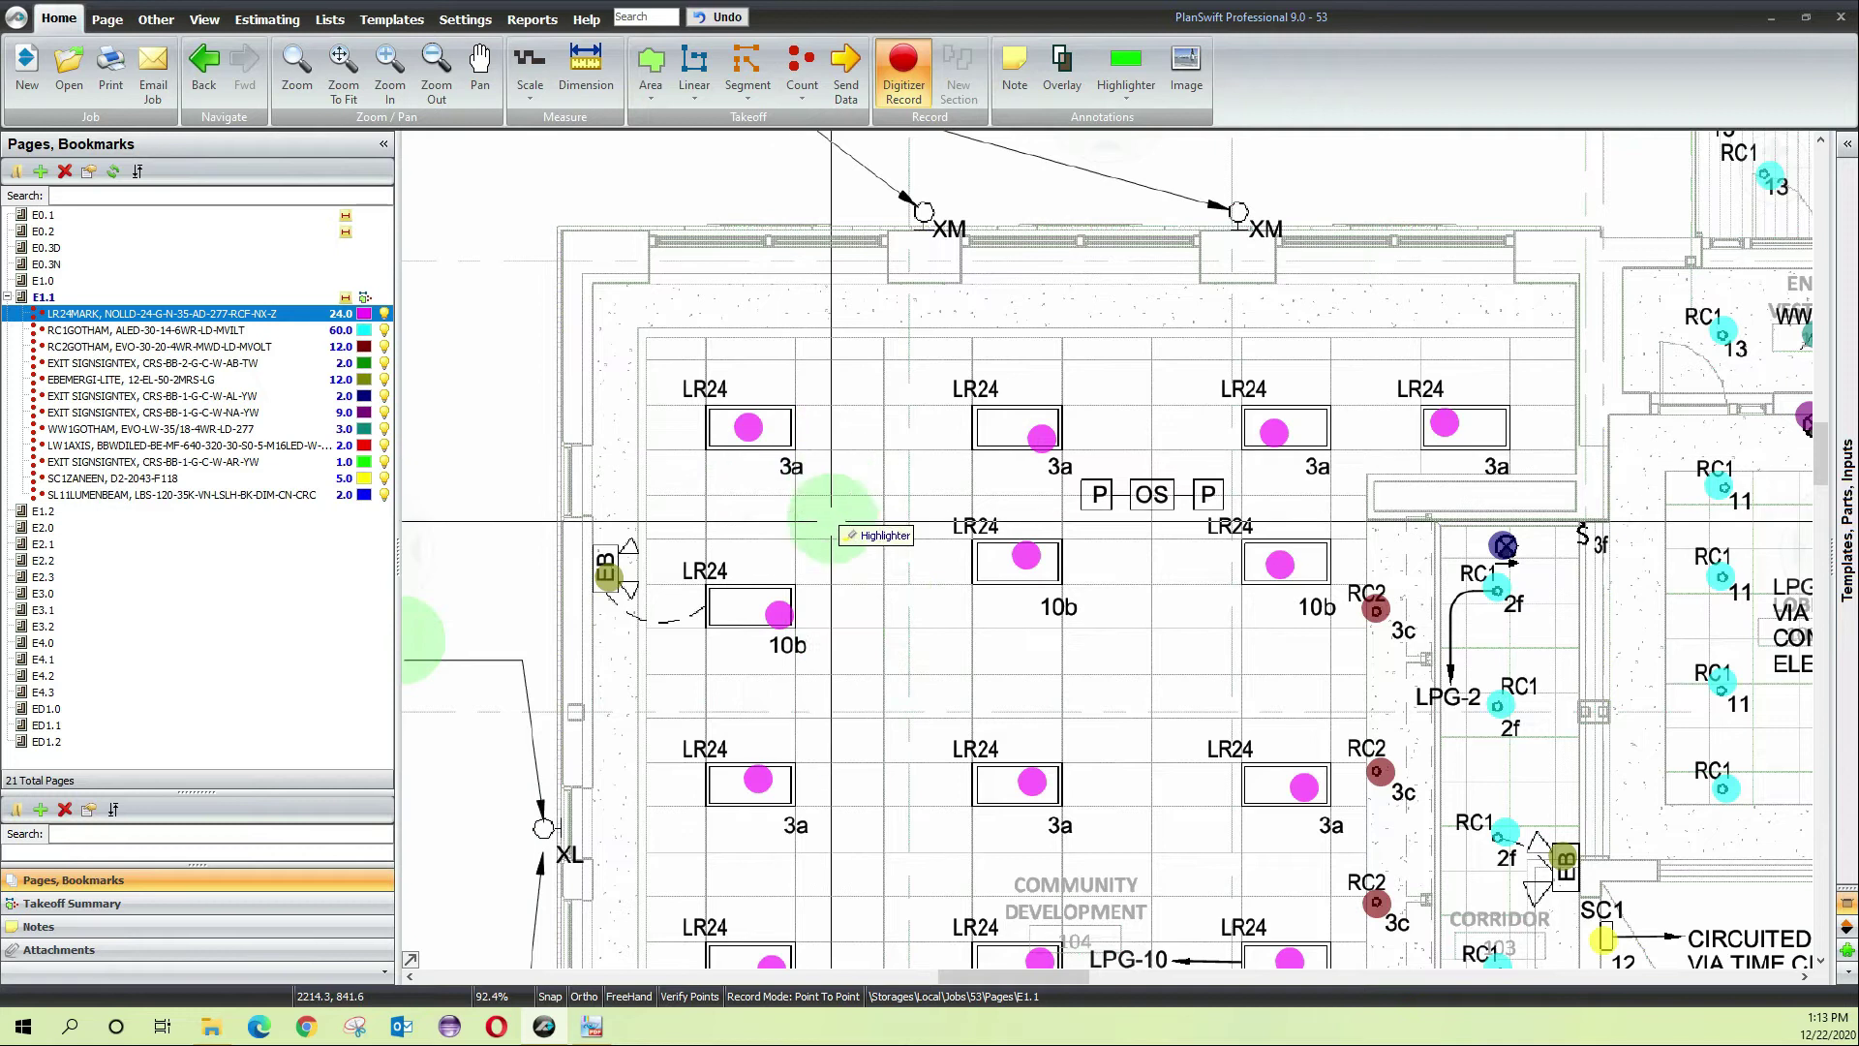
{"action": "left_click_drag", "start_coordinate": [918, 759], "coordinate": [761, 556]}
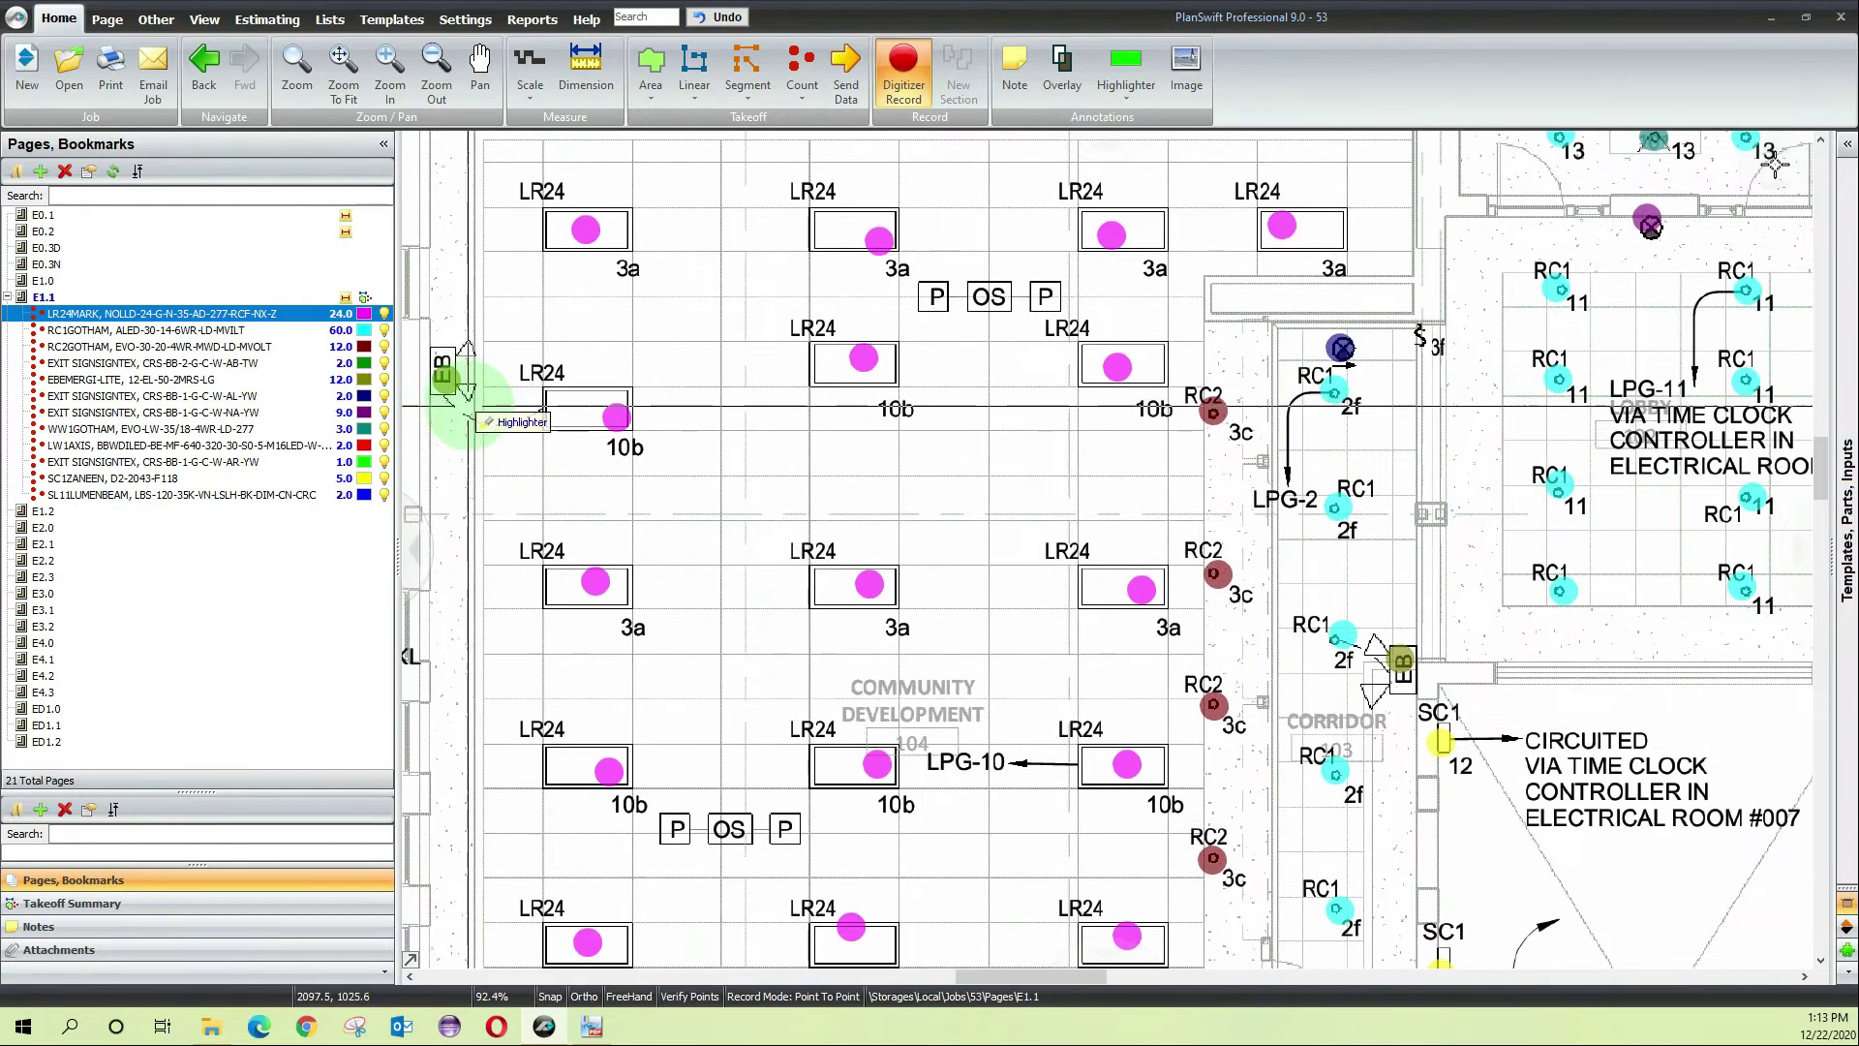
{"action": "left_click_drag", "start_coordinate": [1418, 704], "coordinate": [1390, 530]}
{"action": "left_click_drag", "start_coordinate": [1452, 782], "coordinate": [1444, 426]}
{"action": "scroll", "coordinate": [1442, 435], "scroll_direction": "down", "scroll_amount": 1}
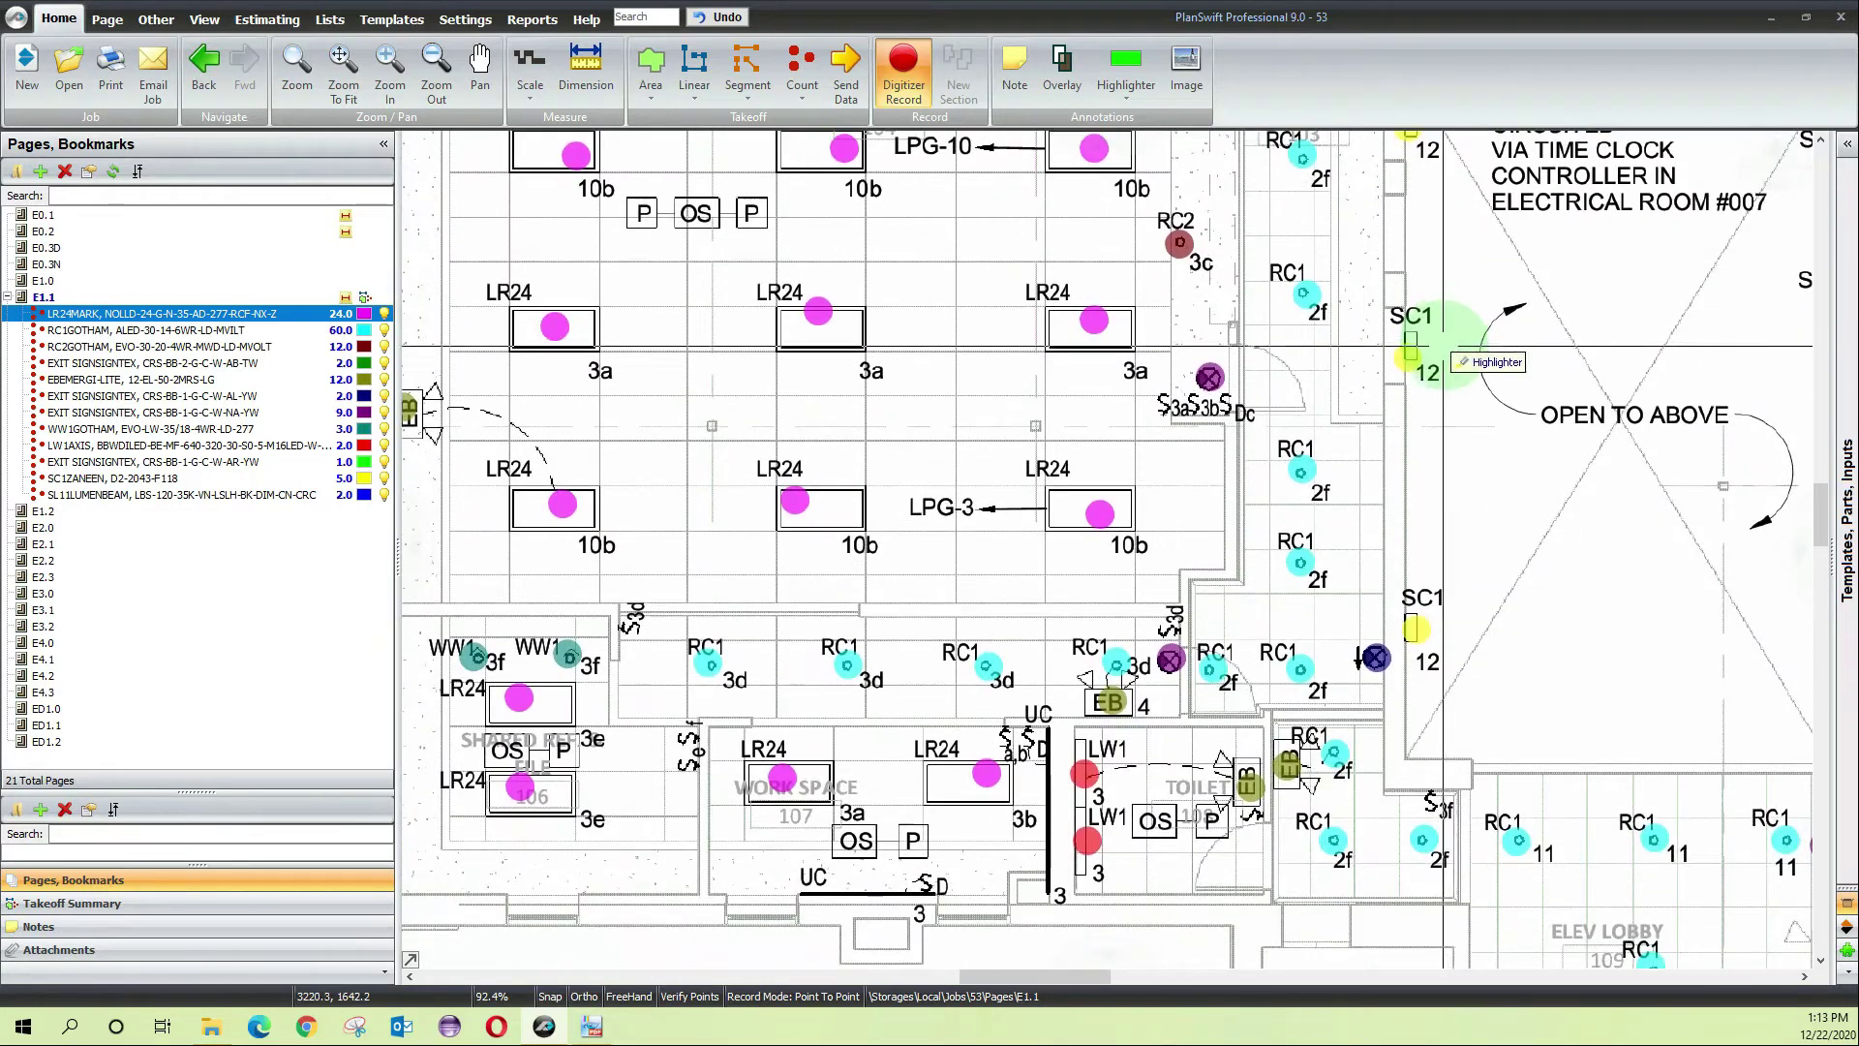
{"action": "left_click_drag", "start_coordinate": [1387, 959], "coordinate": [897, 663]}
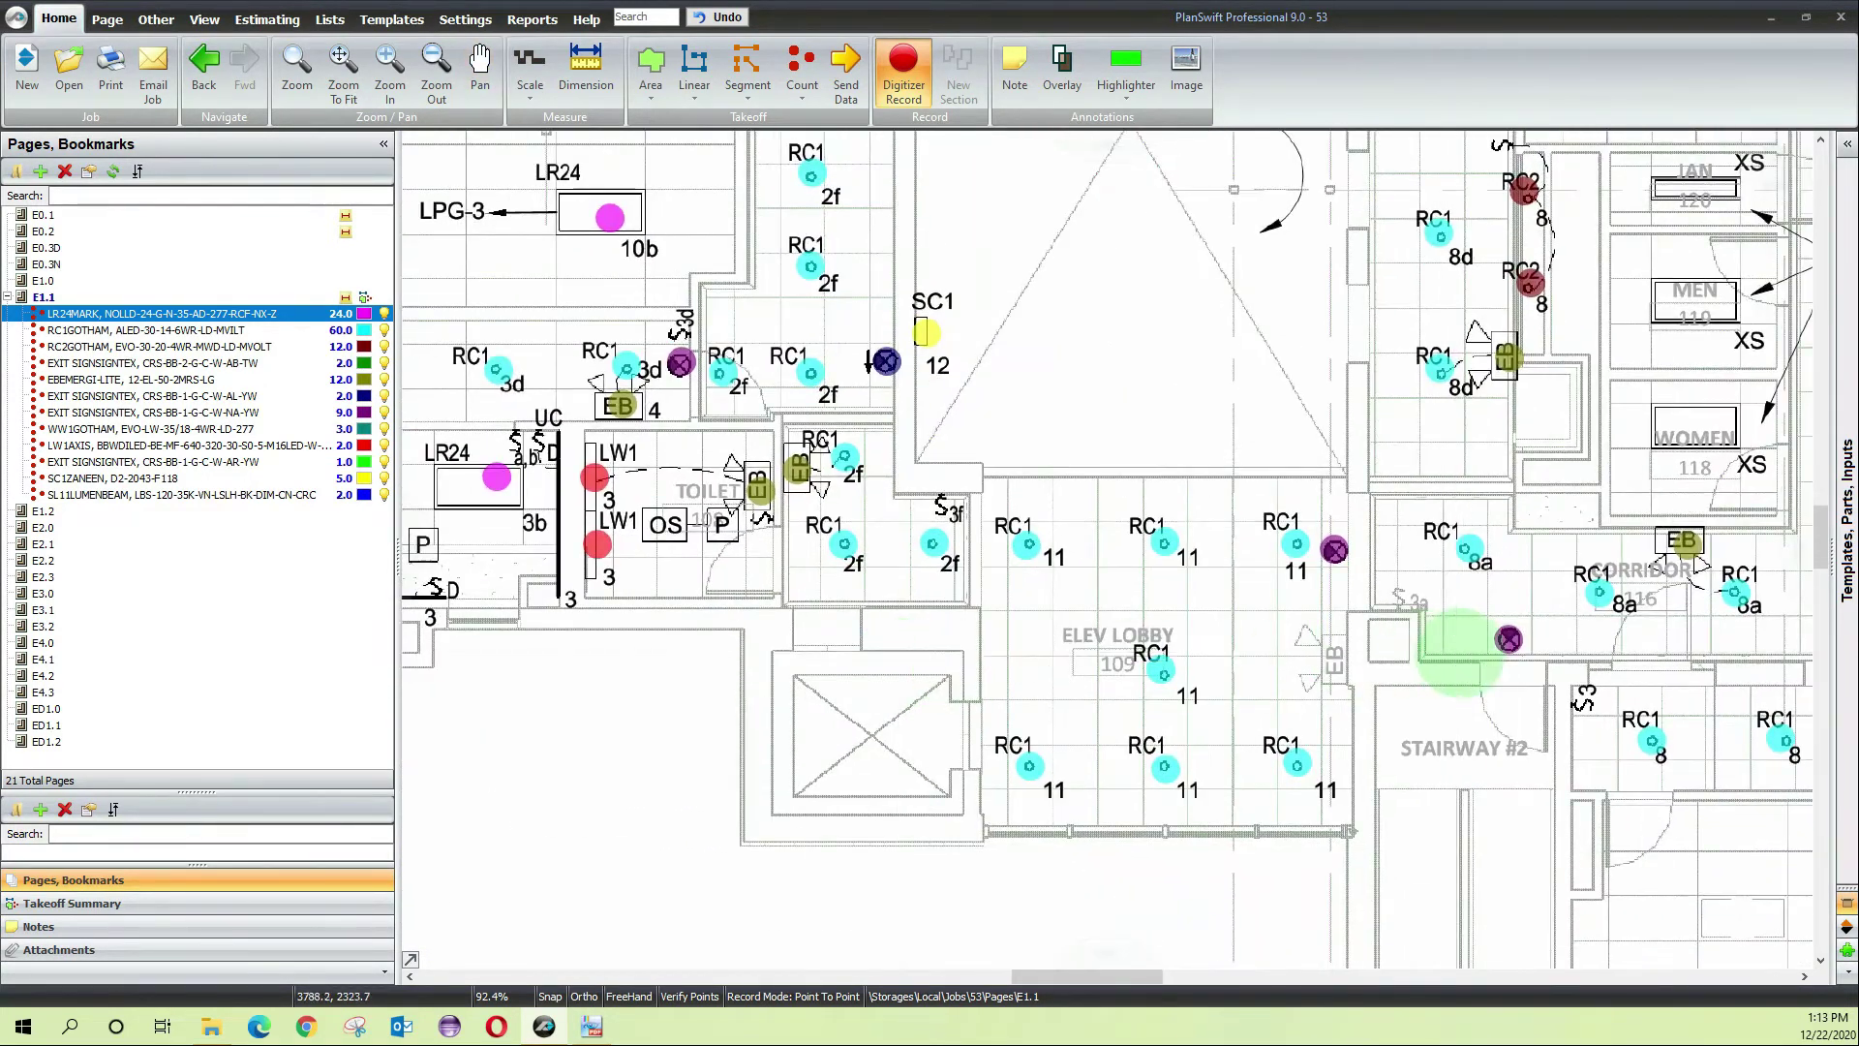
{"action": "scroll", "coordinate": [886, 670], "scroll_direction": "right", "scroll_amount": 5}
{"action": "scroll", "coordinate": [914, 686], "scroll_direction": "down", "scroll_amount": 3}
{"action": "scroll", "coordinate": [1070, 455], "scroll_direction": "up", "scroll_amount": 5}
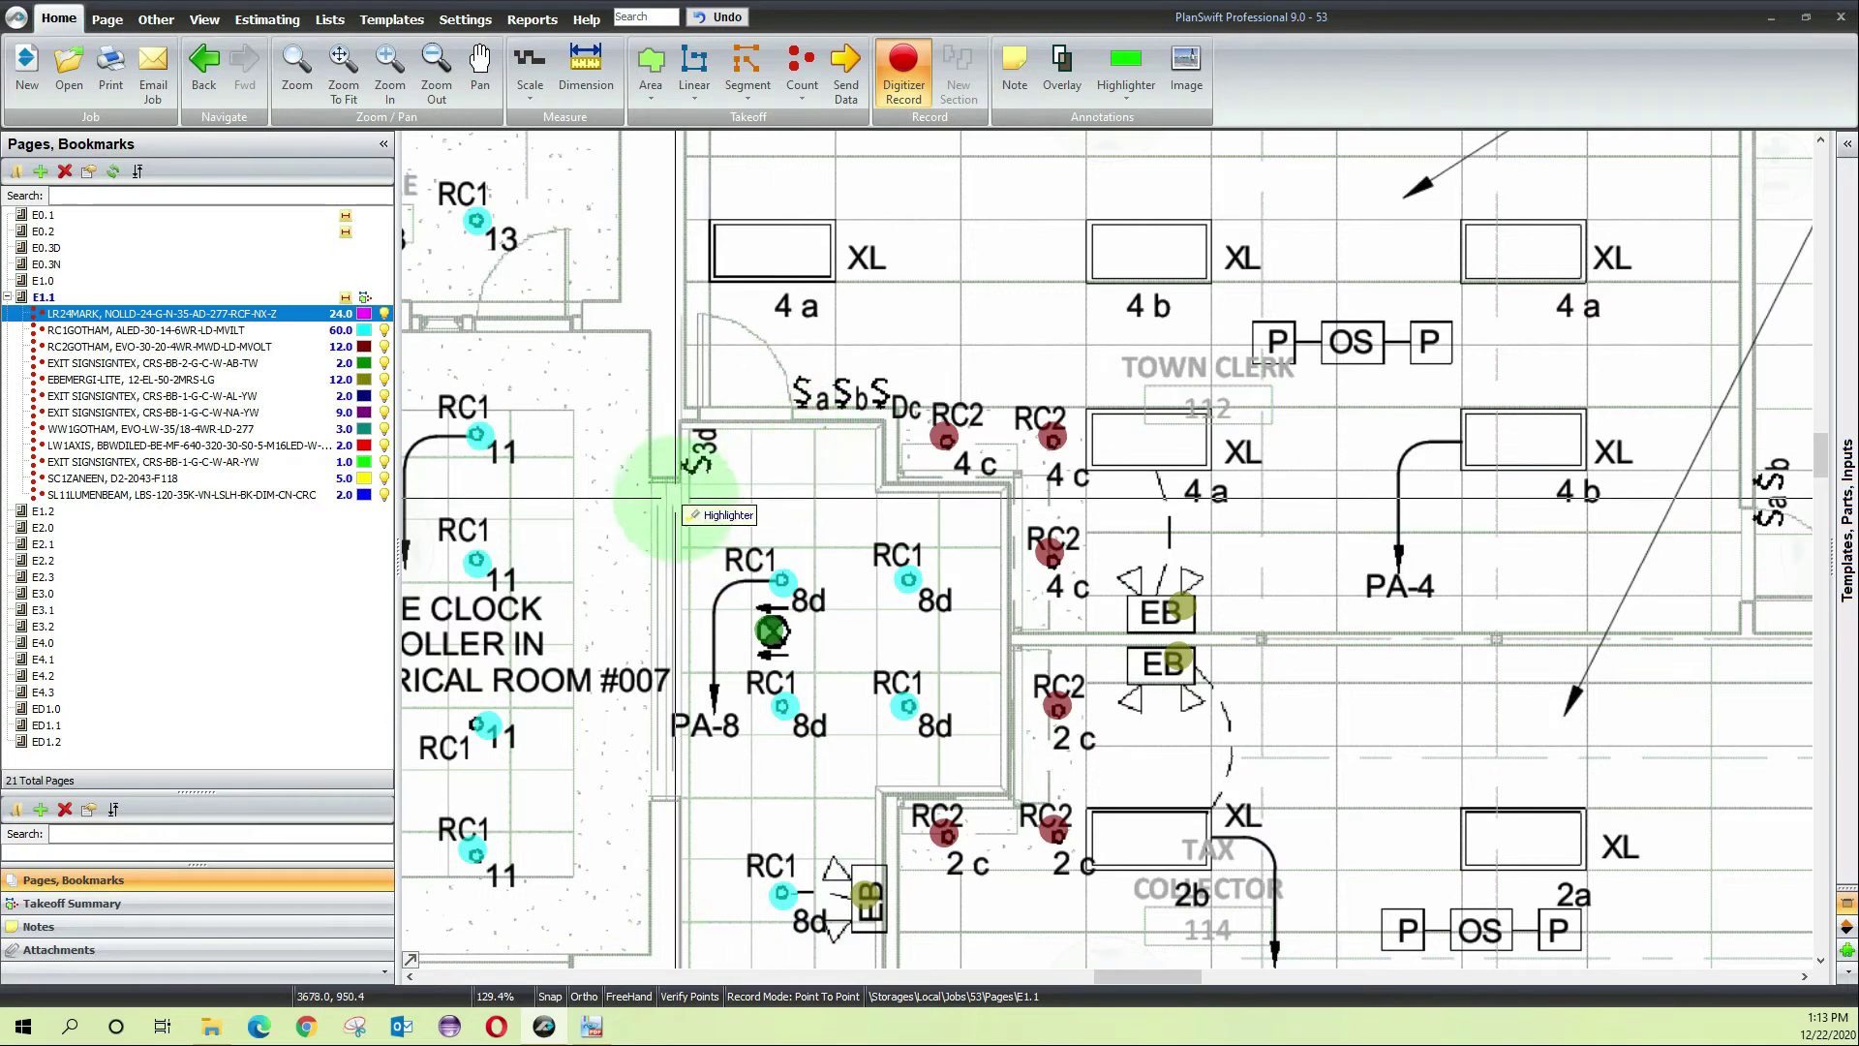
Switch to PDF-XChange Viewer, show sheet E0.1 and examine the switch symbols in its legend
{"action": "key", "text": "alt+Tab"}
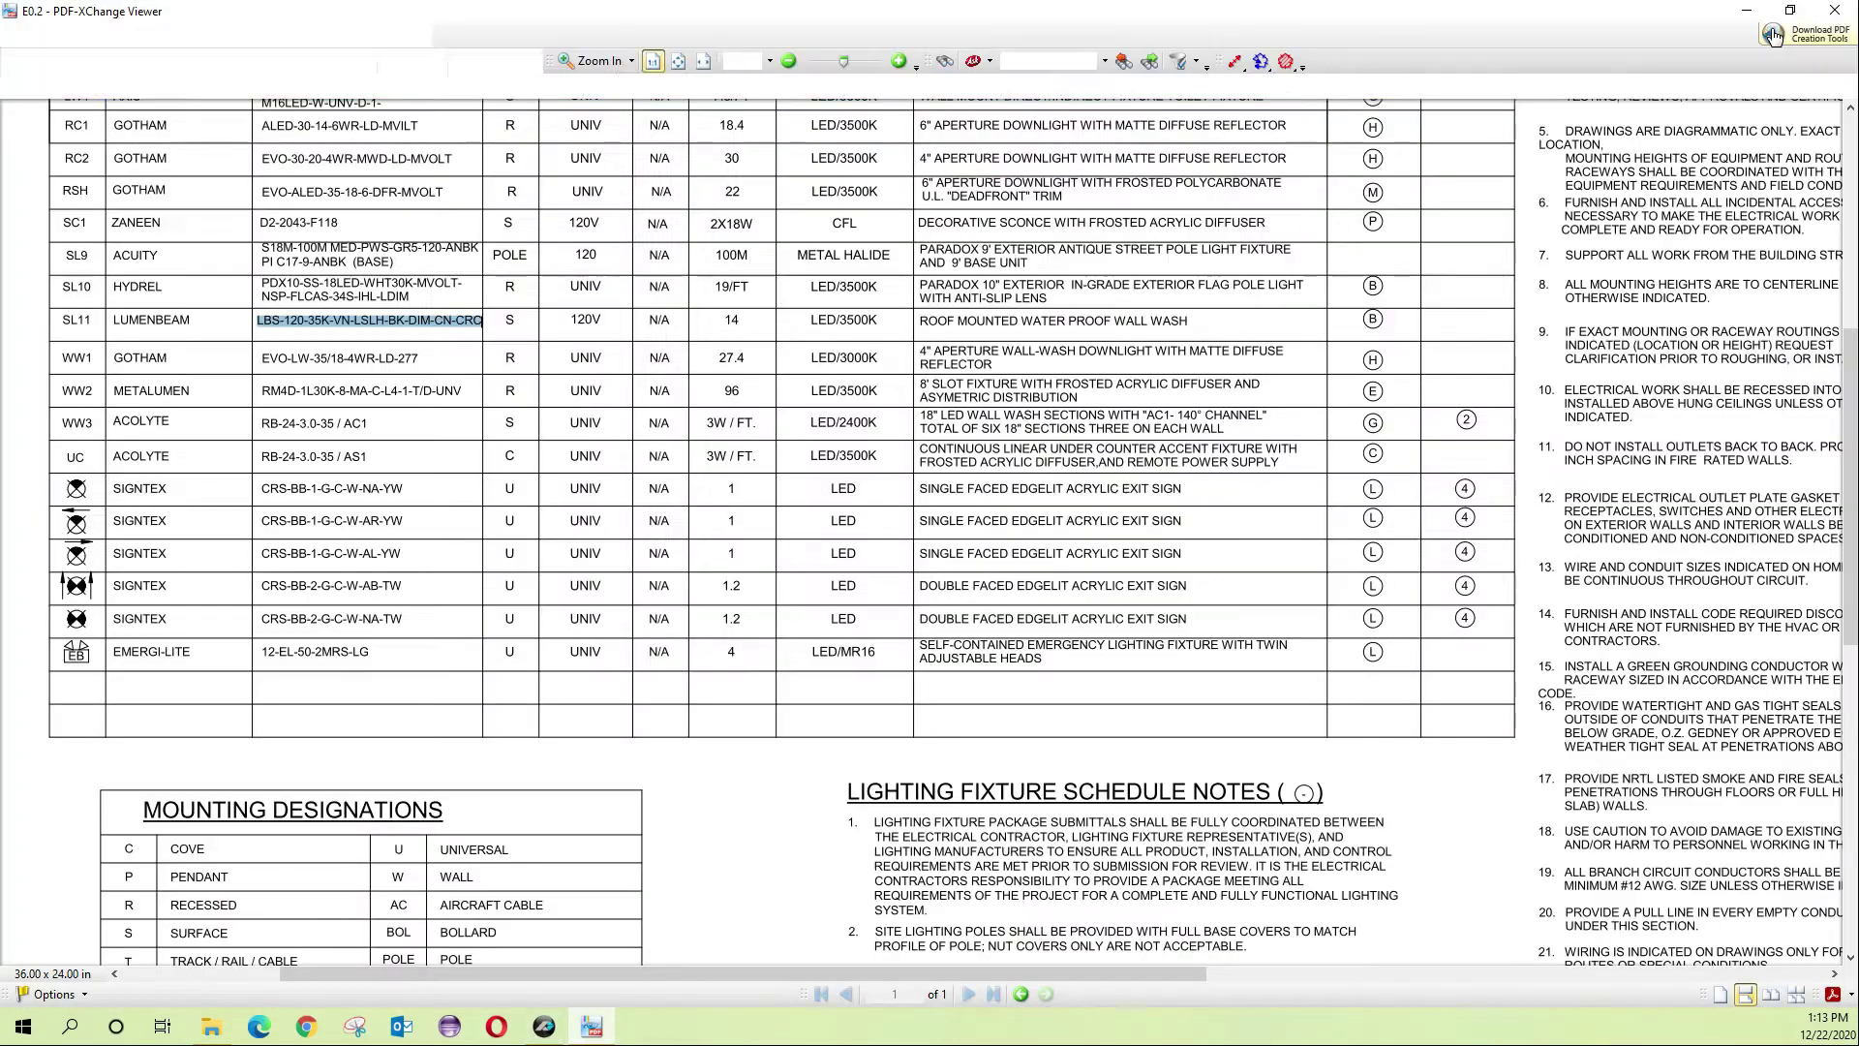
{"action": "key", "text": "ctrl+shift+Tab"}
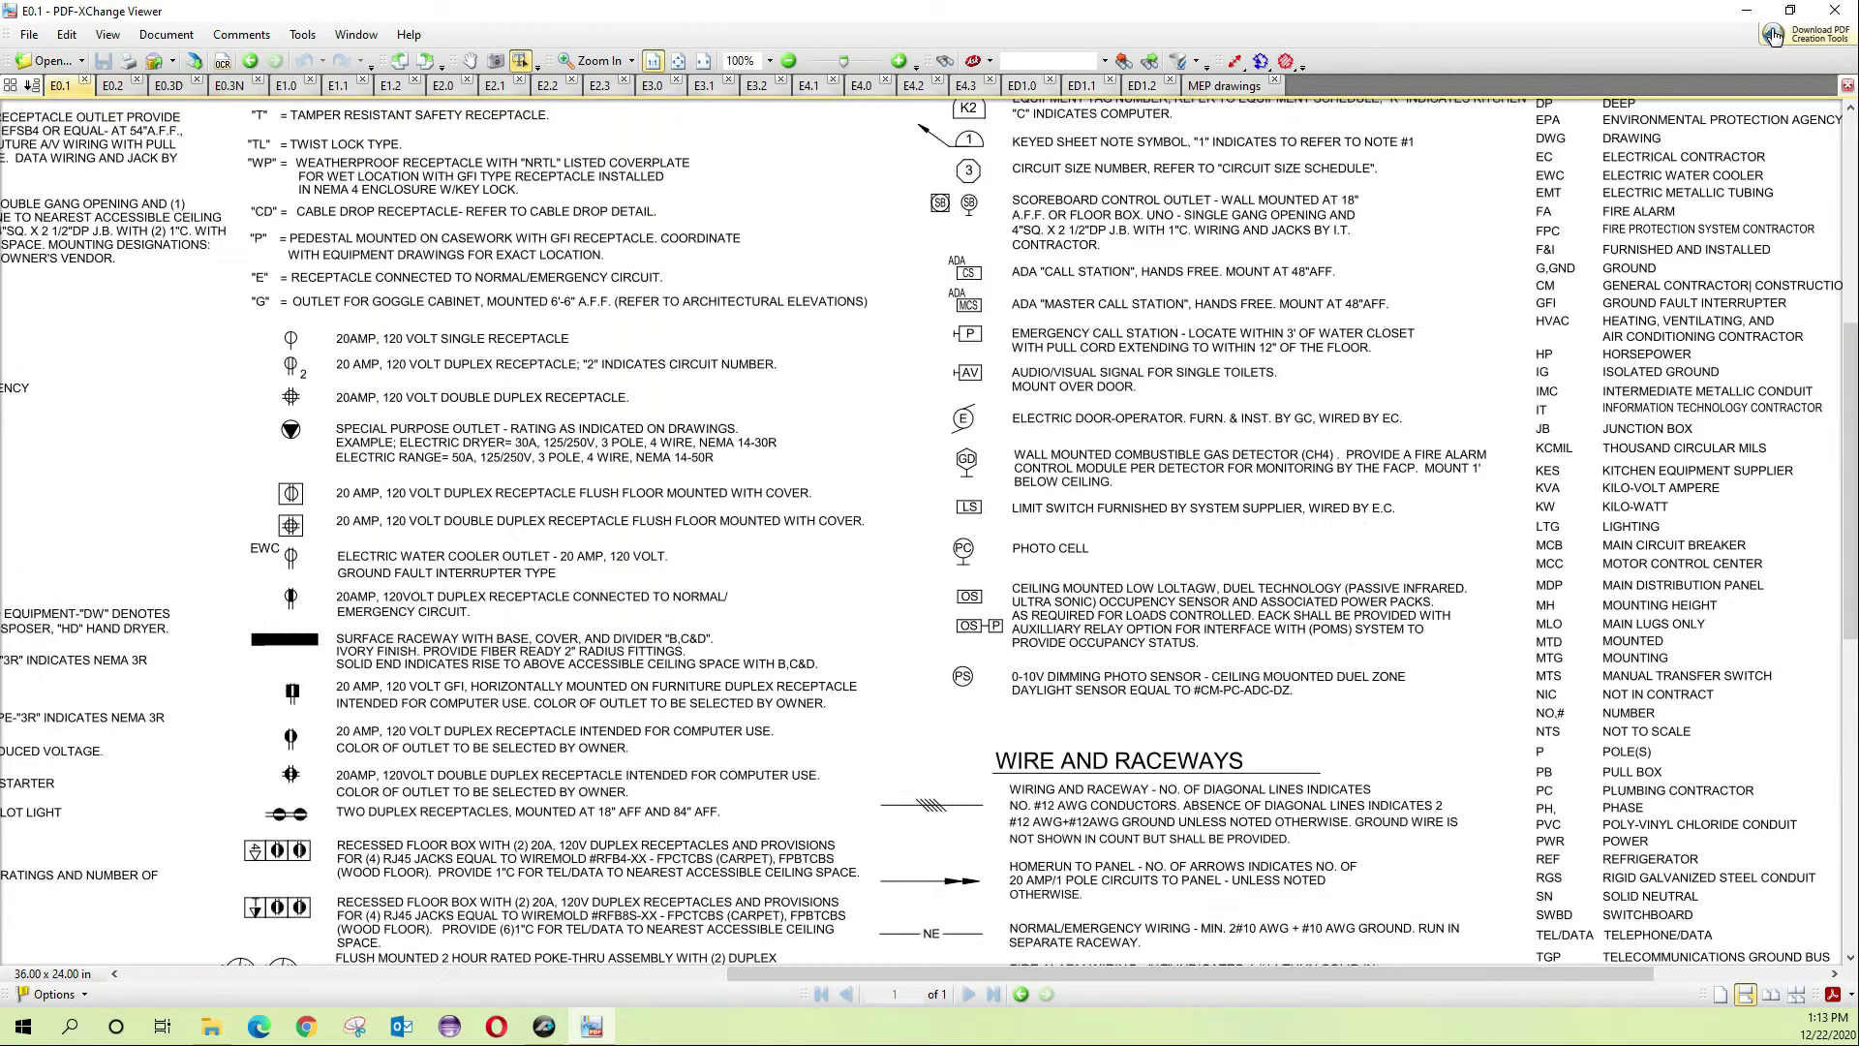
{"action": "key", "text": "Left"}
{"action": "key", "text": "Left"}
{"action": "key", "text": "Left"}
{"action": "key", "text": "Left"}
{"action": "key", "text": "Left"}
{"action": "key", "text": "Left"}
{"action": "key", "text": "Left"}
{"action": "key", "text": "Left"}
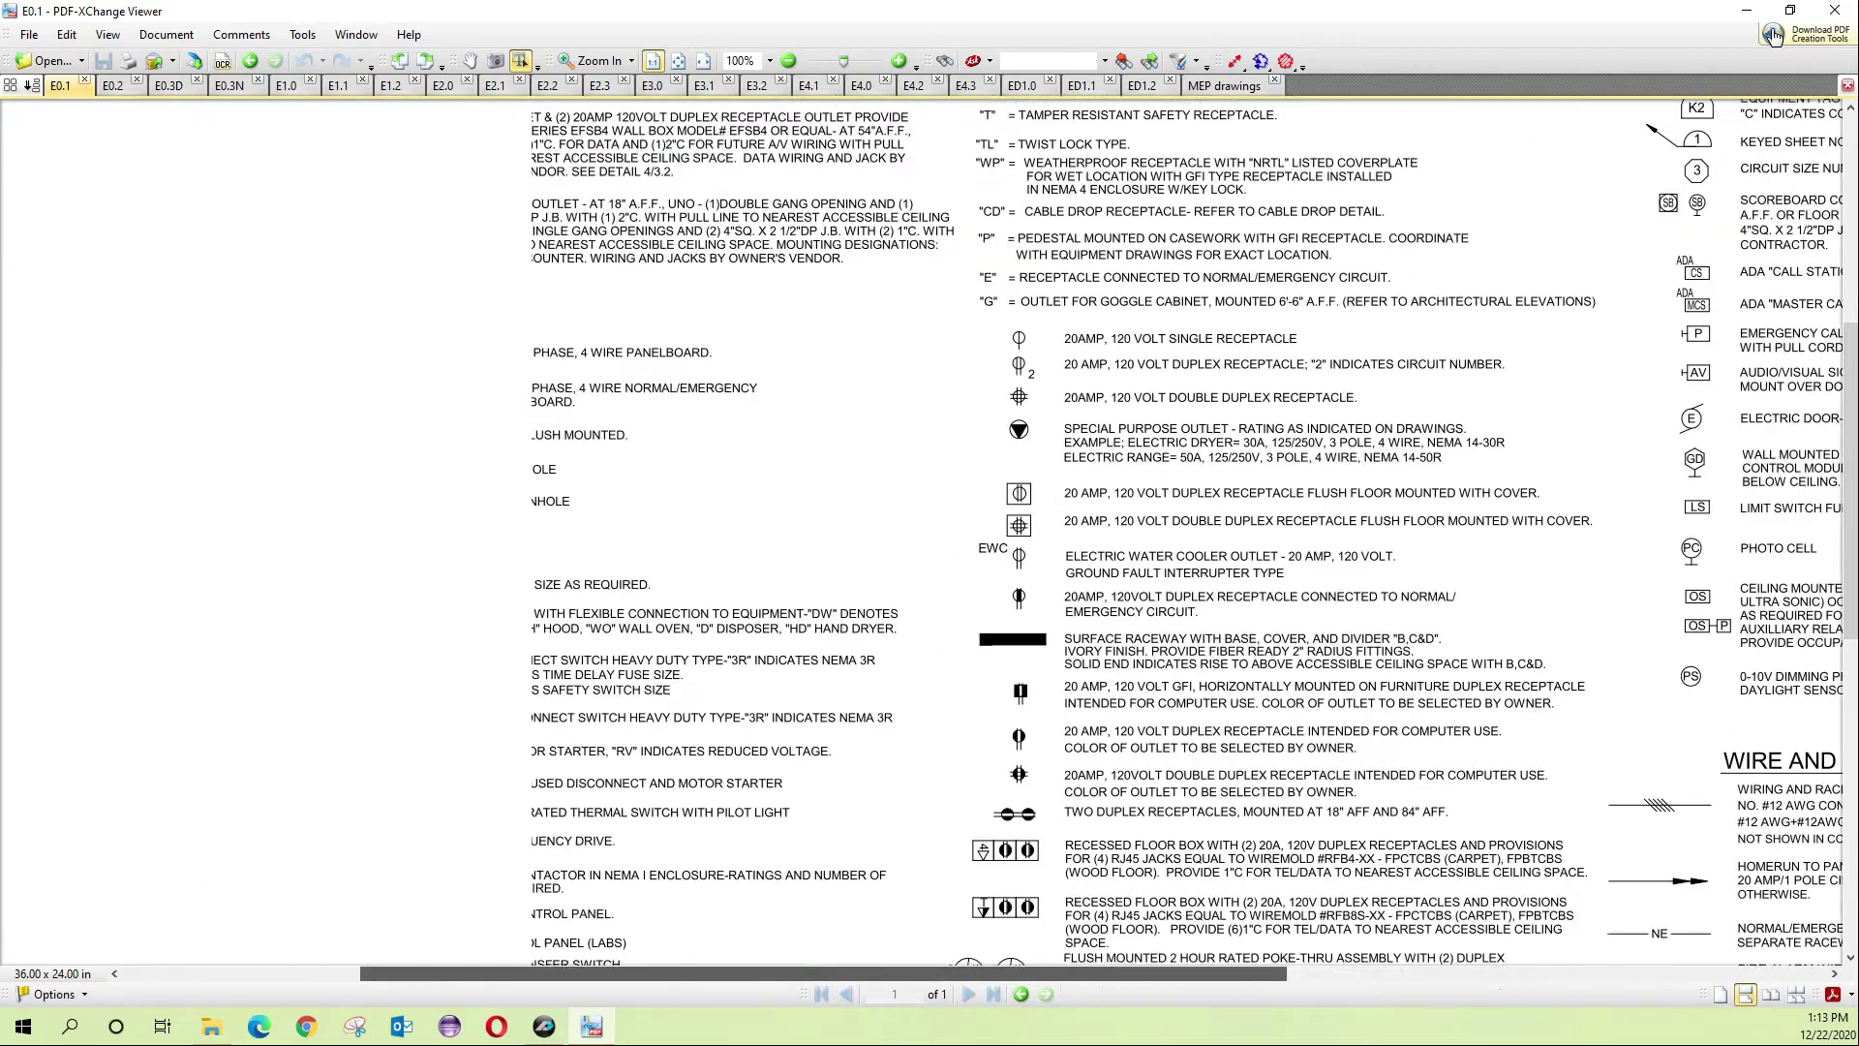
{"action": "key", "text": "Up"}
{"action": "key", "text": "Up"}
{"action": "key", "text": "Up"}
{"action": "key", "text": "Up"}
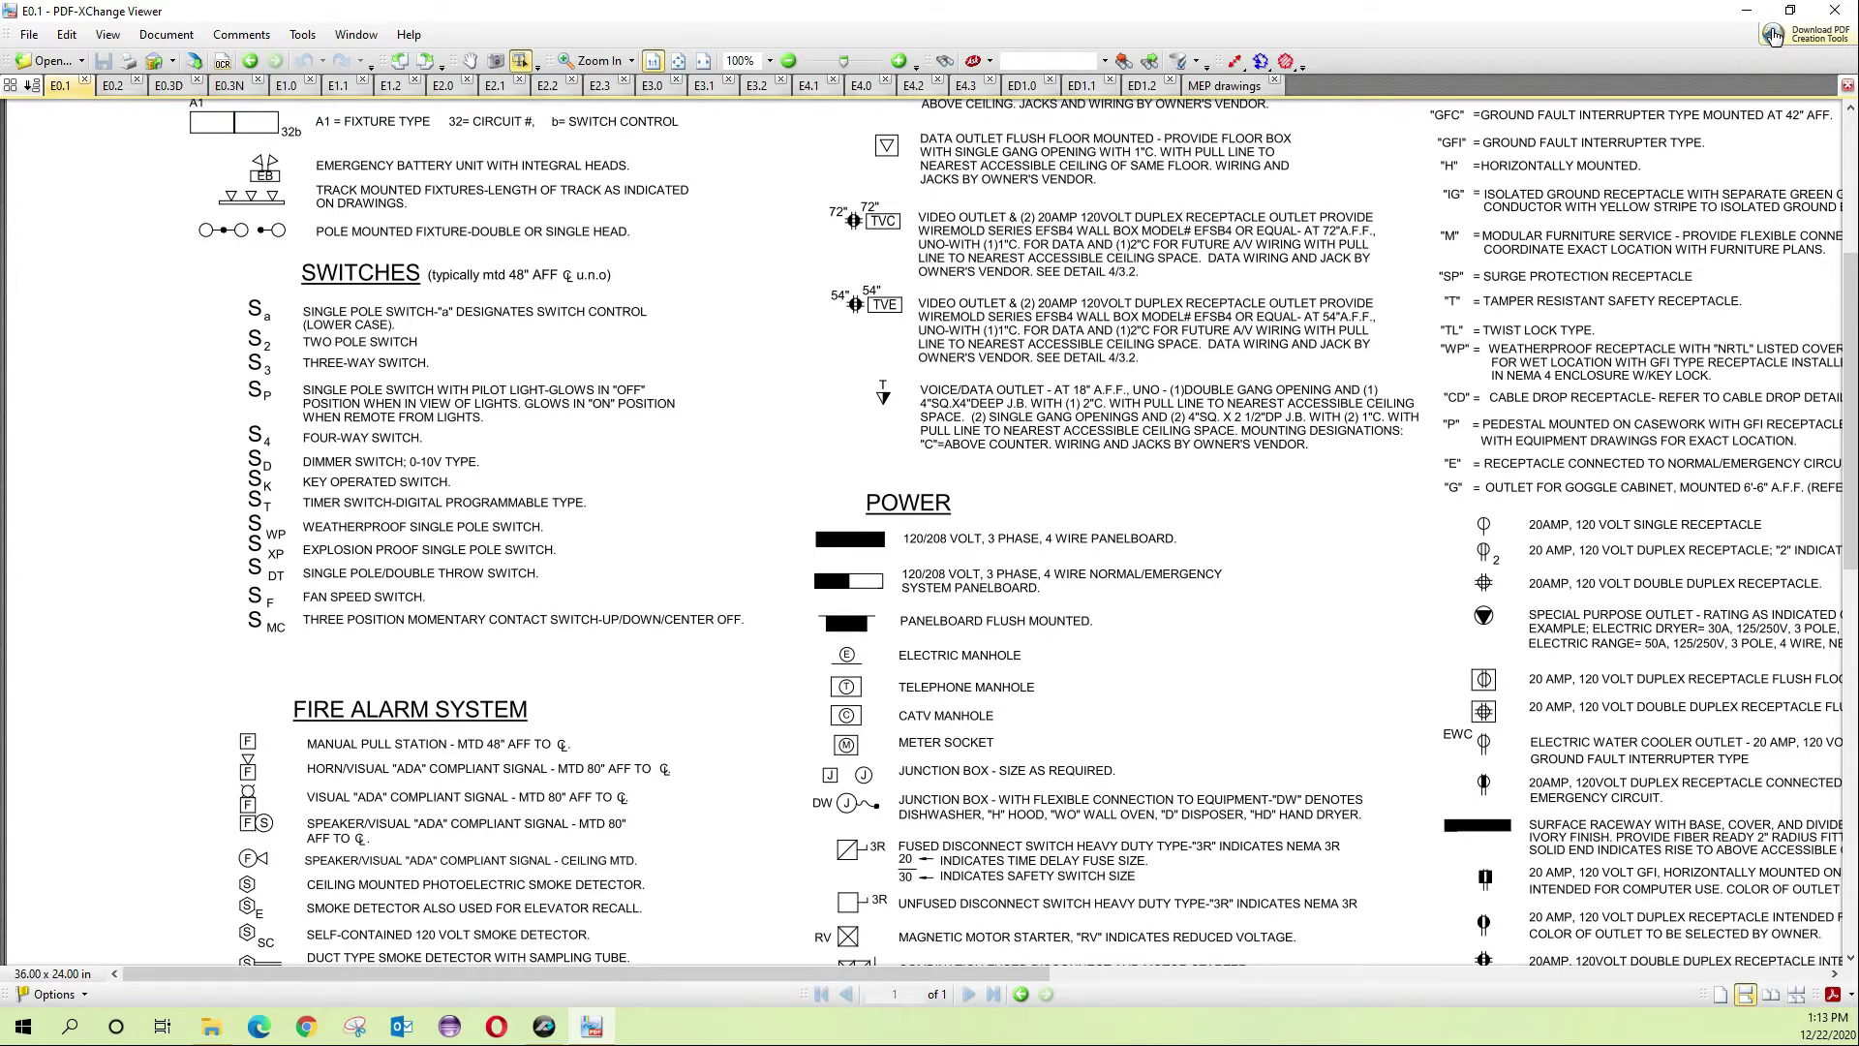
Return to PlanSwift and read the General Lighting Notes on page E1.1, especially the highlighted wiring, conductor and dimming switching requirements
{"action": "left_click", "coordinate": [1746, 10]}
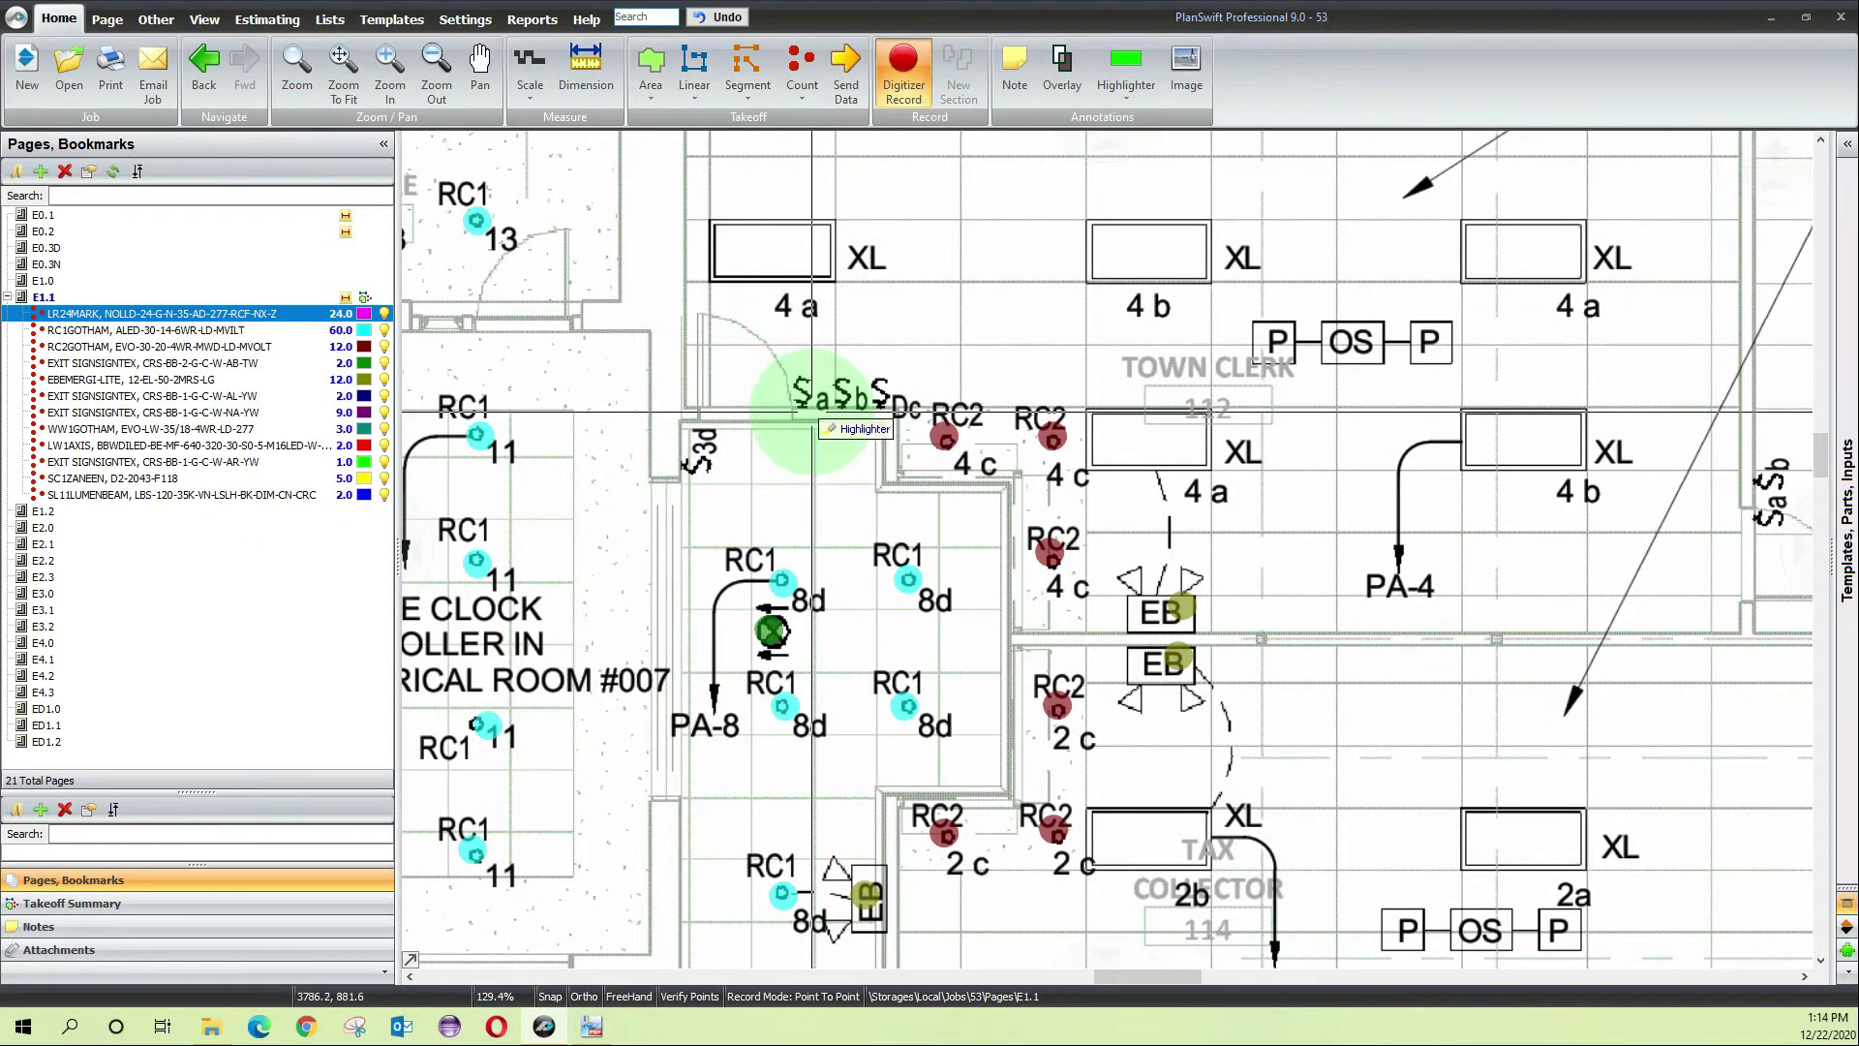
{"action": "scroll", "coordinate": [815, 407], "scroll_direction": "down", "scroll_amount": 3}
{"action": "scroll", "coordinate": [814, 407], "scroll_direction": "down", "scroll_amount": 2}
{"action": "scroll", "coordinate": [876, 426], "scroll_direction": "up", "scroll_amount": 4}
{"action": "left_click_drag", "start_coordinate": [876, 433], "coordinate": [1042, 213]}
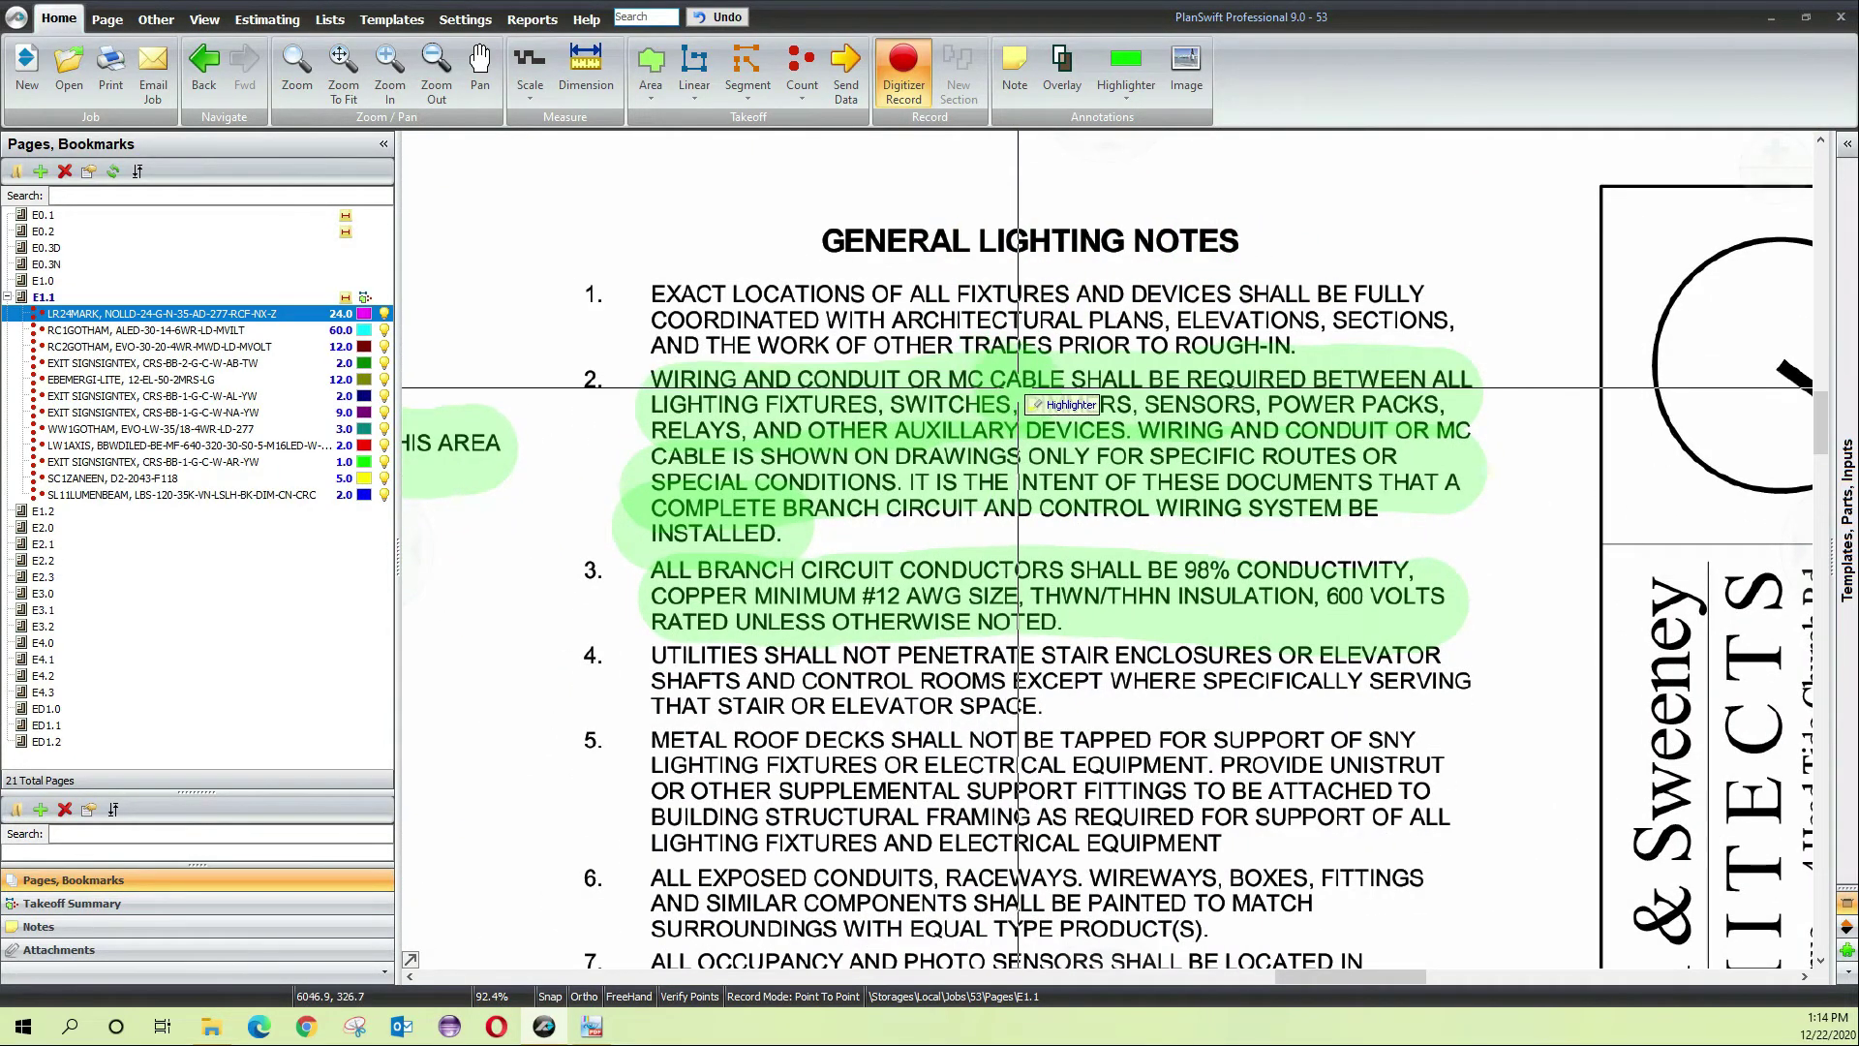
{"action": "scroll", "coordinate": [957, 679], "scroll_direction": "down", "scroll_amount": 5}
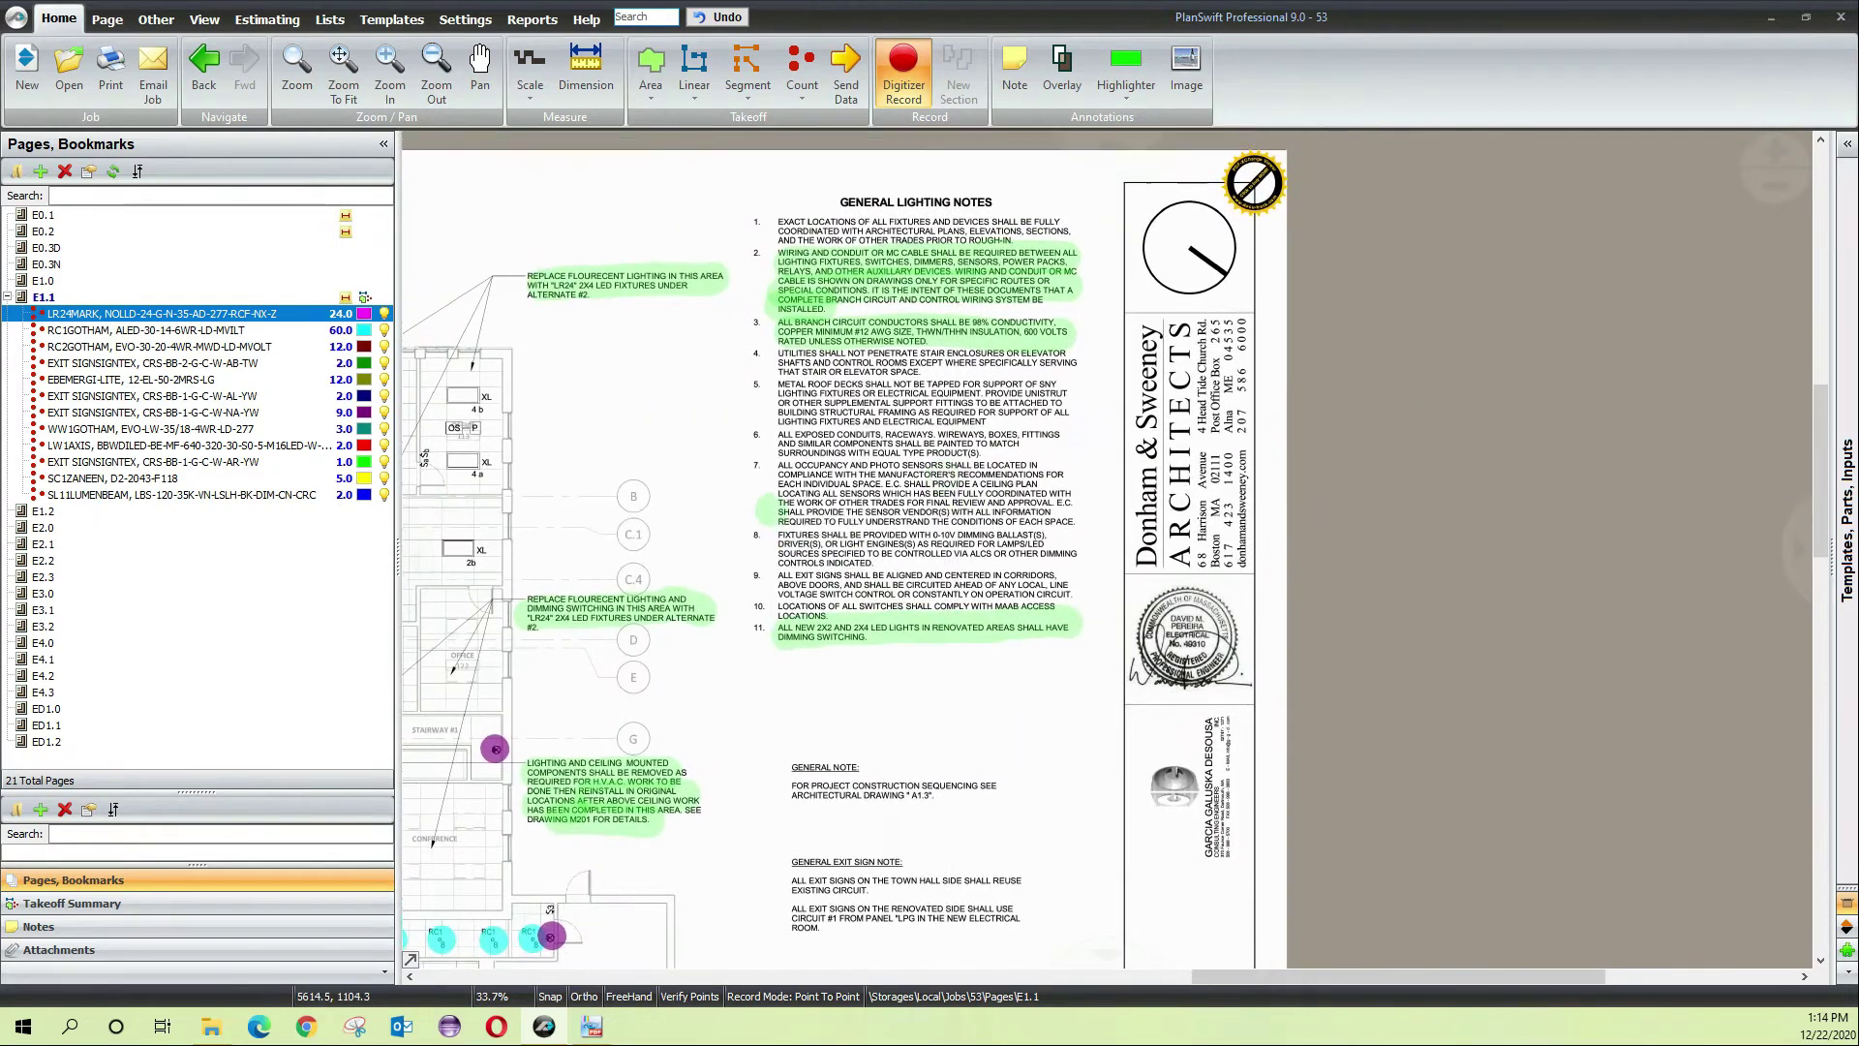
{"action": "scroll", "coordinate": [648, 429], "scroll_direction": "up", "scroll_amount": 7}
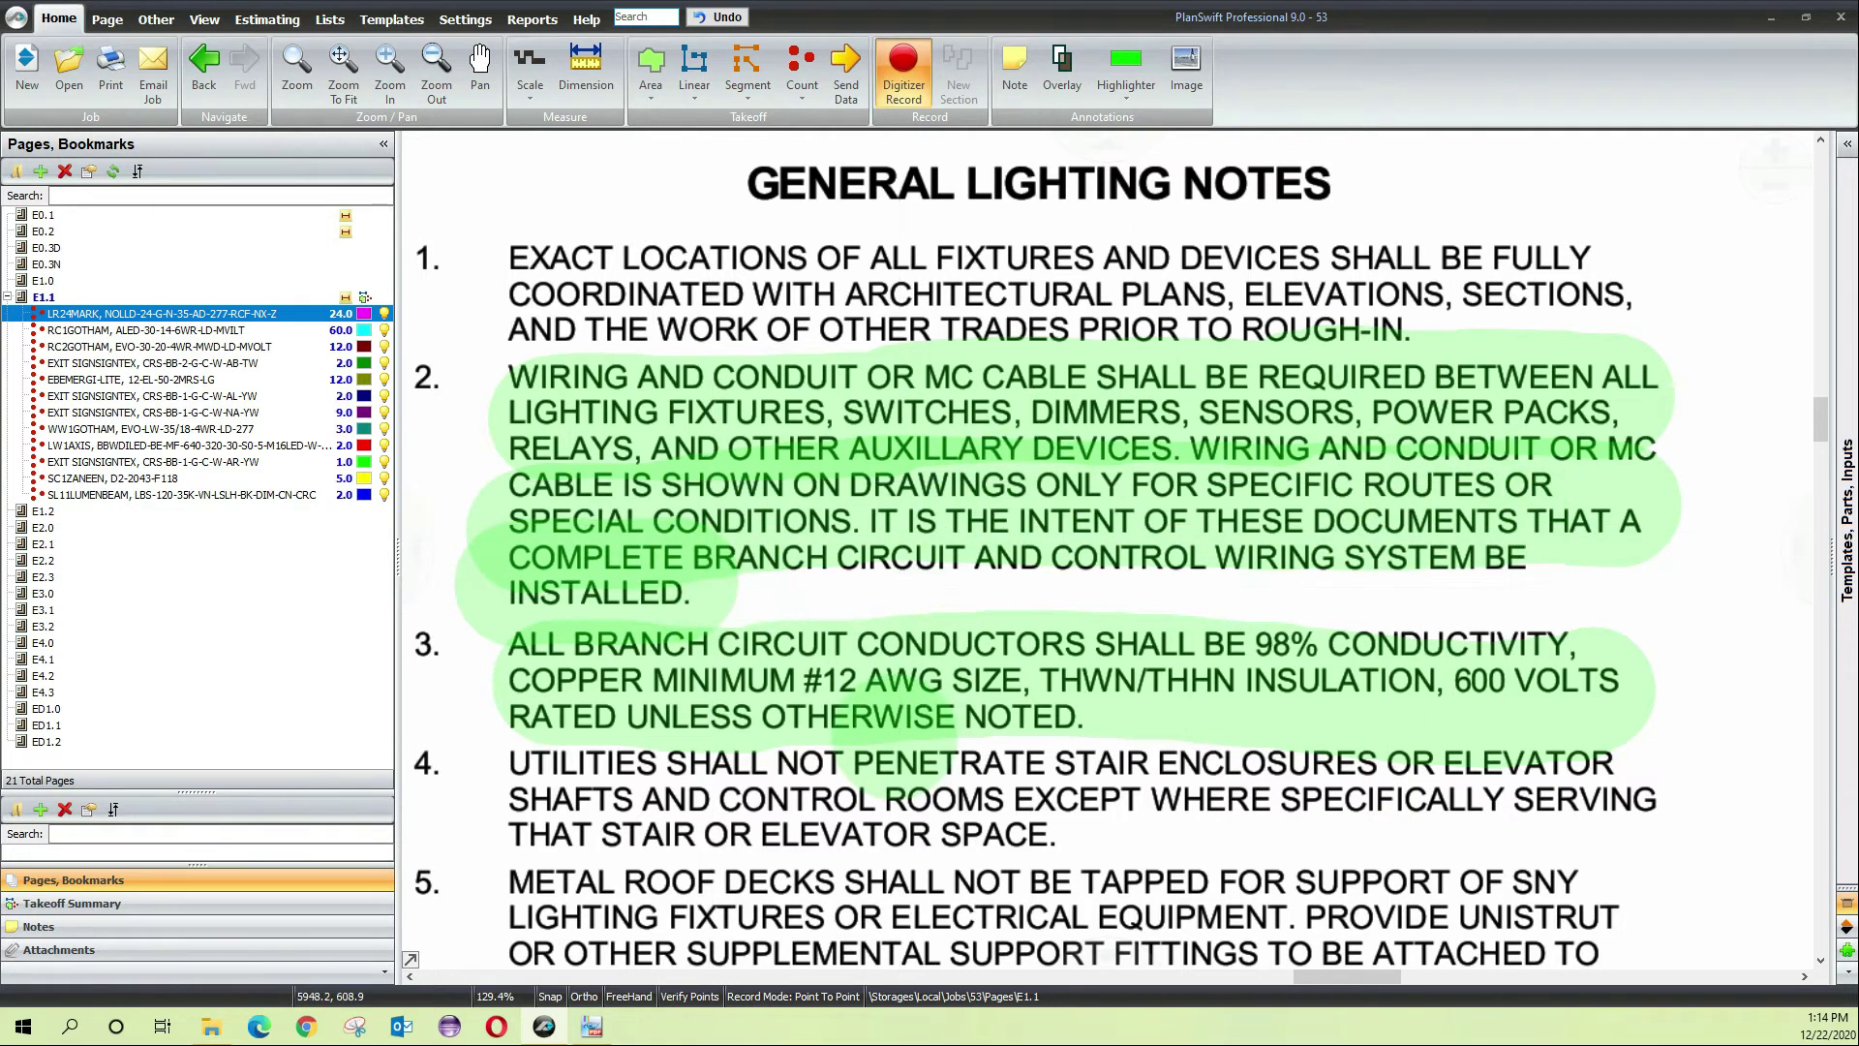
{"action": "scroll", "coordinate": [886, 721], "scroll_direction": "down", "scroll_amount": 3}
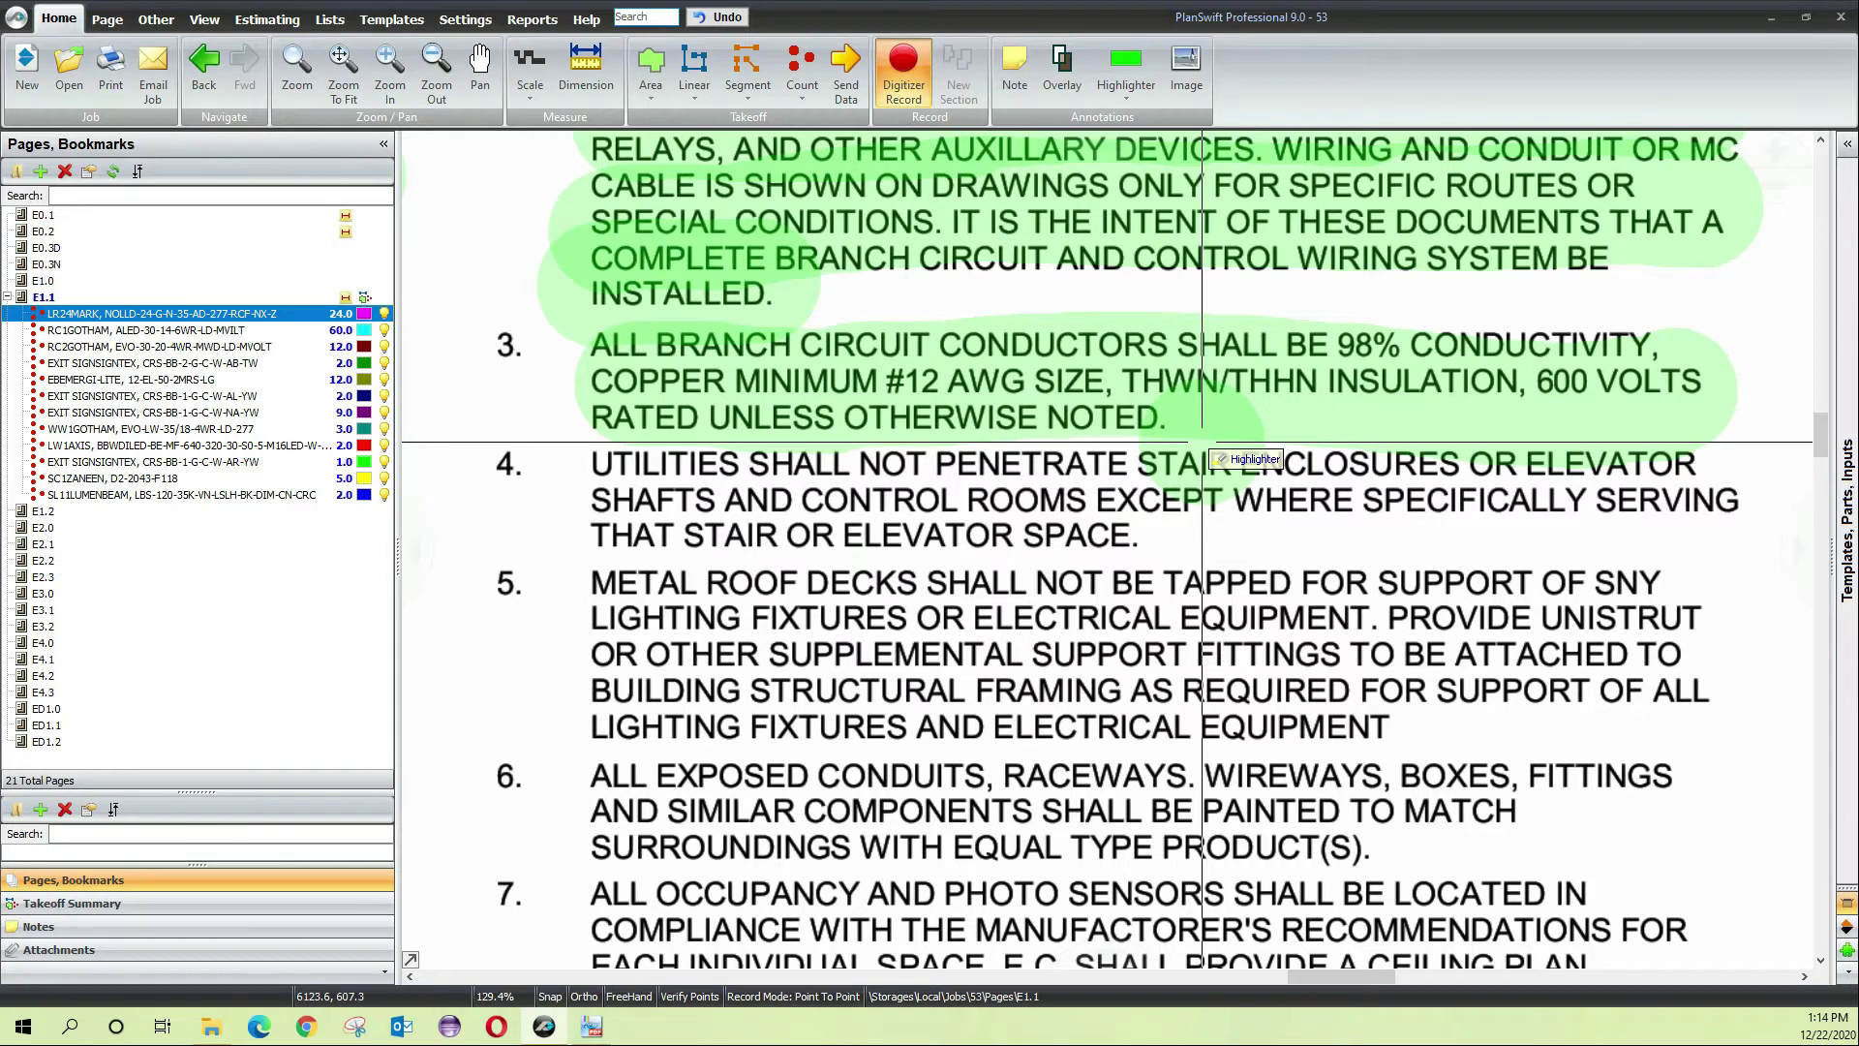
{"action": "scroll", "coordinate": [1202, 442], "scroll_direction": "down", "scroll_amount": 2}
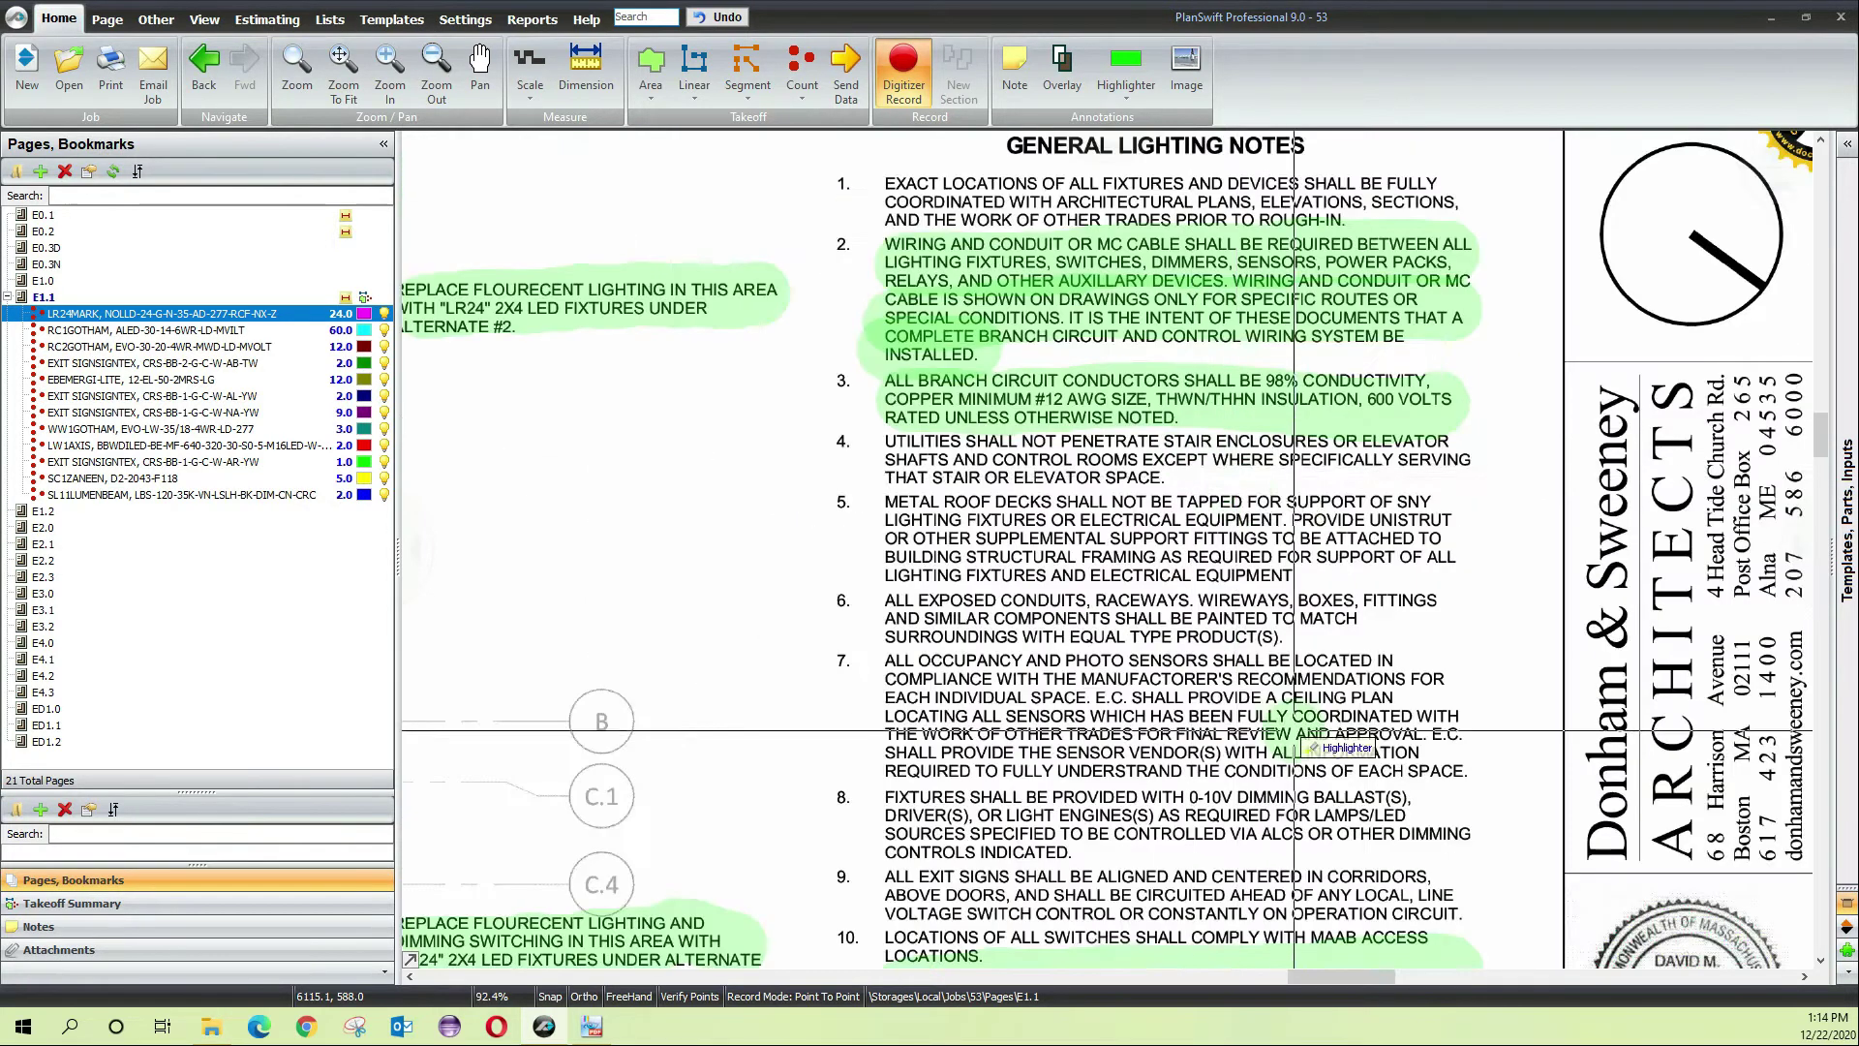
{"action": "left_click_drag", "start_coordinate": [1190, 536], "coordinate": [1153, 147]}
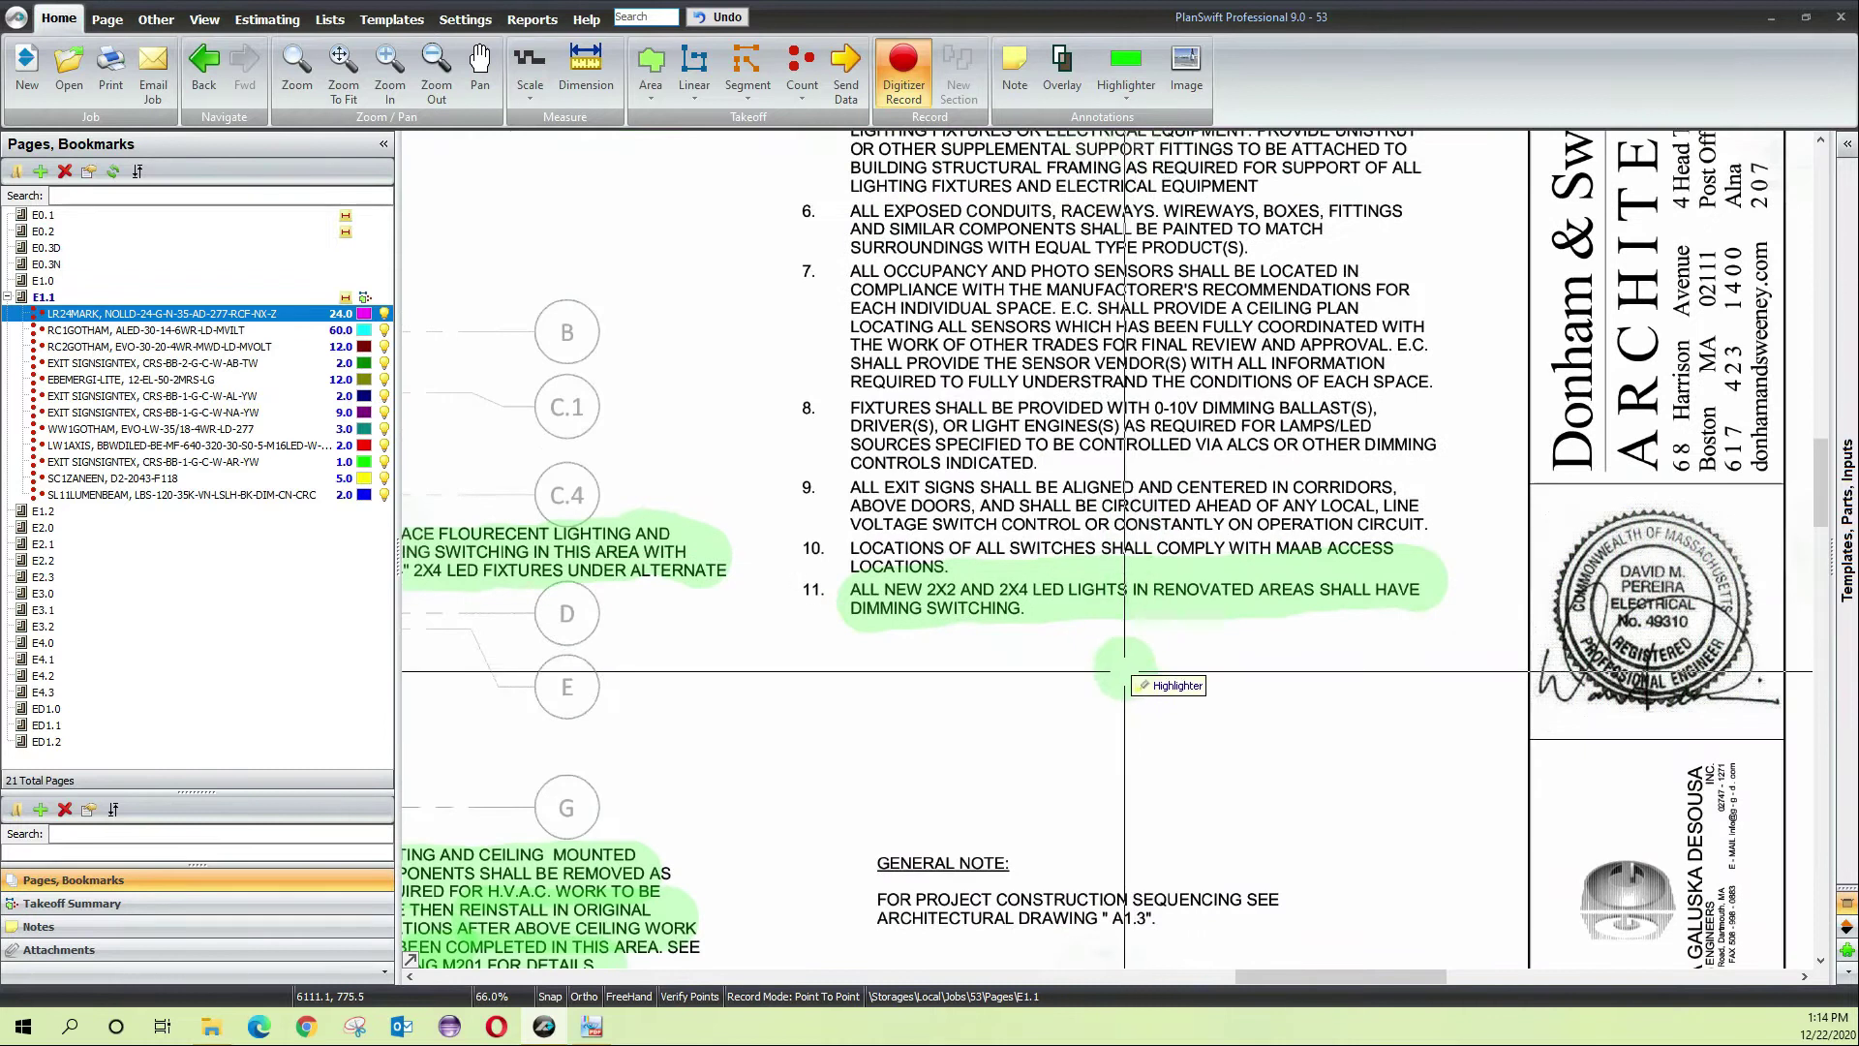
Read lighting note 11 on dimming switching and the highlighted Alternate #2 notes on replacing fluorescent lighting around the Town Clerk, Tax Collector and Office 122 areas
{"action": "scroll", "coordinate": [1103, 680], "scroll_direction": "up", "scroll_amount": 2}
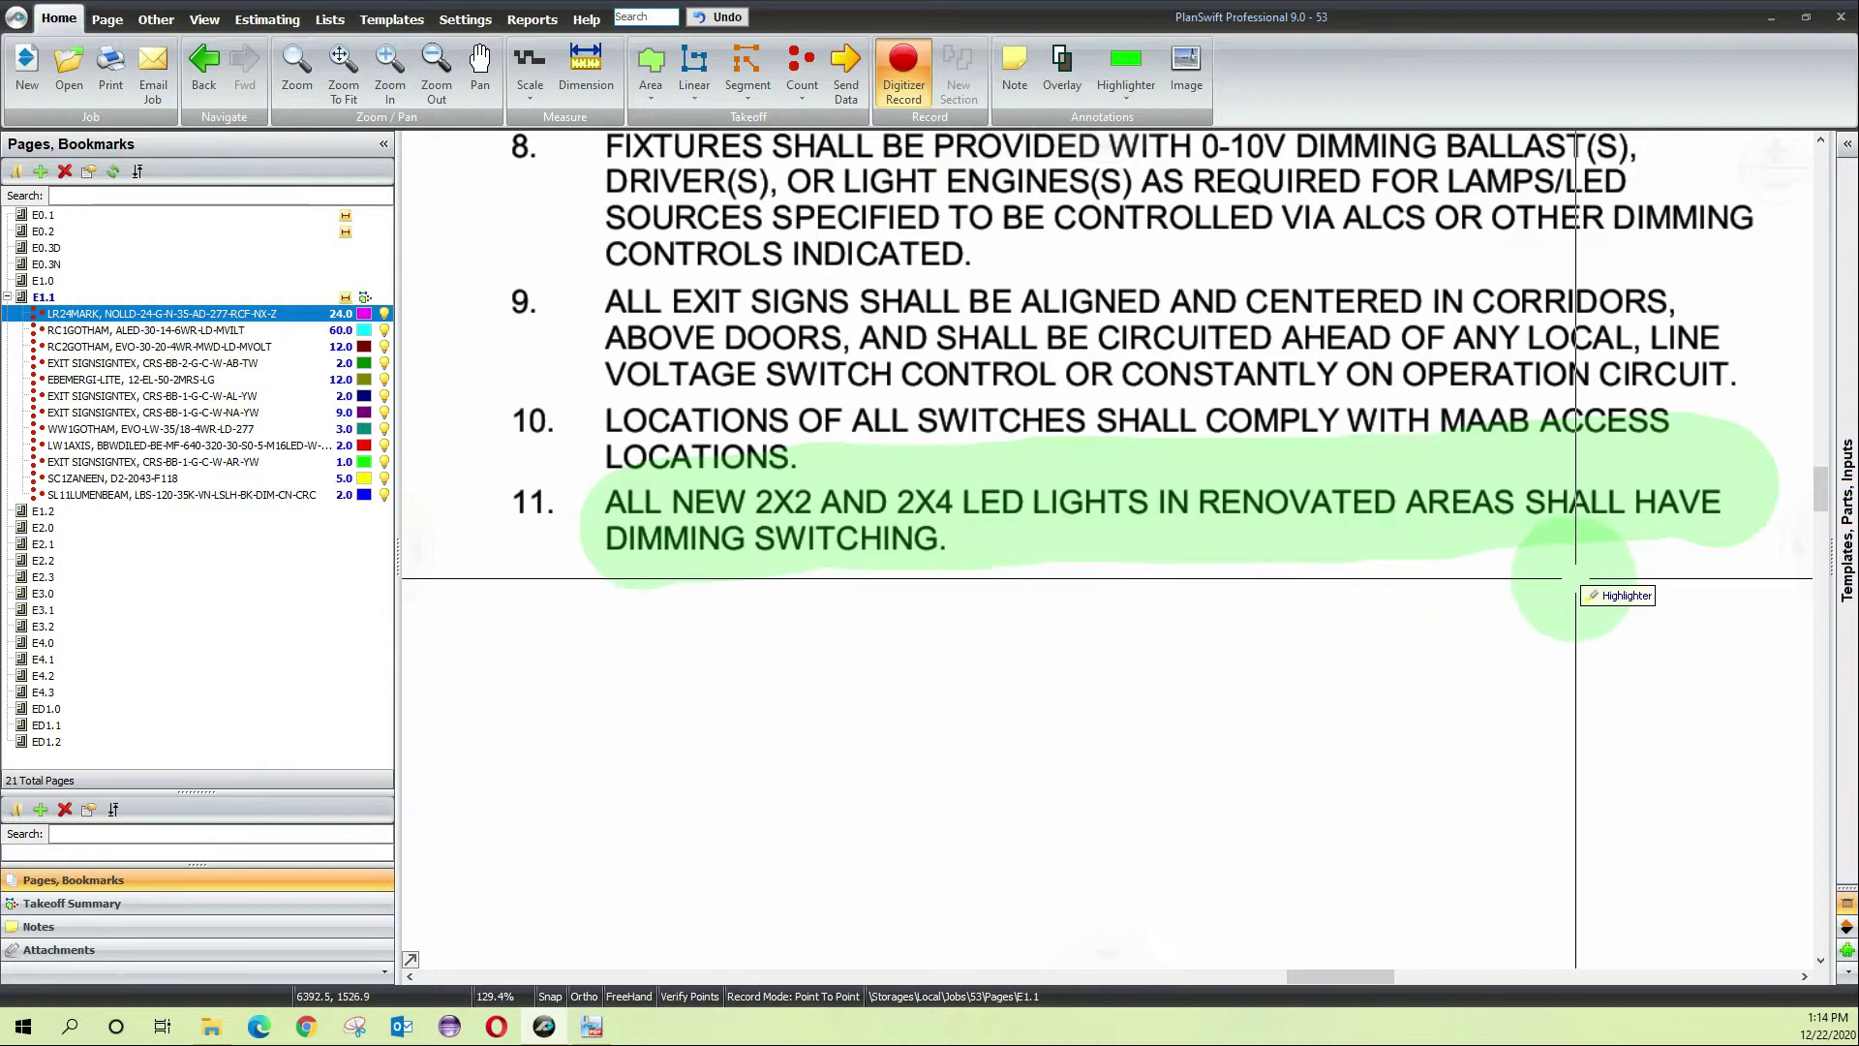
{"action": "scroll", "coordinate": [973, 784], "scroll_direction": "down", "scroll_amount": 5}
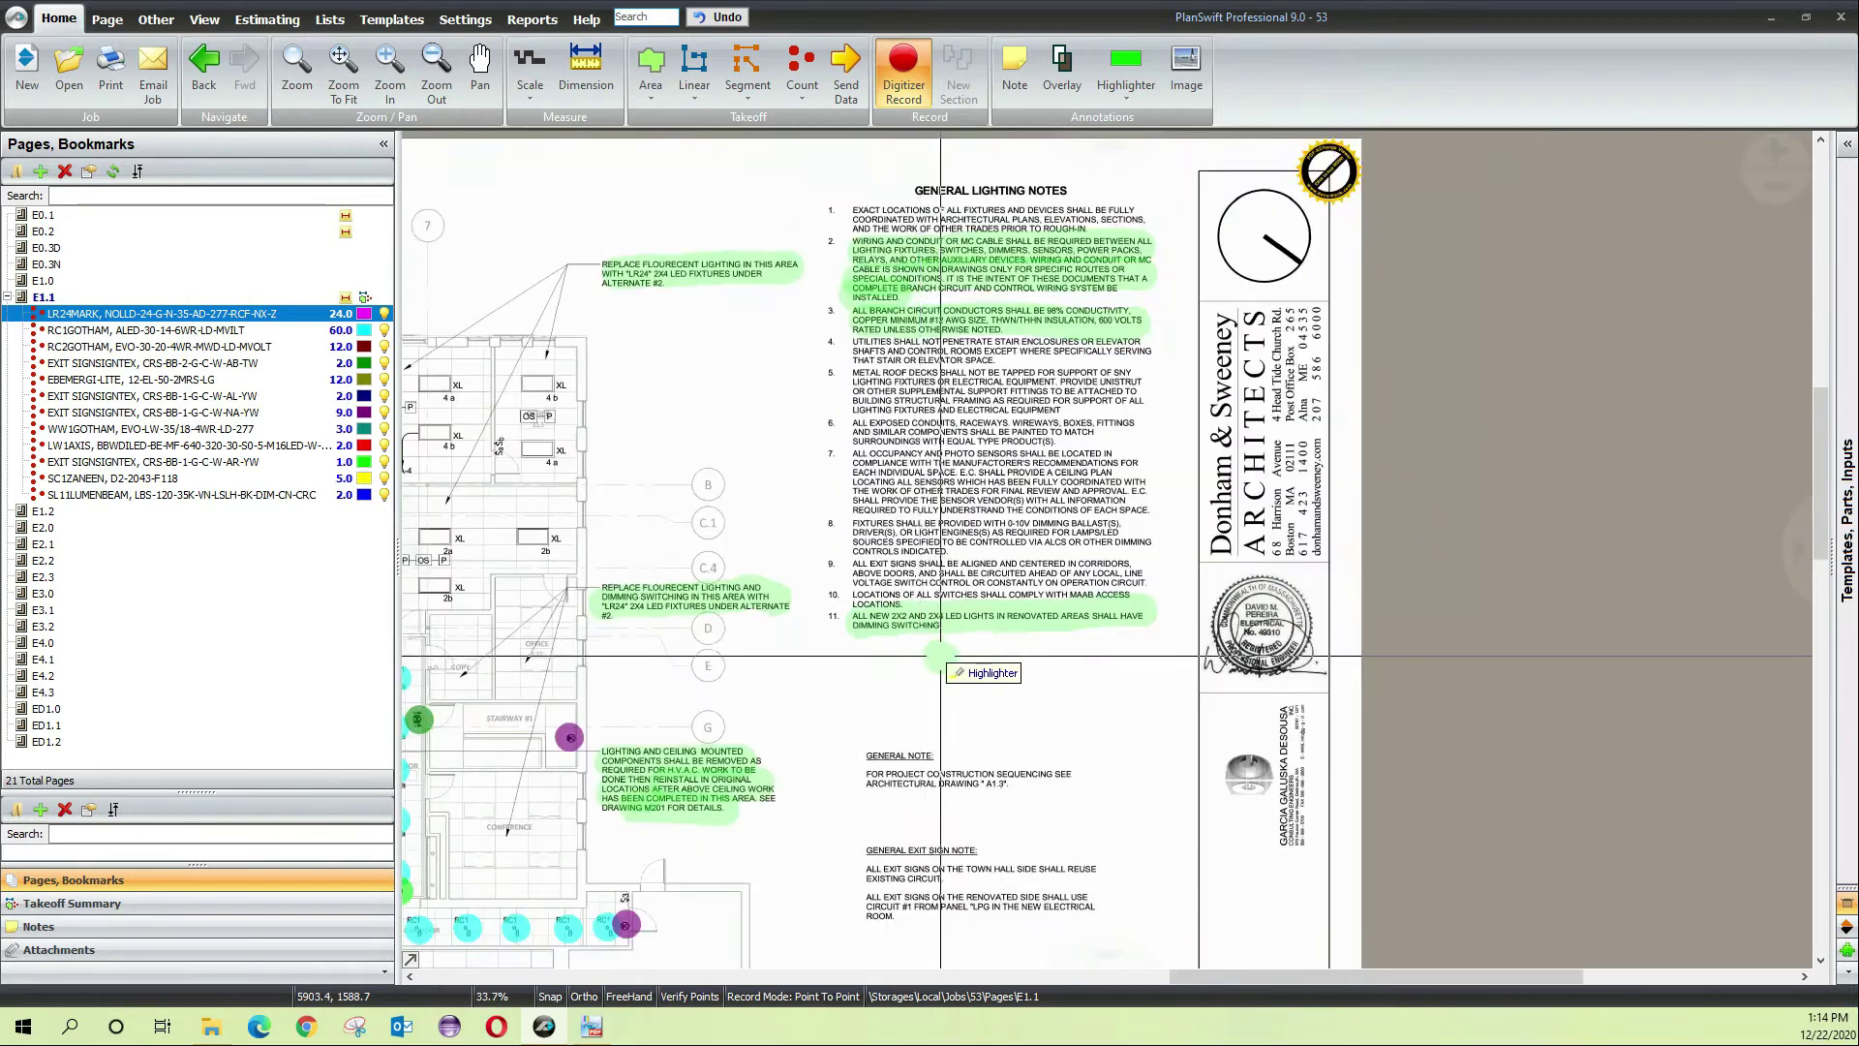
{"action": "scroll", "coordinate": [948, 472], "scroll_direction": "up", "scroll_amount": 3}
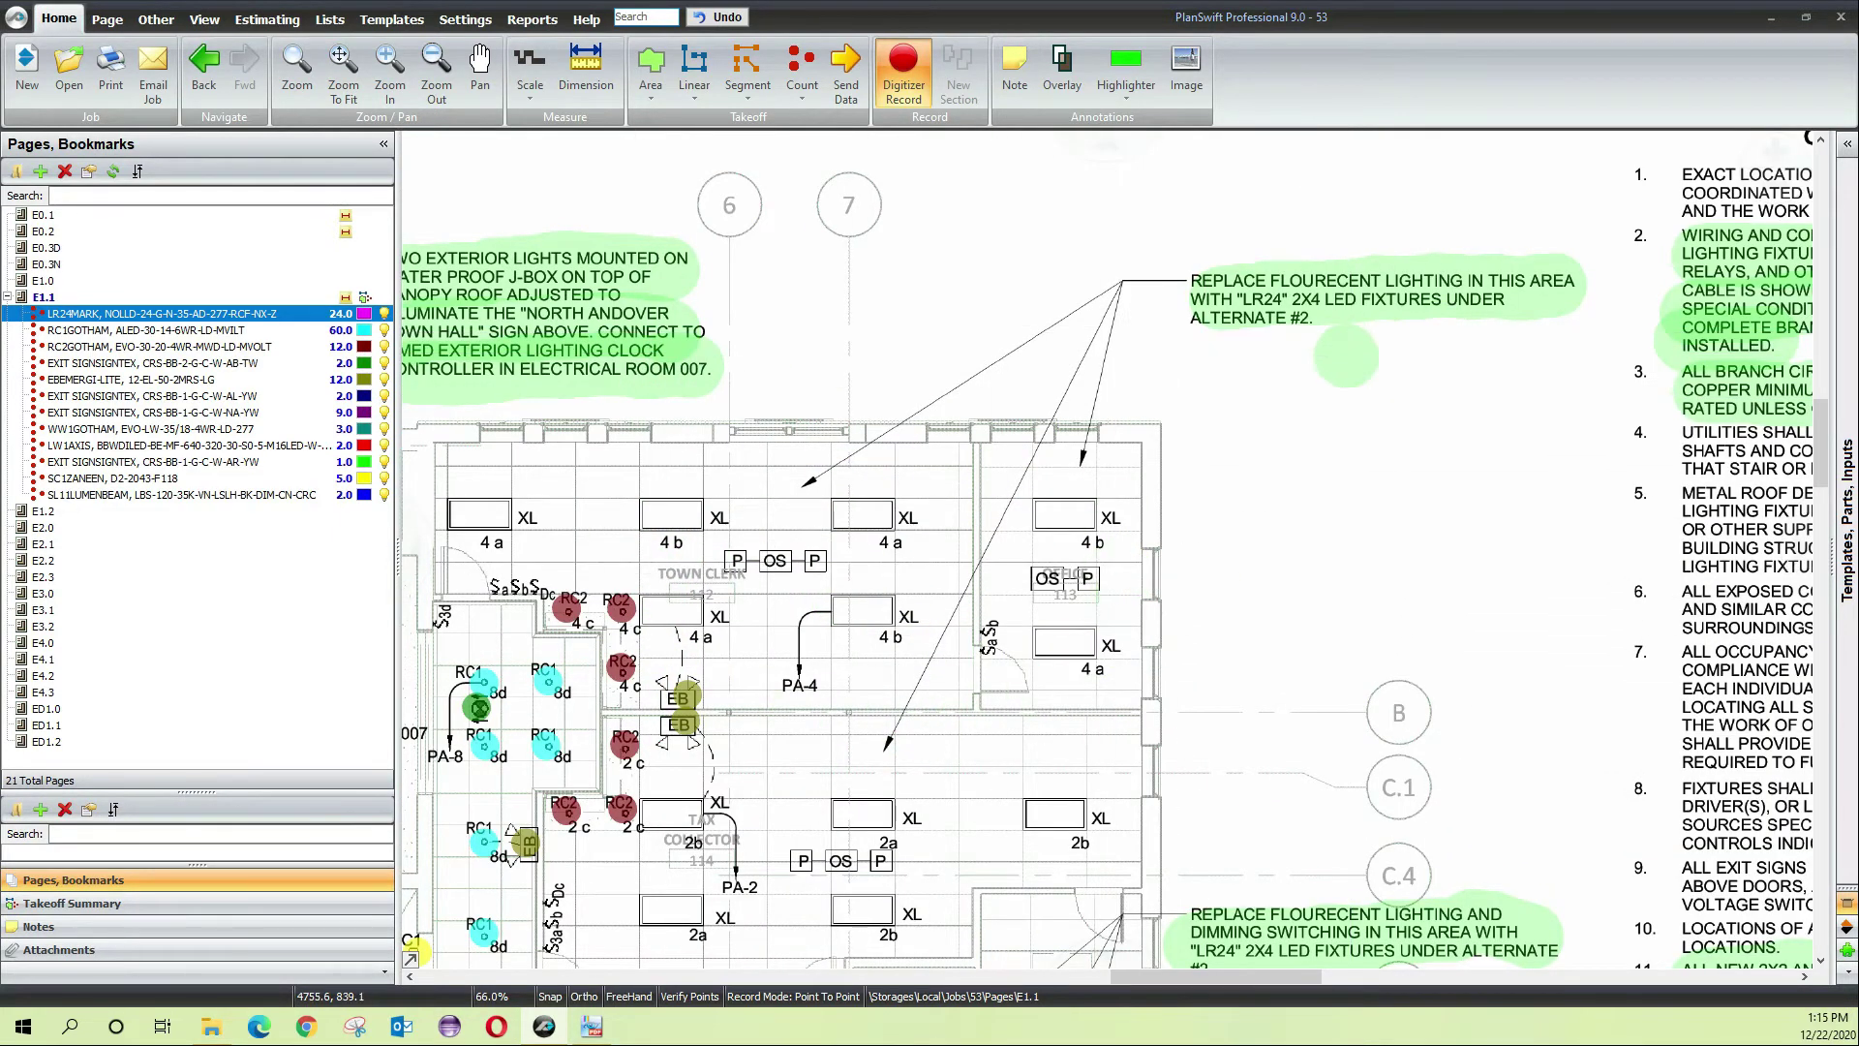
{"action": "scroll", "coordinate": [1114, 427], "scroll_direction": "up", "scroll_amount": 2}
{"action": "scroll", "coordinate": [1240, 619], "scroll_direction": "up", "scroll_amount": 2}
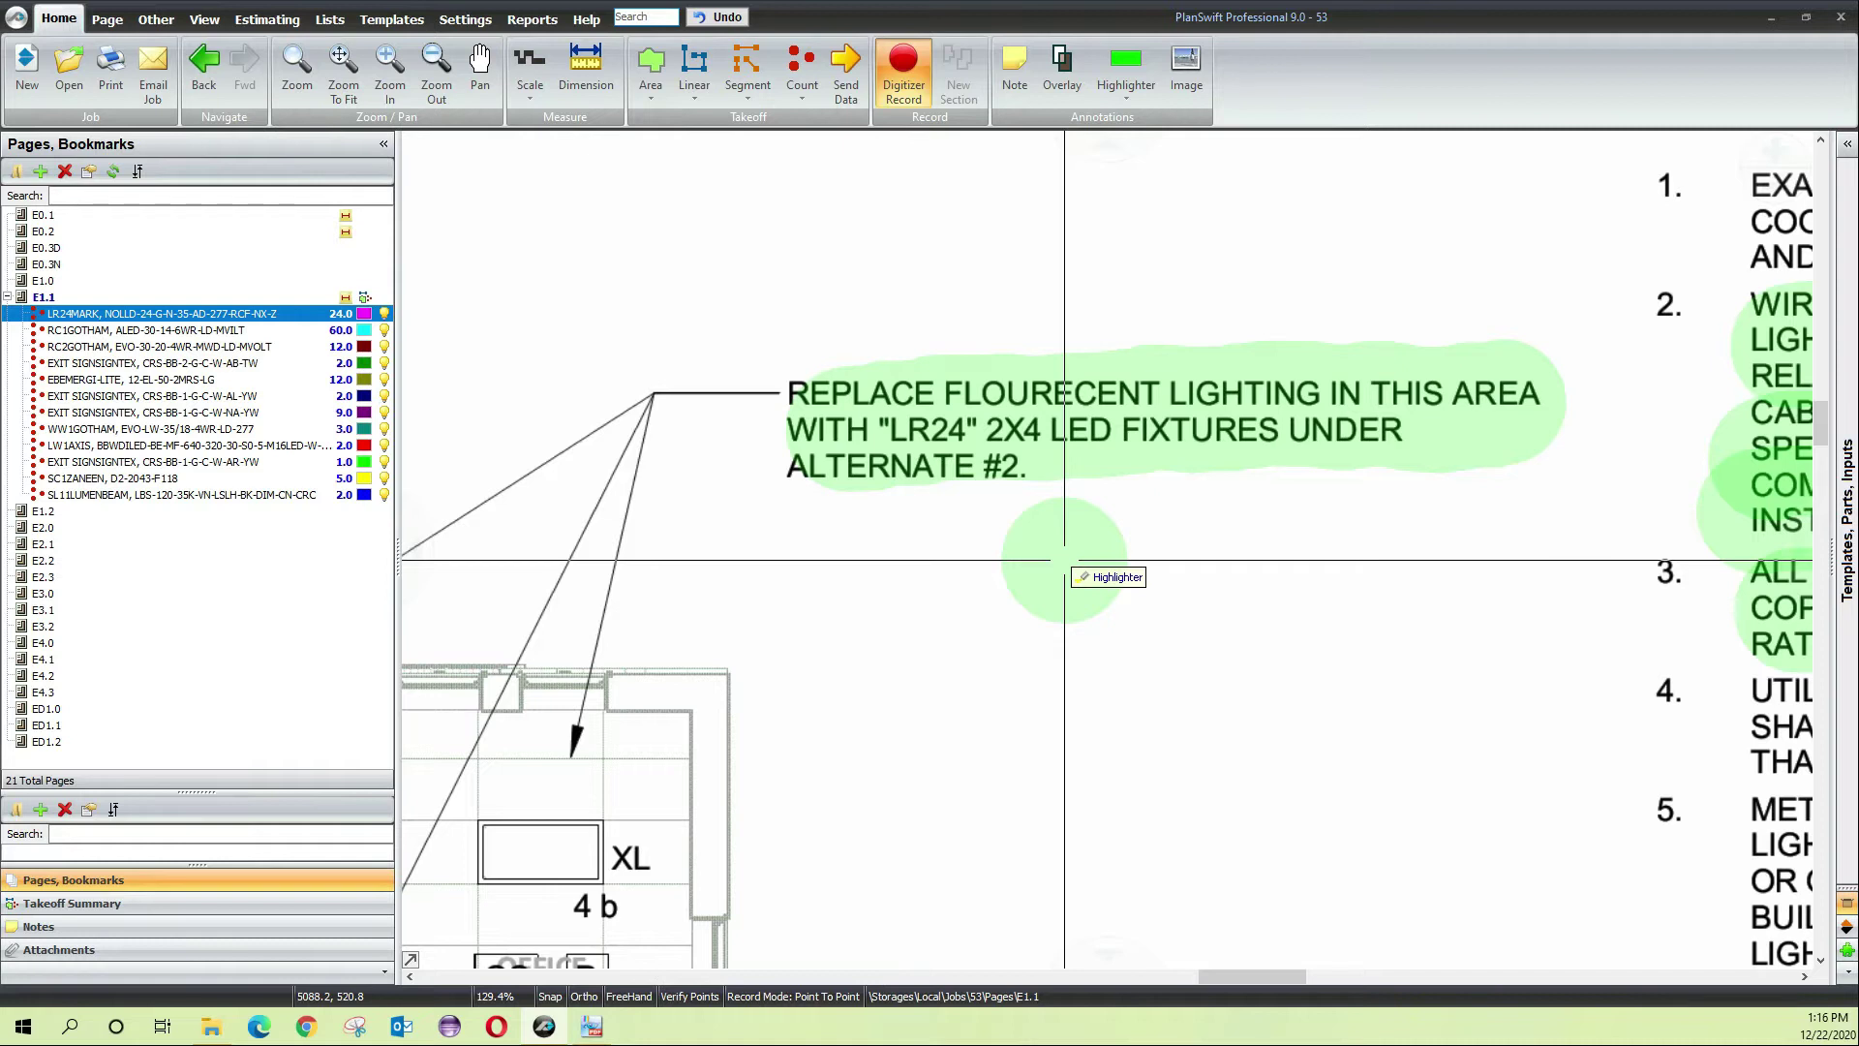
{"action": "scroll", "coordinate": [1065, 559], "scroll_direction": "down", "scroll_amount": 5}
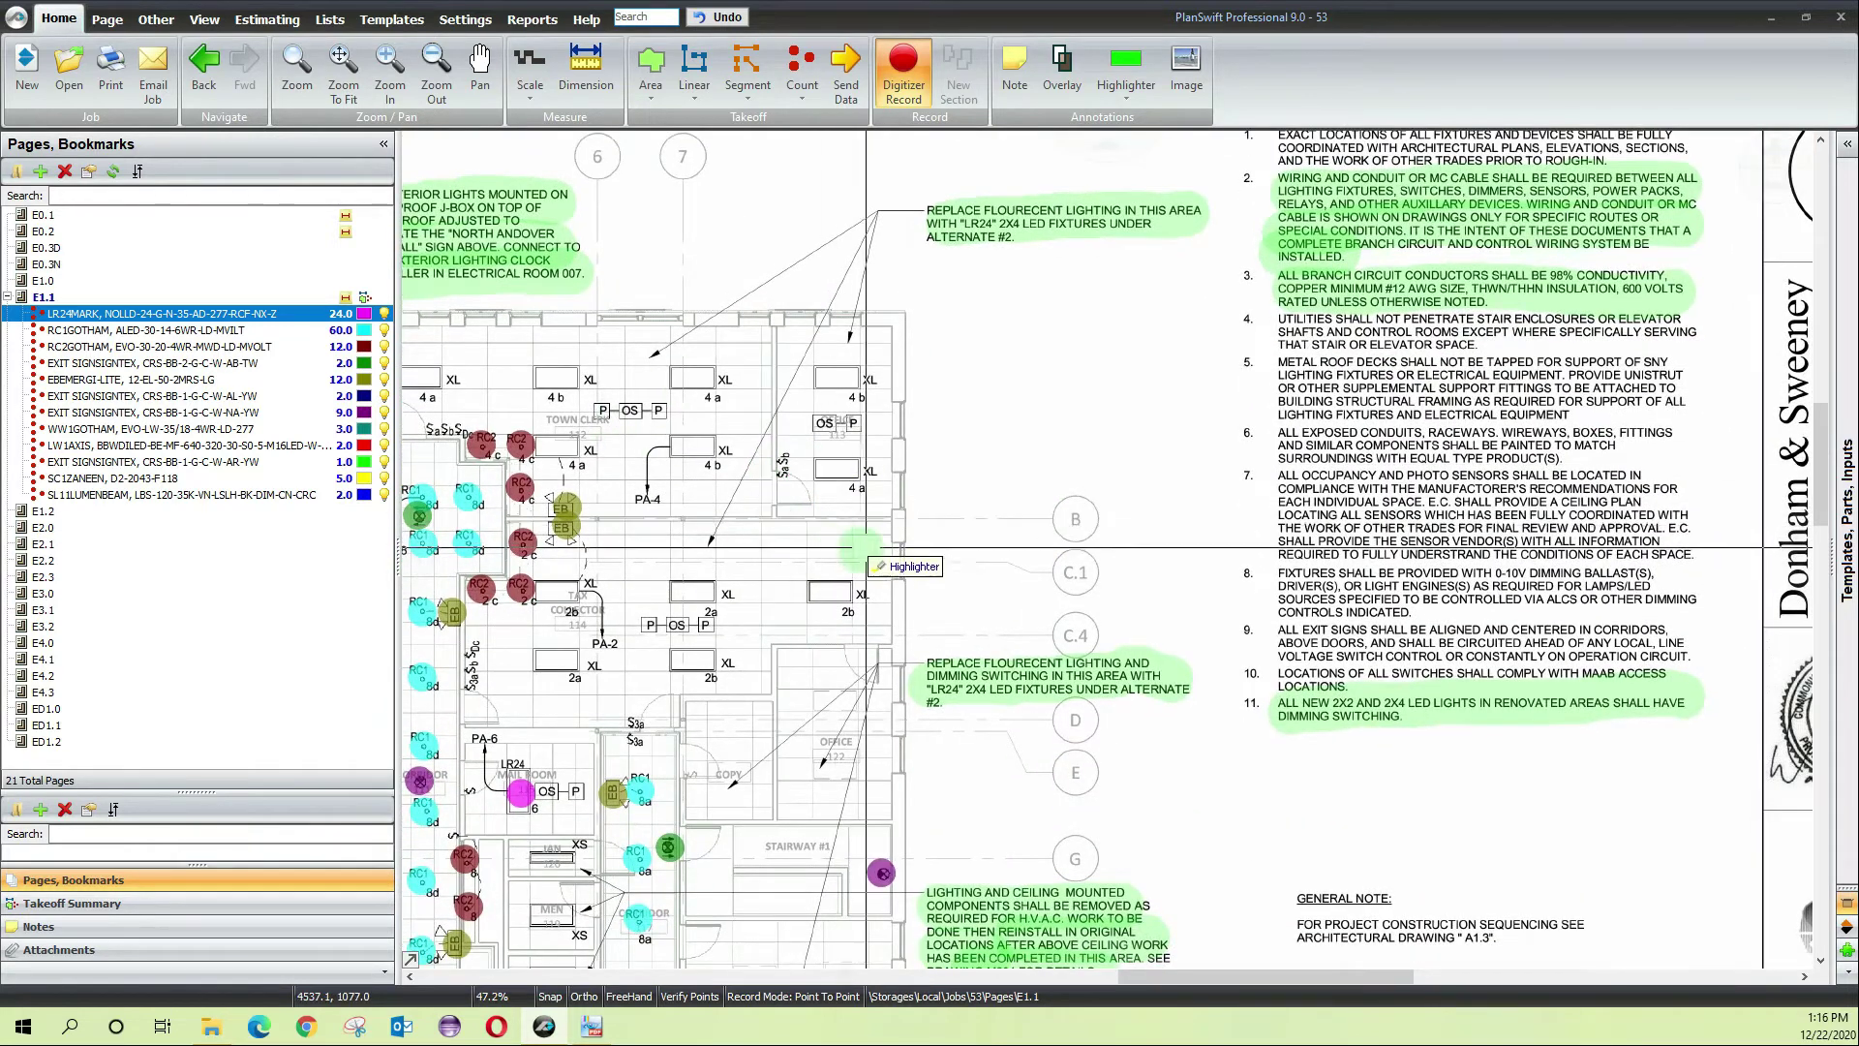
{"action": "scroll", "coordinate": [1055, 819], "scroll_direction": "up", "scroll_amount": 3}
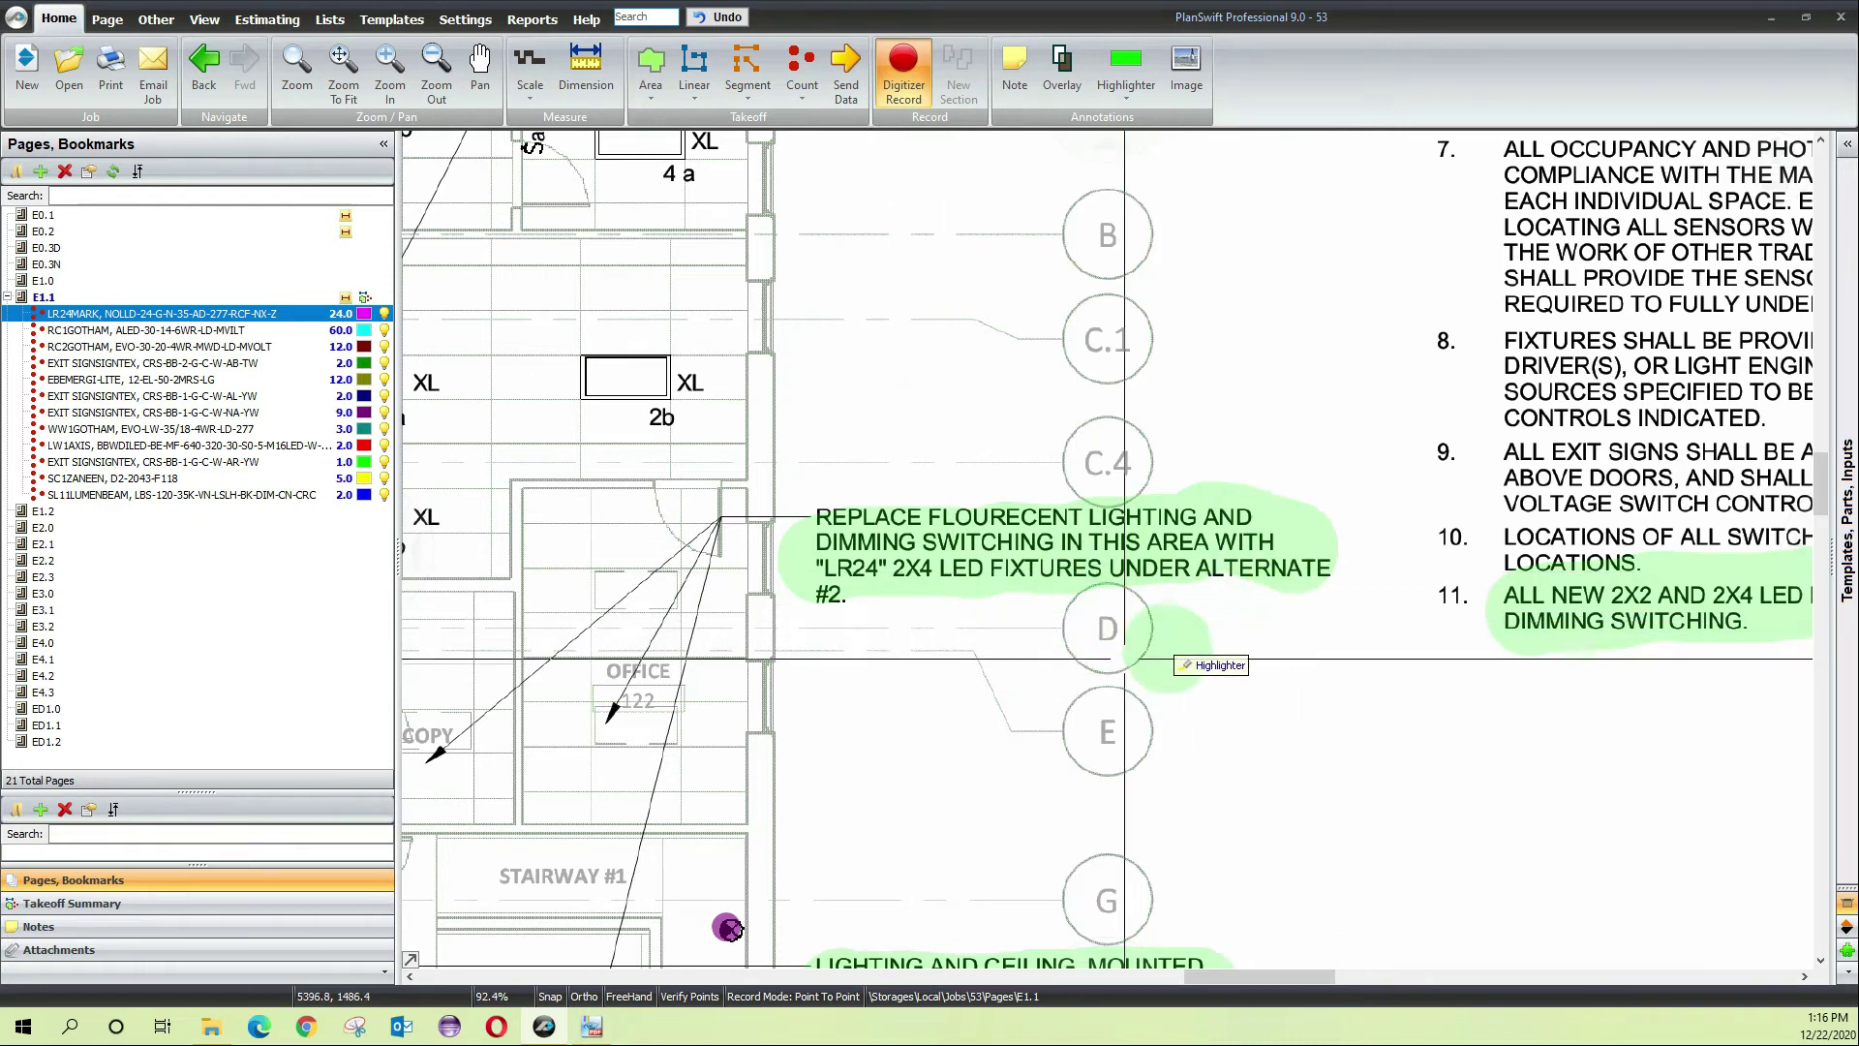
Read the highlighted note on removing and reinstalling ceiling components for H.V.A.C. work and trace its leaders to the janitor, men's and women's rooms
{"action": "scroll", "coordinate": [951, 797], "scroll_direction": "down", "scroll_amount": 3}
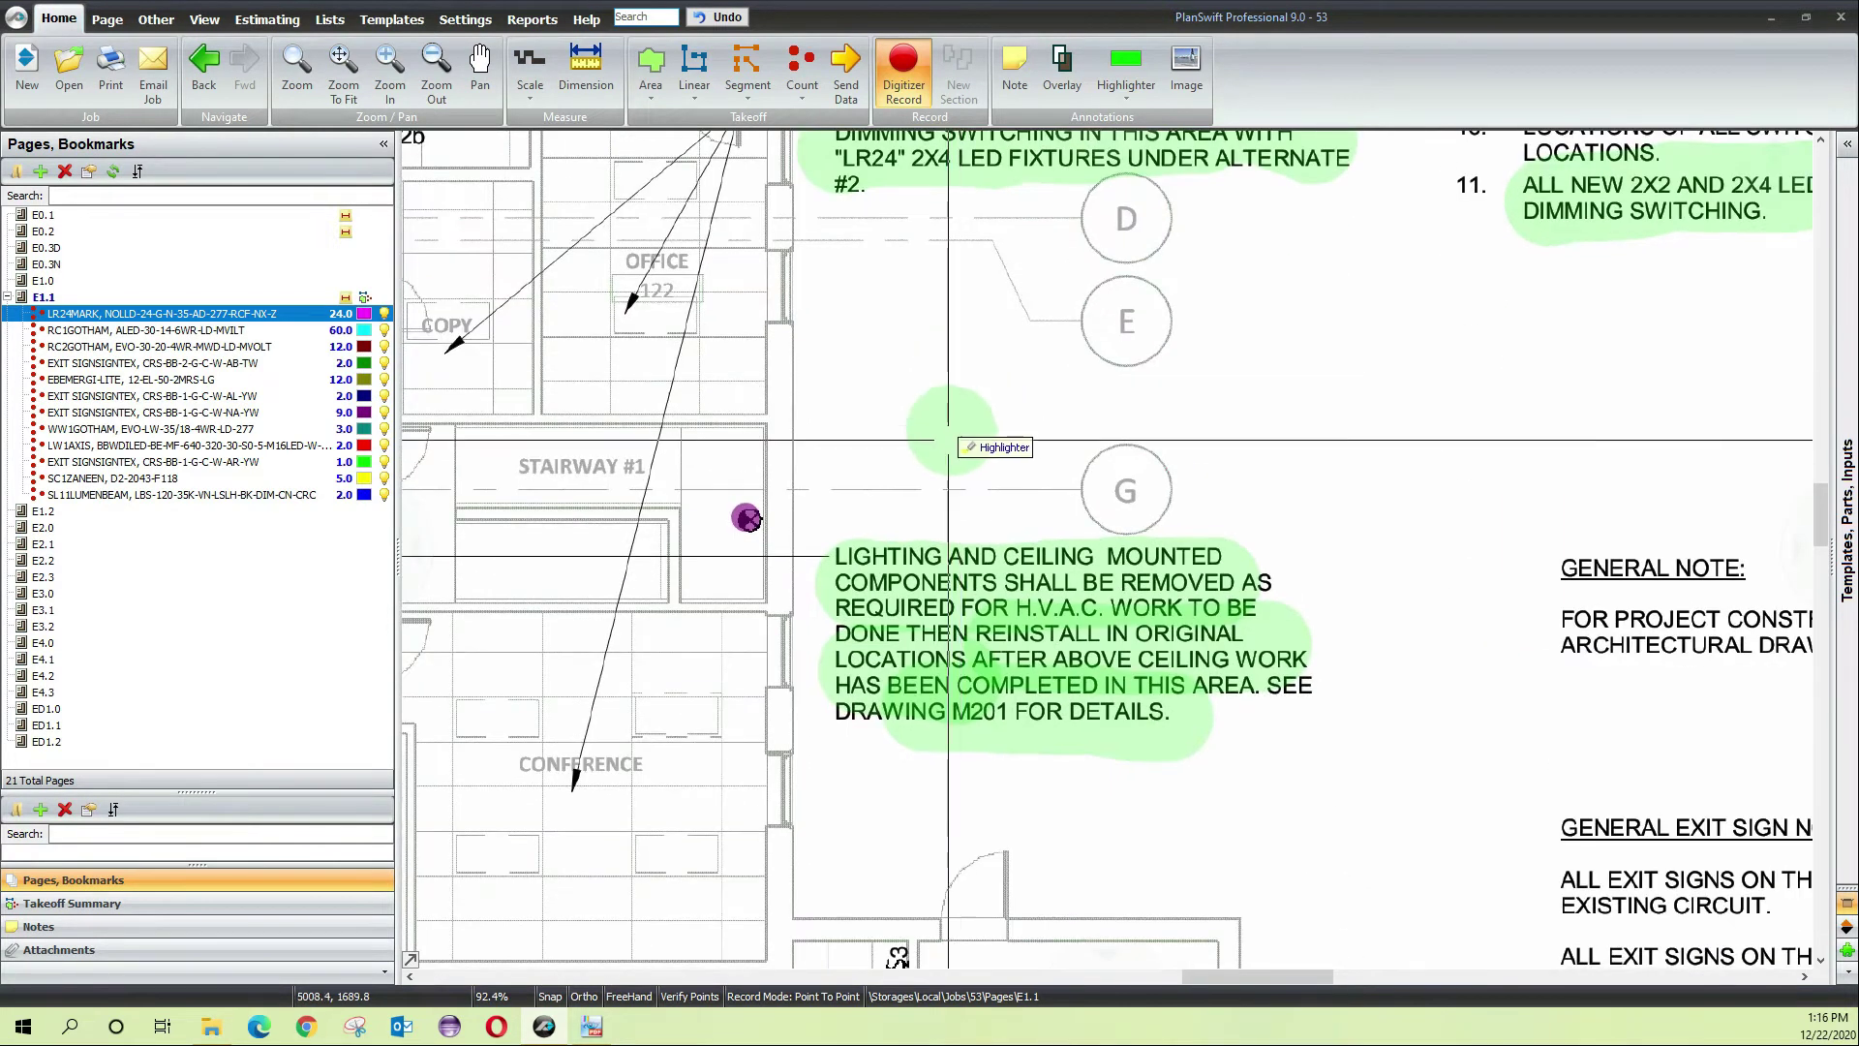
{"action": "left_click_drag", "start_coordinate": [622, 636], "coordinate": [1432, 599]}
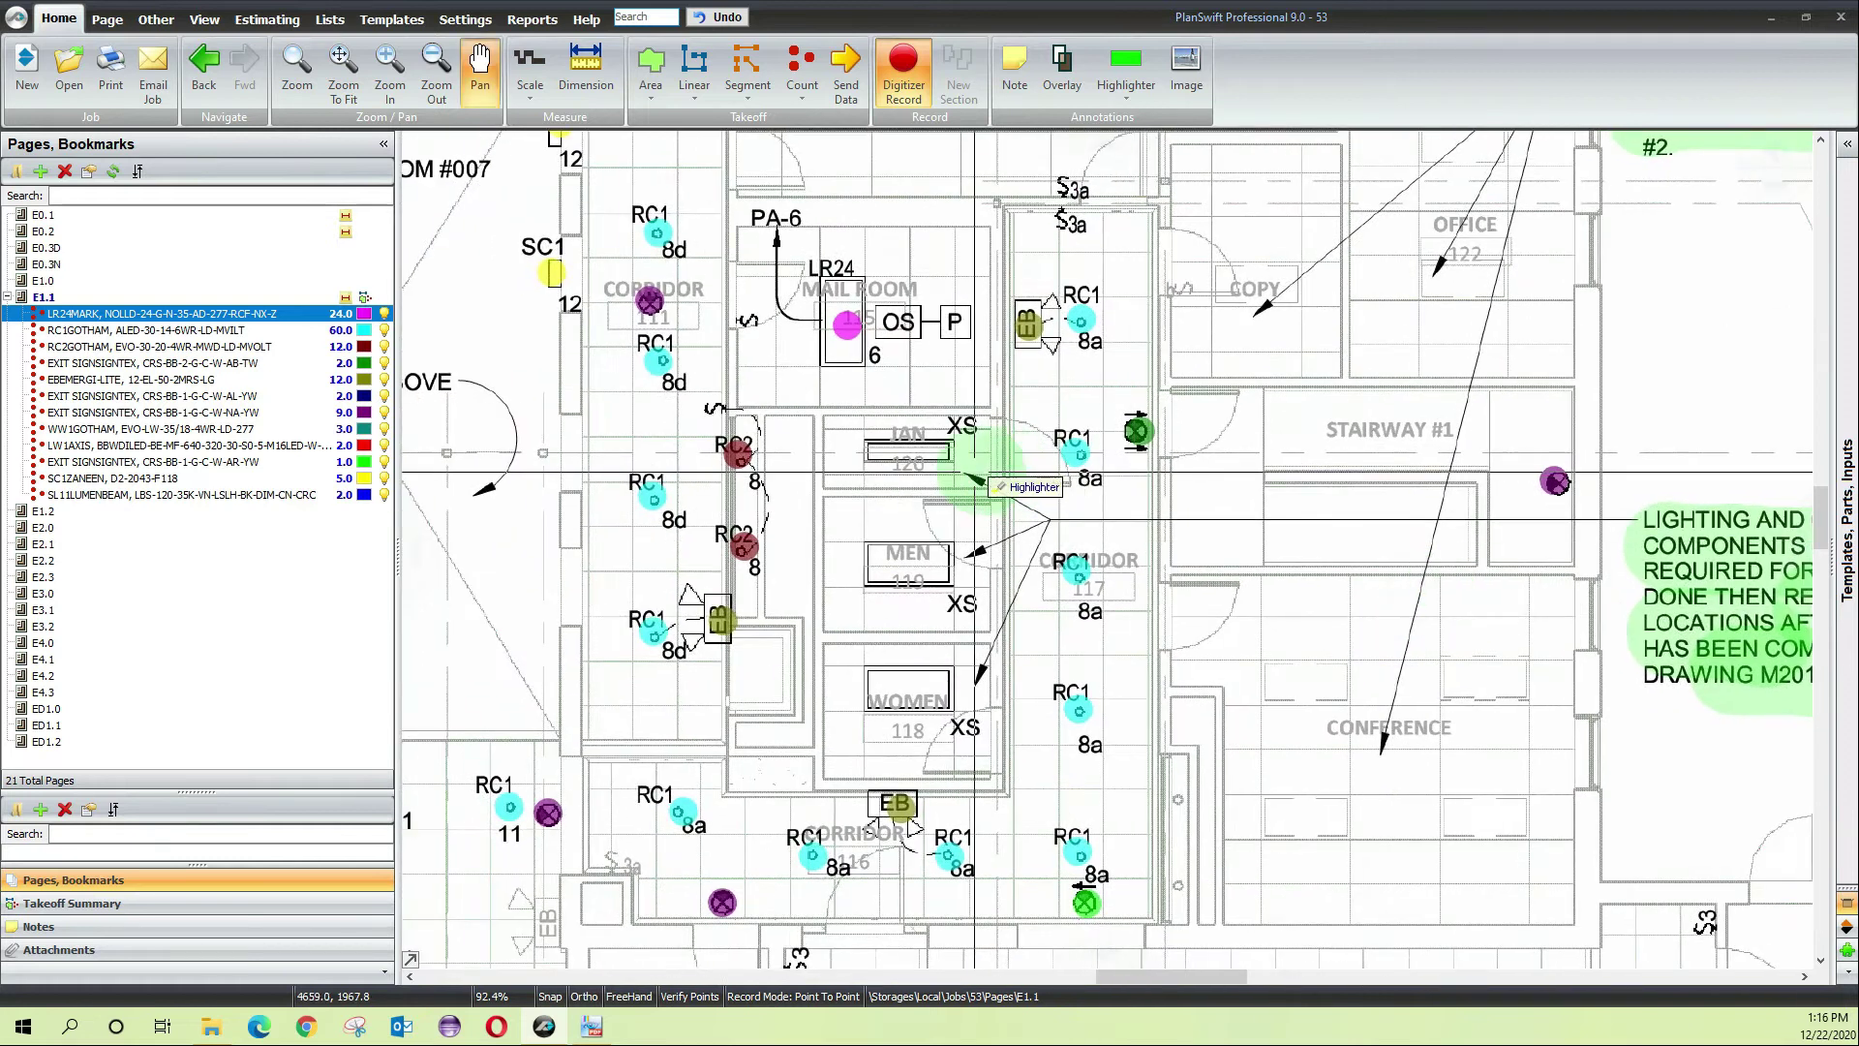
{"action": "left_click_drag", "start_coordinate": [1254, 648], "coordinate": [422, 675]}
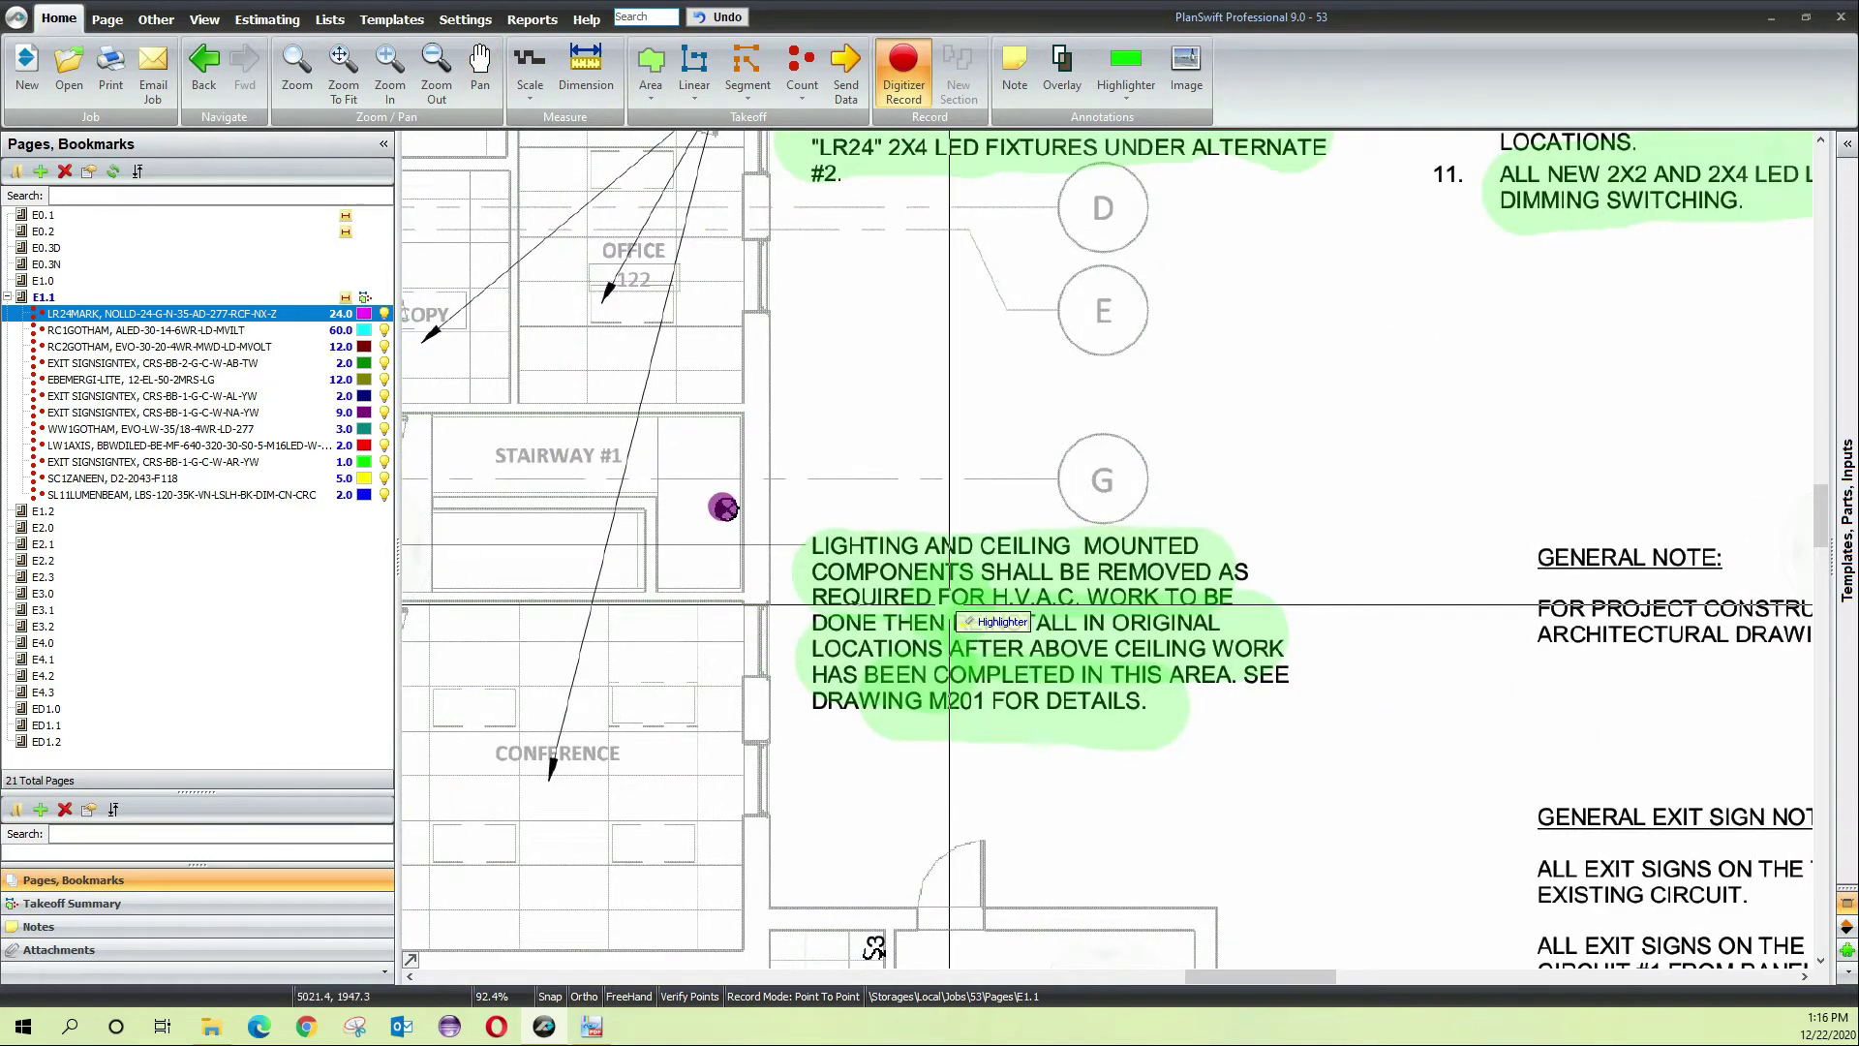
{"action": "scroll", "coordinate": [952, 606], "scroll_direction": "up", "scroll_amount": 2}
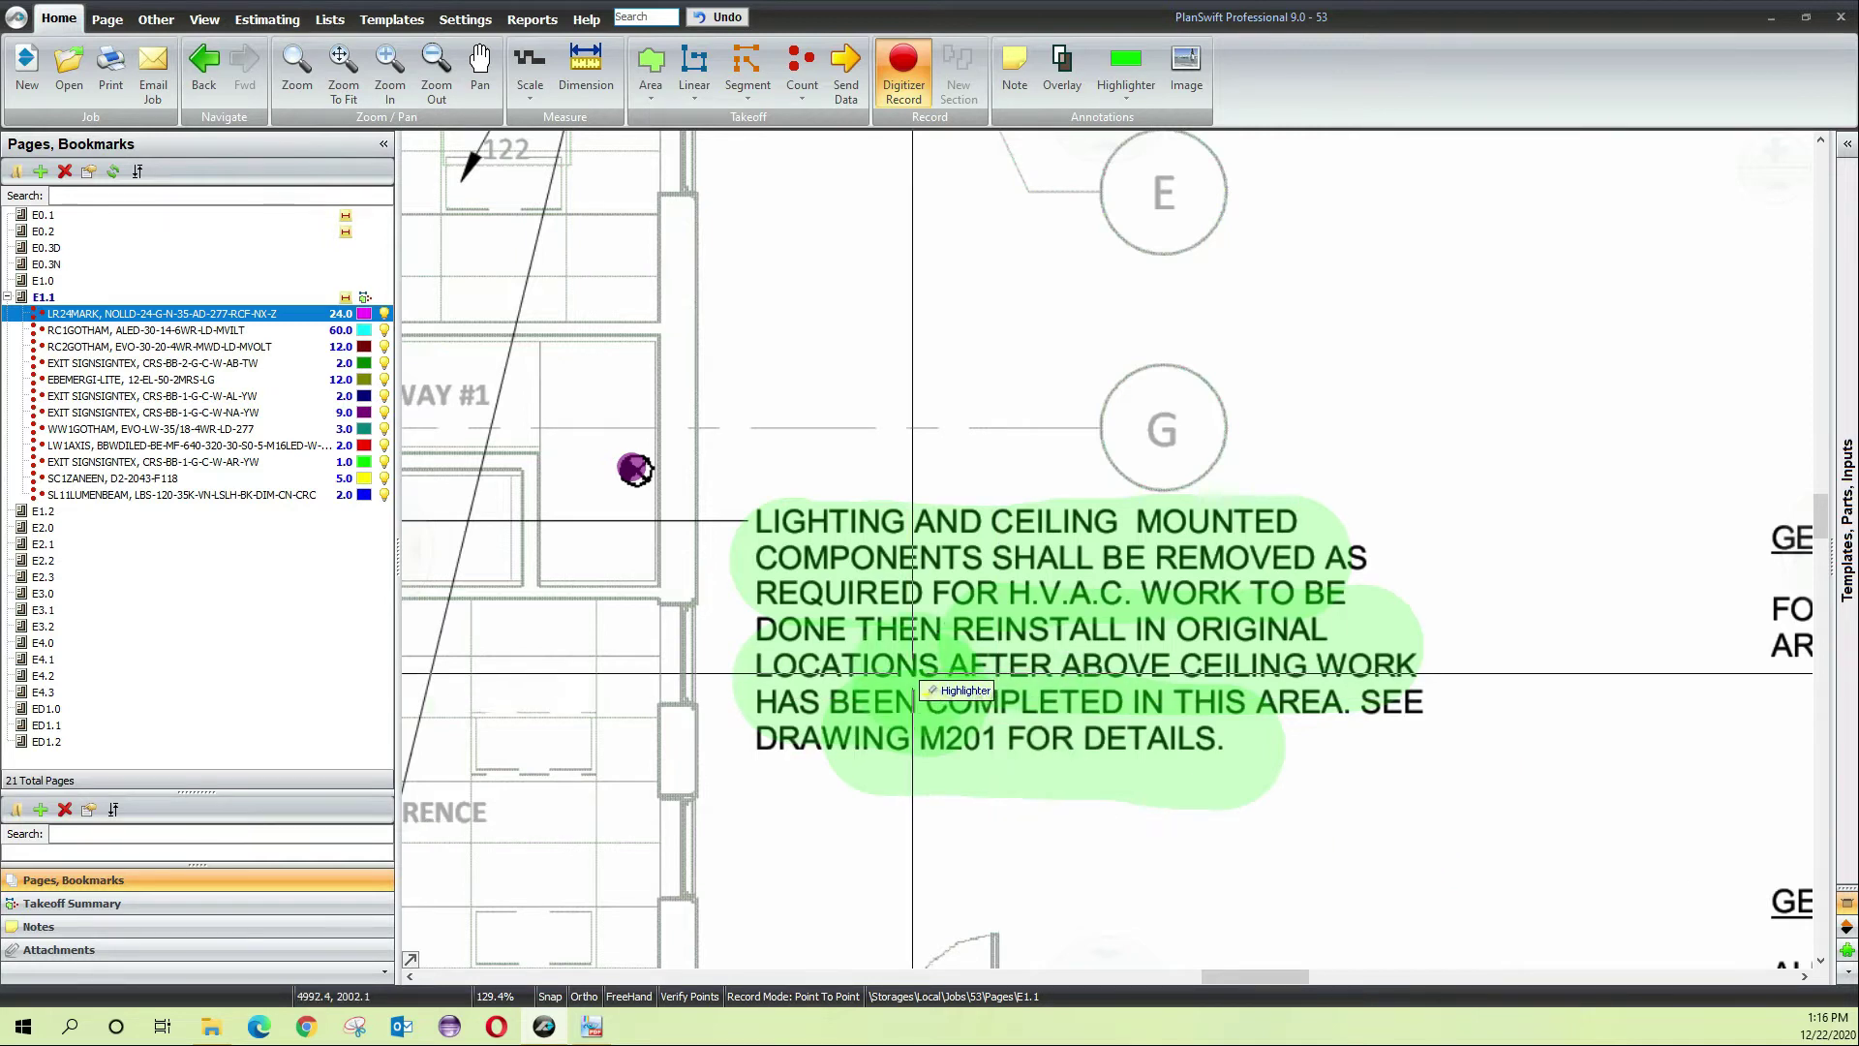
{"action": "scroll", "coordinate": [545, 715], "scroll_direction": "down", "scroll_amount": 5}
{"action": "scroll", "coordinate": [545, 715], "scroll_direction": "up", "scroll_amount": 5}
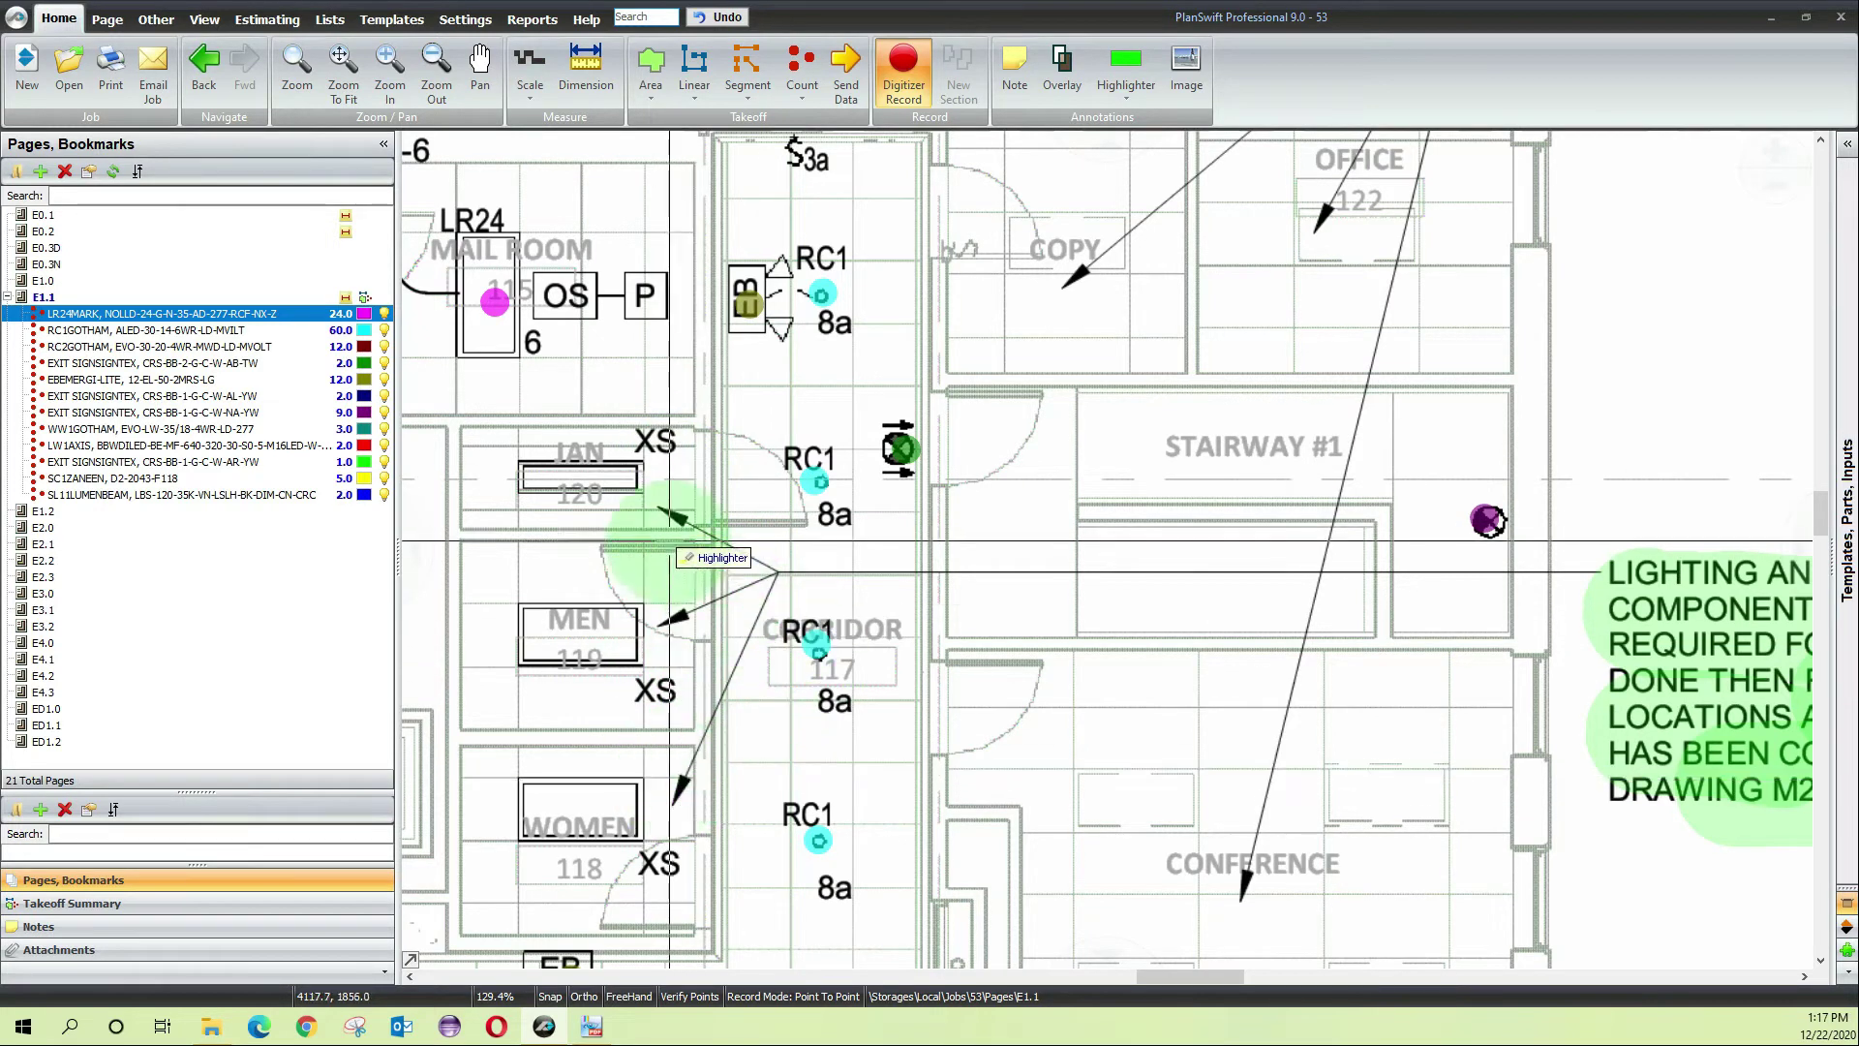
{"action": "scroll", "coordinate": [847, 634], "scroll_direction": "down", "scroll_amount": 5}
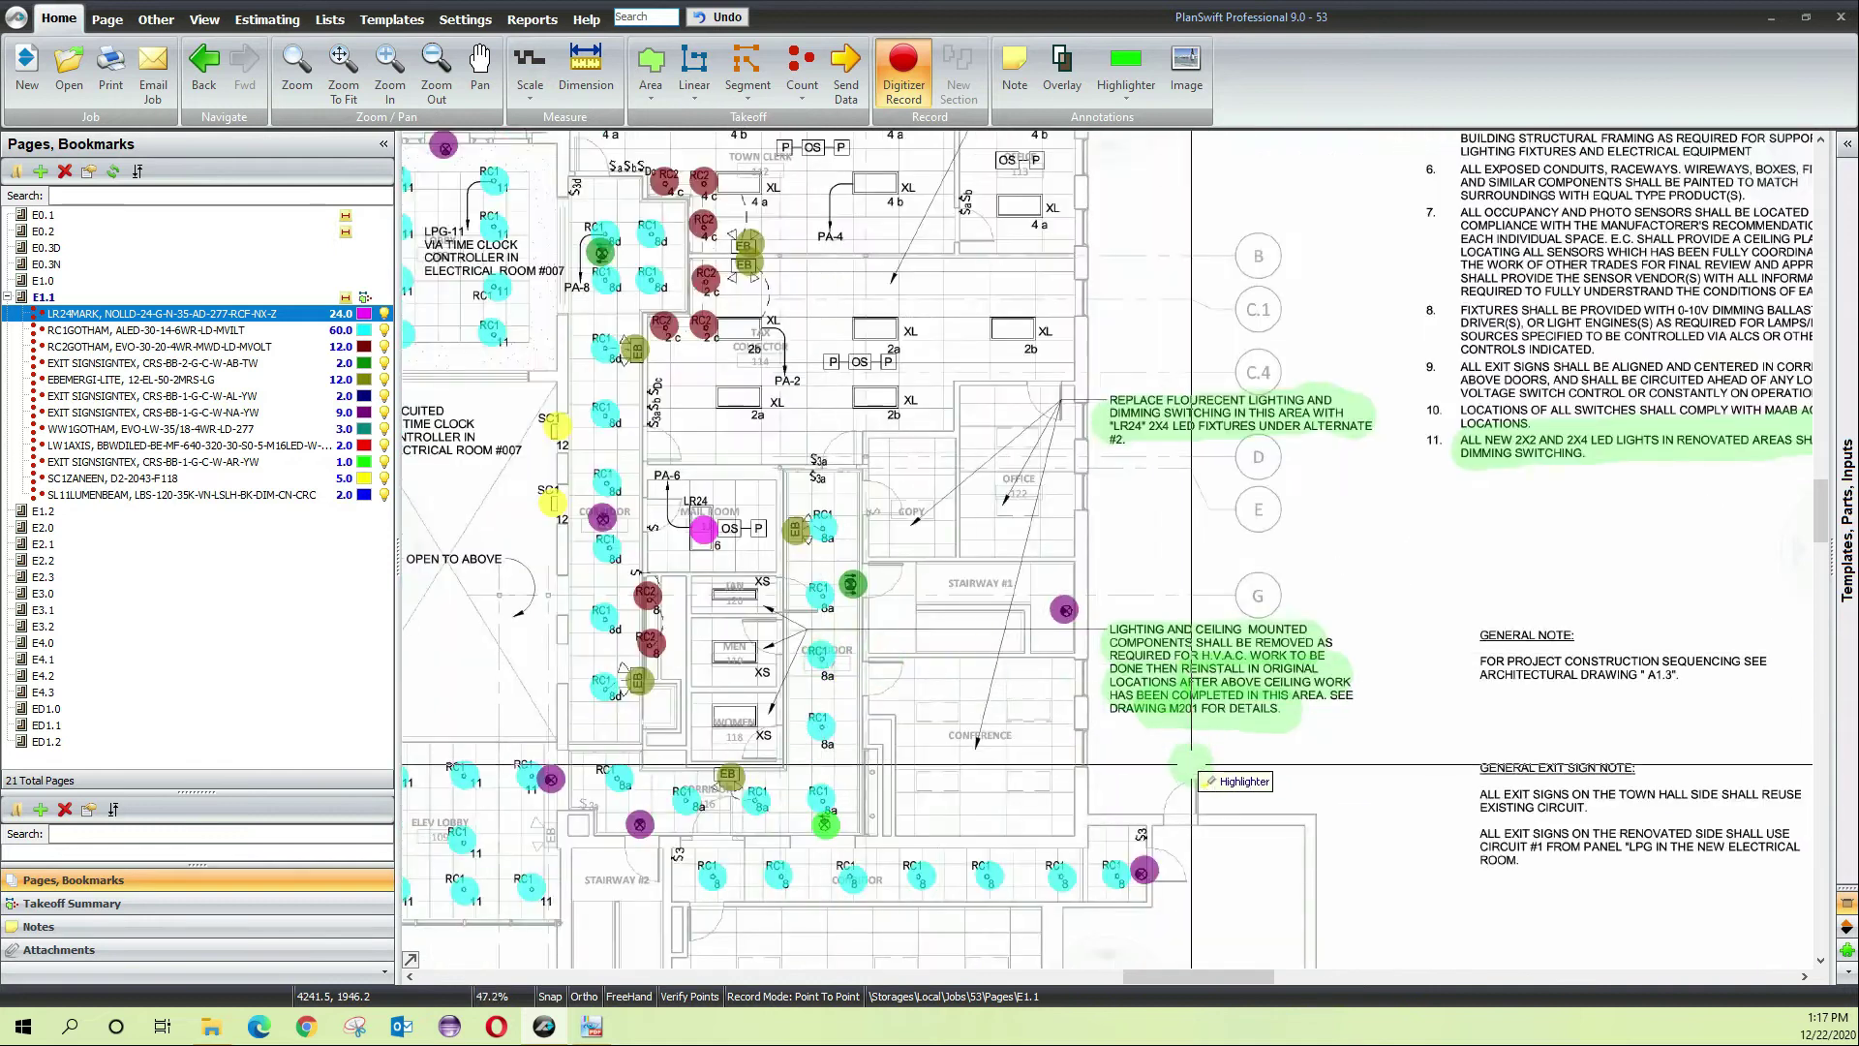
Read the highlighted Alternate #2 note on LR24 fixtures and dimming switching beside the Assessor area
{"action": "left_click_drag", "start_coordinate": [1191, 765], "coordinate": [1227, 498]}
{"action": "left_click_drag", "start_coordinate": [1158, 838], "coordinate": [1033, 684]}
{"action": "scroll", "coordinate": [998, 724], "scroll_direction": "up", "scroll_amount": 2}
{"action": "left_click_drag", "start_coordinate": [799, 758], "coordinate": [356, 781]}
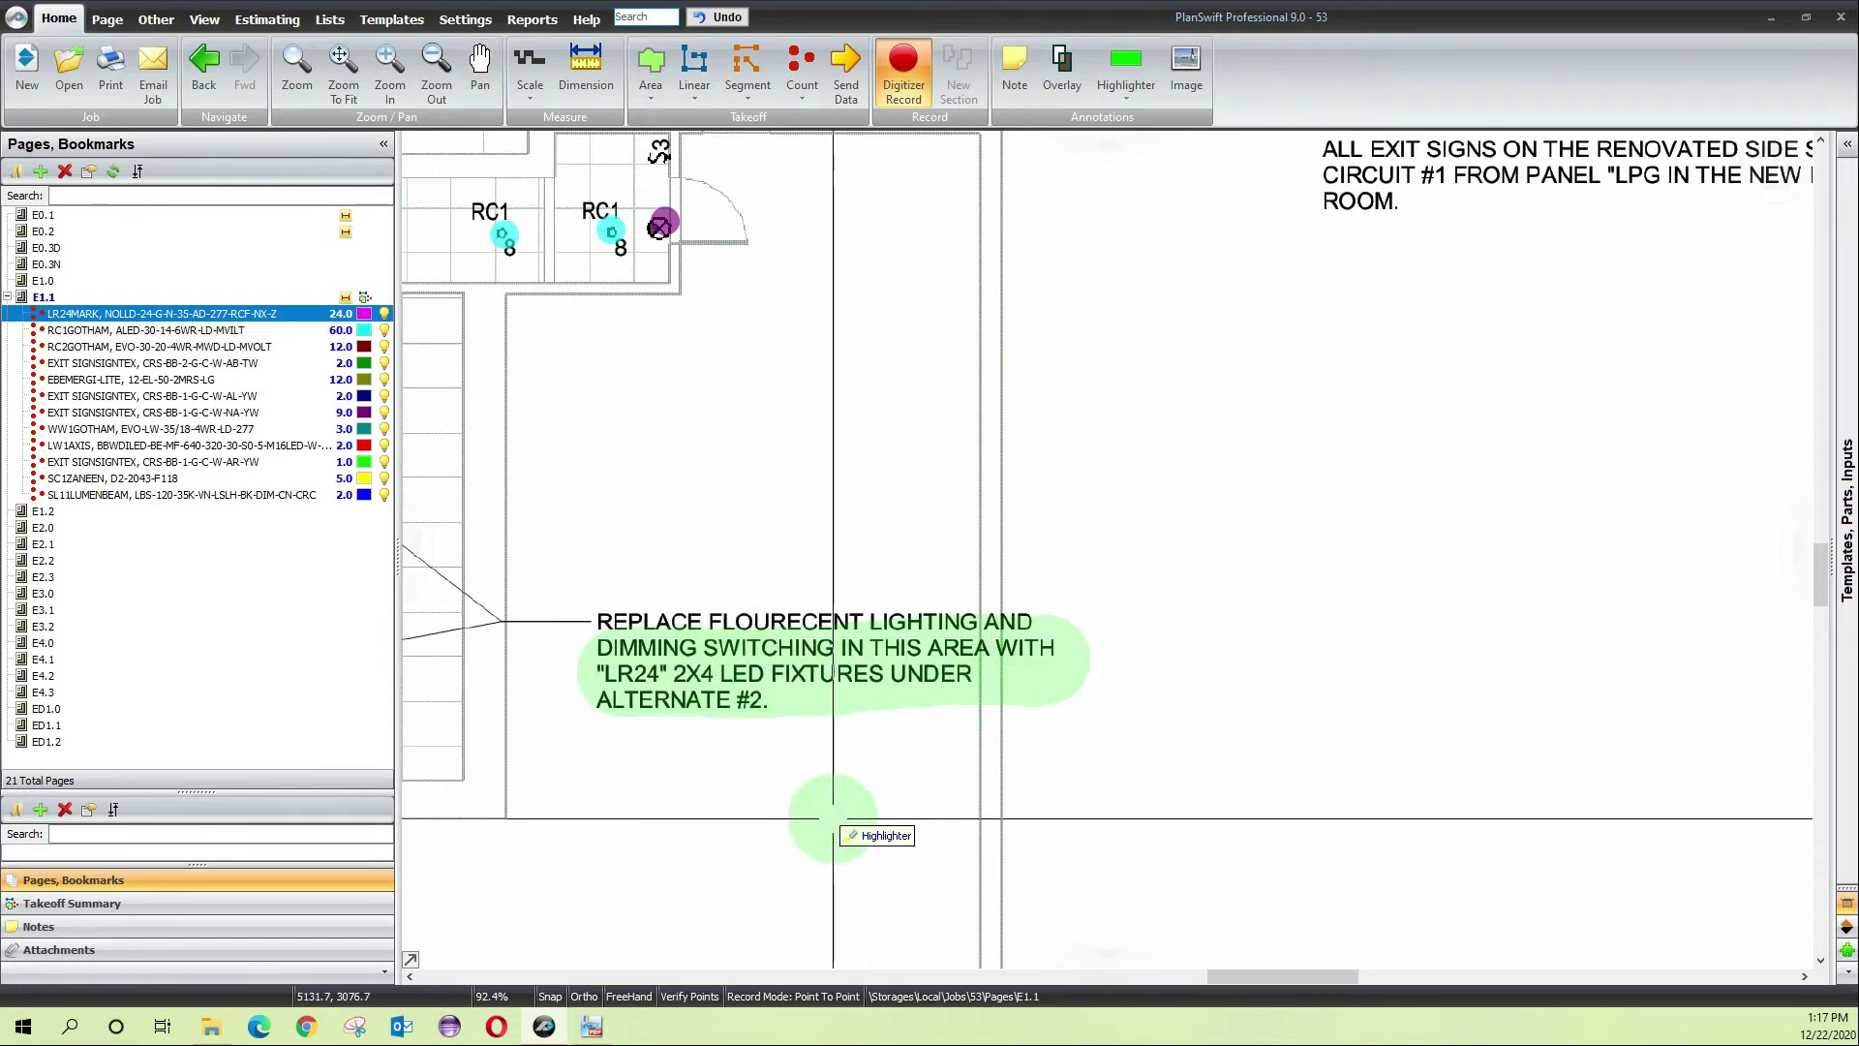
{"action": "scroll", "coordinate": [833, 819], "scroll_direction": "down", "scroll_amount": 4}
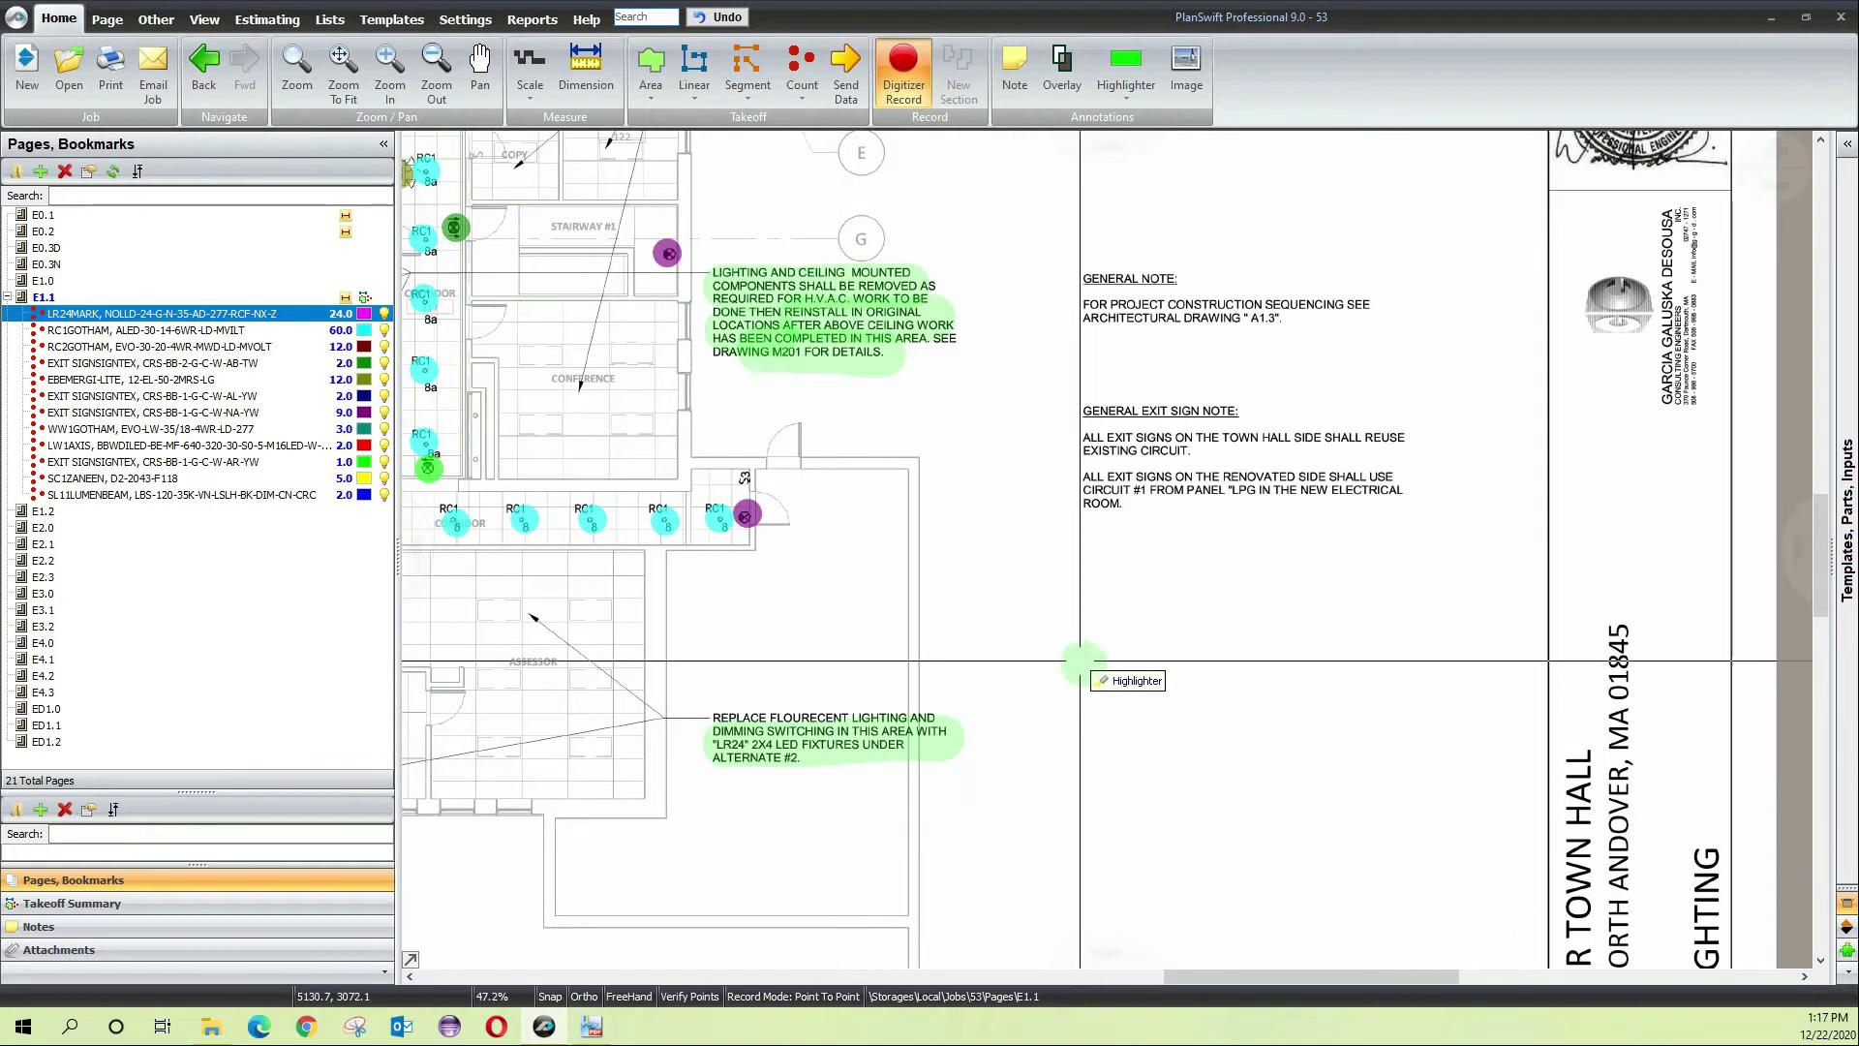
Read the highlighted notes on relocated exterior security lights and their timed clock controller along the outer wall of Community Development 104
{"action": "scroll", "coordinate": [969, 765], "scroll_direction": "down", "scroll_amount": 3}
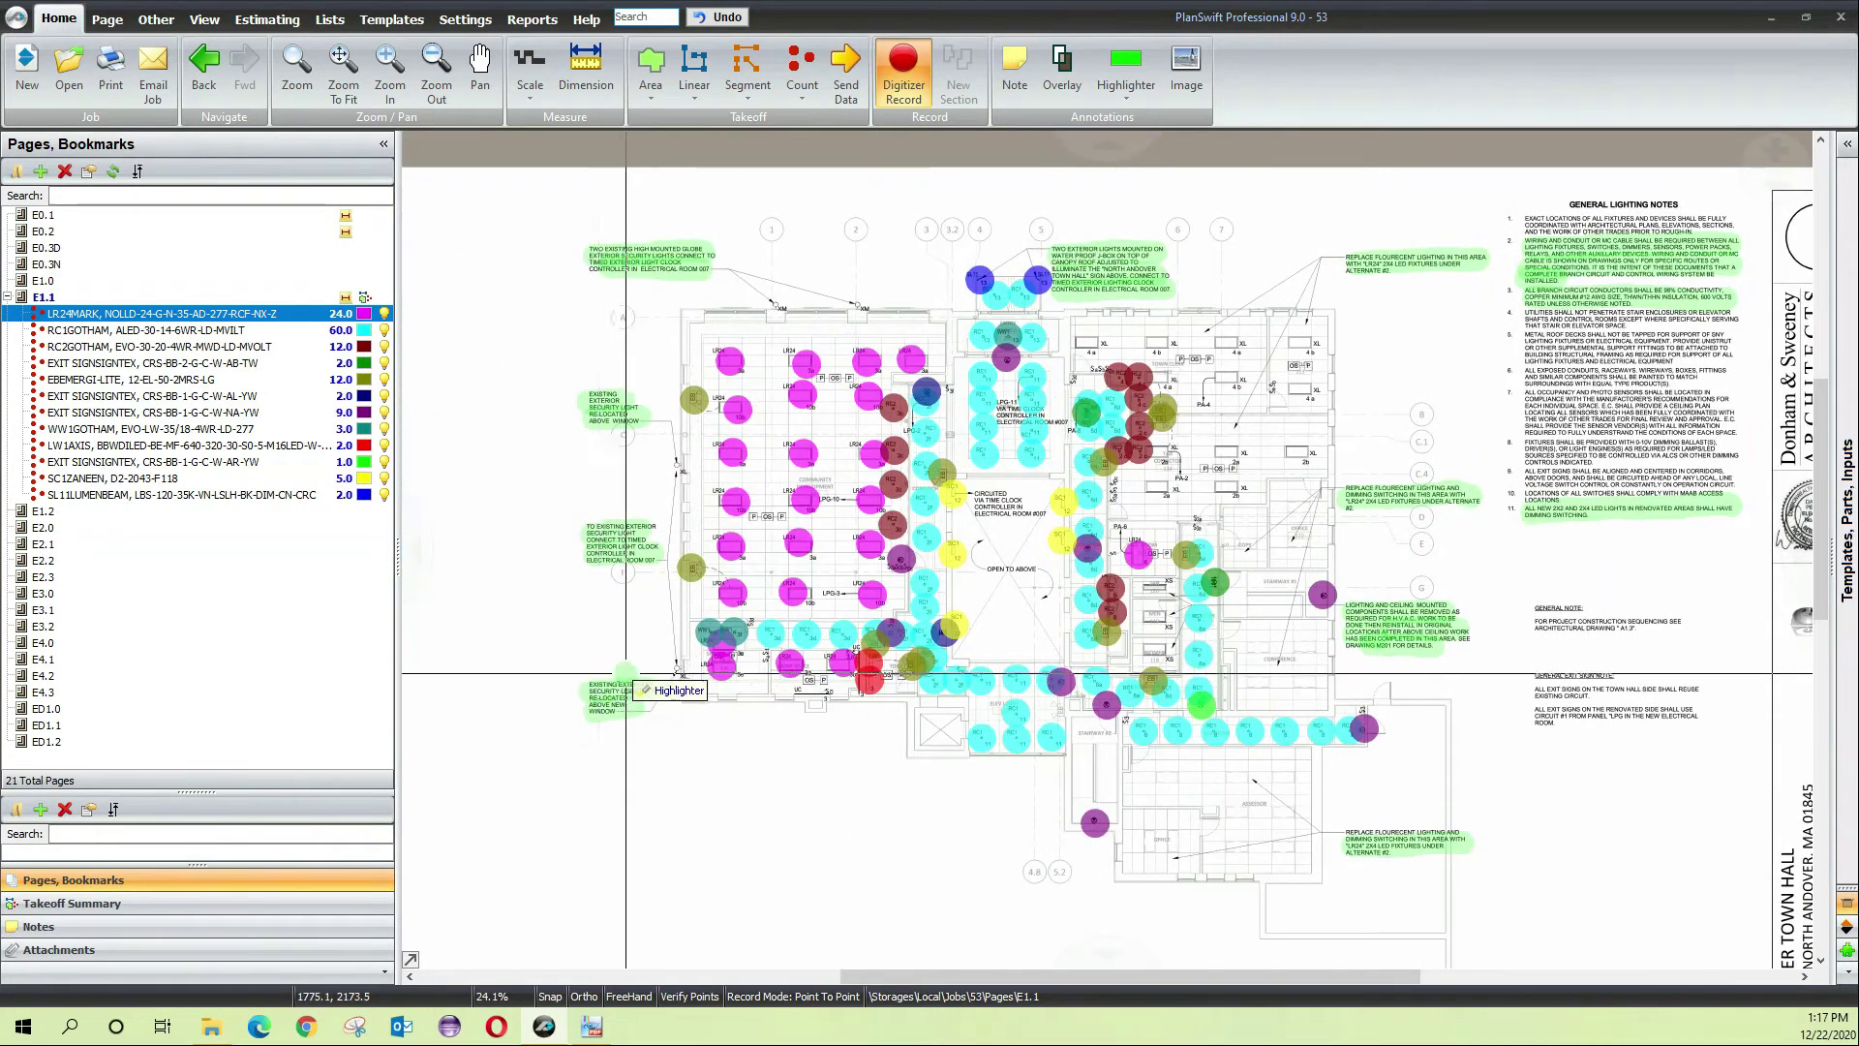
{"action": "scroll", "coordinate": [625, 741], "scroll_direction": "up", "scroll_amount": 3}
{"action": "scroll", "coordinate": [626, 741], "scroll_direction": "up", "scroll_amount": 3}
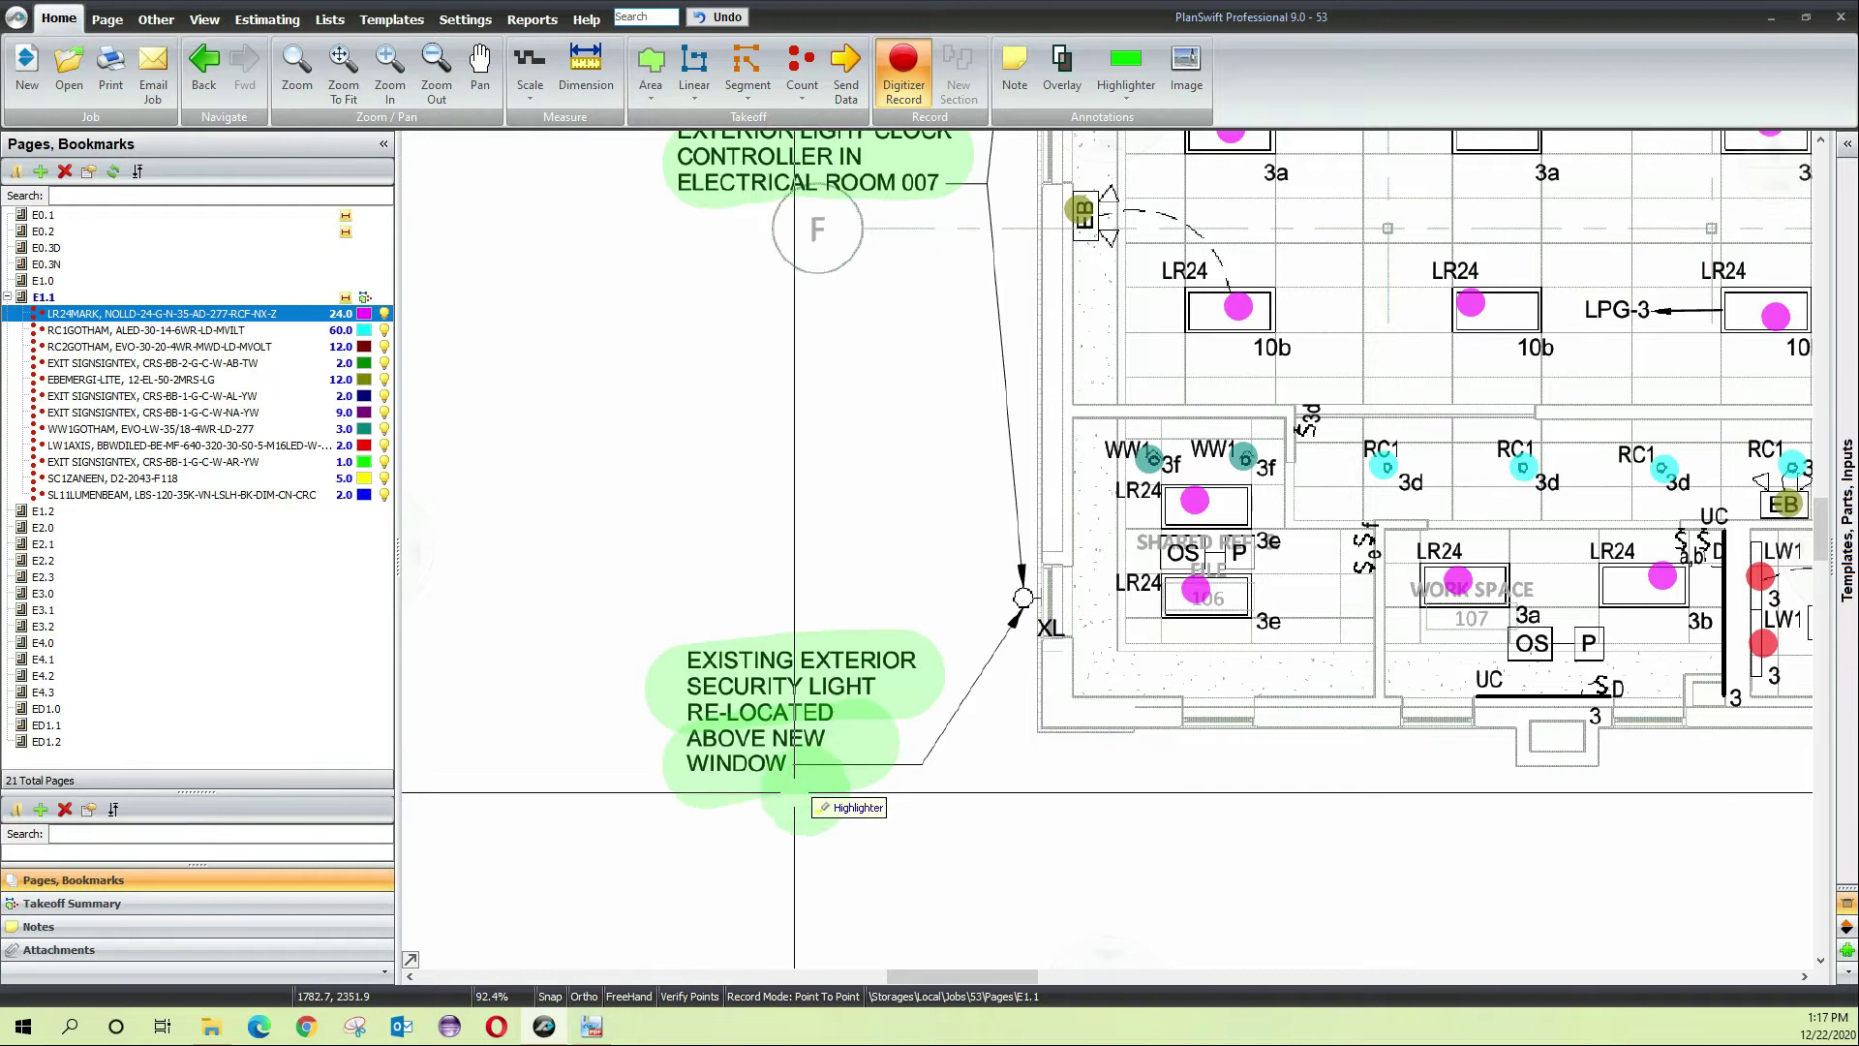
{"action": "left_click_drag", "start_coordinate": [857, 536], "coordinate": [852, 830]}
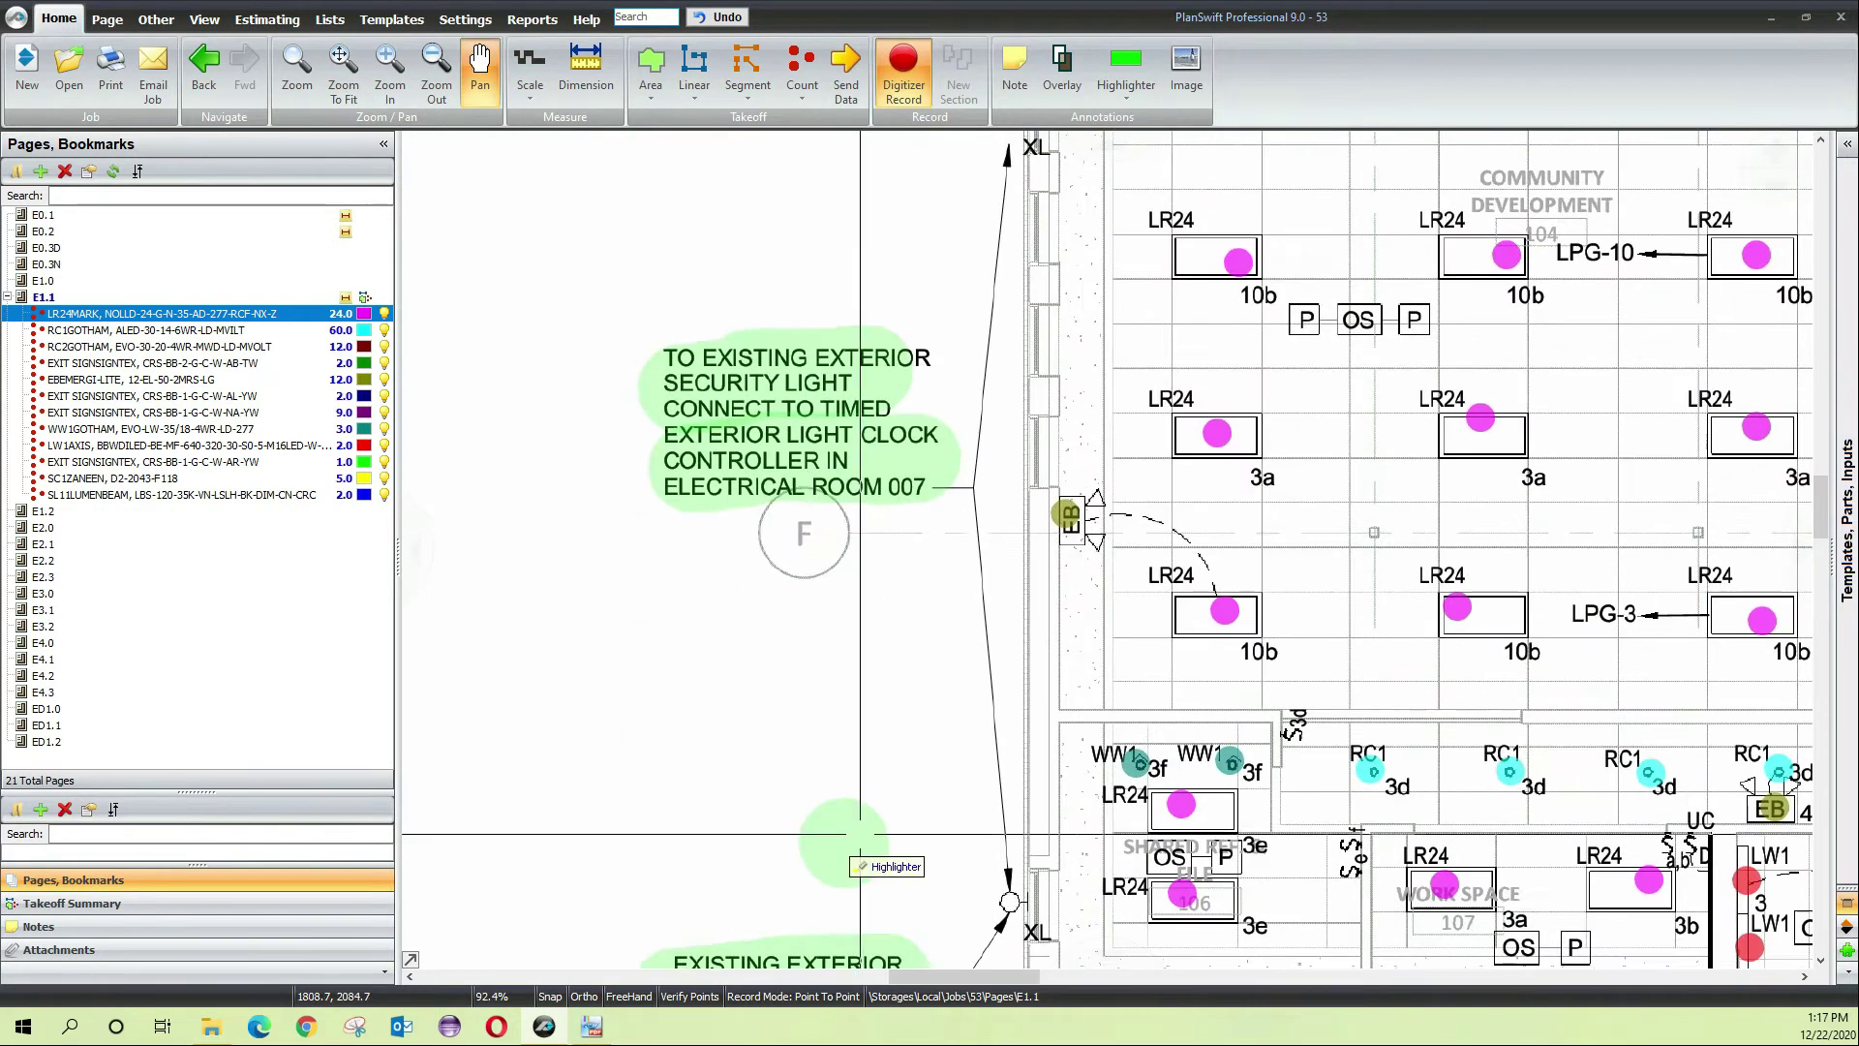
{"action": "left_click_drag", "start_coordinate": [981, 193], "coordinate": [954, 788]}
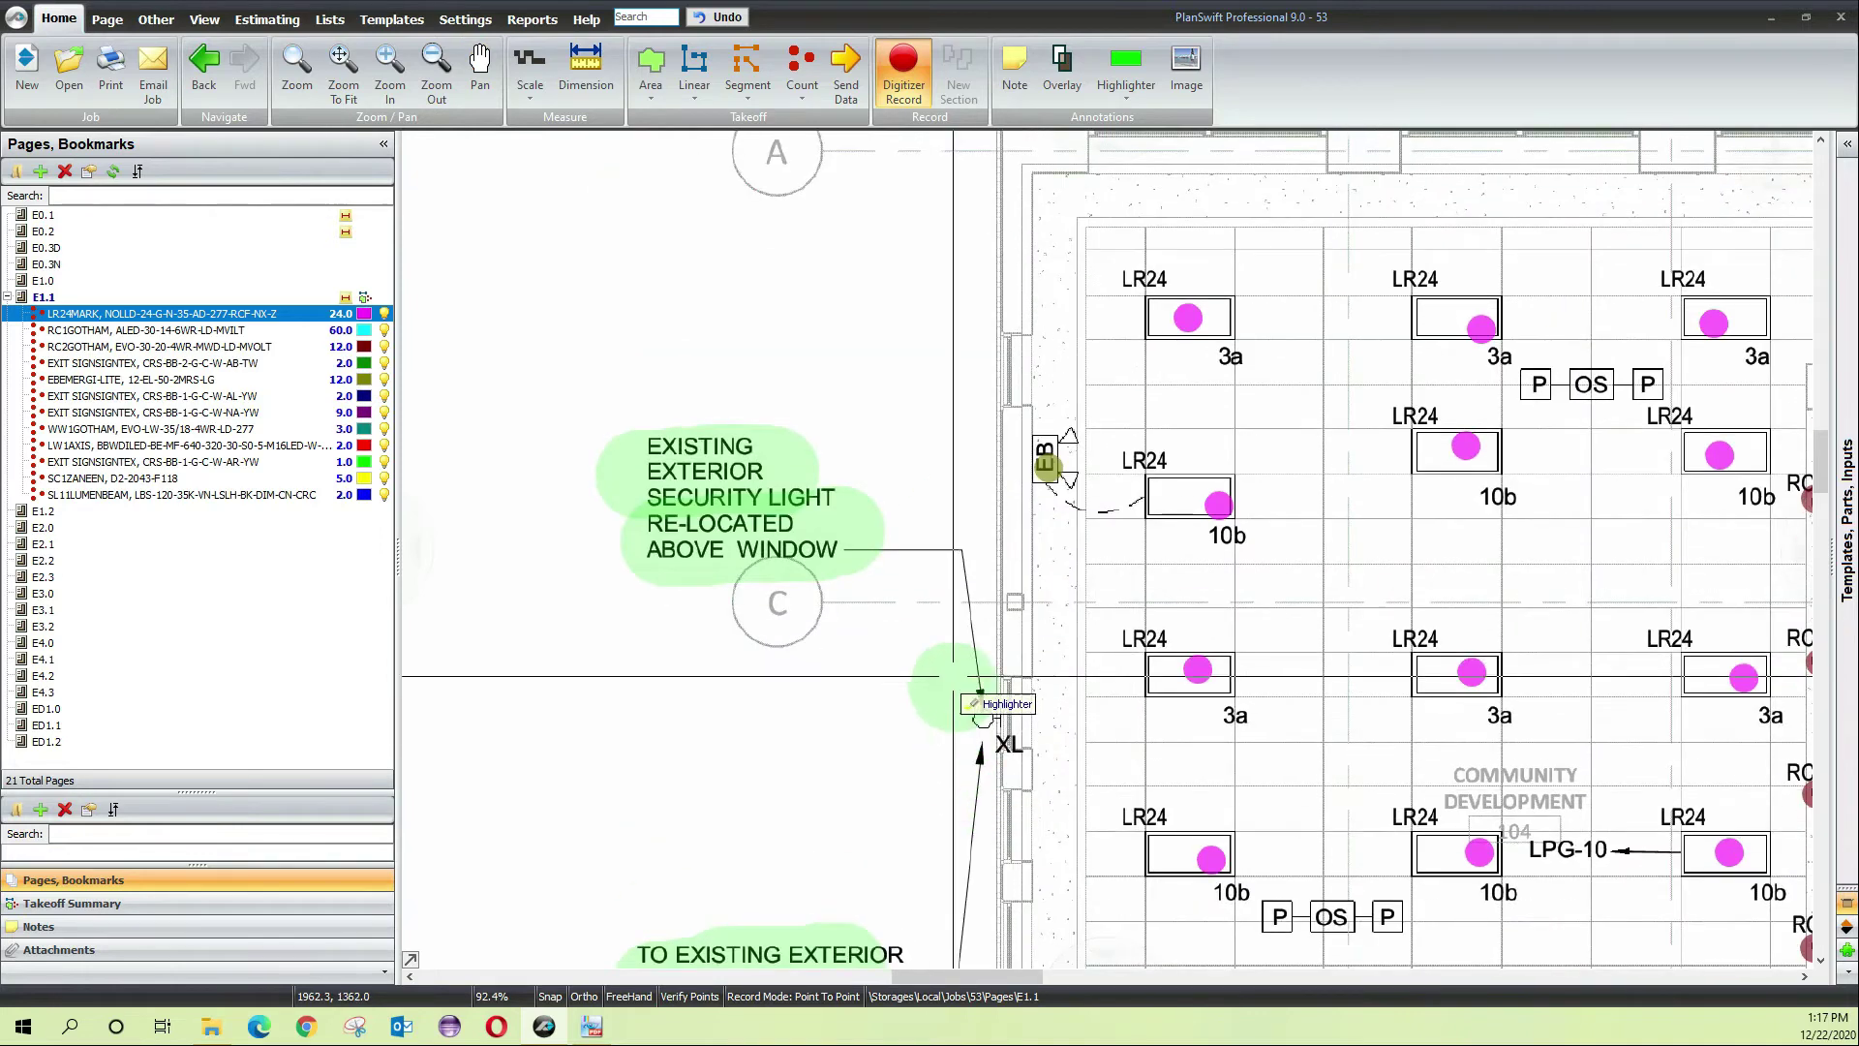
Examine the occupancy sensor, power pack and switch symbols in Community Development 104, Corridor 103 and the Toilet 108 area
{"action": "left_click_drag", "start_coordinate": [1604, 388], "coordinate": [997, 436]}
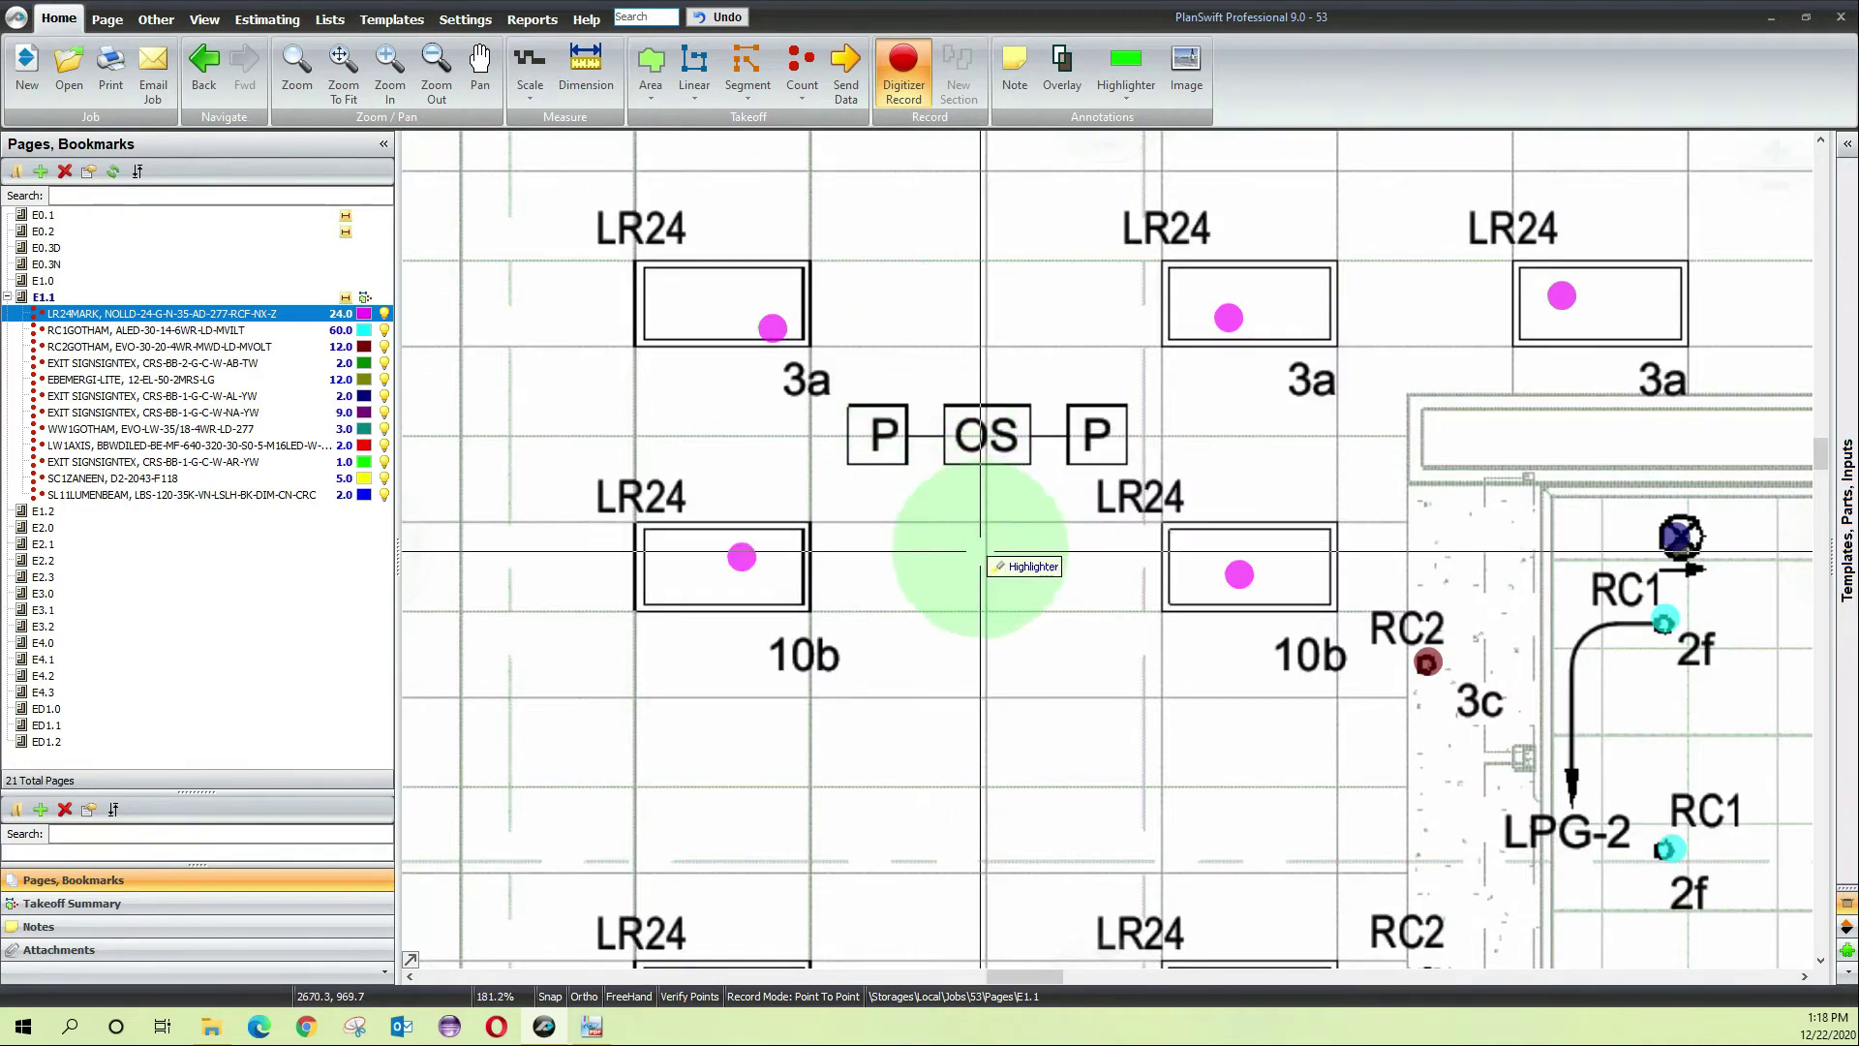
{"action": "left_click_drag", "start_coordinate": [1330, 693], "coordinate": [1065, 660]}
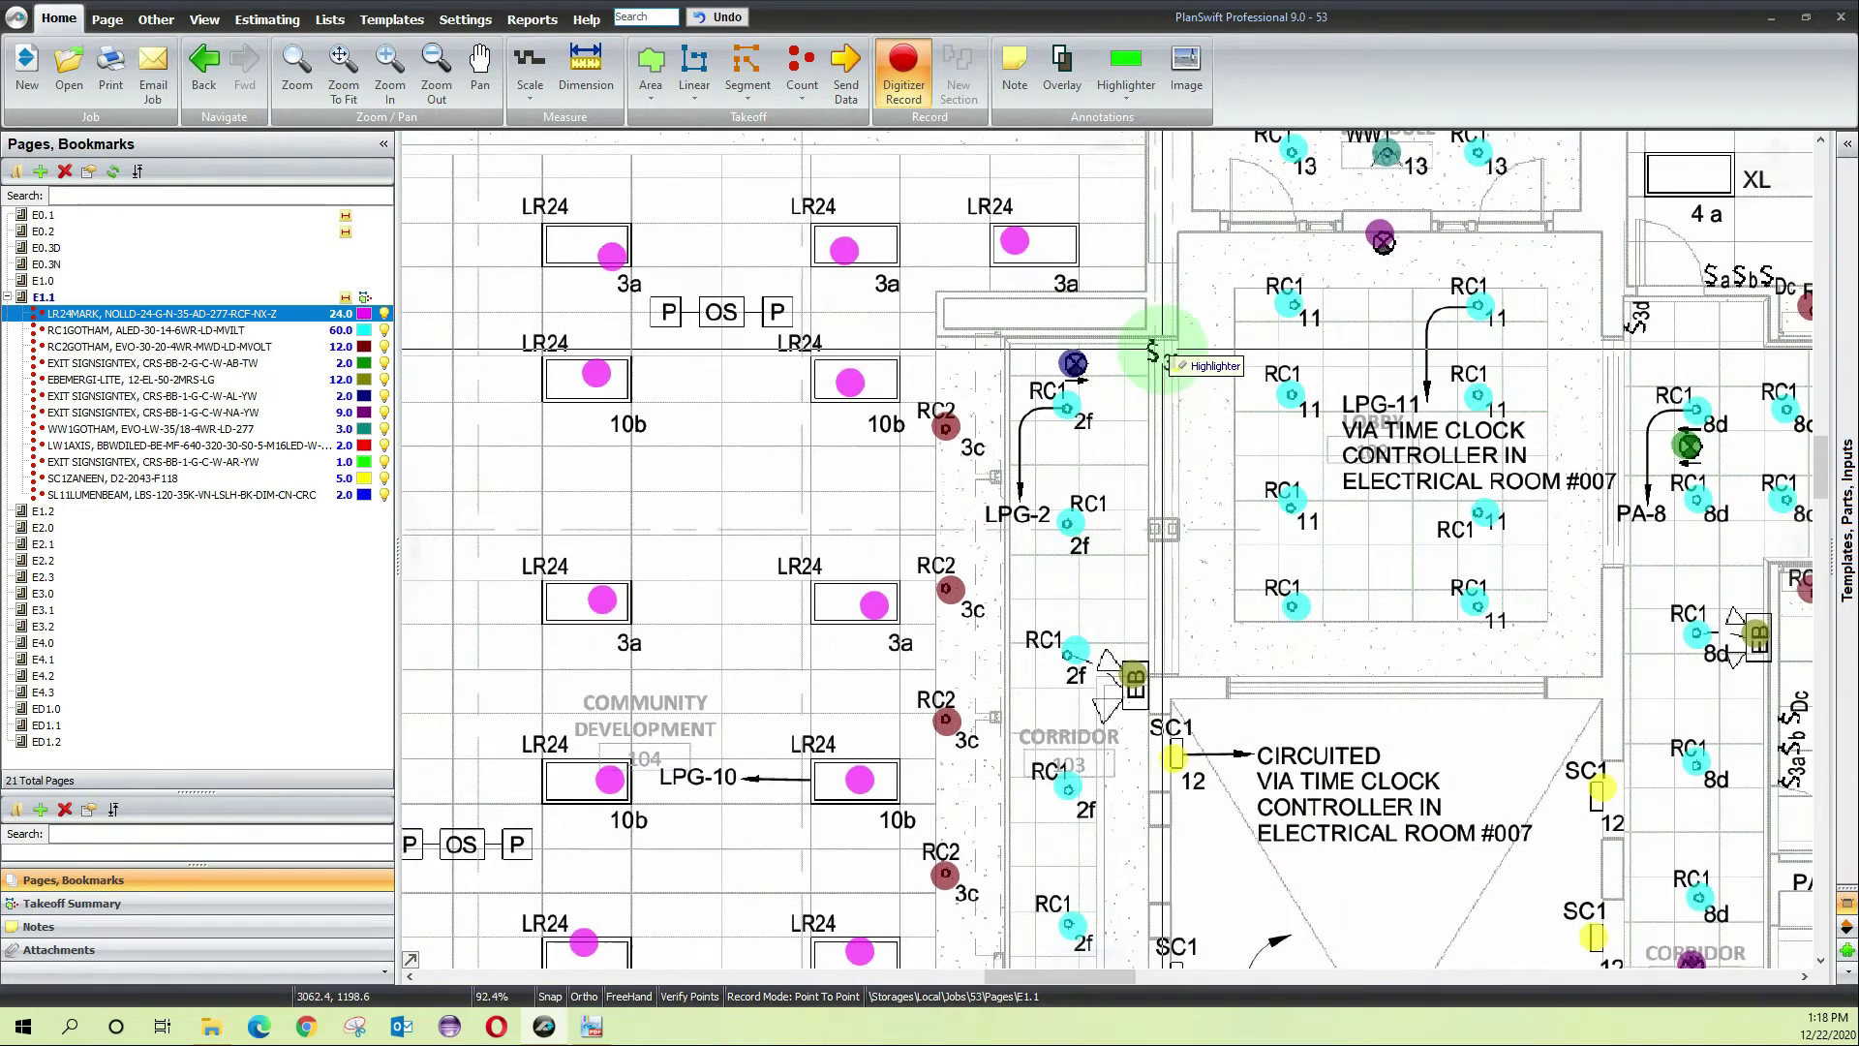
{"action": "scroll", "coordinate": [1174, 352], "scroll_direction": "up", "scroll_amount": 2}
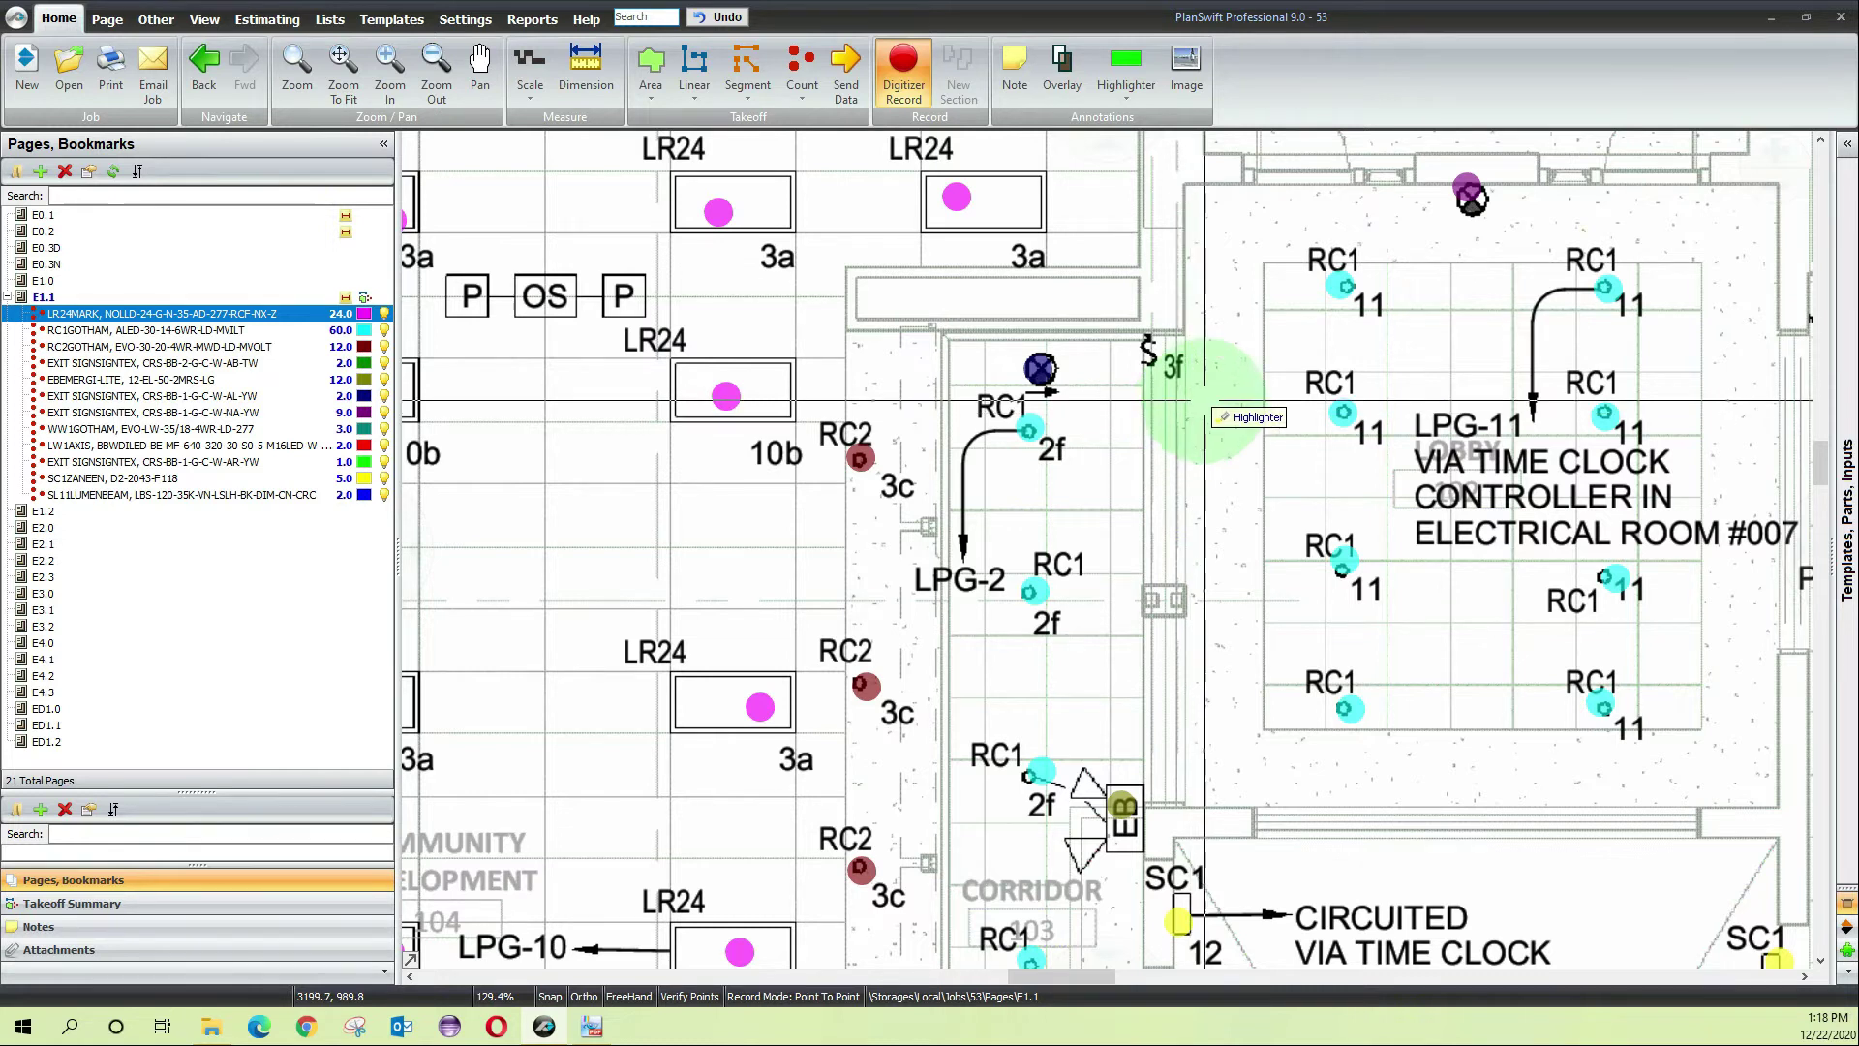
{"action": "scroll", "coordinate": [510, 311], "scroll_direction": "up", "scroll_amount": 3}
{"action": "scroll", "coordinate": [510, 311], "scroll_direction": "down", "scroll_amount": 3}
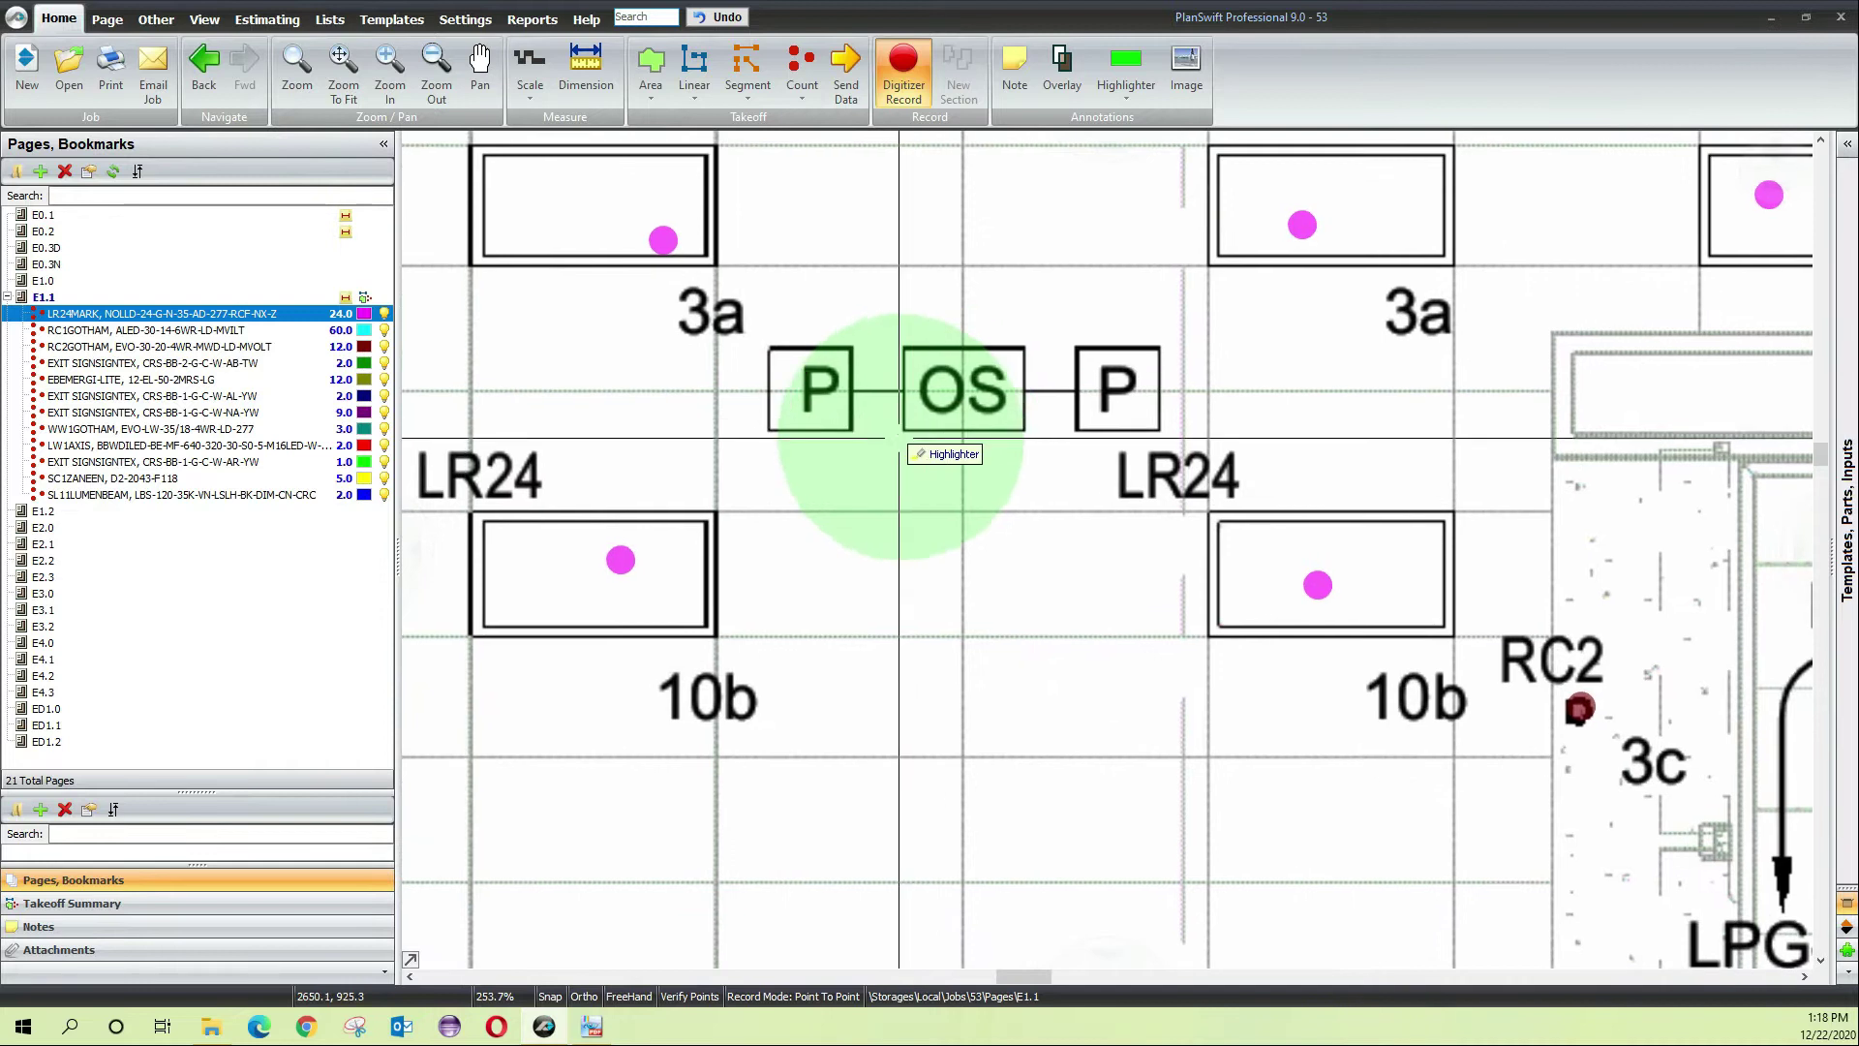
{"action": "scroll", "coordinate": [1148, 392], "scroll_direction": "right", "scroll_amount": 3}
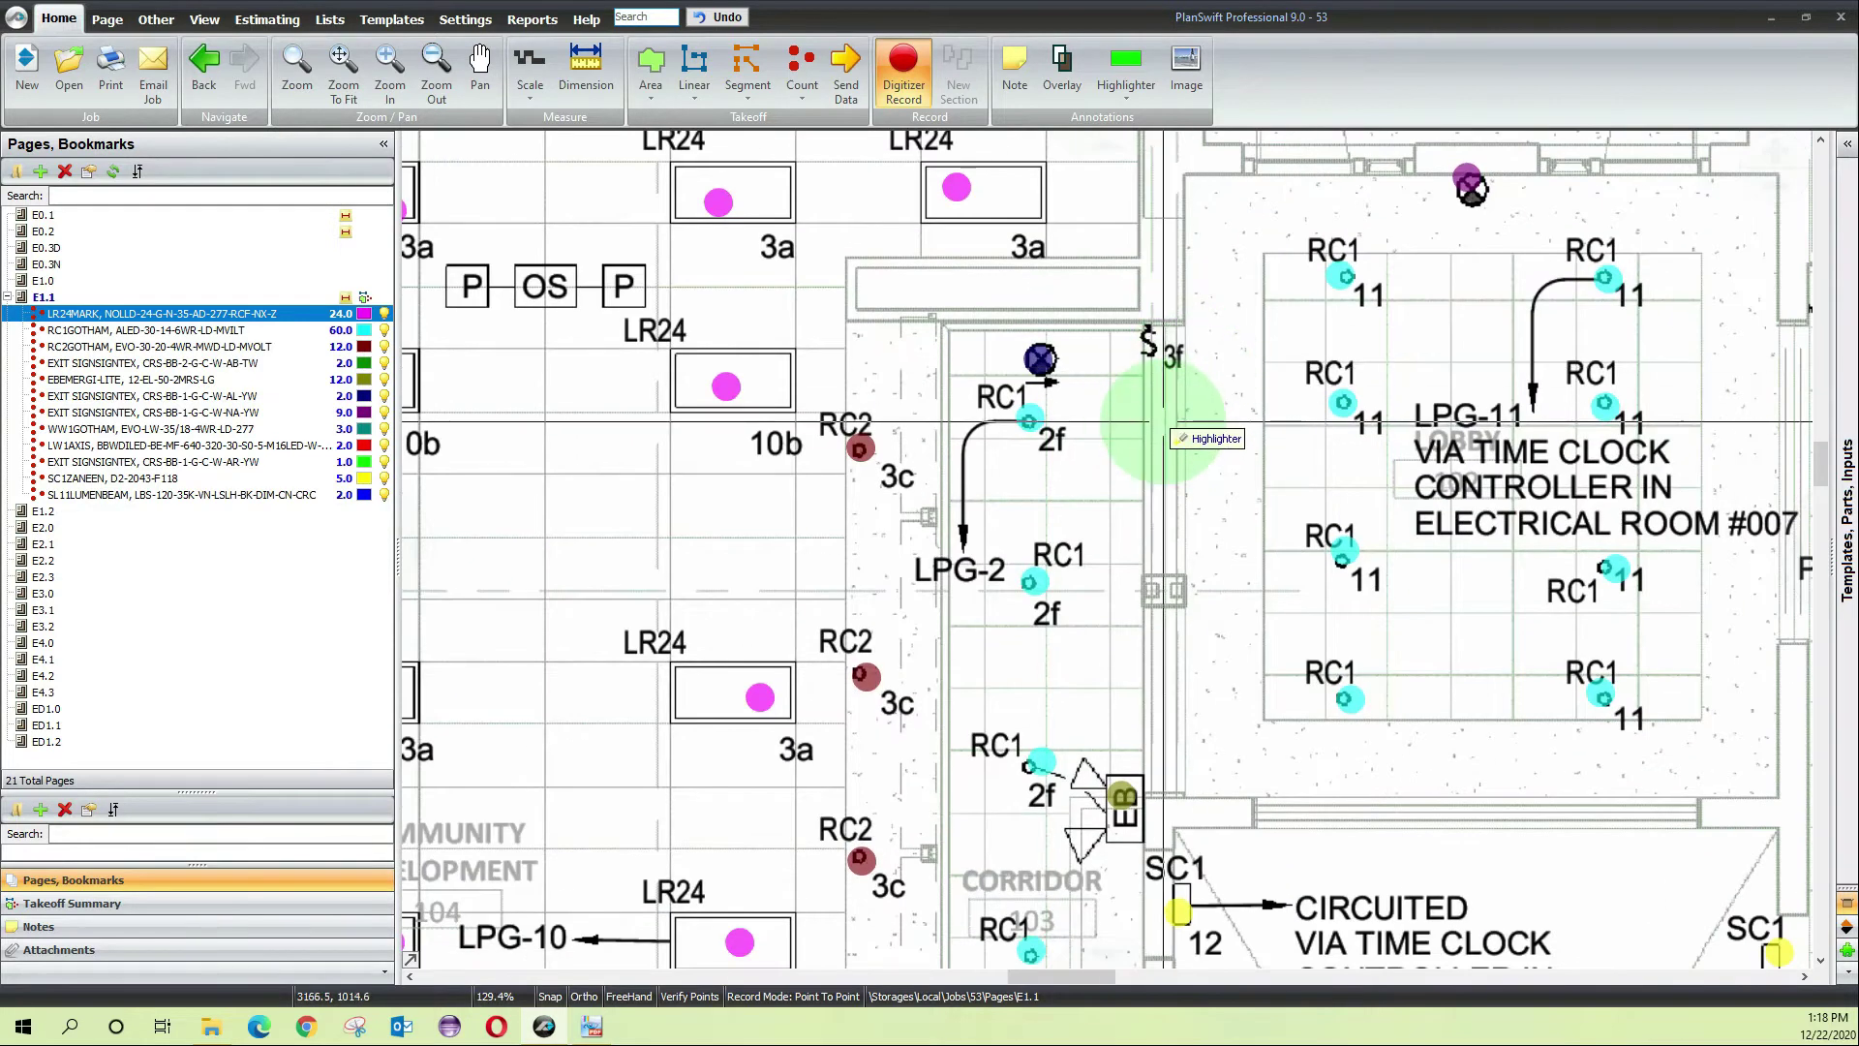
{"action": "scroll", "coordinate": [1163, 422], "scroll_direction": "up", "scroll_amount": 3}
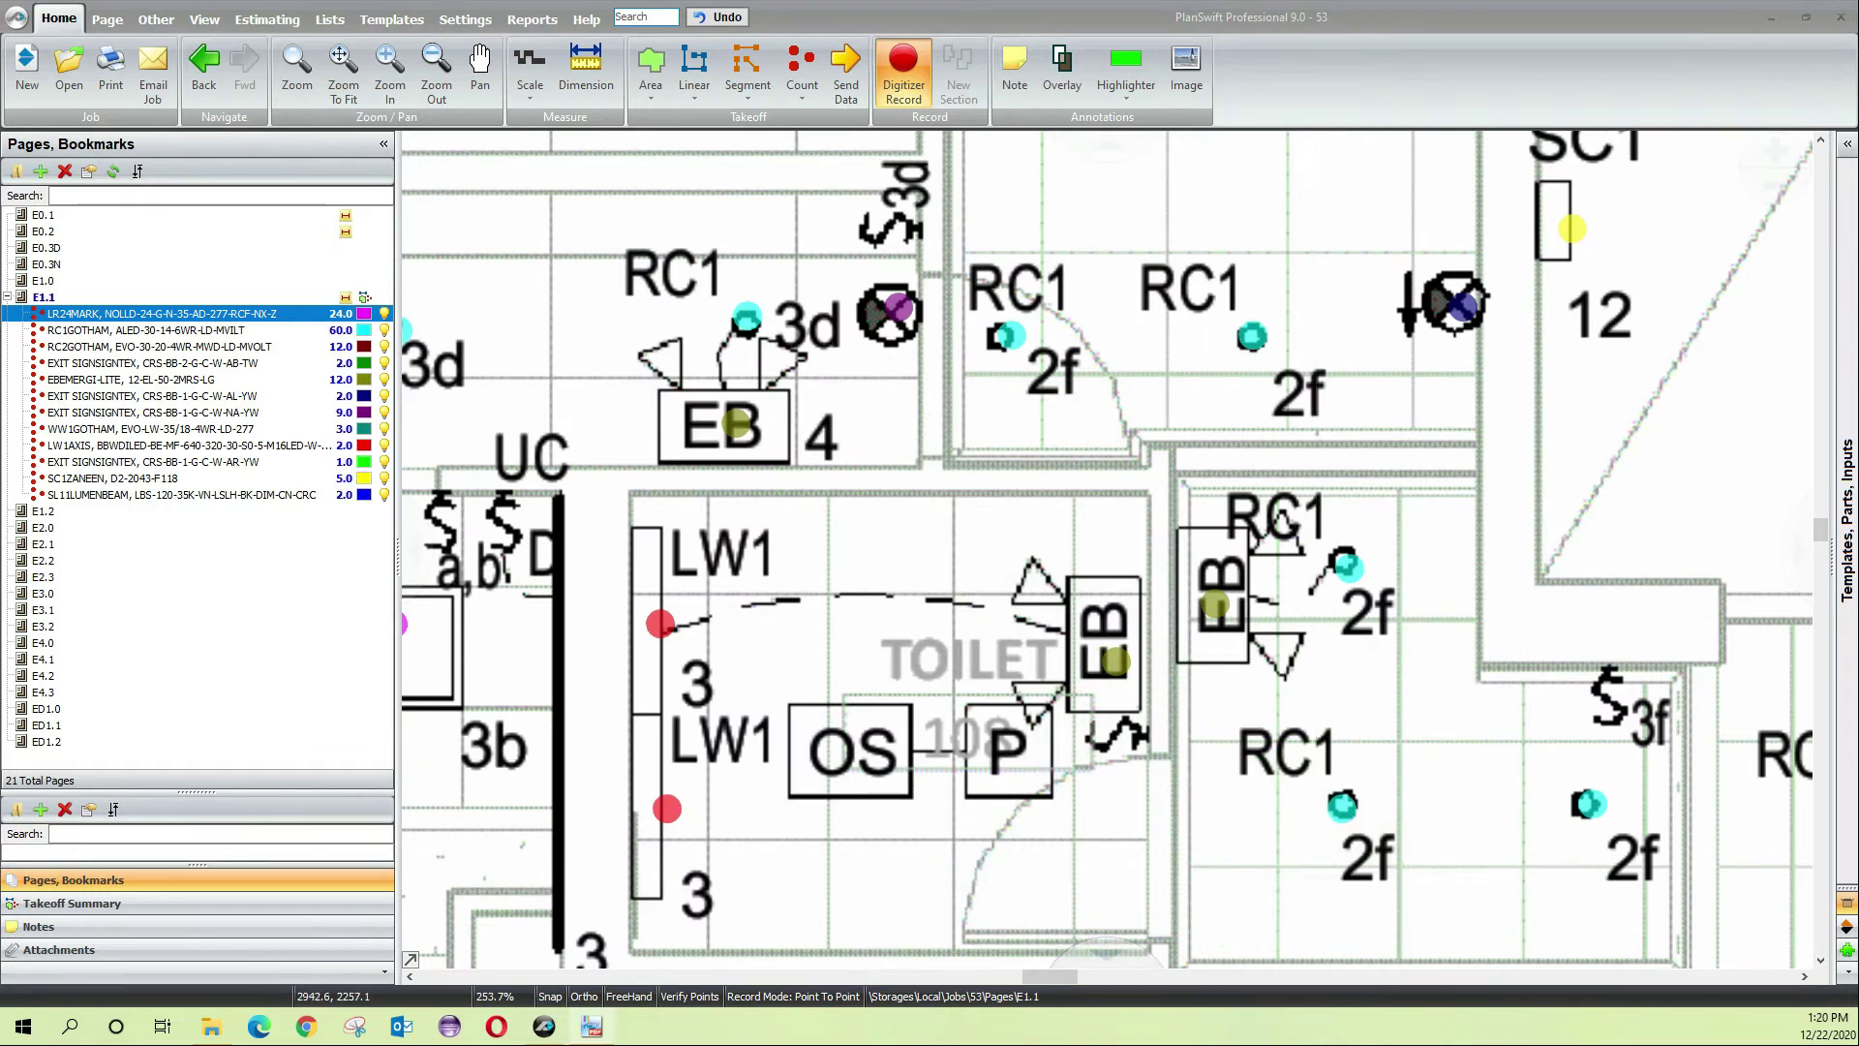
Switch to PDF-XChange Viewer and copy the text "SINGLE POLE SWITCH" from the switches legend on sheet E0.1
{"action": "left_click", "coordinate": [592, 1025]}
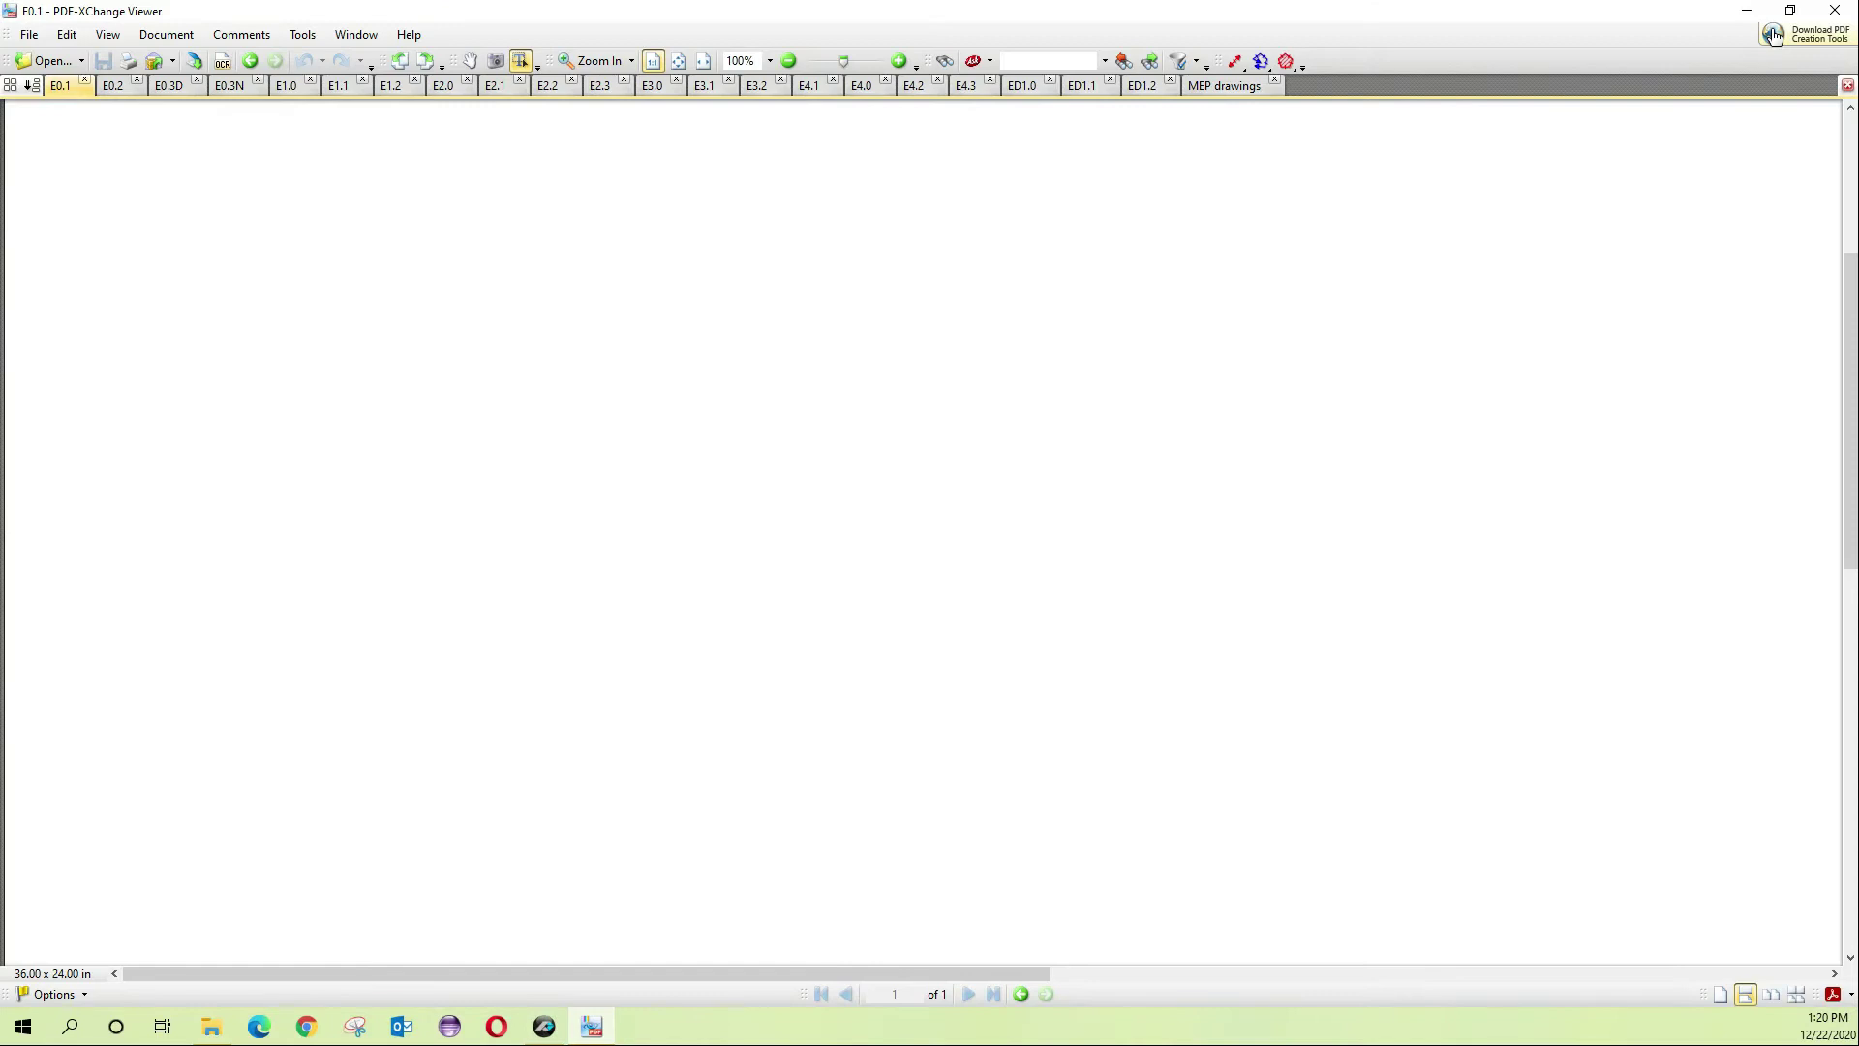
{"action": "scroll", "coordinate": [1633, 80], "scroll_direction": "up", "scroll_amount": 1}
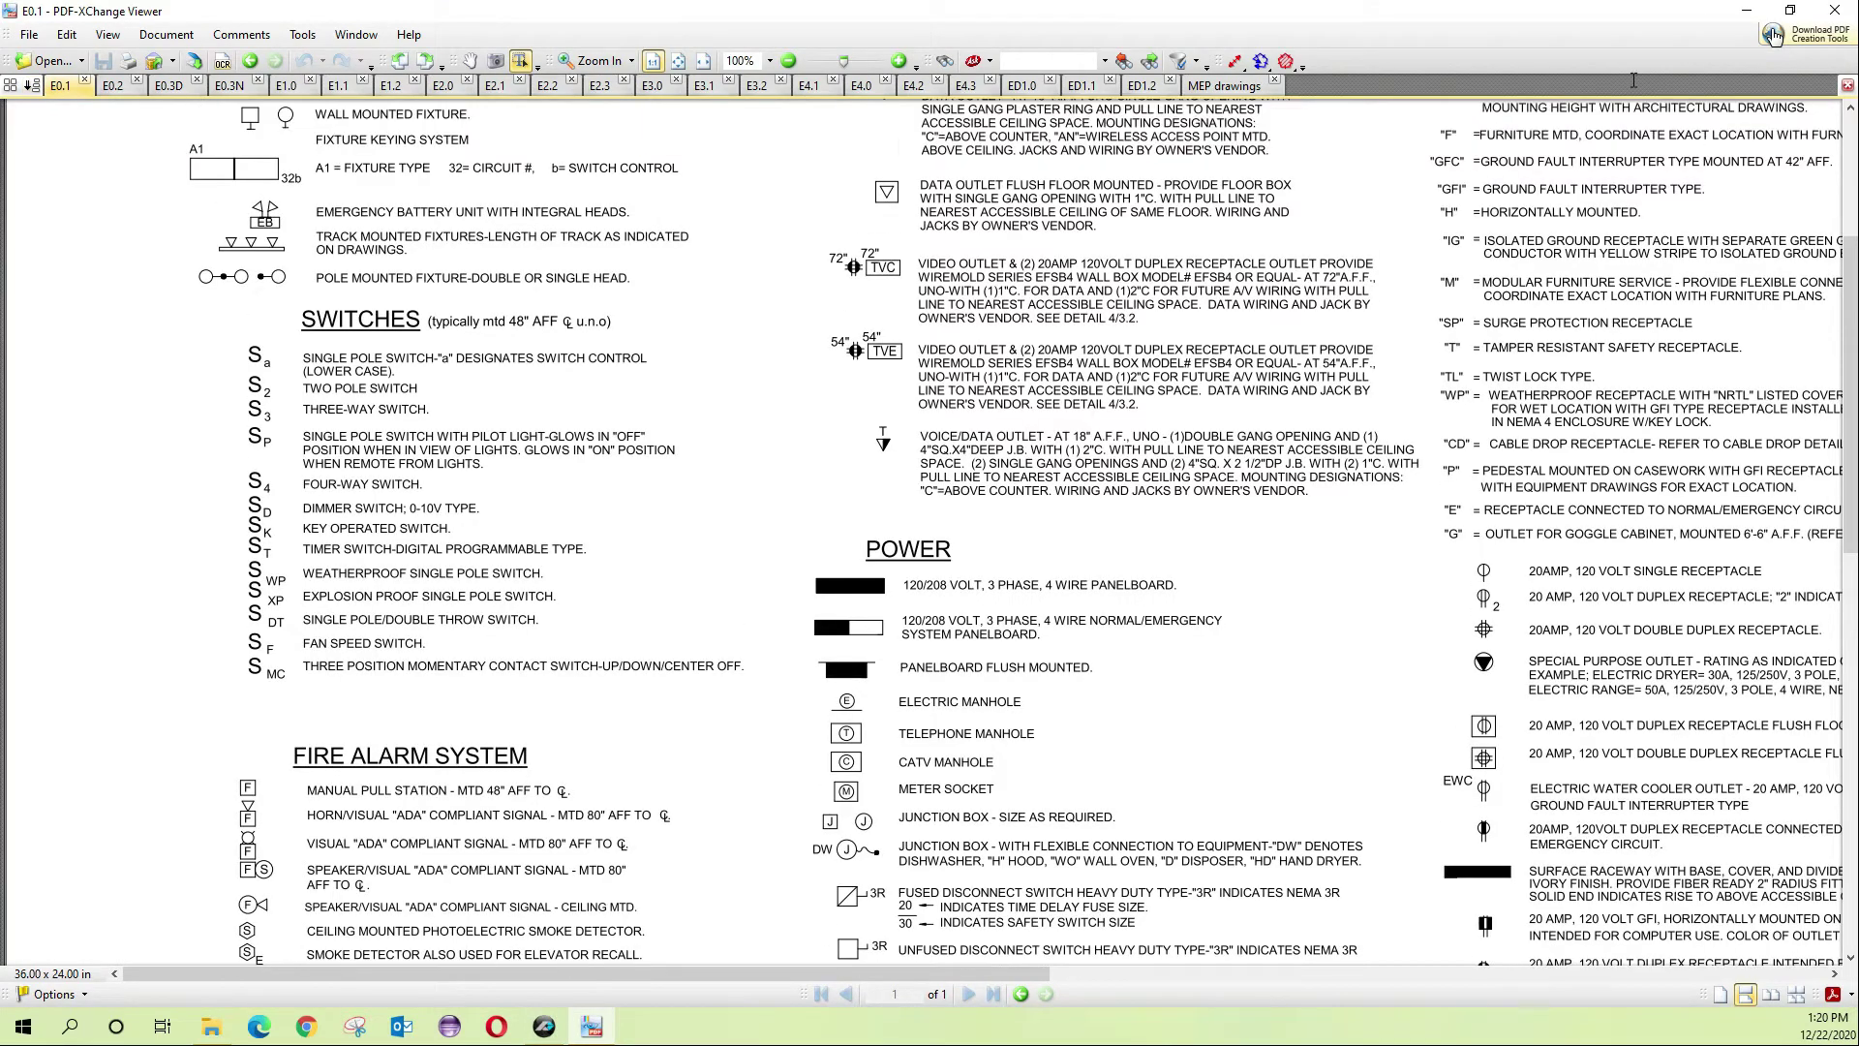
{"action": "left_click_drag", "start_coordinate": [303, 358], "coordinate": [435, 358]}
{"action": "right_click", "coordinate": [429, 360]}
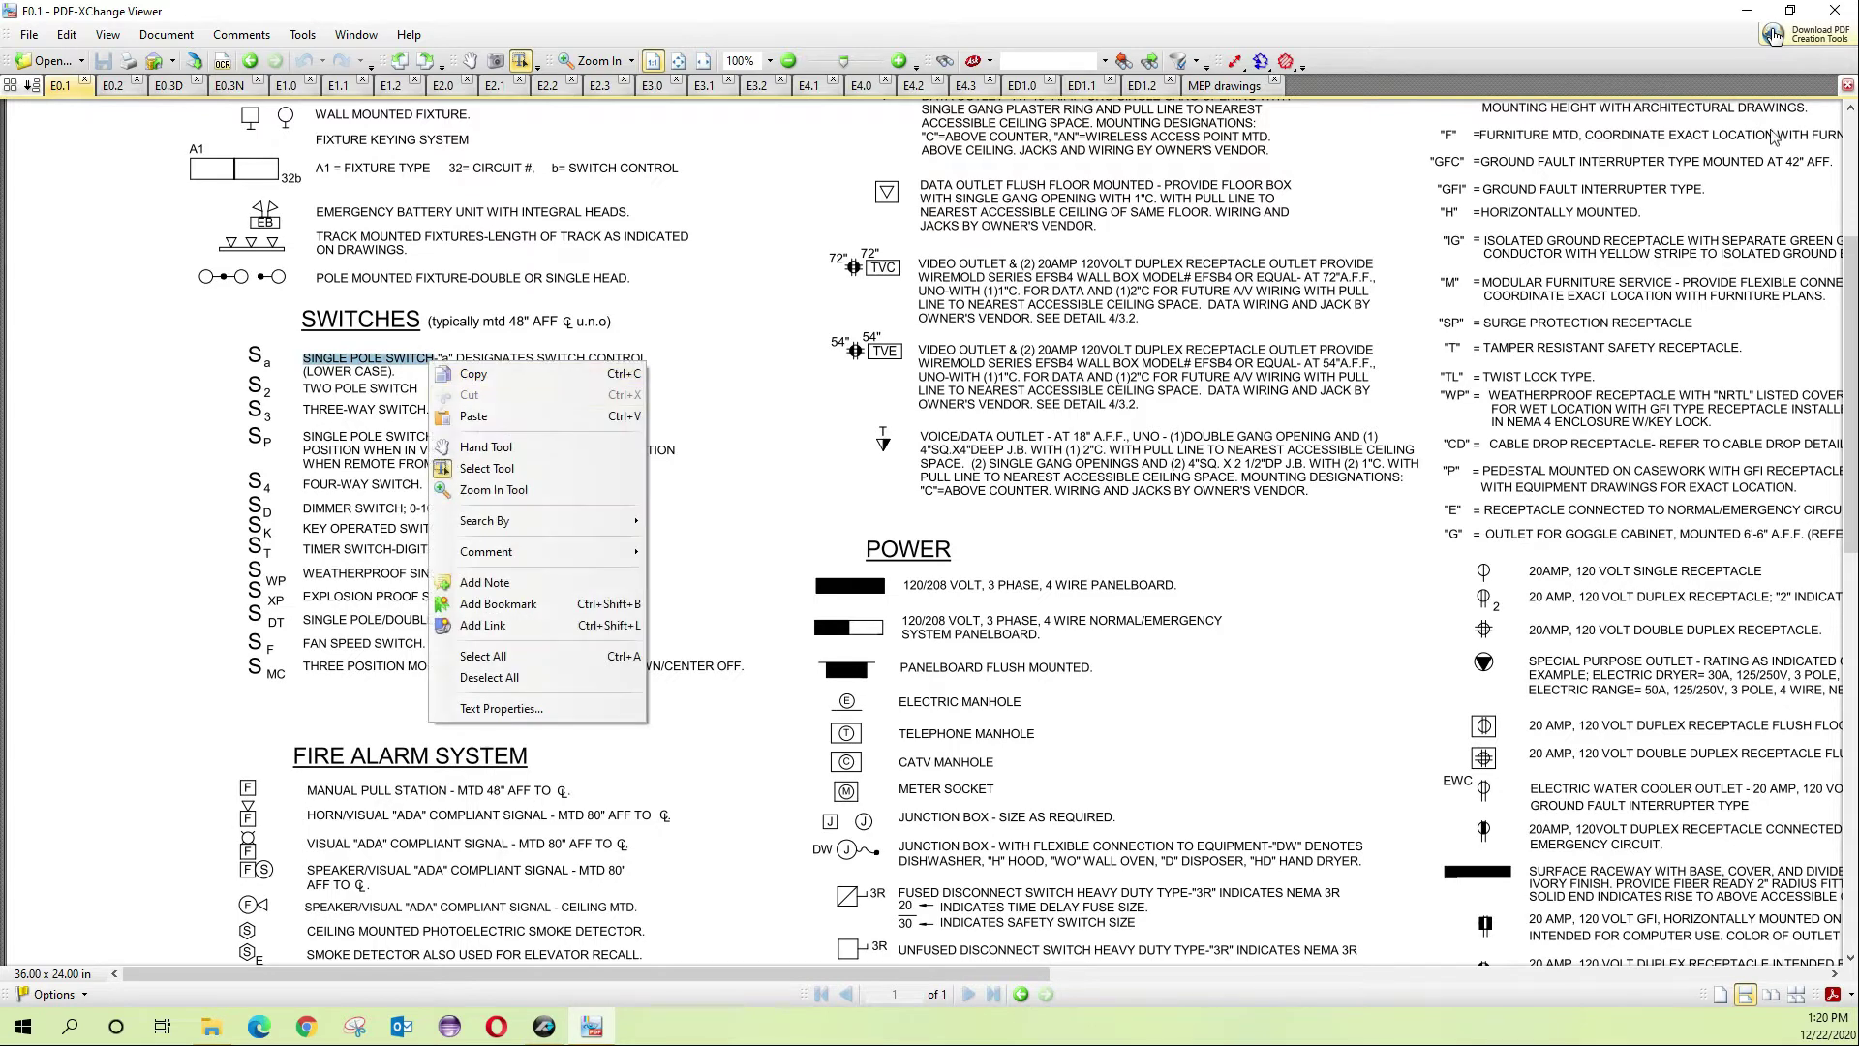
{"action": "left_click", "coordinate": [492, 375]}
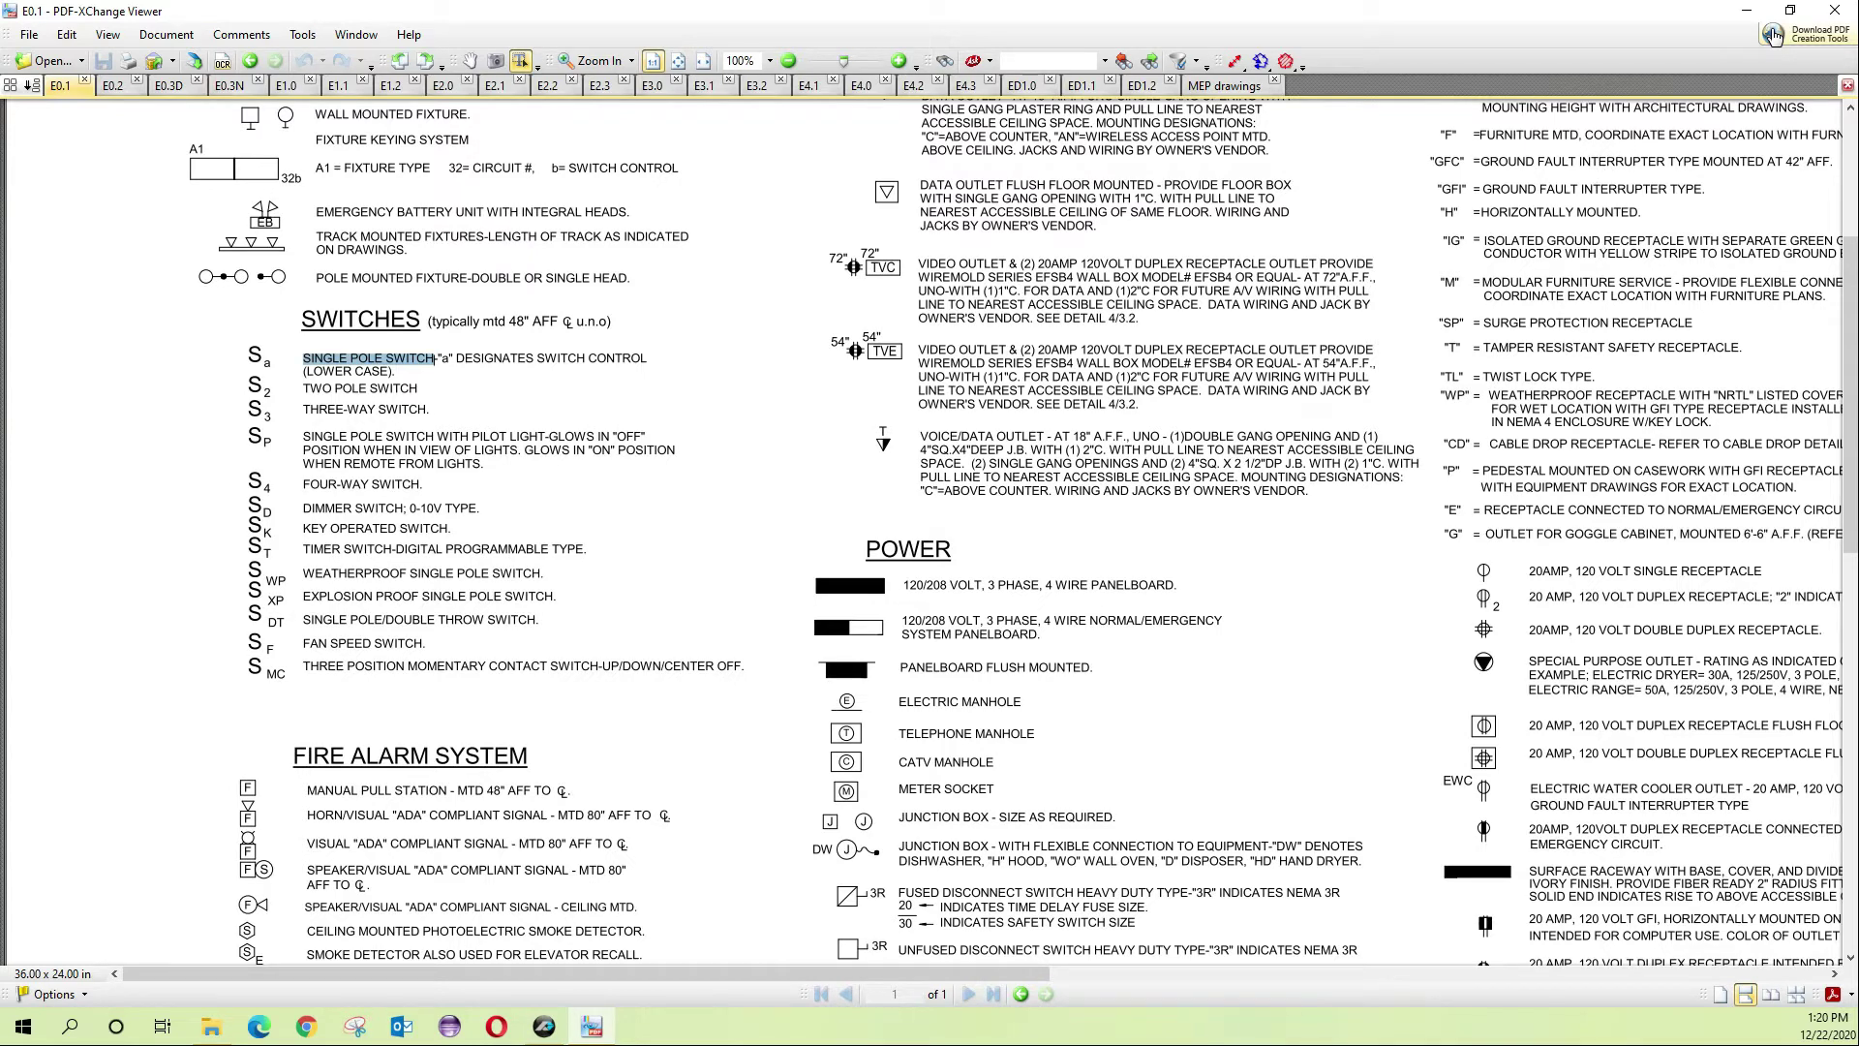
Return to PlanSwift and create a count takeoff named SINGLE POLE SWITCH in the folder LIGHTING CONTROL
{"action": "left_click", "coordinate": [1747, 10]}
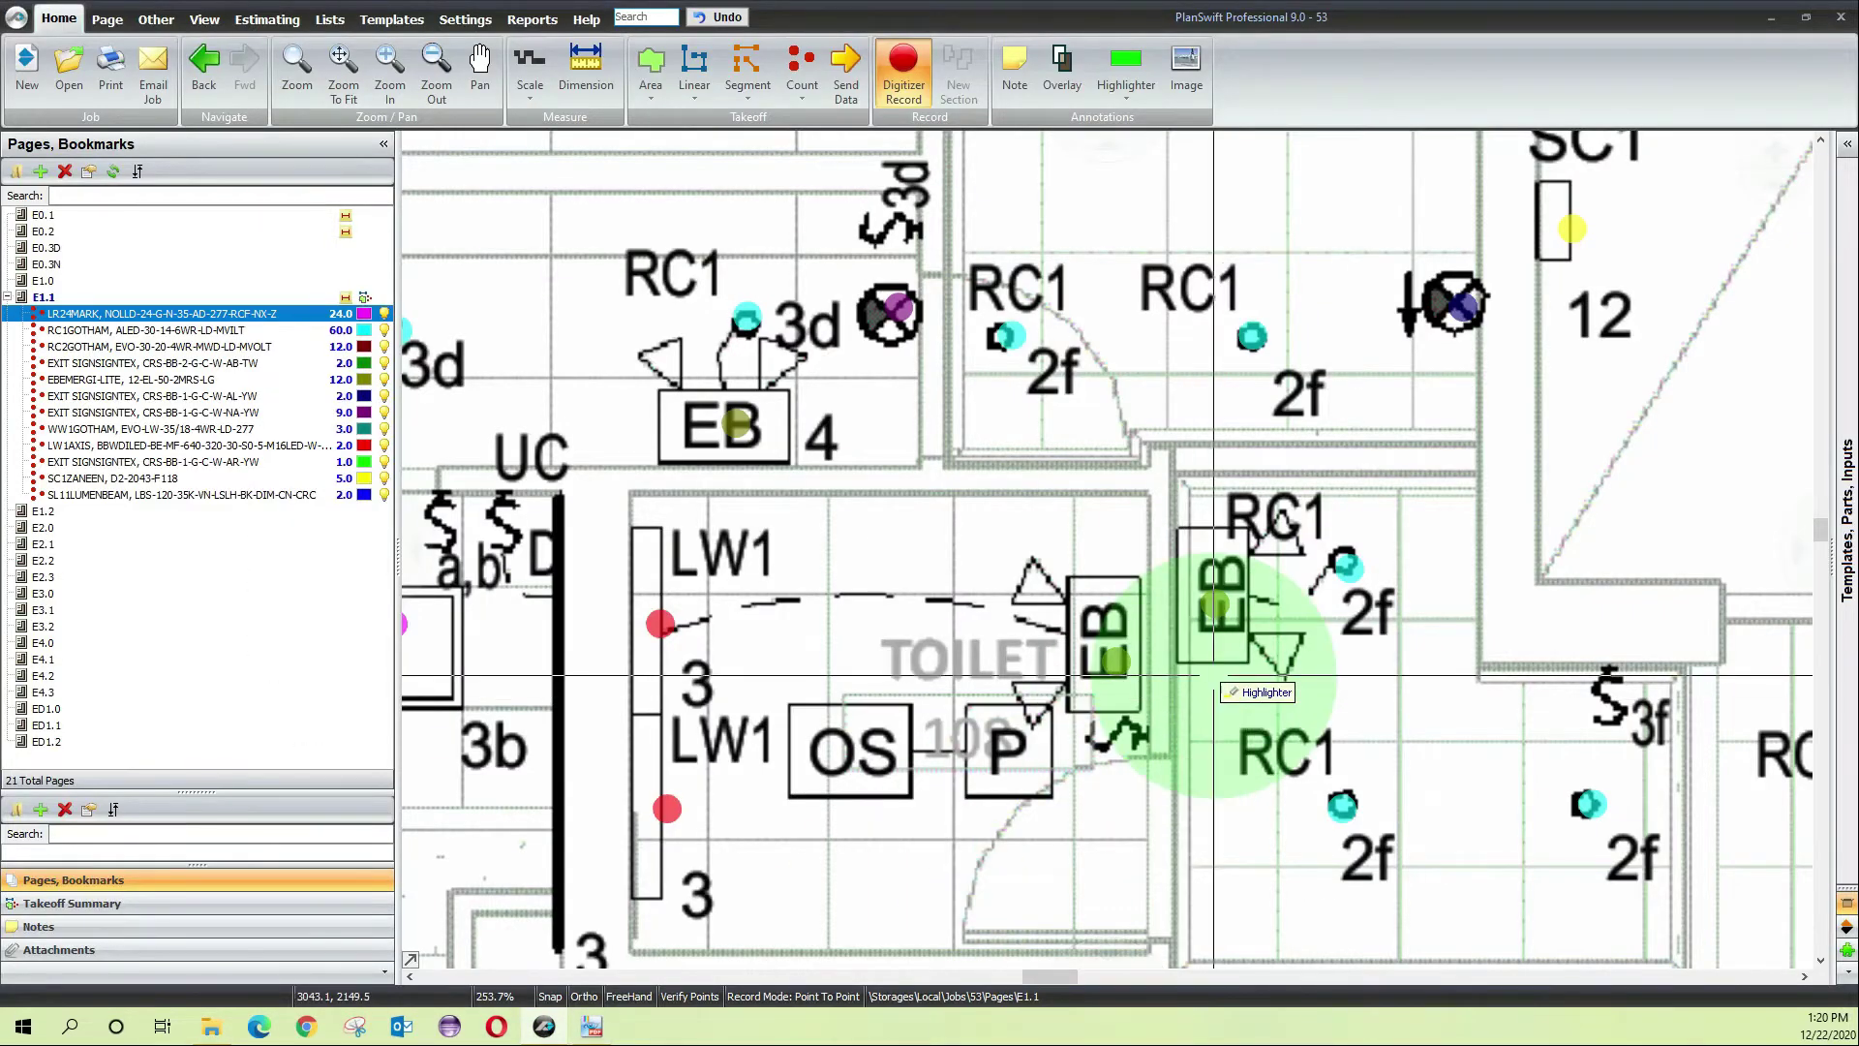
{"action": "left_click", "coordinate": [802, 70]}
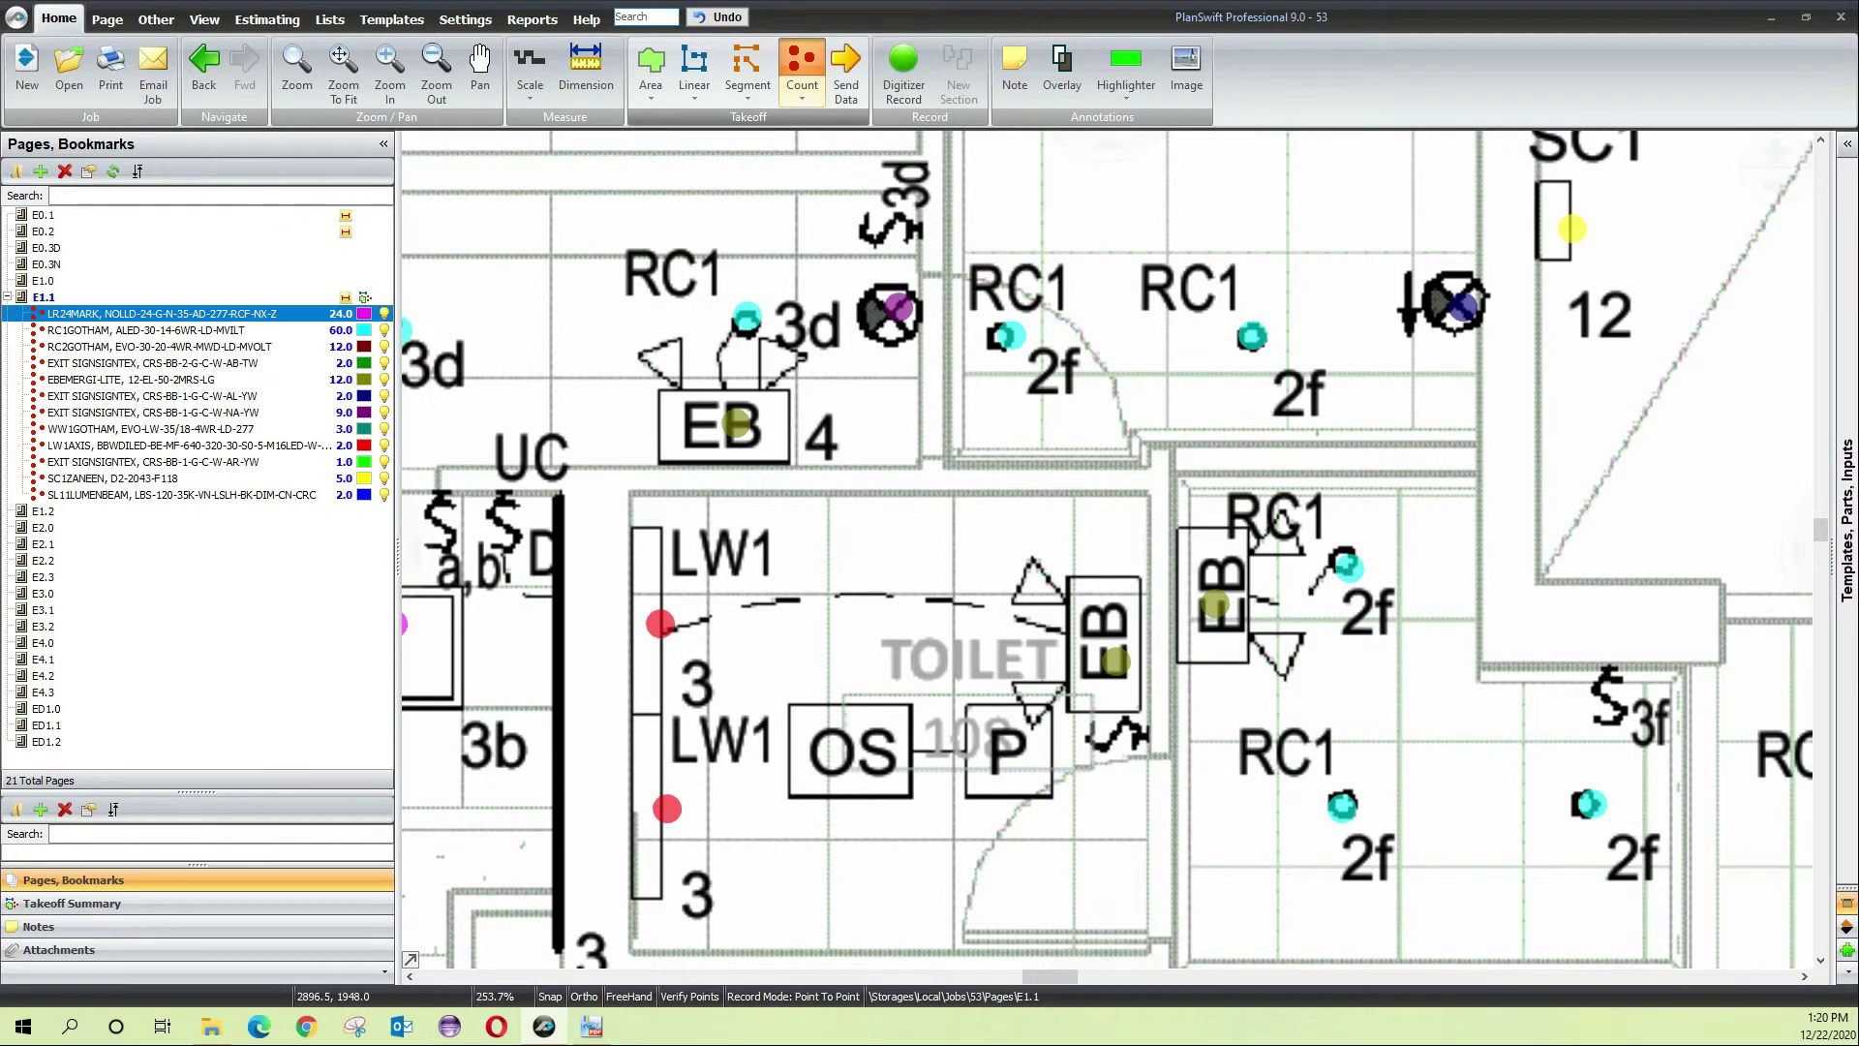
{"action": "right_click", "coordinate": [889, 485]}
{"action": "left_click", "coordinate": [930, 569]}
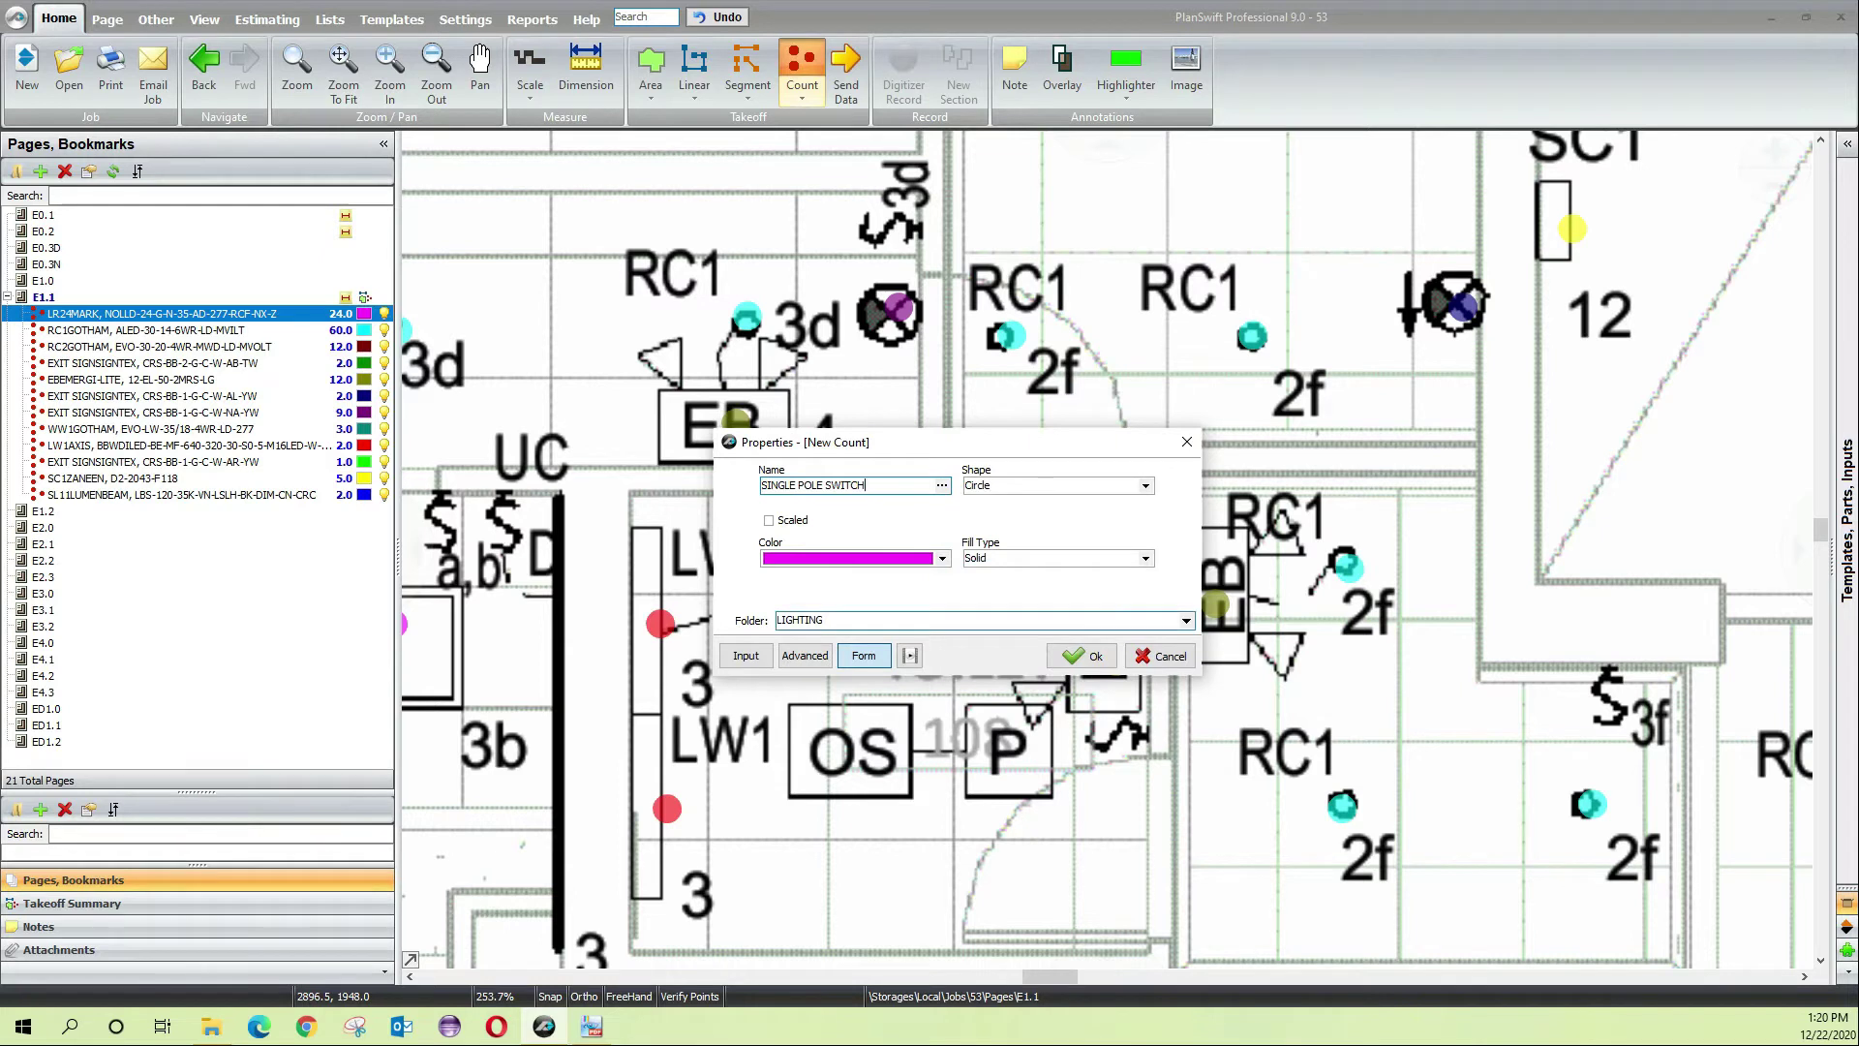
{"action": "left_click", "coordinate": [825, 619]}
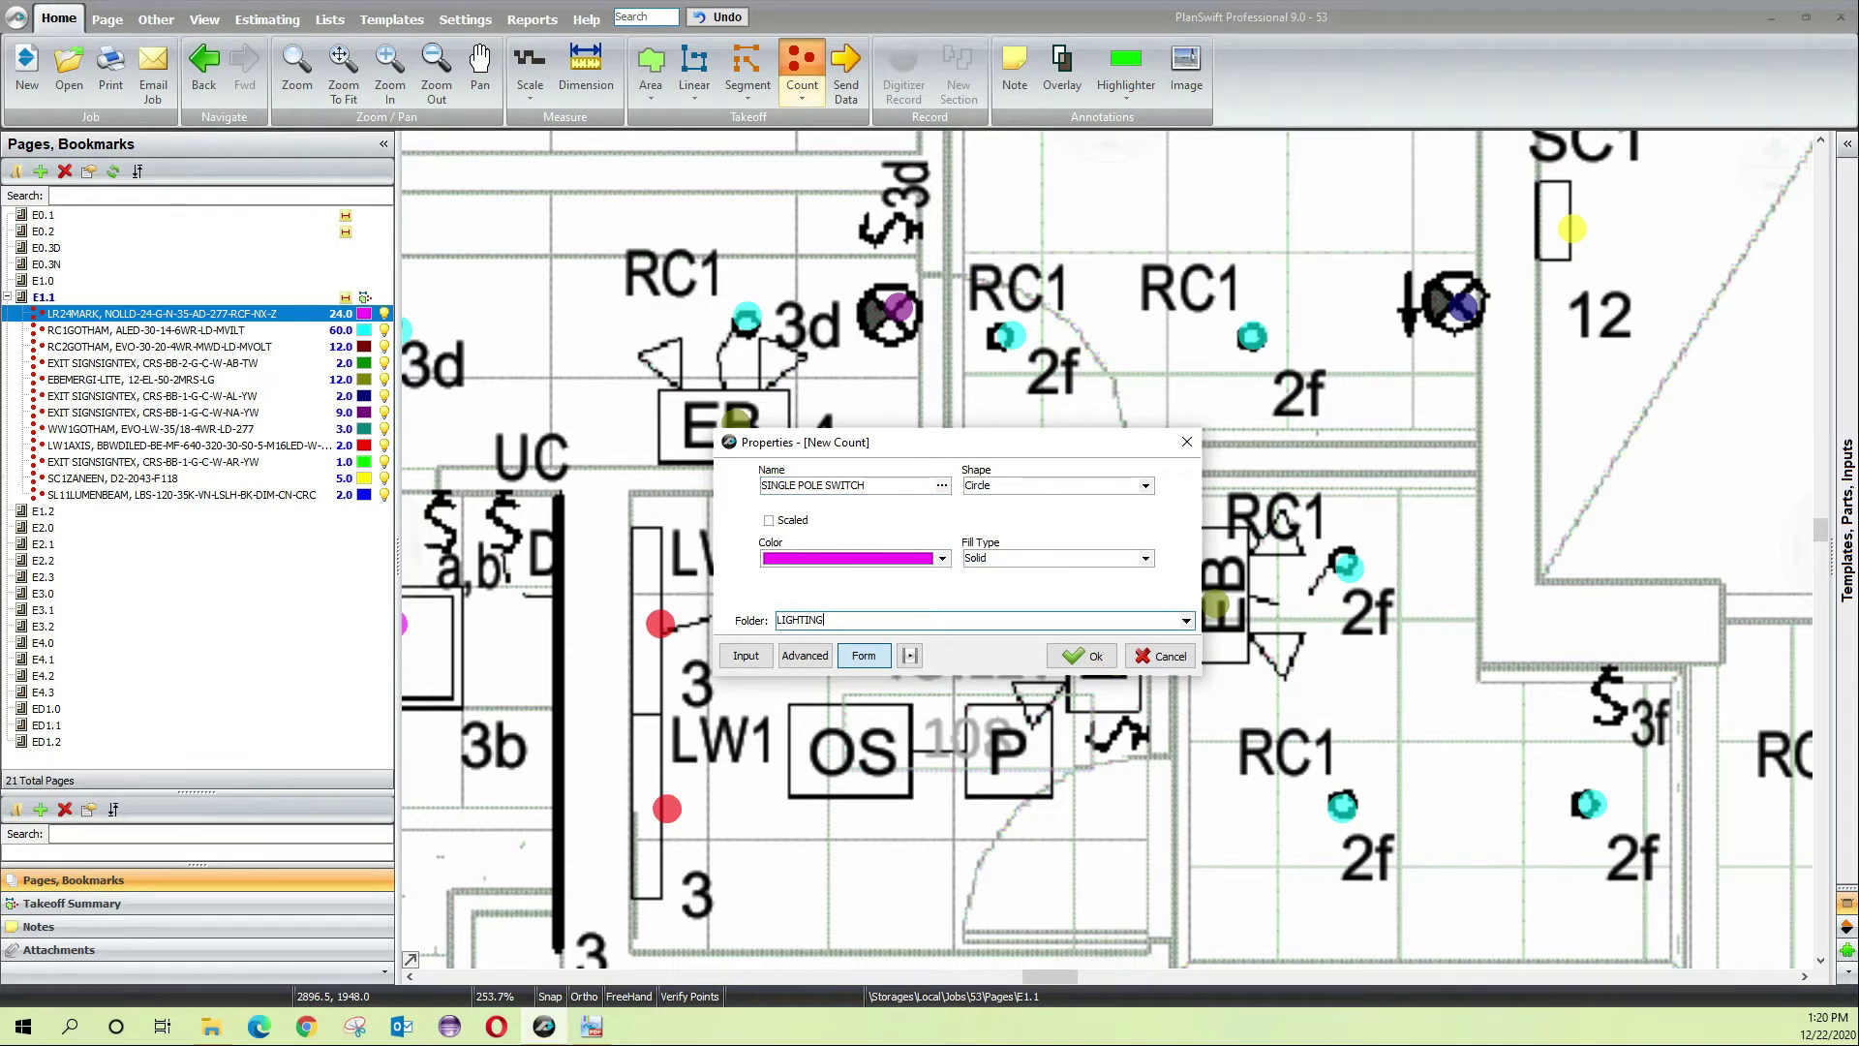
{"action": "type", "text": "CONTROL"}
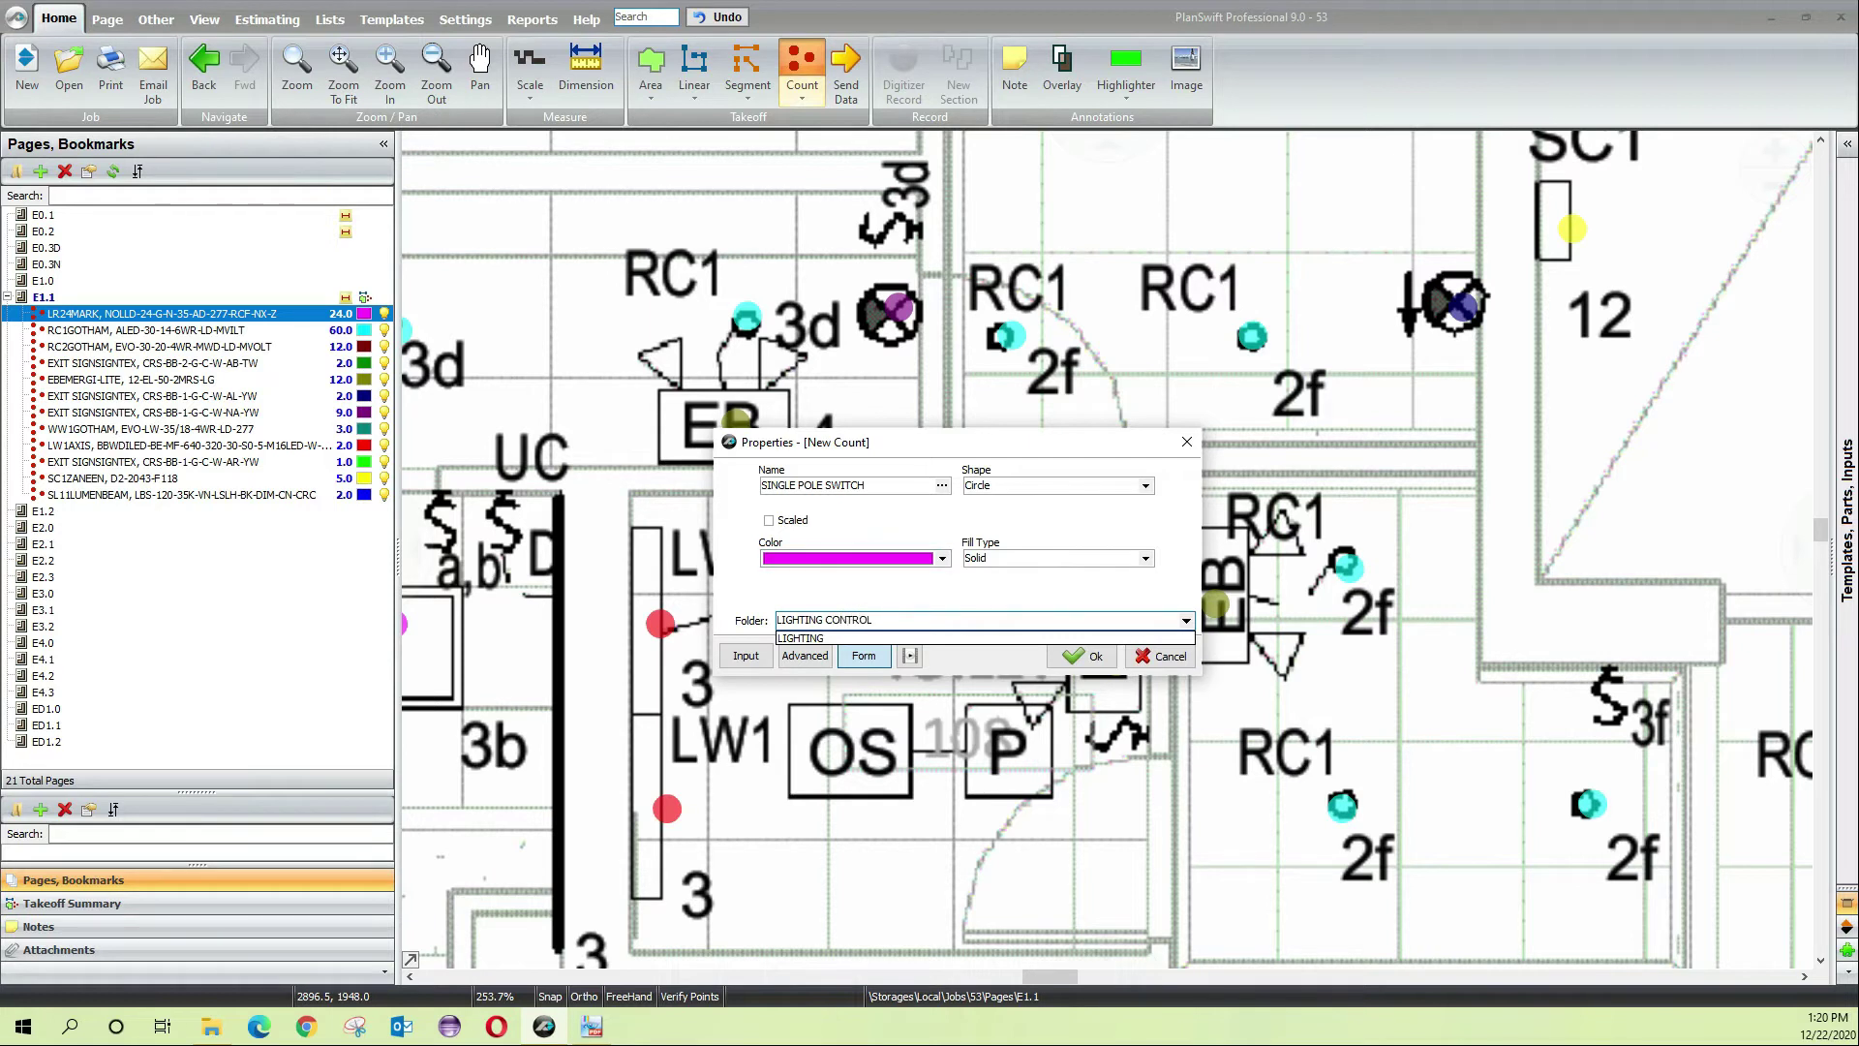
{"action": "left_click", "coordinate": [930, 589]}
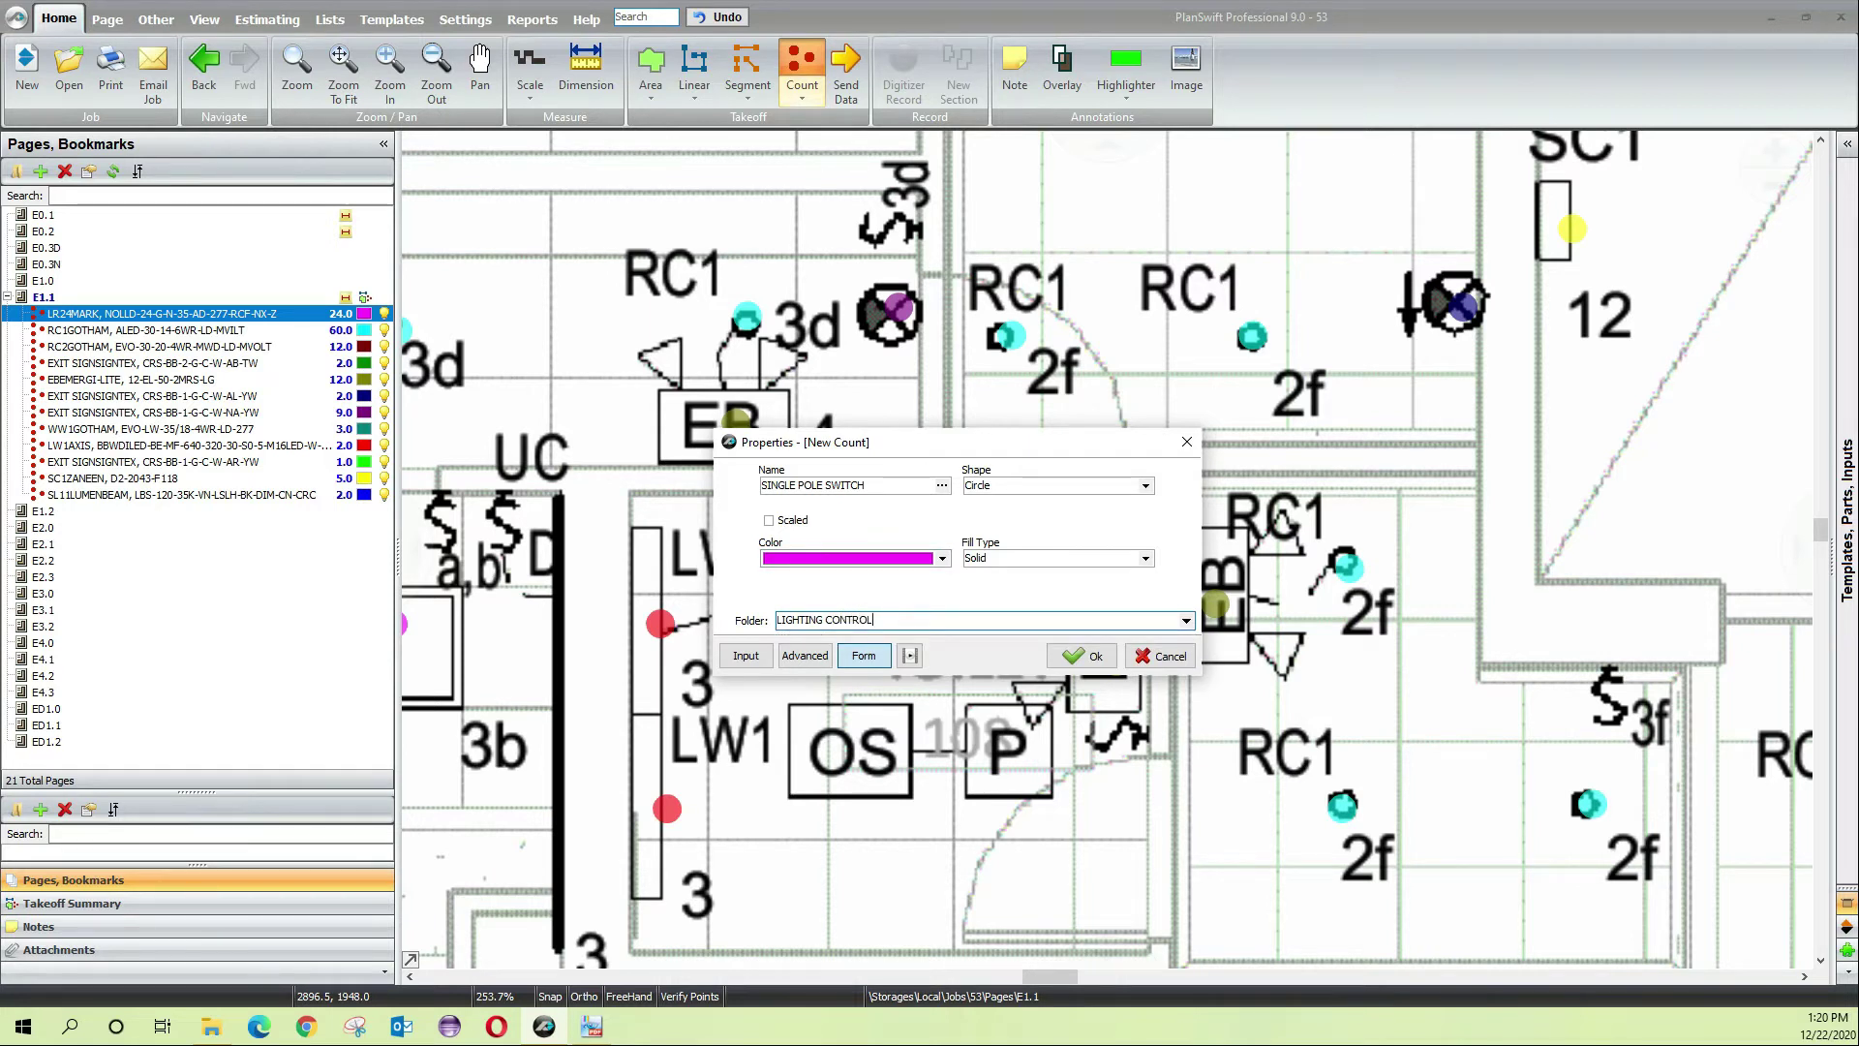
{"action": "left_click", "coordinate": [1082, 655]}
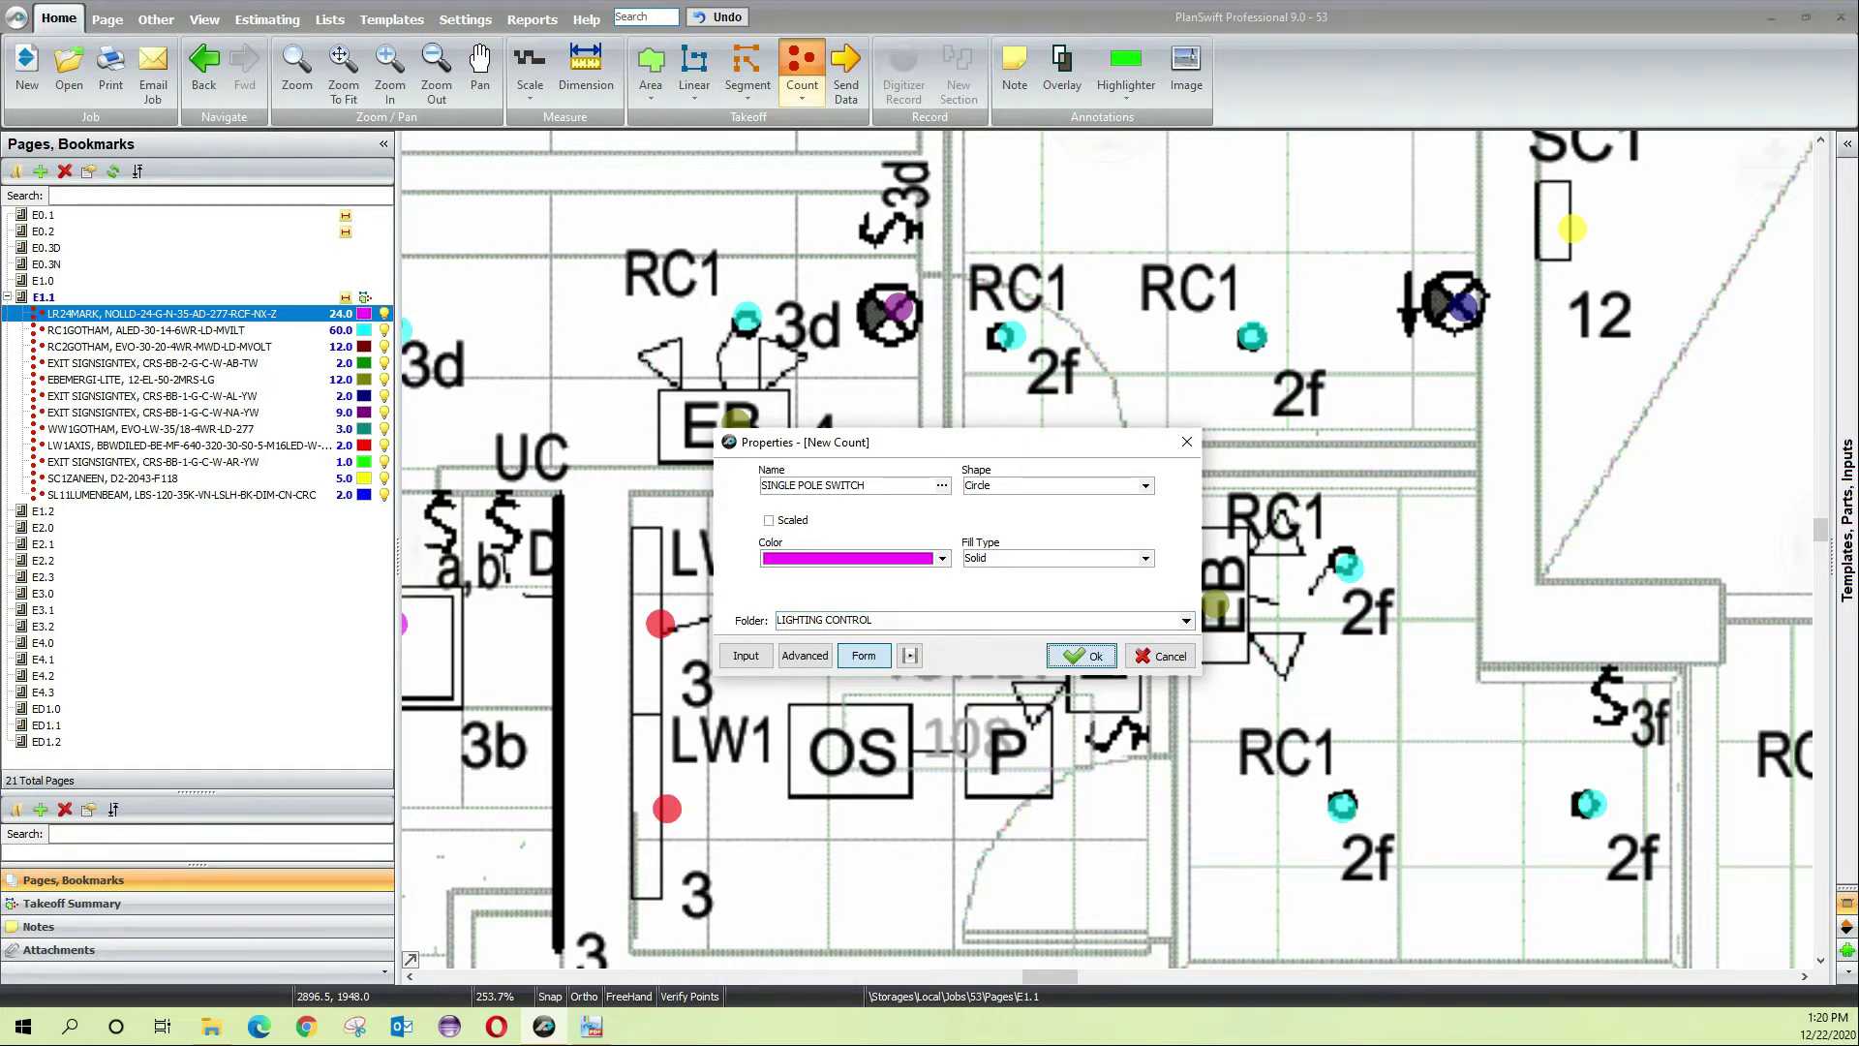
Count the single pole switch beside the Toilet 108 door, then expand the LIGHTING CONTROL folder in the takeoff summary
{"action": "left_click", "coordinate": [1126, 731]}
{"action": "key", "text": "Escape"}
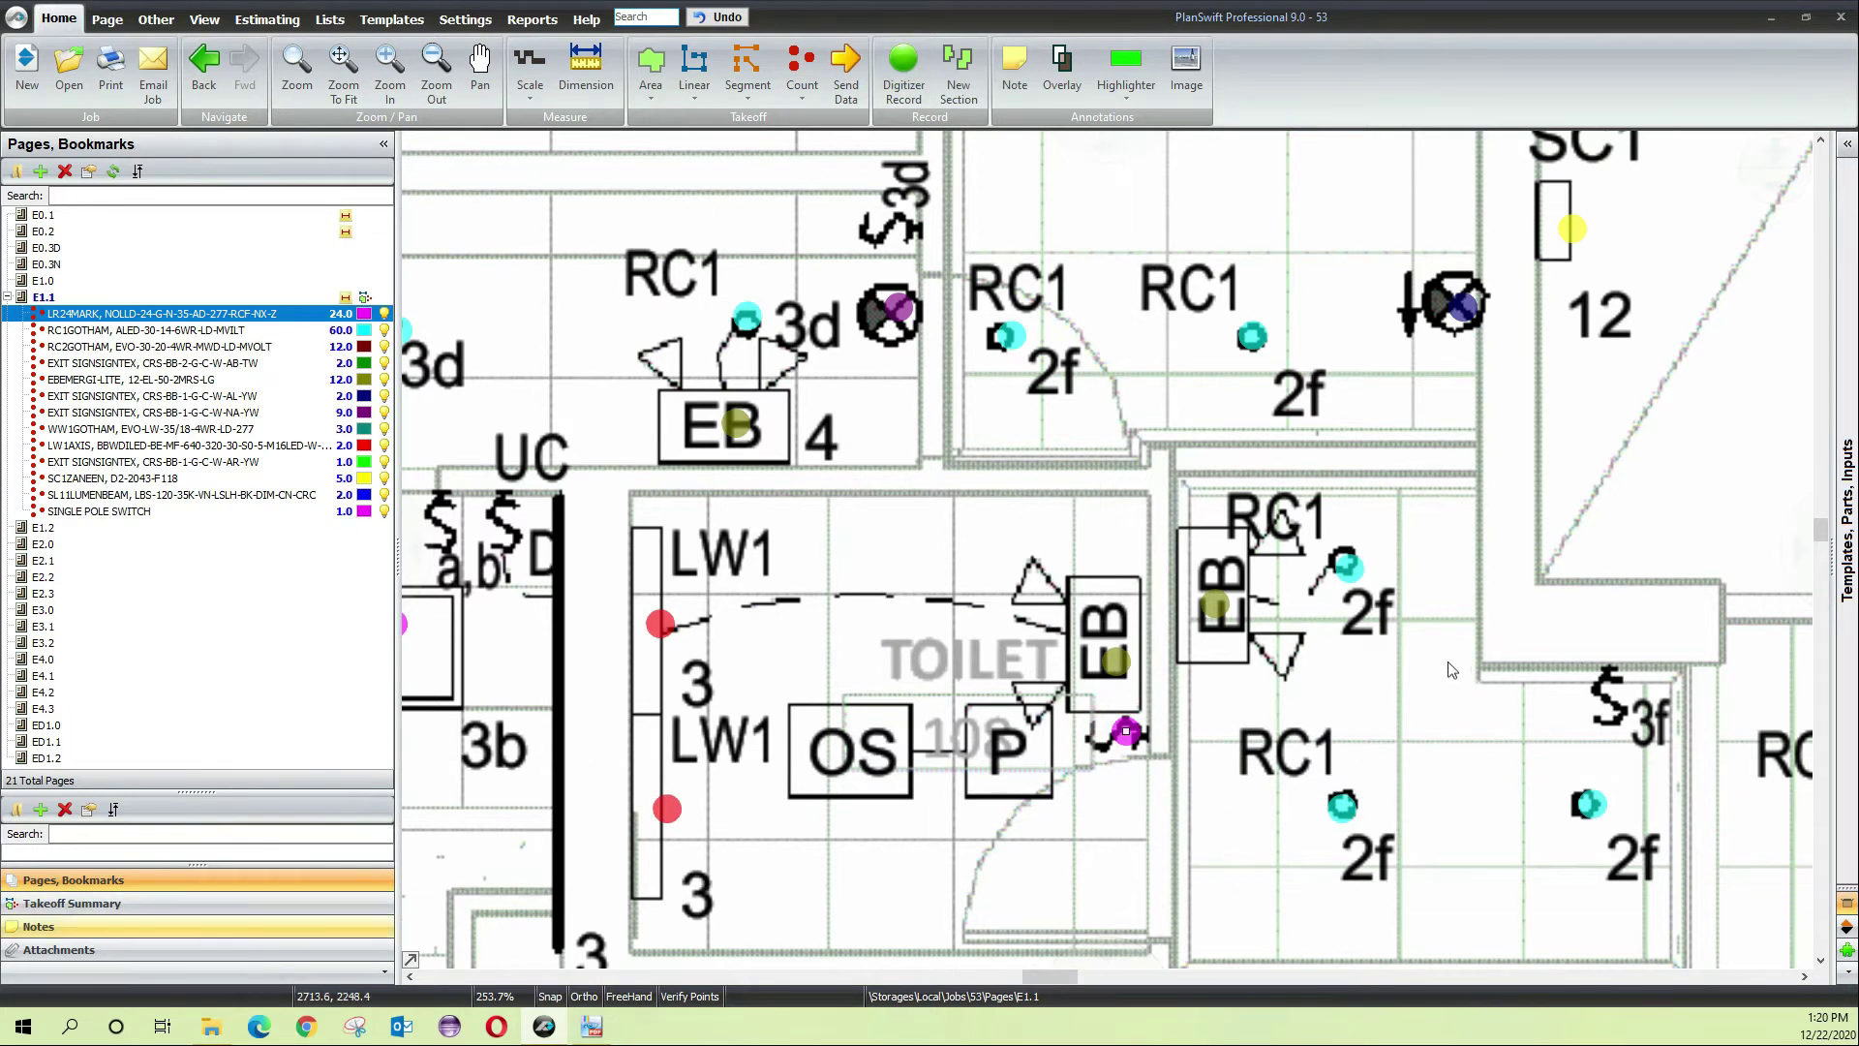
{"action": "left_click", "coordinate": [73, 904]}
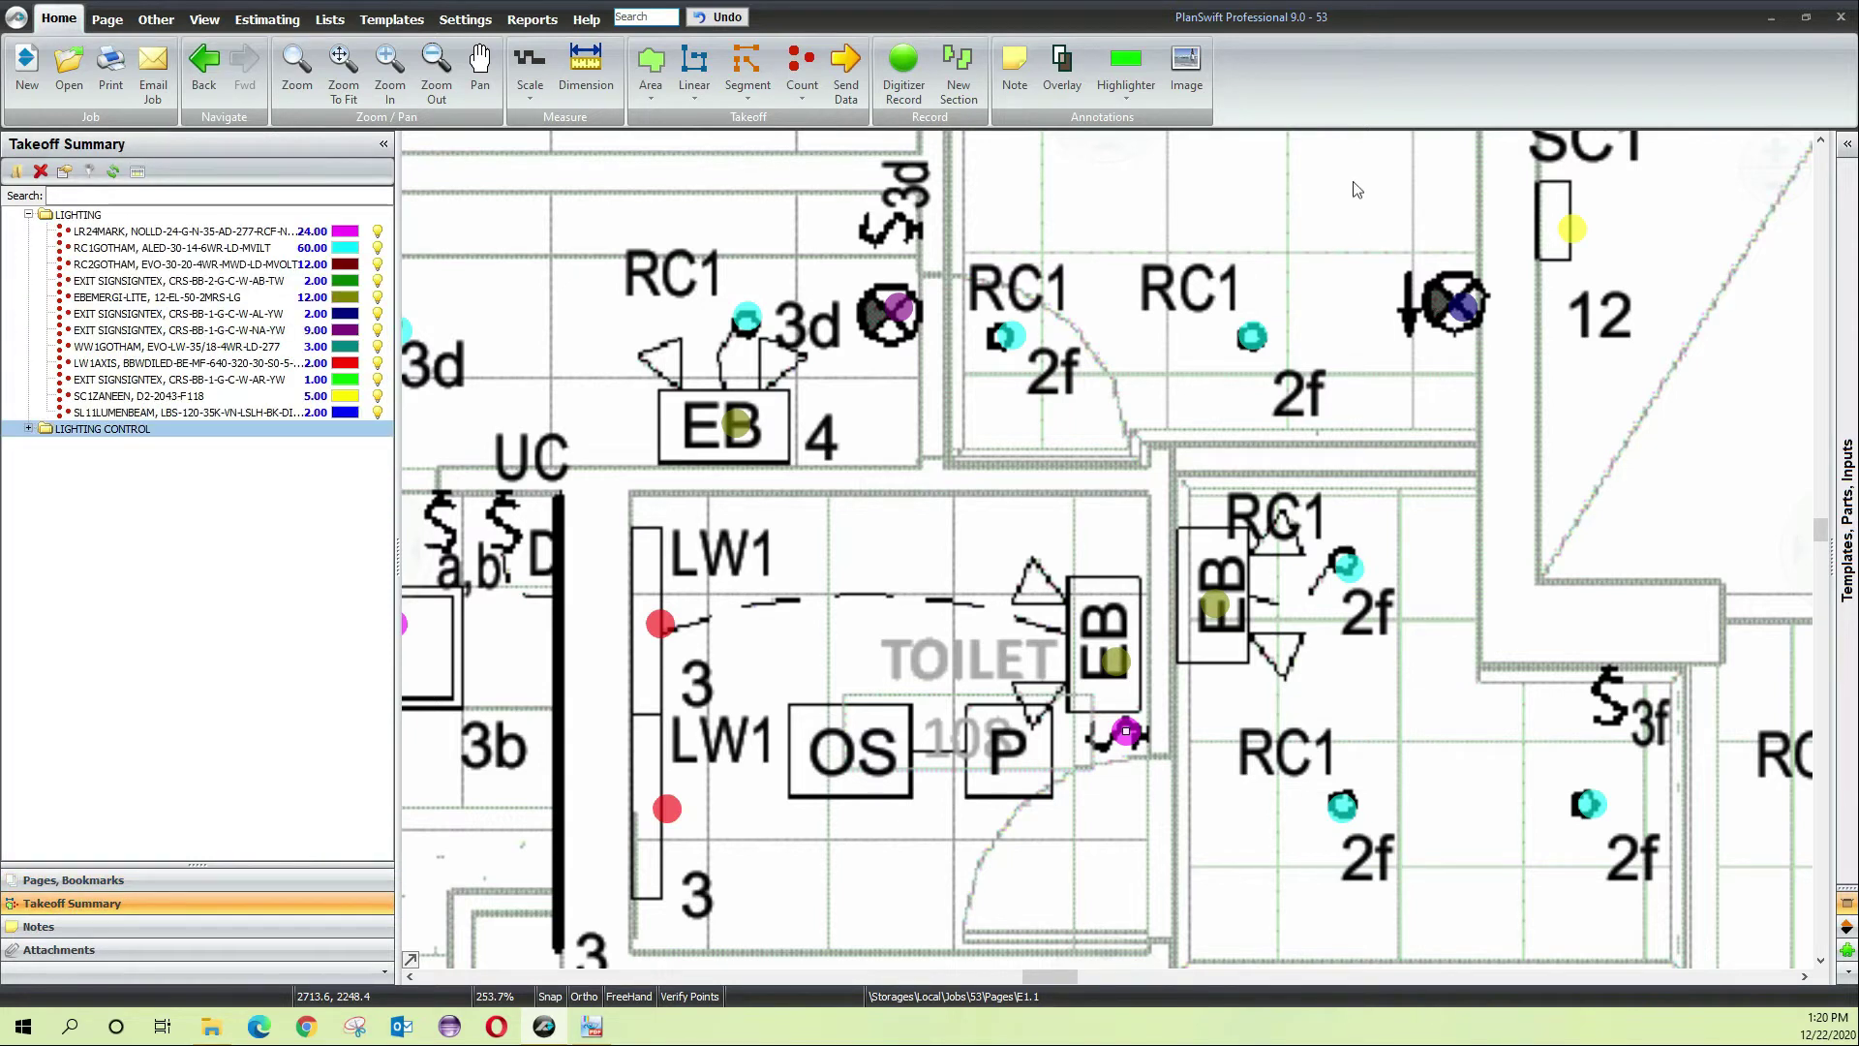
{"action": "left_click", "coordinate": [28, 428]}
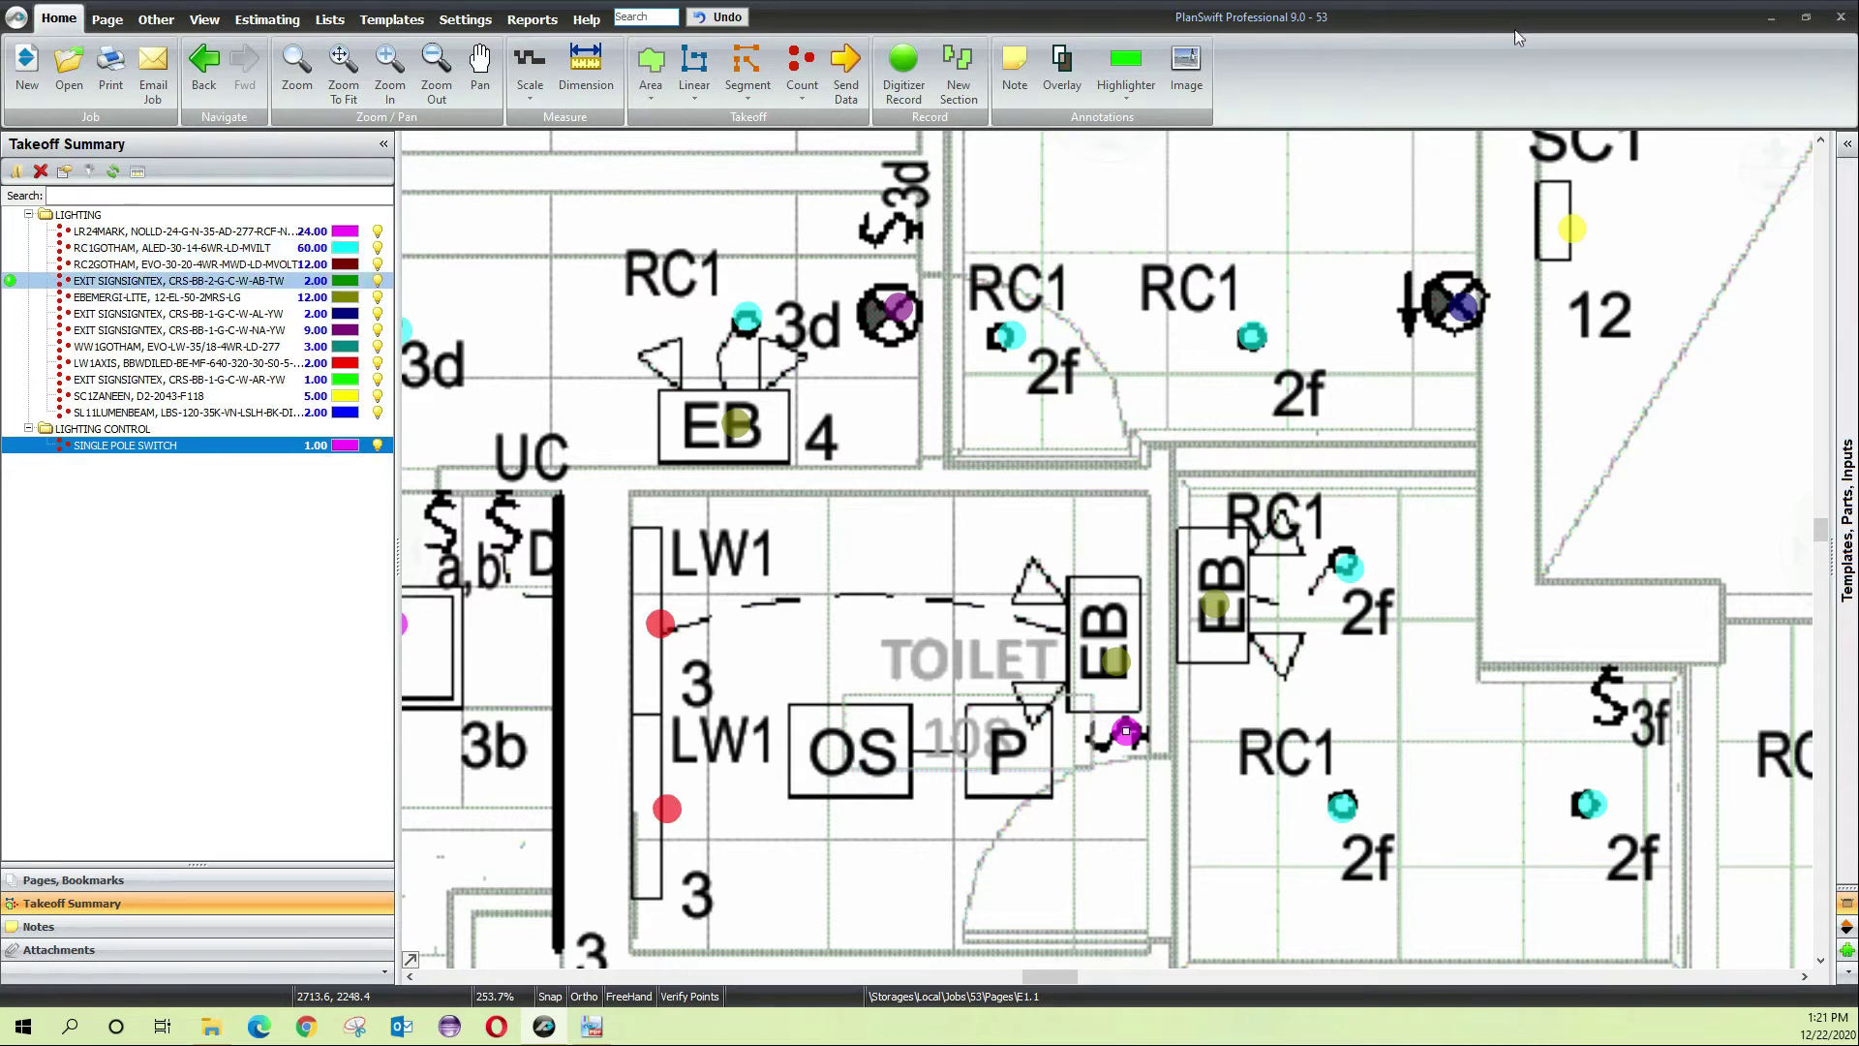
Move the exit sign takeoff CRS-BB-2-G-C-W-AB-TW down the LIGHTING list to group it with the other exit signs
{"action": "left_click", "coordinate": [179, 280]}
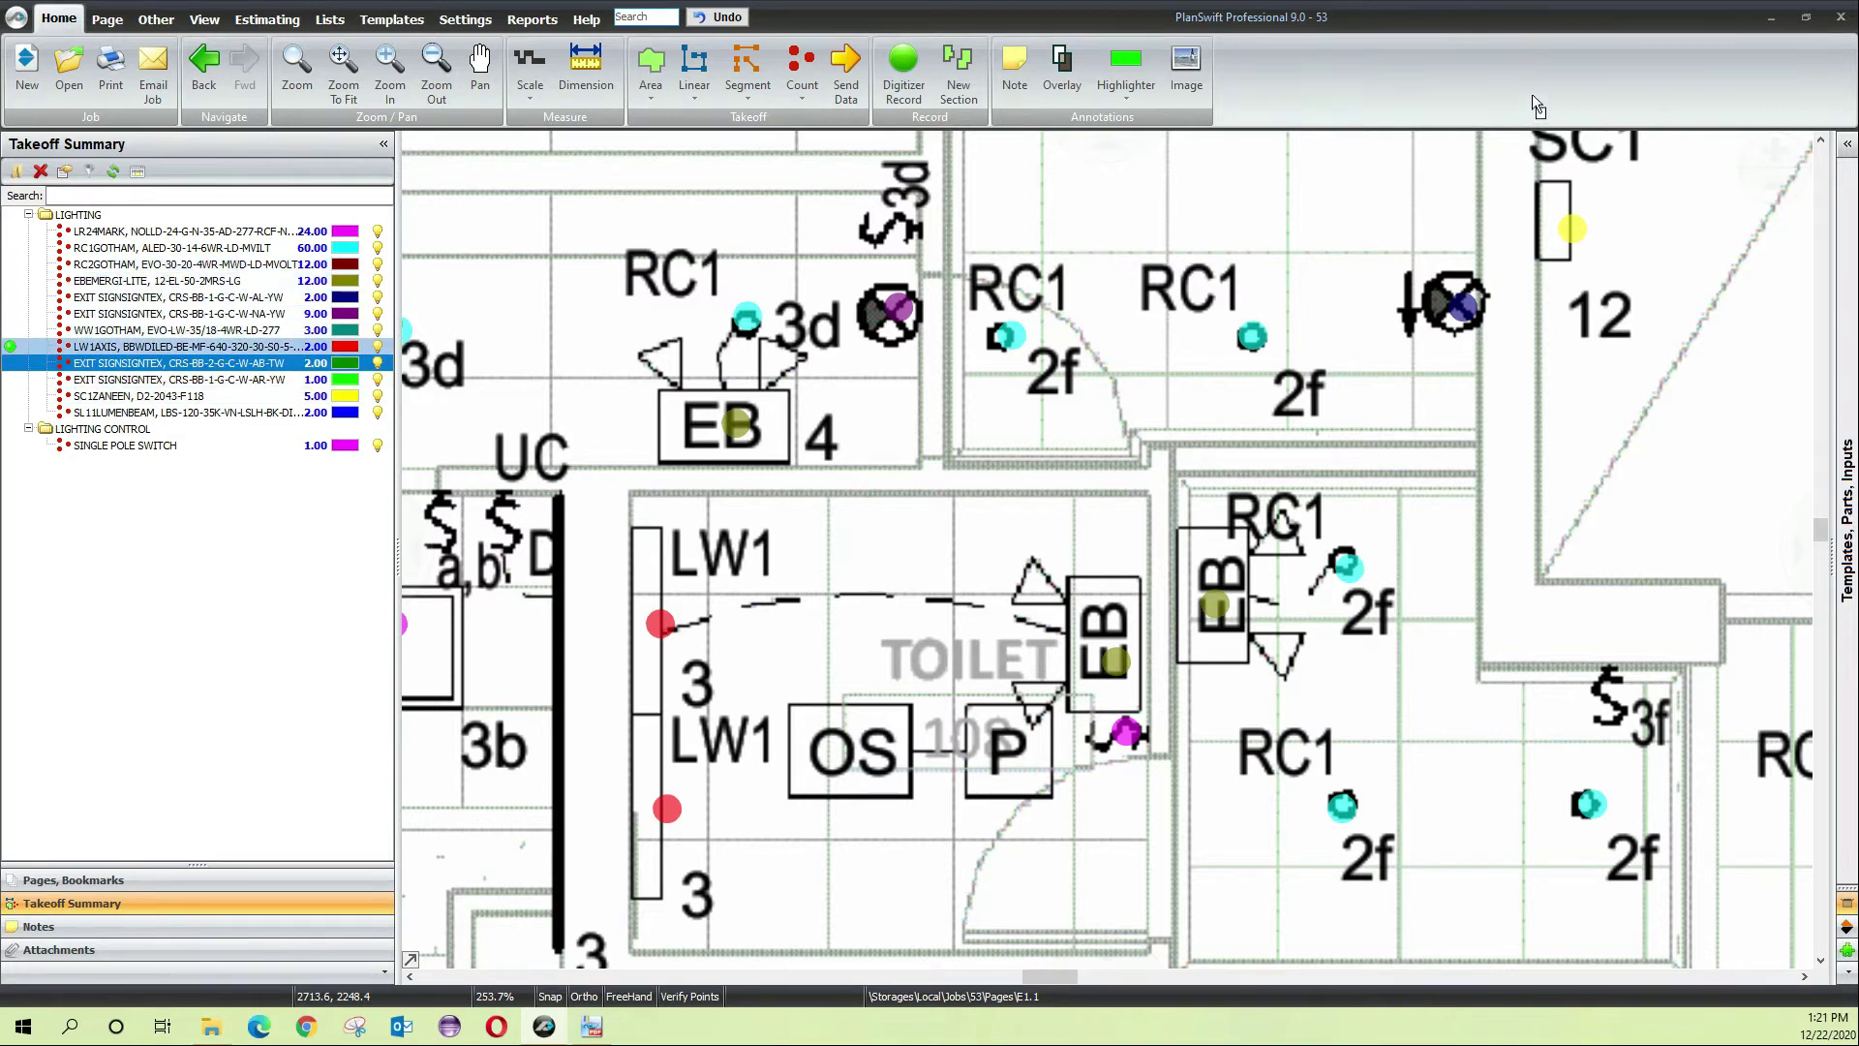
{"action": "key", "text": "Down"}
{"action": "key", "text": "Down"}
{"action": "key", "text": "Down"}
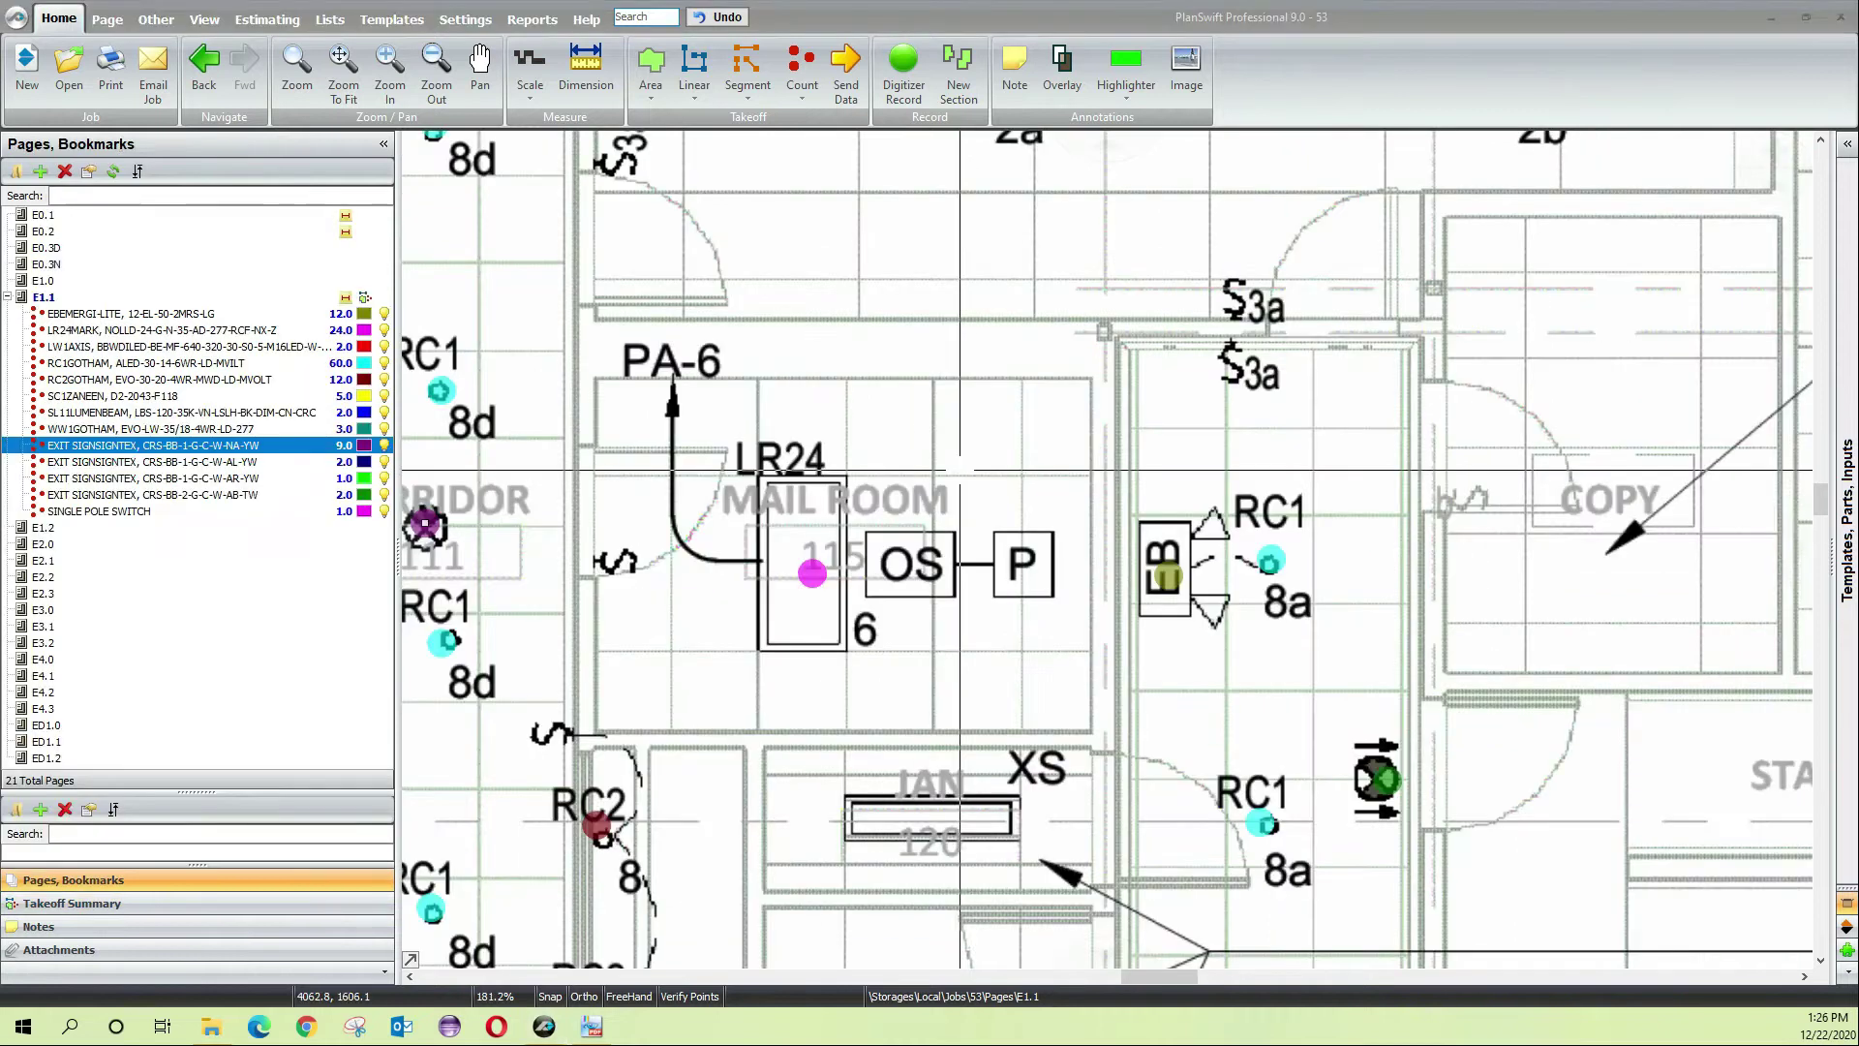
Switch to PDF-XChange Viewer and copy "DUEL TECHNOLOGY (PASSIVE INFRARED. ULTRA SONIC) OCCUPENCY SENSOR AND ASSOCIATED POWER PACKS" from the E0.1 legend
{"action": "scroll", "coordinate": [930, 485], "scroll_direction": "up", "scroll_amount": 3}
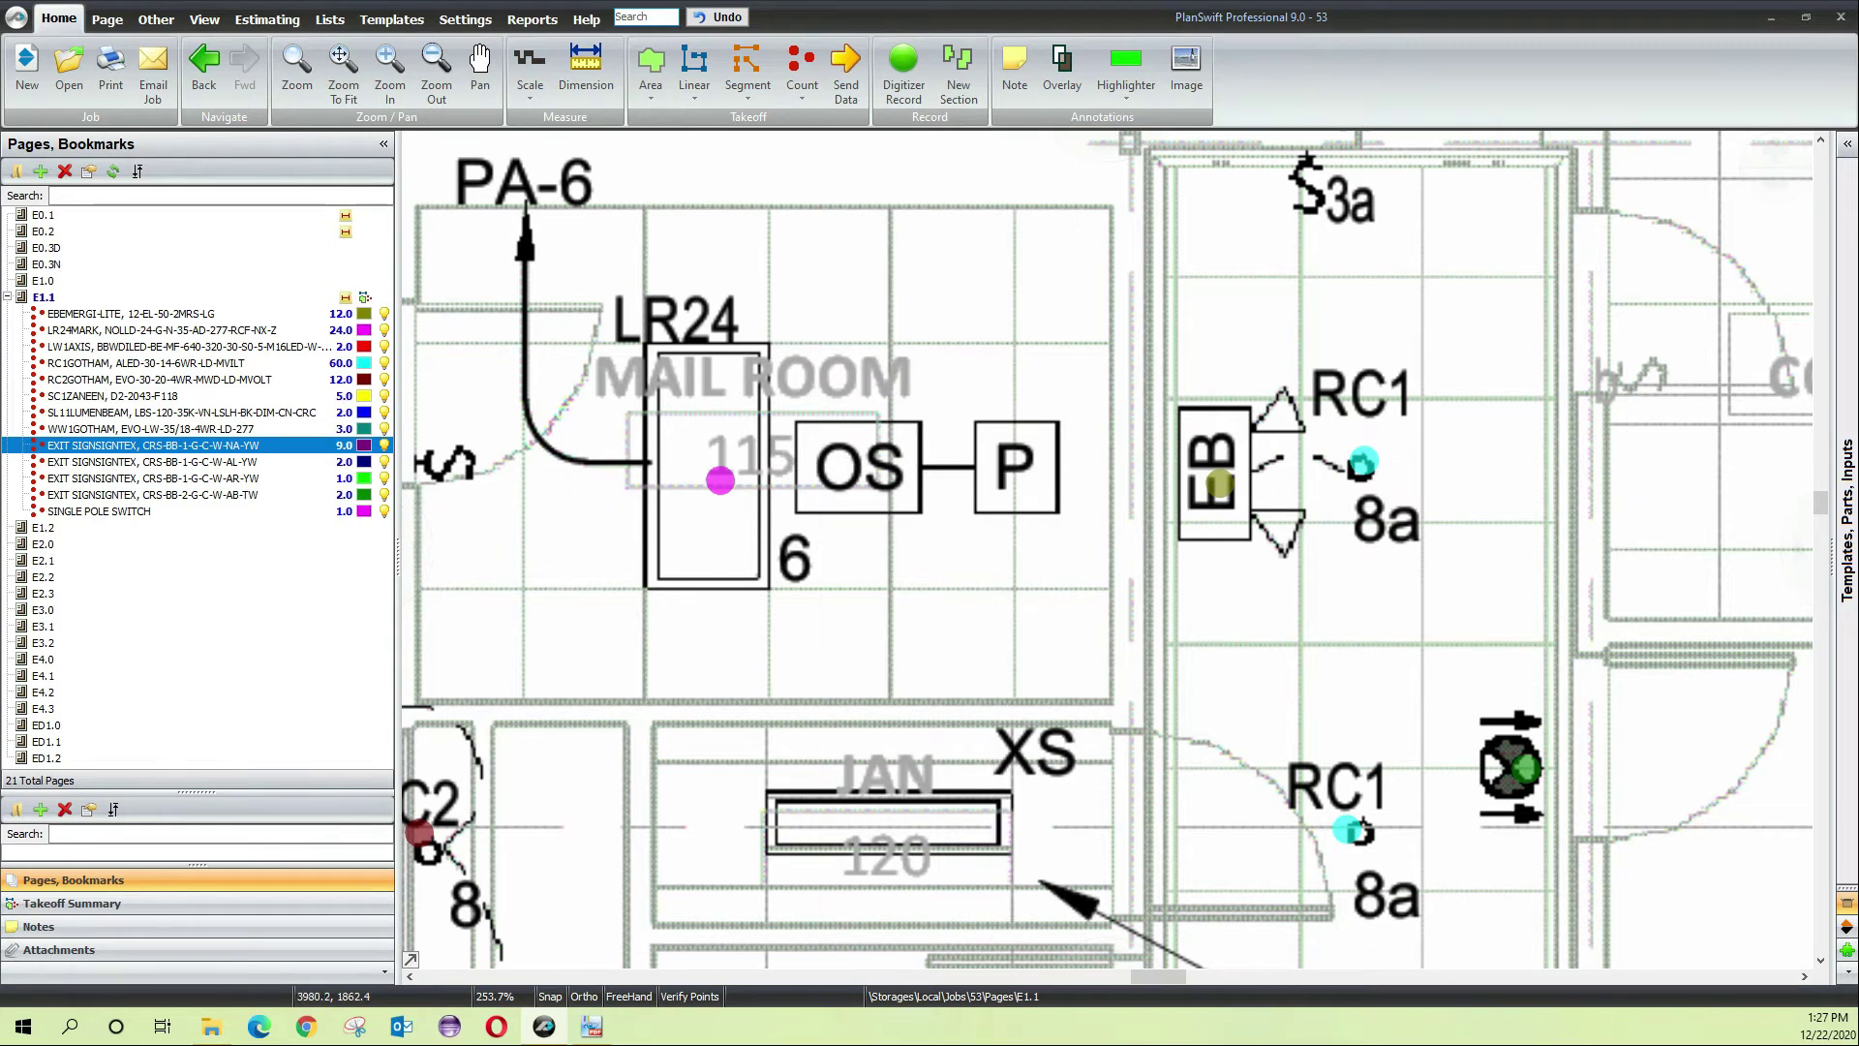
{"action": "key", "text": "alt+Tab"}
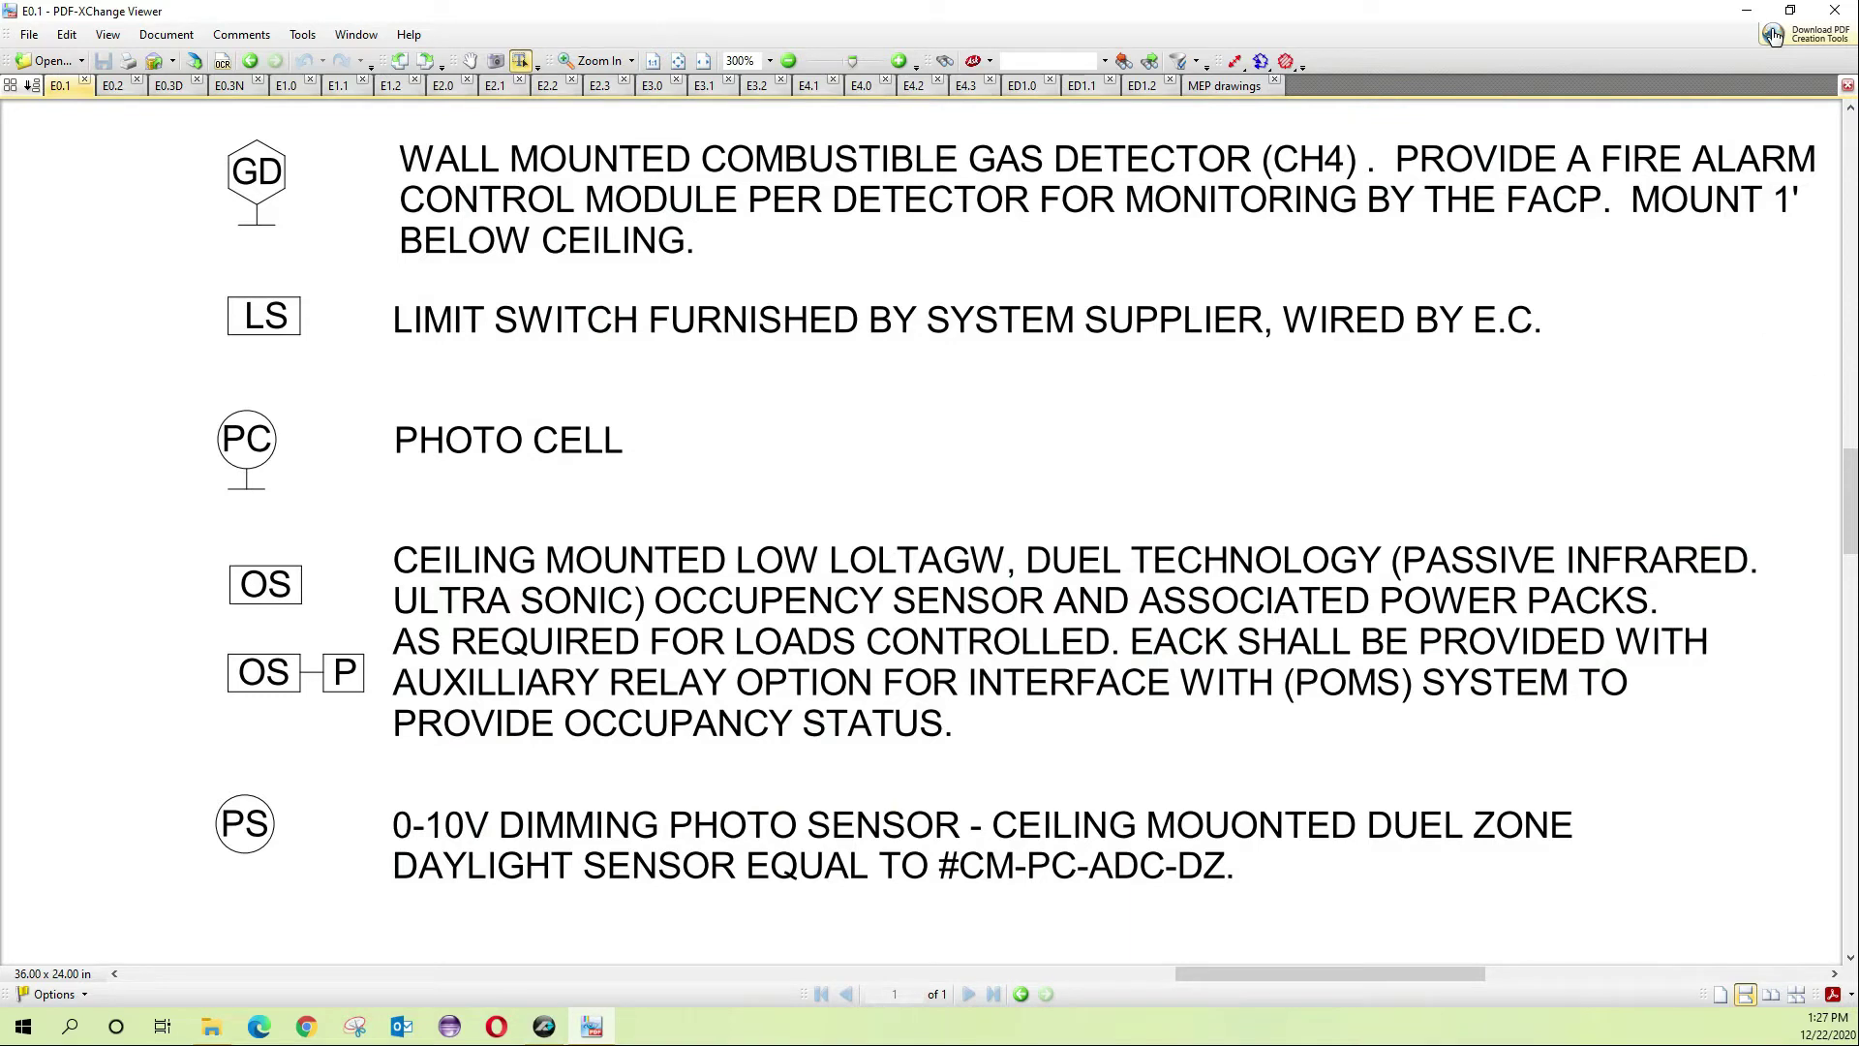
{"action": "left_click_drag", "start_coordinate": [1018, 564], "coordinate": [1358, 564]}
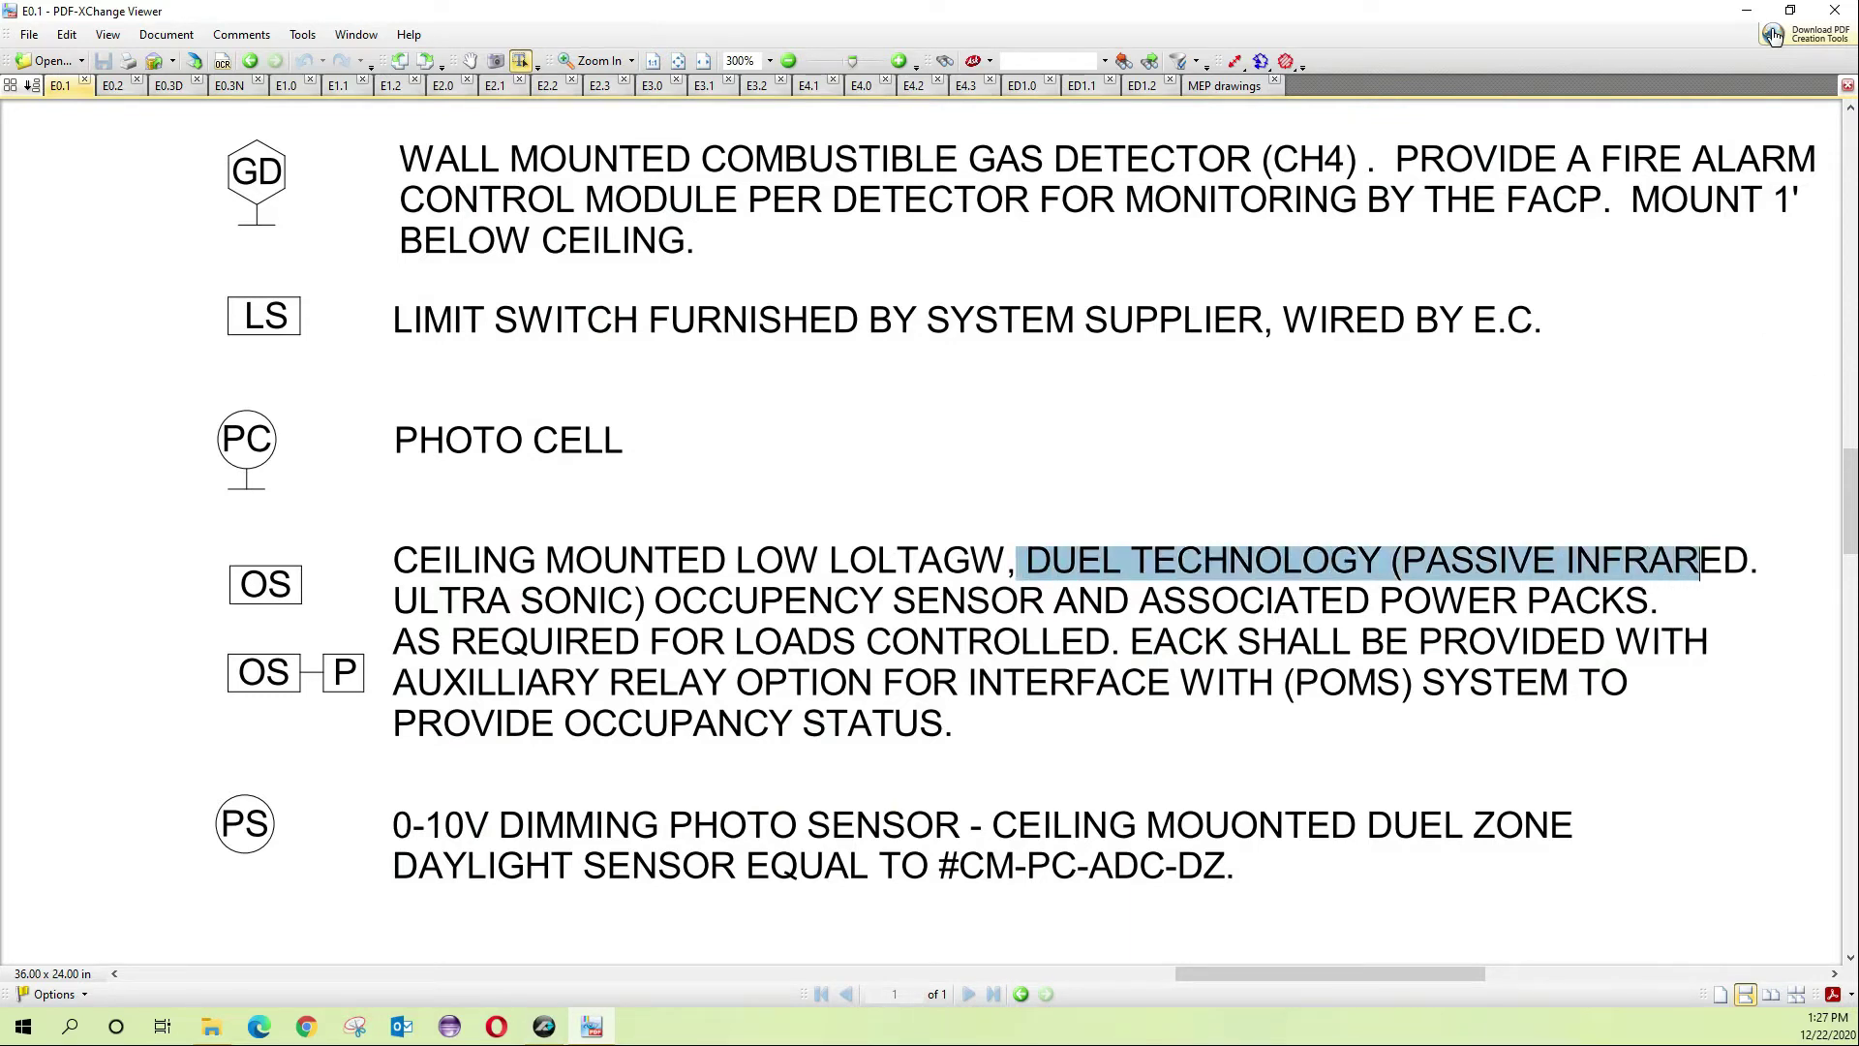
{"action": "left_click_drag", "start_coordinate": [1751, 562], "coordinate": [810, 600]}
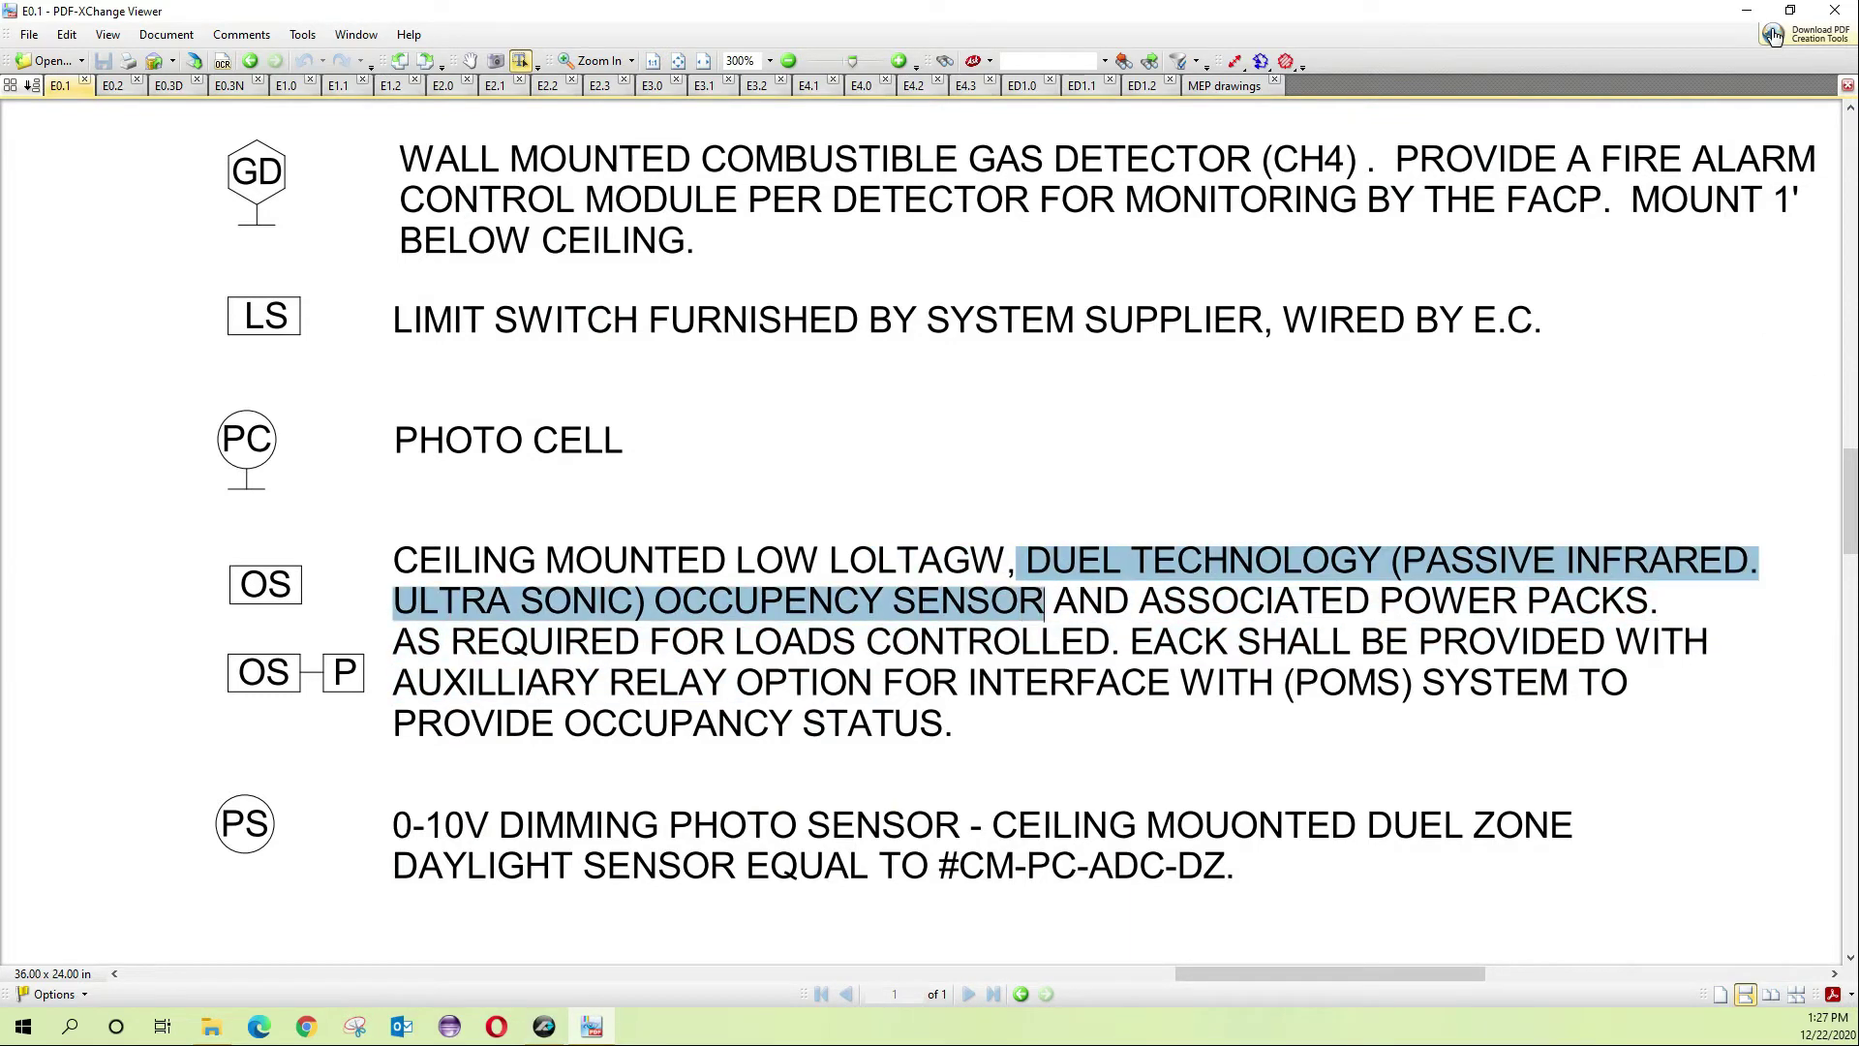
{"action": "left_click_drag", "start_coordinate": [1104, 600], "coordinate": [1659, 600]}
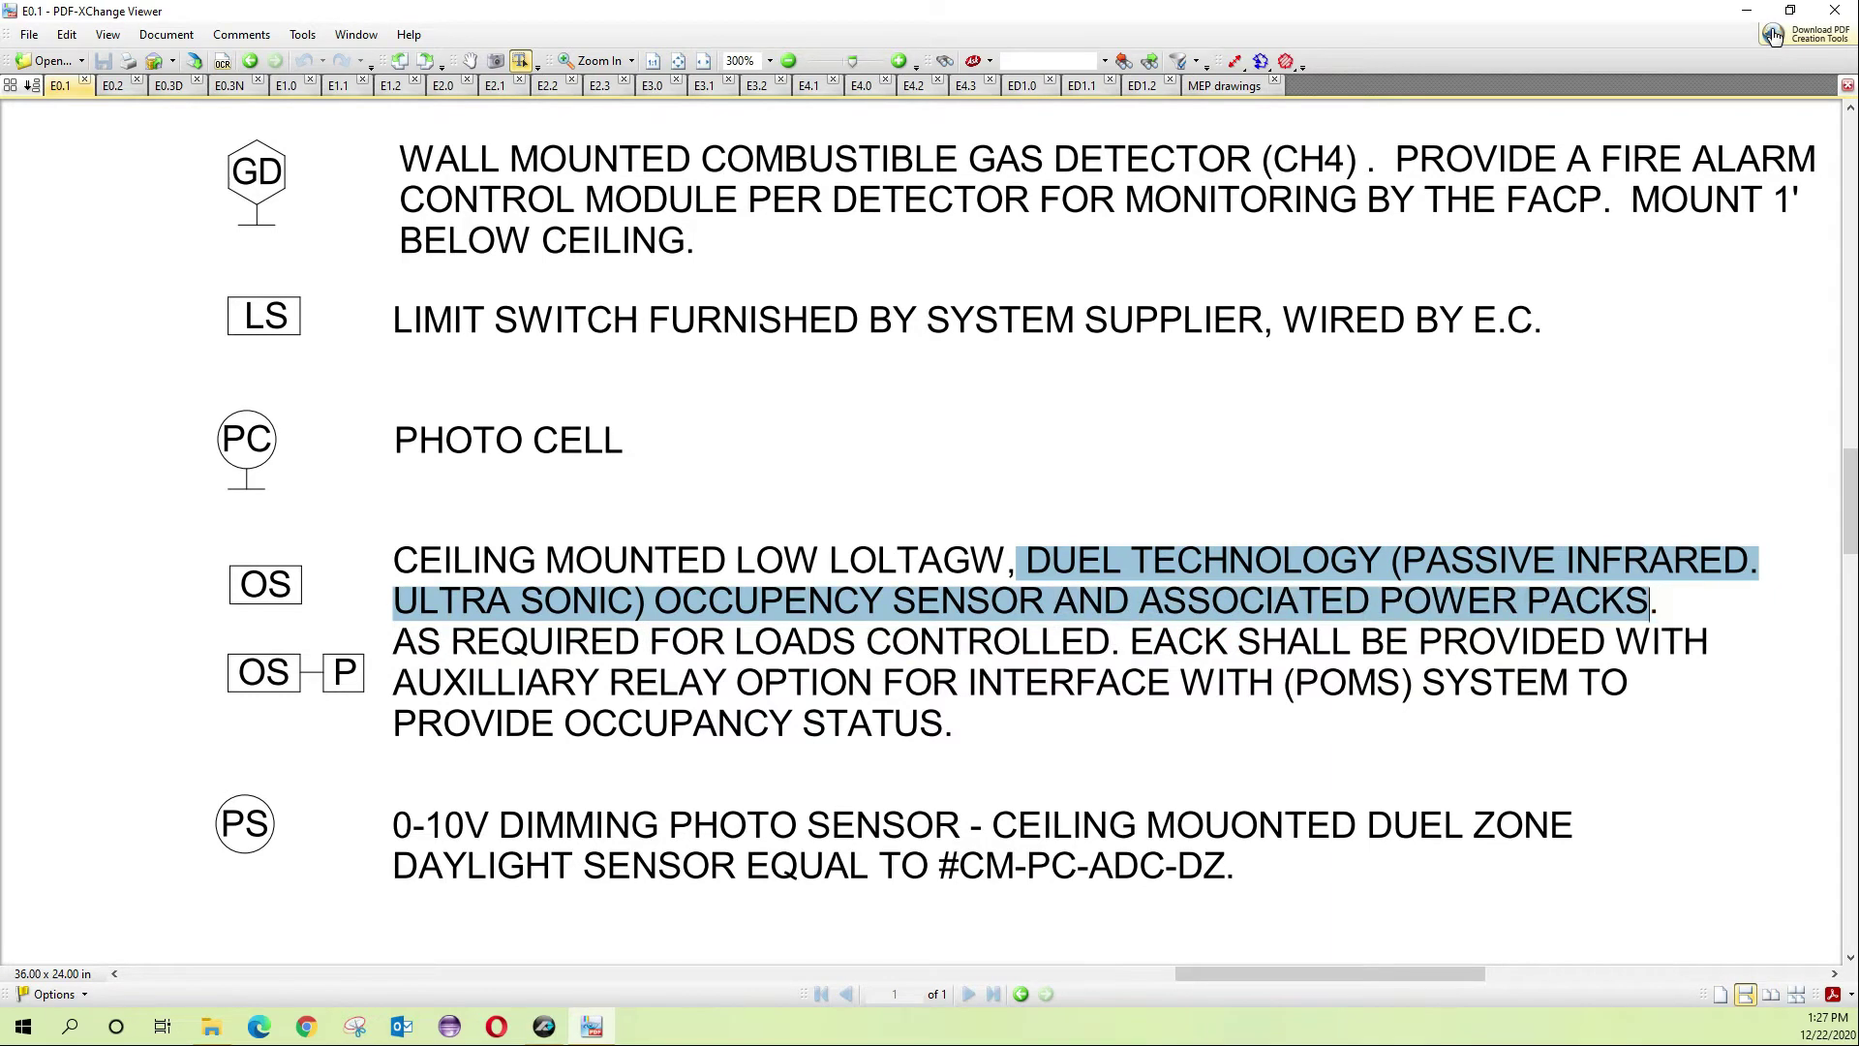
{"action": "right_click", "coordinate": [1603, 593]}
{"action": "left_click", "coordinate": [1646, 605]}
Return to PlanSwift and create a LIGHTING CONTROL count named DUAL TECHNOLOGY (PASSIVE INFRARED ULTRA SONIC) OCCUPANCY SENSOR AND ASSOCIATED POWER PACKS
{"action": "left_click", "coordinate": [544, 1027]}
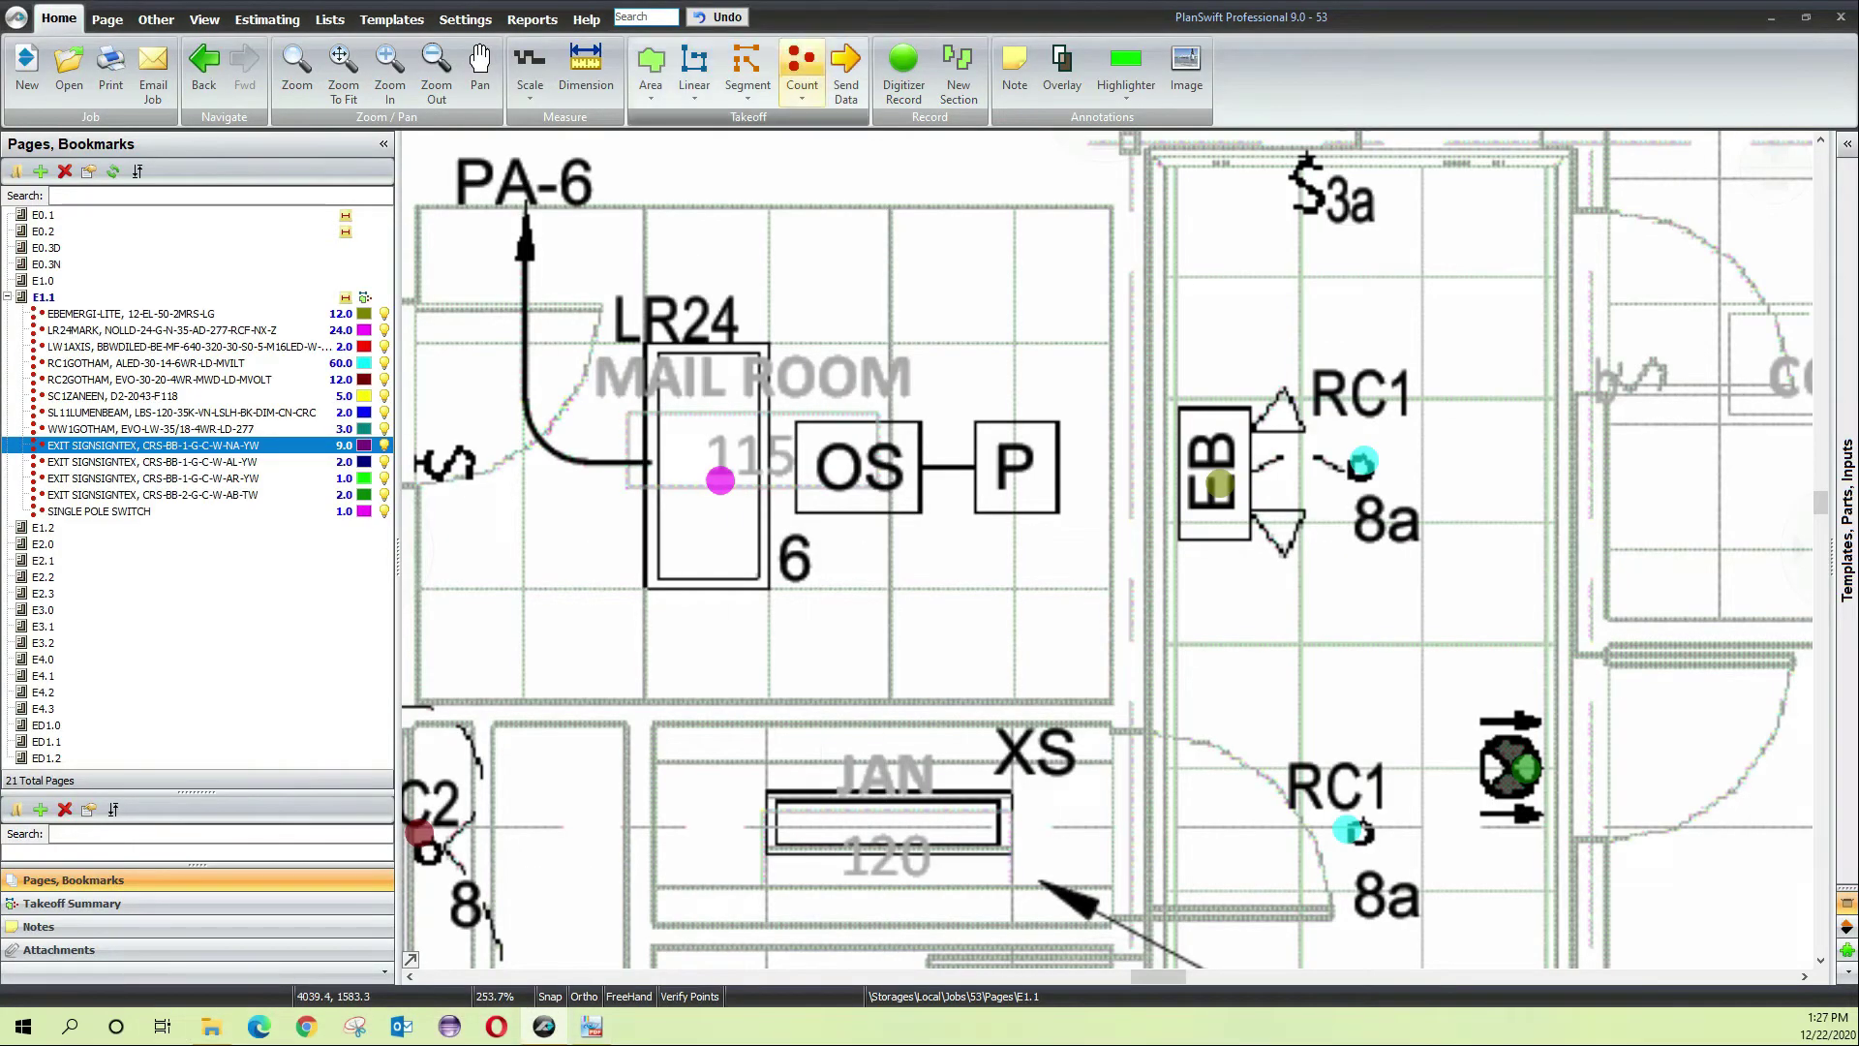
{"action": "left_click", "coordinate": [802, 68]}
{"action": "left_click", "coordinate": [942, 485]}
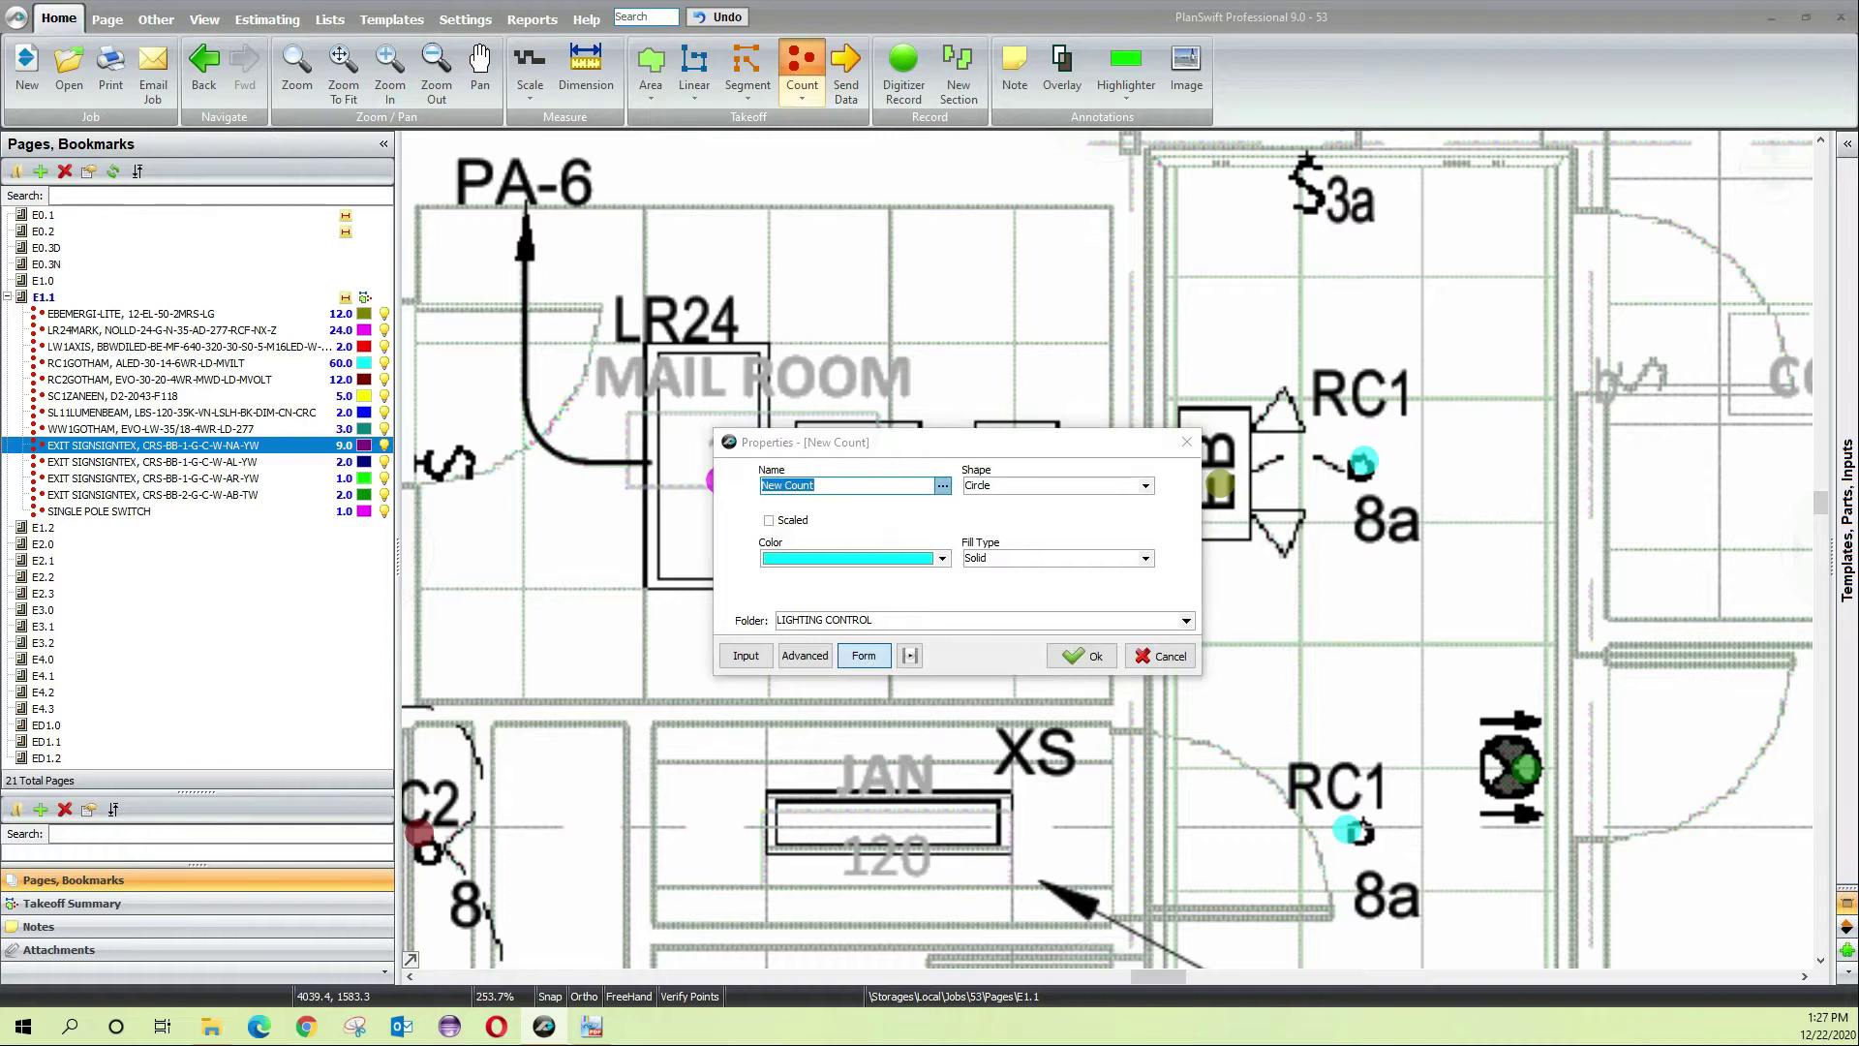
{"action": "right_click", "coordinate": [860, 446]}
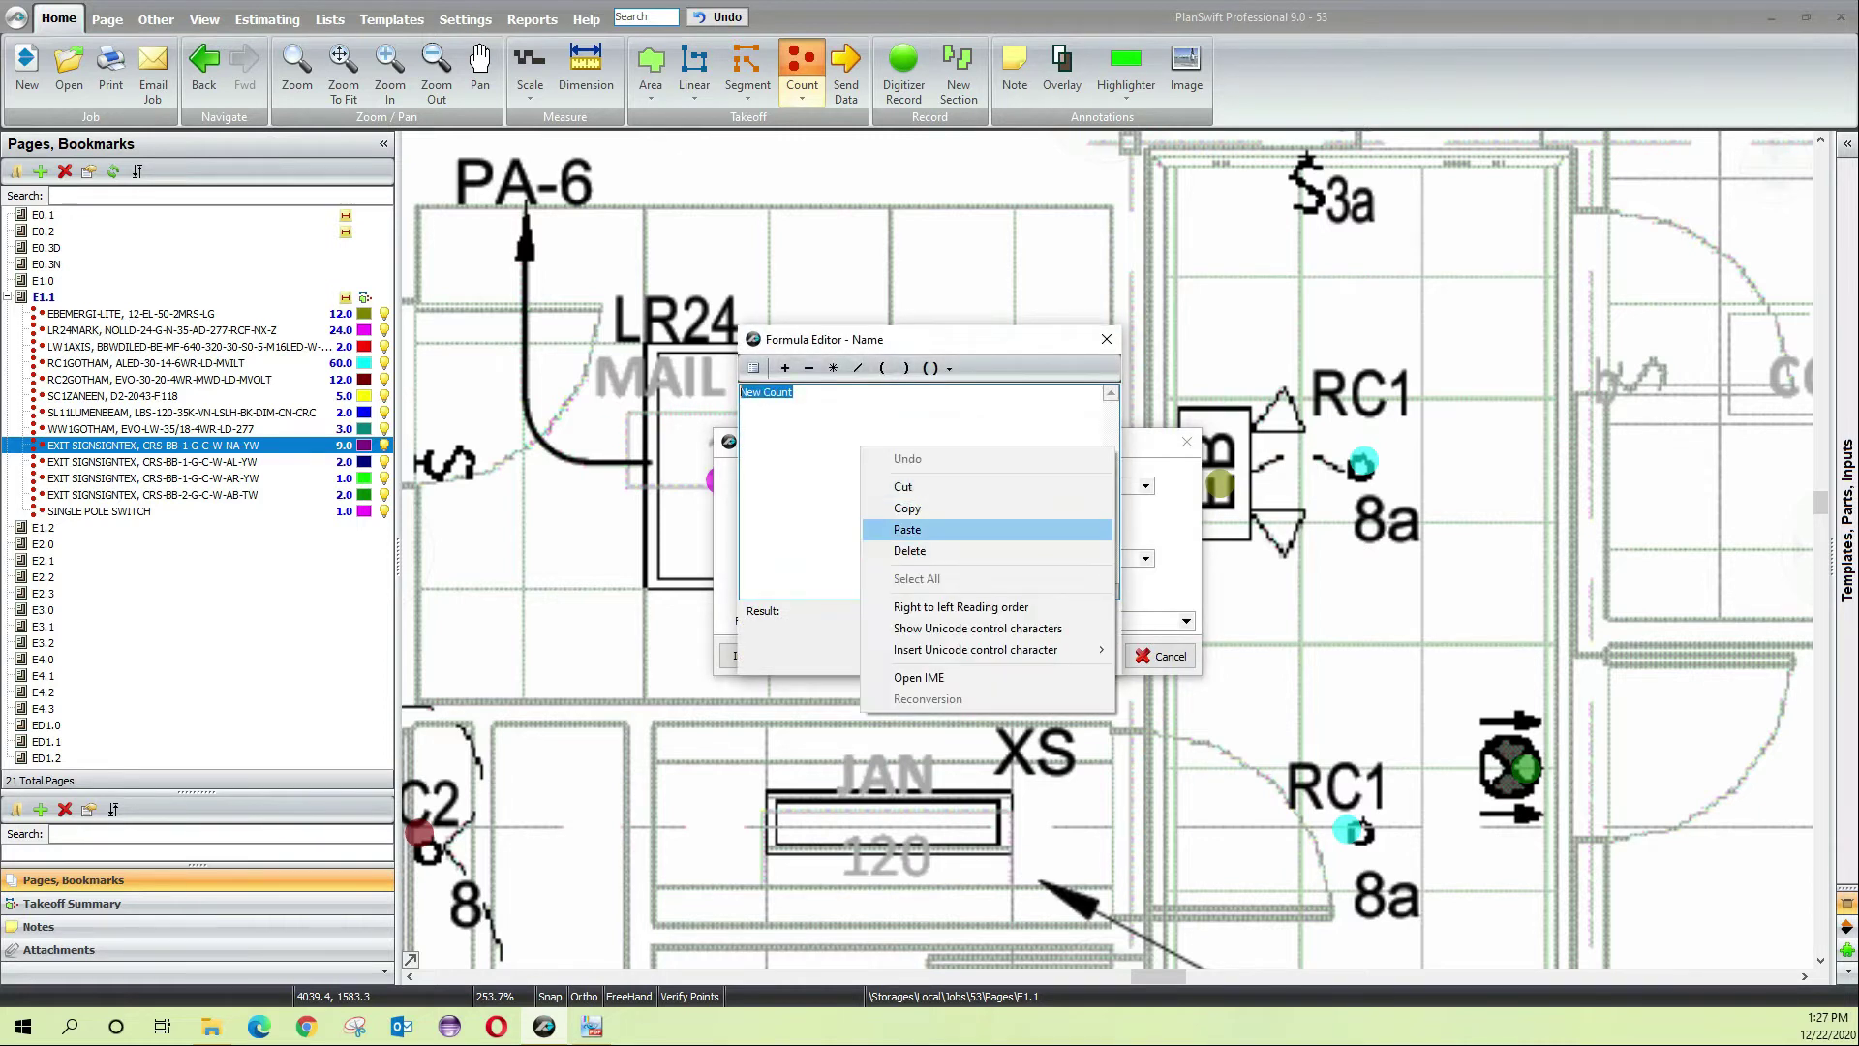
{"action": "left_click", "coordinate": [908, 529]}
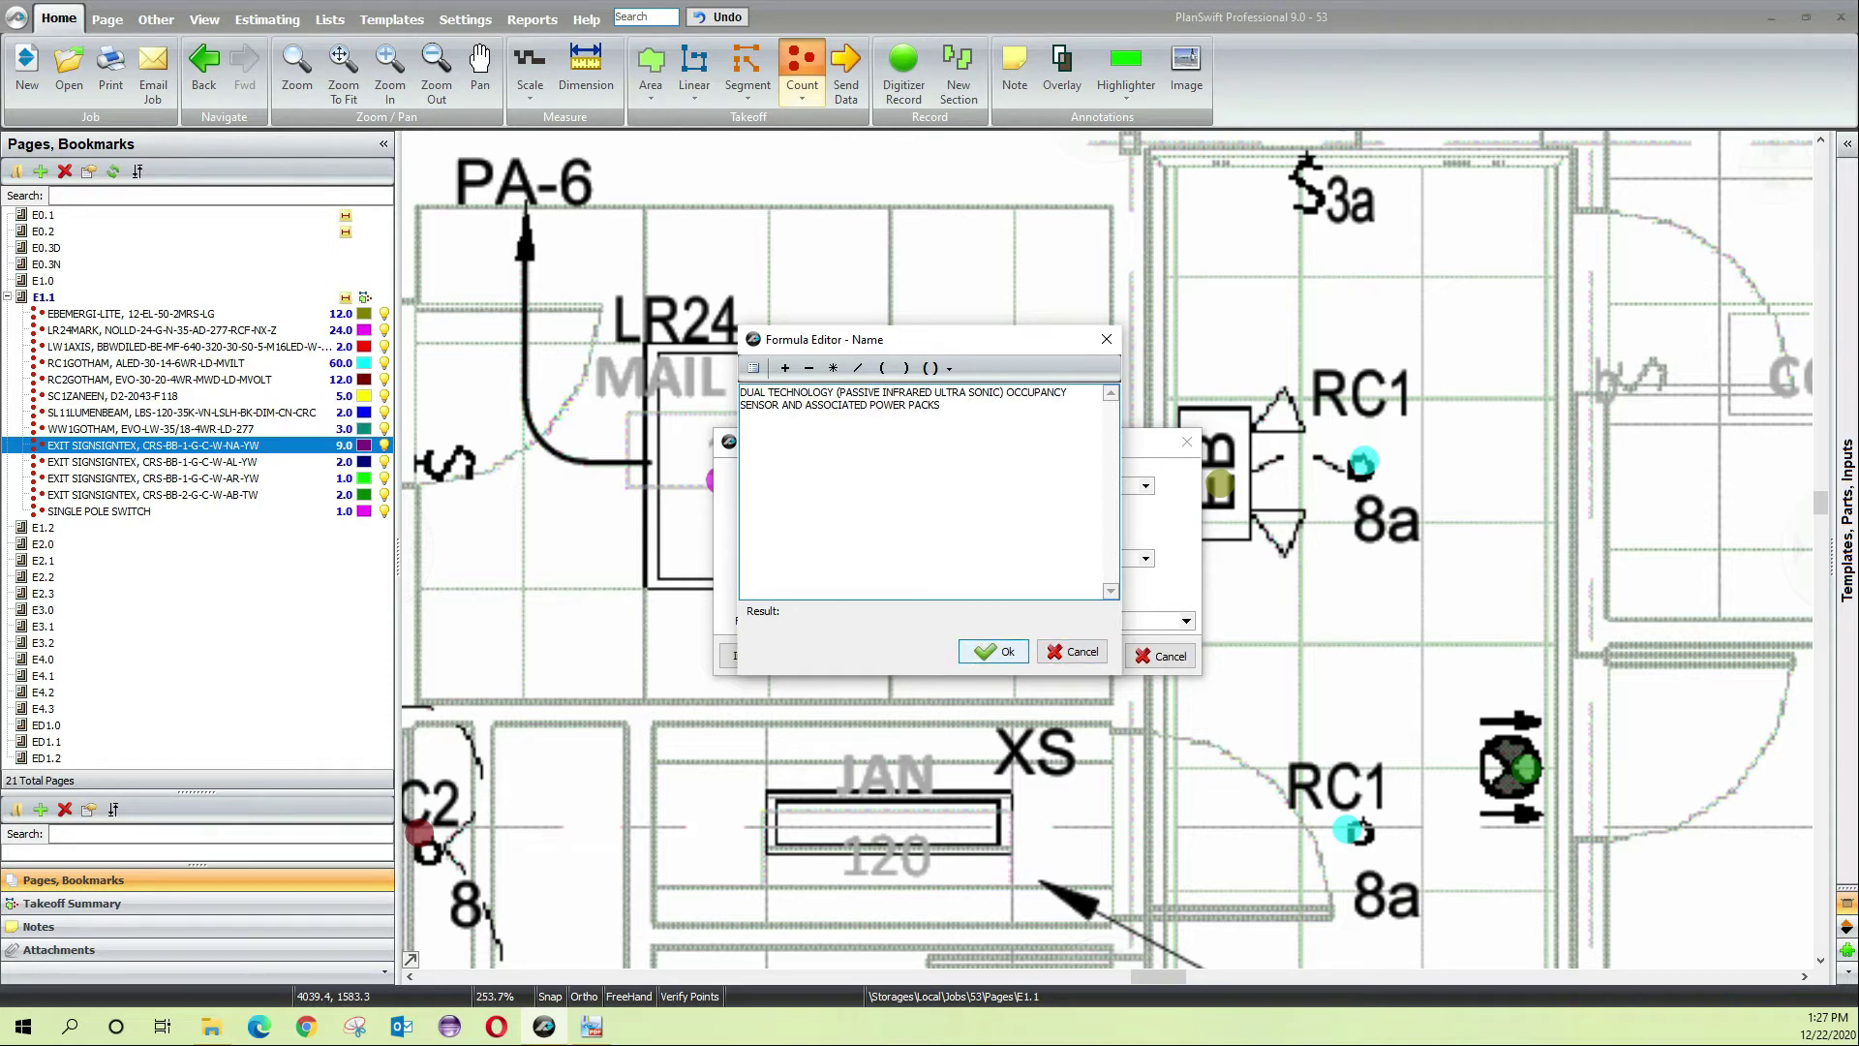
{"action": "left_click", "coordinate": [994, 652]}
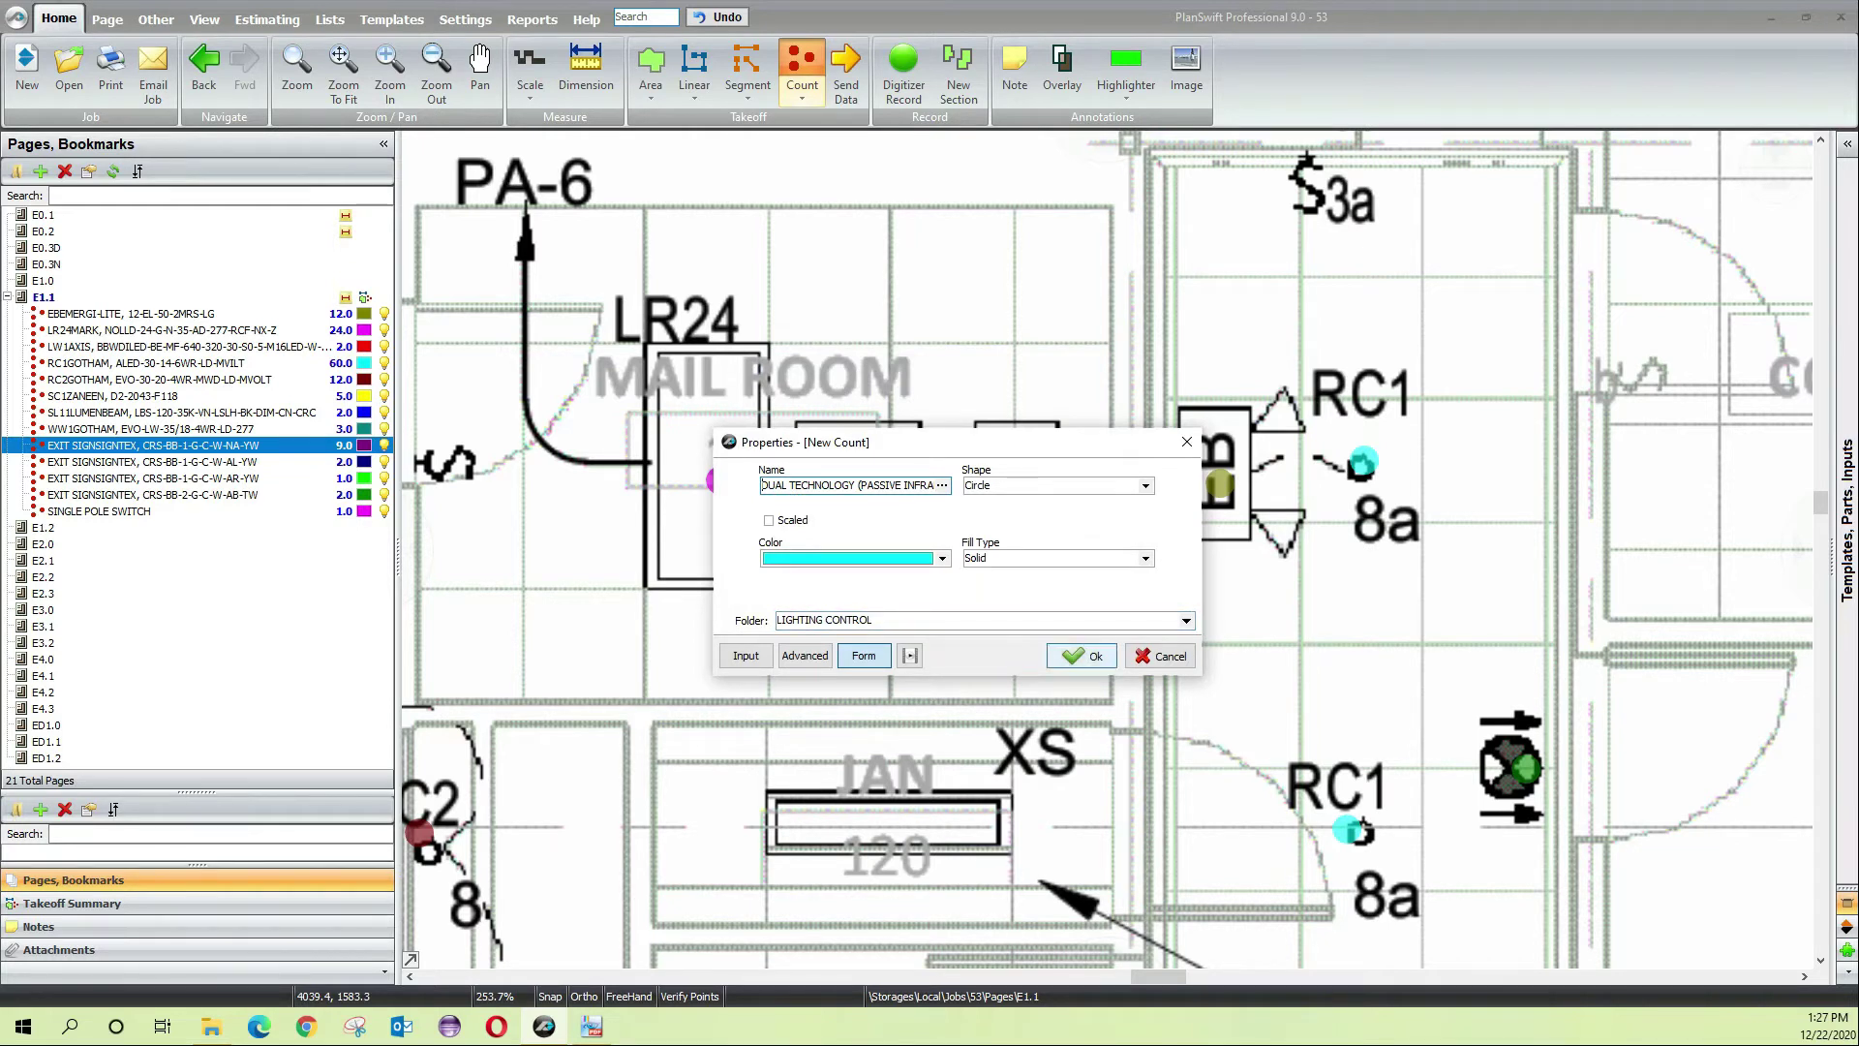
{"action": "left_click", "coordinate": [1081, 655]}
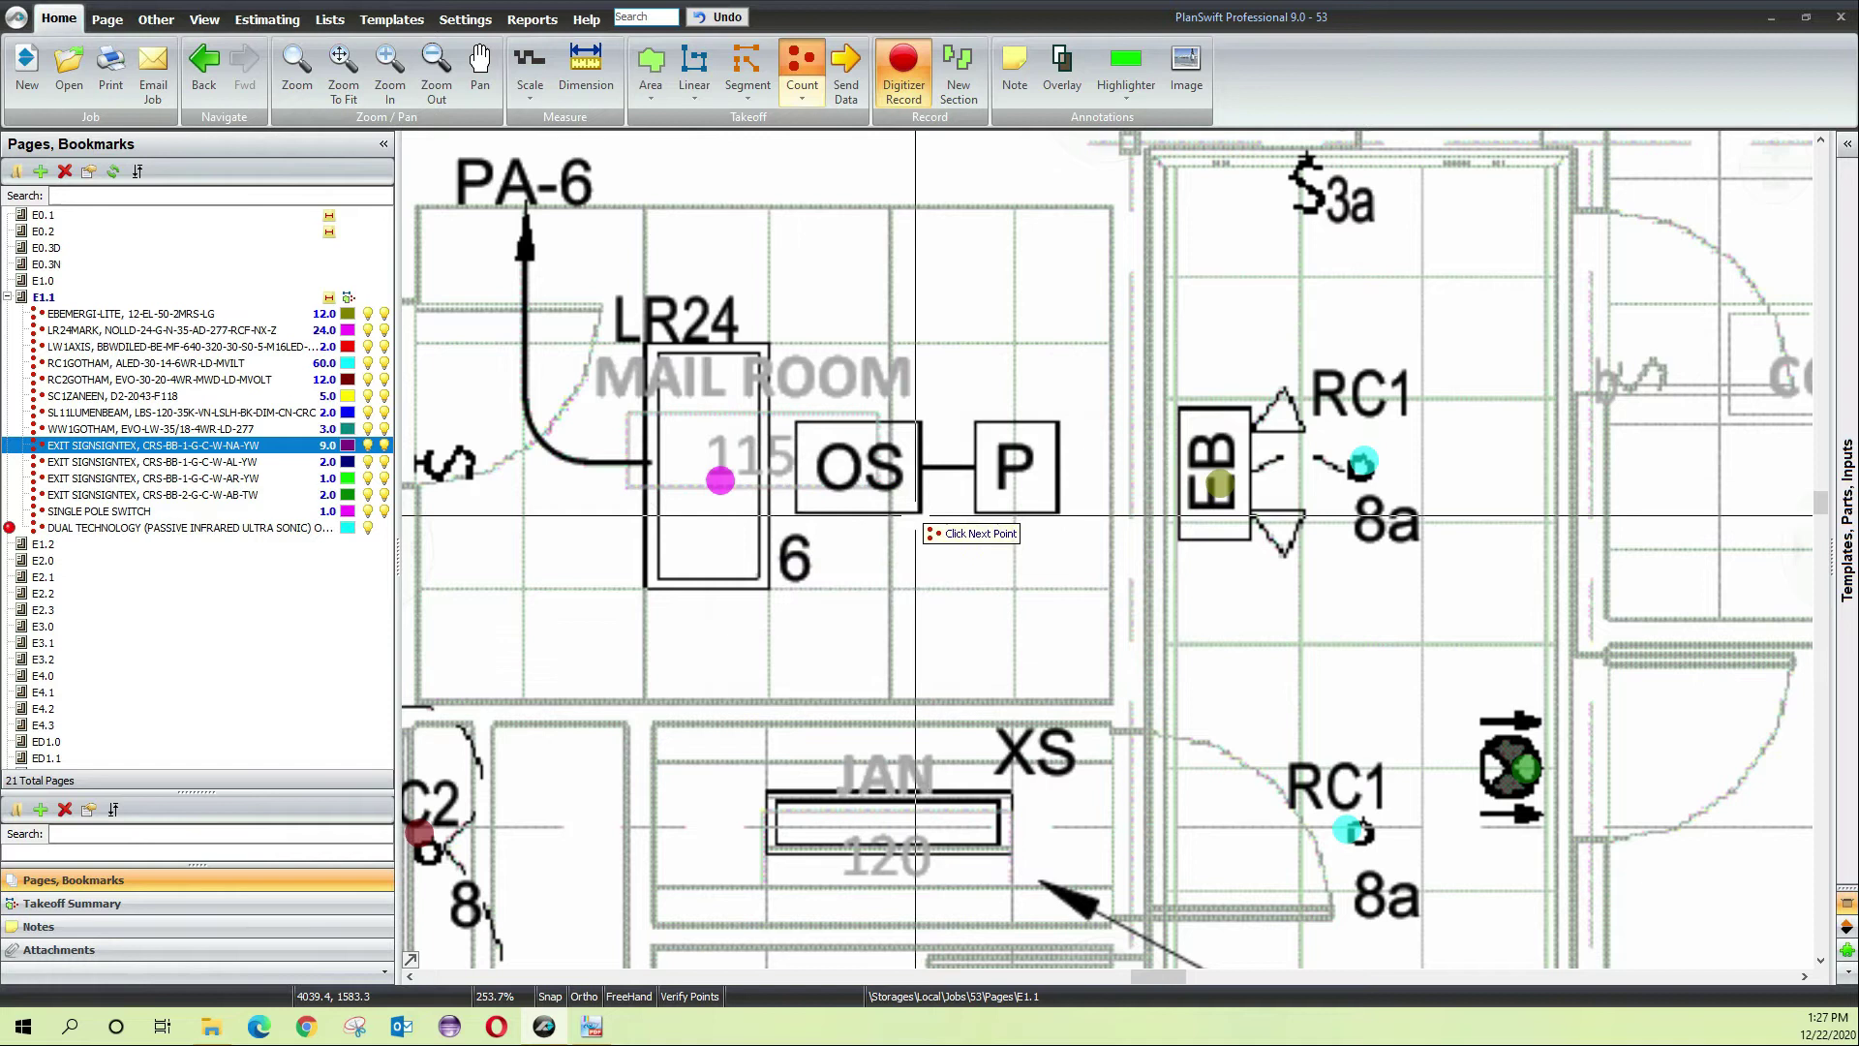
Review the counted fixtures, sensors and switches from Community Development 104 down to Work Space 107 and Toilet 108 for missed items
{"action": "scroll", "coordinate": [962, 544], "scroll_direction": "down", "scroll_amount": 3}
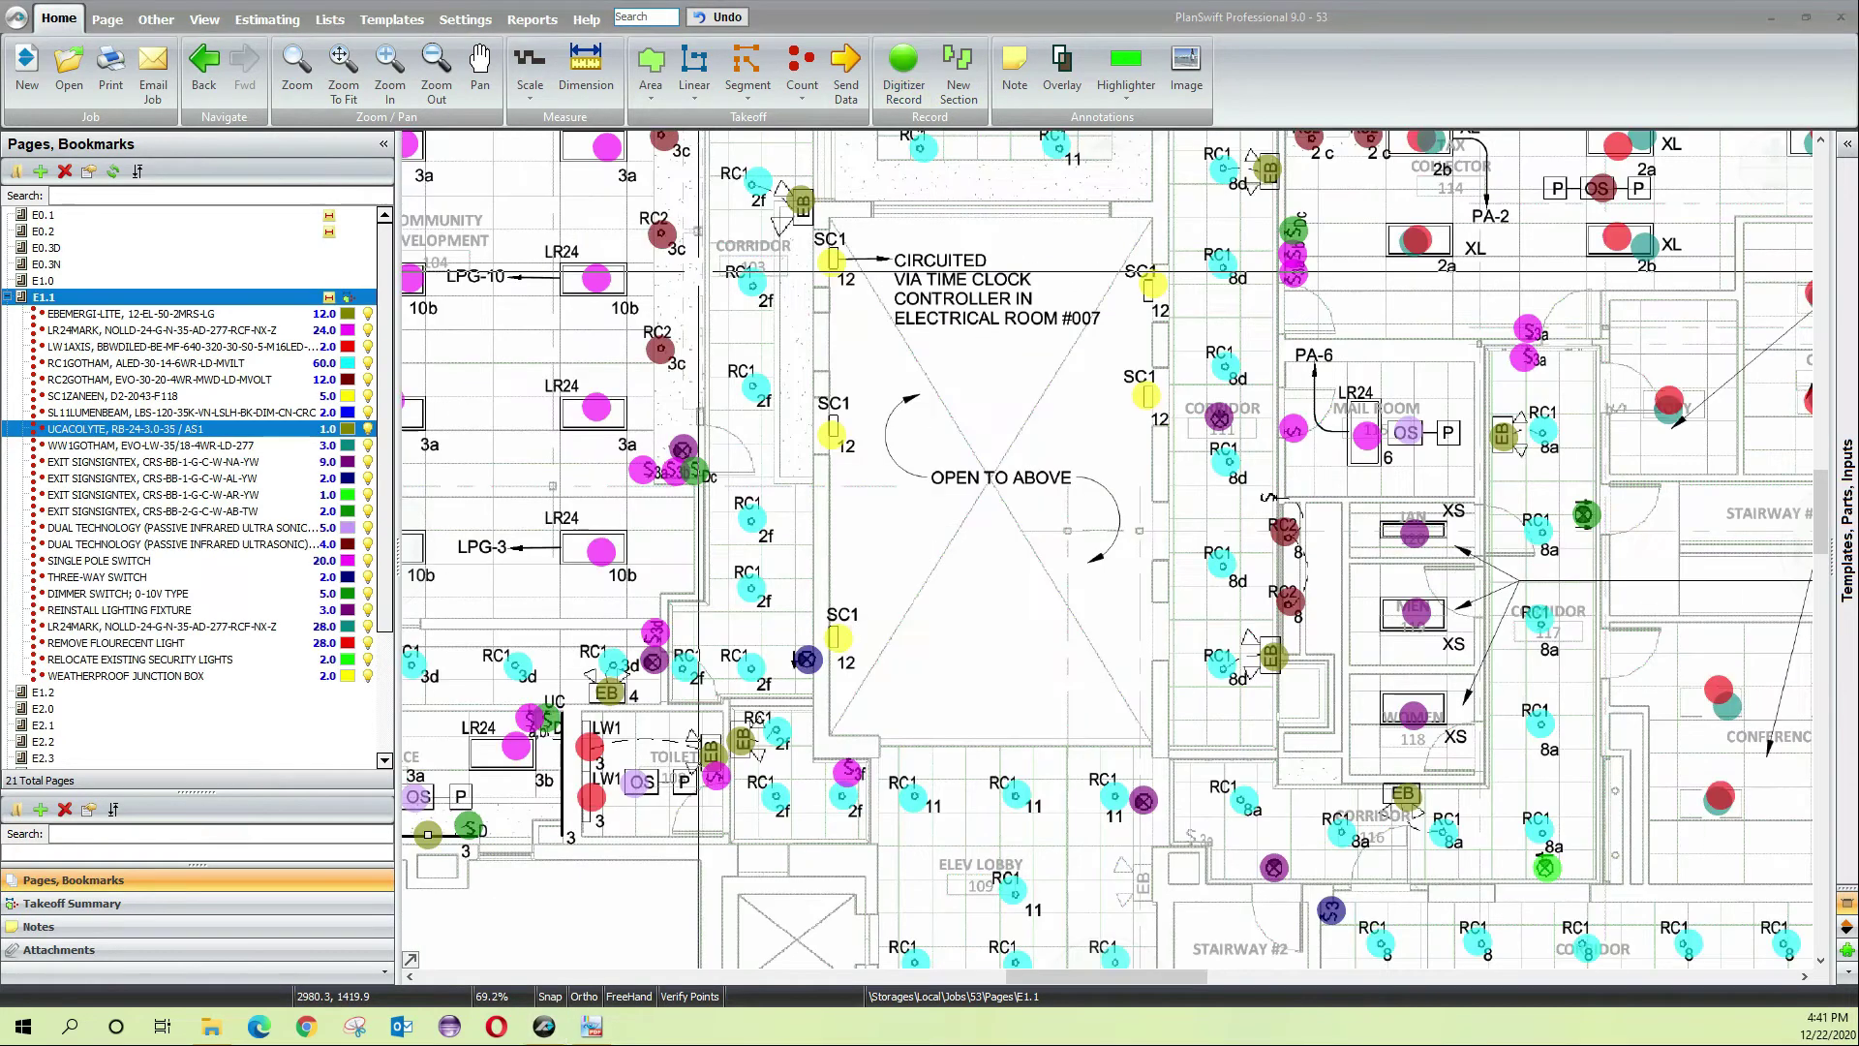
{"action": "left_click_drag", "start_coordinate": [699, 273], "coordinate": [920, 557]}
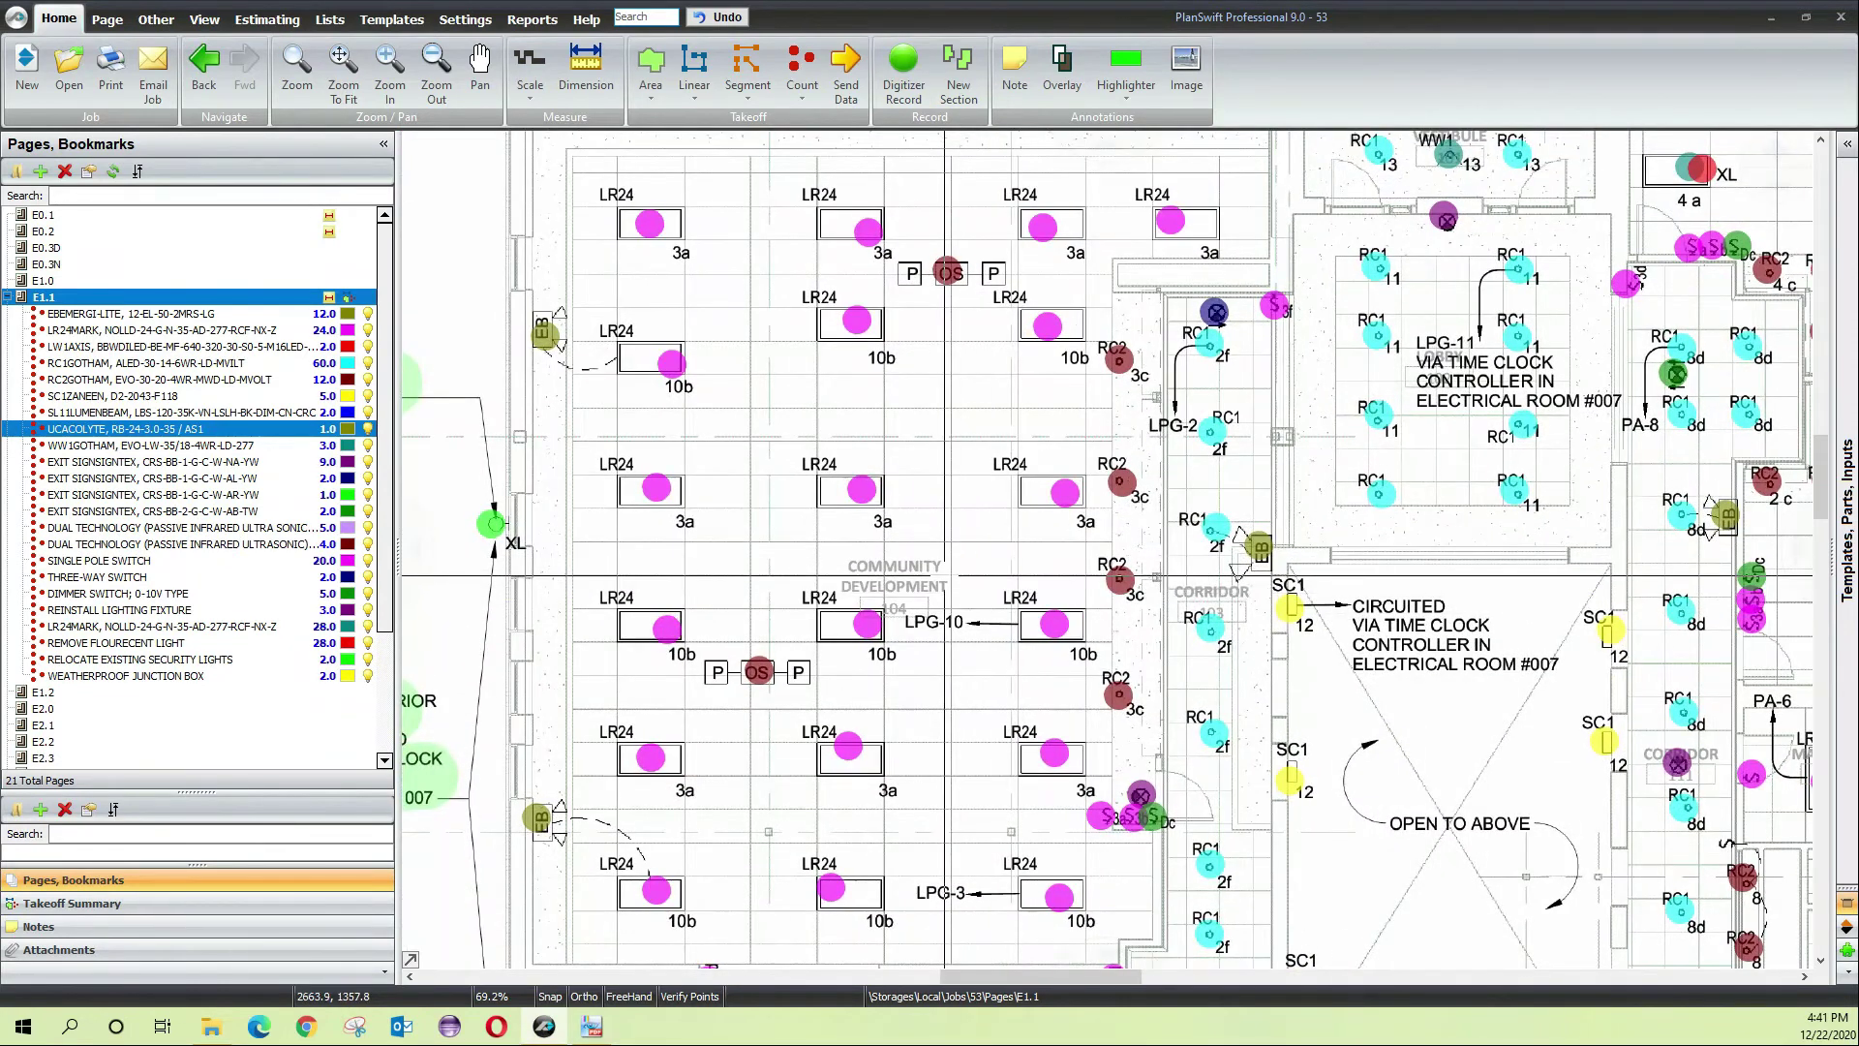
{"action": "mouse_move", "coordinate": [988, 383]}
{"action": "left_mouse_down"}
{"action": "mouse_move", "coordinate": [1007, 663]}
{"action": "mouse_move", "coordinate": [941, 439]}
{"action": "left_mouse_up"}
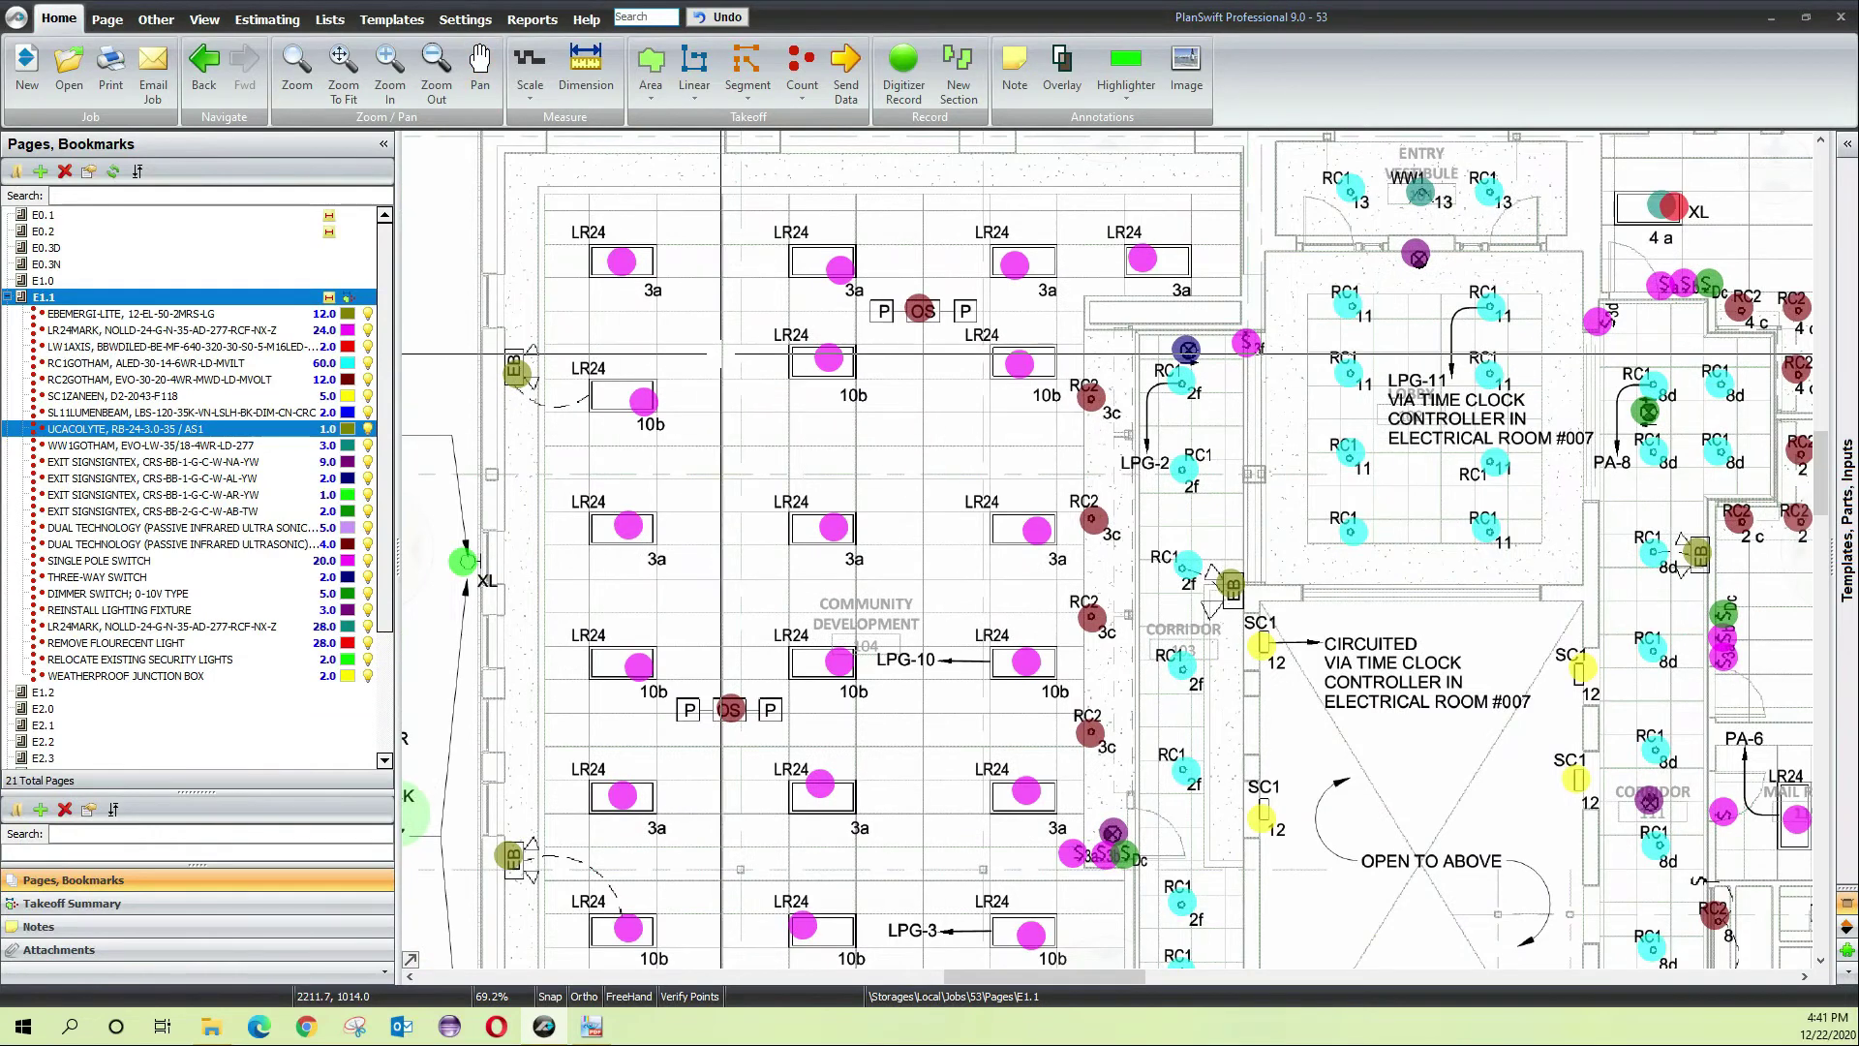
{"action": "left_click_drag", "start_coordinate": [959, 705], "coordinate": [941, 755]}
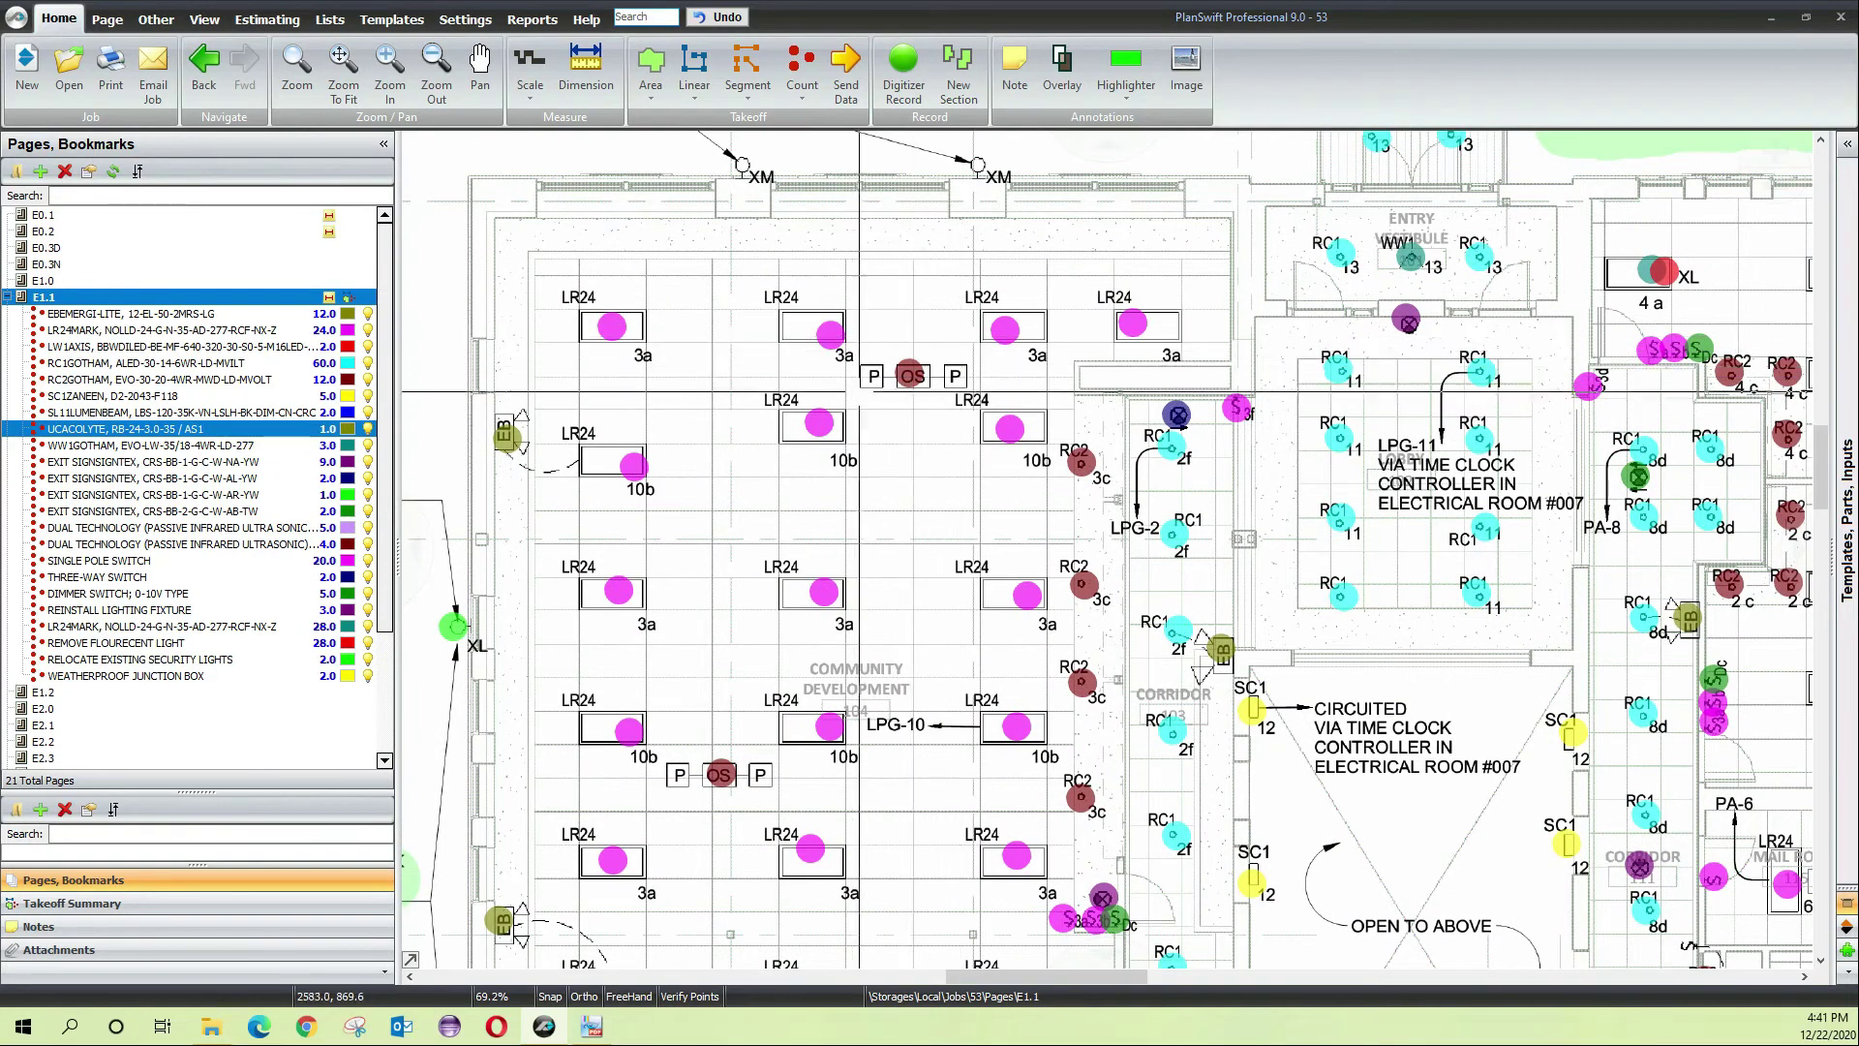
{"action": "left_click_drag", "start_coordinate": [909, 628], "coordinate": [914, 301]}
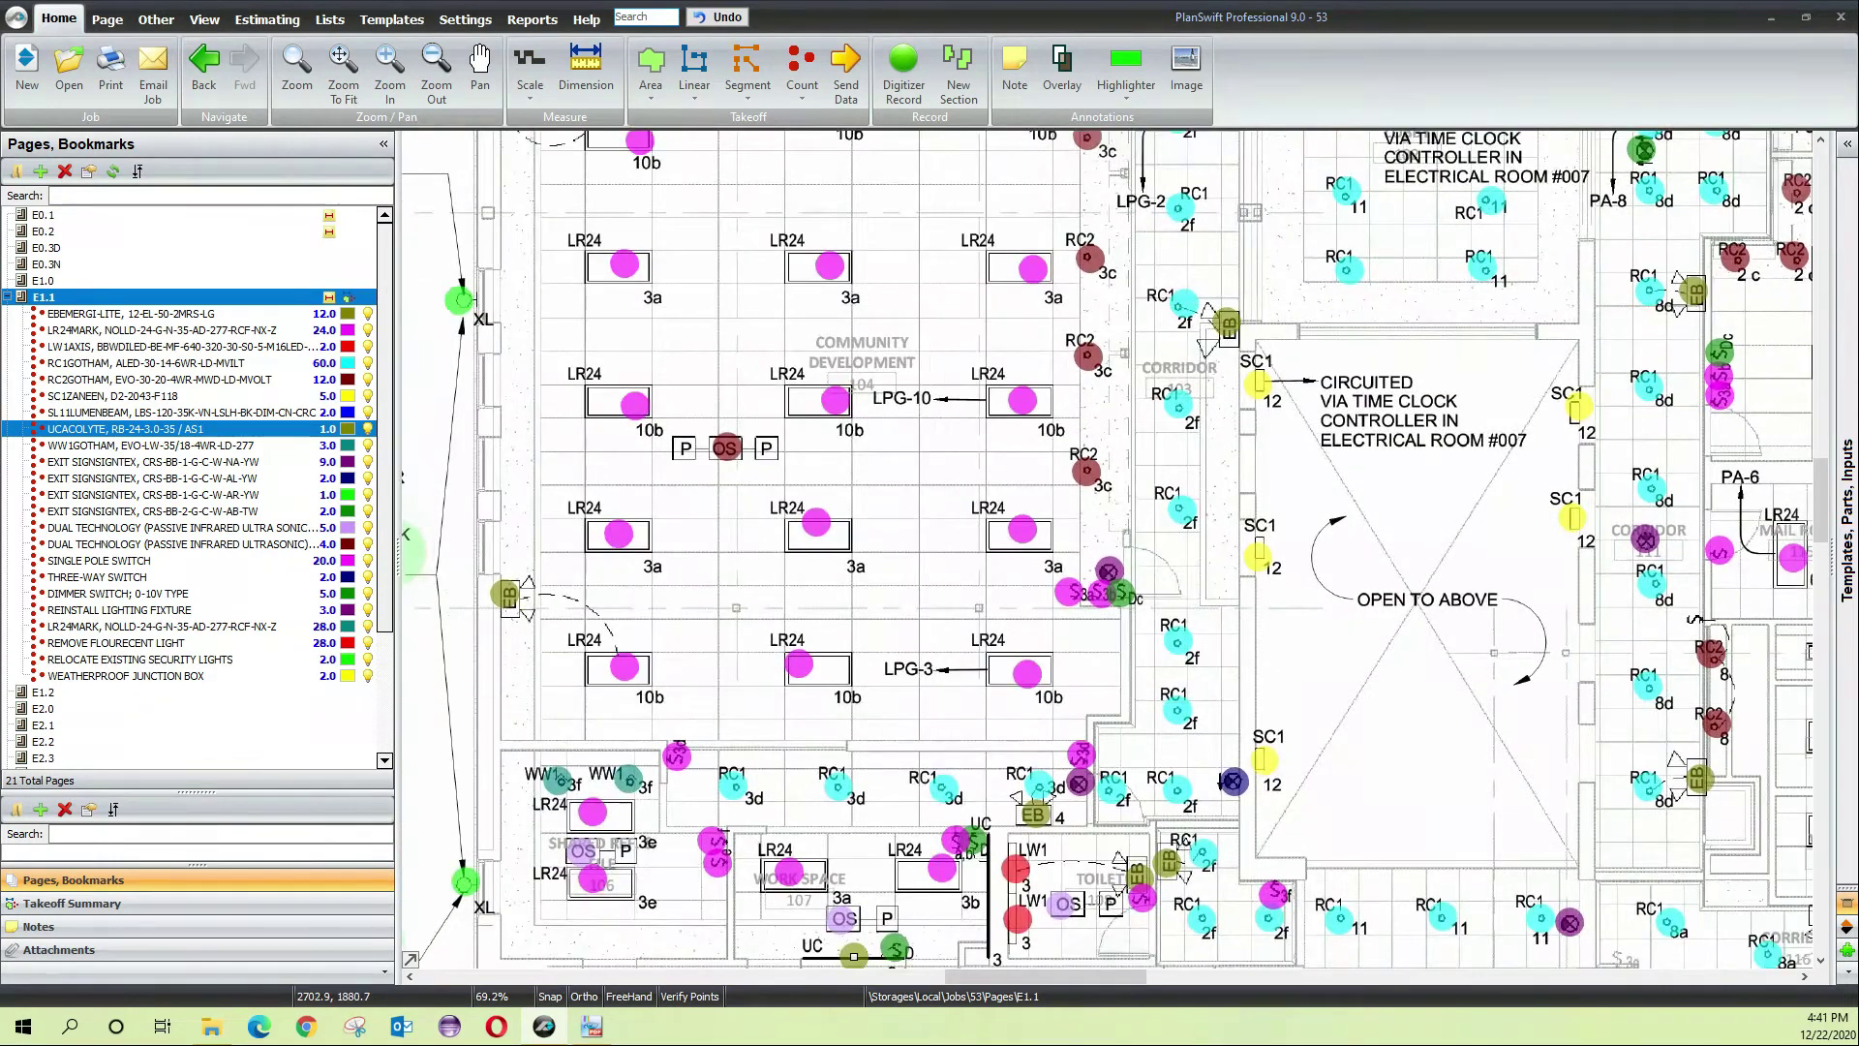
{"action": "left_click_drag", "start_coordinate": [938, 702], "coordinate": [926, 397]}
{"action": "scroll", "coordinate": [966, 675], "scroll_direction": "up", "scroll_amount": 1}
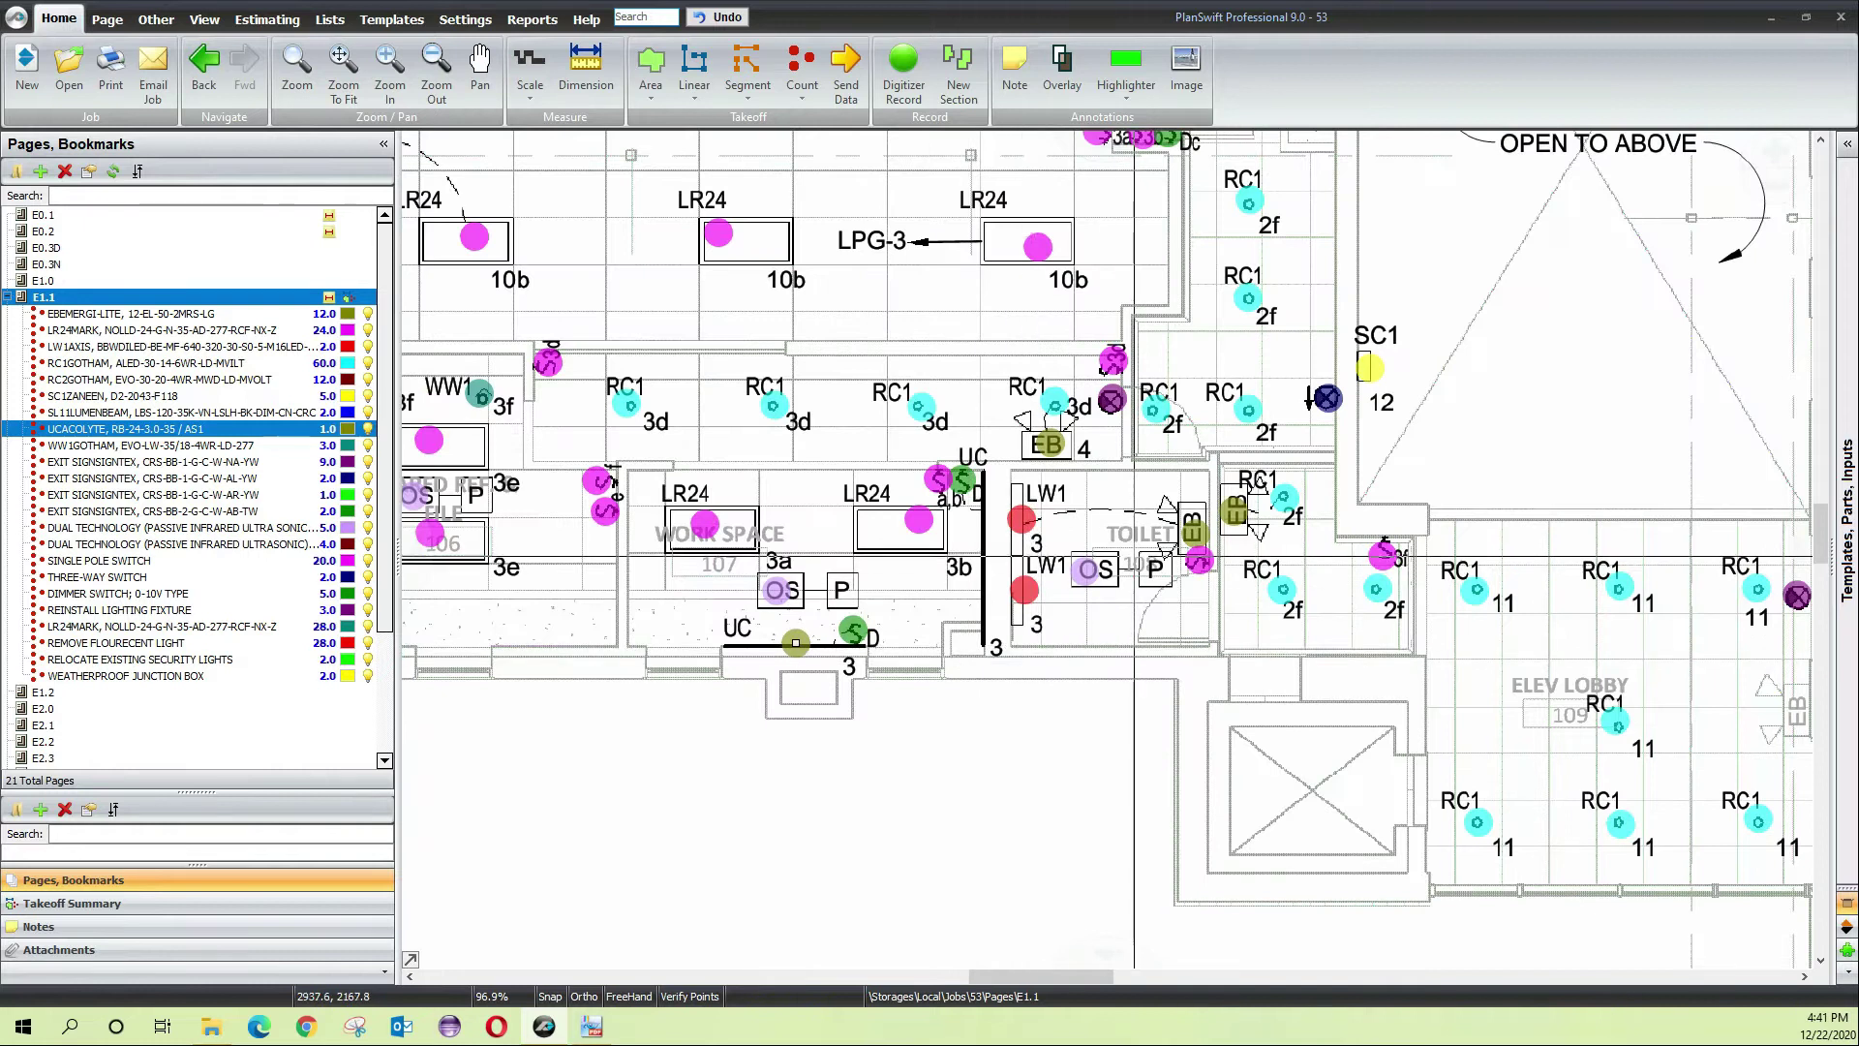
{"action": "scroll", "coordinate": [1134, 556], "scroll_direction": "down", "scroll_amount": 1}
Add the vertical UC fixture on the wall between Work Space 107 and Toilet 108 to the UCACOLYTE, RB-24-3.0-35 / AS1 count
{"action": "left_click_drag", "start_coordinate": [890, 619], "coordinate": [933, 620]}
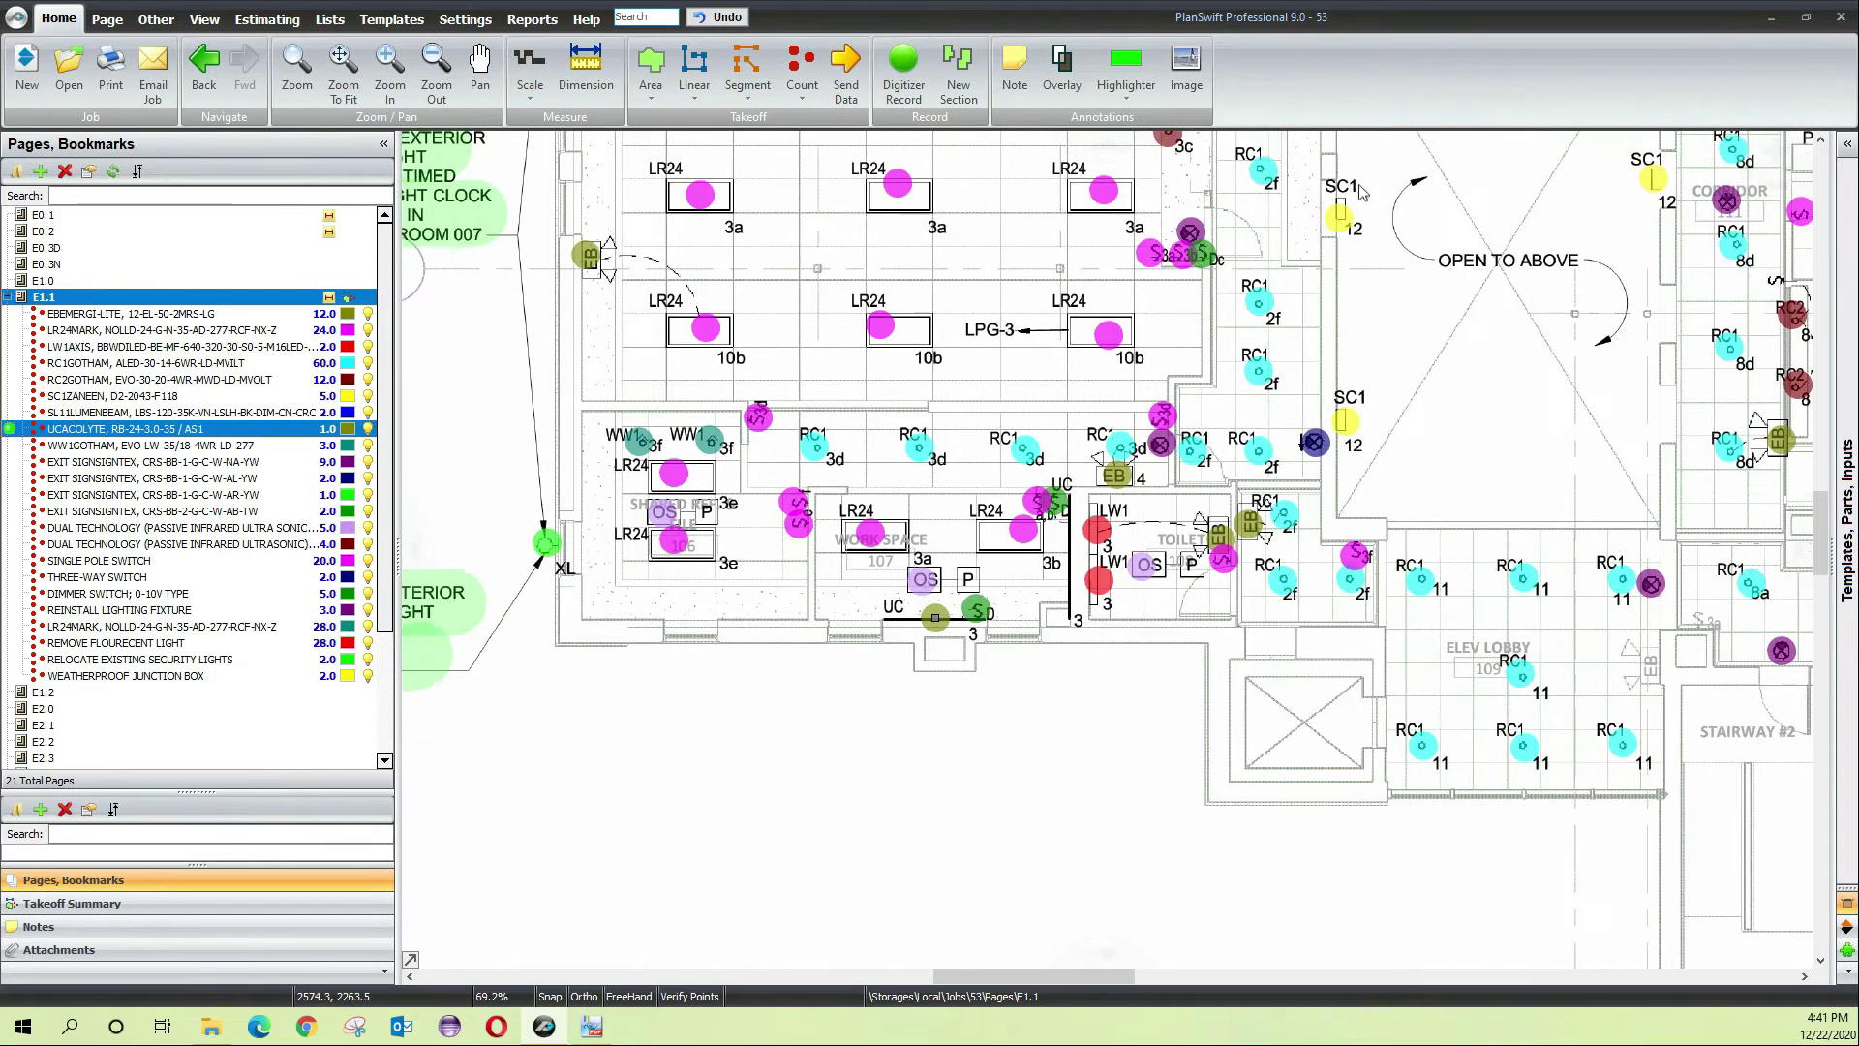
{"action": "scroll", "coordinate": [1068, 546], "scroll_direction": "up", "scroll_amount": 1}
{"action": "left_click", "coordinate": [1065, 559]}
{"action": "scroll", "coordinate": [1152, 711], "scroll_direction": "down", "scroll_amount": 2}
{"action": "key", "text": "Escape"}
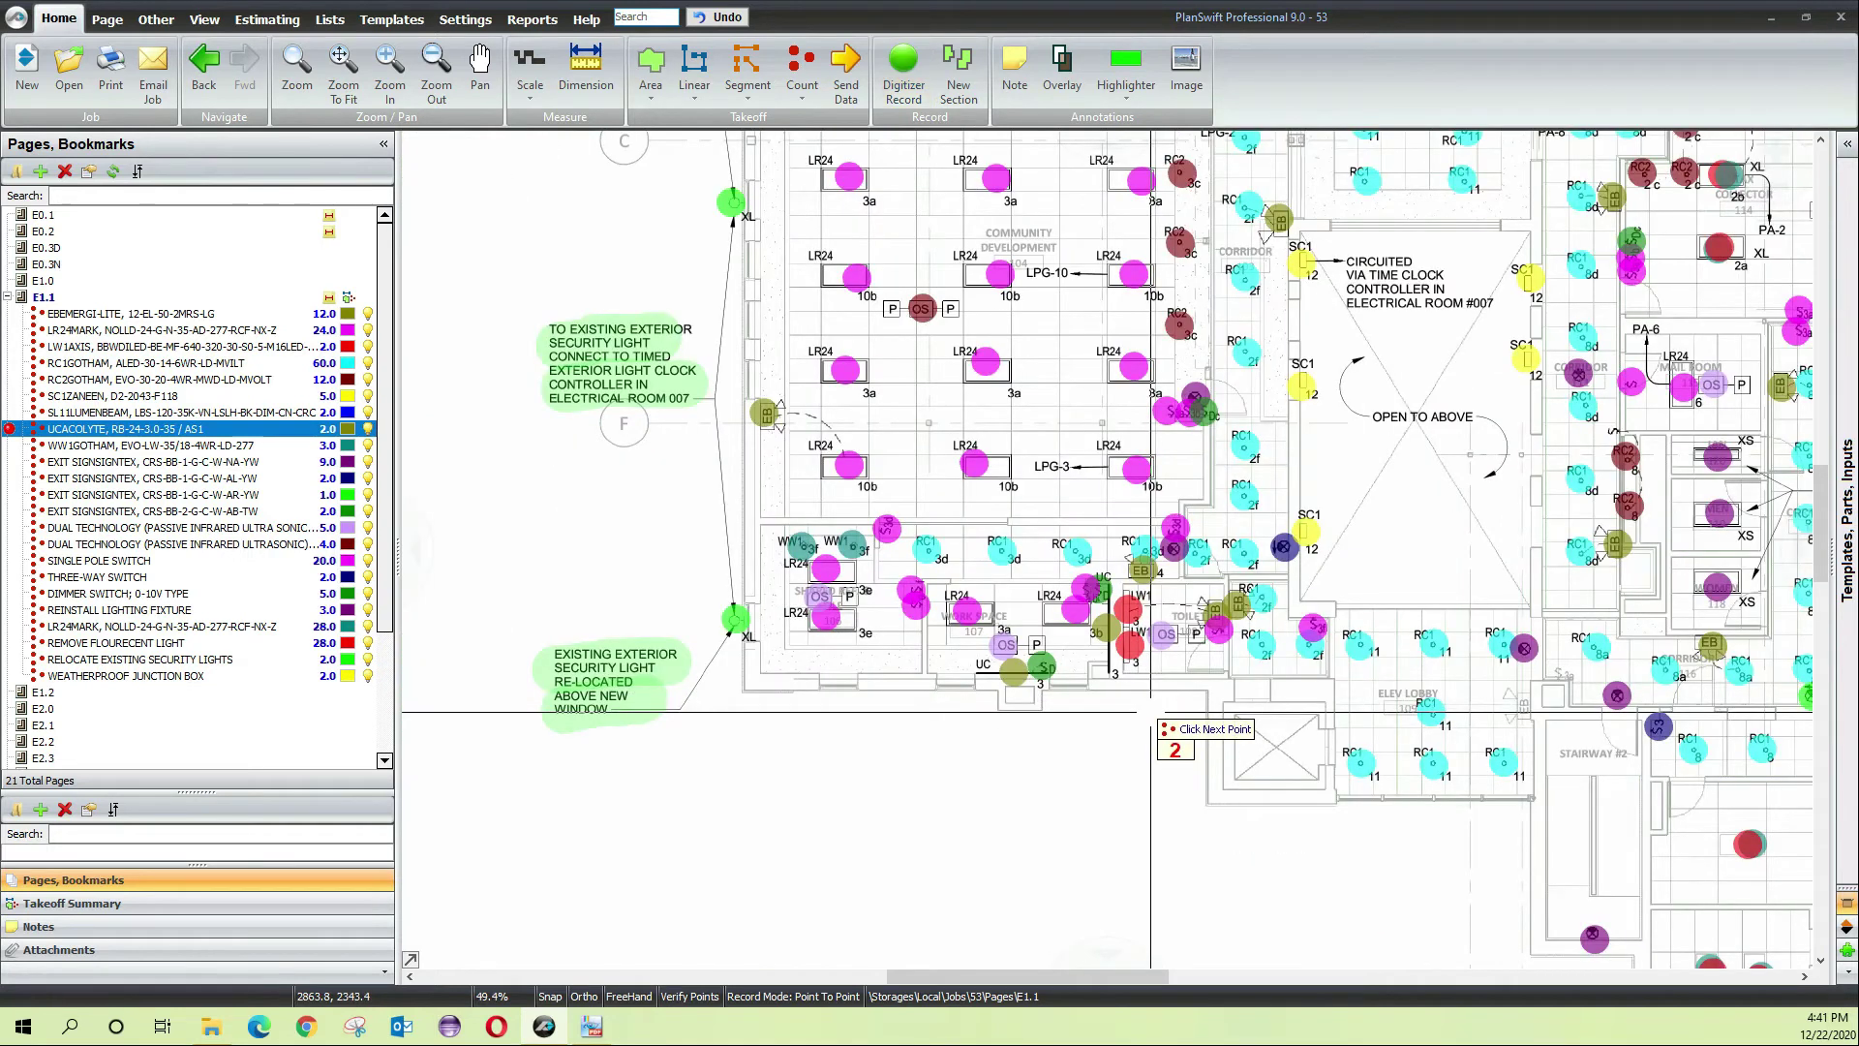
Review the counts and highlighted fixture replacement and reinstallation notes around the Assessor, Conference, Office and Town Clerk areas
{"action": "left_click_drag", "start_coordinate": [1493, 606], "coordinate": [851, 429]}
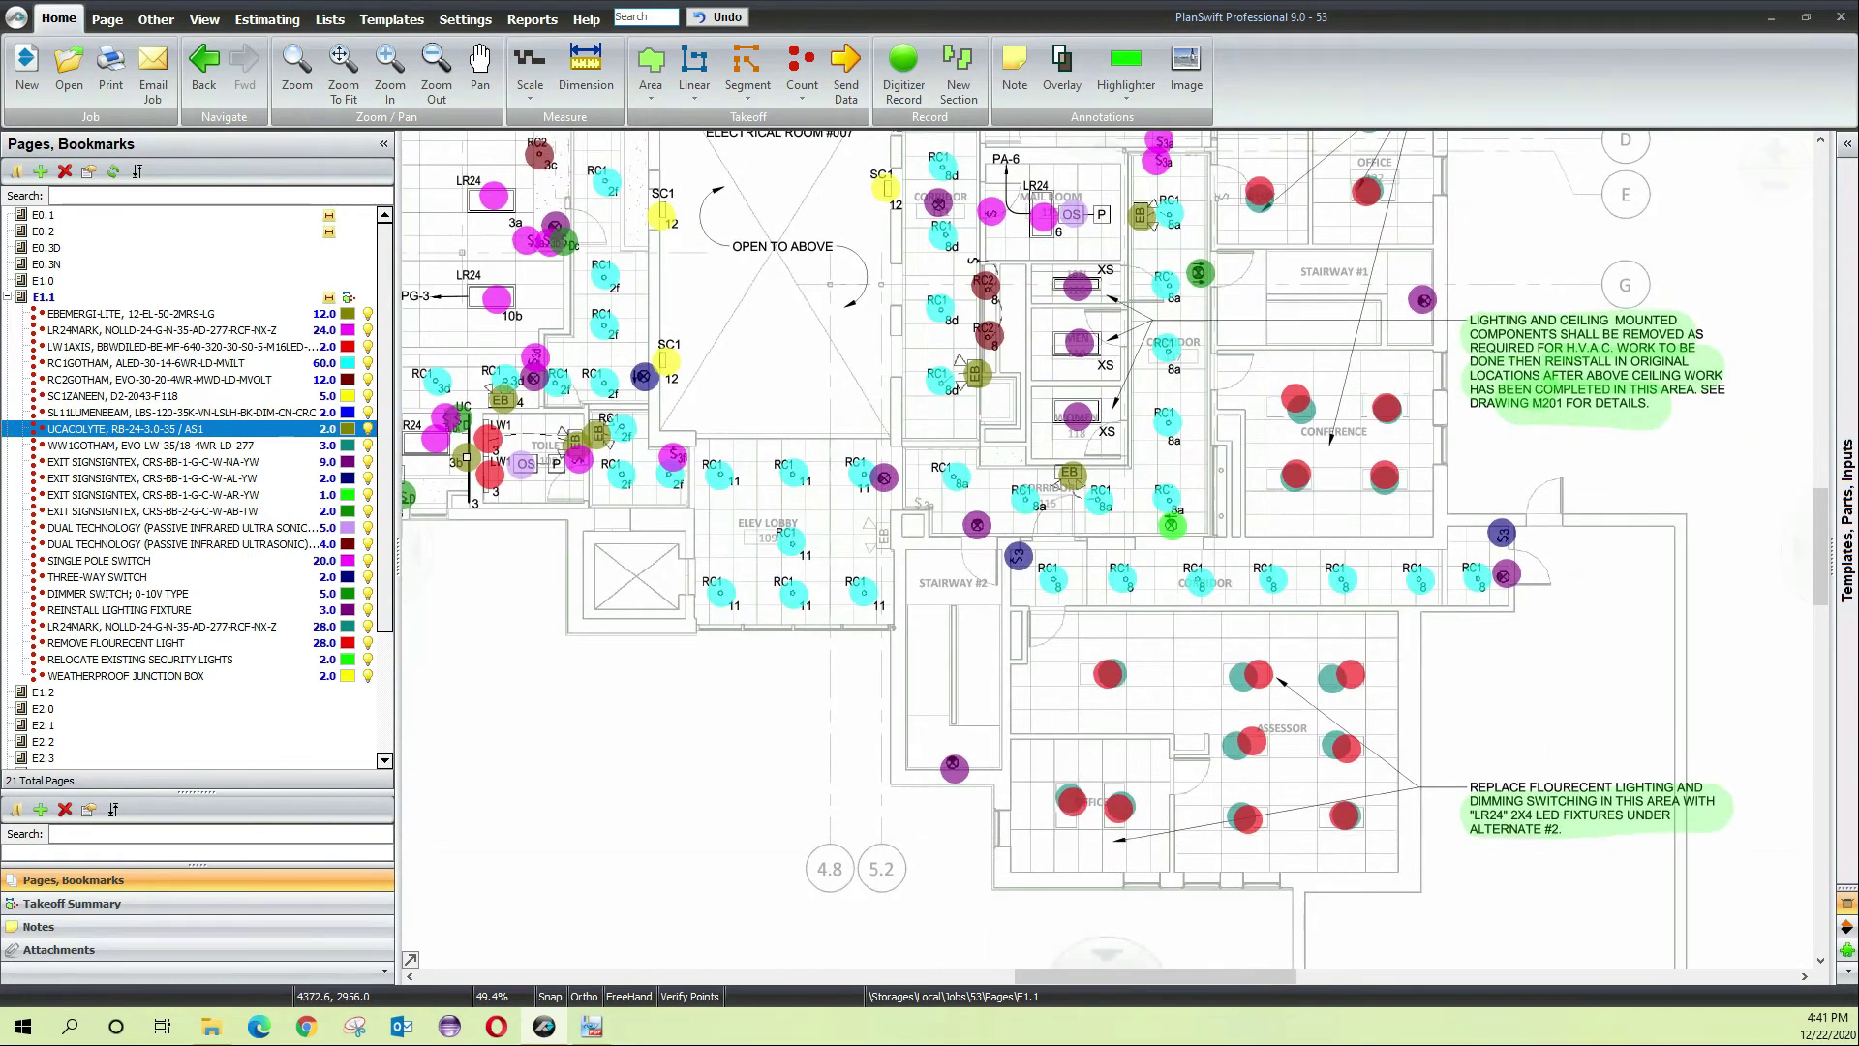
{"action": "left_click_drag", "start_coordinate": [1404, 853], "coordinate": [1001, 661]}
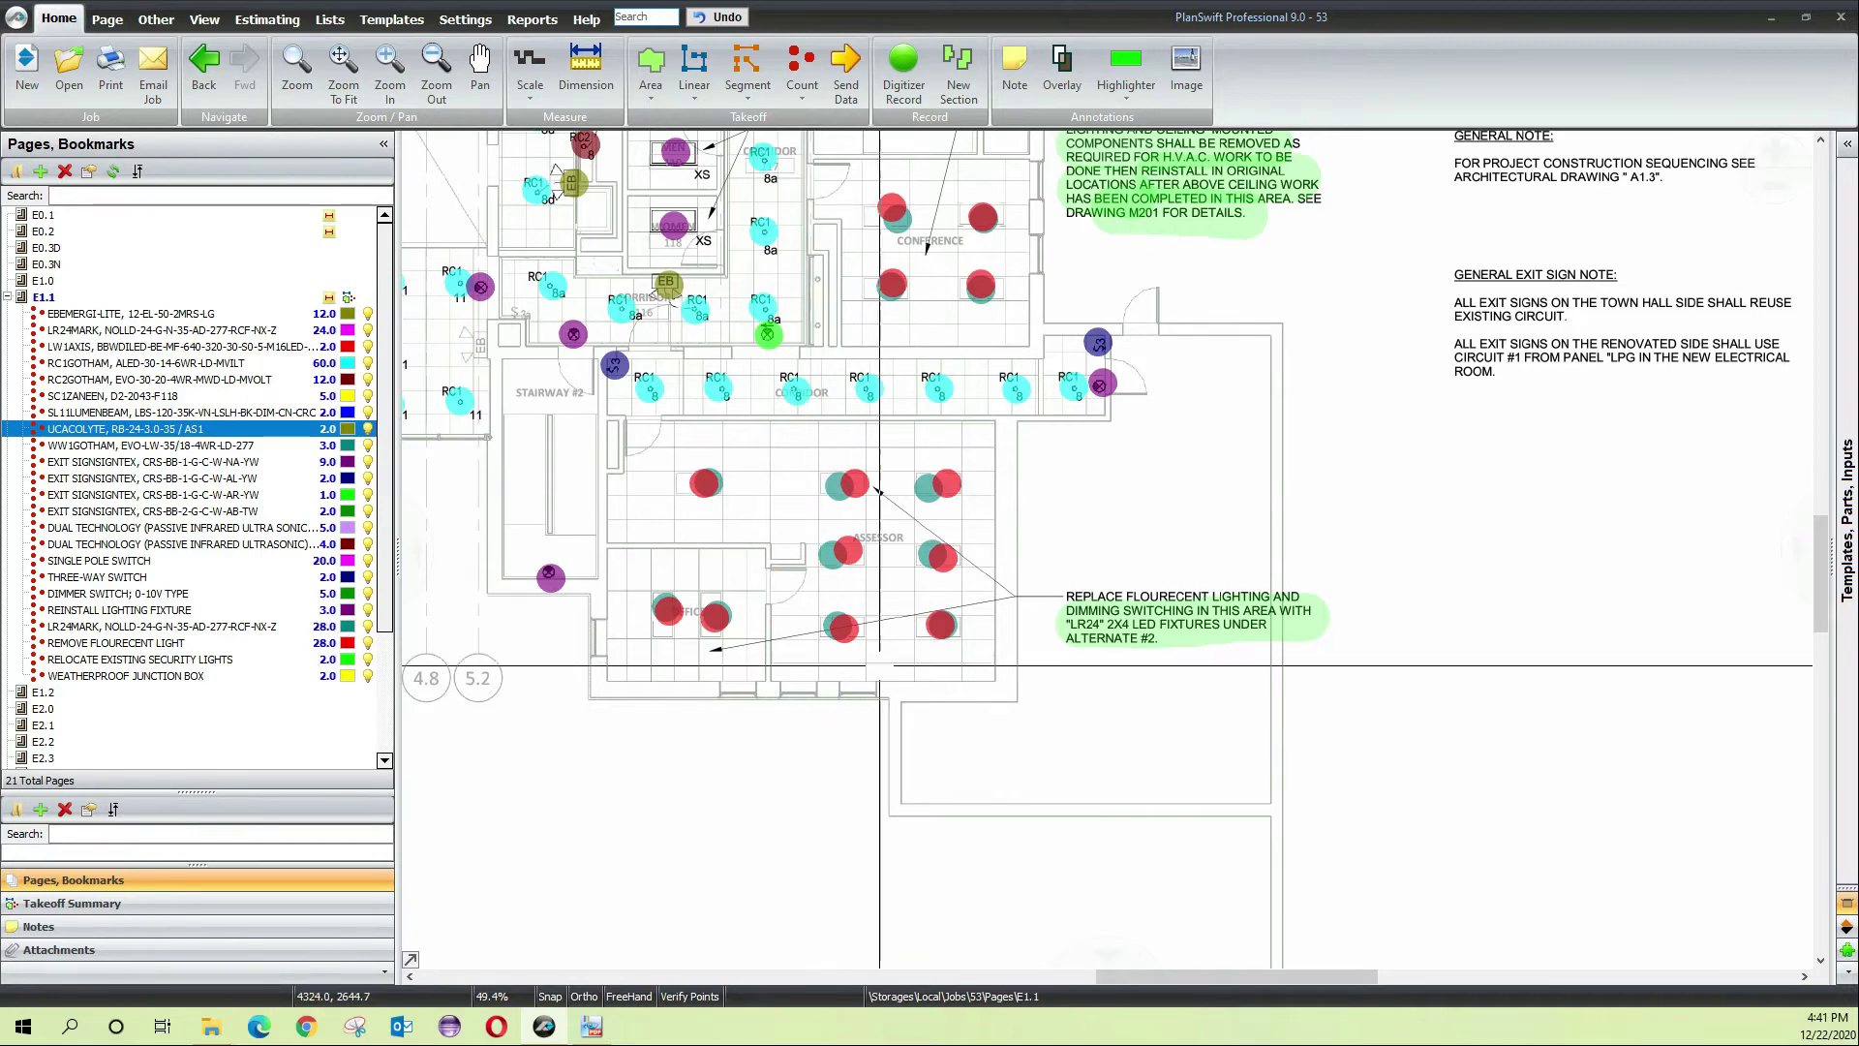
{"action": "left_click_drag", "start_coordinate": [1230, 398], "coordinate": [1232, 752]}
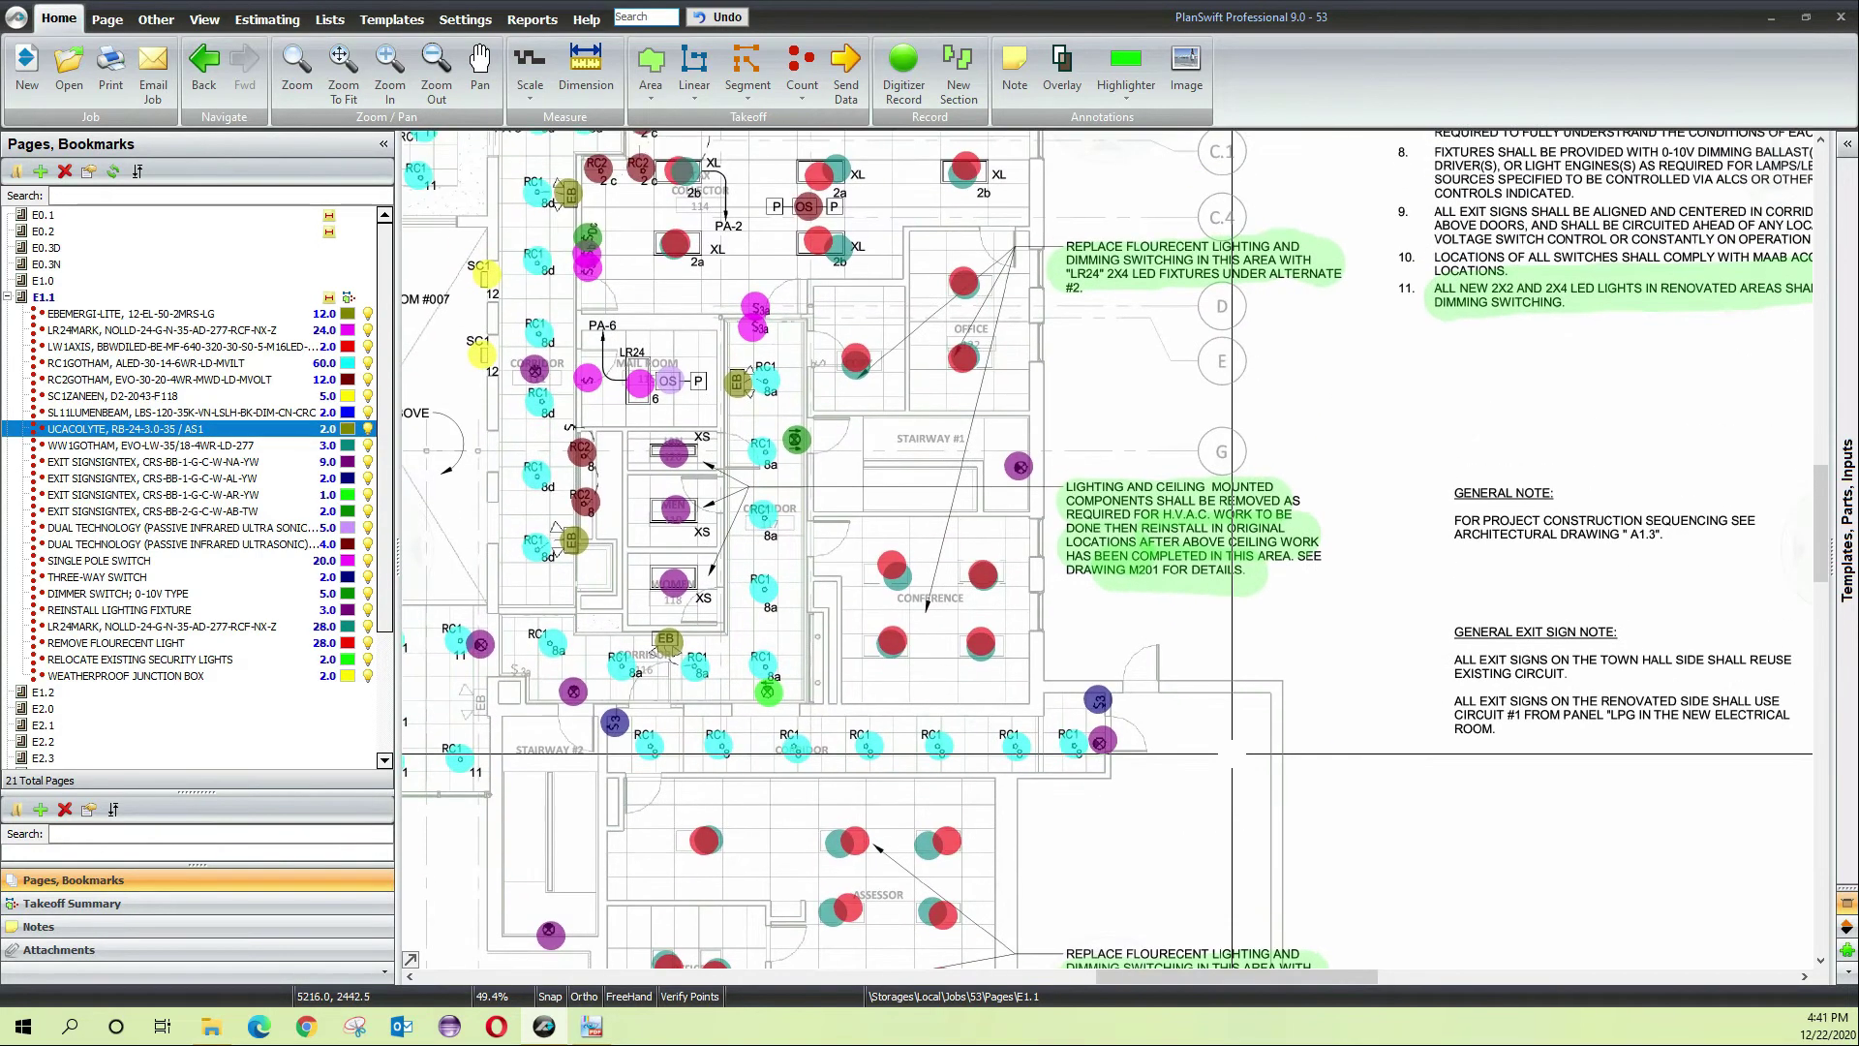
{"action": "left_click_drag", "start_coordinate": [1171, 368], "coordinate": [1192, 519]}
{"action": "left_click_drag", "start_coordinate": [738, 197], "coordinate": [1292, 639]}
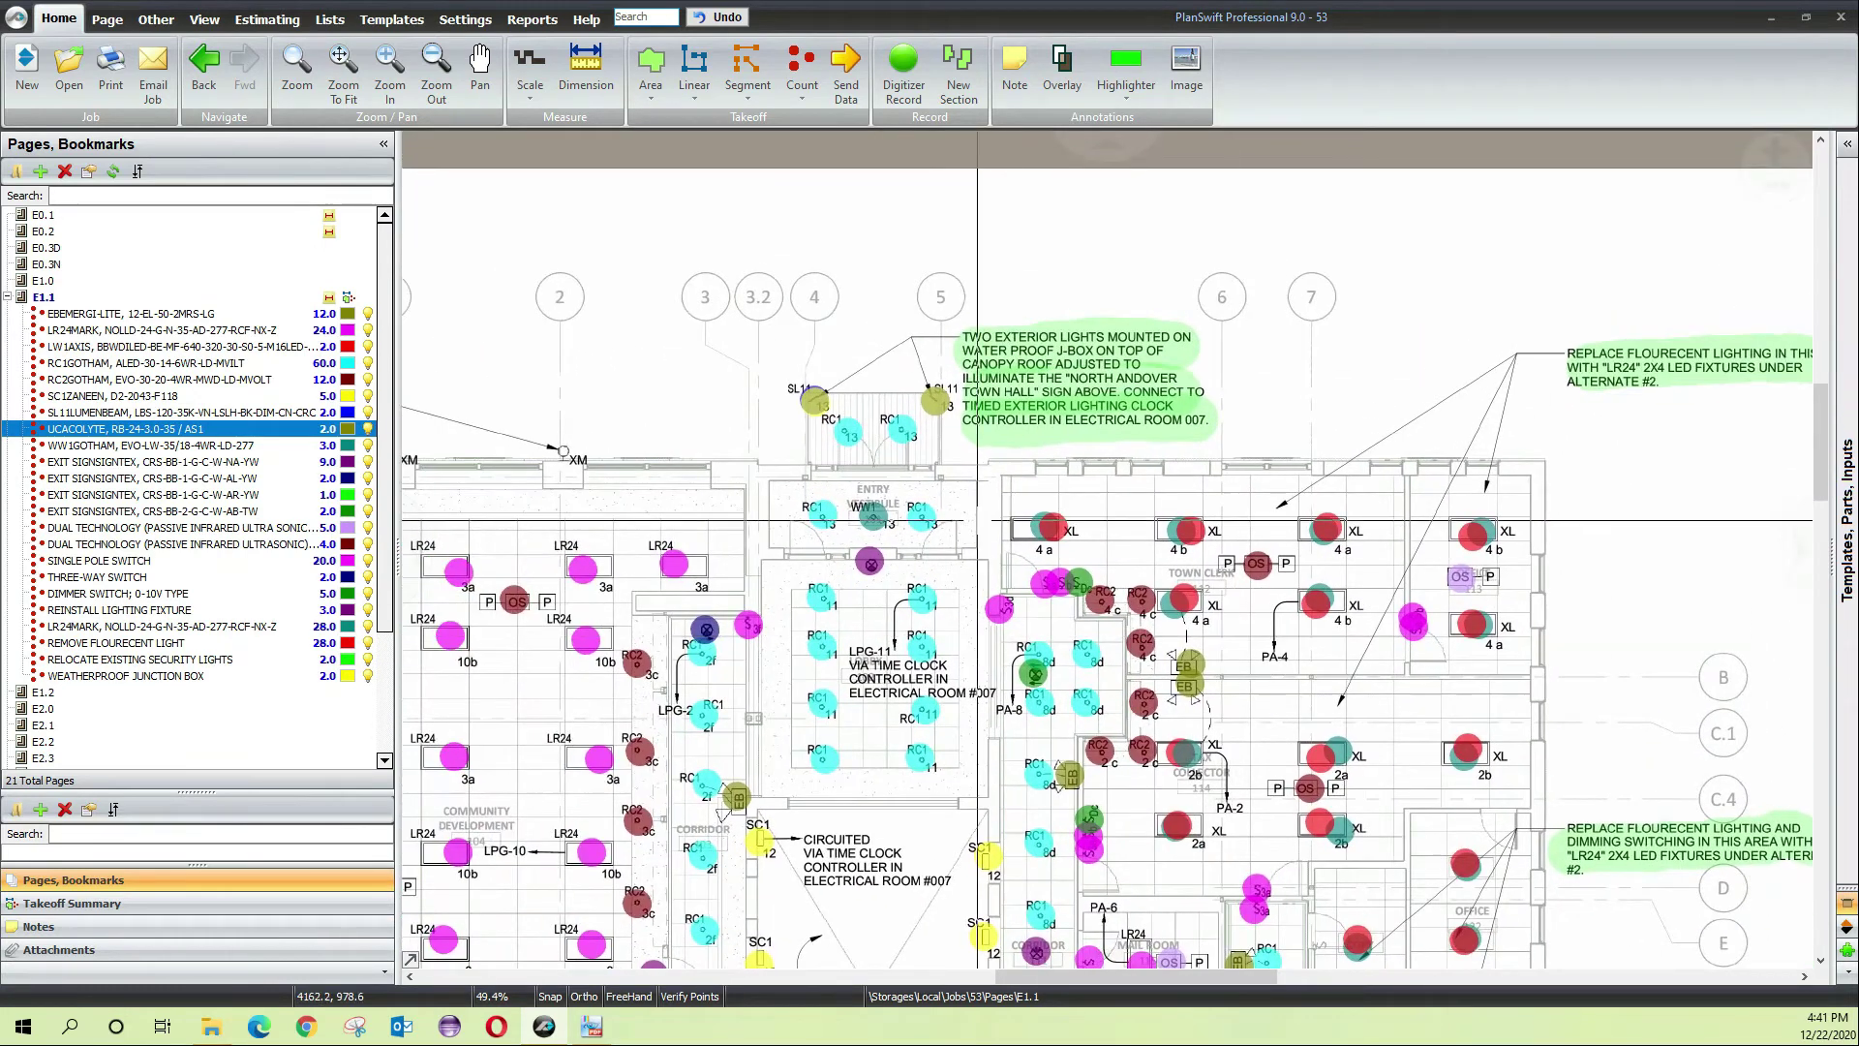
{"action": "left_click_drag", "start_coordinate": [878, 816], "coordinate": [1120, 659]}
Read the note on the two SL11 exterior lights above the entry canopy and check the counts around the entry and Community Development 104
{"action": "left_click_drag", "start_coordinate": [1256, 231], "coordinate": [965, 633]}
{"action": "scroll", "coordinate": [966, 633], "scroll_direction": "up", "scroll_amount": 5}
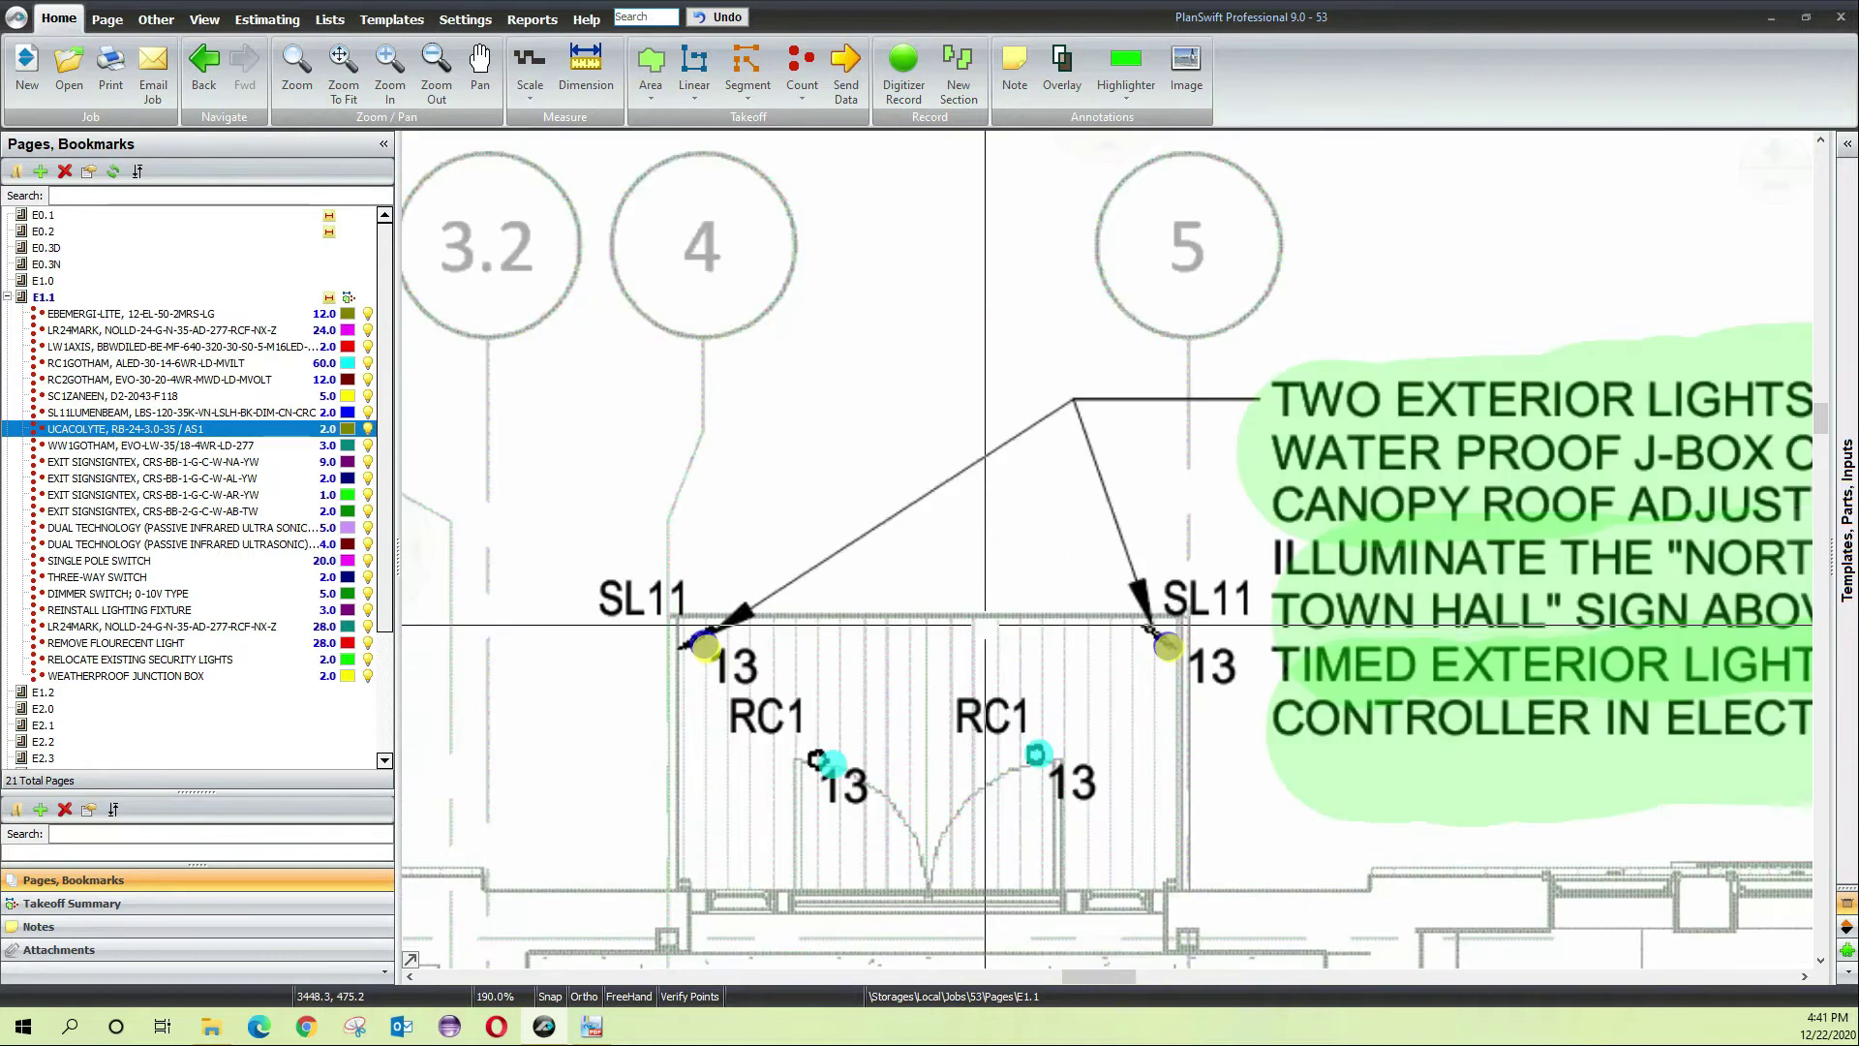
{"action": "left_click_drag", "start_coordinate": [1201, 722], "coordinate": [969, 675]}
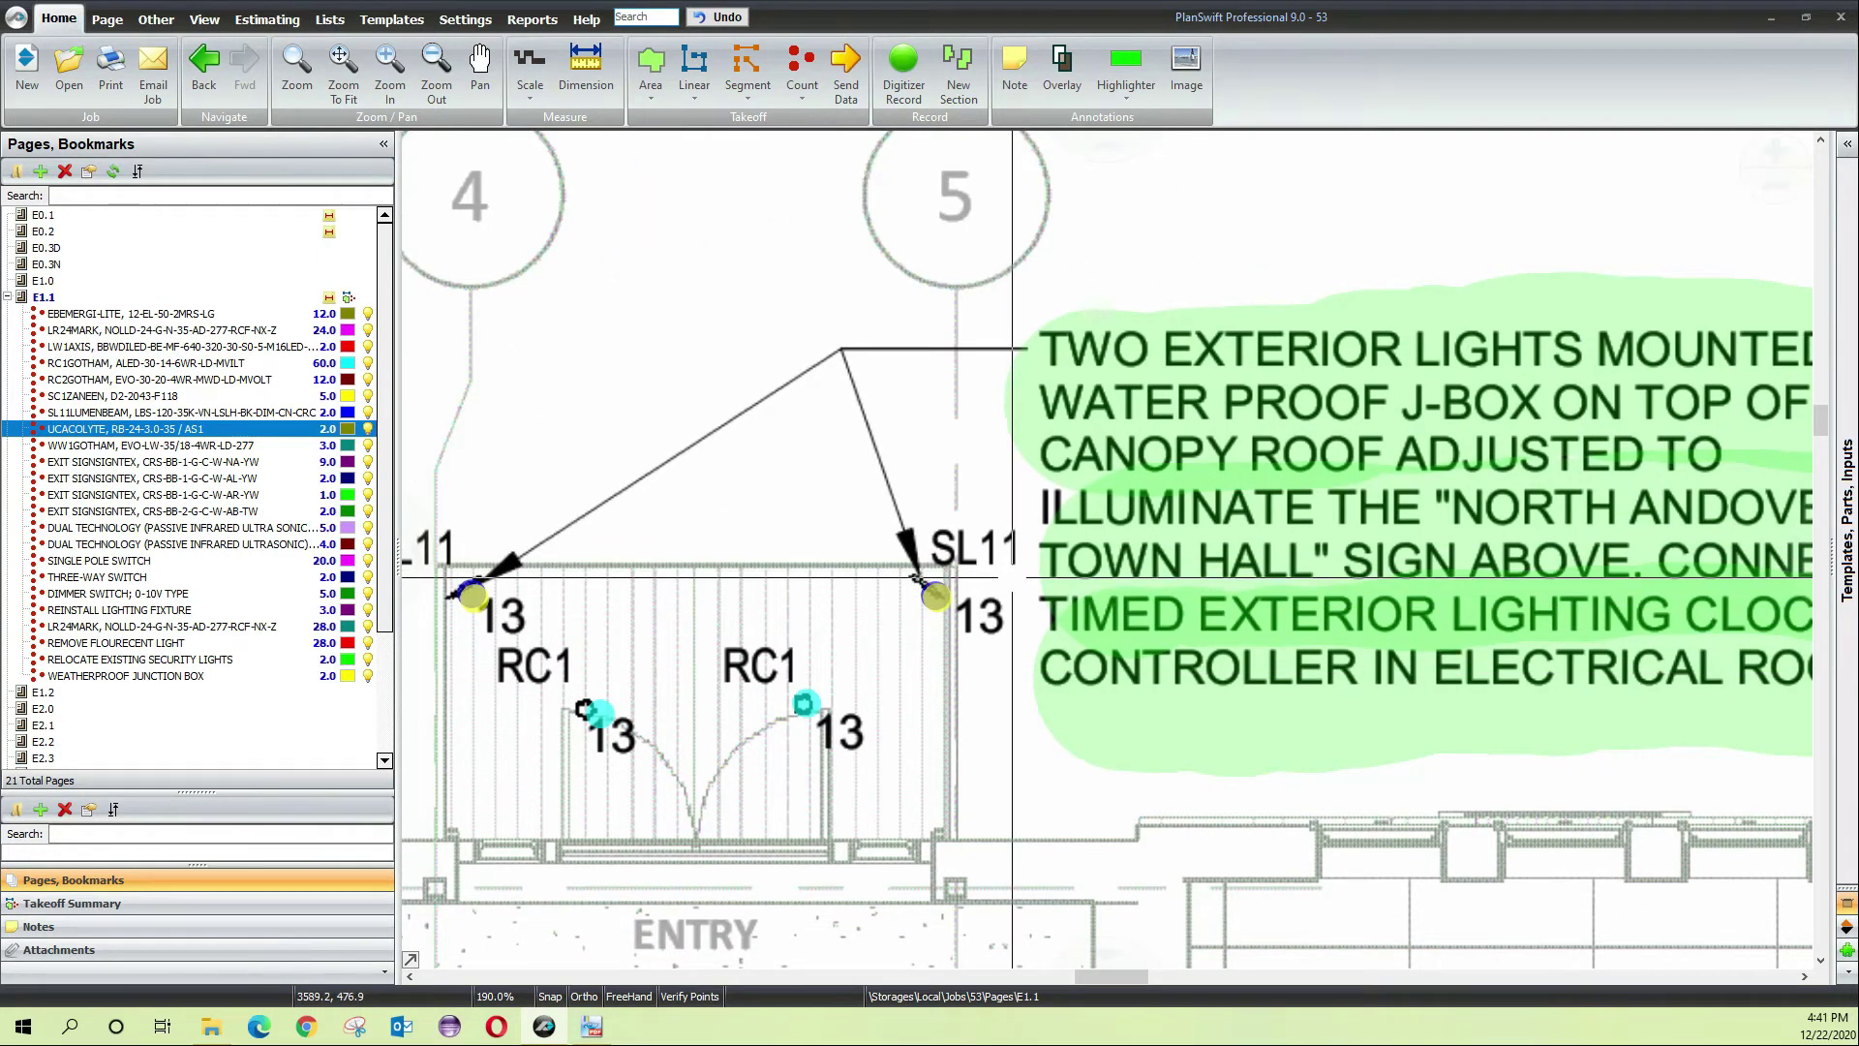
{"action": "scroll", "coordinate": [1012, 578], "scroll_direction": "down", "scroll_amount": 3}
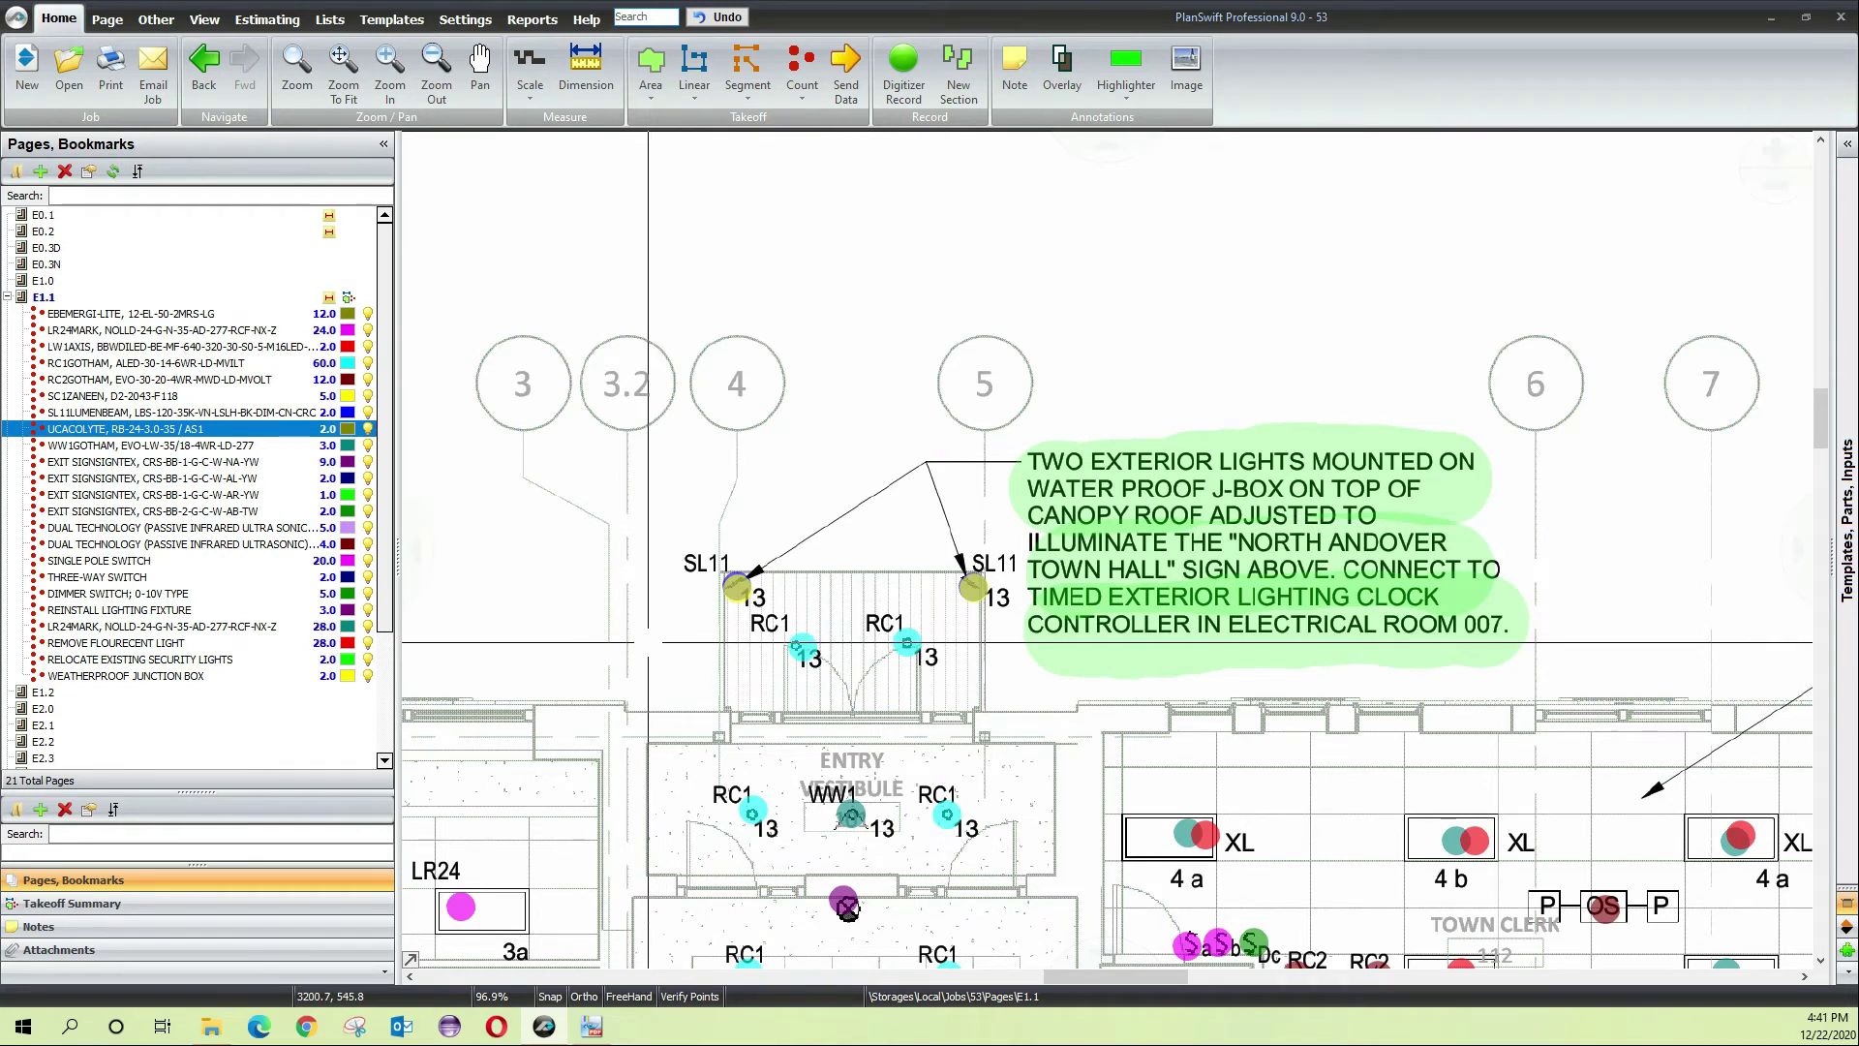
{"action": "left_click_drag", "start_coordinate": [625, 662], "coordinate": [749, 666]}
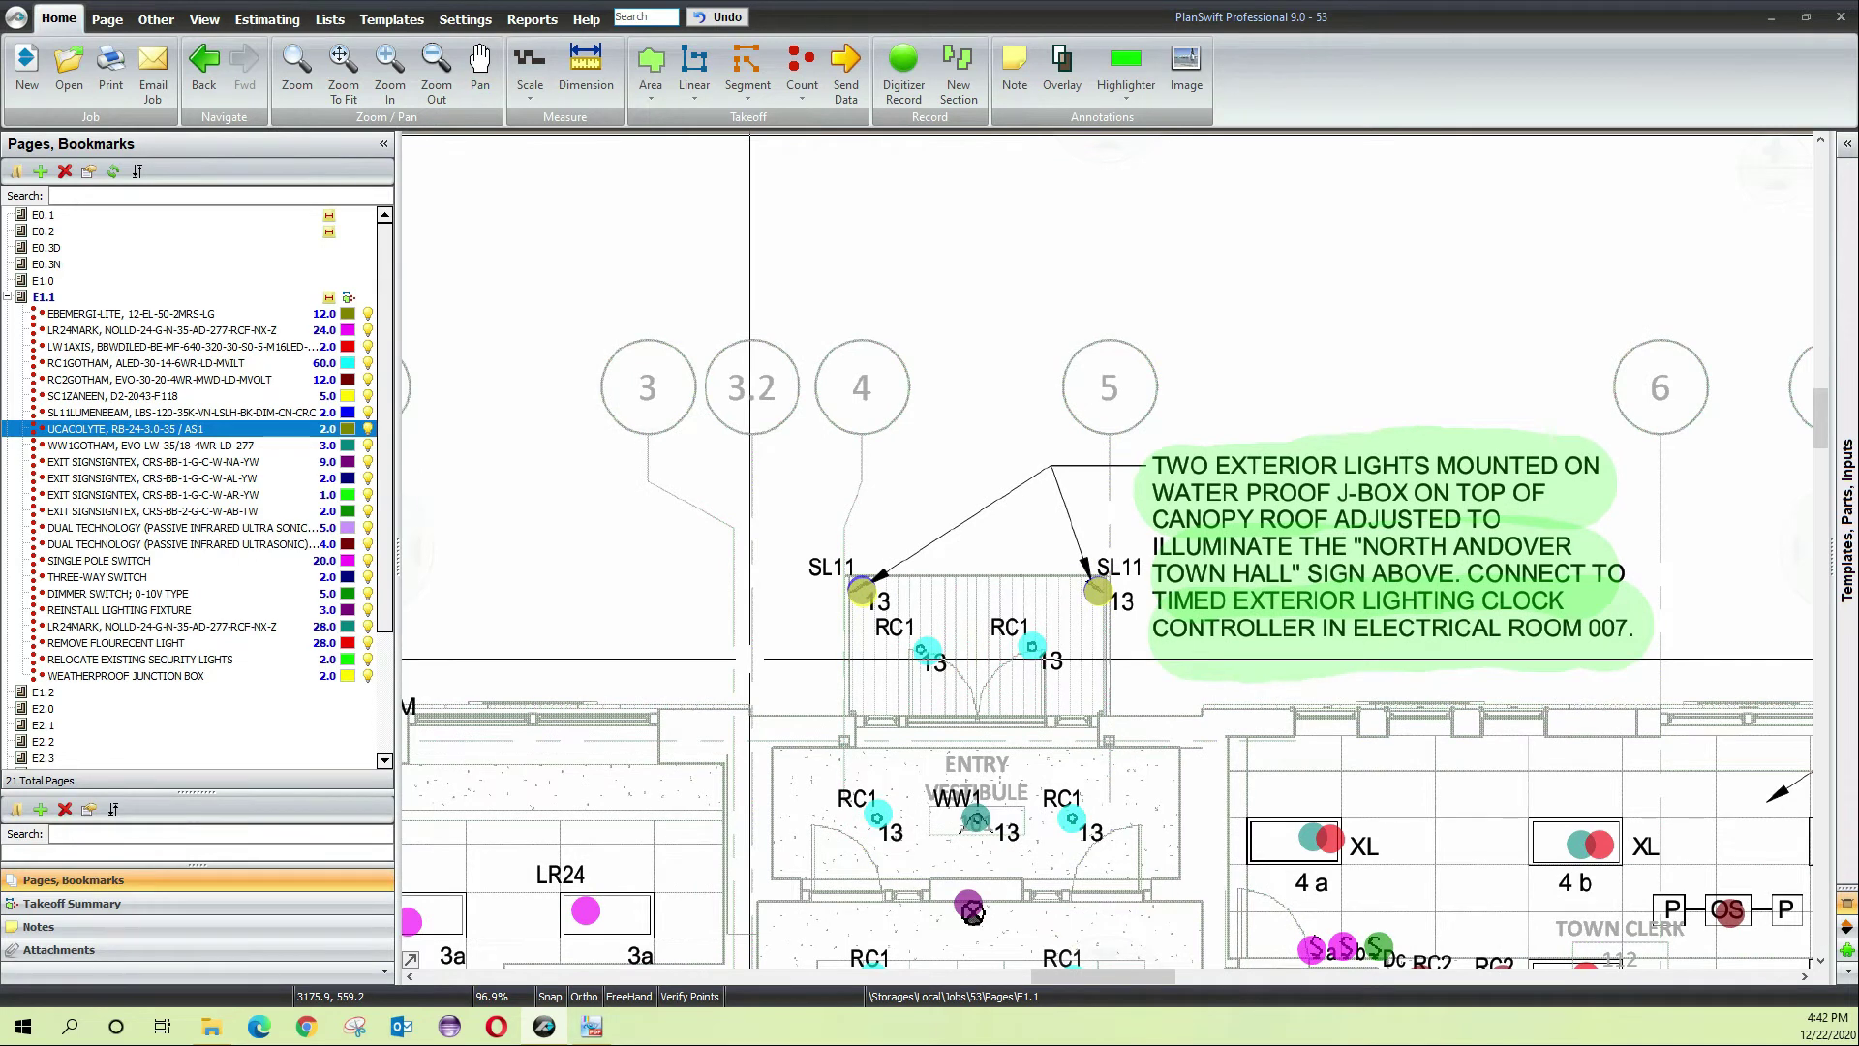
{"action": "scroll", "coordinate": [1087, 578], "scroll_direction": "down", "scroll_amount": 3}
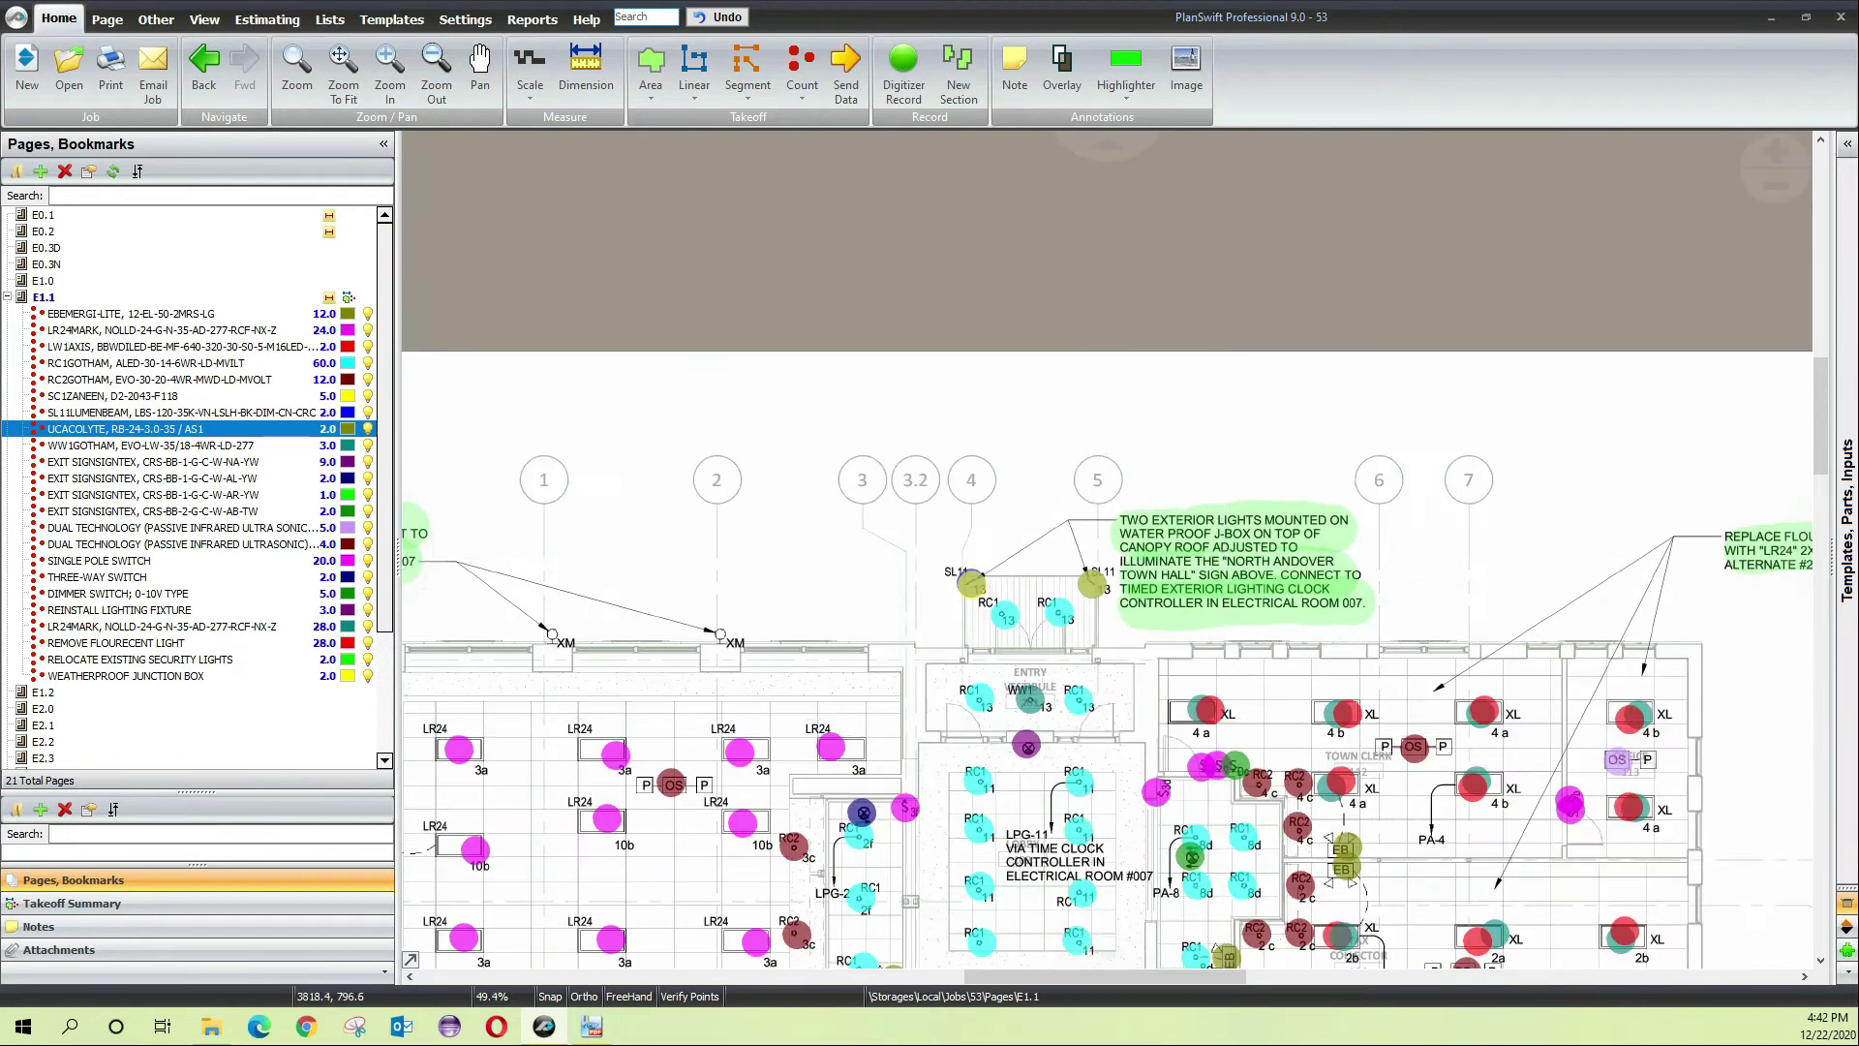
{"action": "left_click_drag", "start_coordinate": [1113, 594], "coordinate": [1110, 344]}
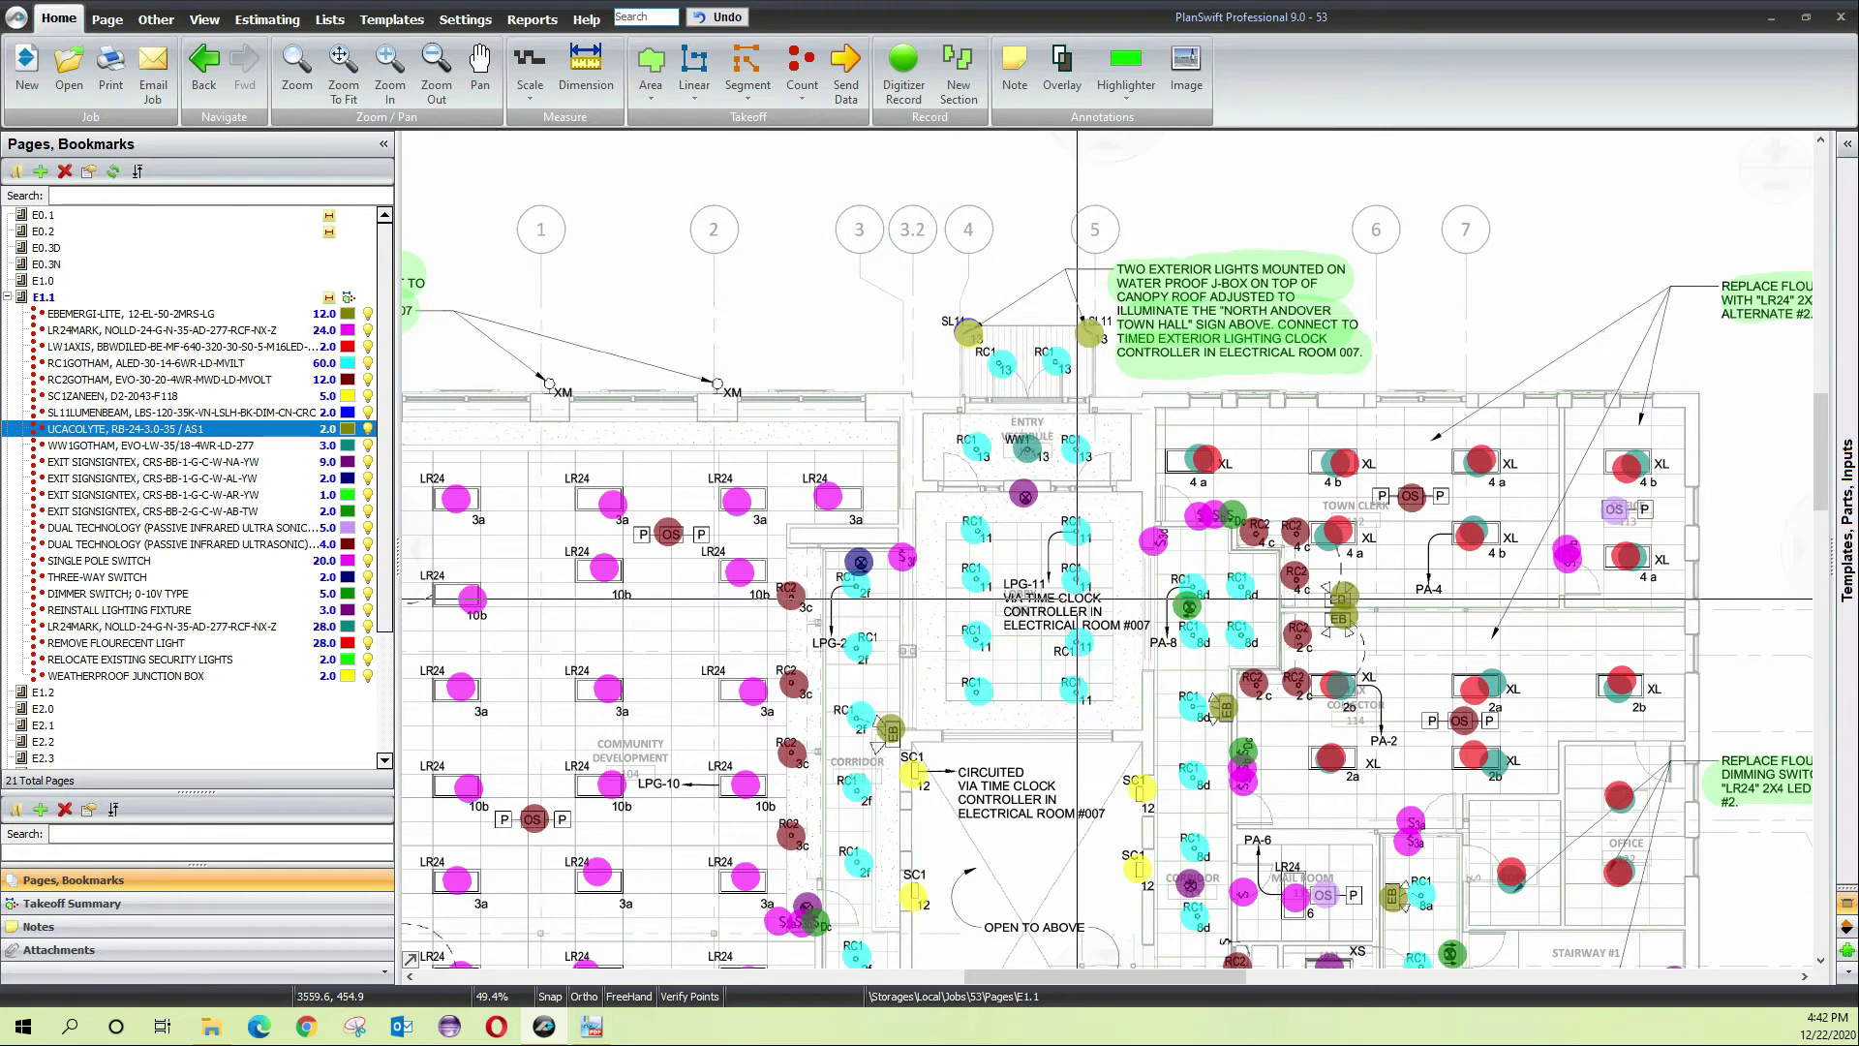
{"action": "left_click_drag", "start_coordinate": [1001, 791], "coordinate": [1050, 625]}
{"action": "left_click_drag", "start_coordinate": [938, 639], "coordinate": [1329, 674]}
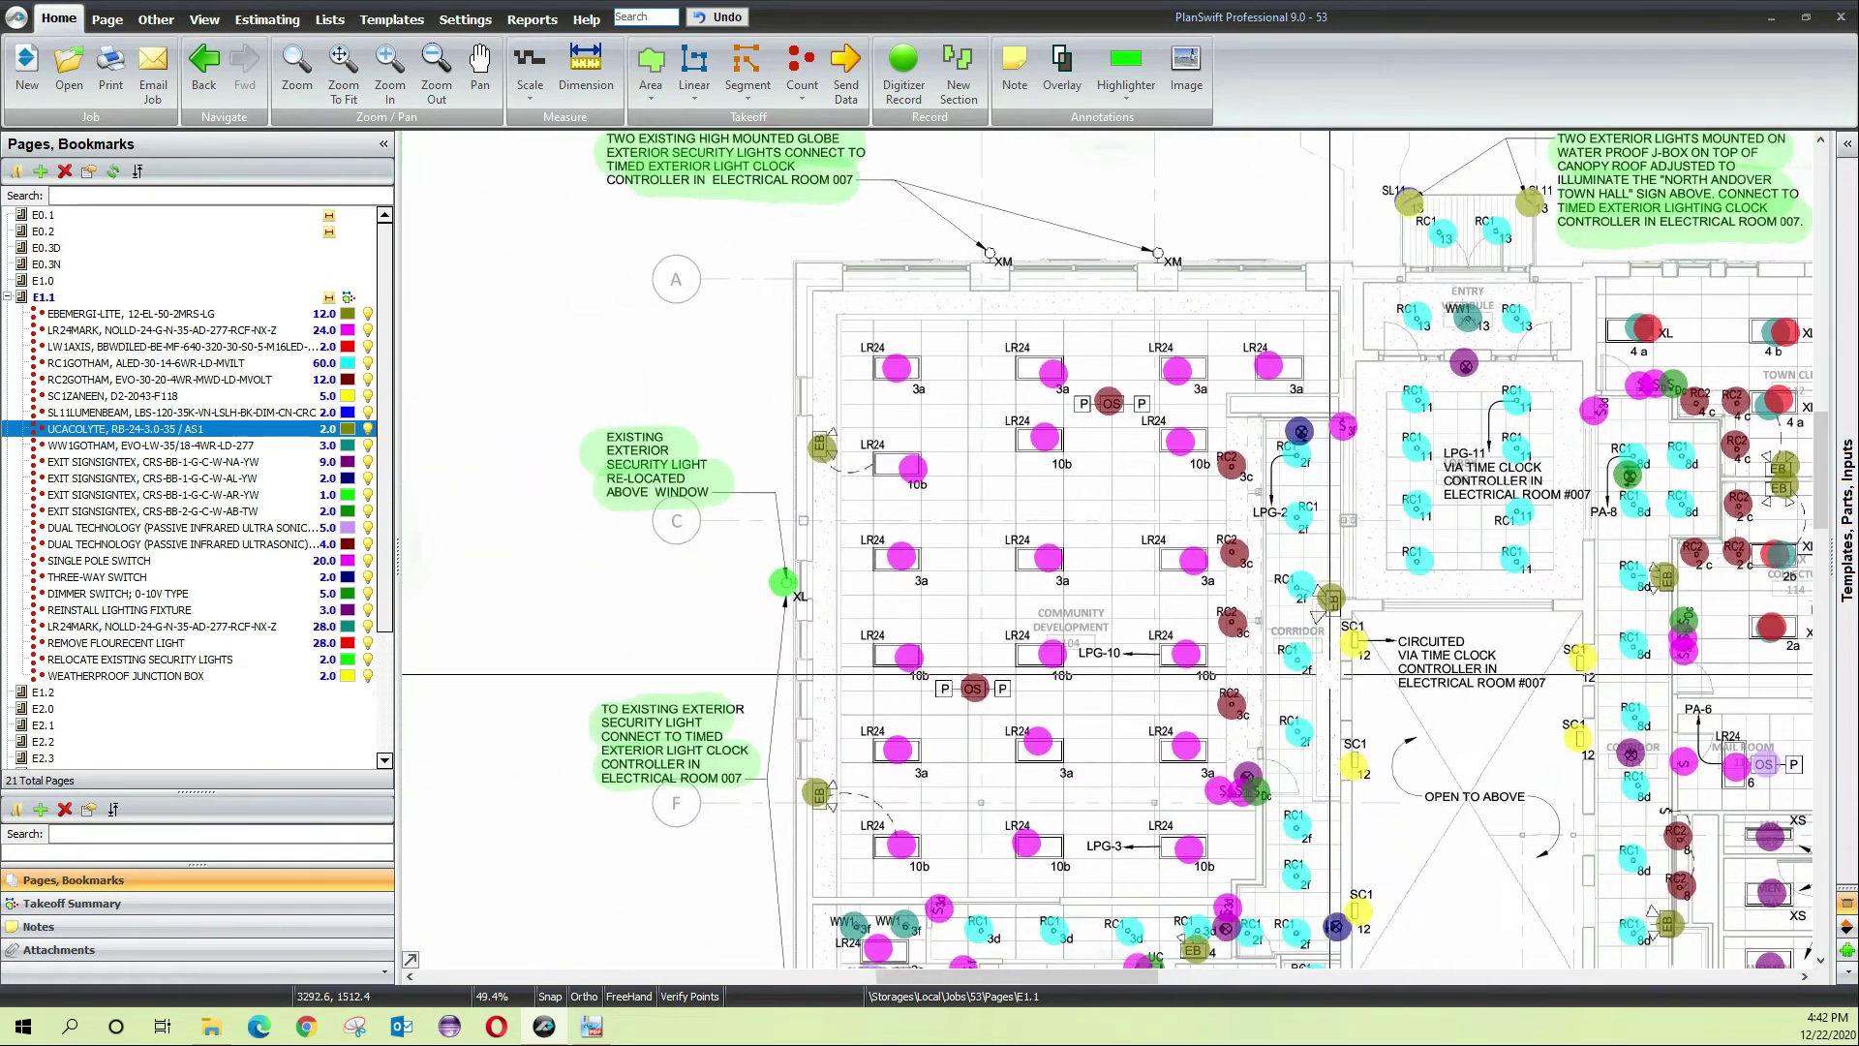
Check the relocated exterior security lights beside Community Development 104 and the counts across the Town Clerk and Collector areas
{"action": "scroll", "coordinate": [953, 602], "scroll_direction": "down", "scroll_amount": 2}
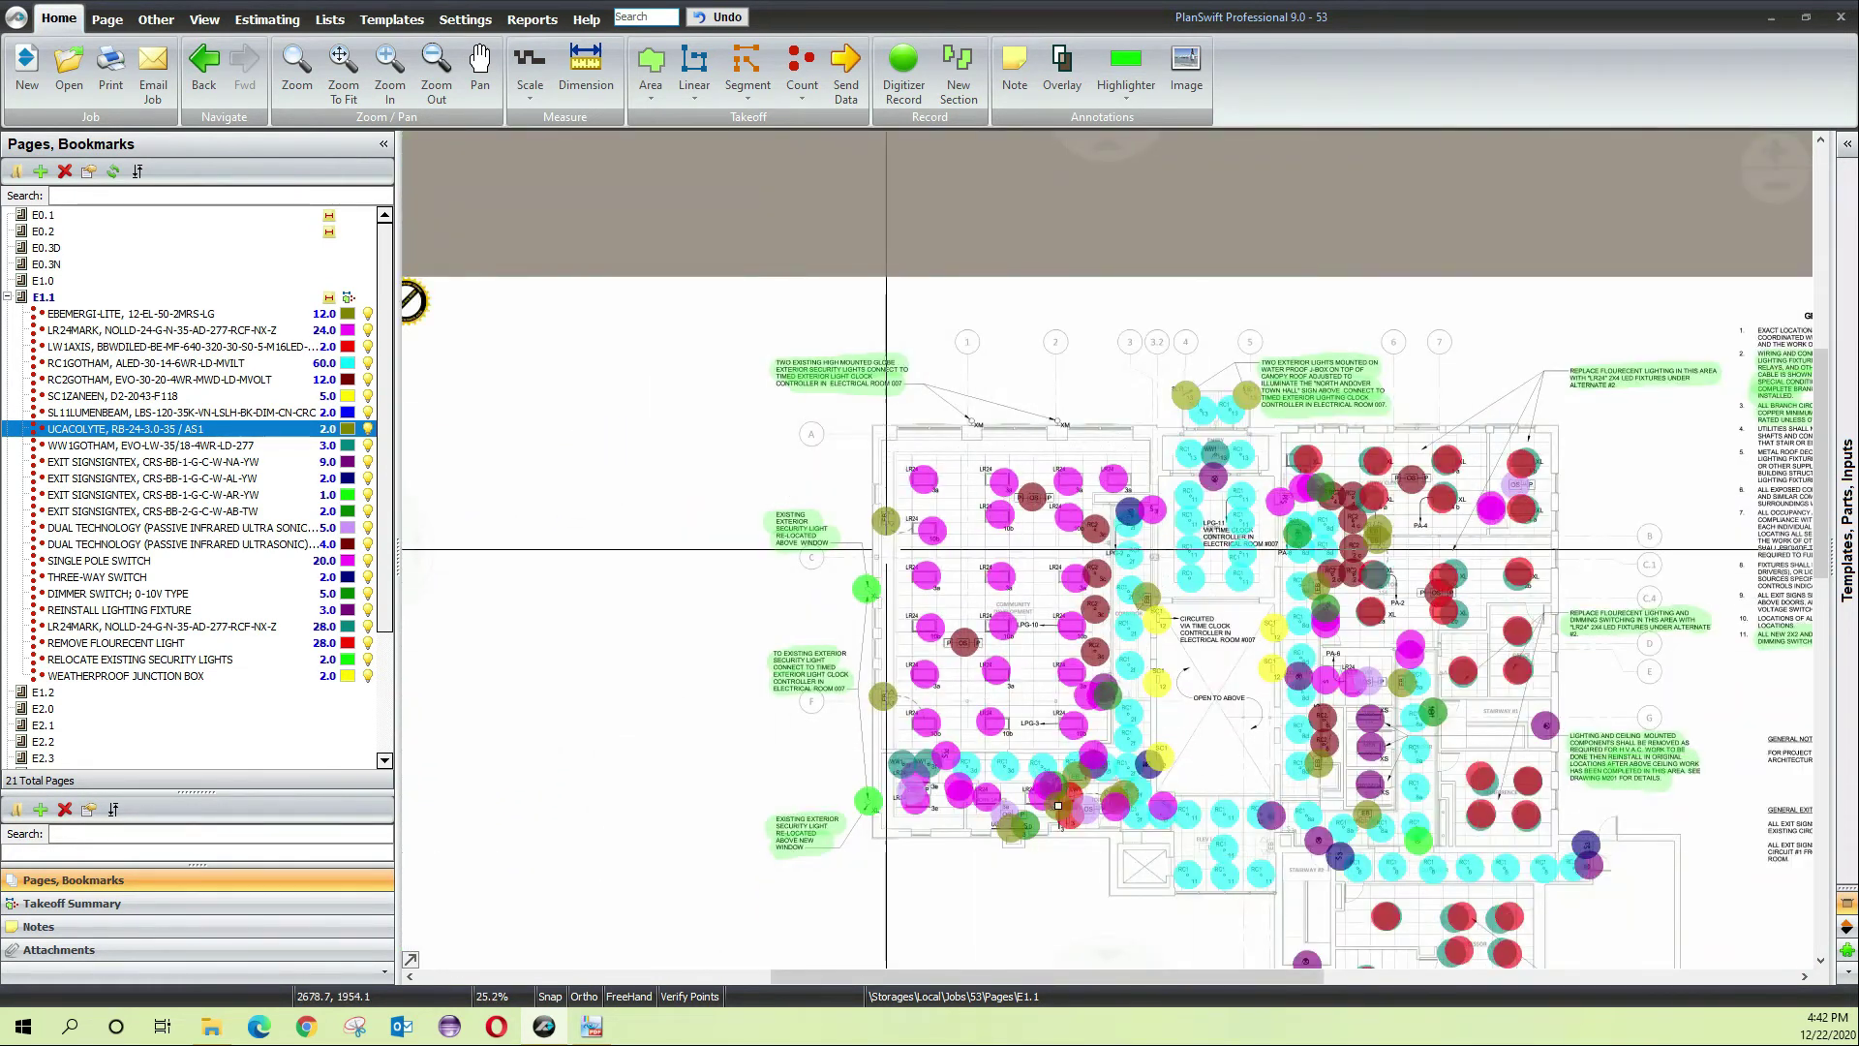
{"action": "scroll", "coordinate": [886, 550], "scroll_direction": "up", "scroll_amount": 4}
{"action": "left_click_drag", "start_coordinate": [862, 722], "coordinate": [886, 519]}
{"action": "left_click_drag", "start_coordinate": [888, 286], "coordinate": [987, 706]}
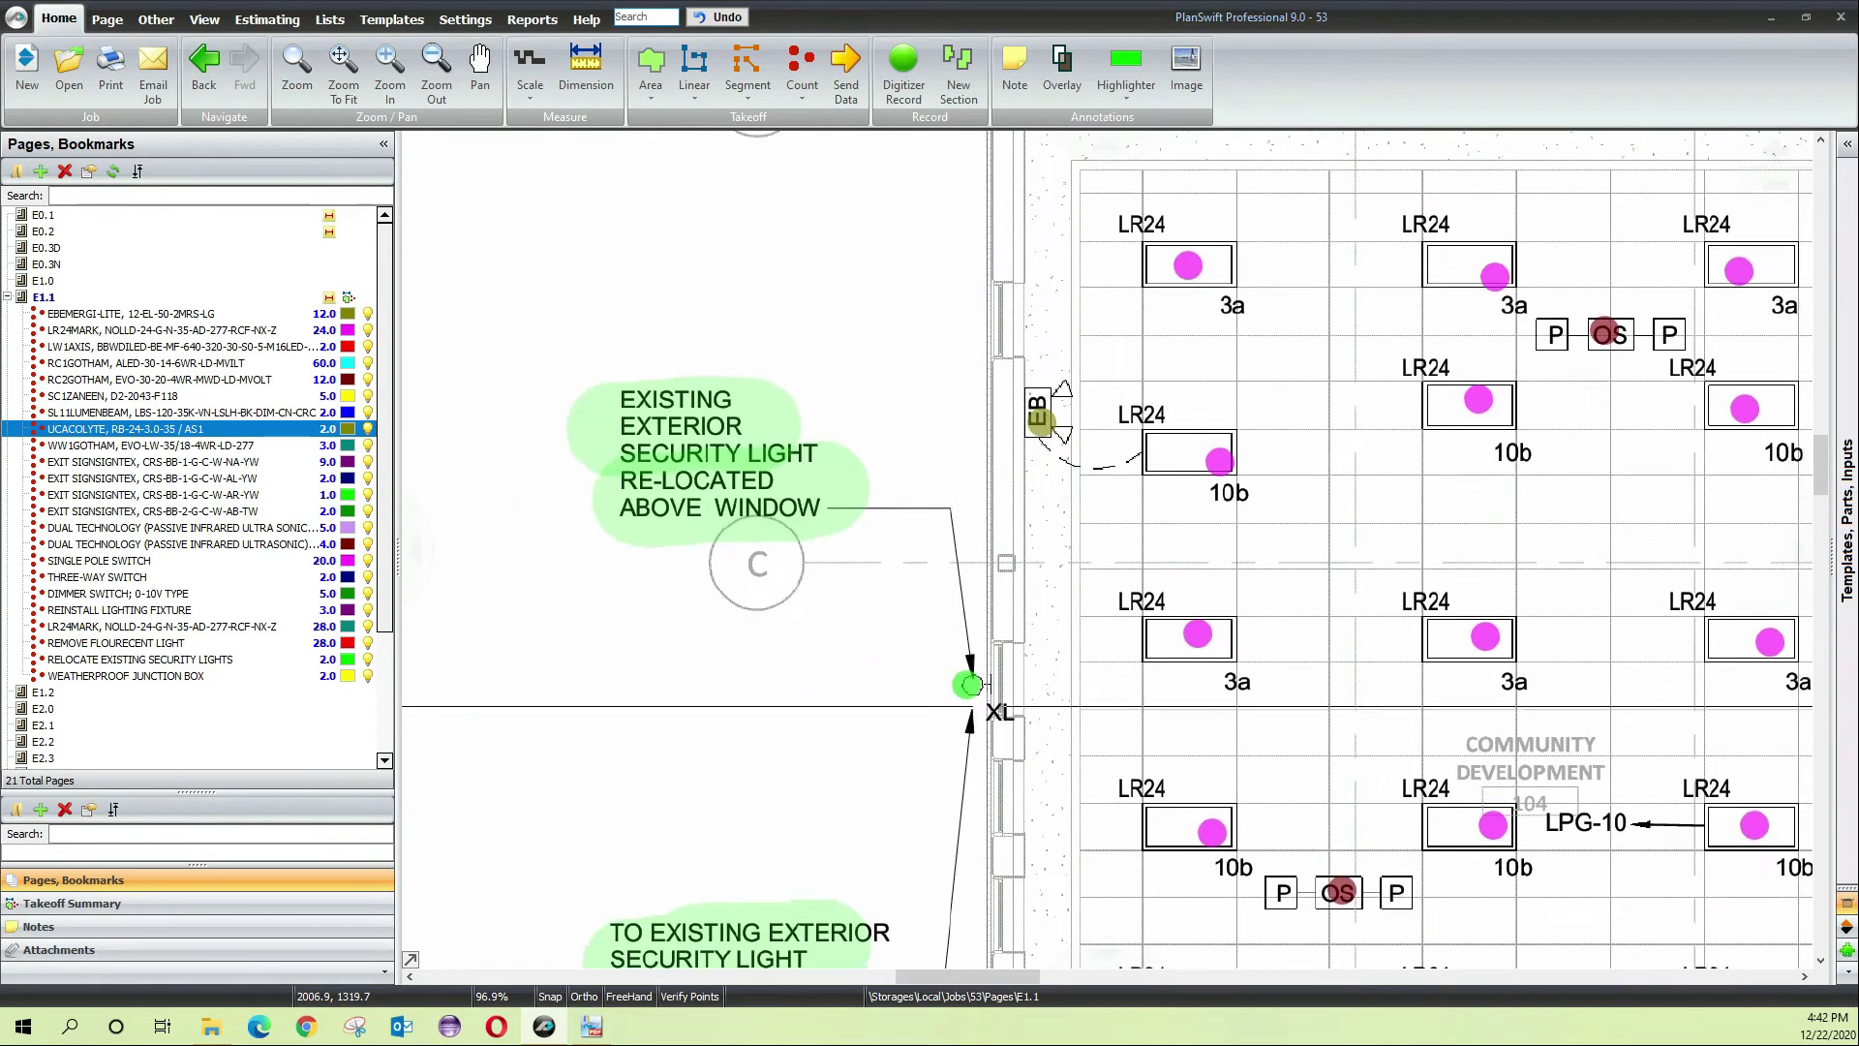
{"action": "scroll", "coordinate": [997, 610], "scroll_direction": "down", "scroll_amount": 3}
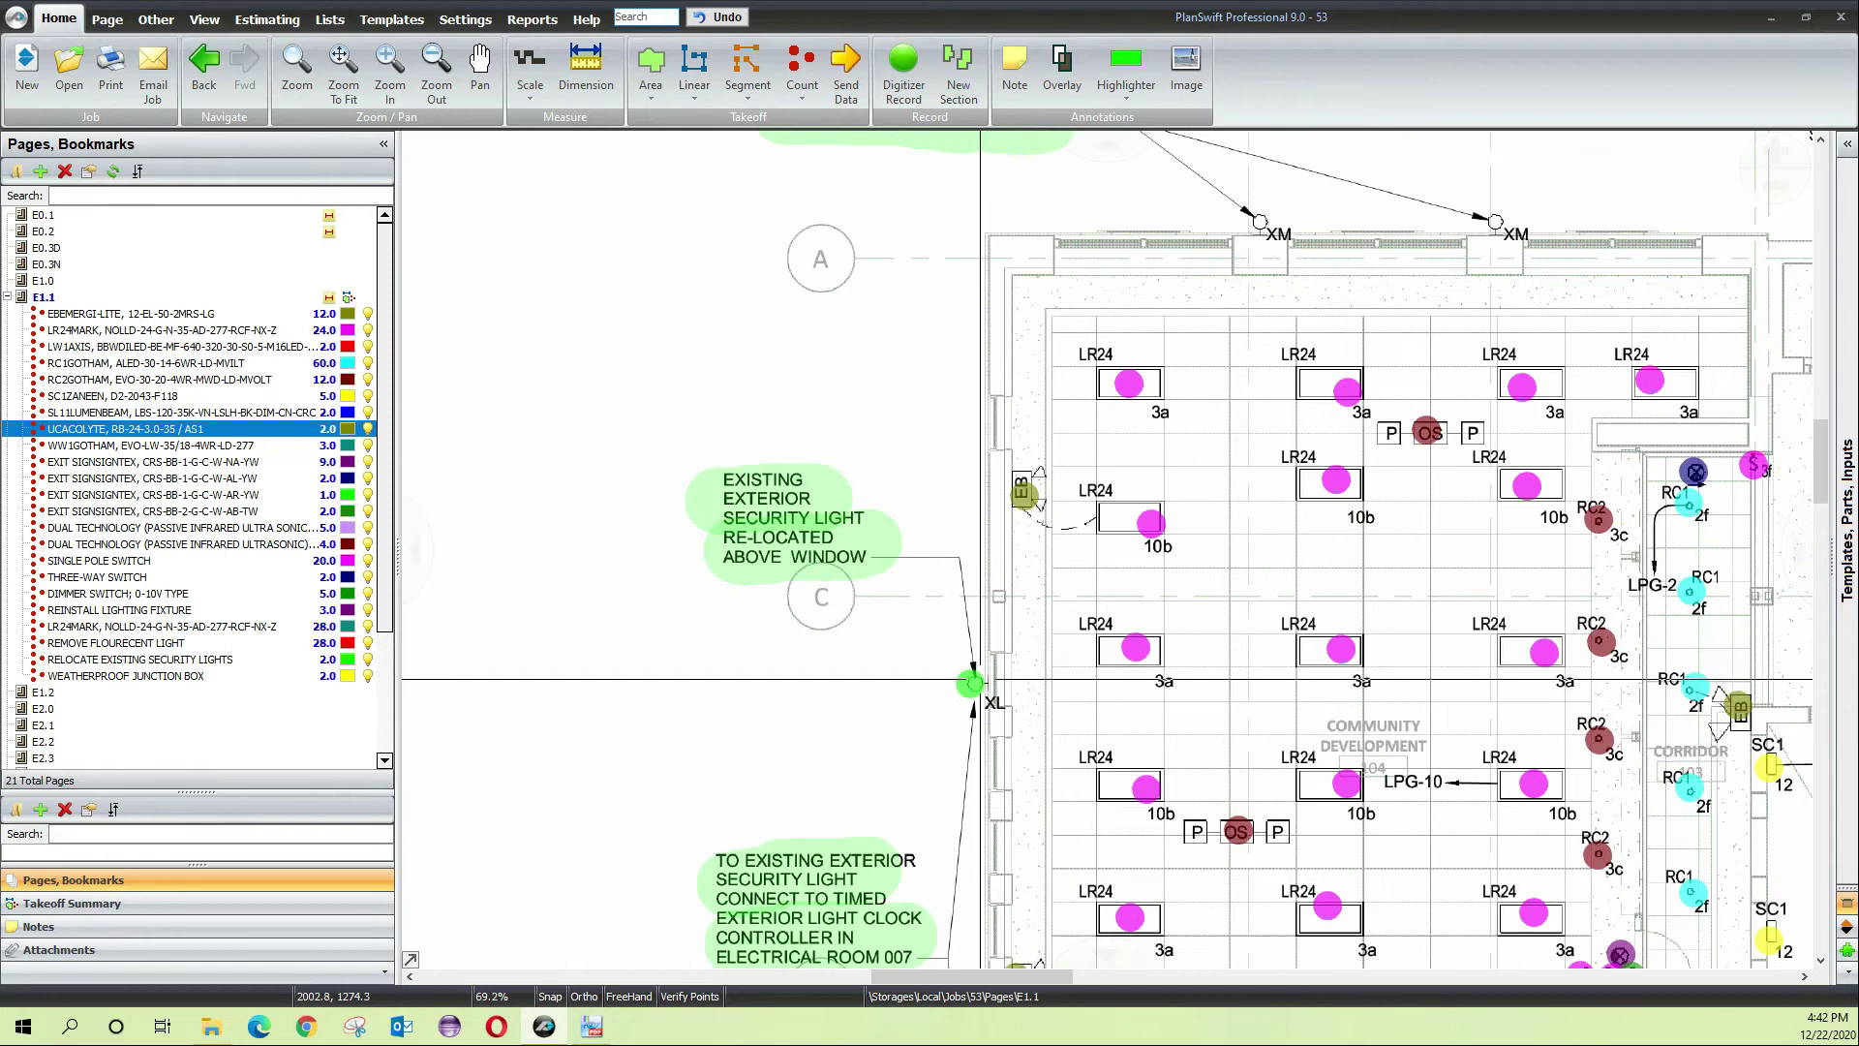
{"action": "scroll", "coordinate": [999, 610], "scroll_direction": "down", "scroll_amount": 3}
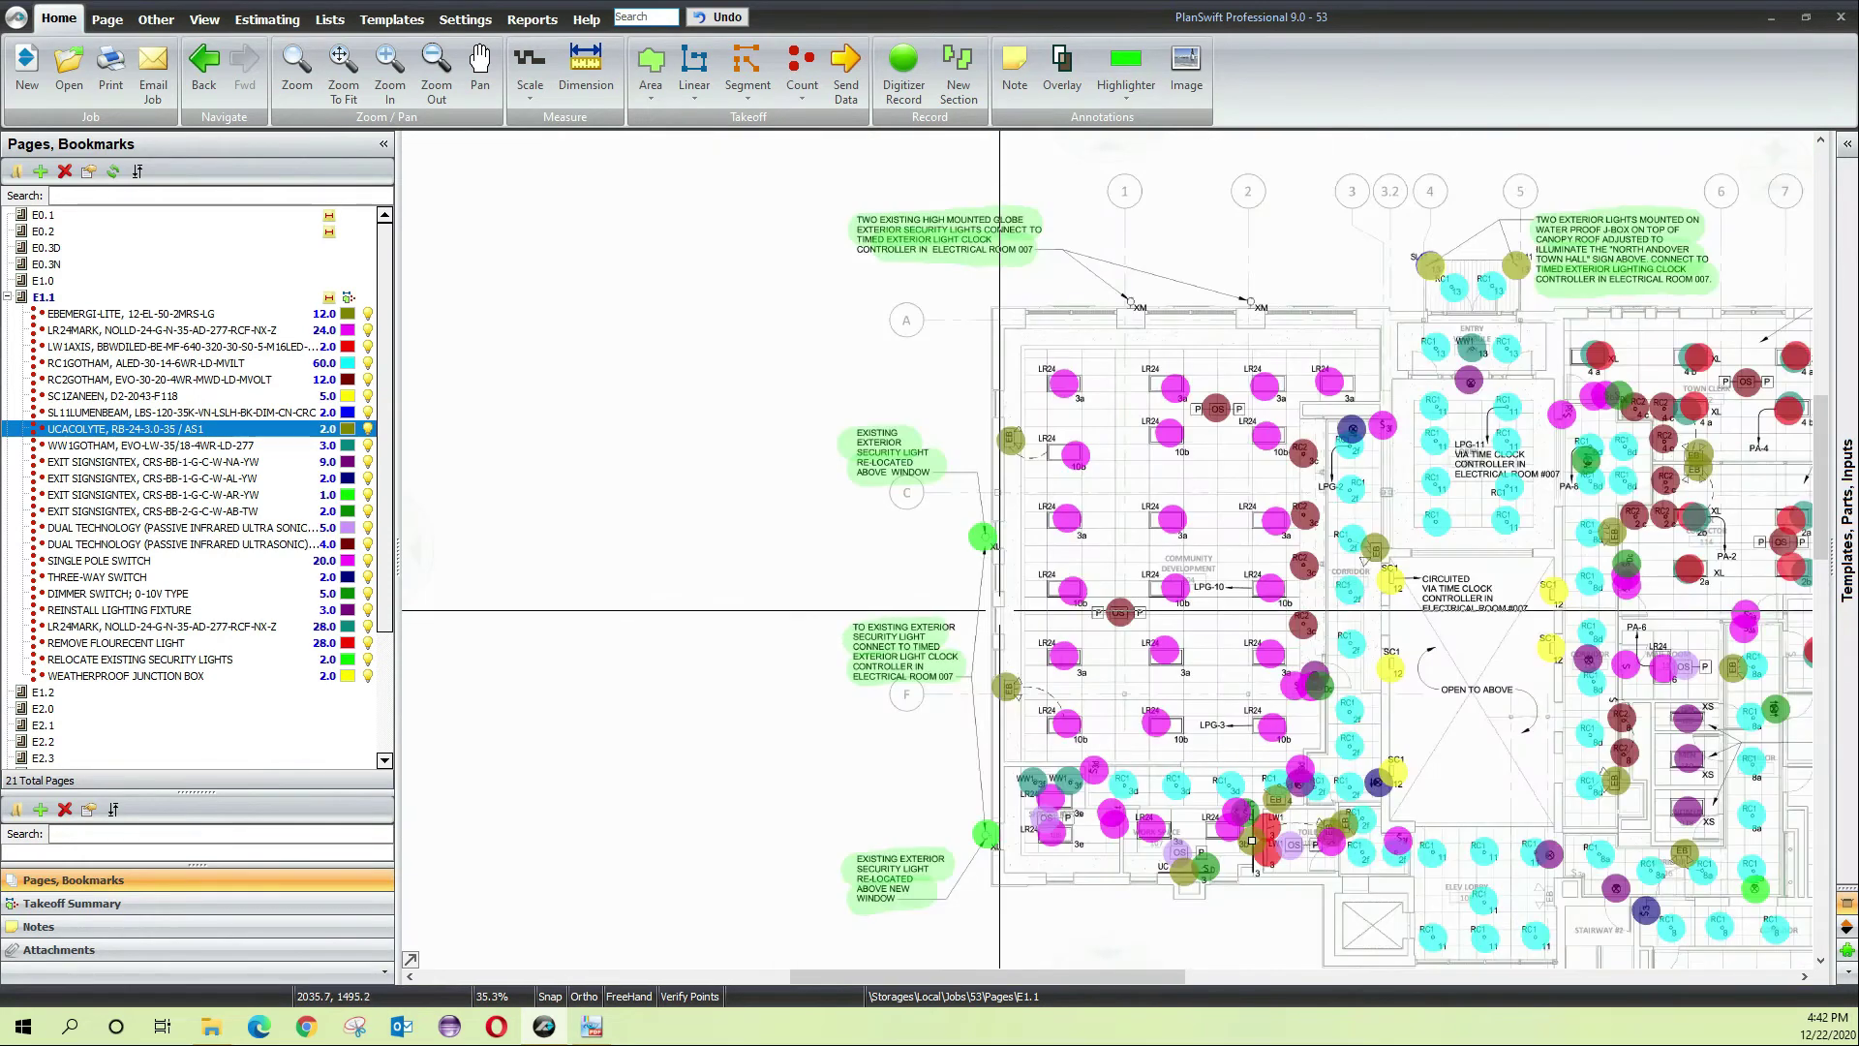
{"action": "scroll", "coordinate": [1504, 378], "scroll_direction": "up", "scroll_amount": 3}
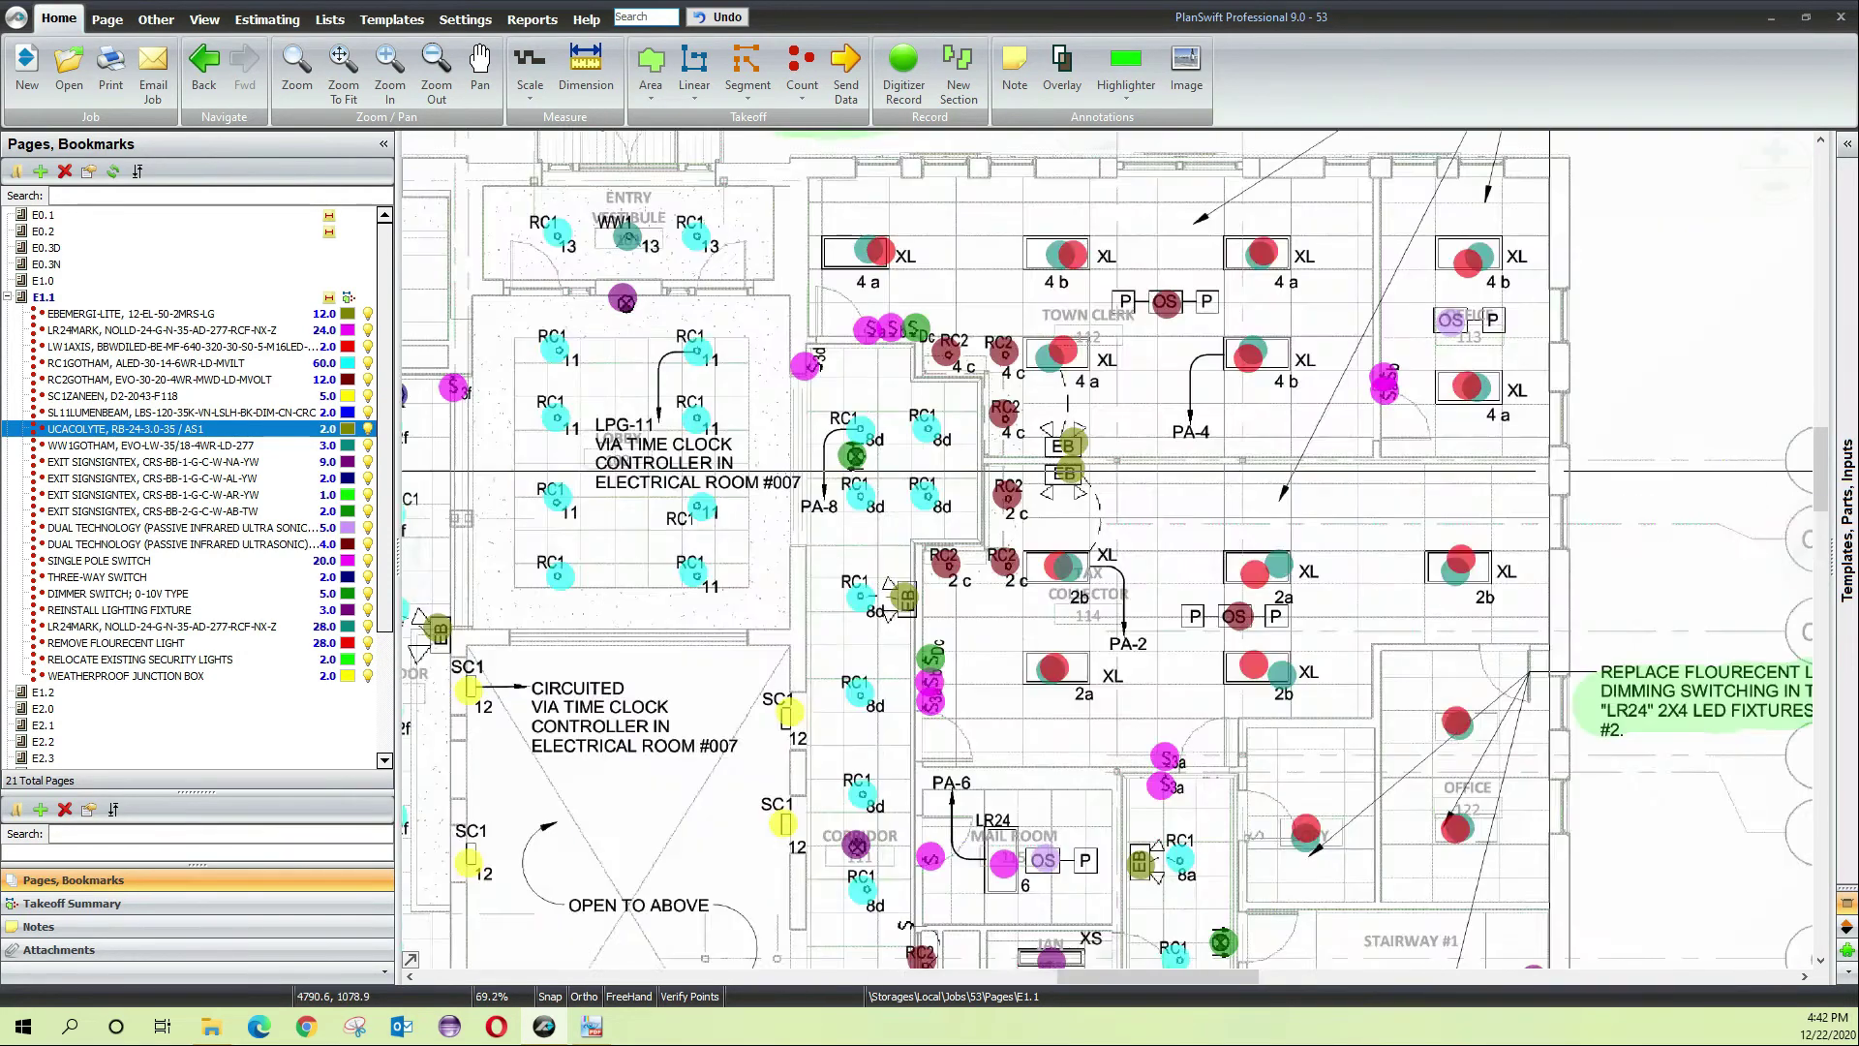
{"action": "scroll", "coordinate": [1617, 547], "scroll_direction": "down", "scroll_amount": 3}
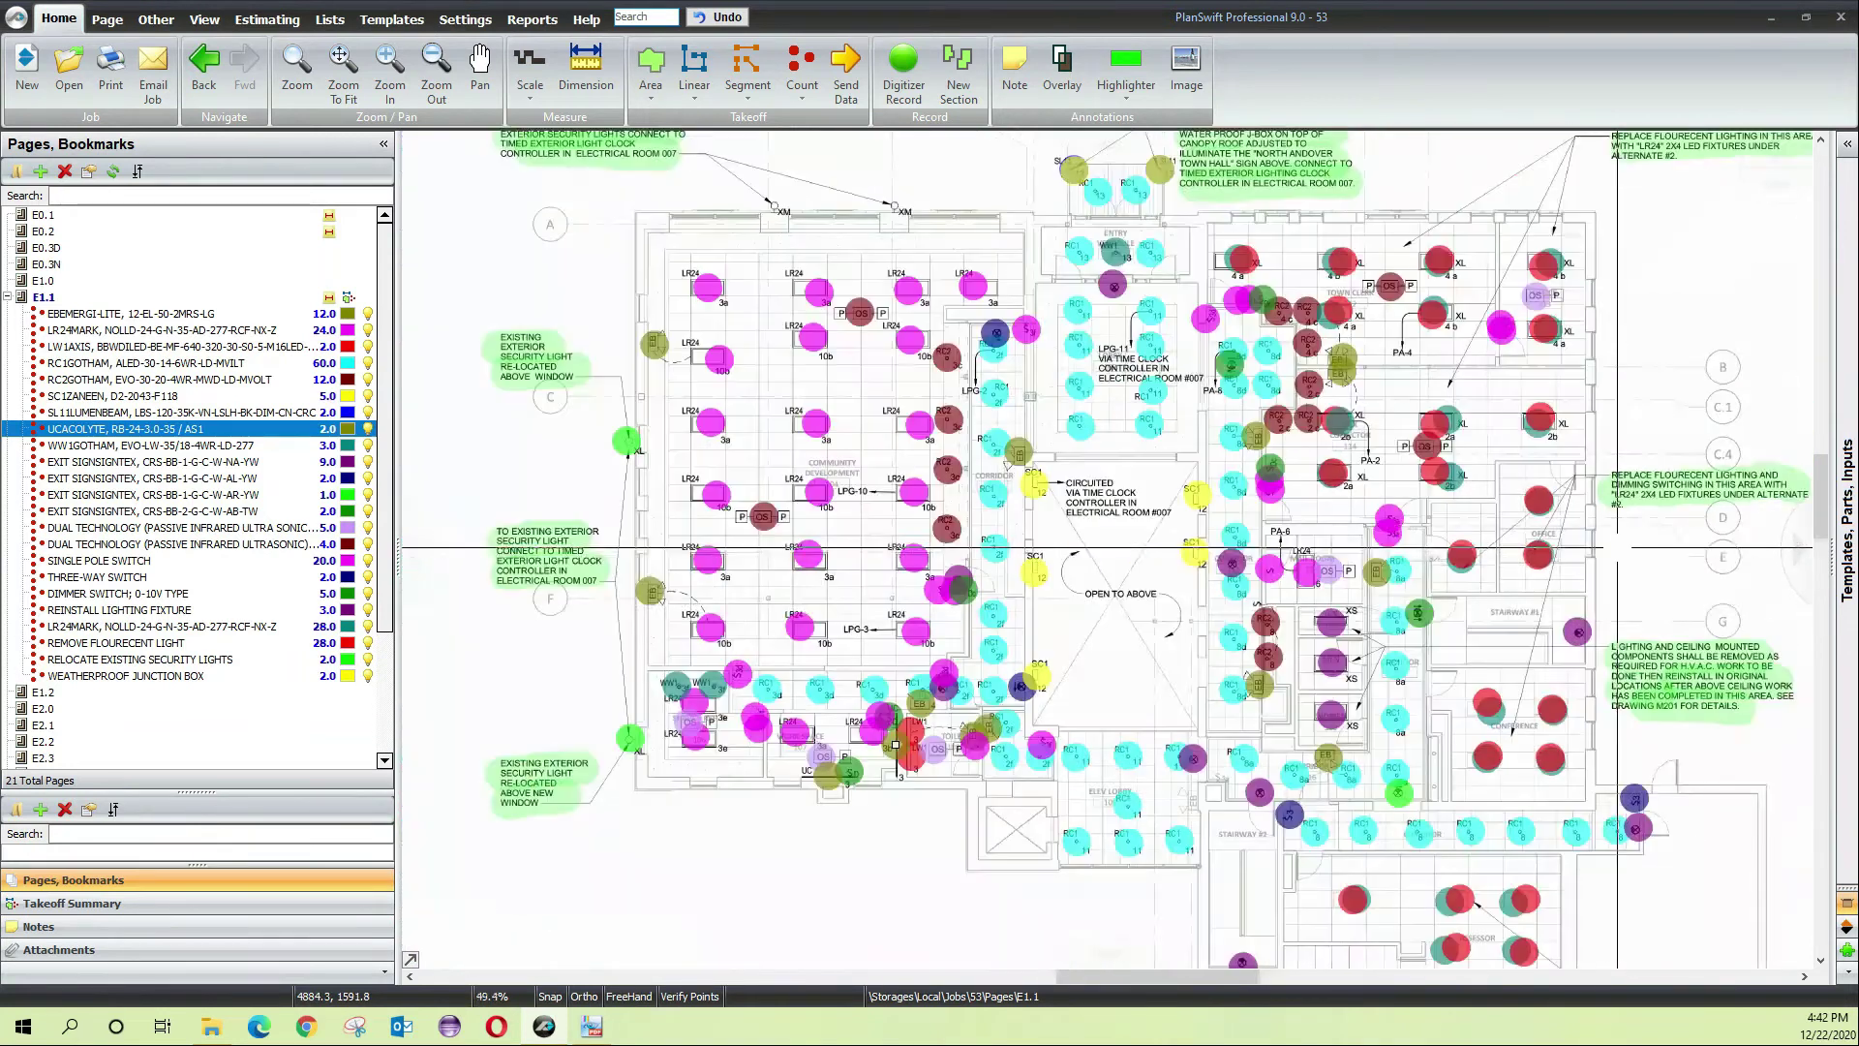
{"action": "scroll", "coordinate": [1471, 588], "scroll_direction": "up", "scroll_amount": 1}
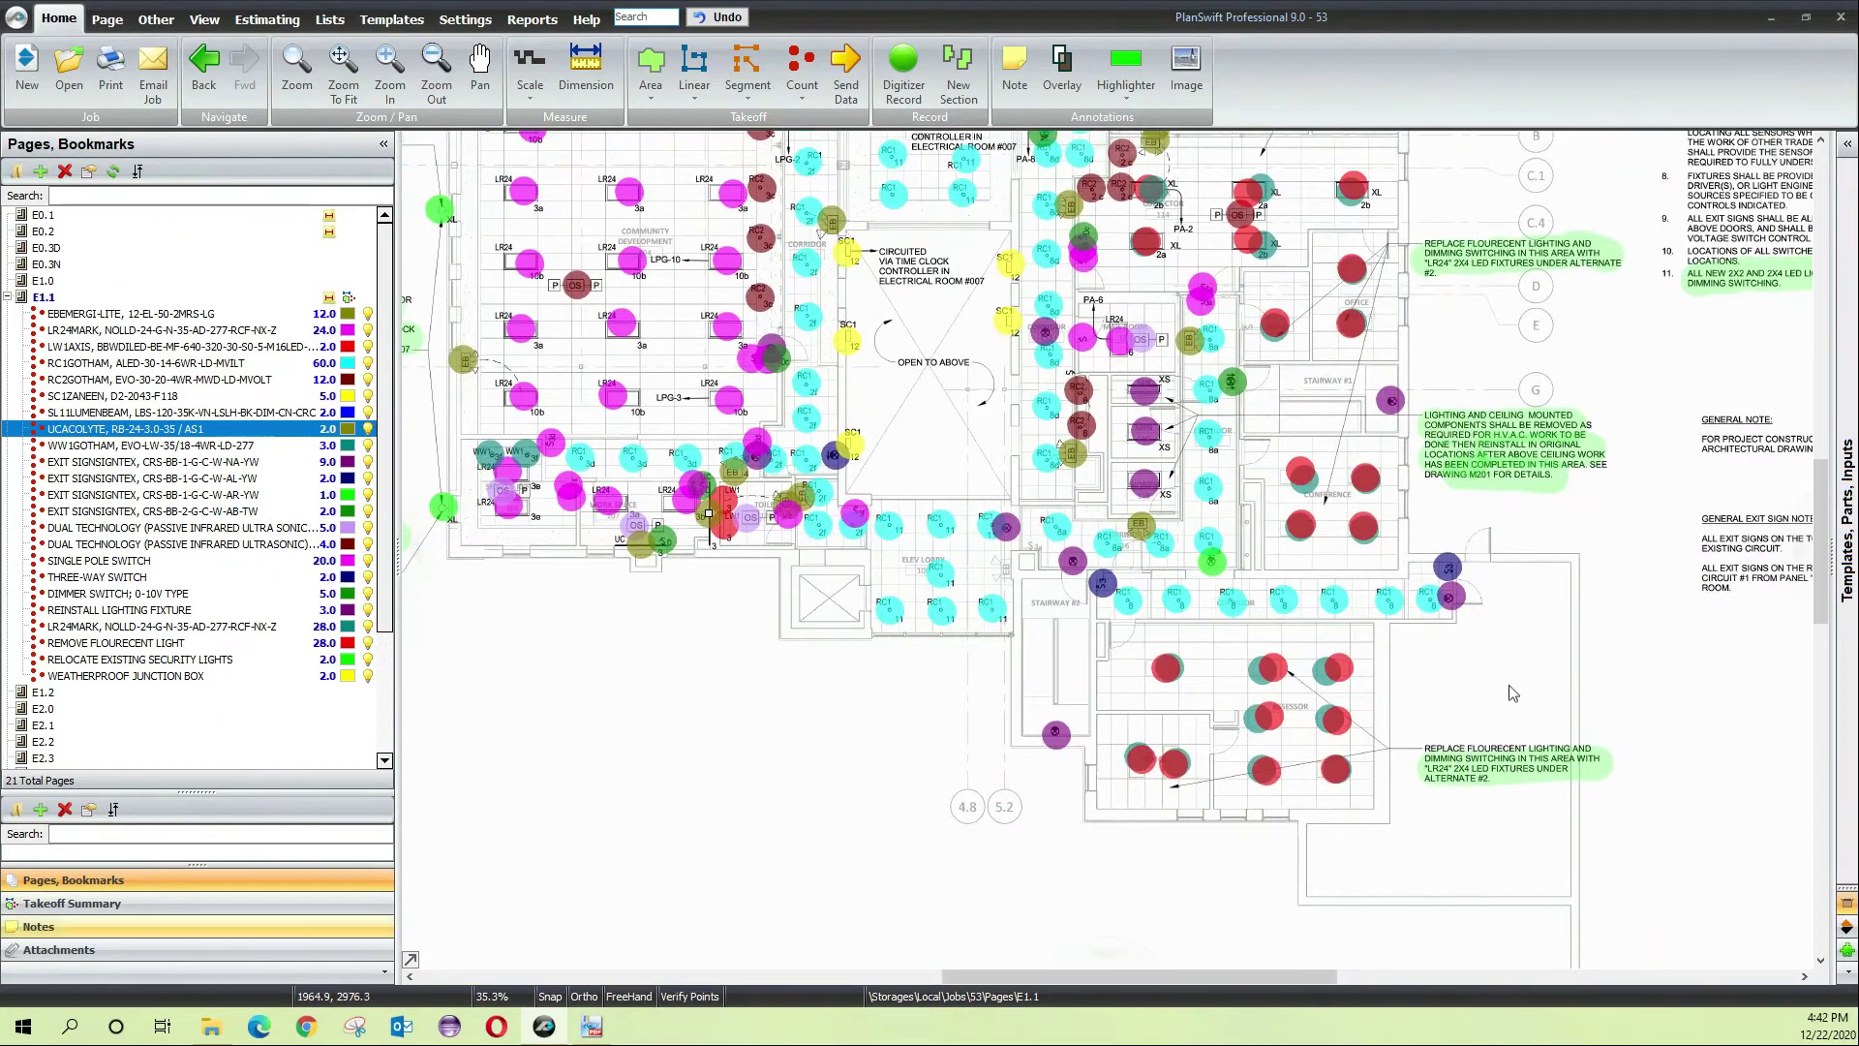
Open the takeoff summary and review the items in each folder against the counts marked on page E1.1
{"action": "left_click", "coordinate": [72, 903]}
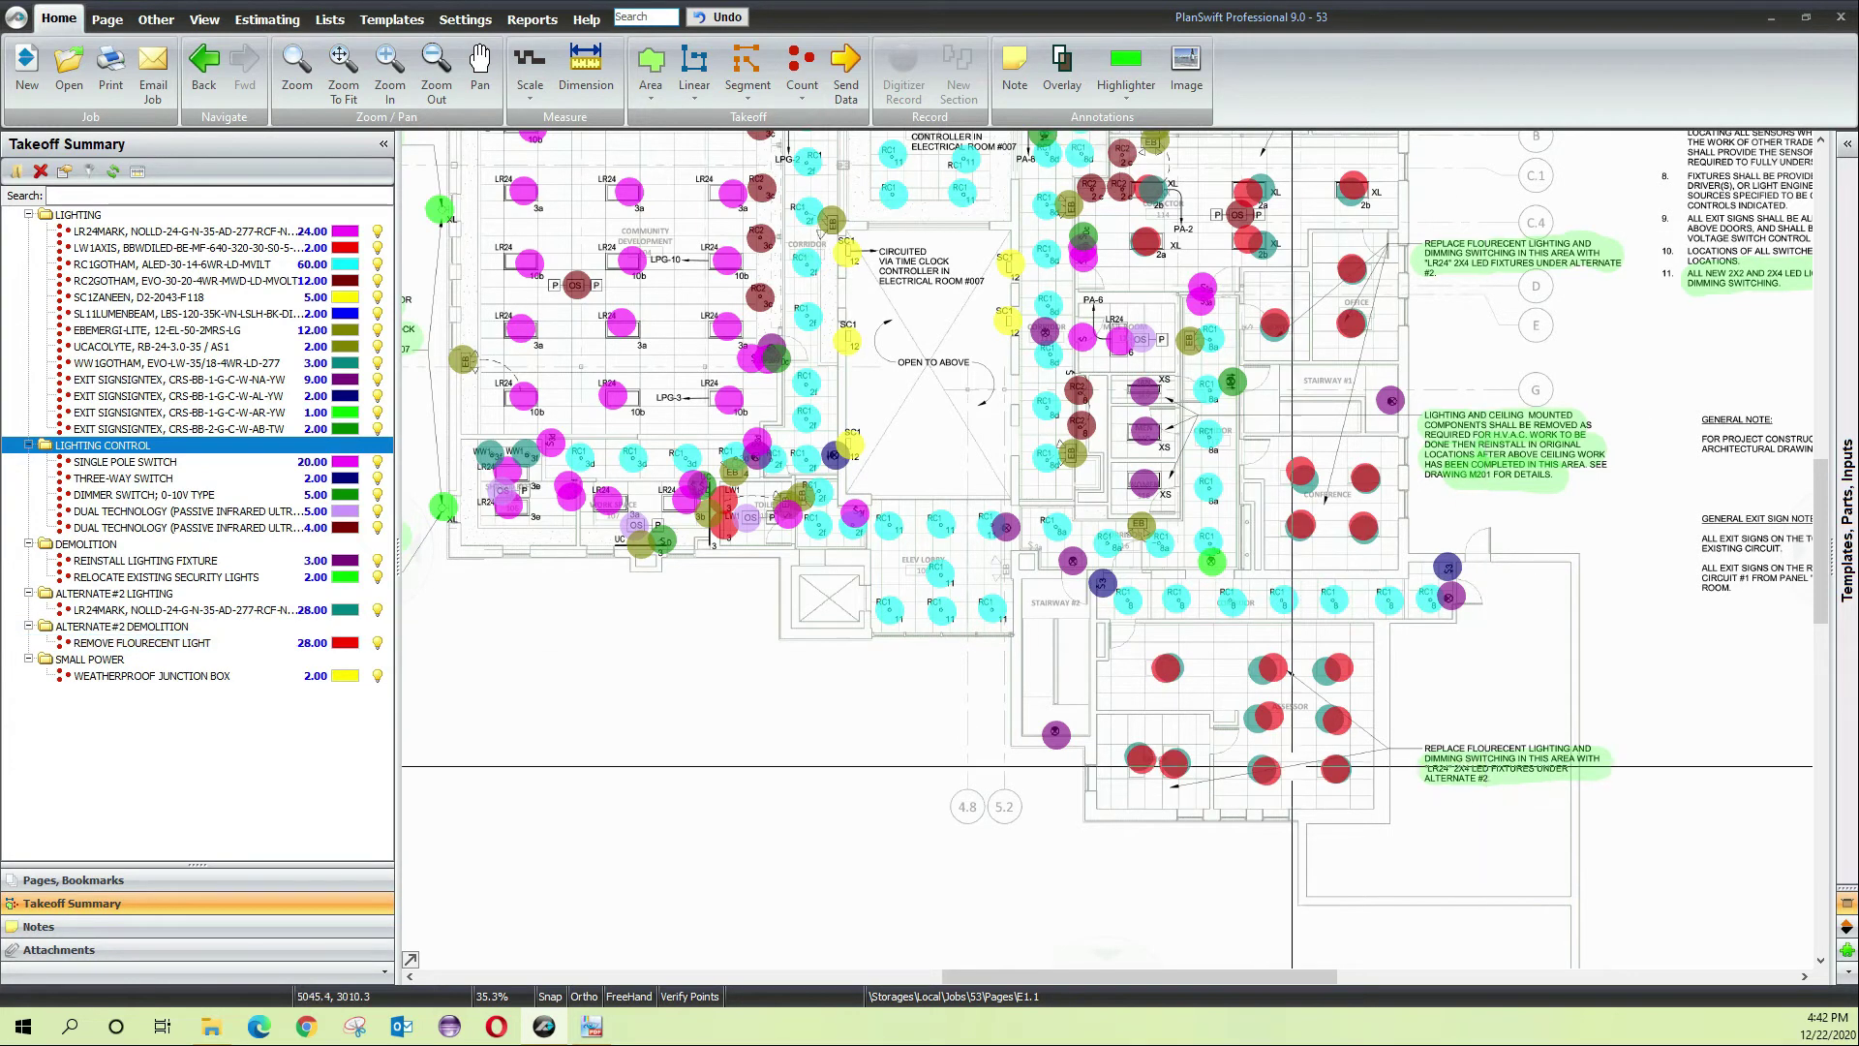
{"action": "scroll", "coordinate": [1290, 766], "scroll_direction": "up", "scroll_amount": 5}
{"action": "scroll", "coordinate": [1290, 772], "scroll_direction": "down", "scroll_amount": 5}
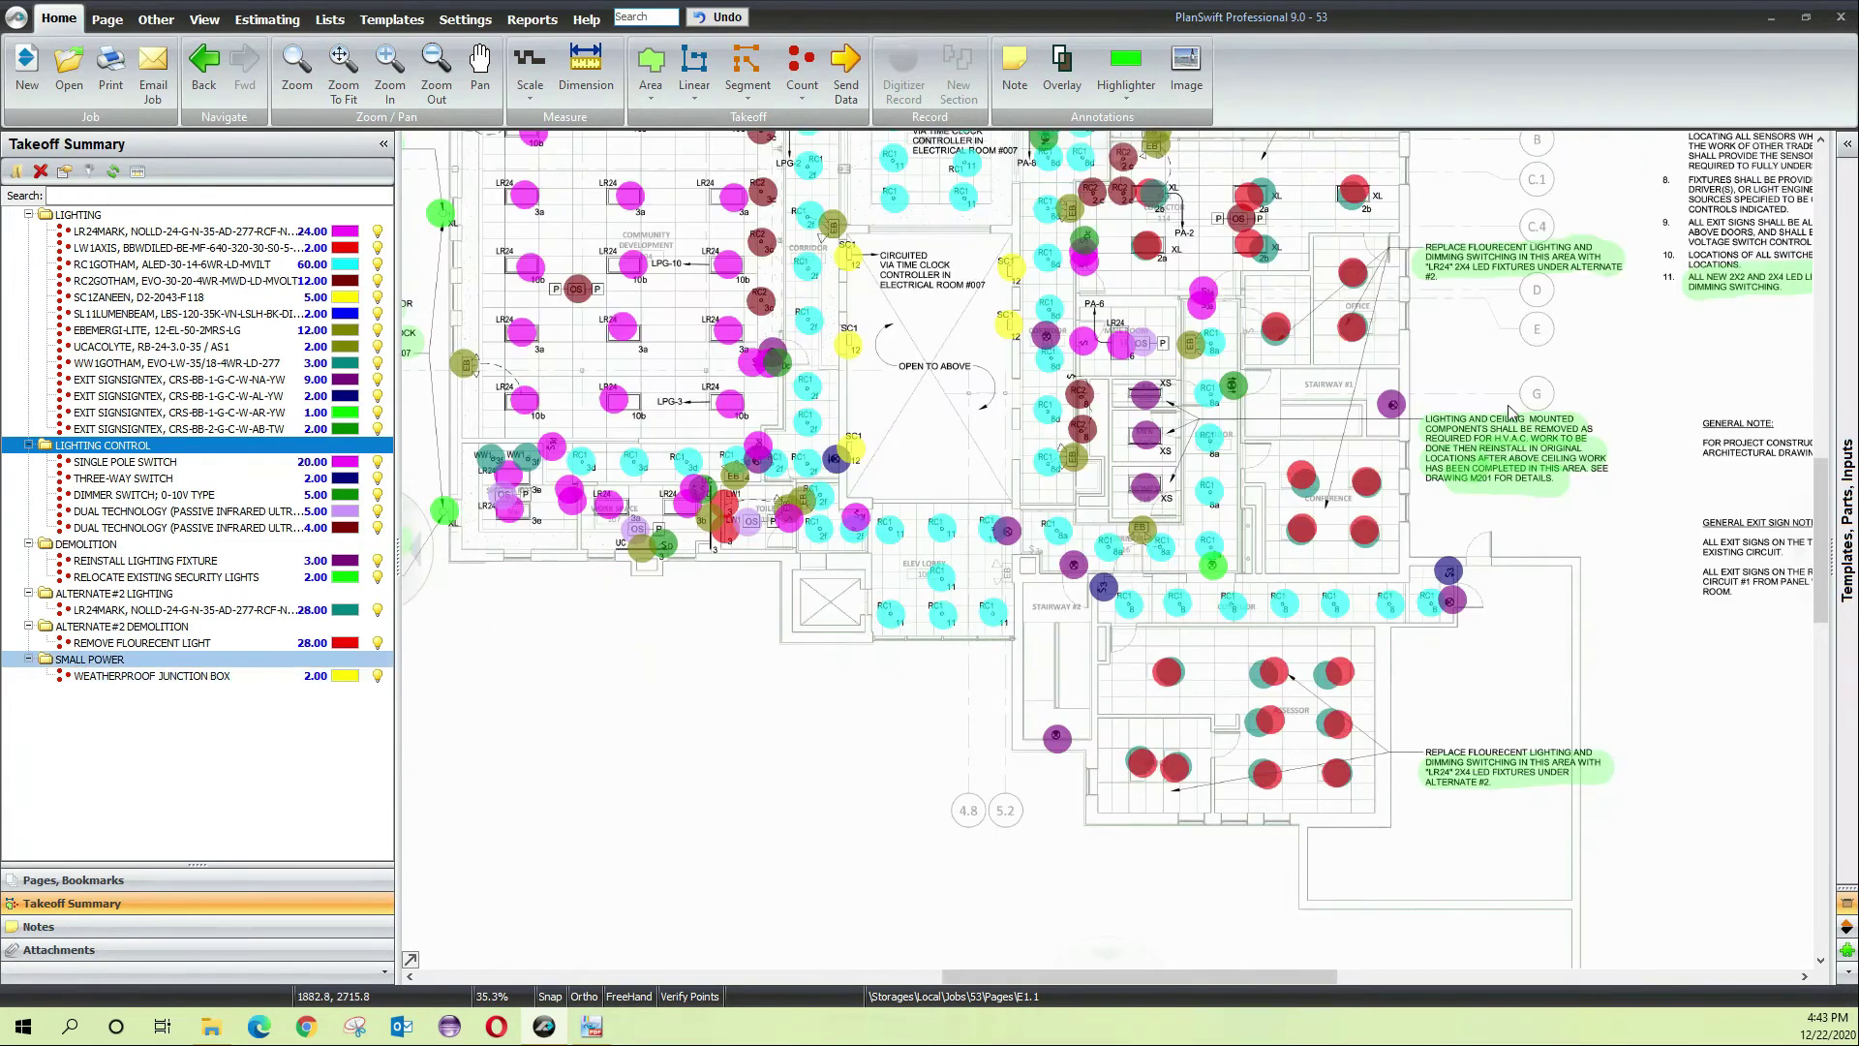
{"action": "left_click_drag", "start_coordinate": [966, 269], "coordinate": [978, 805]}
{"action": "scroll", "coordinate": [956, 501], "scroll_direction": "up", "scroll_amount": 5}
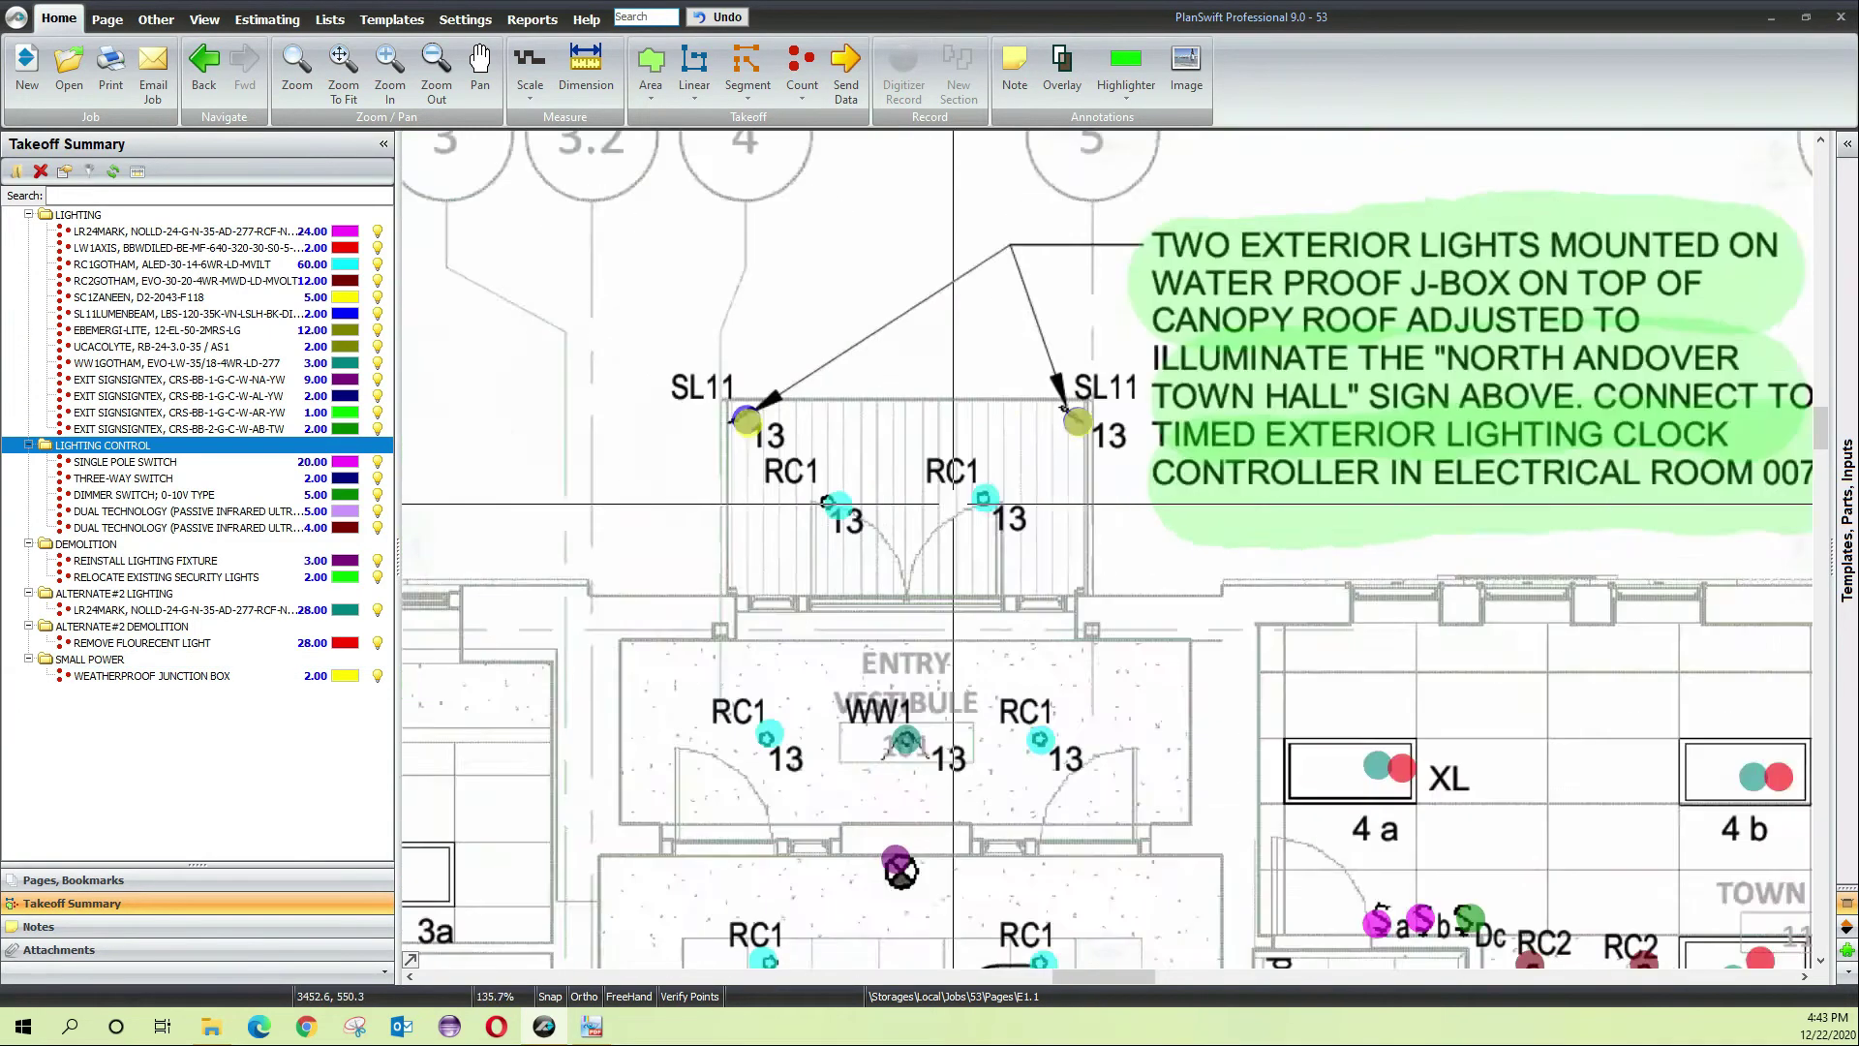
{"action": "scroll", "coordinate": [1013, 390], "scroll_direction": "down", "scroll_amount": 7}
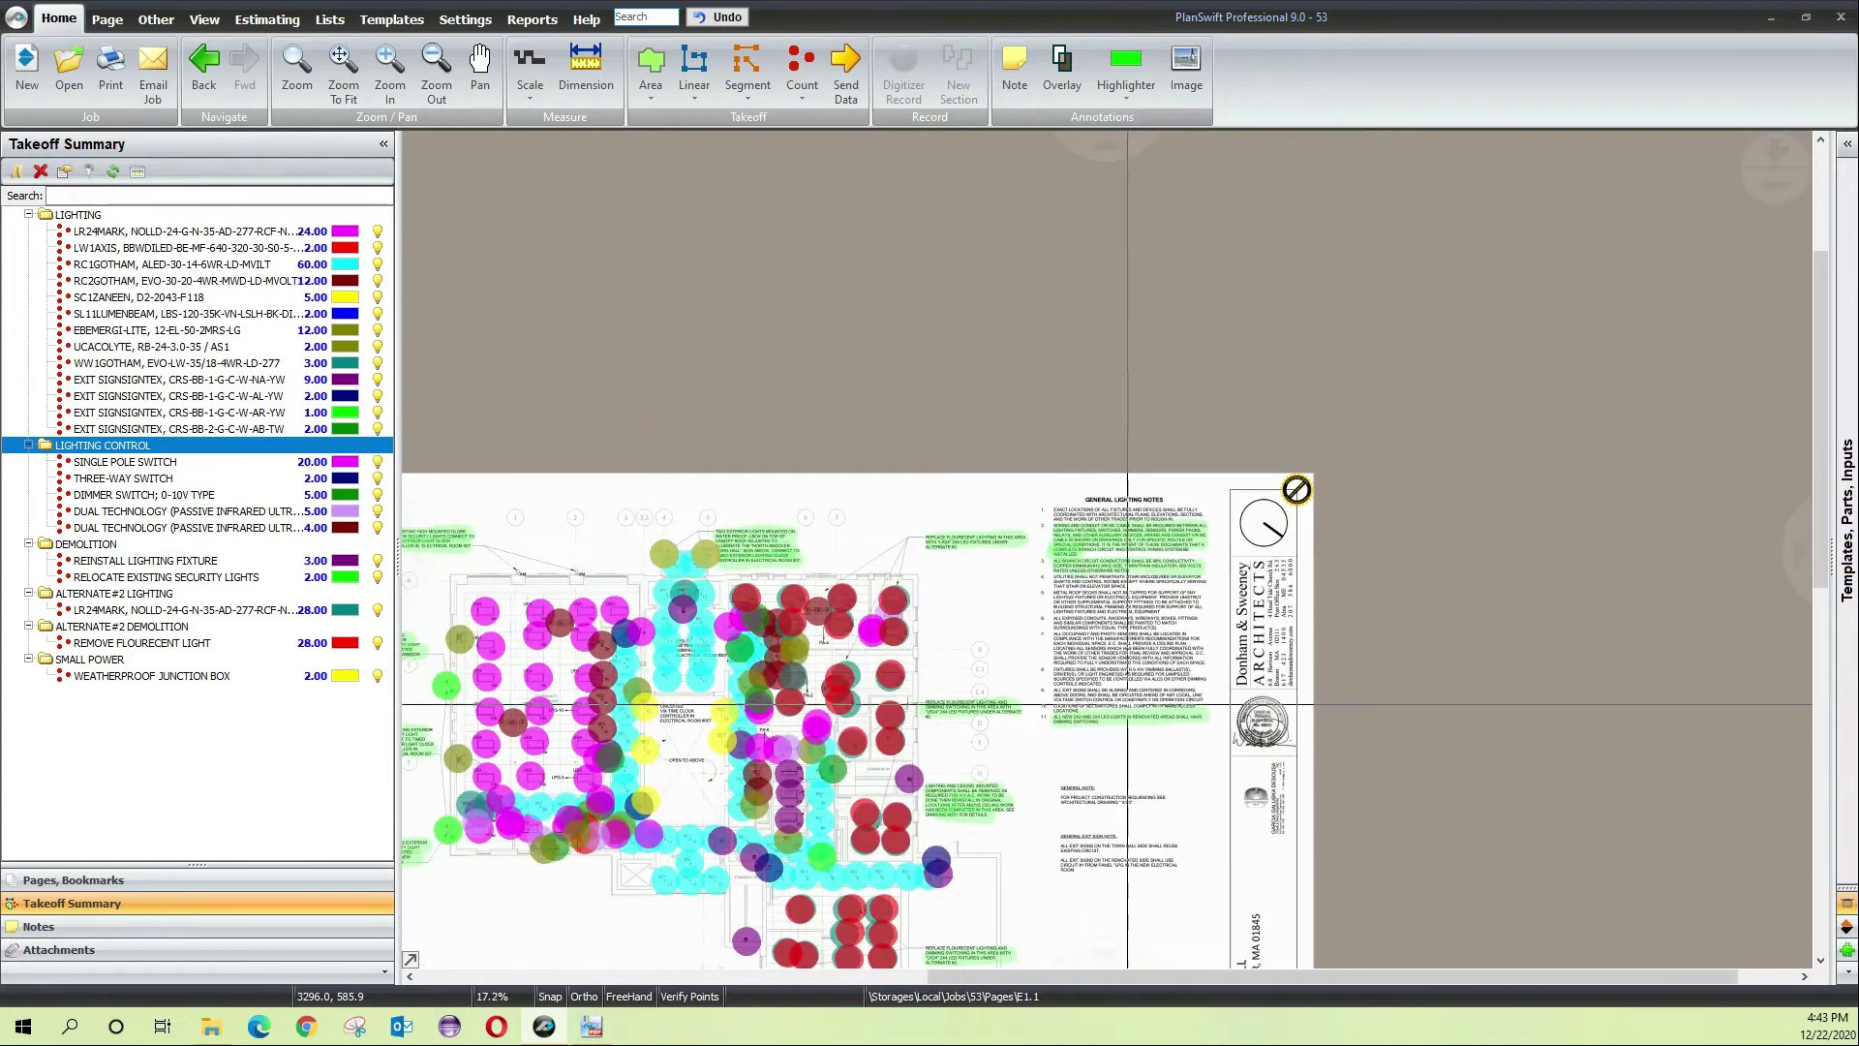
{"action": "left_click_drag", "start_coordinate": [1088, 772], "coordinate": [1433, 502]}
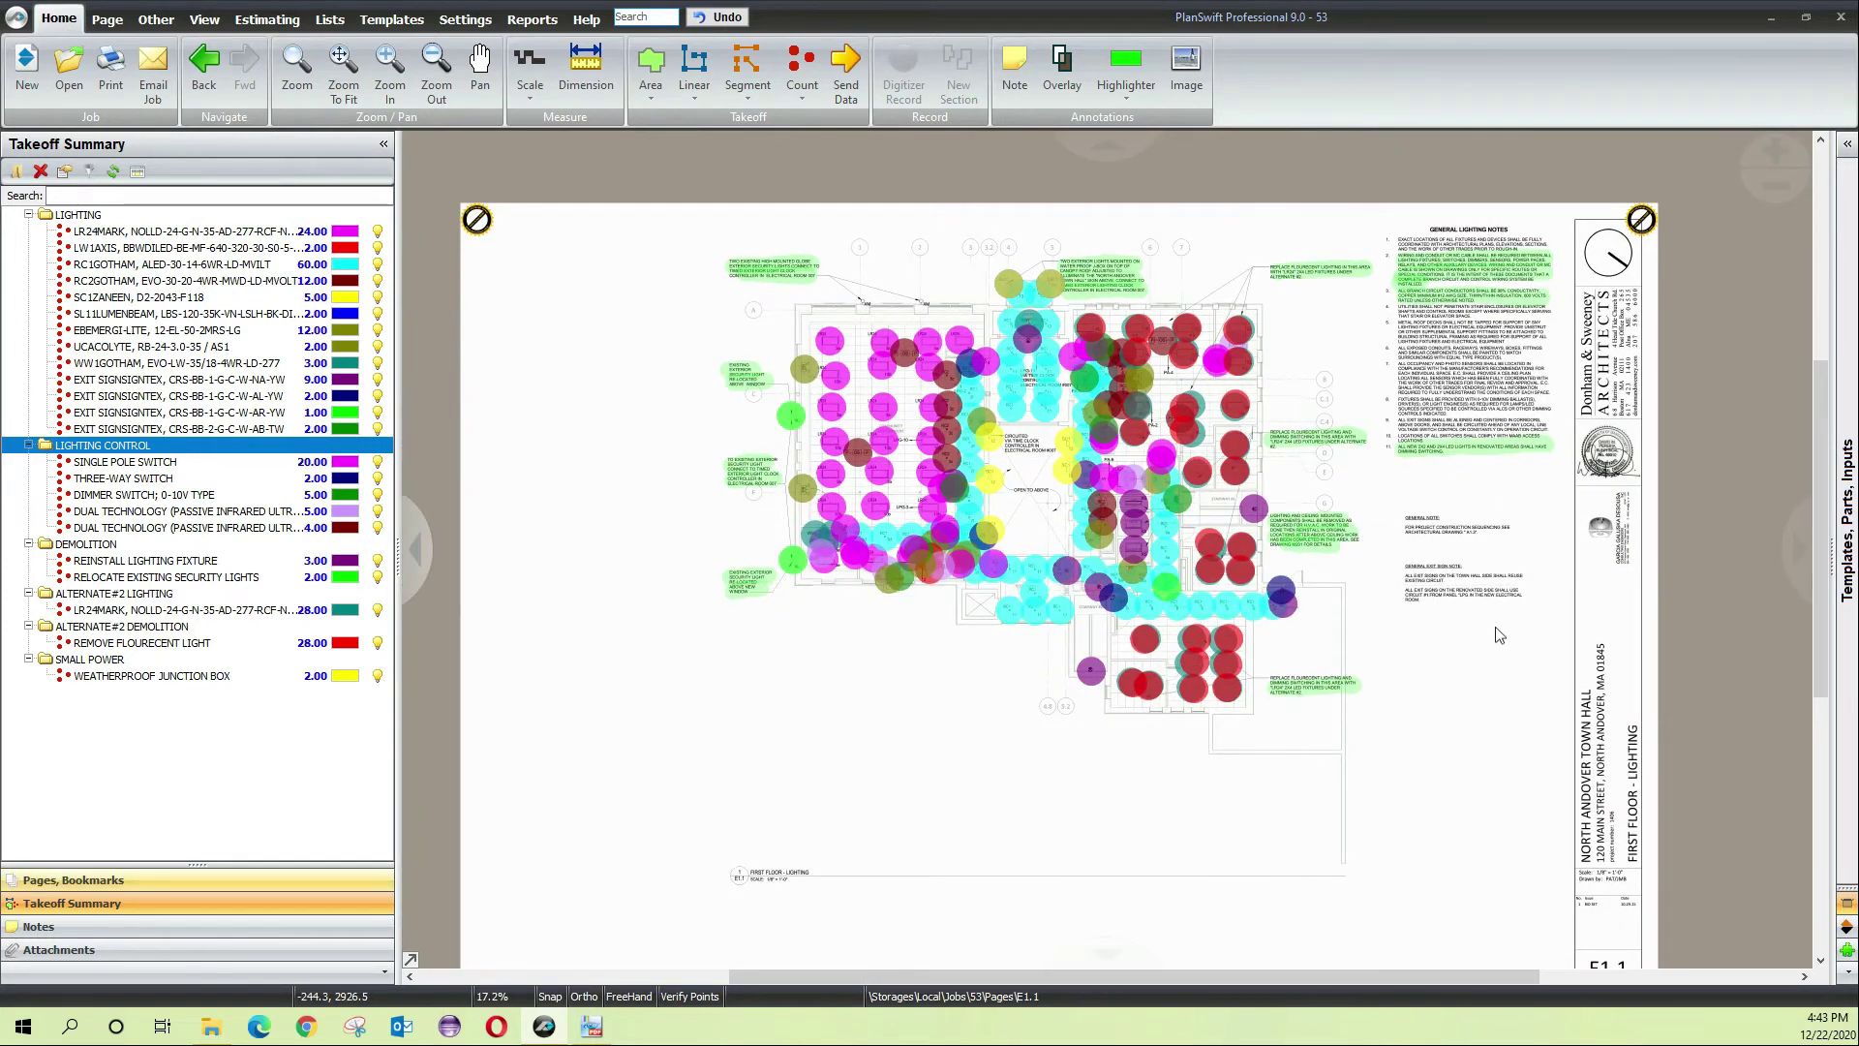
Return to the page list and open the ground floor lighting page E1.0
{"action": "left_click", "coordinate": [87, 880]}
{"action": "left_click", "coordinate": [45, 281]}
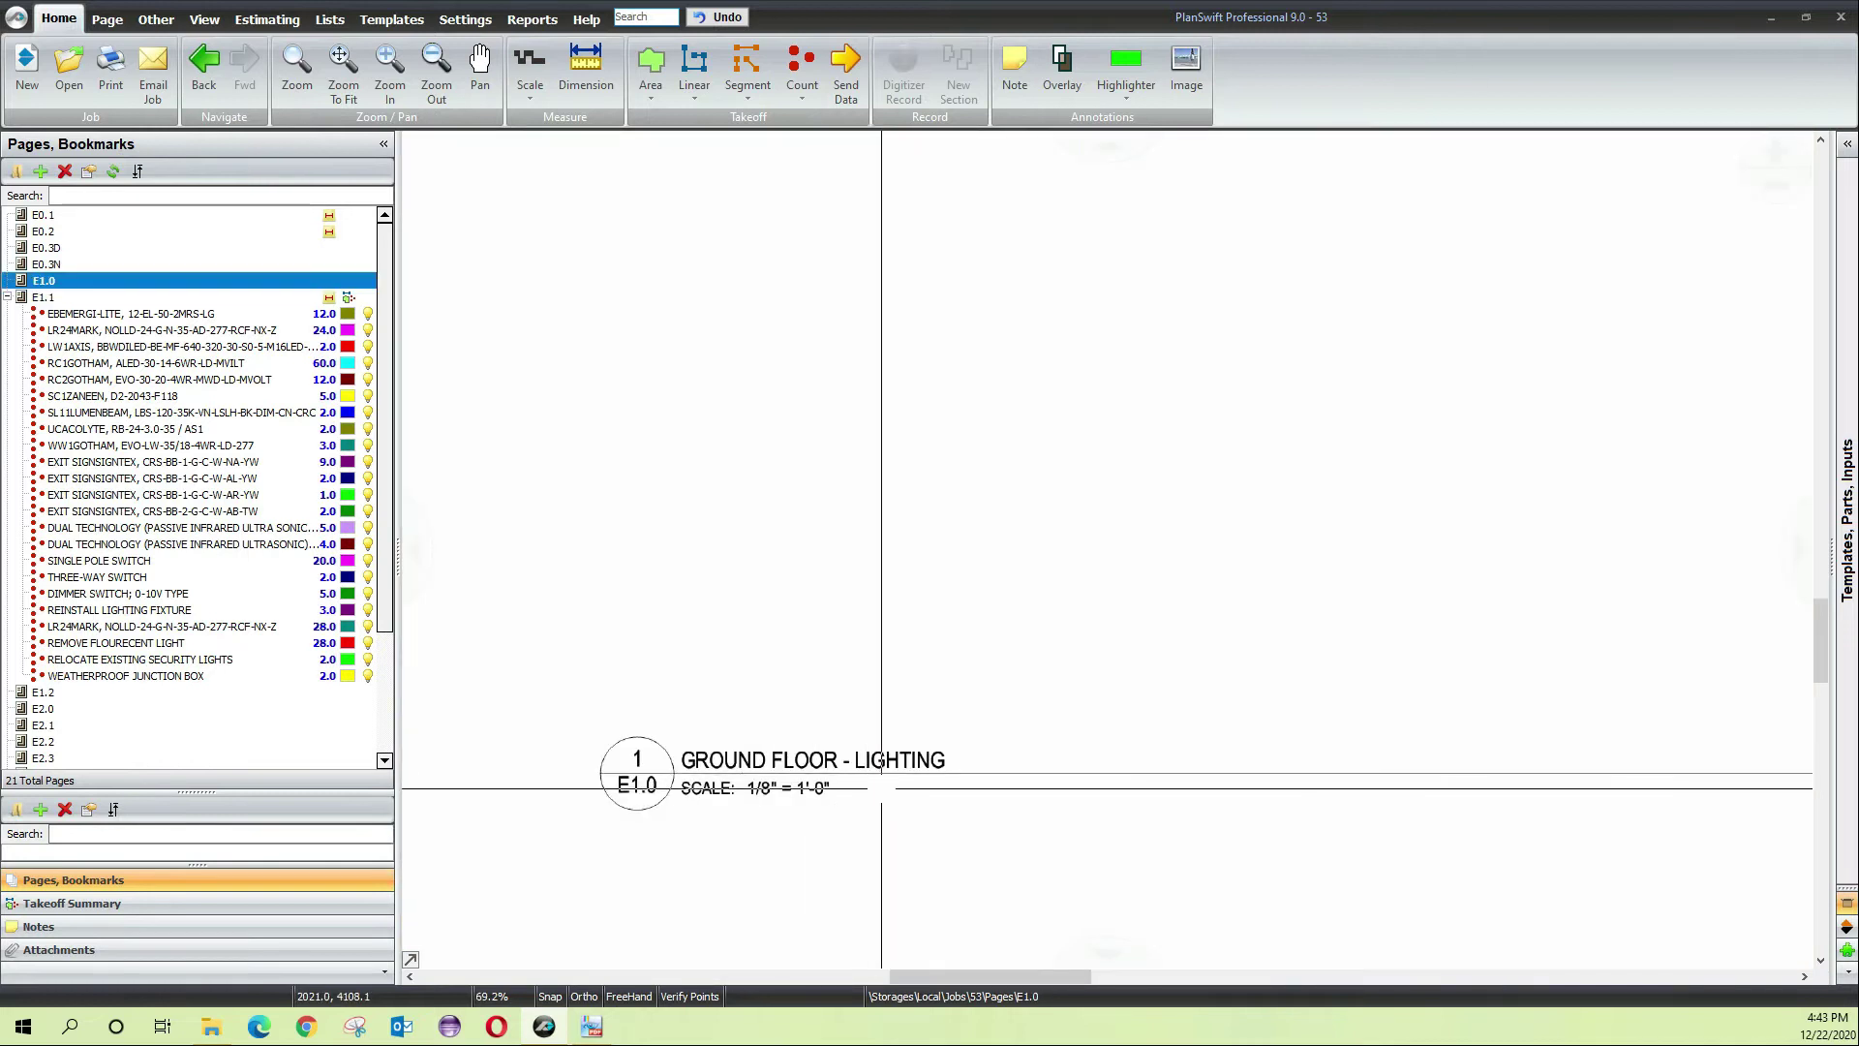
{"action": "scroll", "coordinate": [900, 776], "scroll_direction": "down", "scroll_amount": 6}
{"action": "left_click", "coordinate": [45, 692]}
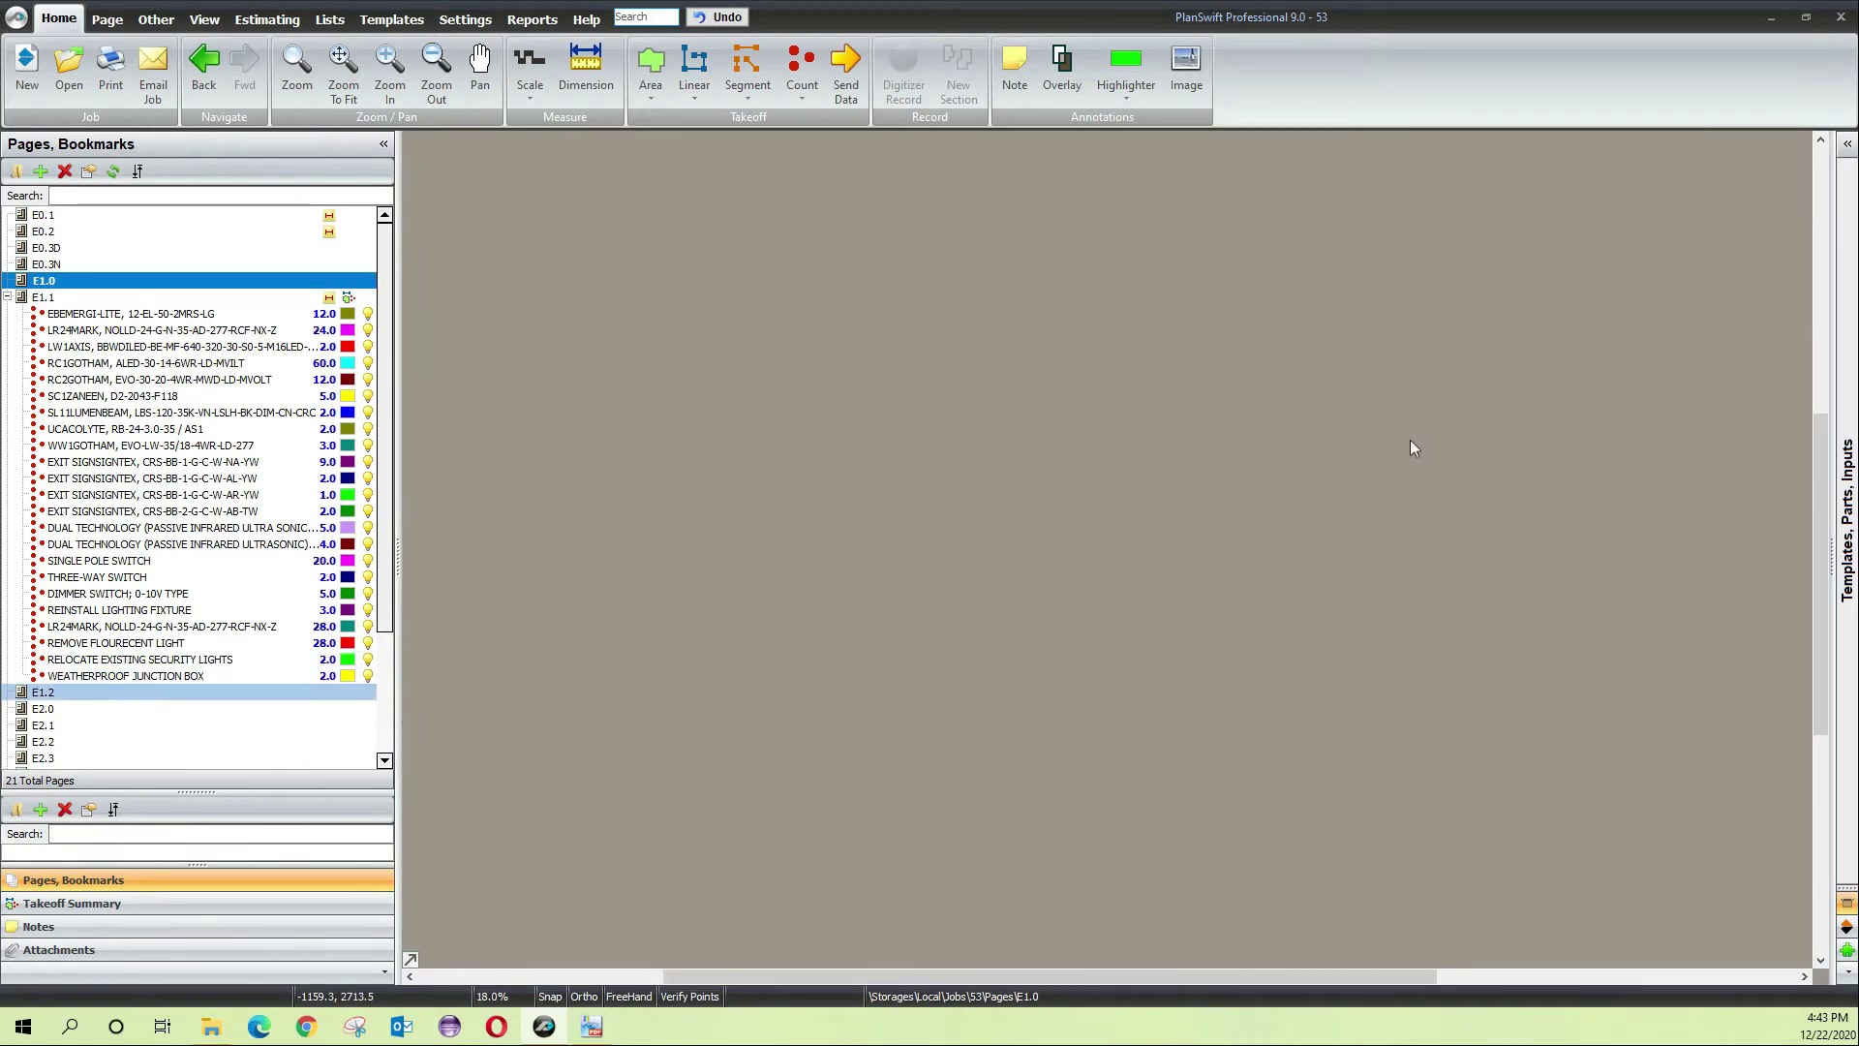
Examine the counts on page E1.0 and the lighting removal and reinstallation note with its arrows around General Storage and the Vault
{"action": "scroll", "coordinate": [813, 730], "scroll_direction": "up", "scroll_amount": 3}
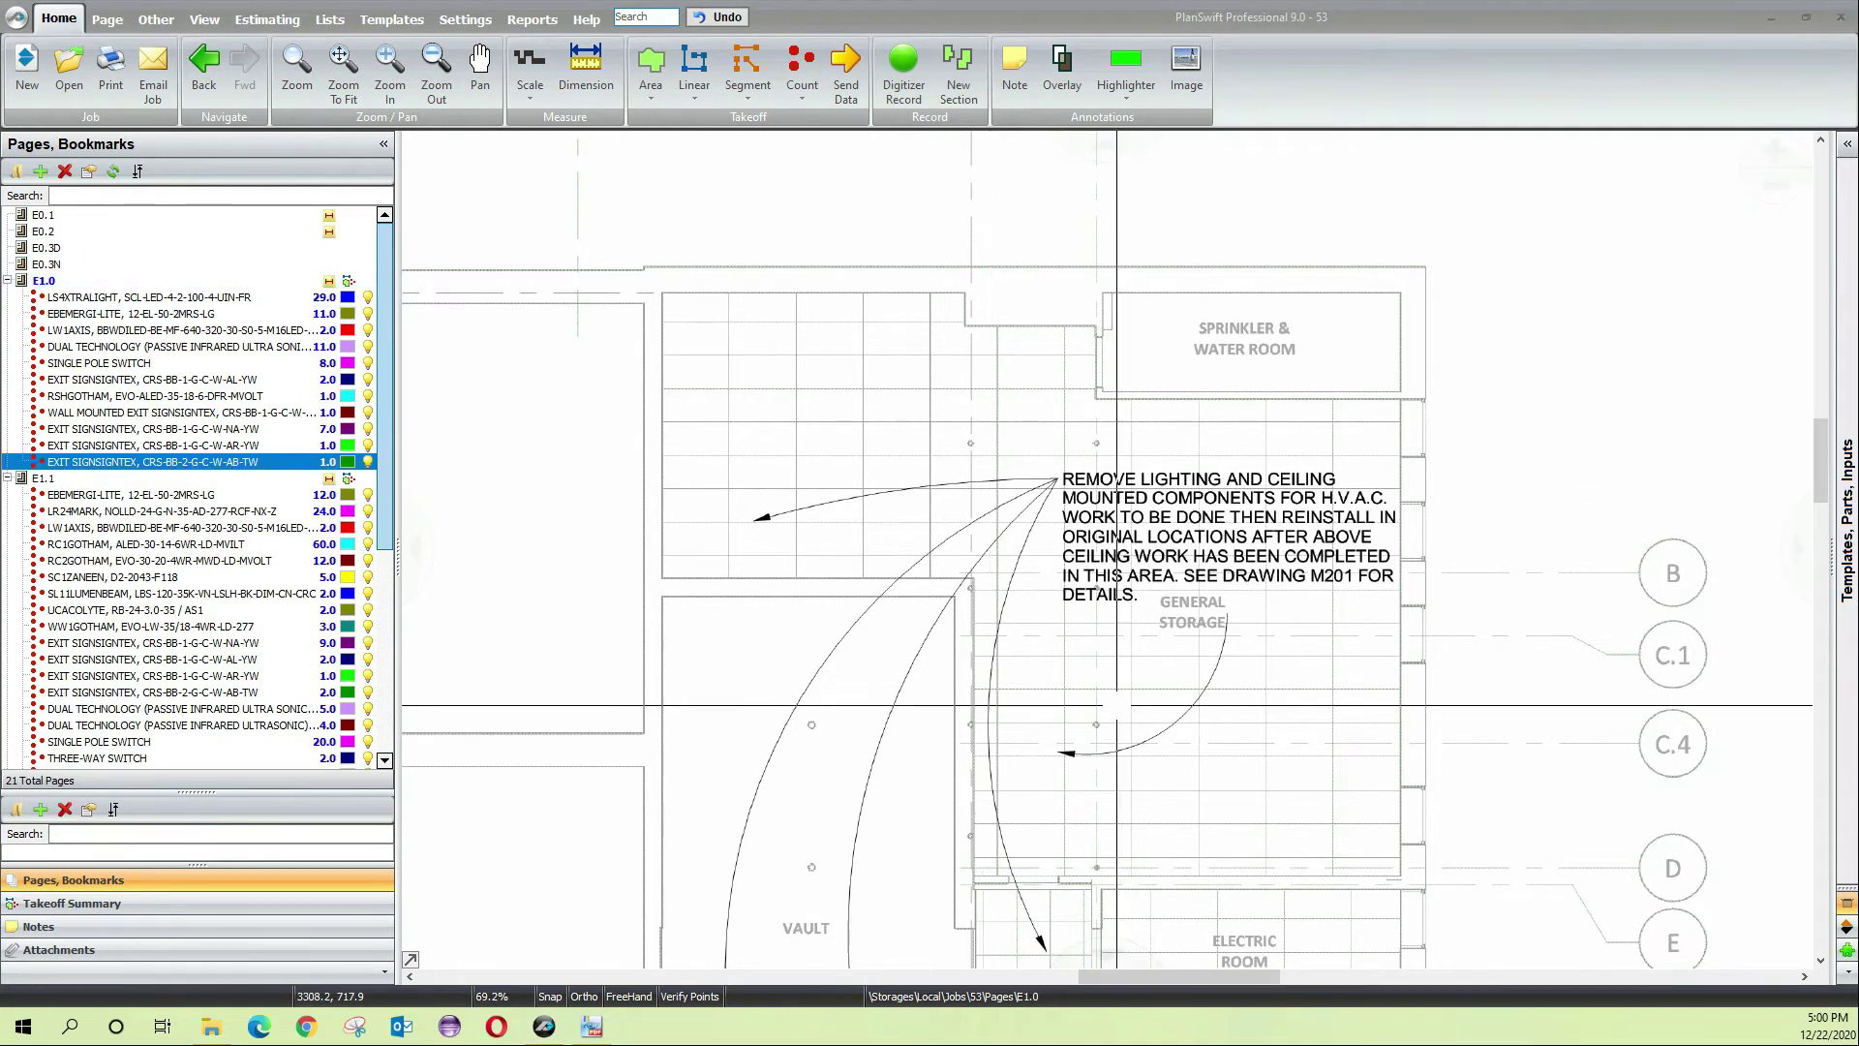
{"action": "scroll", "coordinate": [1124, 727], "scroll_direction": "down", "scroll_amount": 4}
{"action": "left_click_drag", "start_coordinate": [935, 861], "coordinate": [1003, 427]}
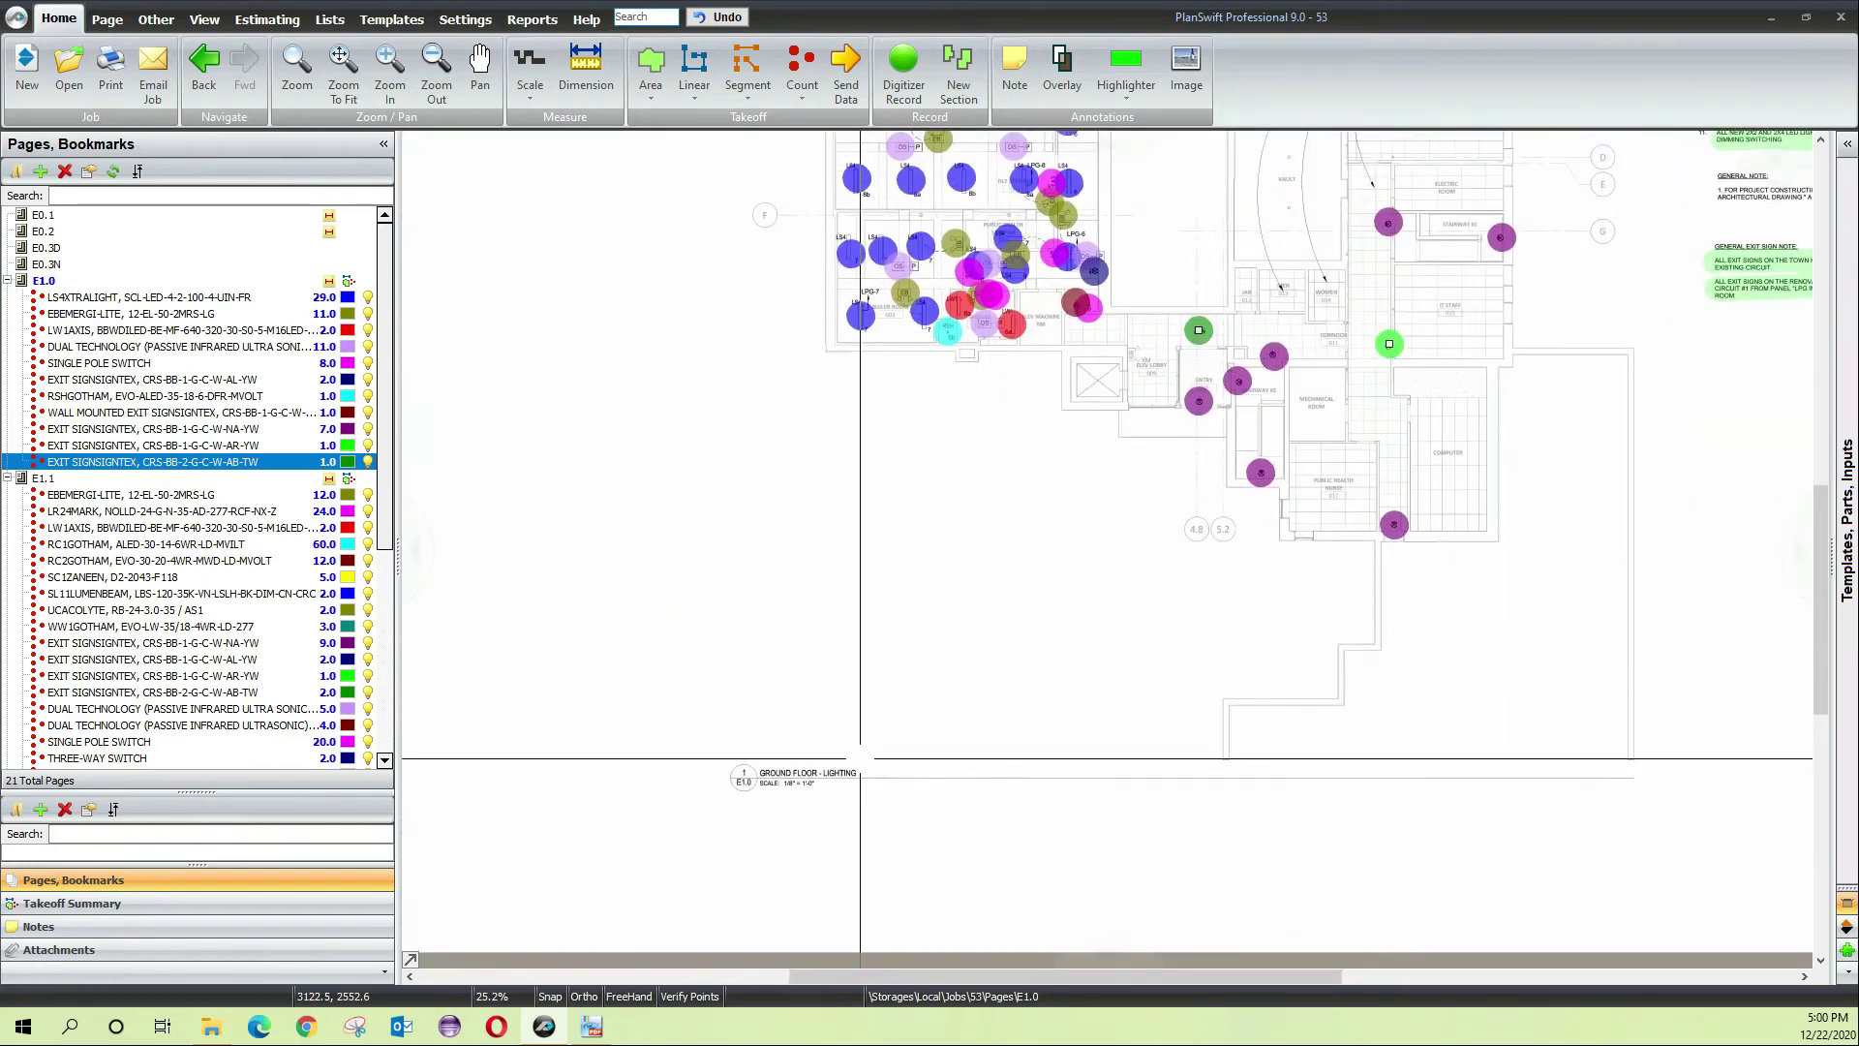
{"action": "scroll", "coordinate": [860, 770], "scroll_direction": "up", "scroll_amount": 1}
{"action": "left_click_drag", "start_coordinate": [1038, 316], "coordinate": [1039, 927]}
{"action": "scroll", "coordinate": [1009, 414], "scroll_direction": "up", "scroll_amount": 2}
{"action": "left_click_drag", "start_coordinate": [1009, 422], "coordinate": [948, 431]}
{"action": "left_click_drag", "start_coordinate": [997, 803], "coordinate": [974, 463]}
{"action": "left_click_drag", "start_coordinate": [1270, 943], "coordinate": [850, 651]}
{"action": "left_click_drag", "start_coordinate": [1394, 765], "coordinate": [728, 922]}
{"action": "left_click_drag", "start_coordinate": [1030, 339], "coordinate": [968, 839]}
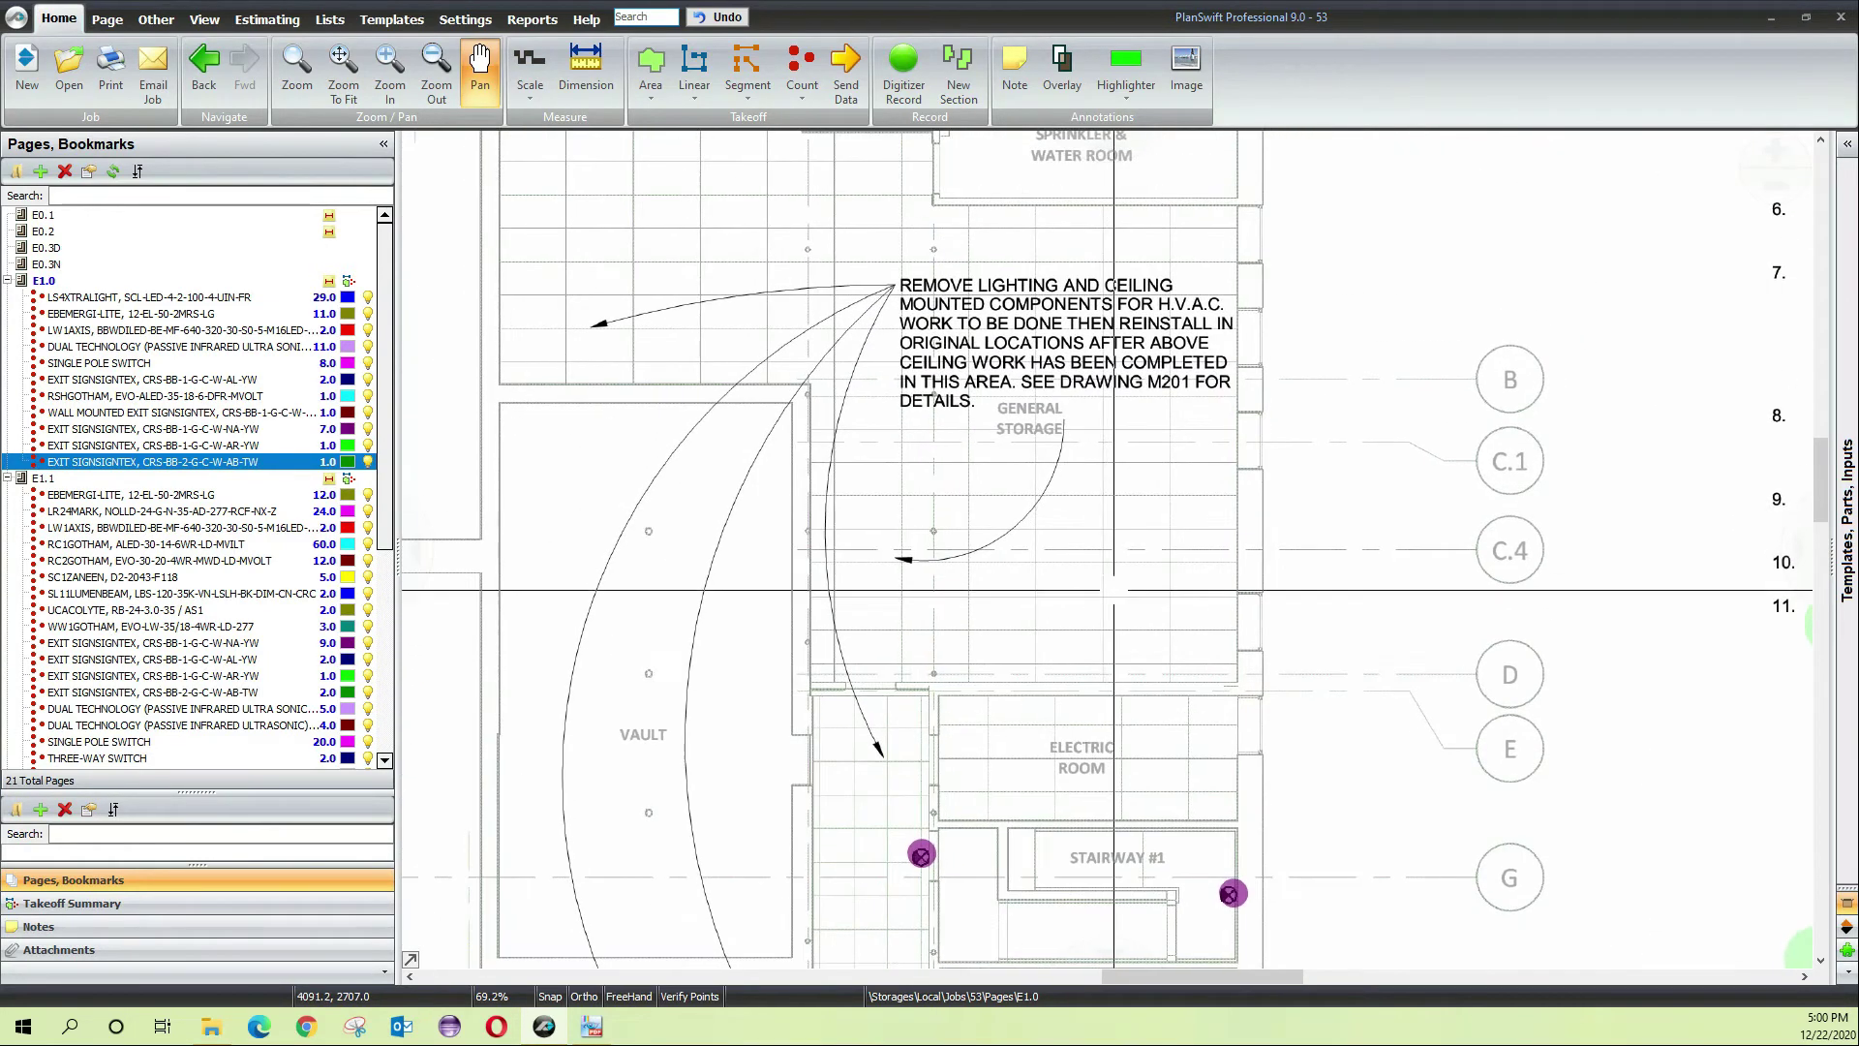
Highlight the General Storage note about removing and reinstalling lighting and ceiling mounted components for H.V.A.C. work
{"action": "left_click_drag", "start_coordinate": [1055, 388], "coordinate": [1090, 646]}
{"action": "left_click", "coordinate": [1126, 68]}
{"action": "scroll", "coordinate": [1111, 522], "scroll_direction": "up", "scroll_amount": 3}
{"action": "left_click", "coordinate": [823, 581]}
{"action": "left_click_drag", "start_coordinate": [1275, 618], "coordinate": [1323, 620]}
{"action": "left_click_drag", "start_coordinate": [832, 732], "coordinate": [1415, 731]}
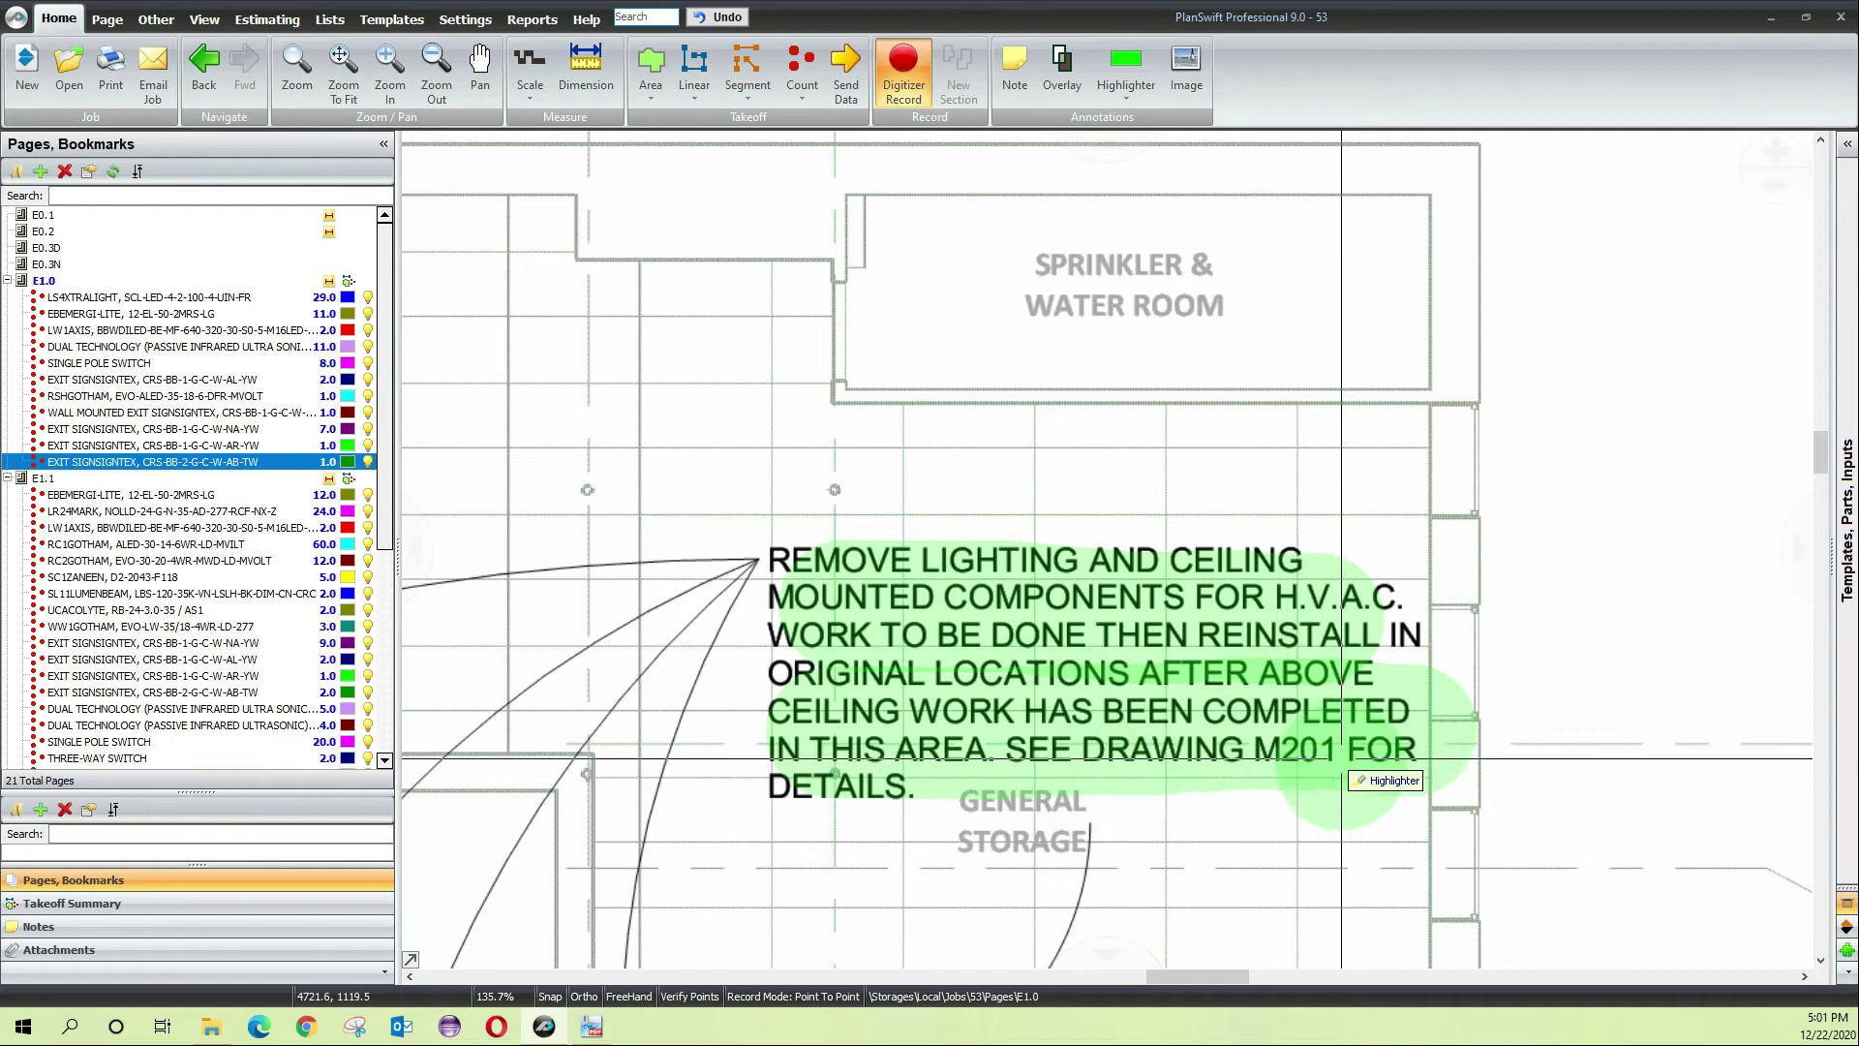
{"action": "scroll", "coordinate": [944, 457], "scroll_direction": "down", "scroll_amount": 5}
{"action": "key", "text": "Escape"}
{"action": "scroll", "coordinate": [939, 459], "scroll_direction": "up", "scroll_amount": 6}
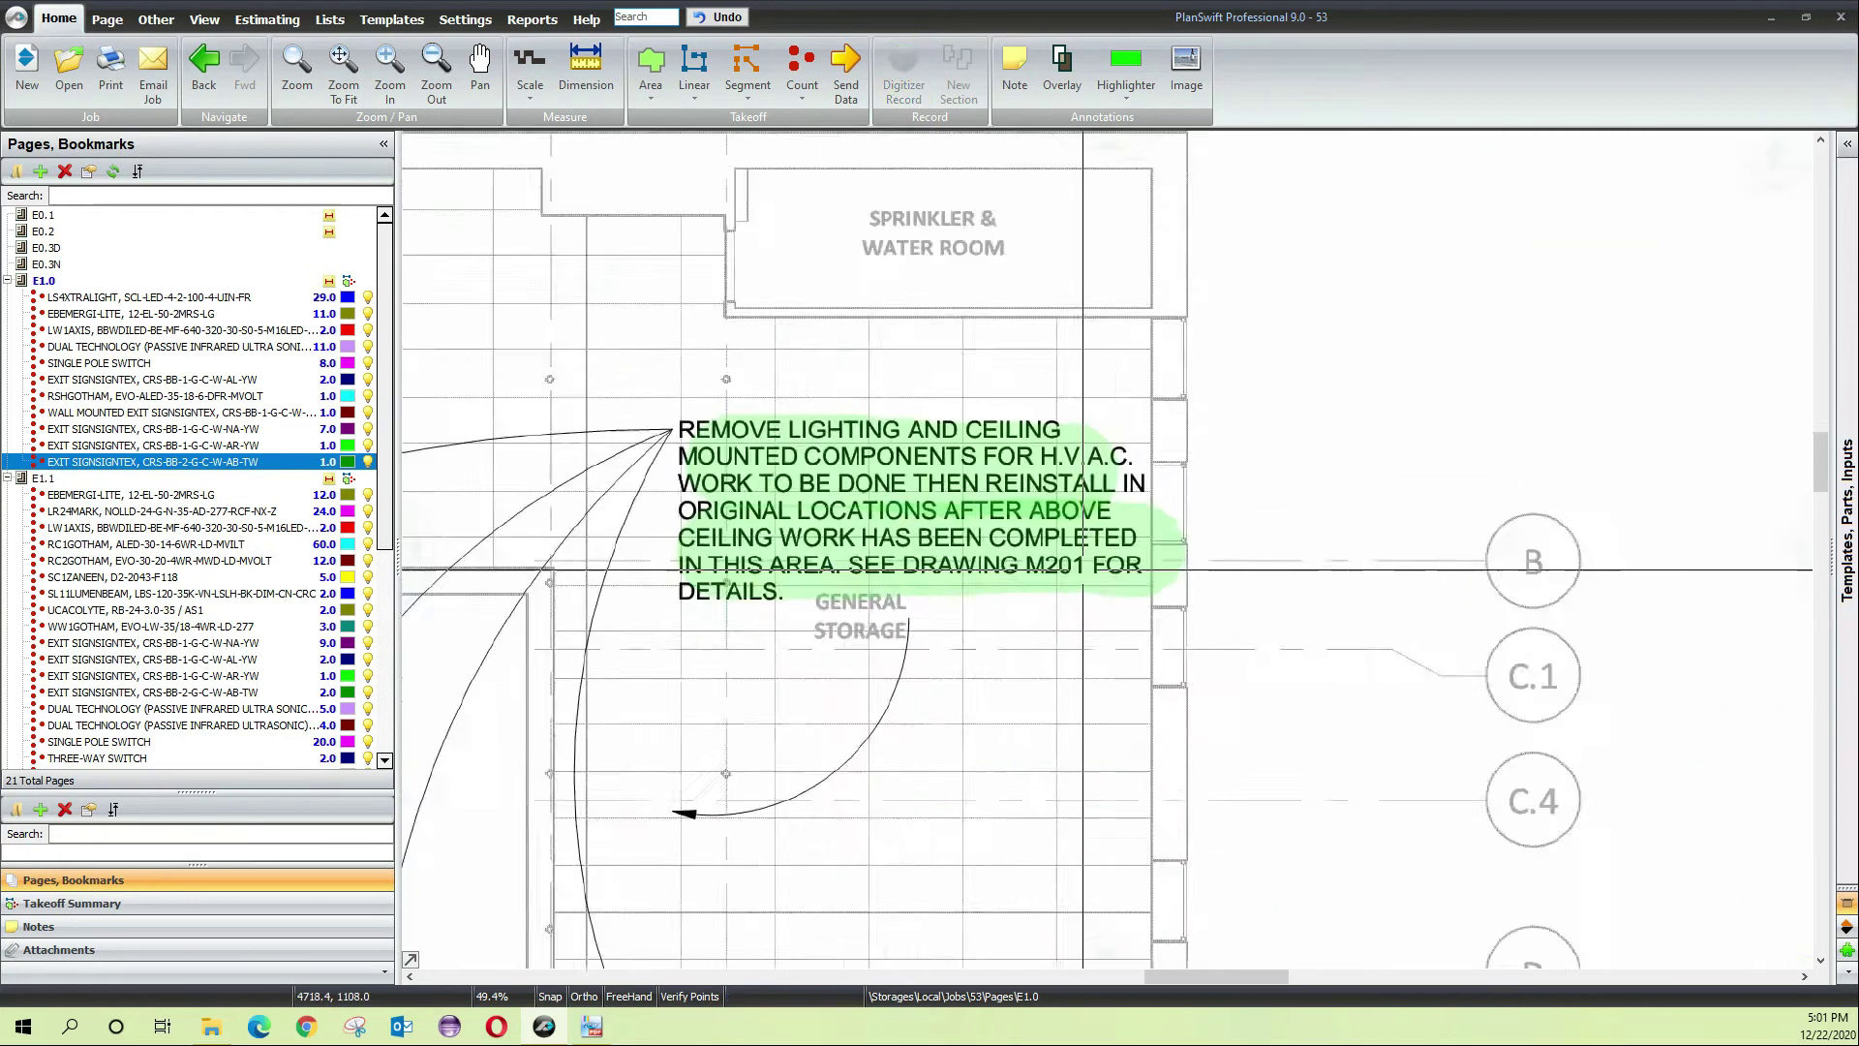
{"action": "scroll", "coordinate": [1172, 527], "scroll_direction": "down", "scroll_amount": 3}
{"action": "left_click_drag", "start_coordinate": [526, 293], "coordinate": [769, 341]}
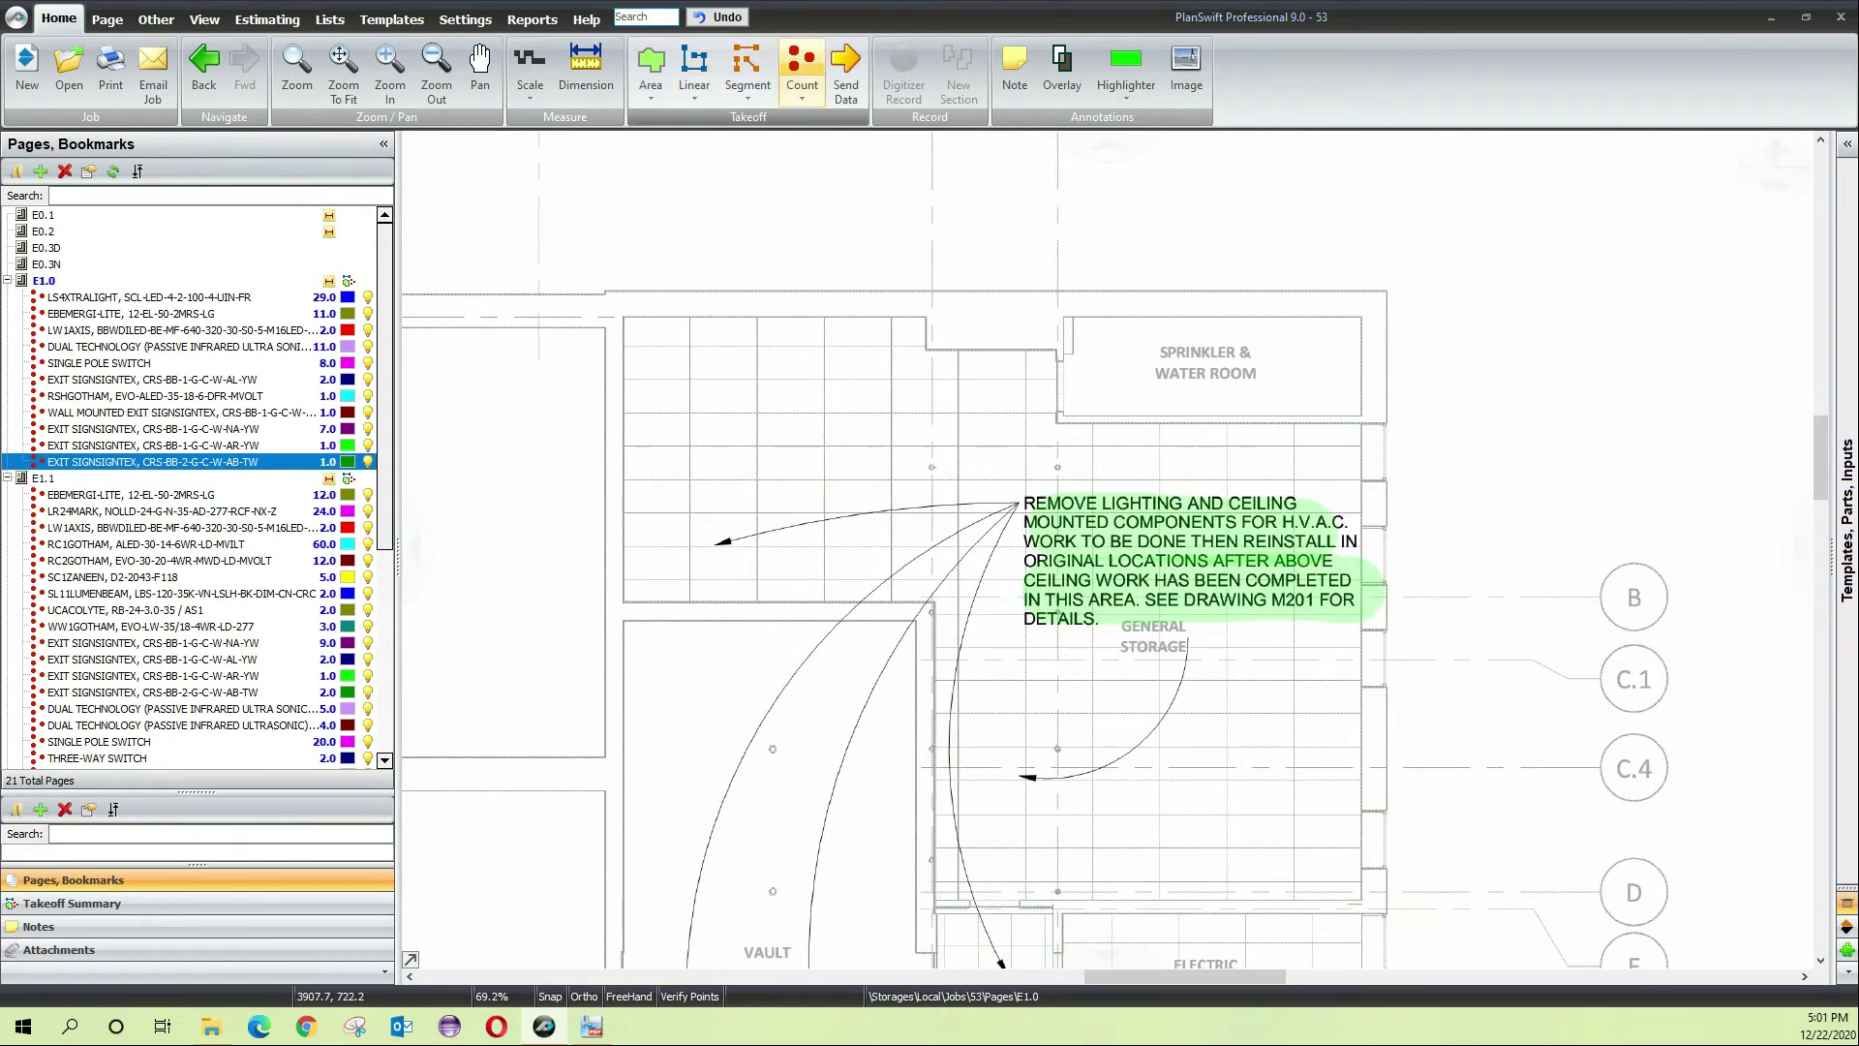
{"action": "left_click", "coordinate": [651, 66]}
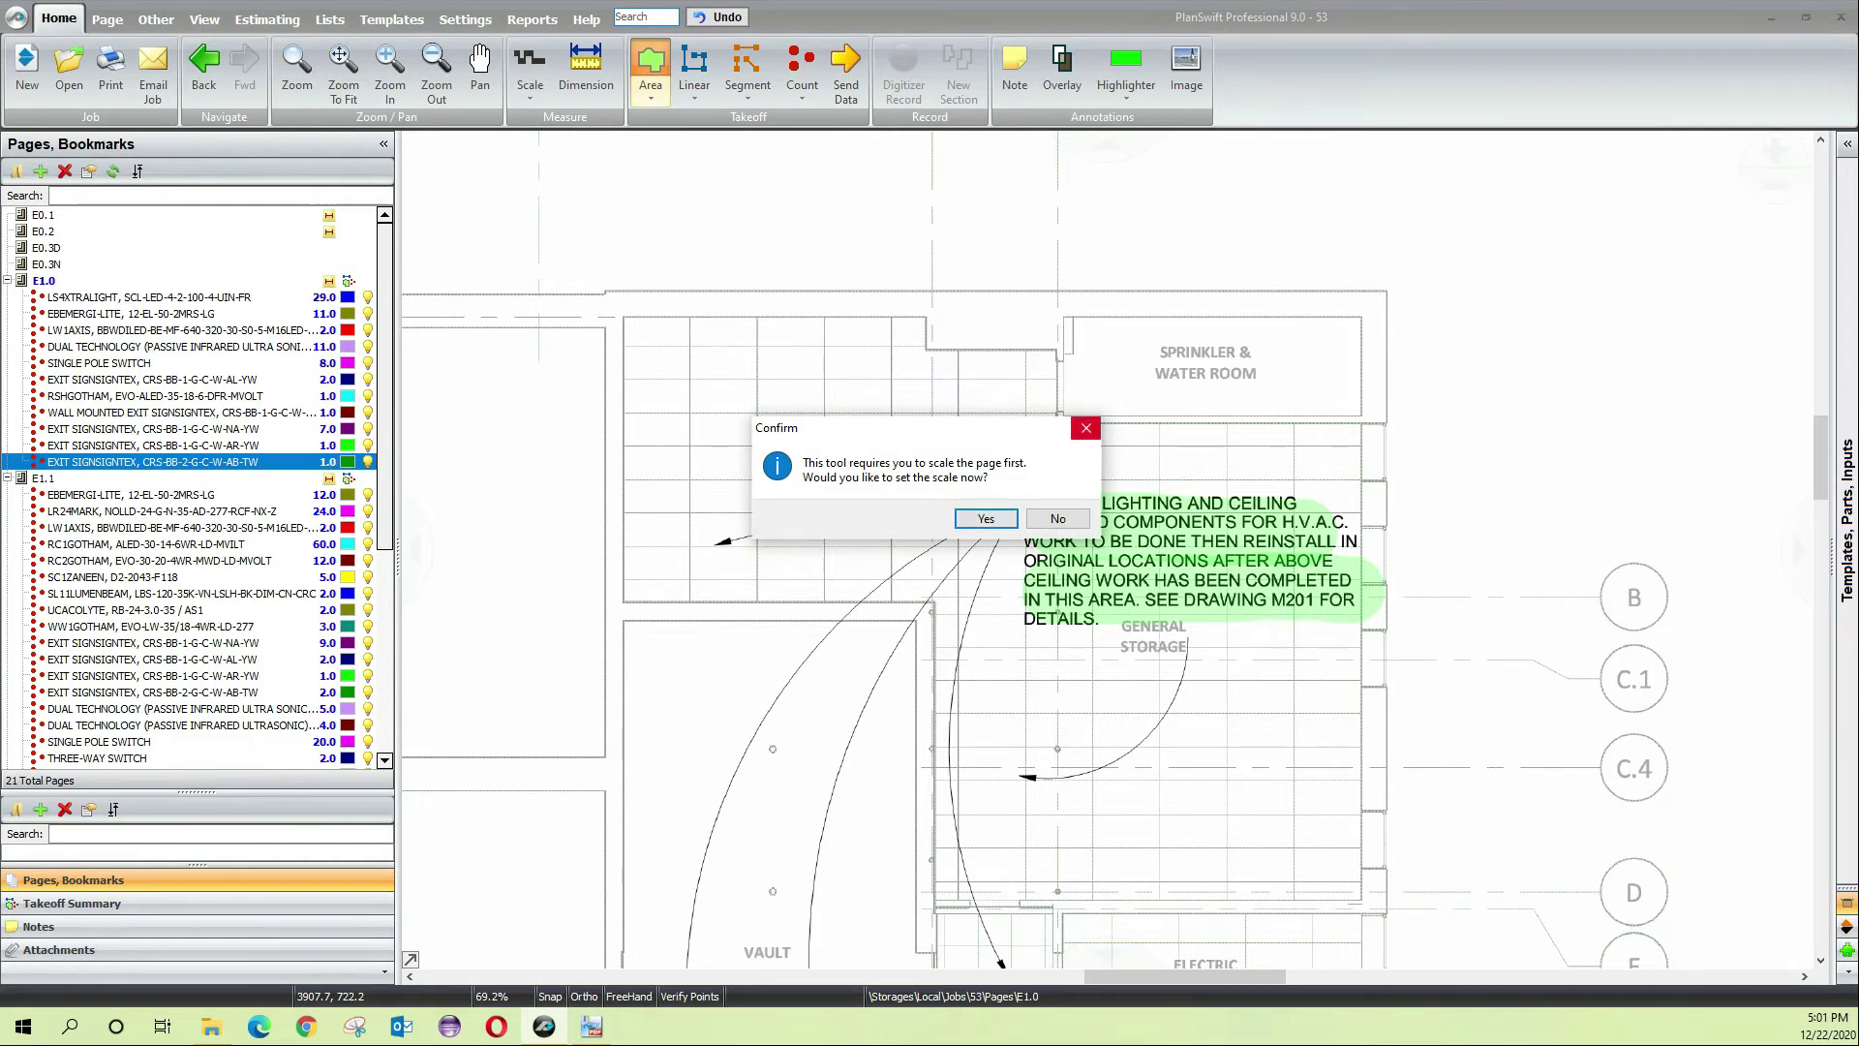
{"action": "left_click", "coordinate": [1086, 427]}
Set the scale of page E1.0 to 1/8" = 1' 0" as noted under its title, and accept the auto scale disclaimer
{"action": "scroll", "coordinate": [1085, 422], "scroll_direction": "down", "scroll_amount": 3}
{"action": "left_click_drag", "start_coordinate": [1015, 506], "coordinate": [1235, 97]}
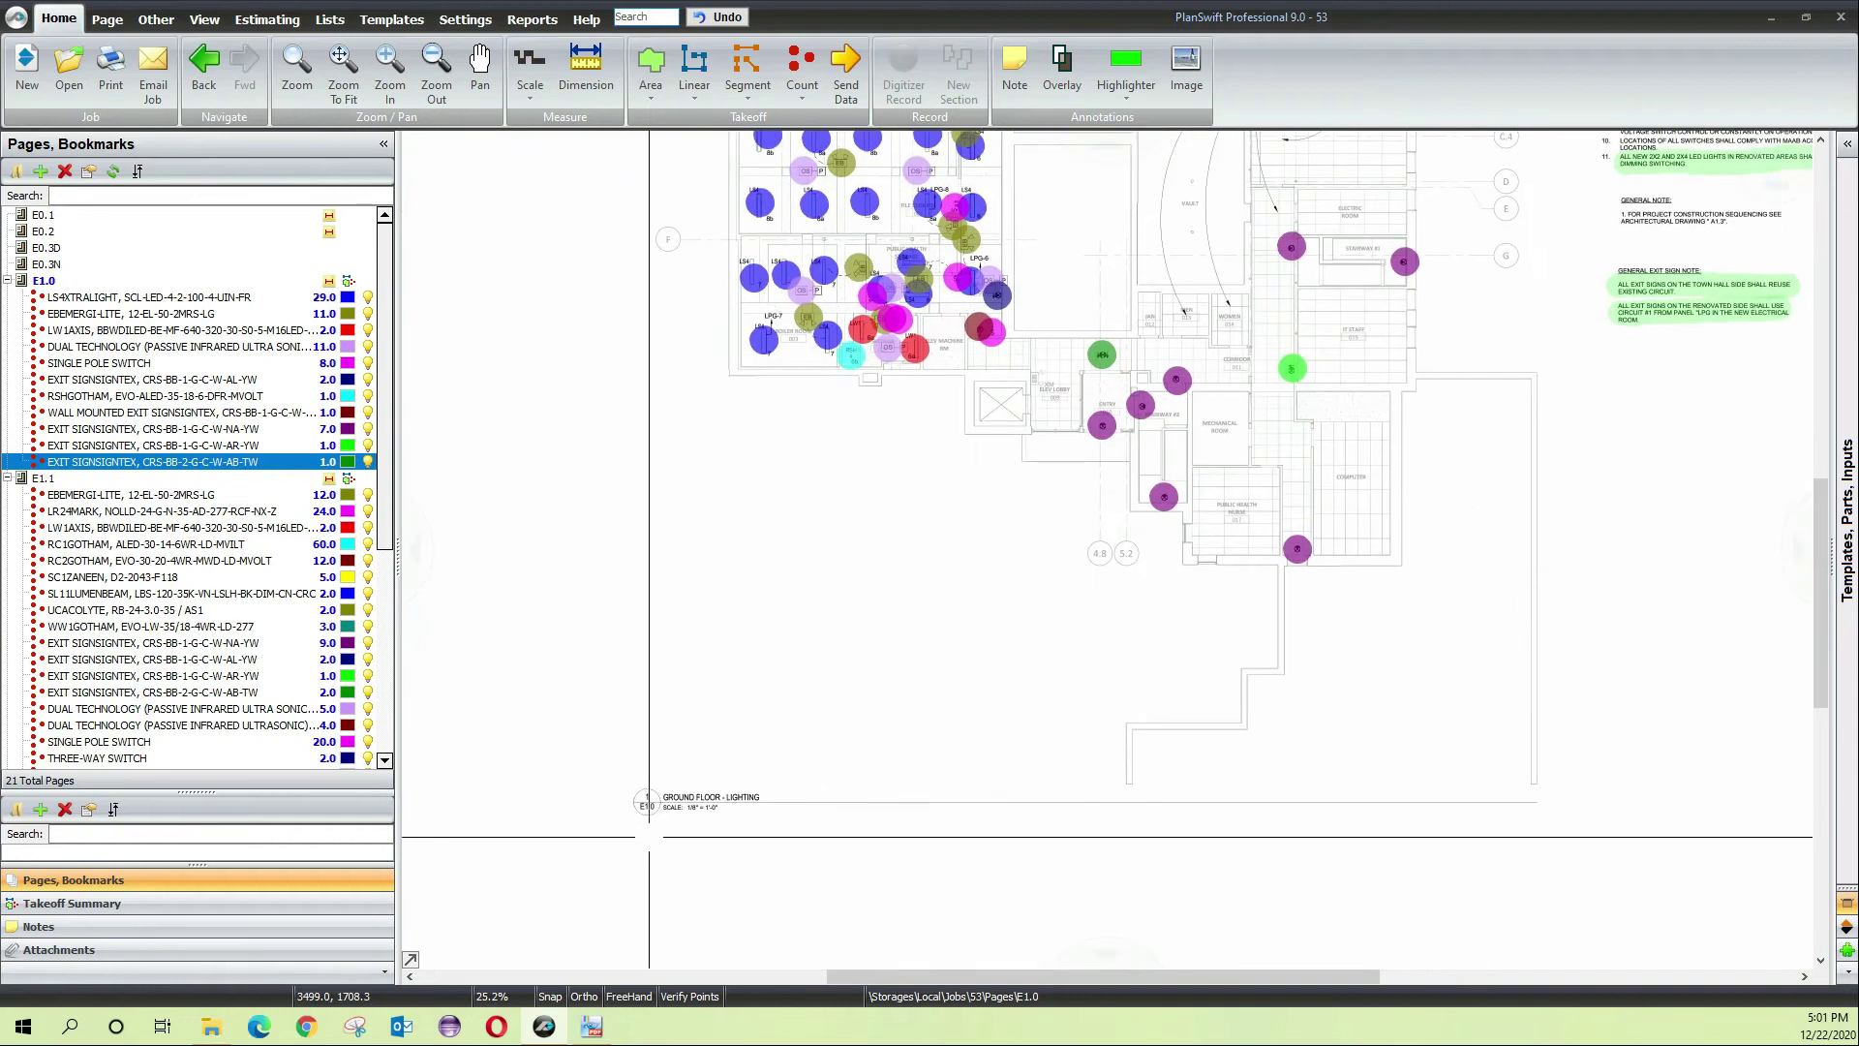
{"action": "scroll", "coordinate": [660, 831], "scroll_direction": "up", "scroll_amount": 7}
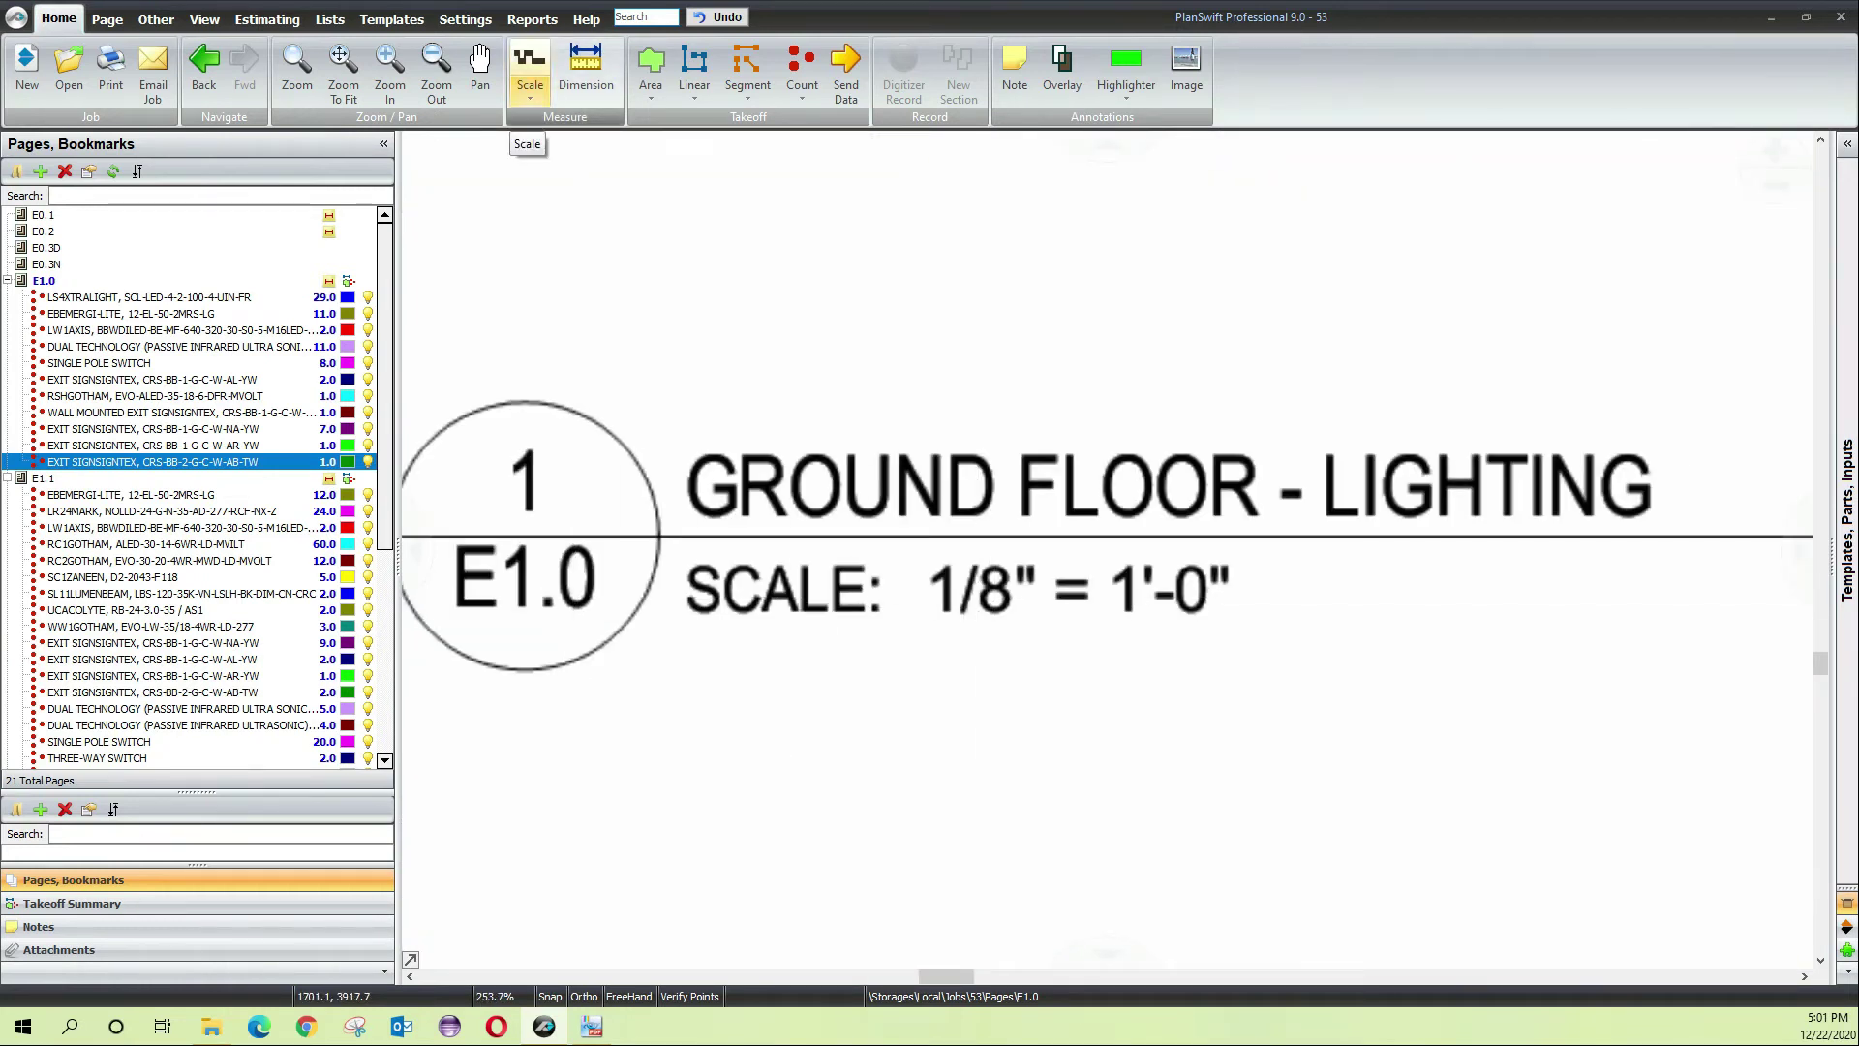
{"action": "left_click", "coordinate": [530, 89]}
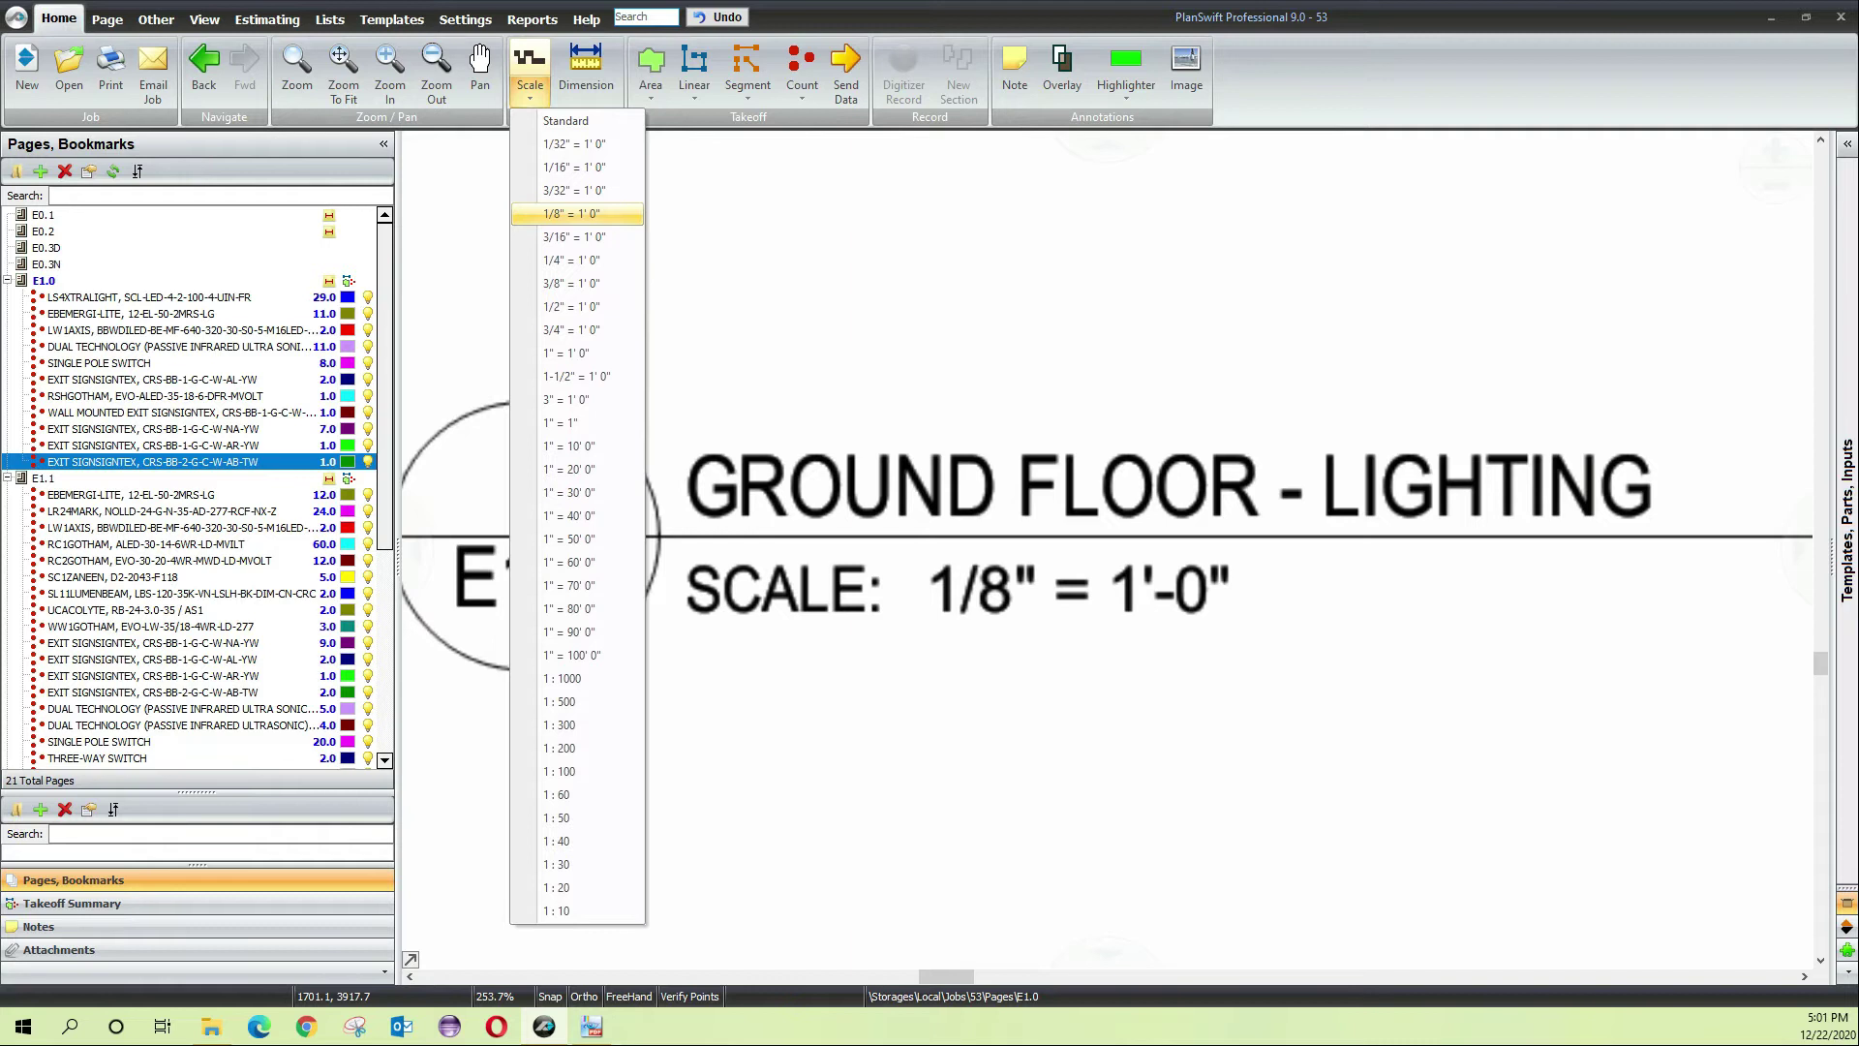
{"action": "left_click", "coordinate": [576, 214]}
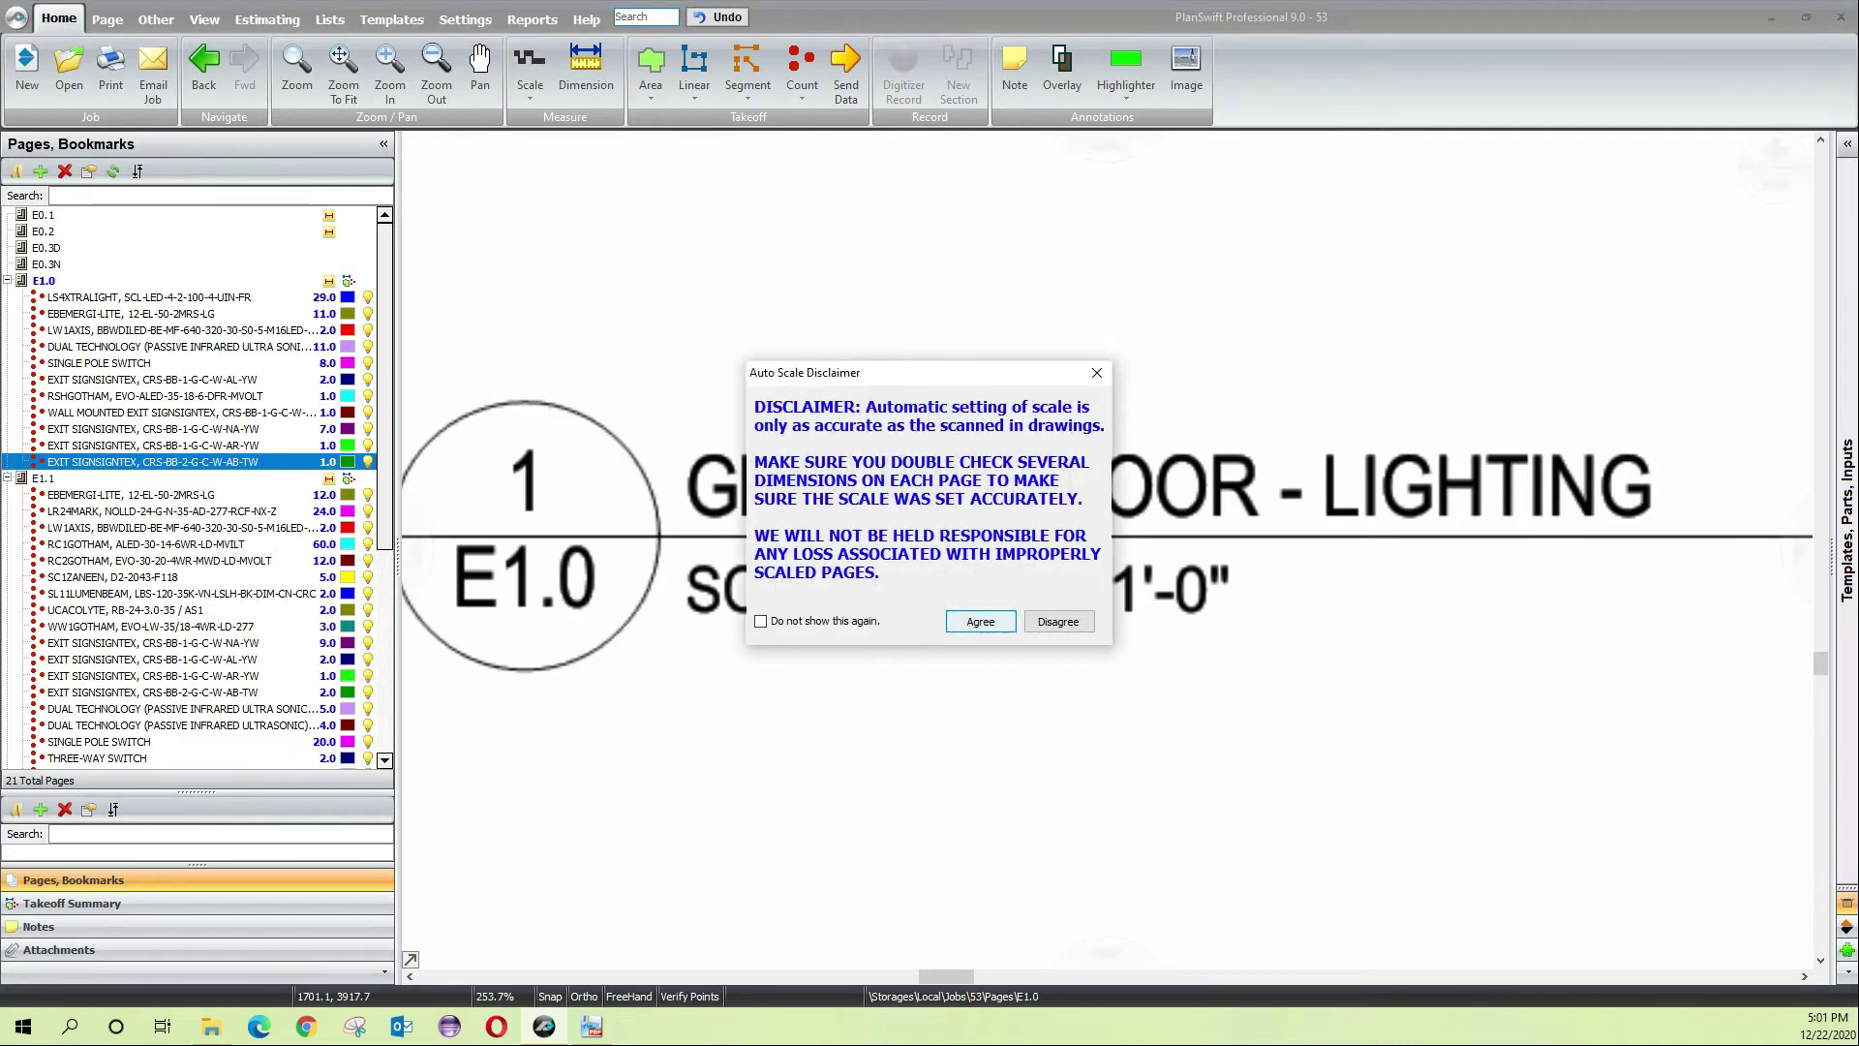
{"action": "left_click", "coordinate": [981, 621]}
Create an area takeoff named REINSTALL LIGHTING FIXTURE in the DEMOLITION folder
{"action": "scroll", "coordinate": [983, 628], "scroll_direction": "down", "scroll_amount": 10}
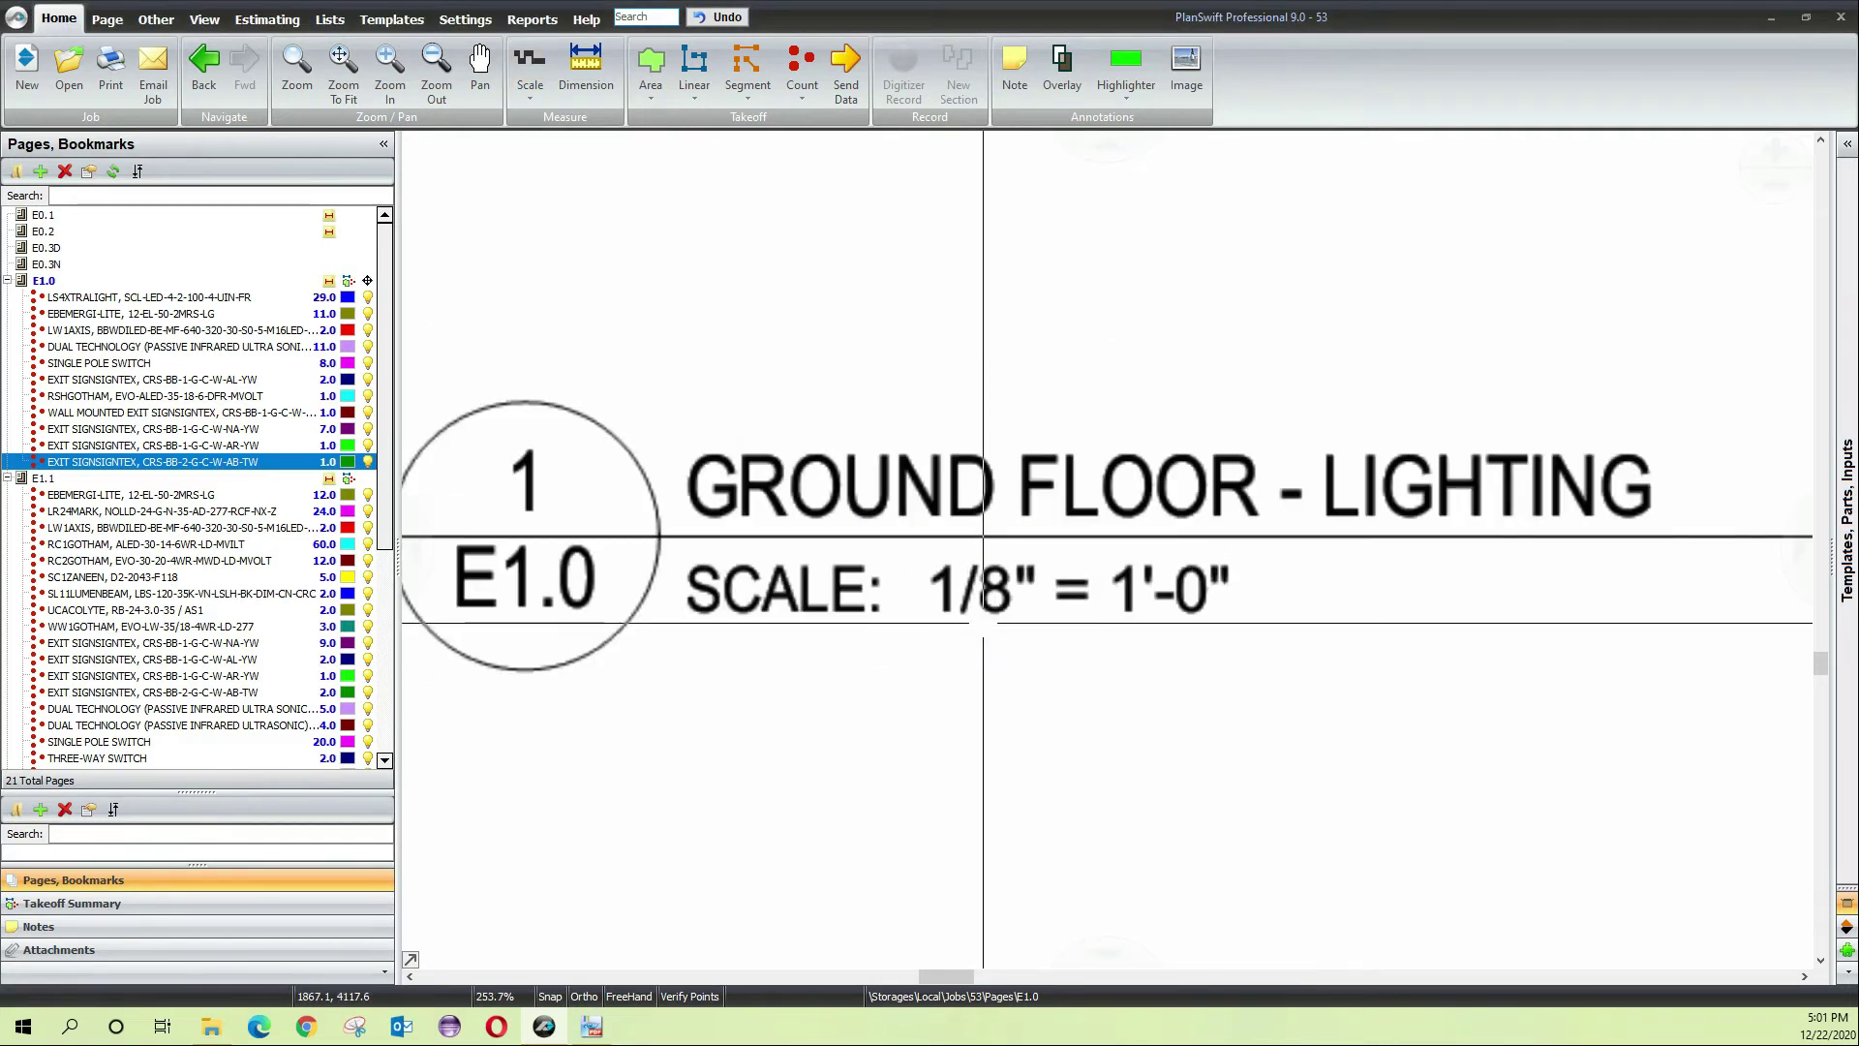
{"action": "left_click_drag", "start_coordinate": [1439, 224], "coordinate": [1015, 723]}
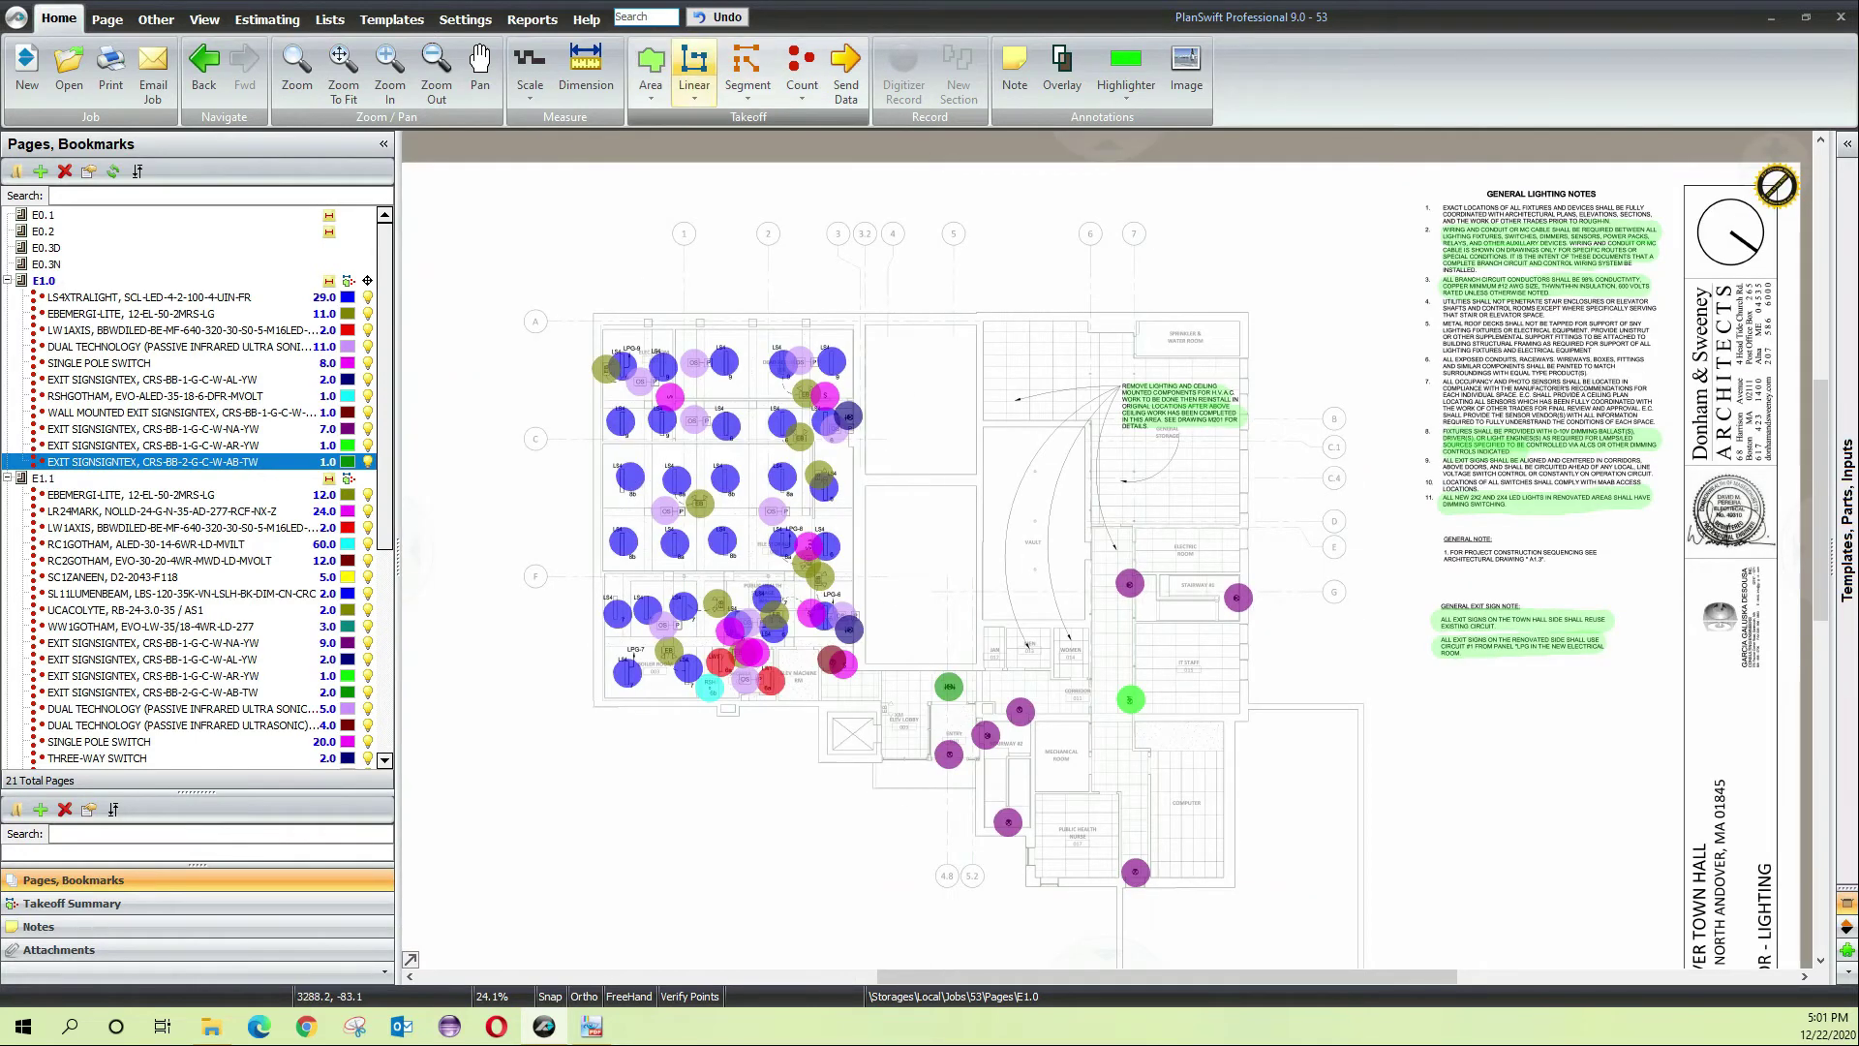
{"action": "left_click", "coordinate": [650, 67]}
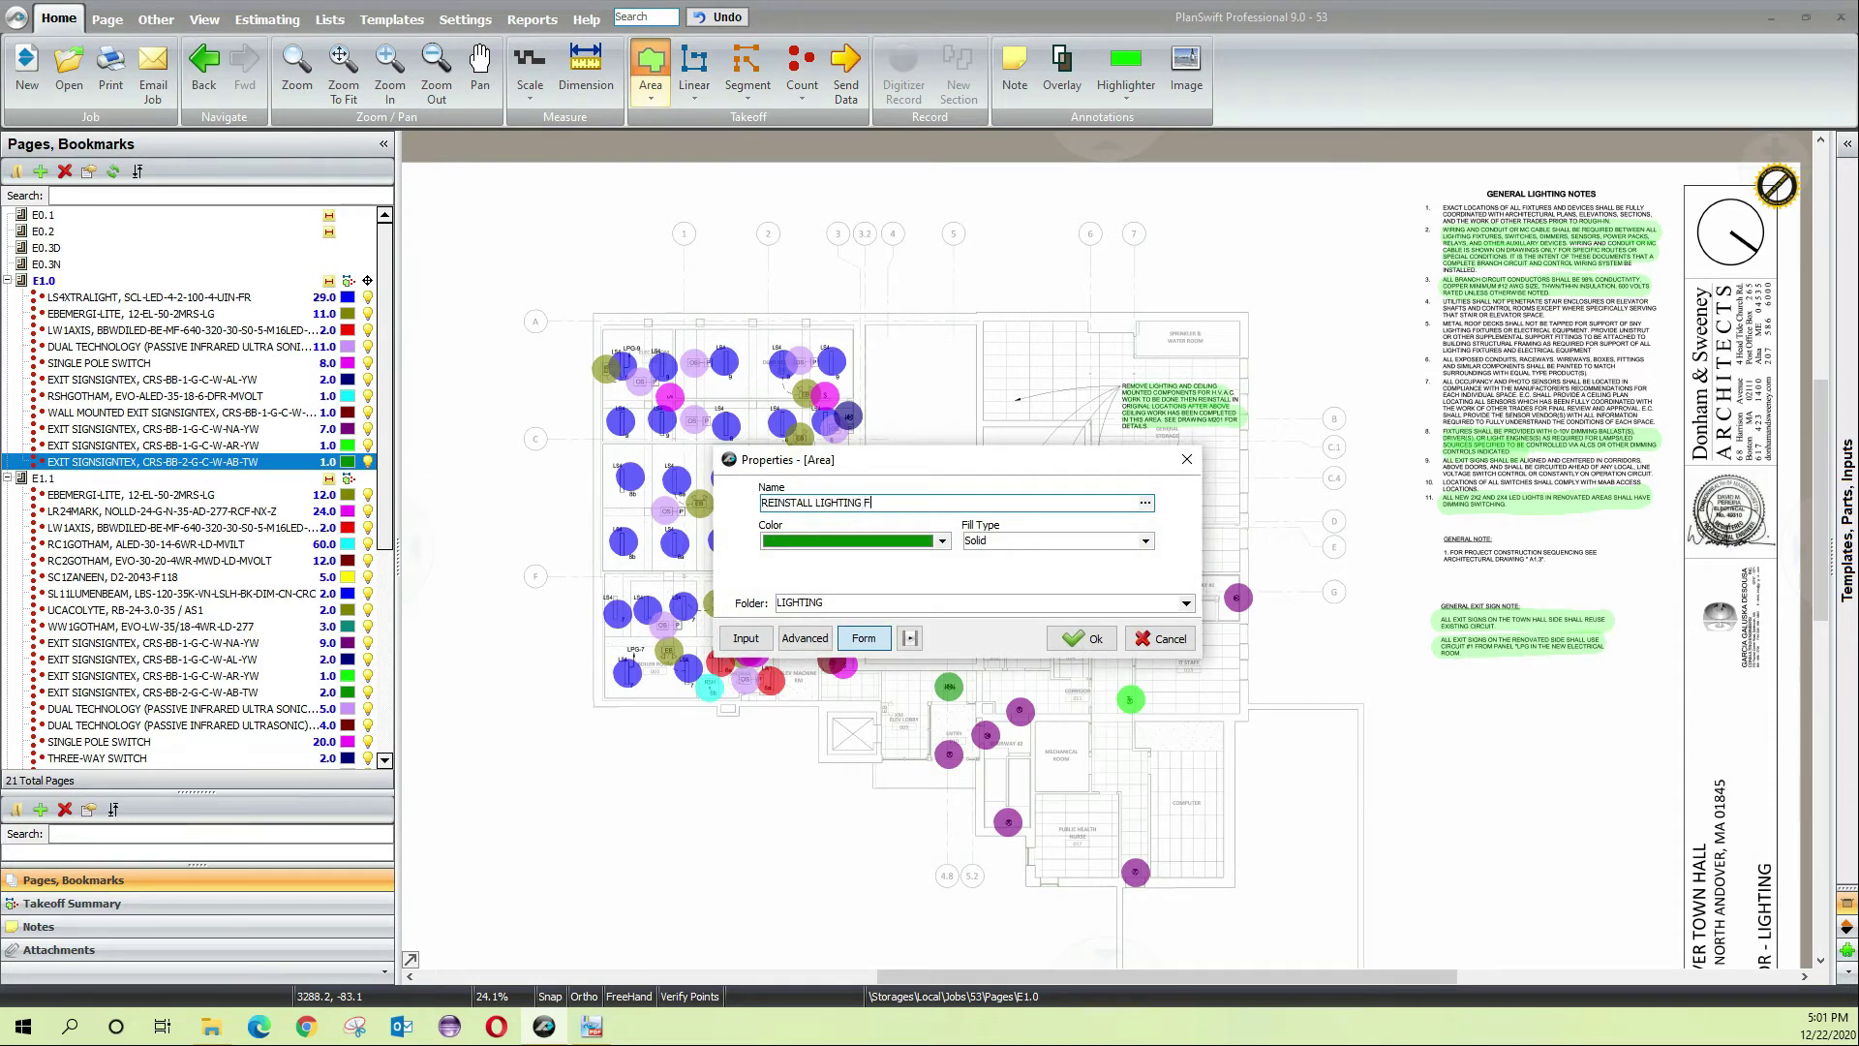
{"action": "type", "text": "REINSTALL LIGHTING FIXTURE"}
{"action": "left_click", "coordinate": [1186, 603]}
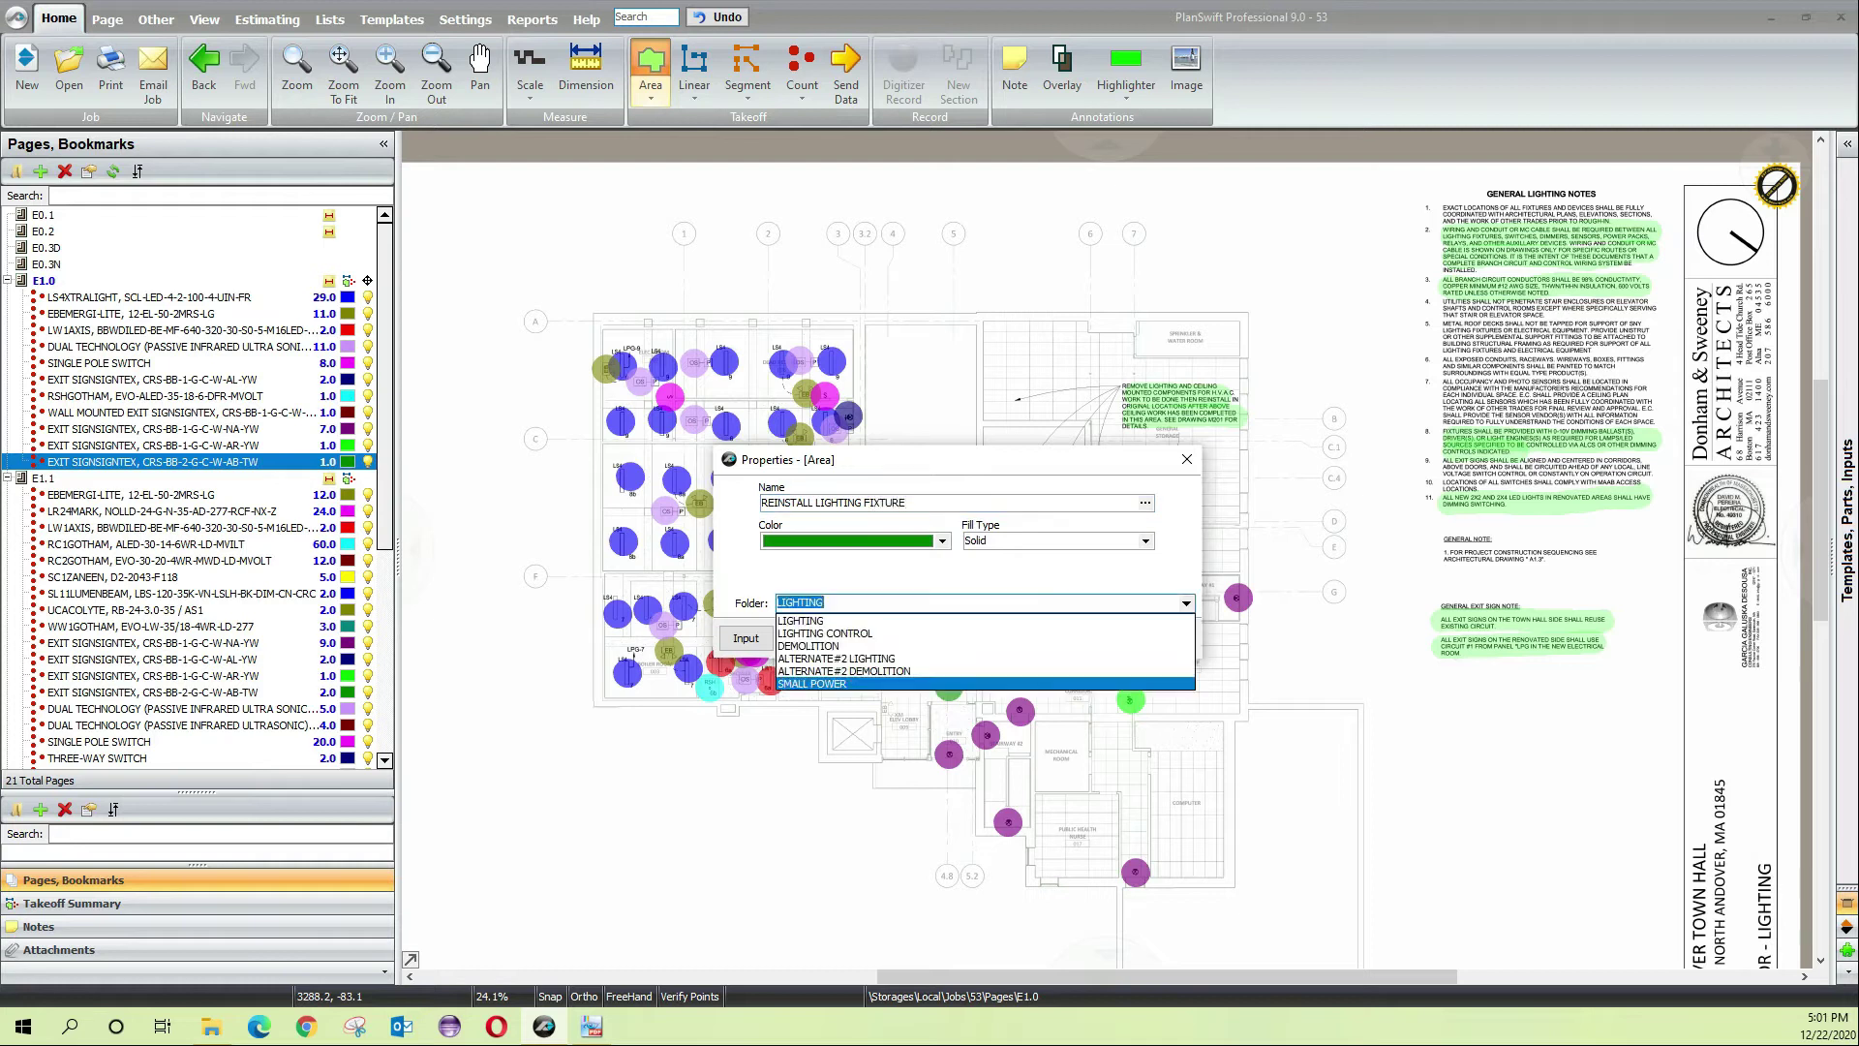
{"action": "left_click", "coordinate": [1065, 647]}
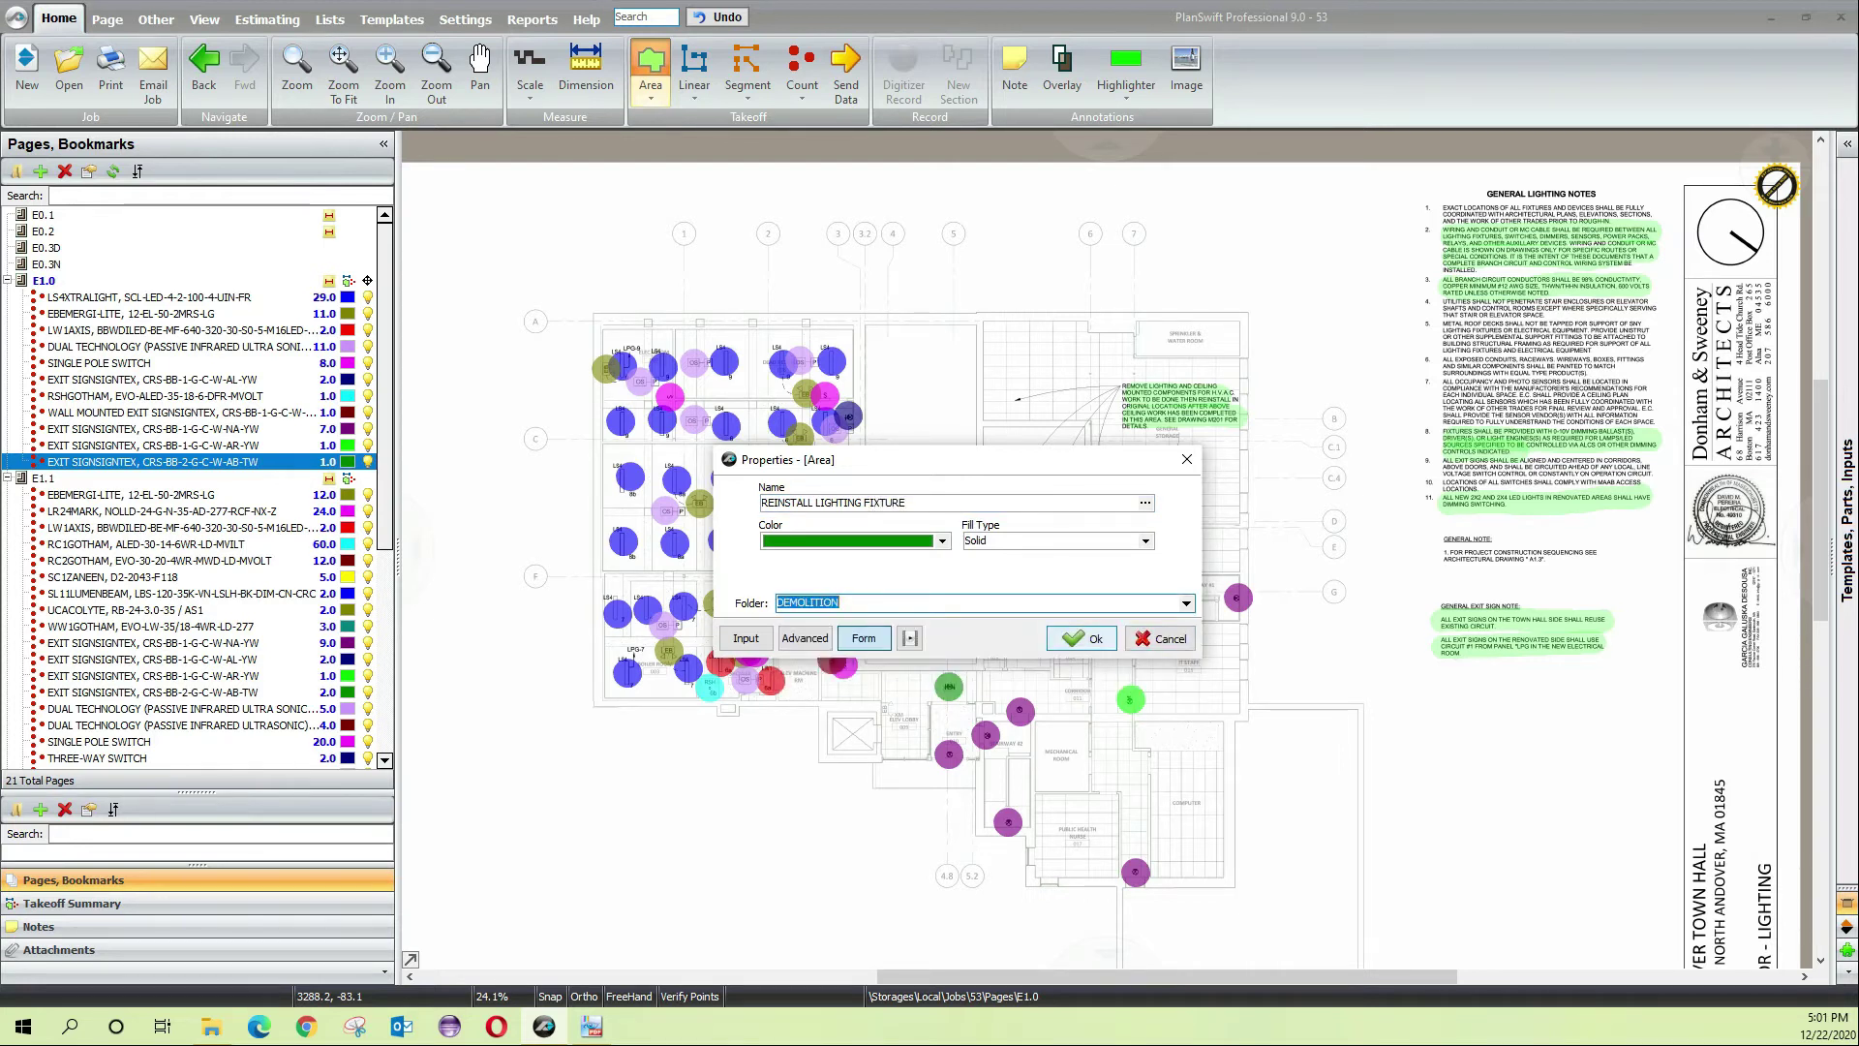
{"action": "left_click", "coordinate": [1079, 638]}
Trace the REINSTALL LIGHTING FIXTURE area around General Storage, the Vault, the Electric Room and the adjoining restrooms, leaving out the Sprinkler & Water Room
{"action": "scroll", "coordinate": [925, 345], "scroll_direction": "up", "scroll_amount": 5}
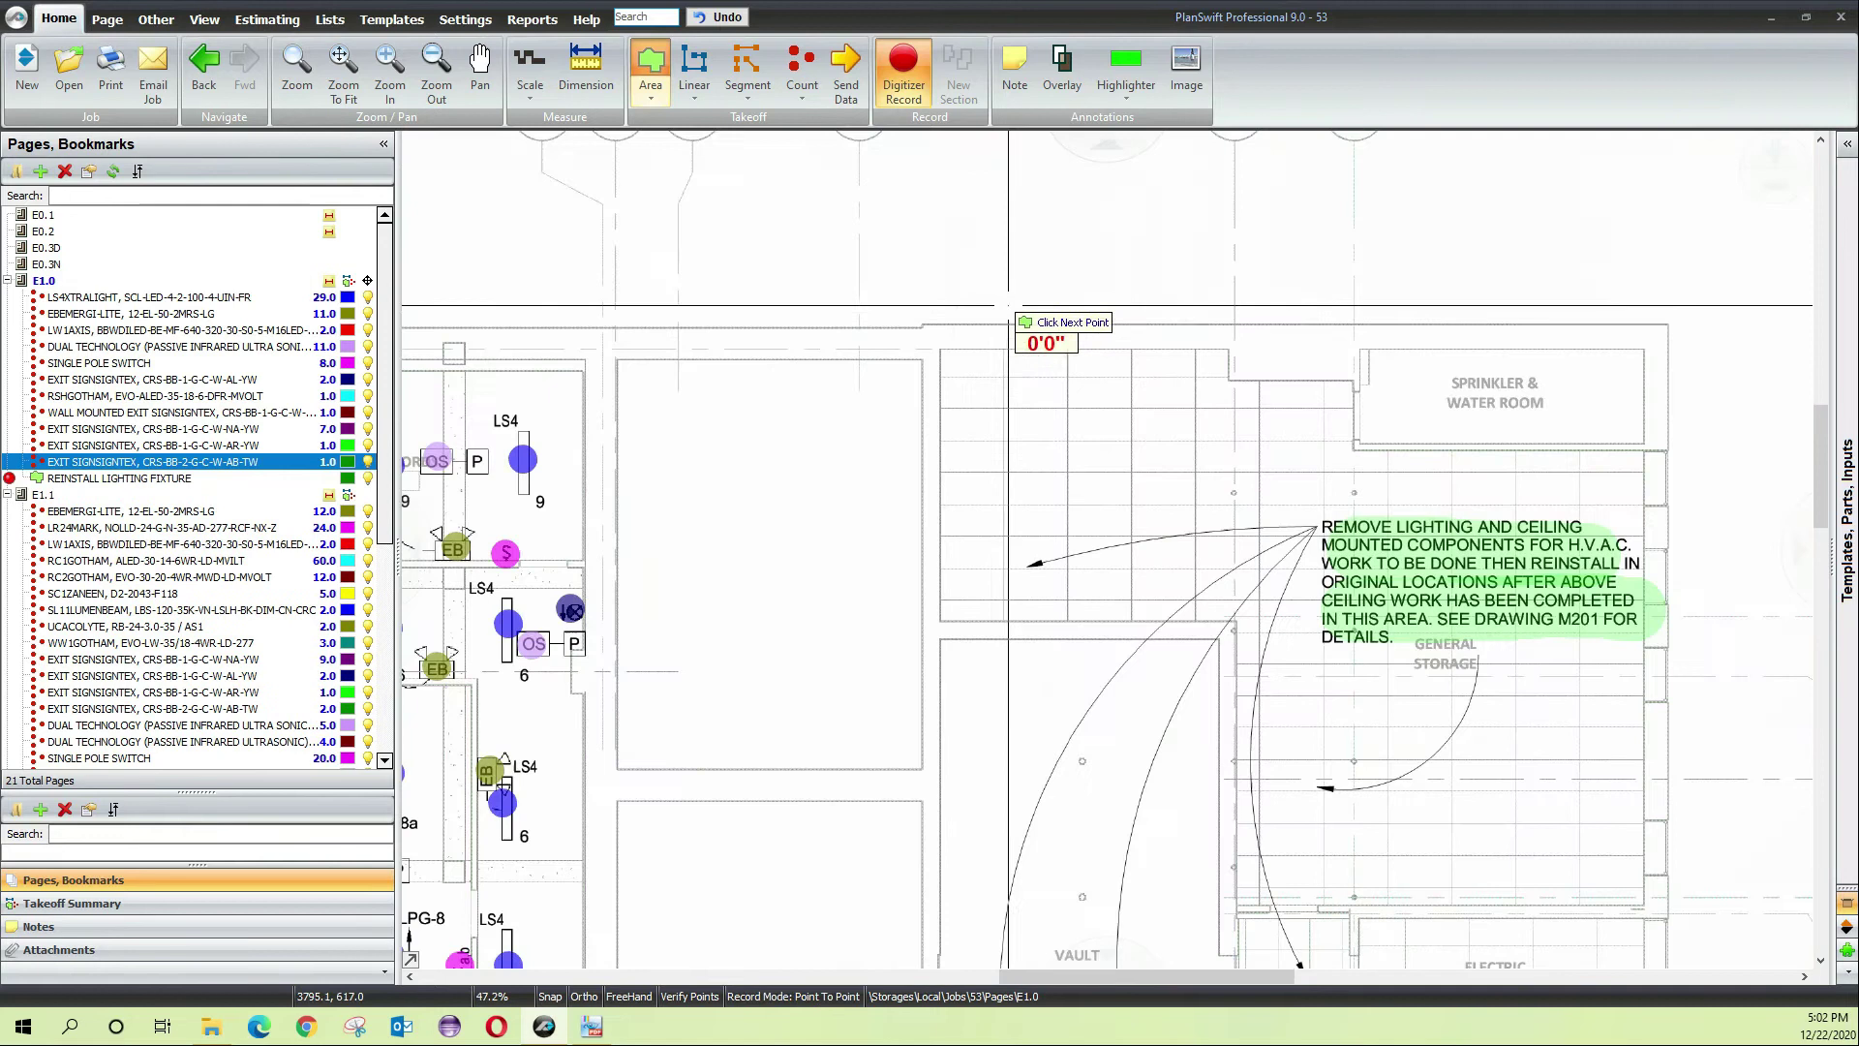
{"action": "left_click", "coordinate": [918, 380]}
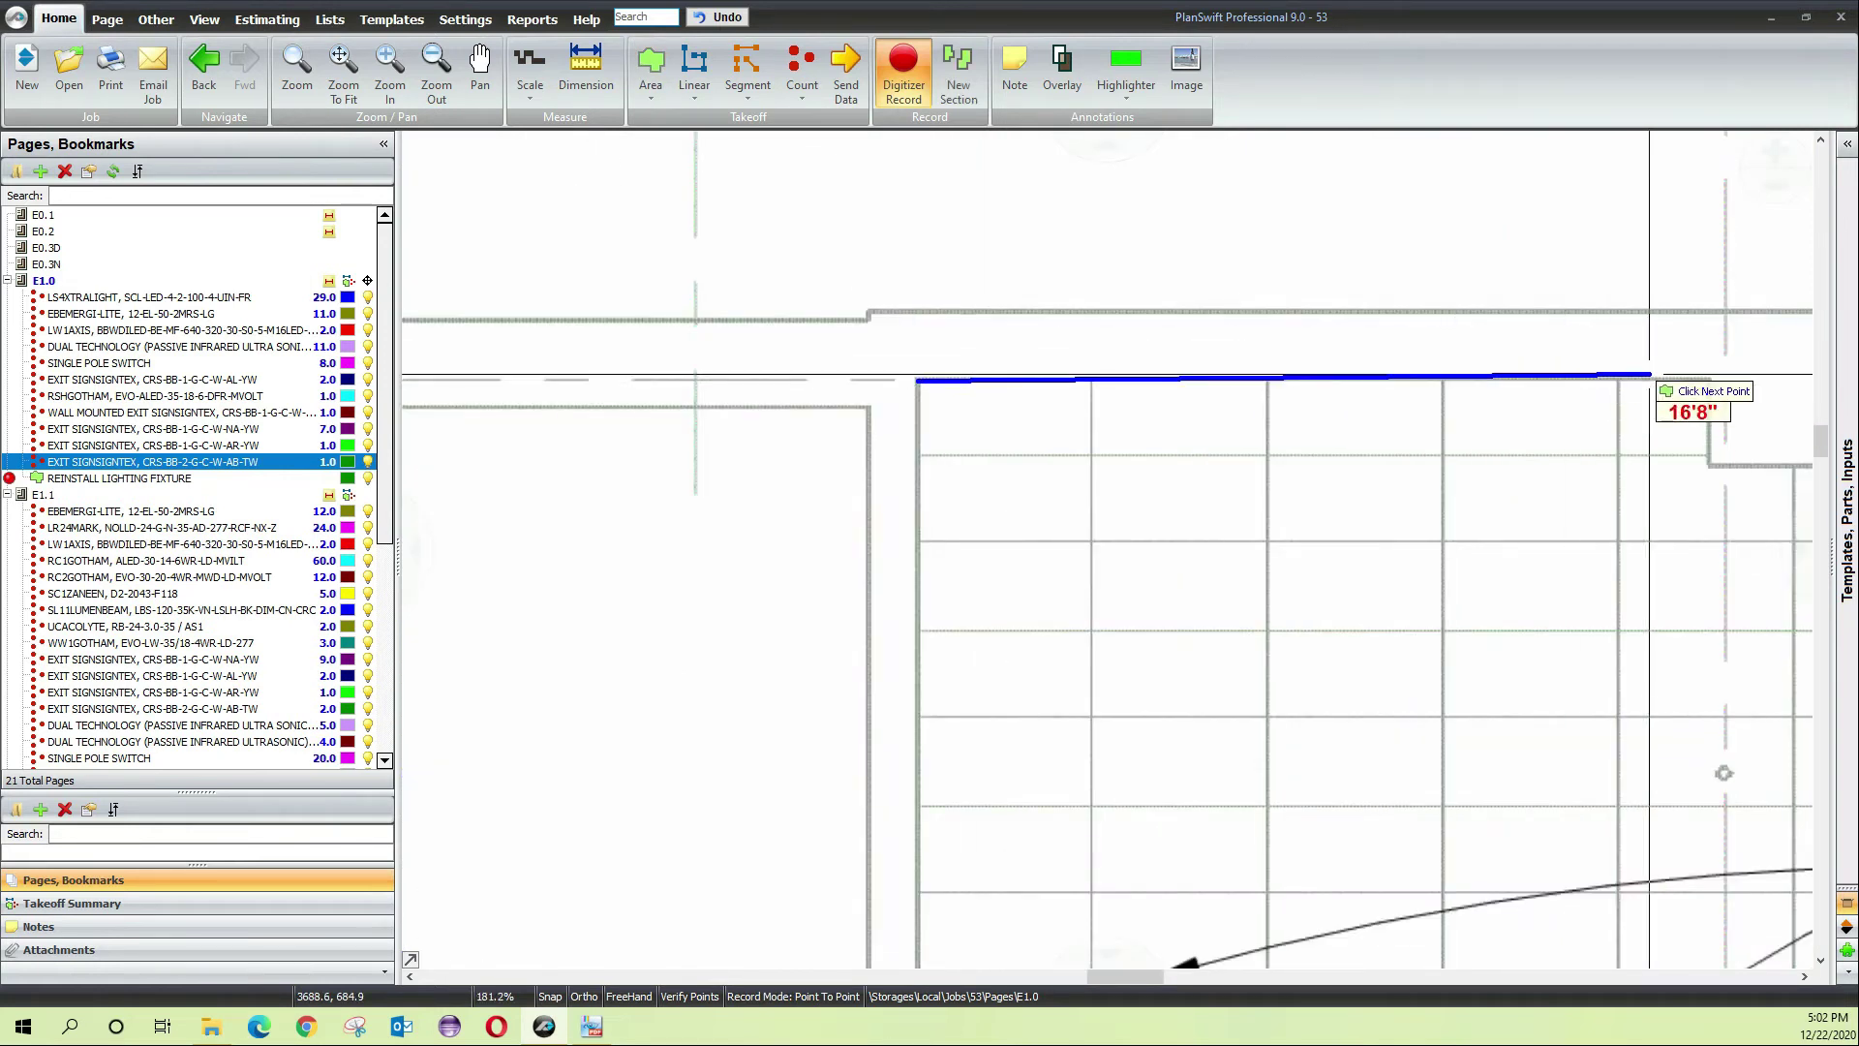
{"action": "left_click", "coordinate": [1708, 376]}
{"action": "left_click", "coordinate": [1708, 464]}
{"action": "scroll", "coordinate": [1708, 465], "scroll_direction": "down", "scroll_amount": 2}
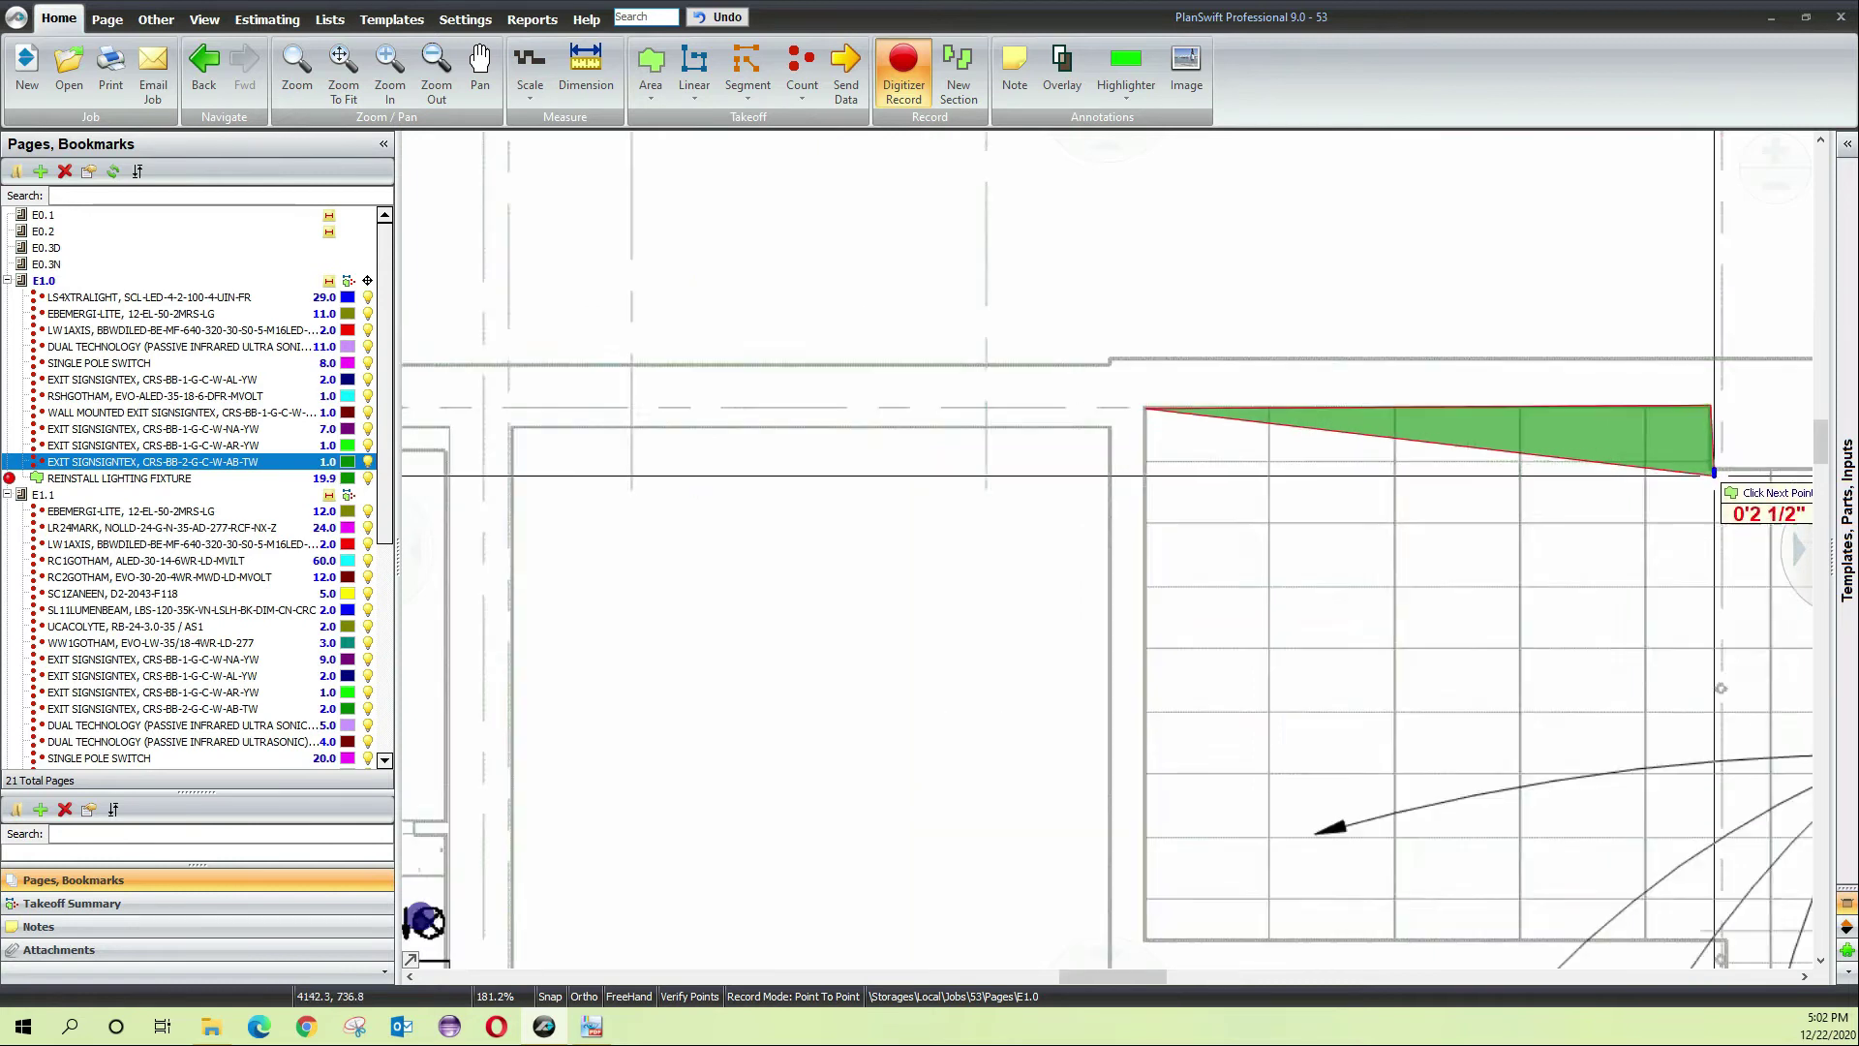
{"action": "scroll", "coordinate": [1057, 462], "scroll_direction": "up", "scroll_amount": 5}
{"action": "left_click", "coordinate": [965, 400]}
{"action": "scroll", "coordinate": [964, 400], "scroll_direction": "down", "scroll_amount": 3}
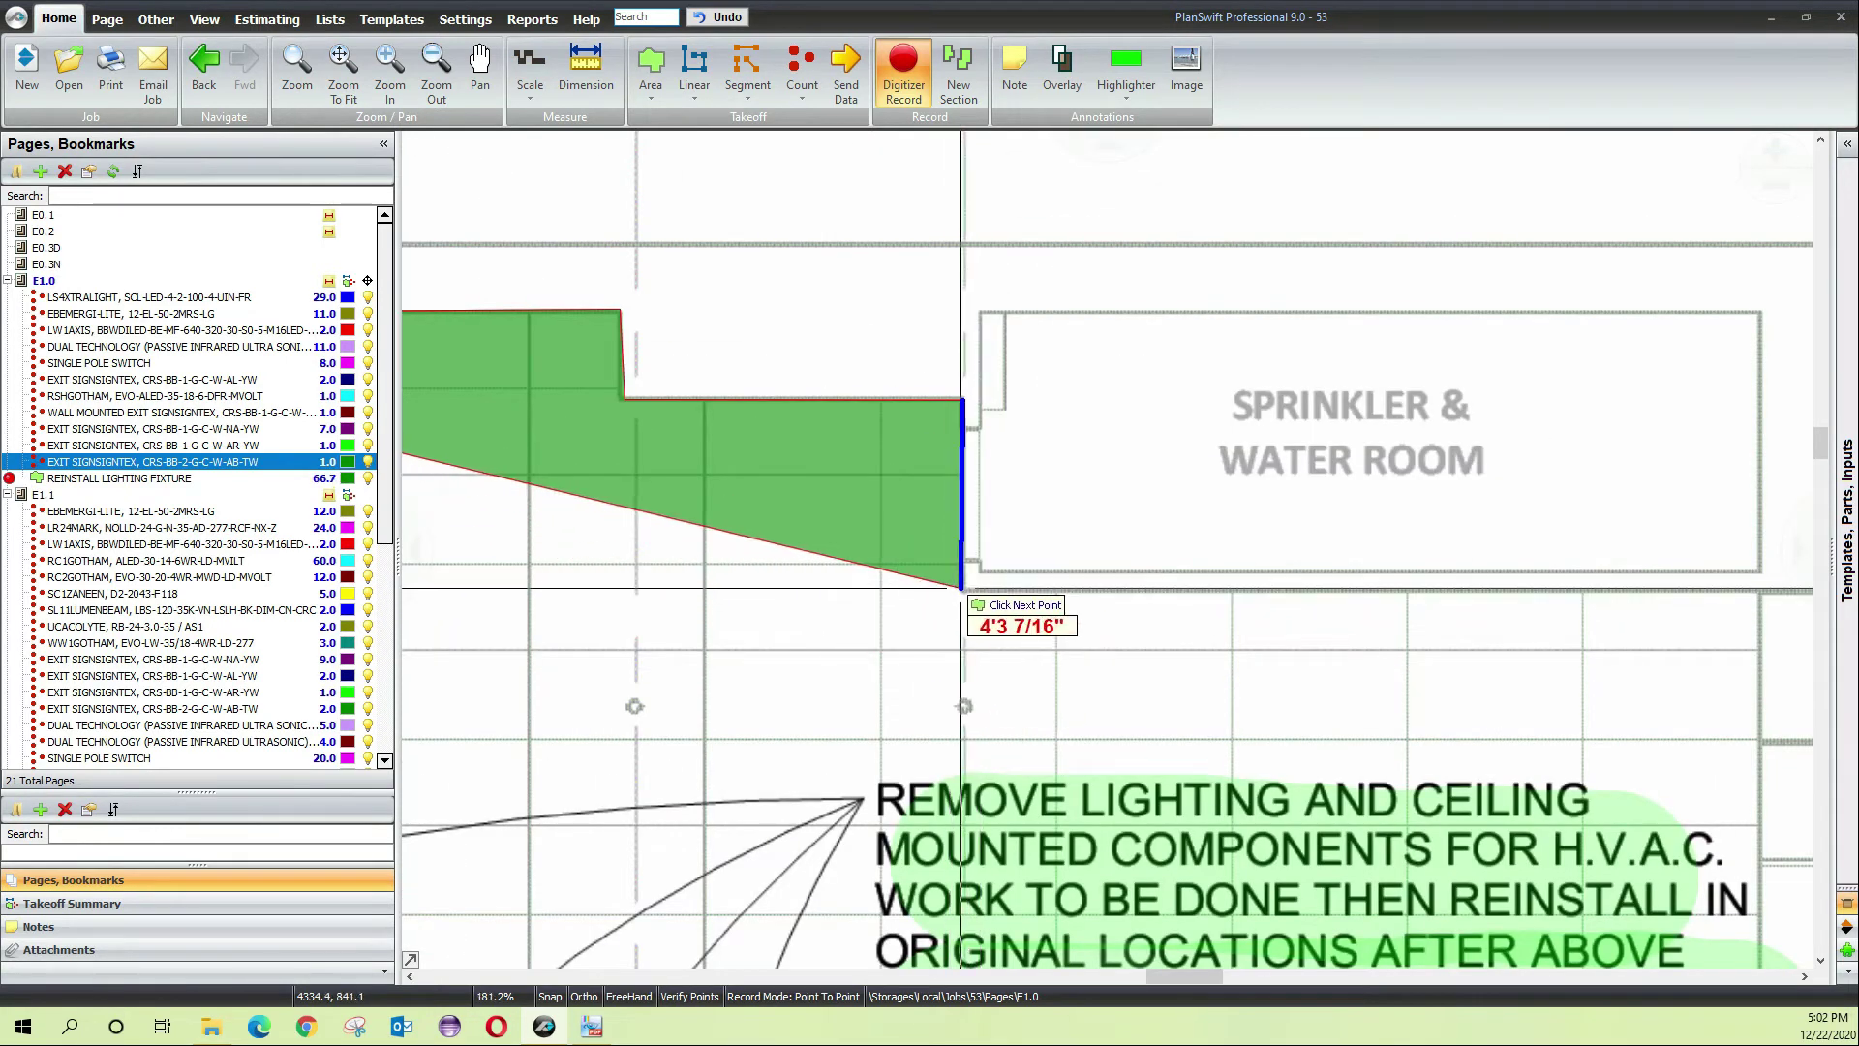
{"action": "scroll", "coordinate": [1037, 572], "scroll_direction": "down", "scroll_amount": 6}
{"action": "left_click", "coordinate": [920, 570]}
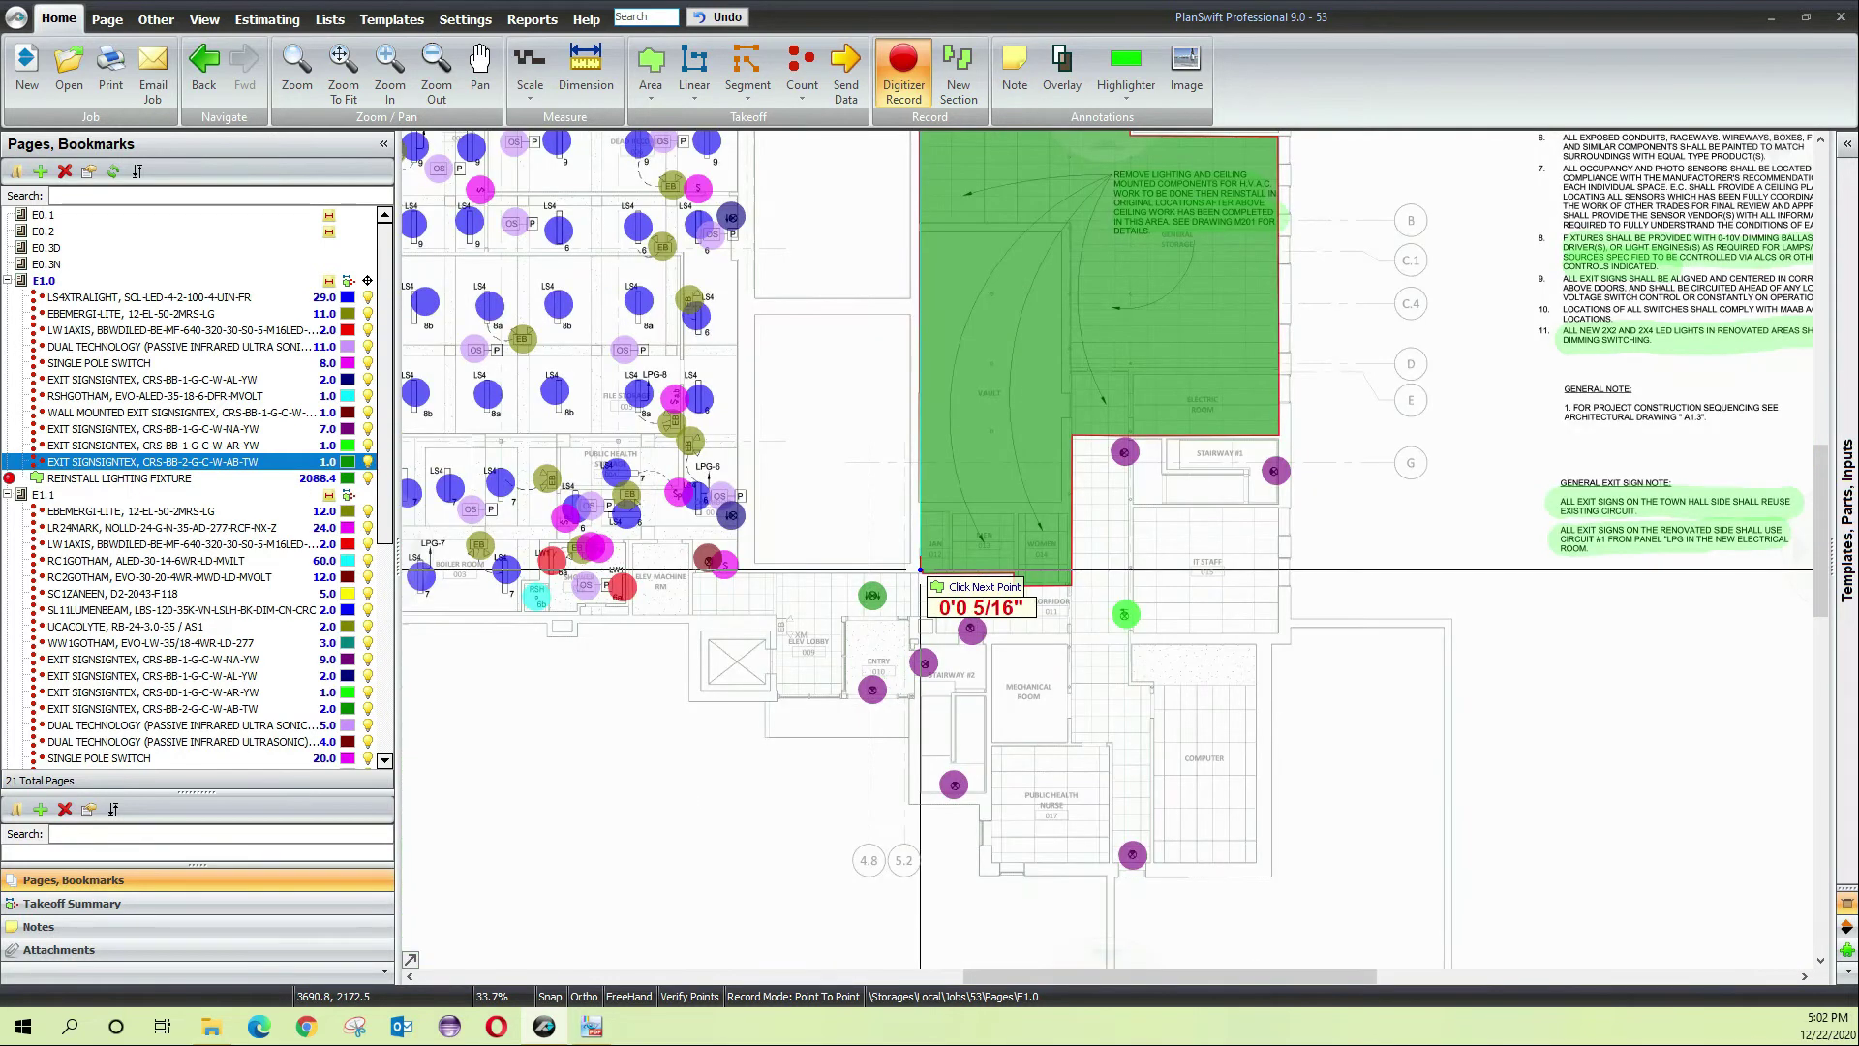
{"action": "key", "text": "Escape"}
Check the traced area against the lighting removal note and its arrows, and read the General Exit Sign Note on page E1.0
{"action": "left_click_drag", "start_coordinate": [1361, 293], "coordinate": [1419, 438]}
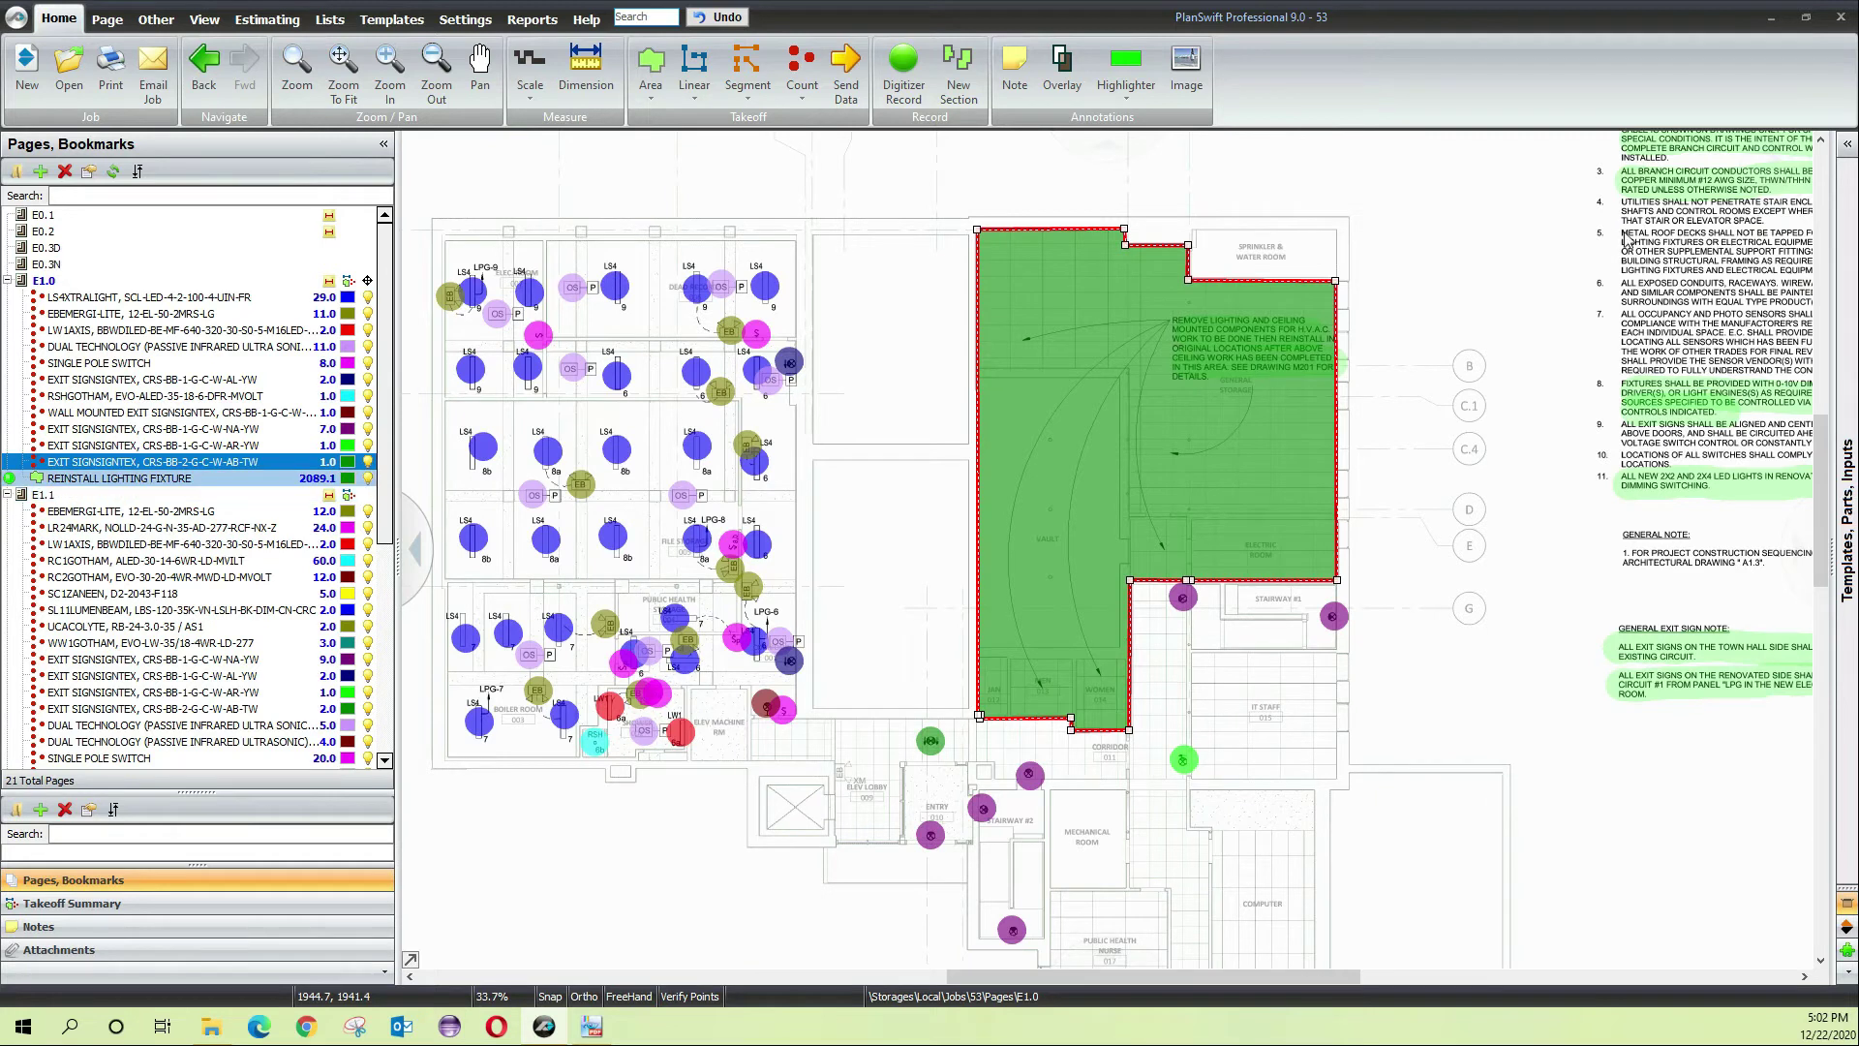
{"action": "scroll", "coordinate": [1128, 615], "scroll_direction": "up", "scroll_amount": 4}
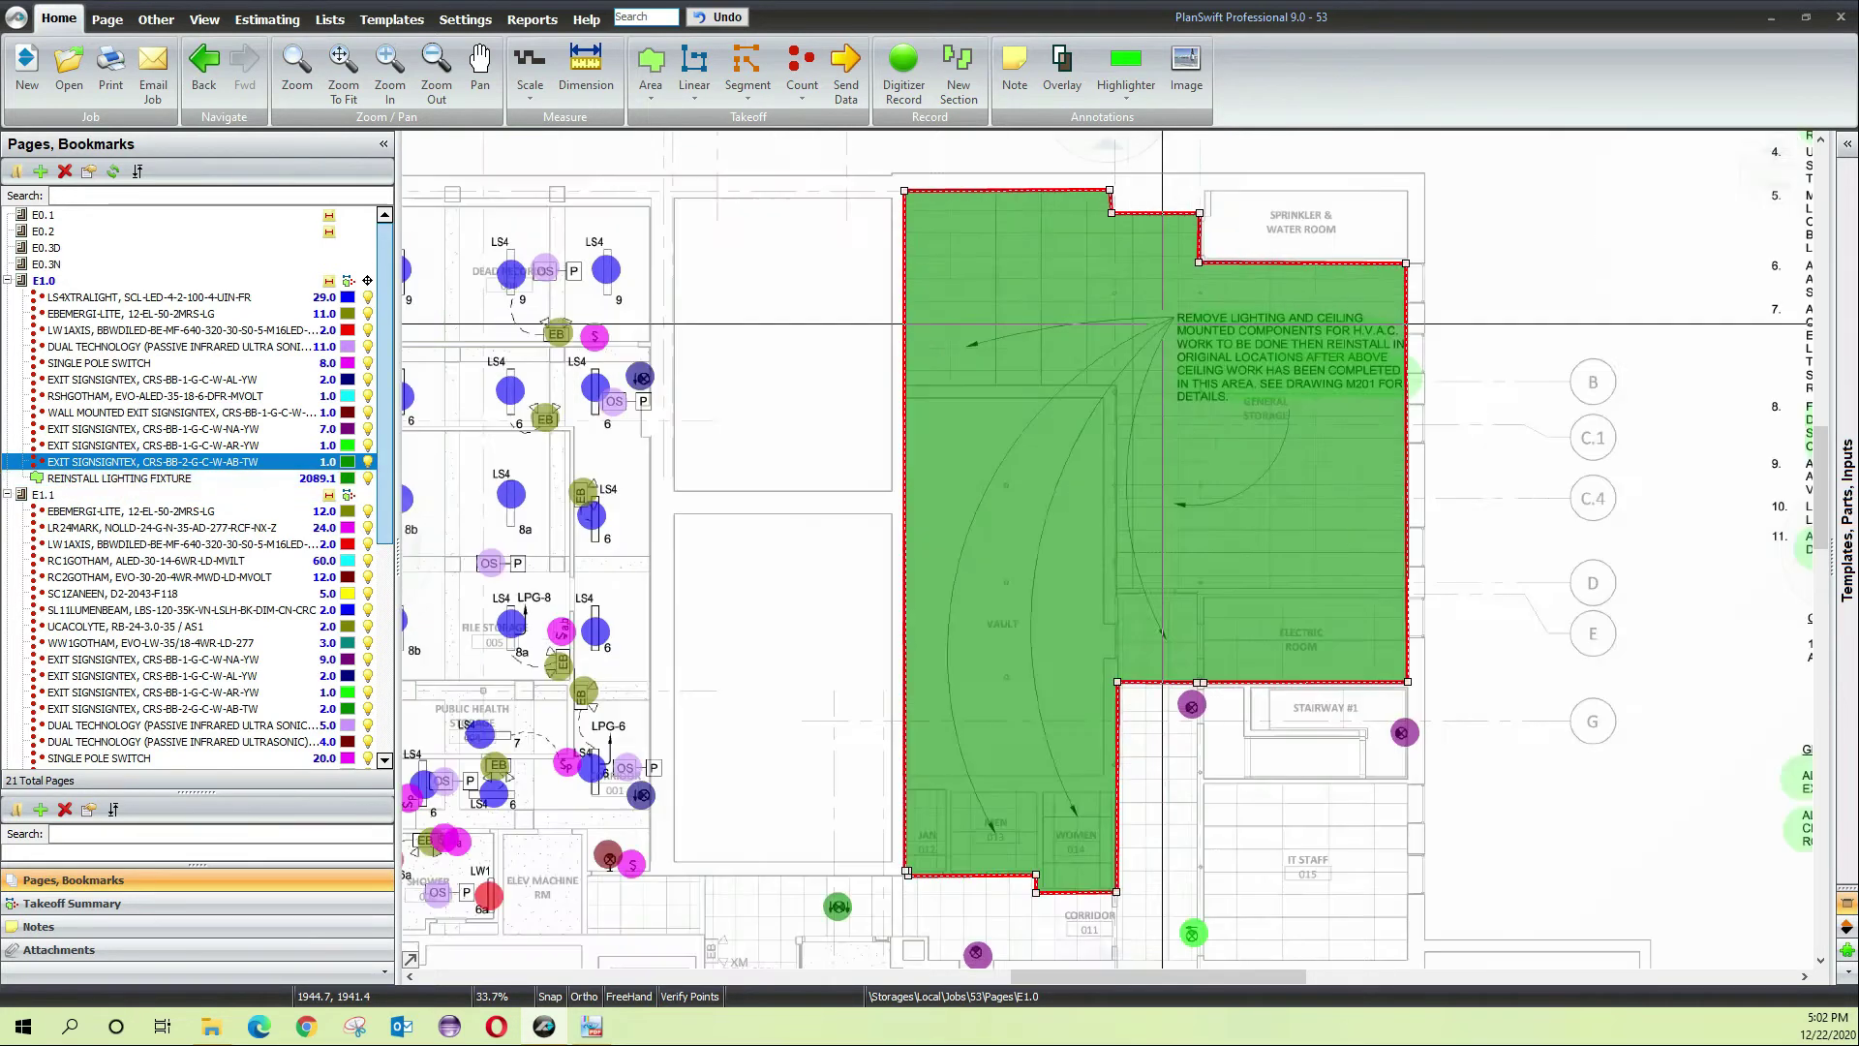
{"action": "scroll", "coordinate": [1128, 415], "scroll_direction": "down", "scroll_amount": 6}
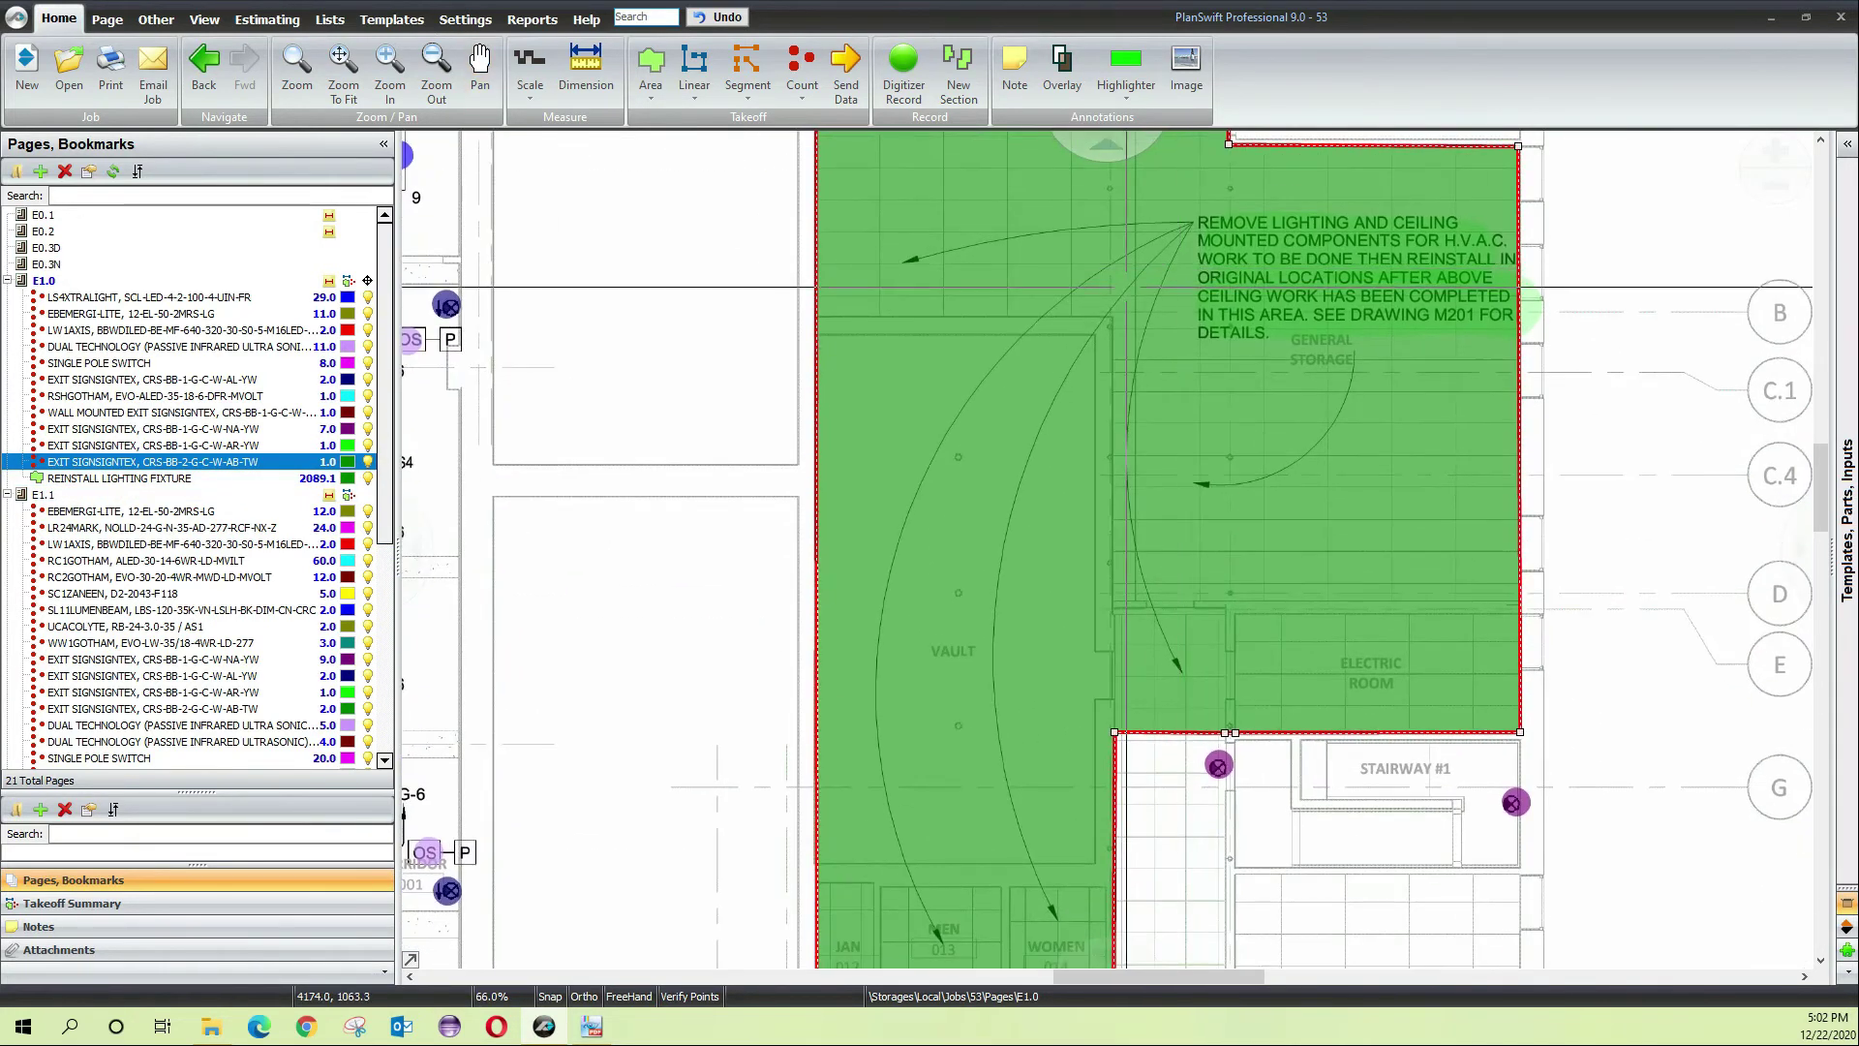
{"action": "scroll", "coordinate": [1156, 237], "scroll_direction": "up", "scroll_amount": 6}
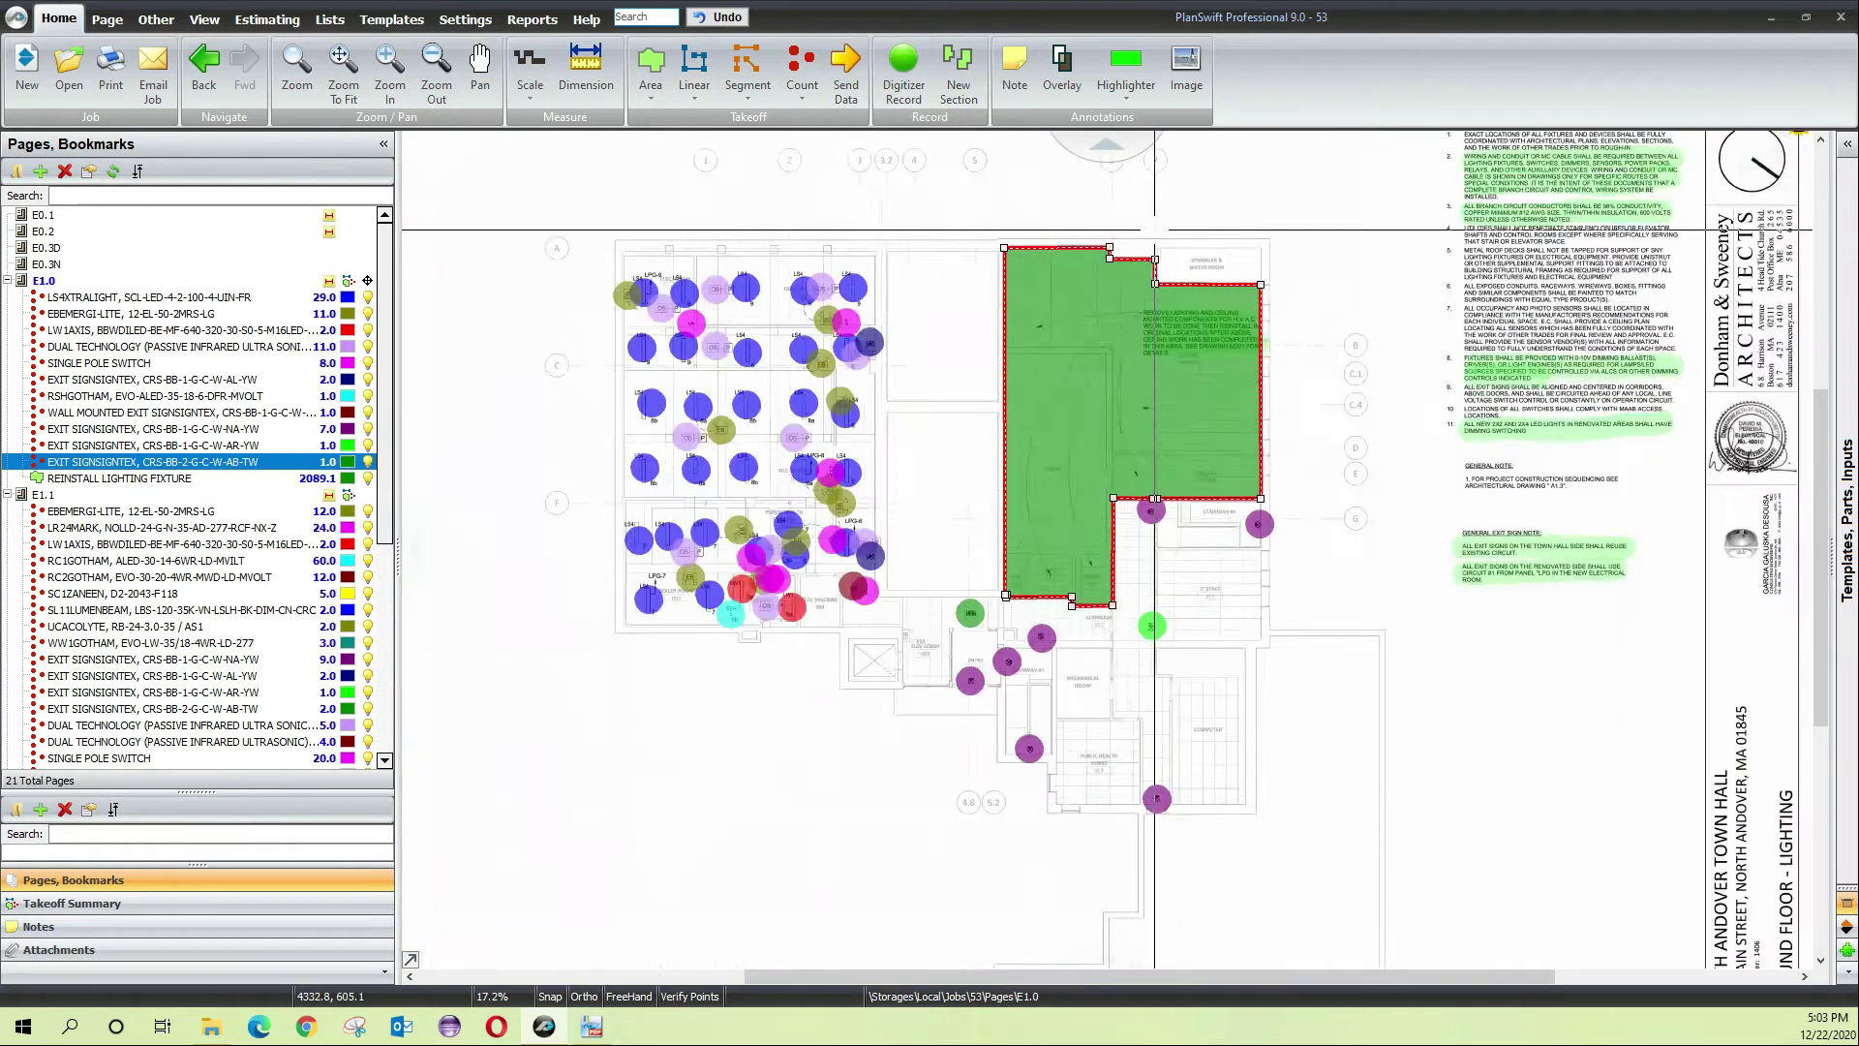
{"action": "scroll", "coordinate": [1187, 473], "scroll_direction": "down", "scroll_amount": 3}
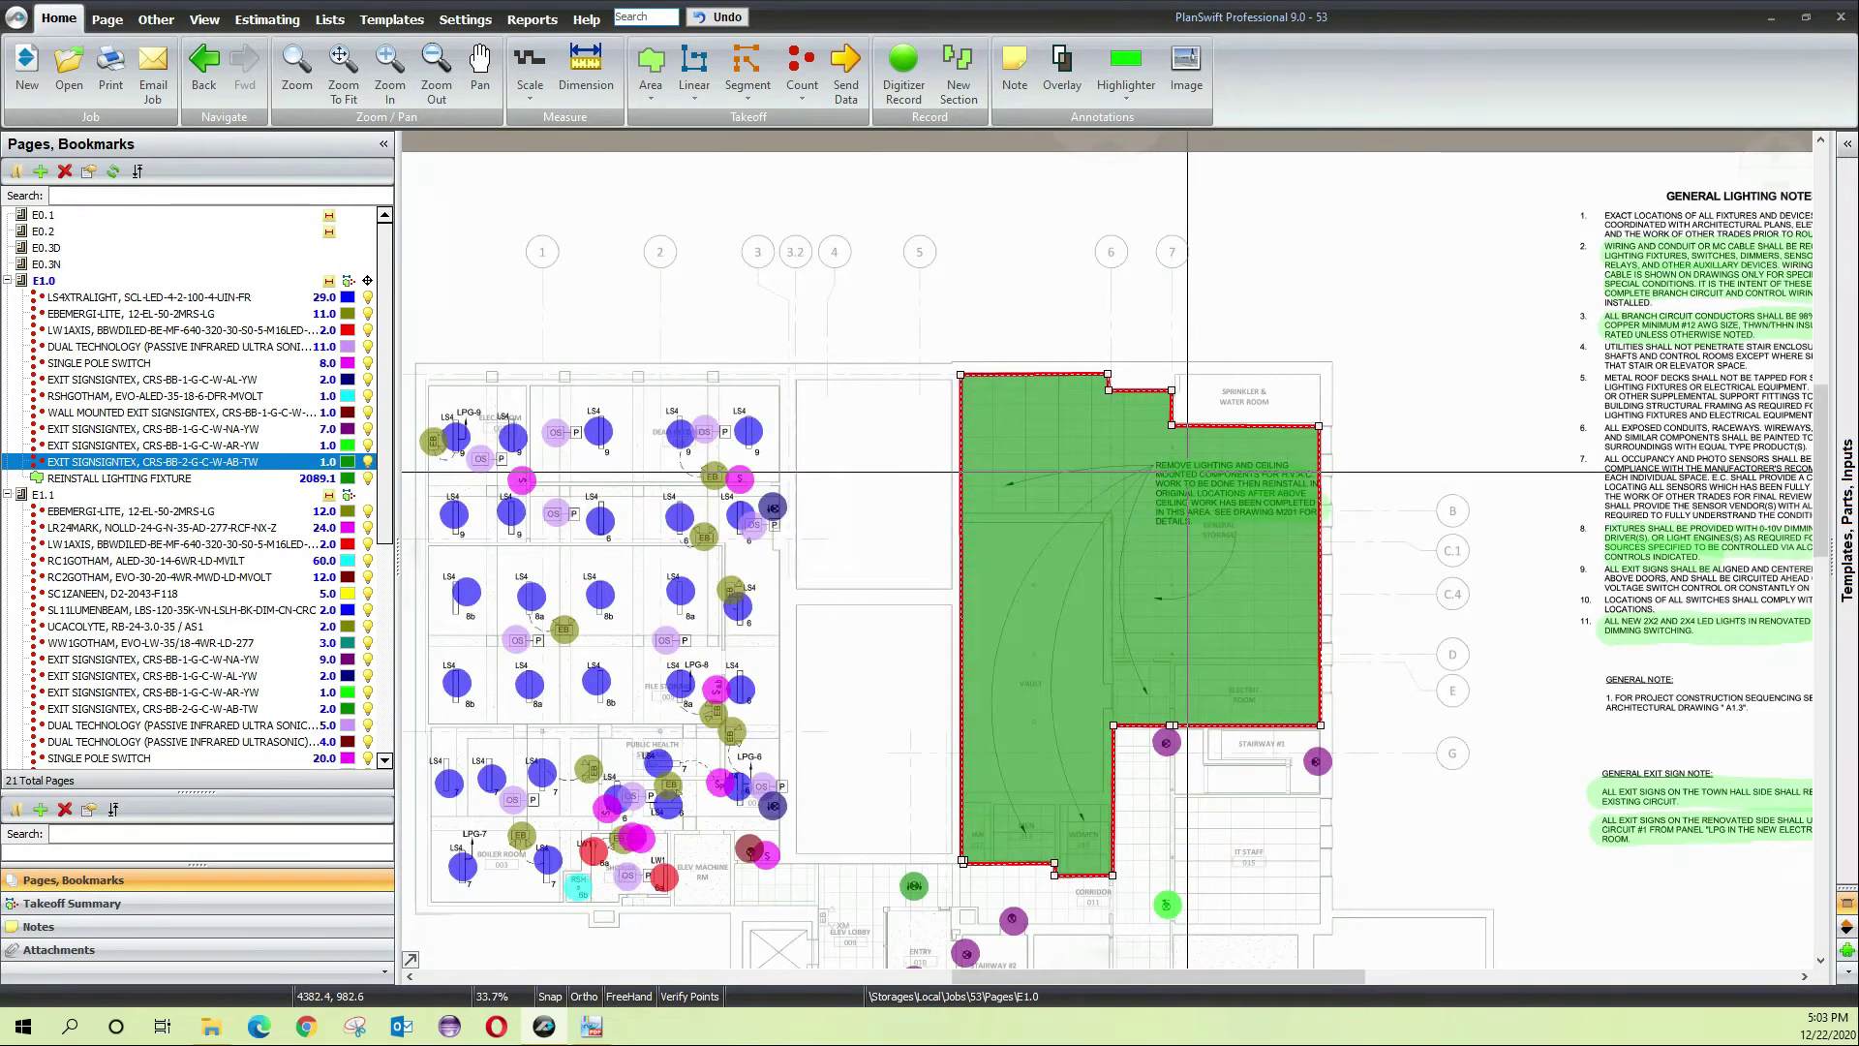
{"action": "mouse_move", "coordinate": [1187, 473]}
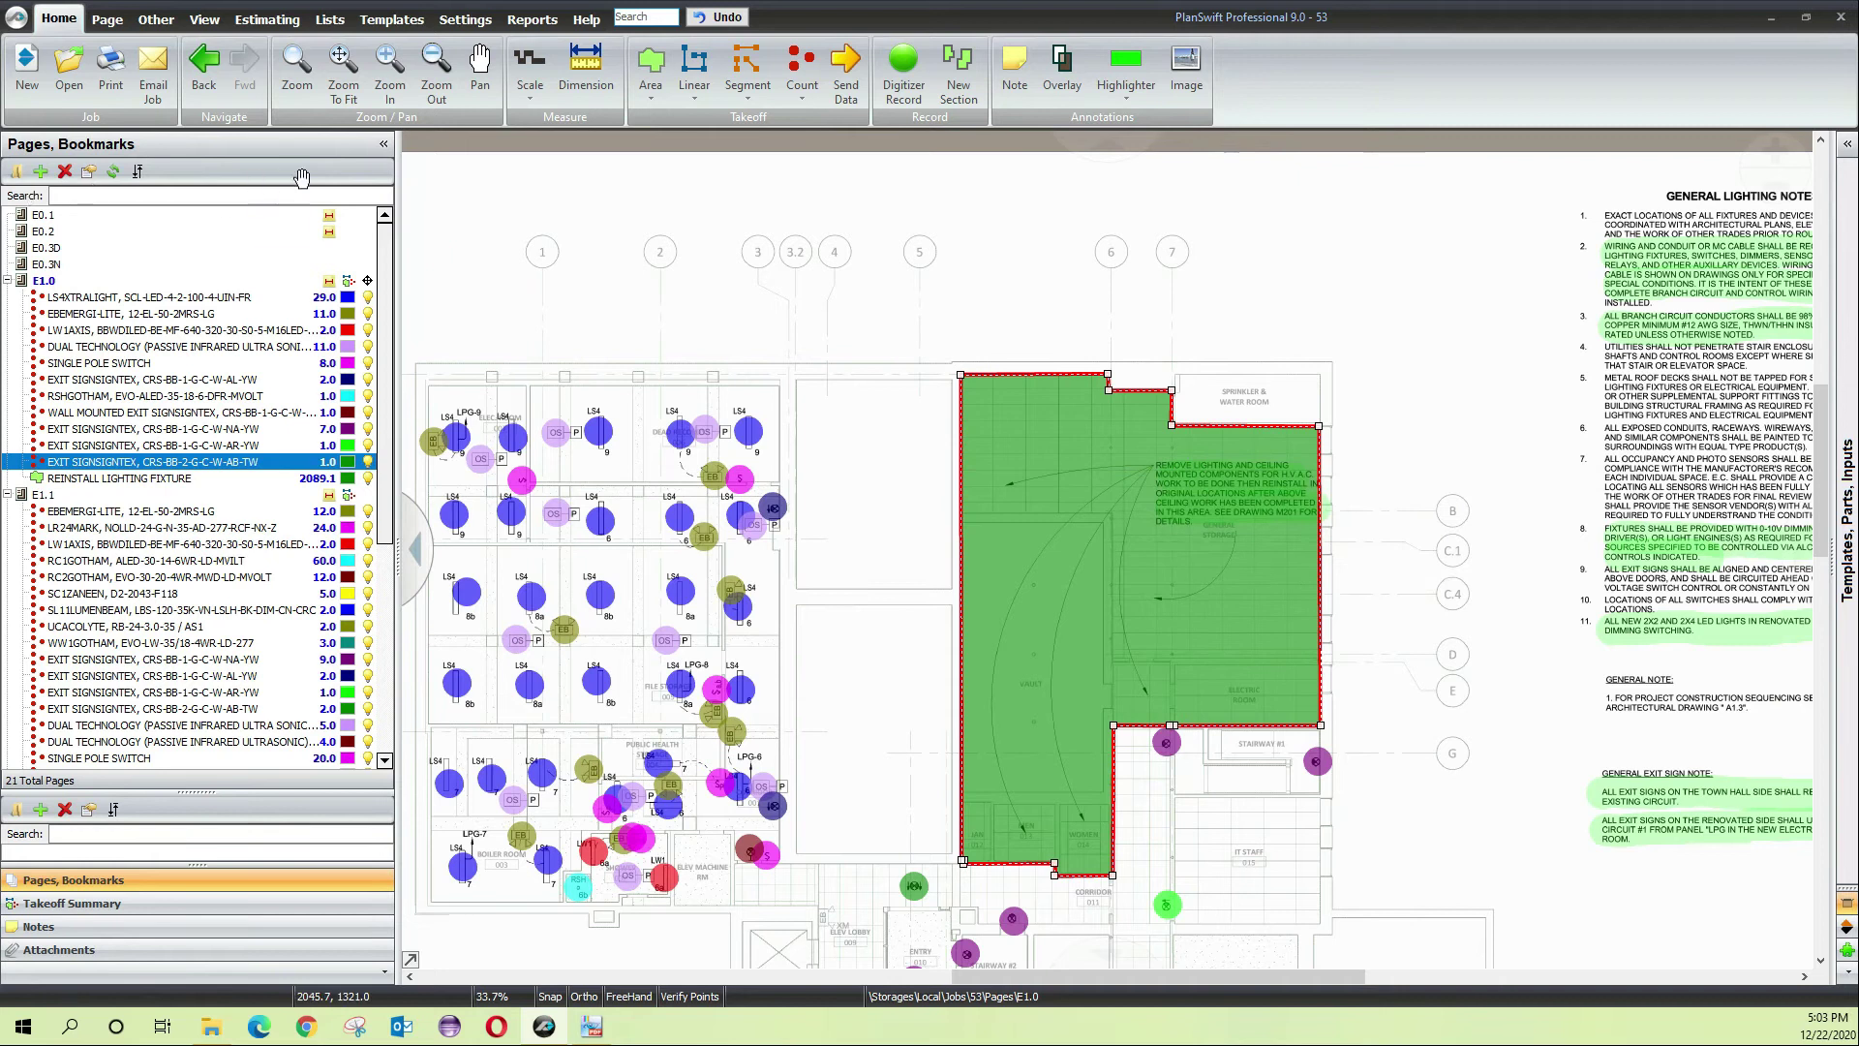
{"action": "scroll", "coordinate": [1161, 511], "scroll_direction": "up", "scroll_amount": 5}
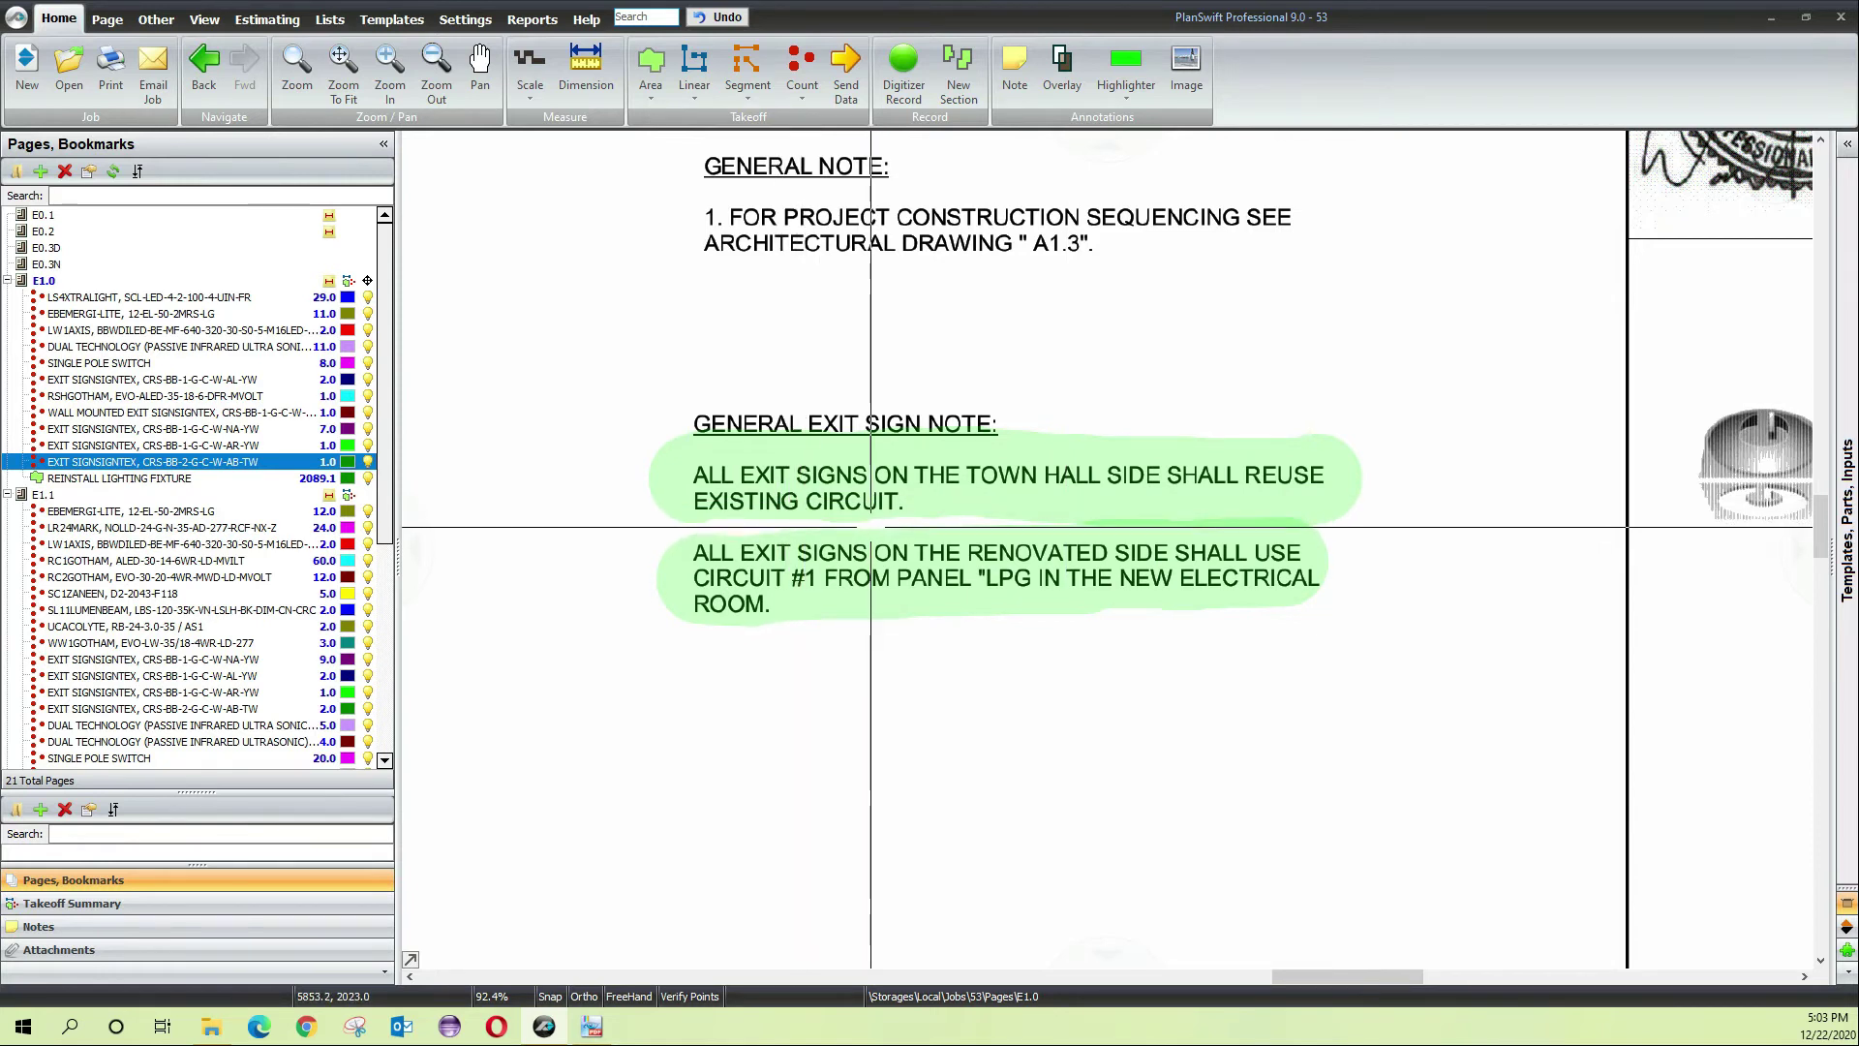
{"action": "scroll", "coordinate": [871, 527], "scroll_direction": "down", "scroll_amount": 1}
{"action": "scroll", "coordinate": [884, 527], "scroll_direction": "up", "scroll_amount": 2}
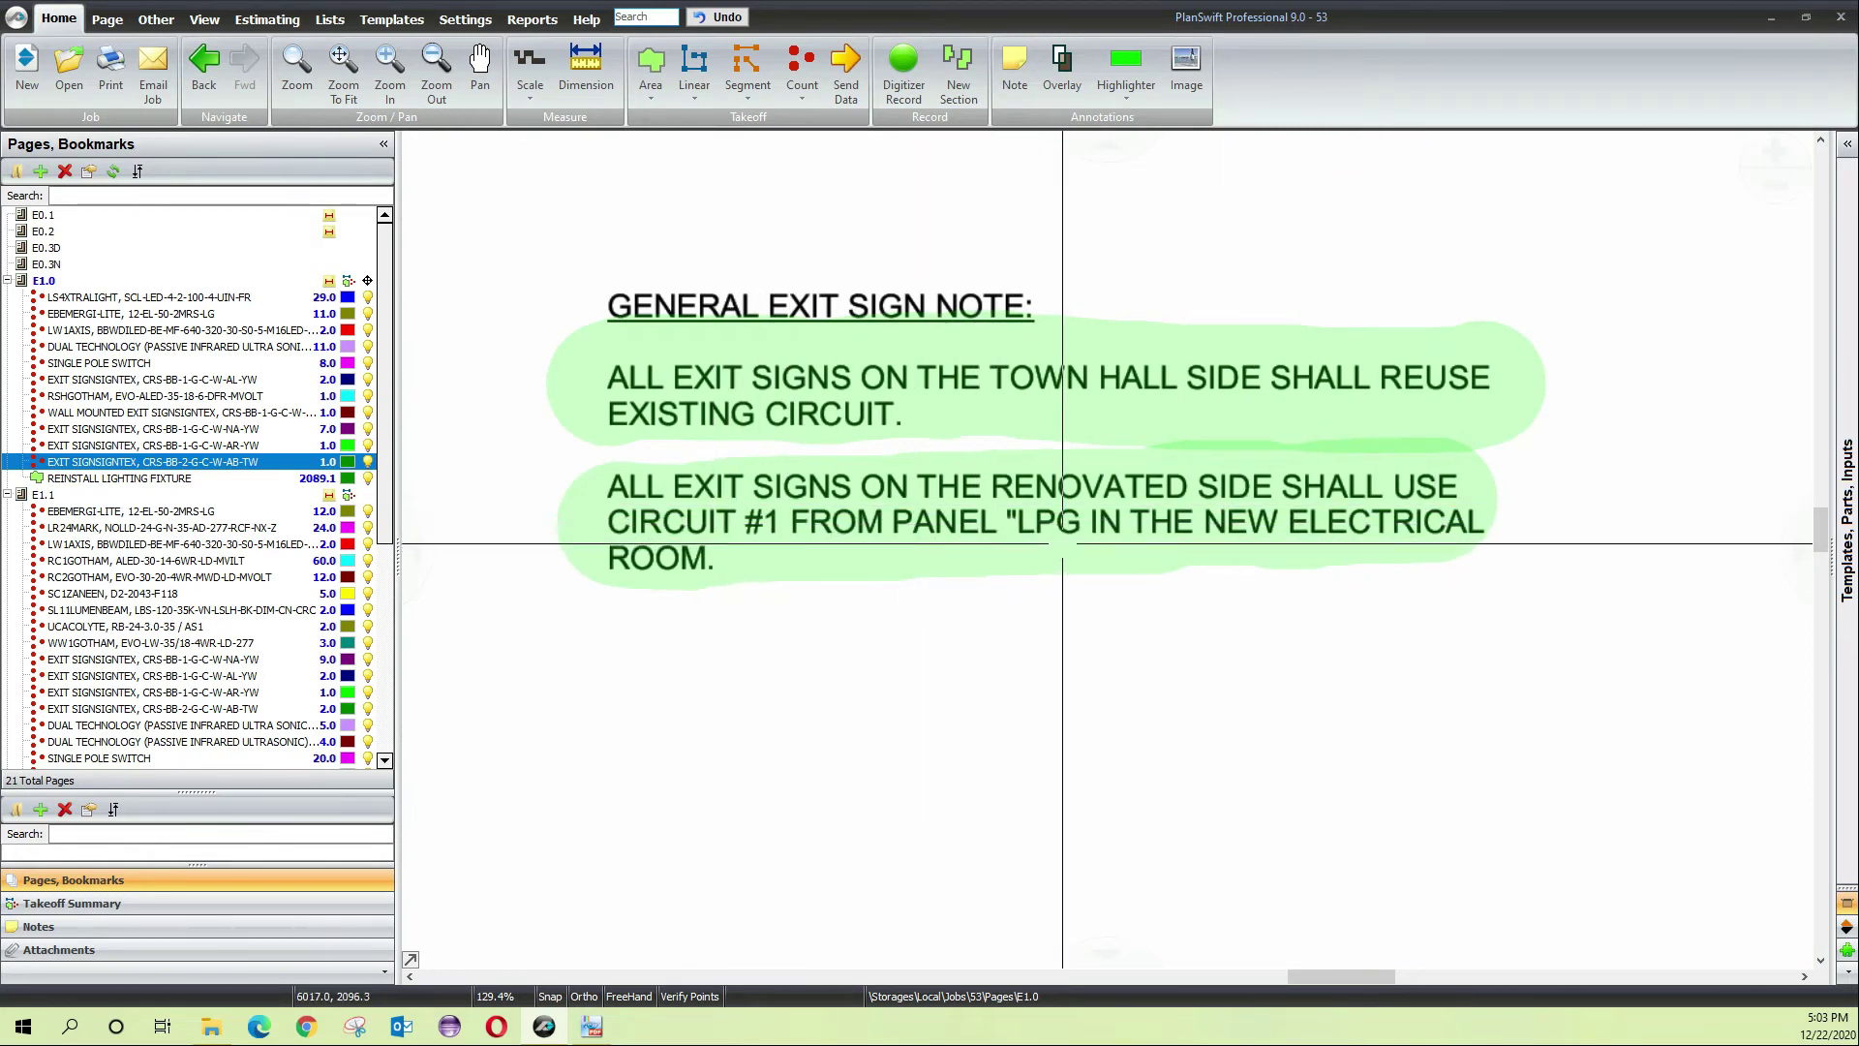
{"action": "scroll", "coordinate": [1062, 544], "scroll_direction": "up", "scroll_amount": 1}
{"action": "scroll", "coordinate": [1063, 544], "scroll_direction": "down", "scroll_amount": 1}
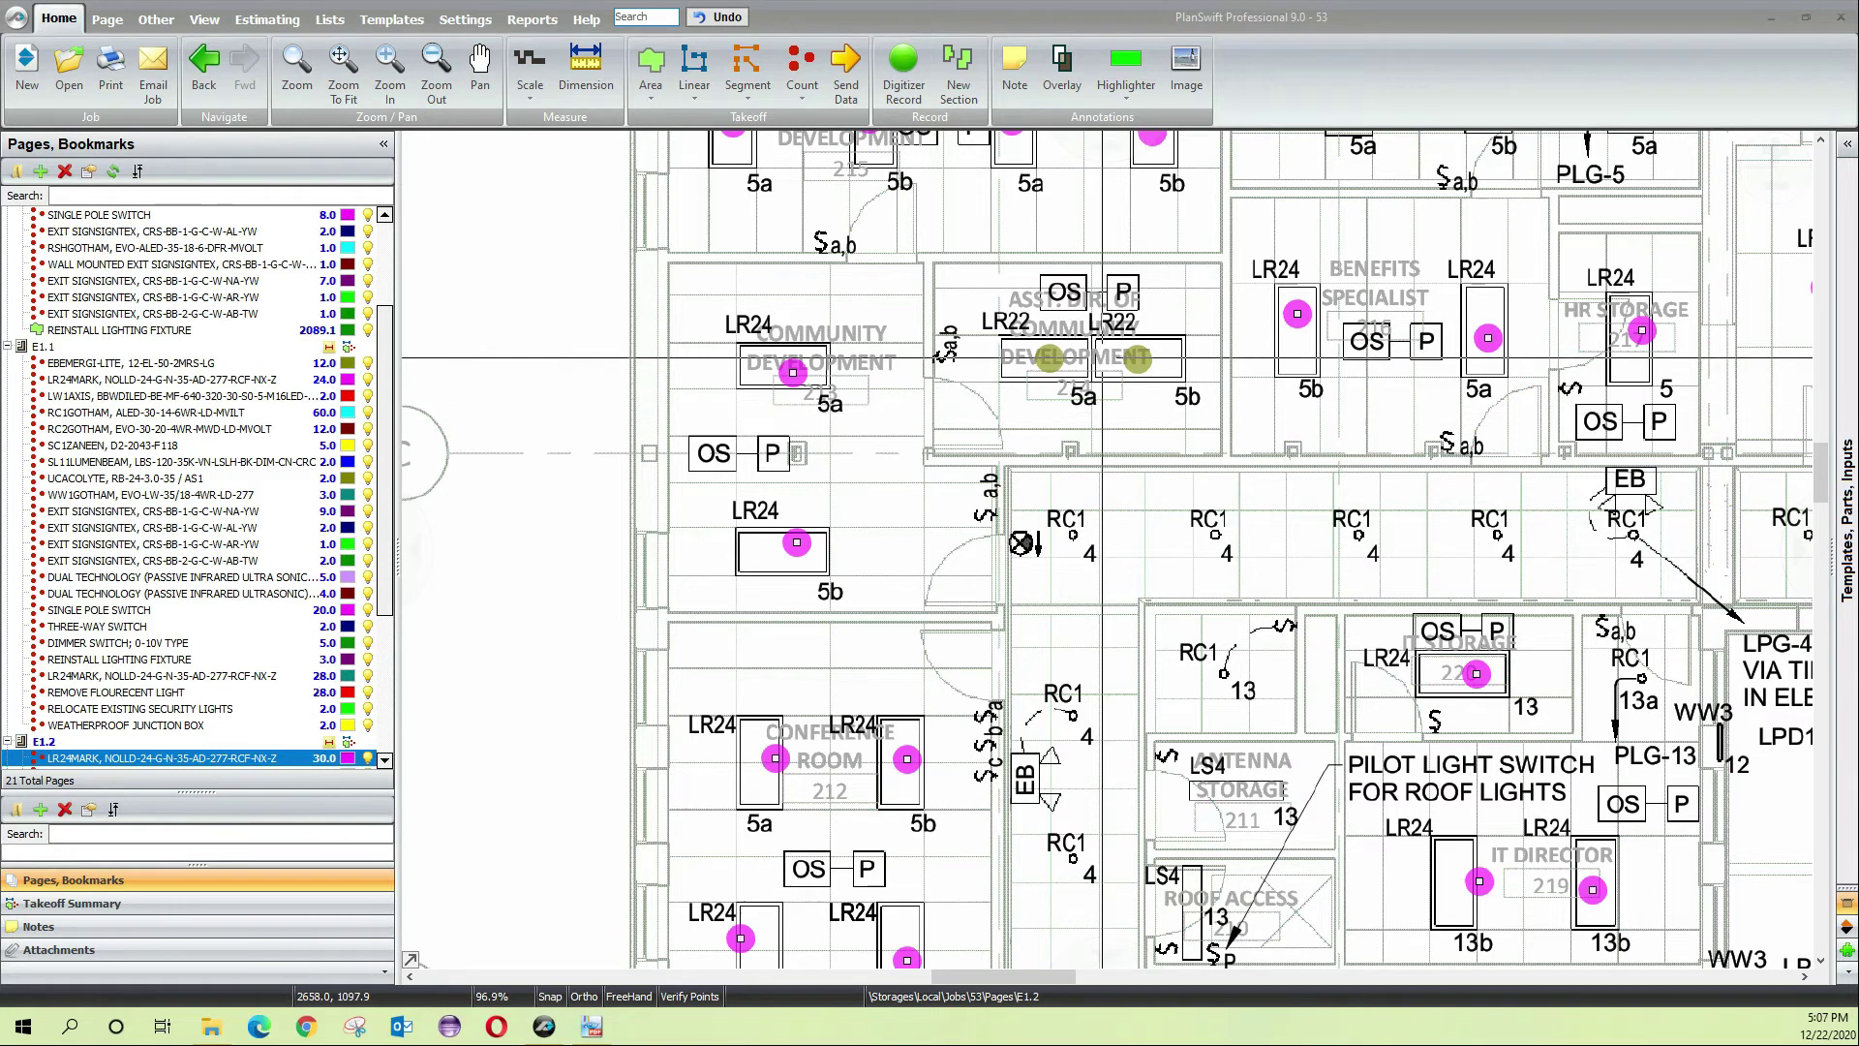
Open pages E1.1 and E1.0 to review their lighting takeoffs
{"action": "left_click", "coordinate": [44, 347]}
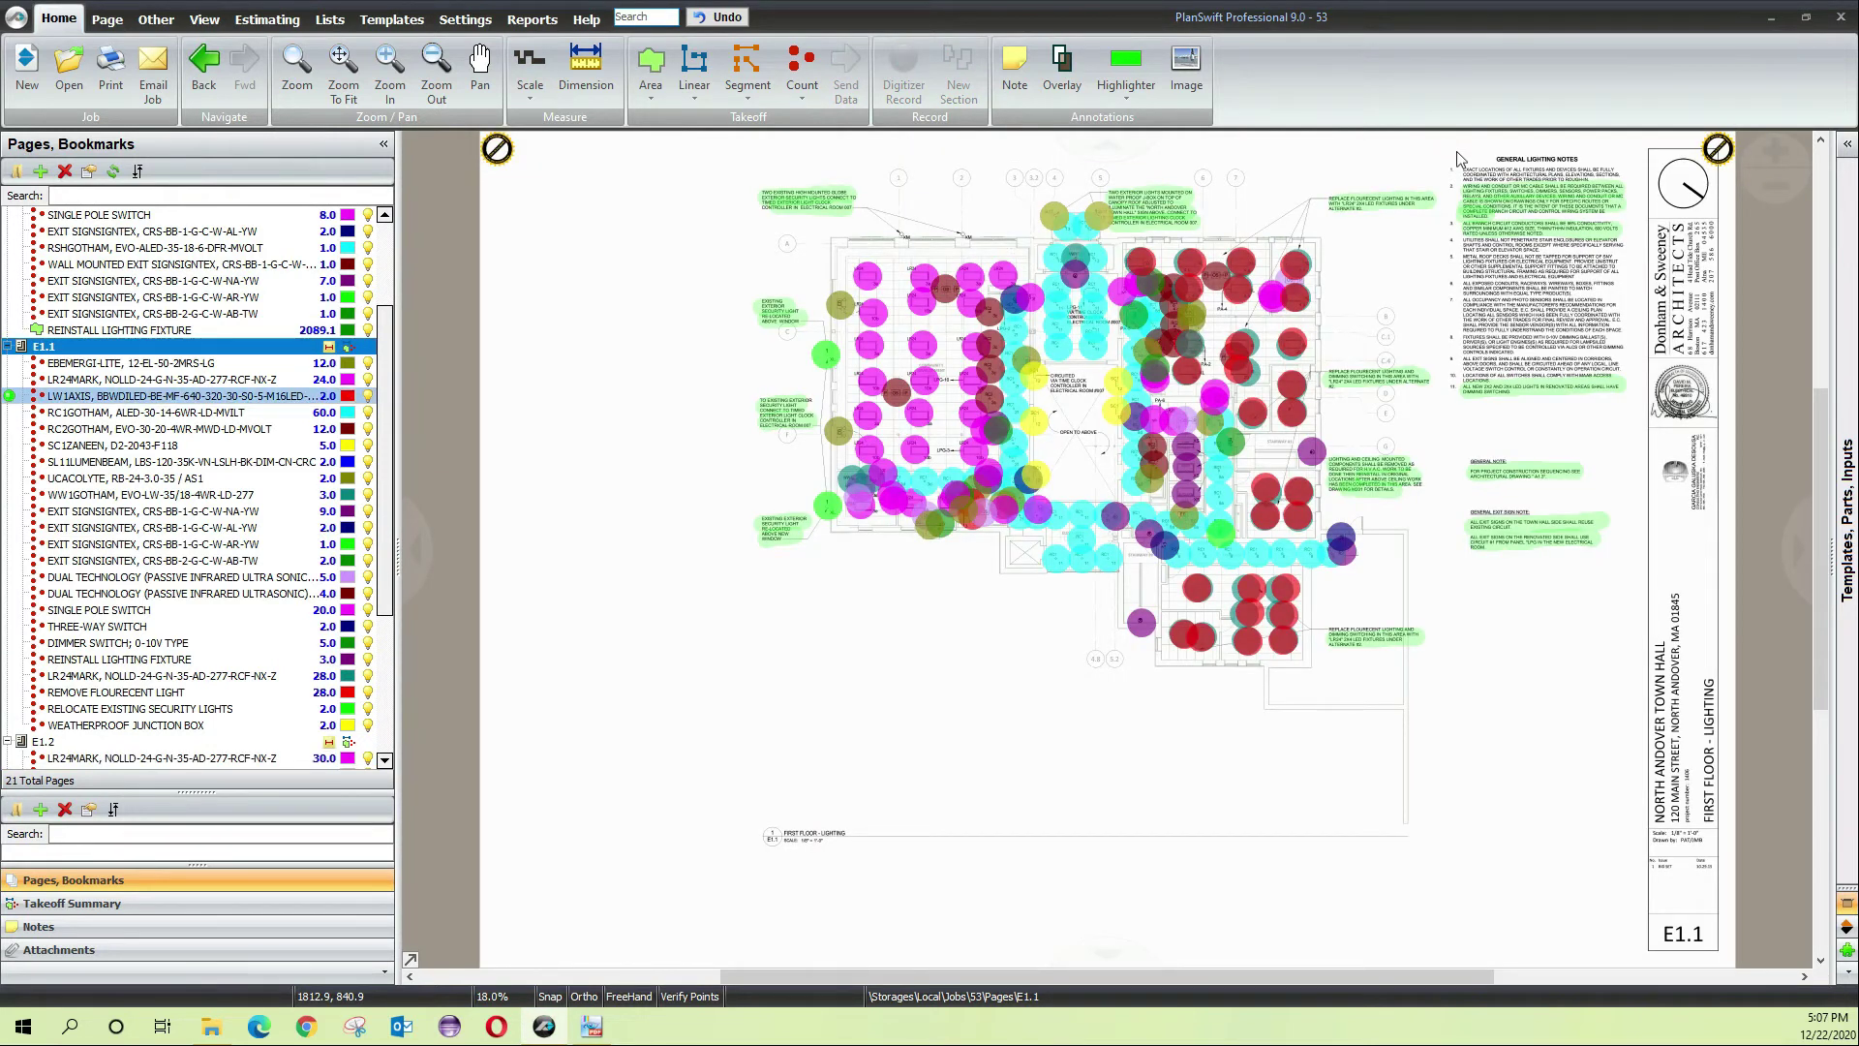
{"action": "scroll", "coordinate": [1457, 153], "scroll_direction": "up", "scroll_amount": 1}
{"action": "scroll", "coordinate": [179, 429], "scroll_direction": "up", "scroll_amount": 3}
{"action": "left_click", "coordinate": [44, 281]}
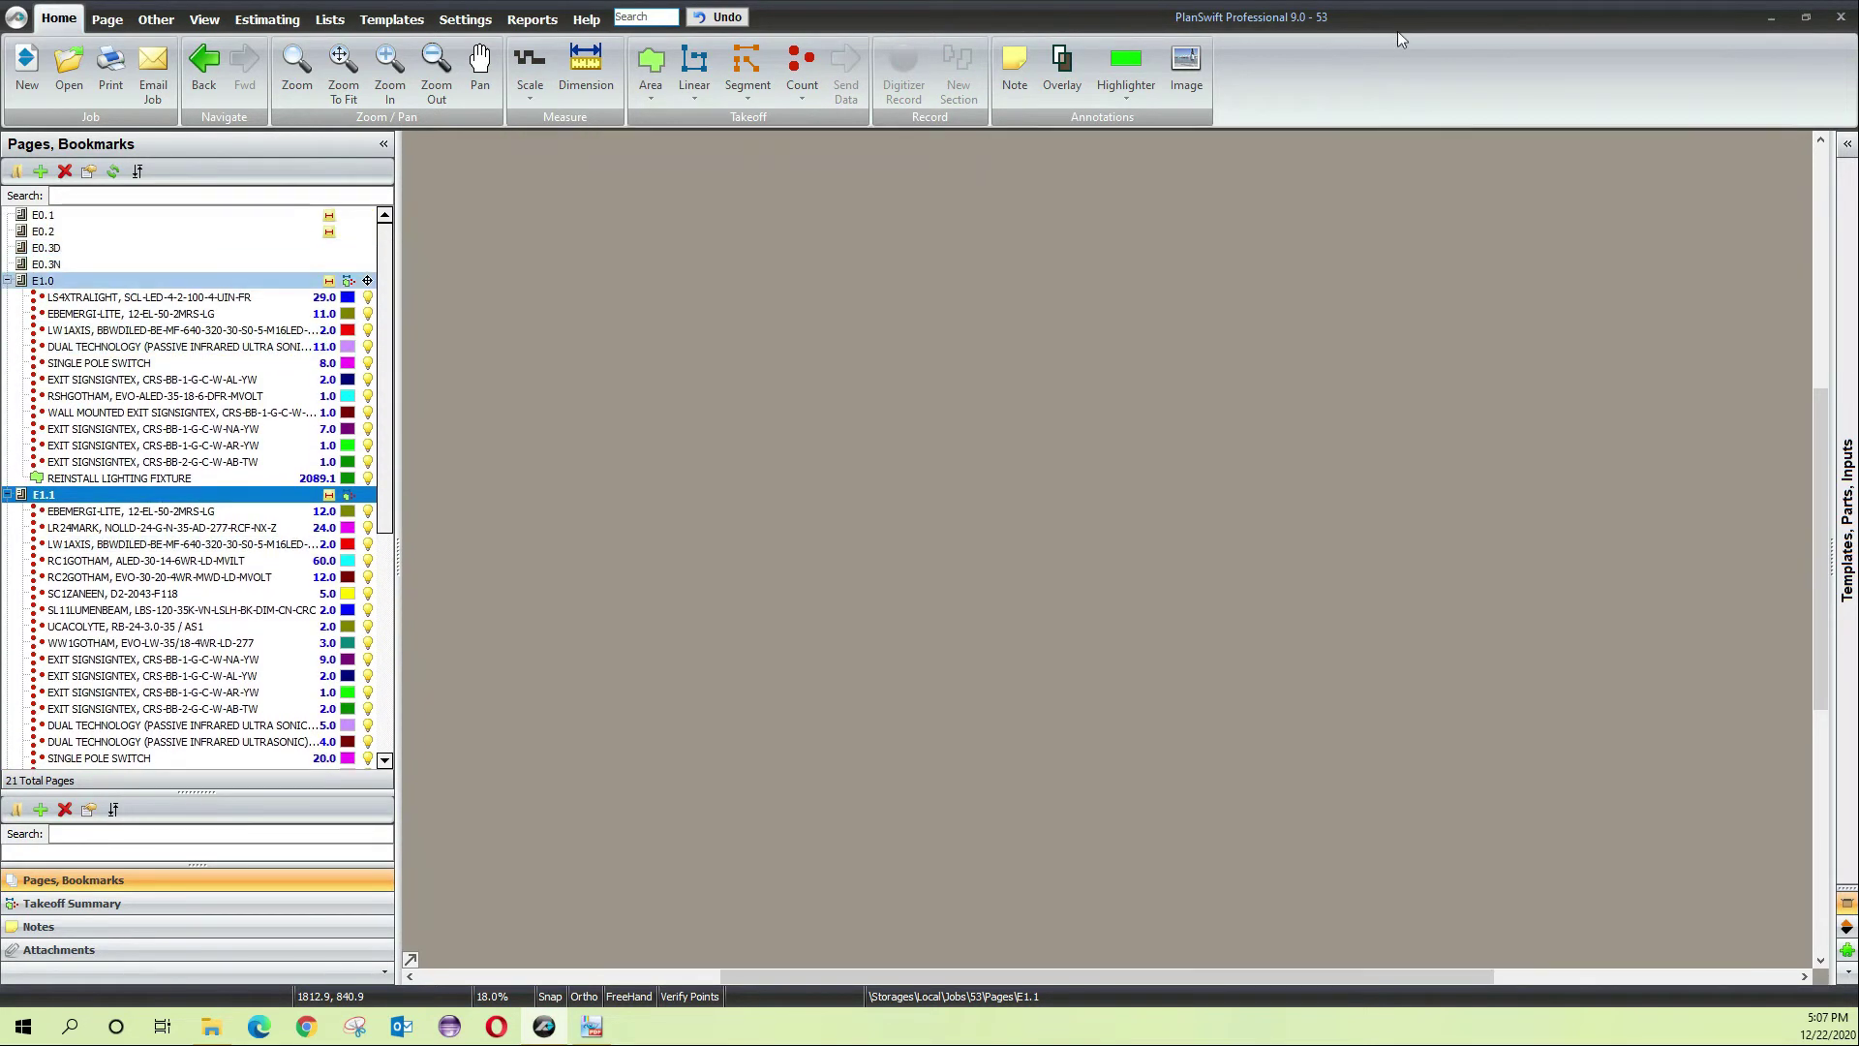
{"action": "scroll", "coordinate": [1437, 256], "scroll_direction": "down", "scroll_amount": 6}
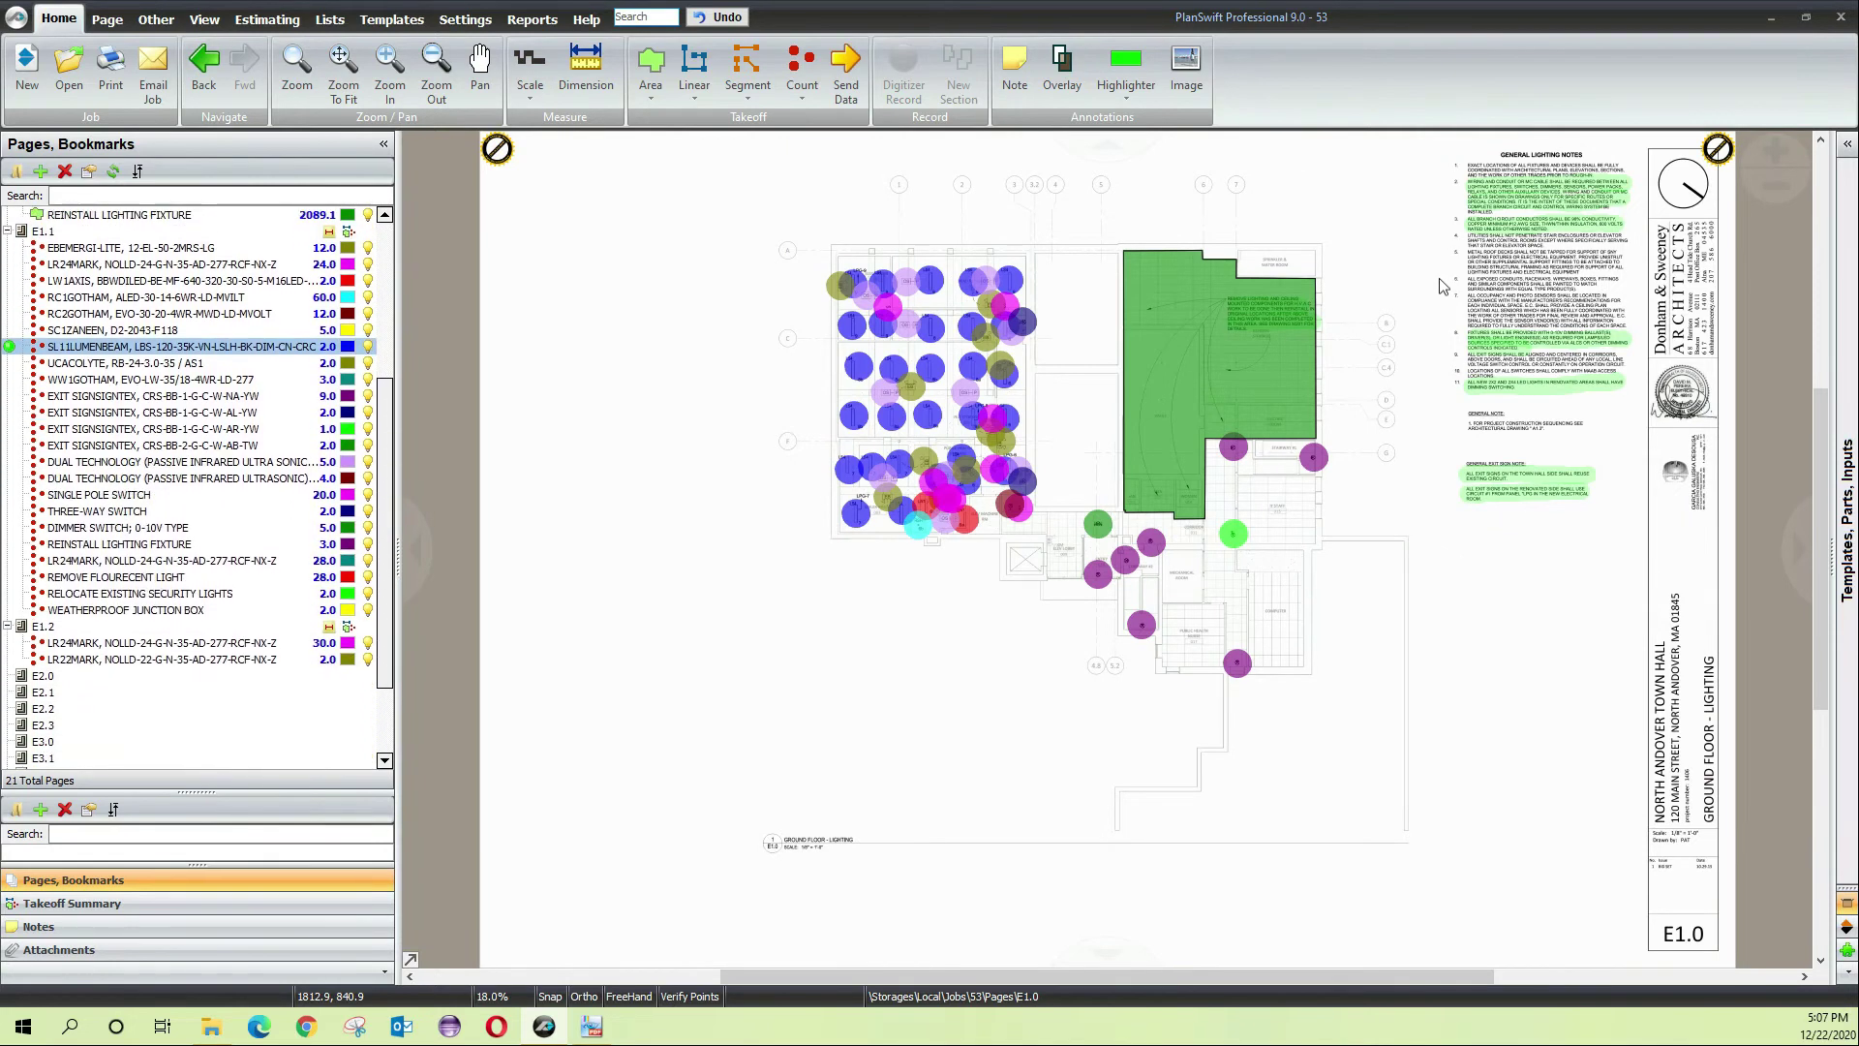
On page E1.2, count the RC1 fixtures in the corridor near Conference Room 212 with the existing RC1GOTHAM, ALED-30-14-6WR-LD-MVILT item from page E1.1
{"action": "left_click", "coordinate": [43, 593]}
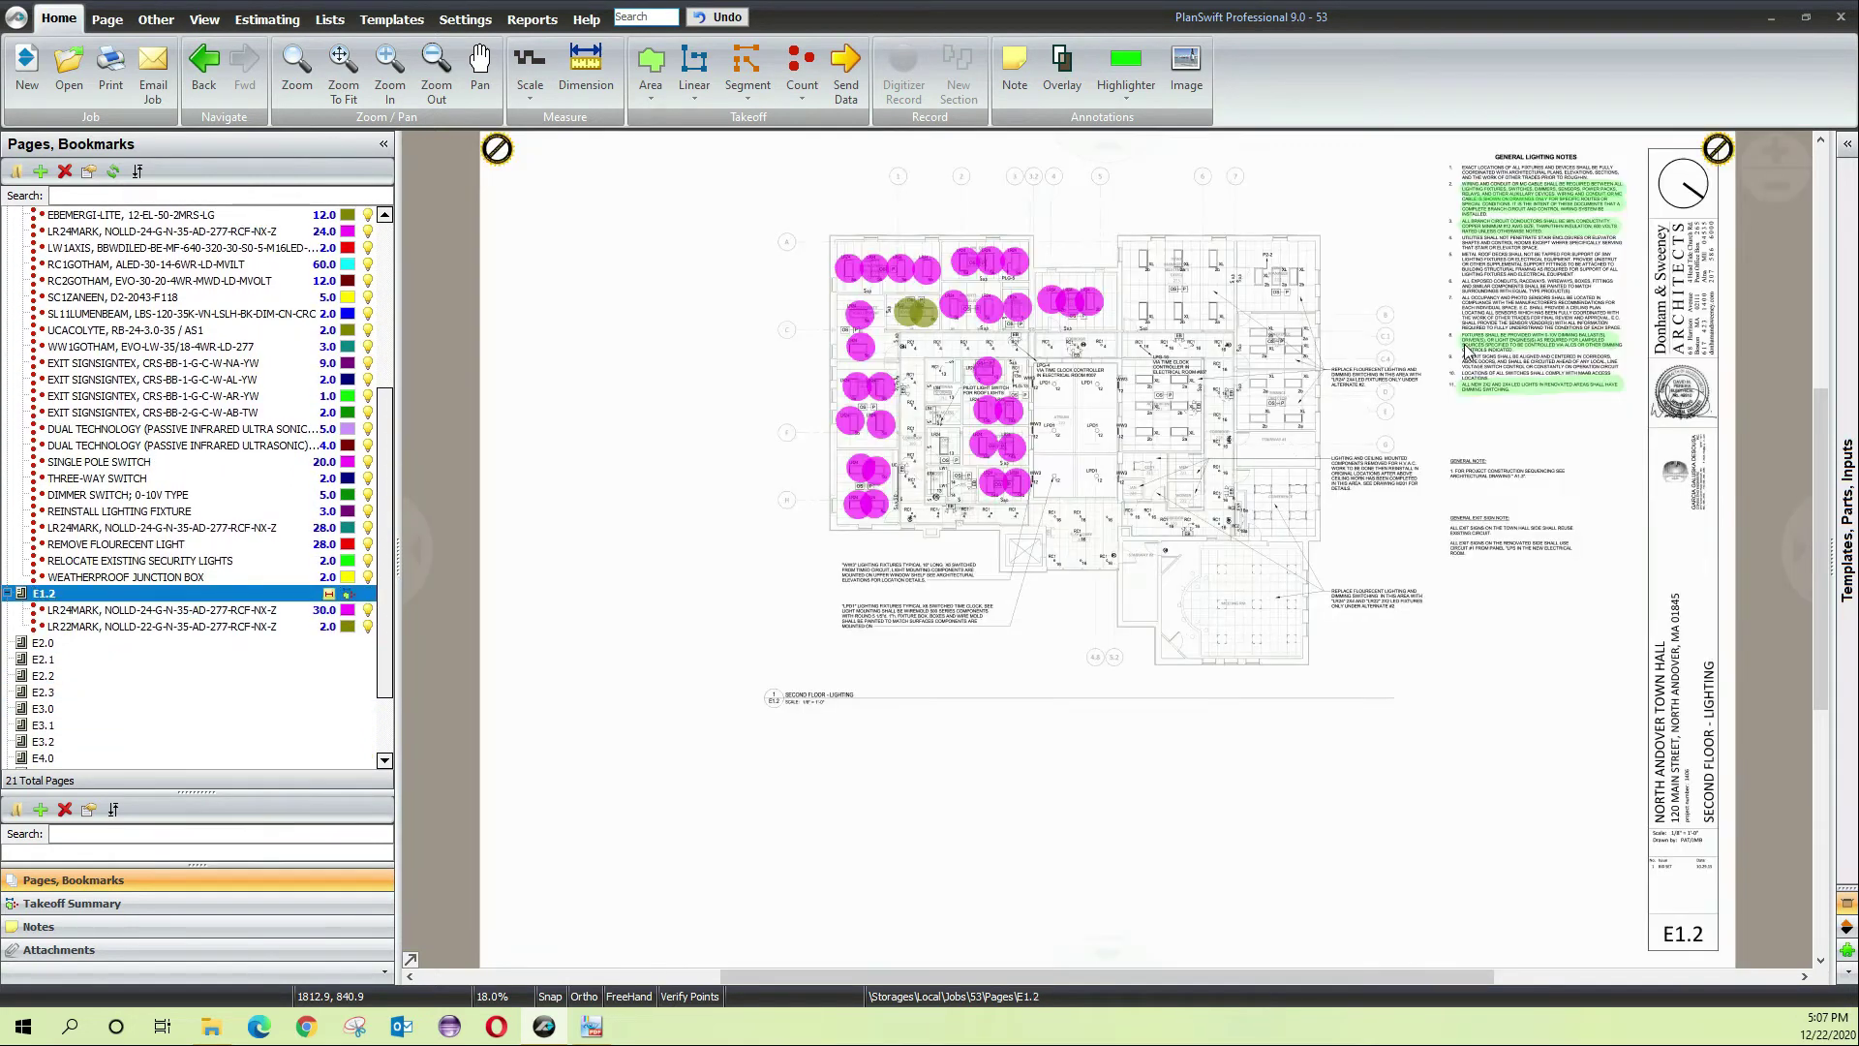
{"action": "scroll", "coordinate": [934, 338], "scroll_direction": "up", "scroll_amount": 4}
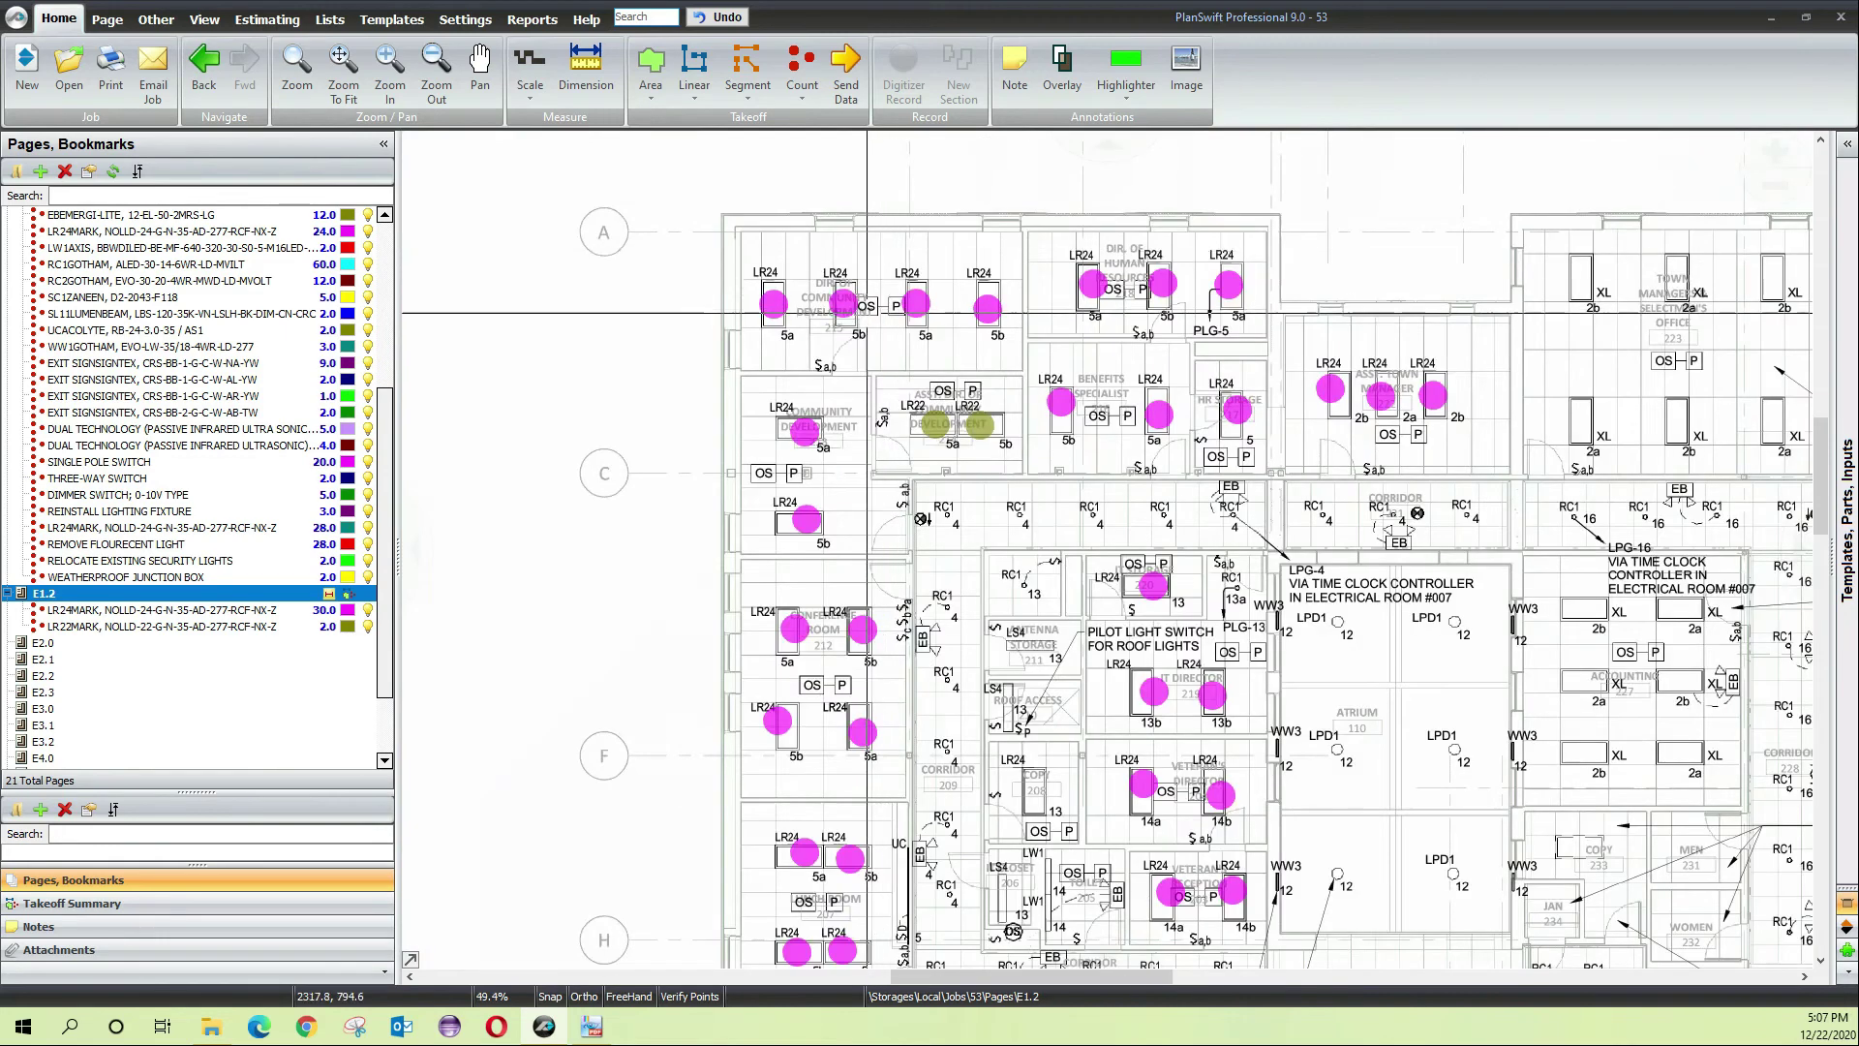
{"action": "scroll", "coordinate": [1021, 496], "scroll_direction": "up", "scroll_amount": 4}
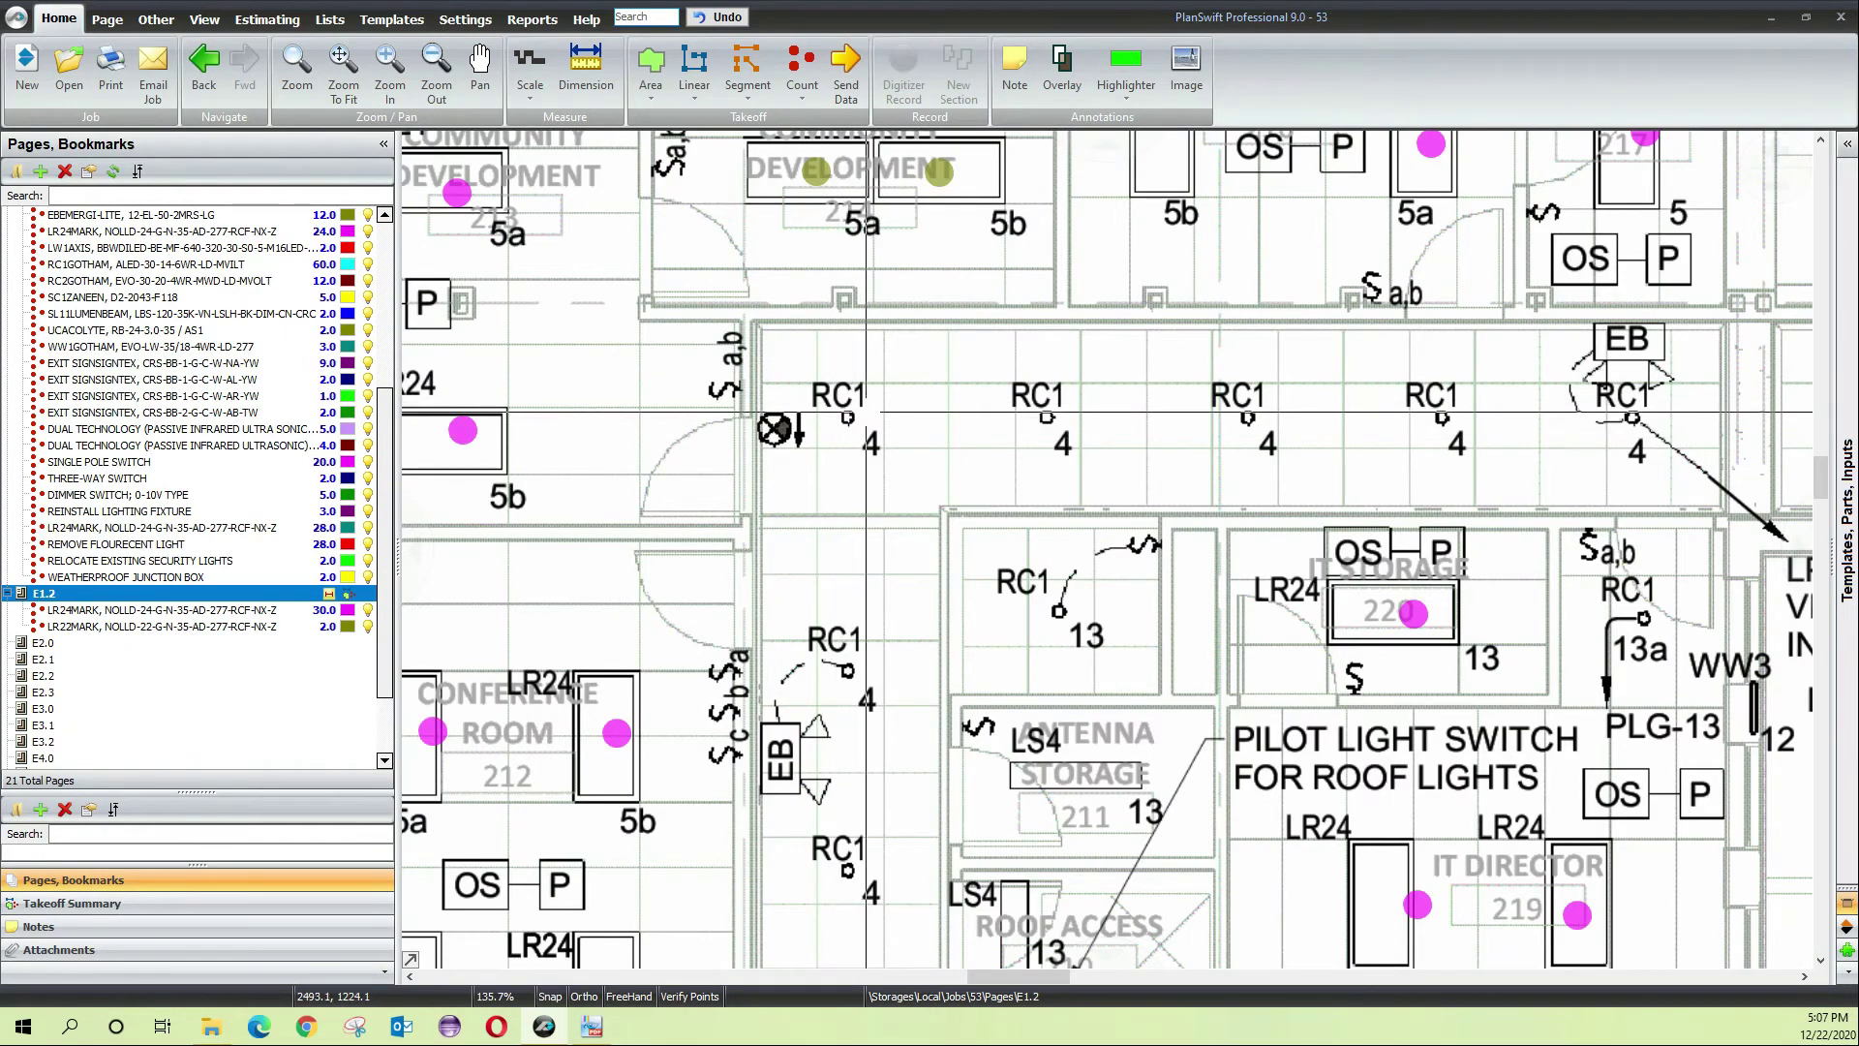
{"action": "scroll", "coordinate": [242, 462], "scroll_direction": "up", "scroll_amount": 3}
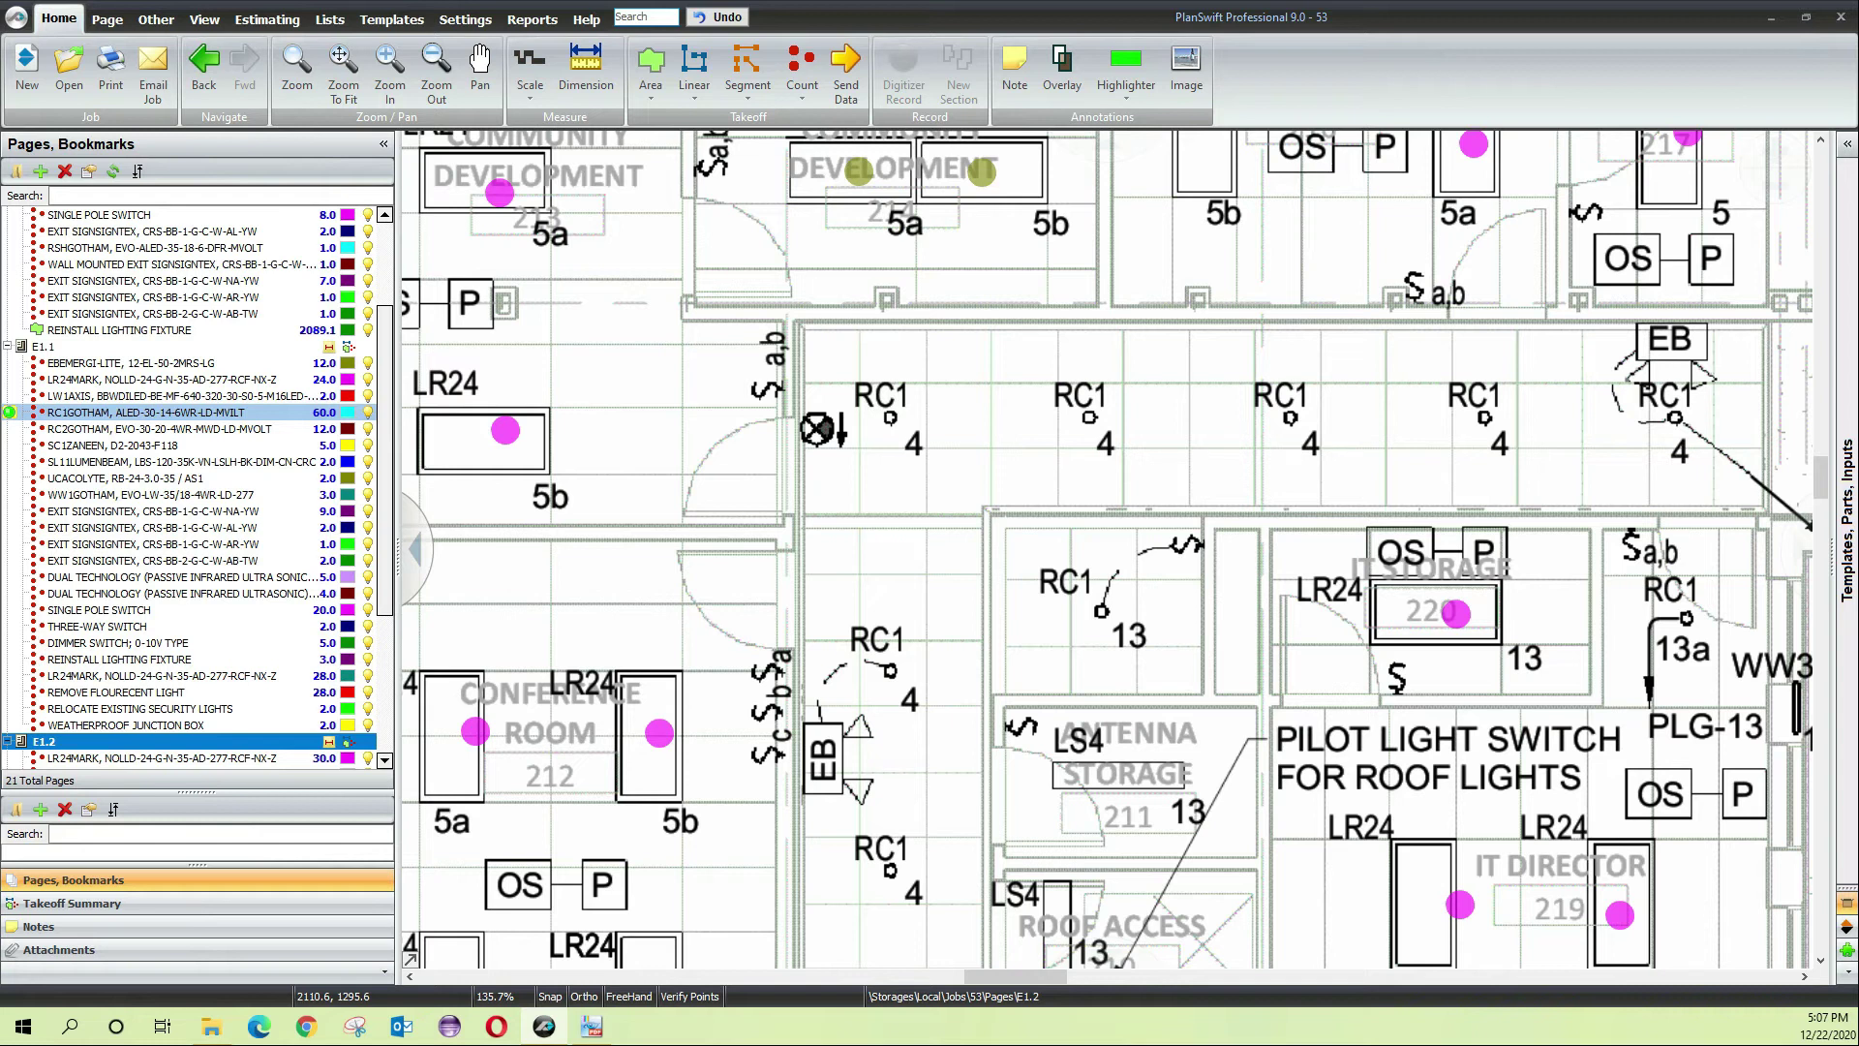
{"action": "left_click", "coordinate": [10, 413]}
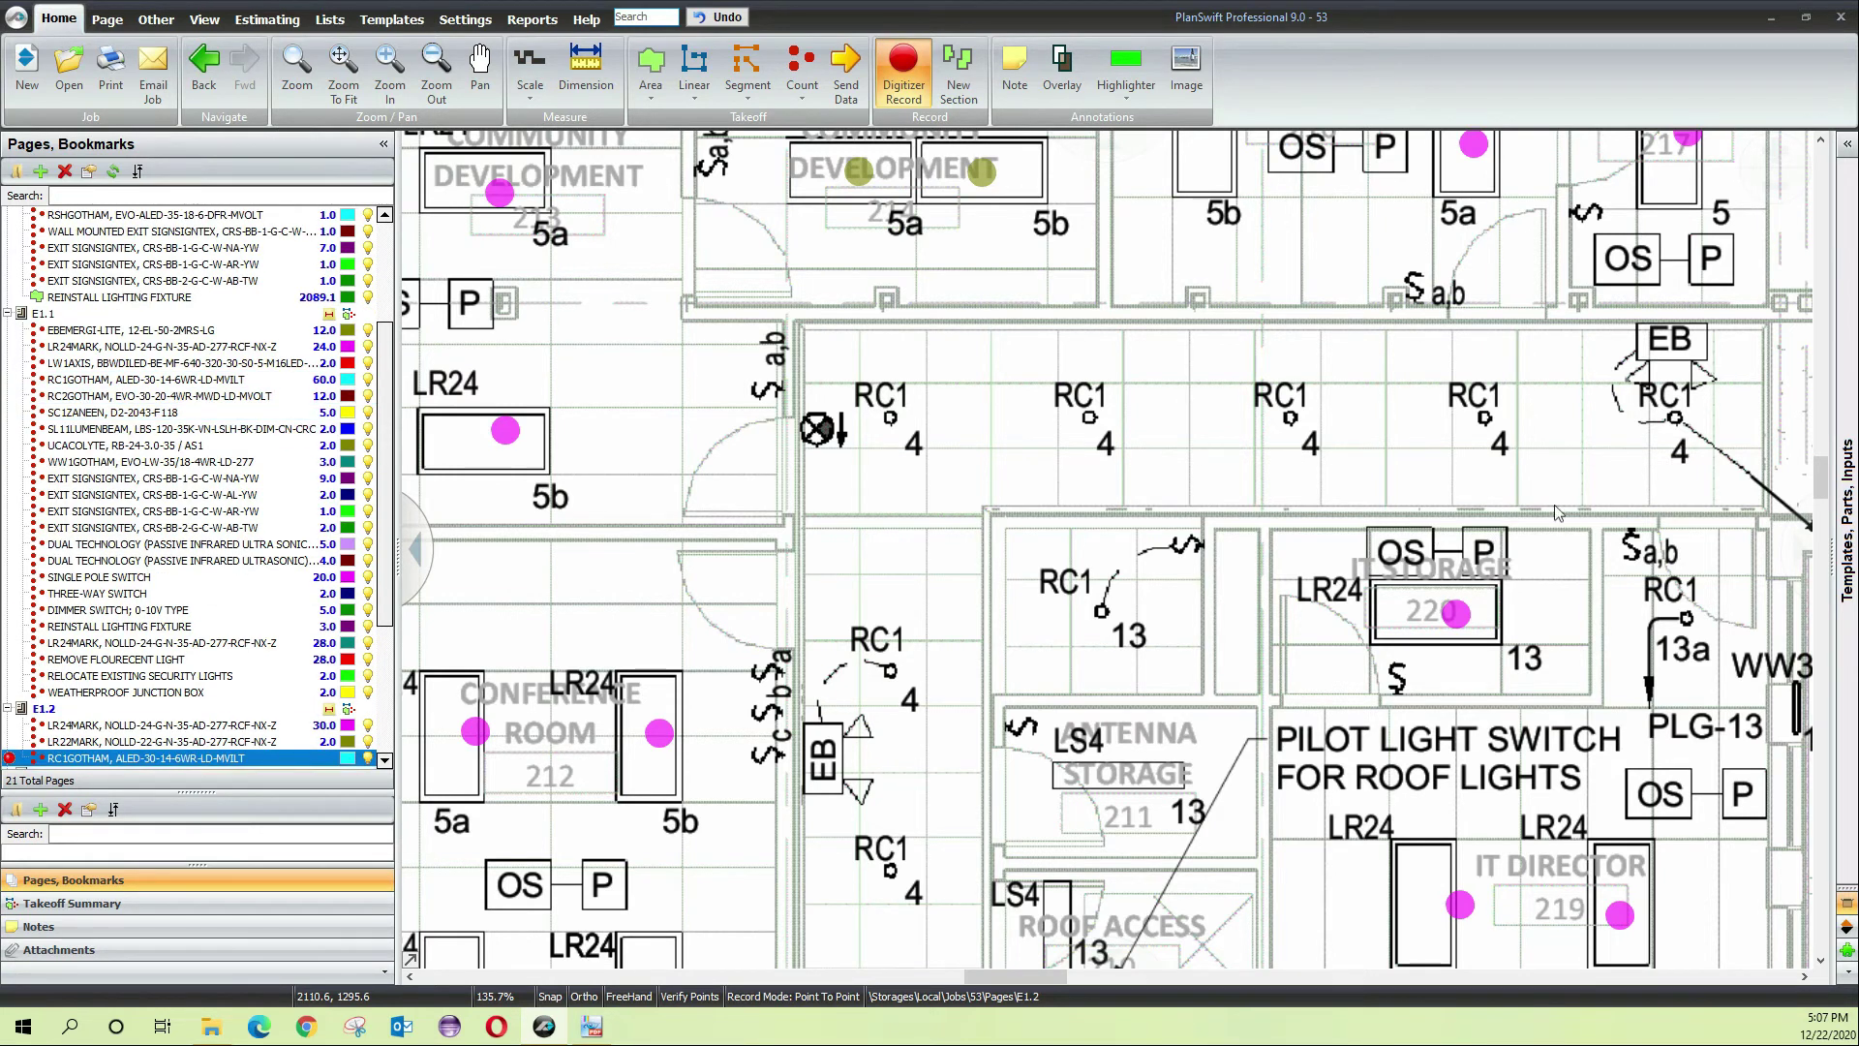
{"action": "left_click", "coordinate": [886, 417]}
{"action": "left_click", "coordinate": [1089, 418]}
{"action": "left_click", "coordinate": [1291, 418]}
{"action": "left_click", "coordinate": [1486, 418]}
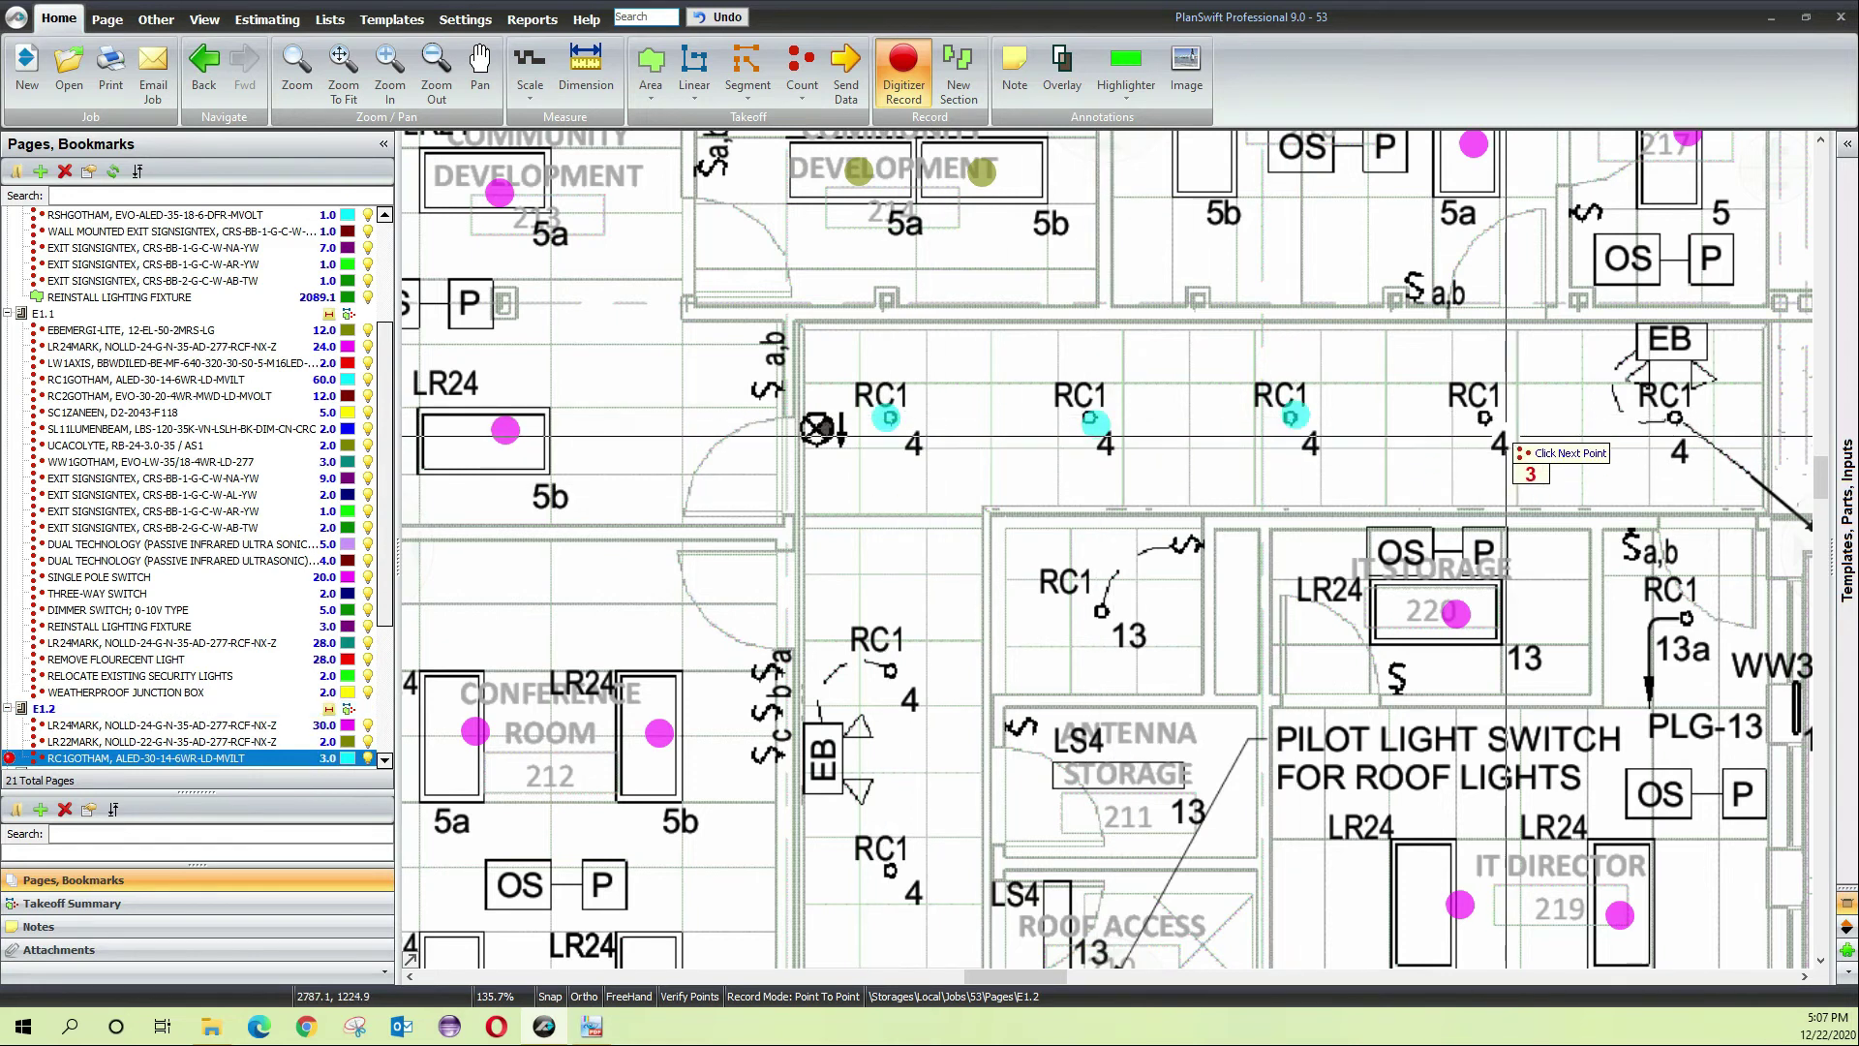
{"action": "left_click", "coordinate": [889, 670]}
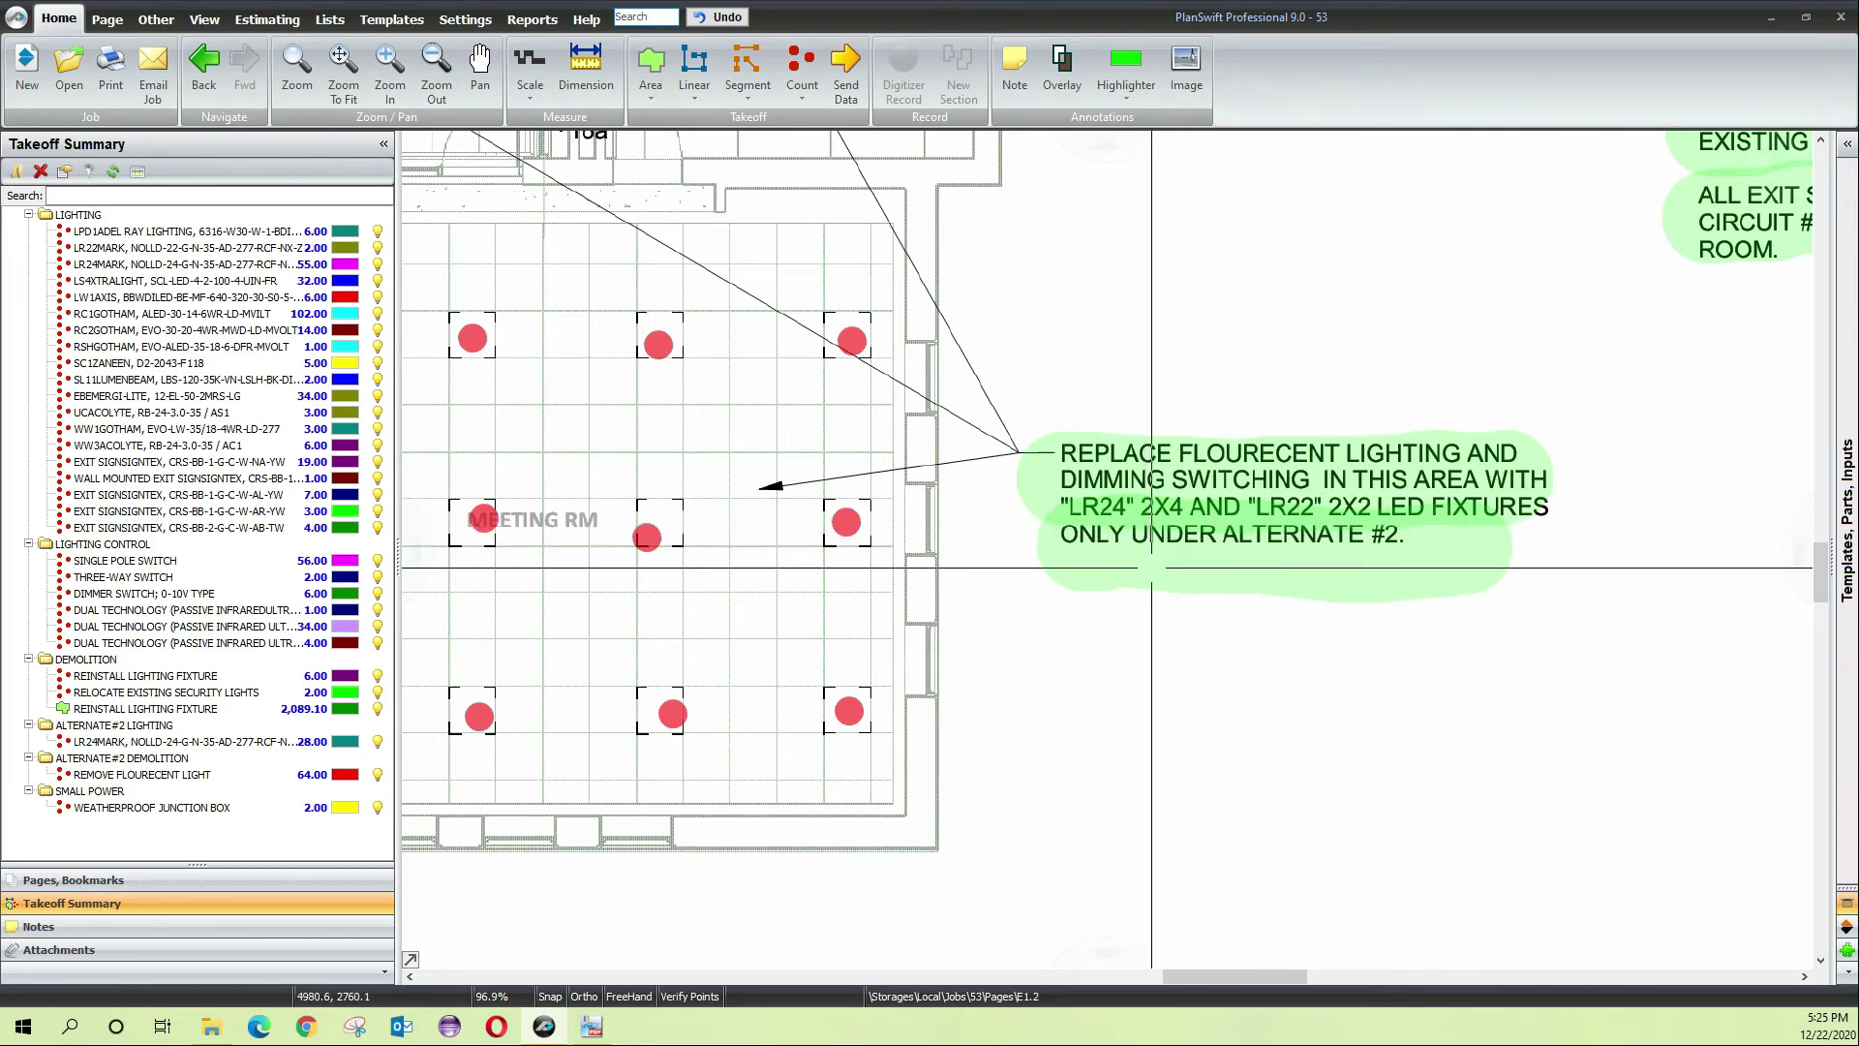
Examine the meeting room's fluorescent removal counts on page E1.2 together with the Alternate #2 replacement note and its arrow
{"action": "left_click_drag", "start_coordinate": [1075, 606], "coordinate": [1287, 747]}
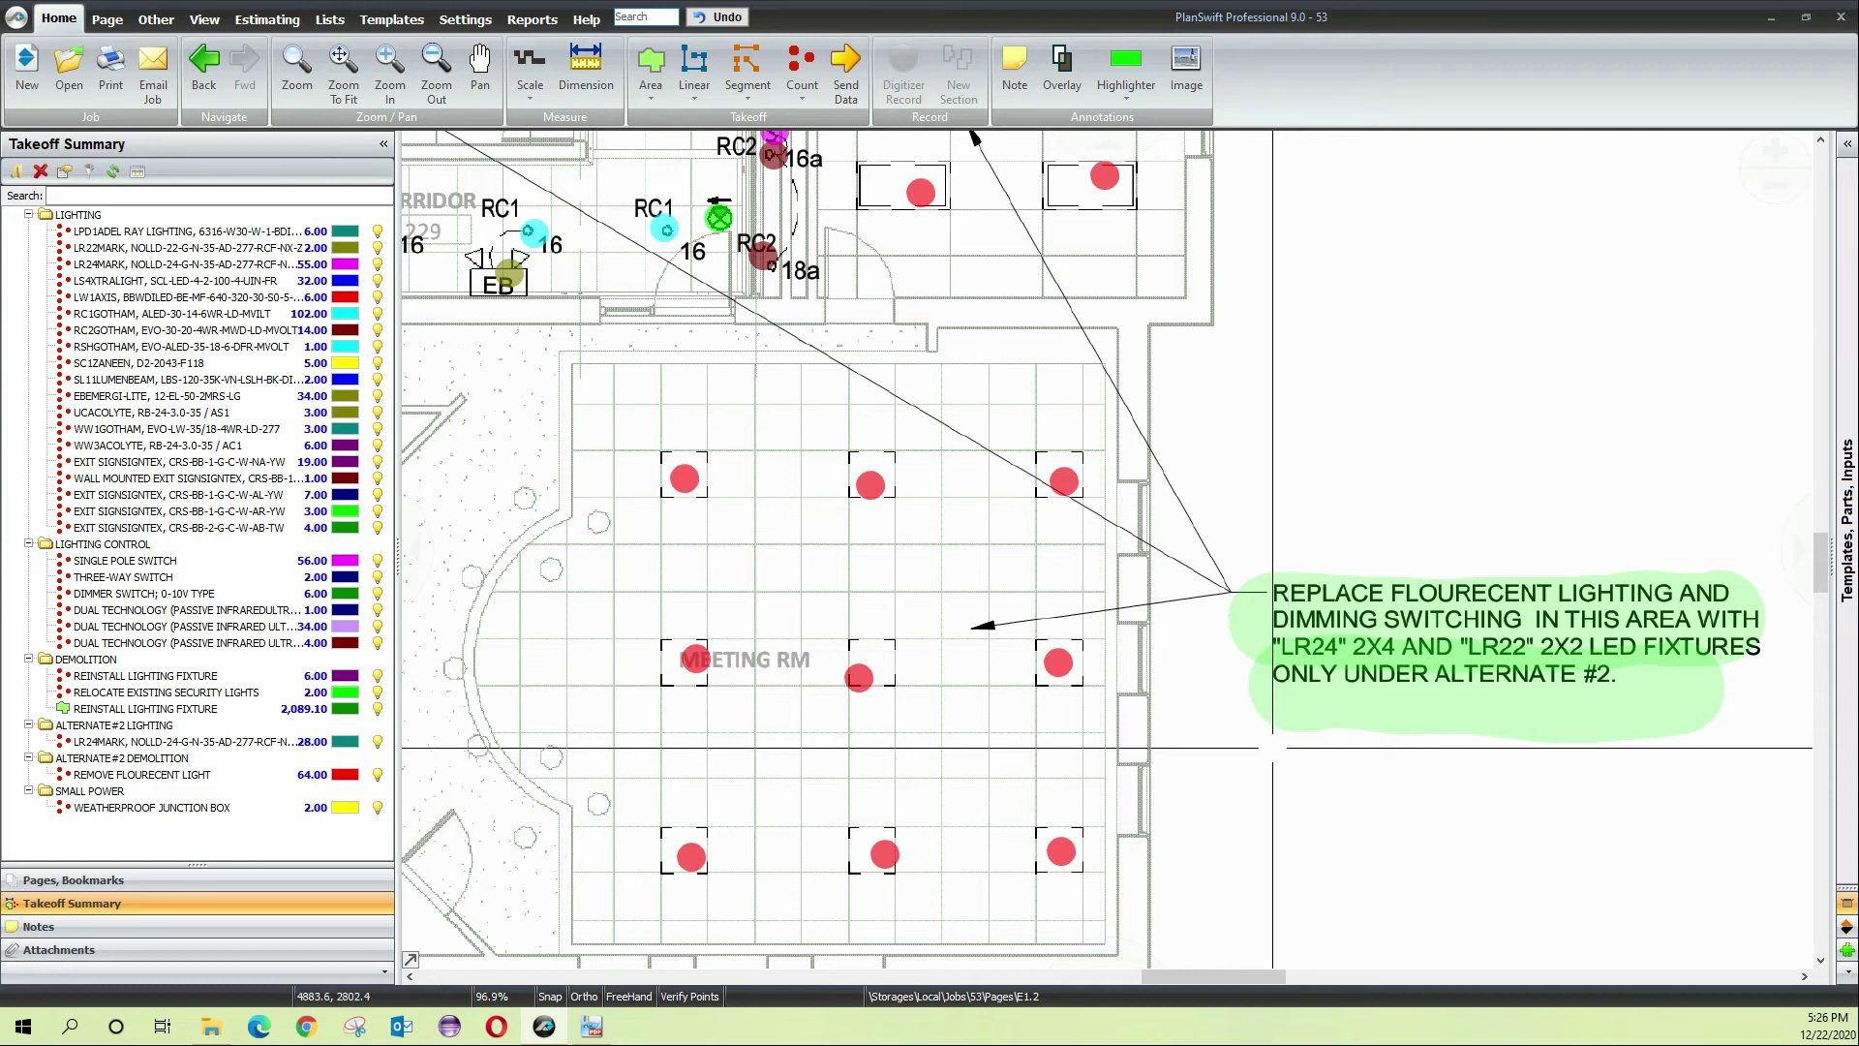
{"action": "scroll", "coordinate": [978, 383], "scroll_direction": "up", "scroll_amount": 3}
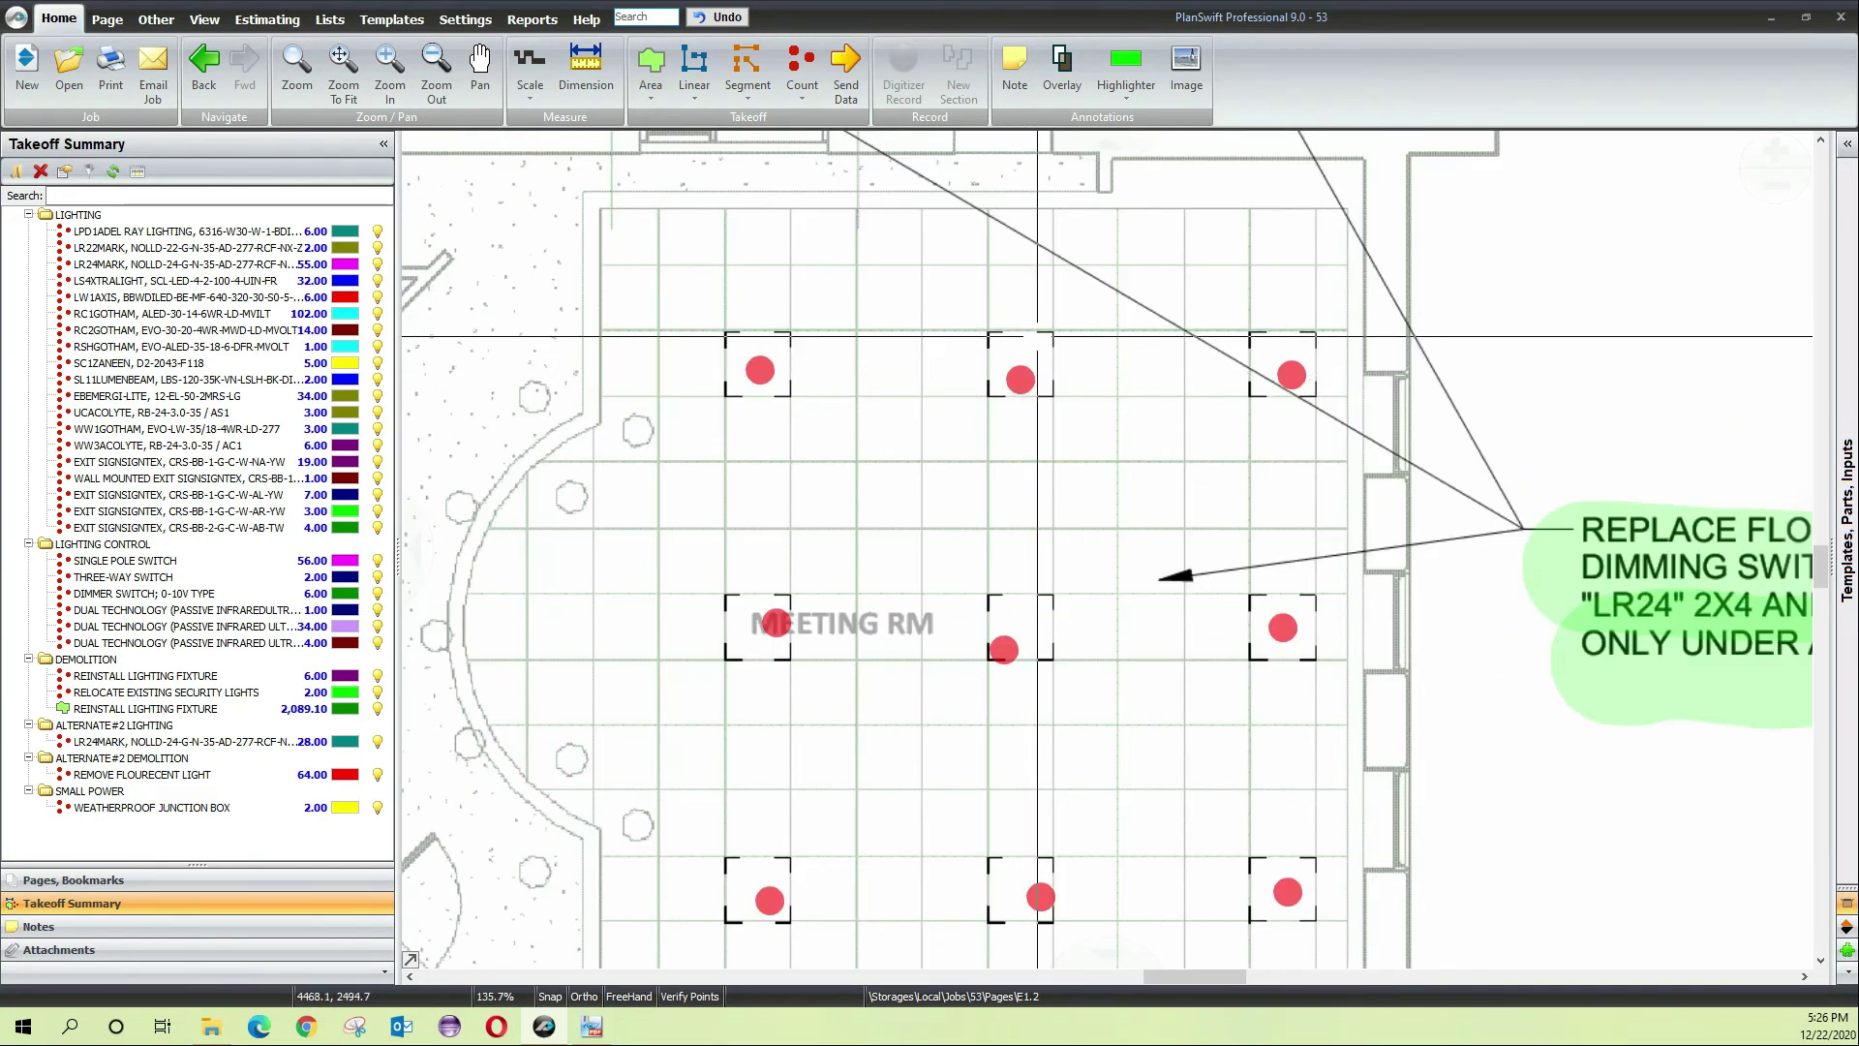
{"action": "scroll", "coordinate": [980, 386], "scroll_direction": "up", "scroll_amount": 5}
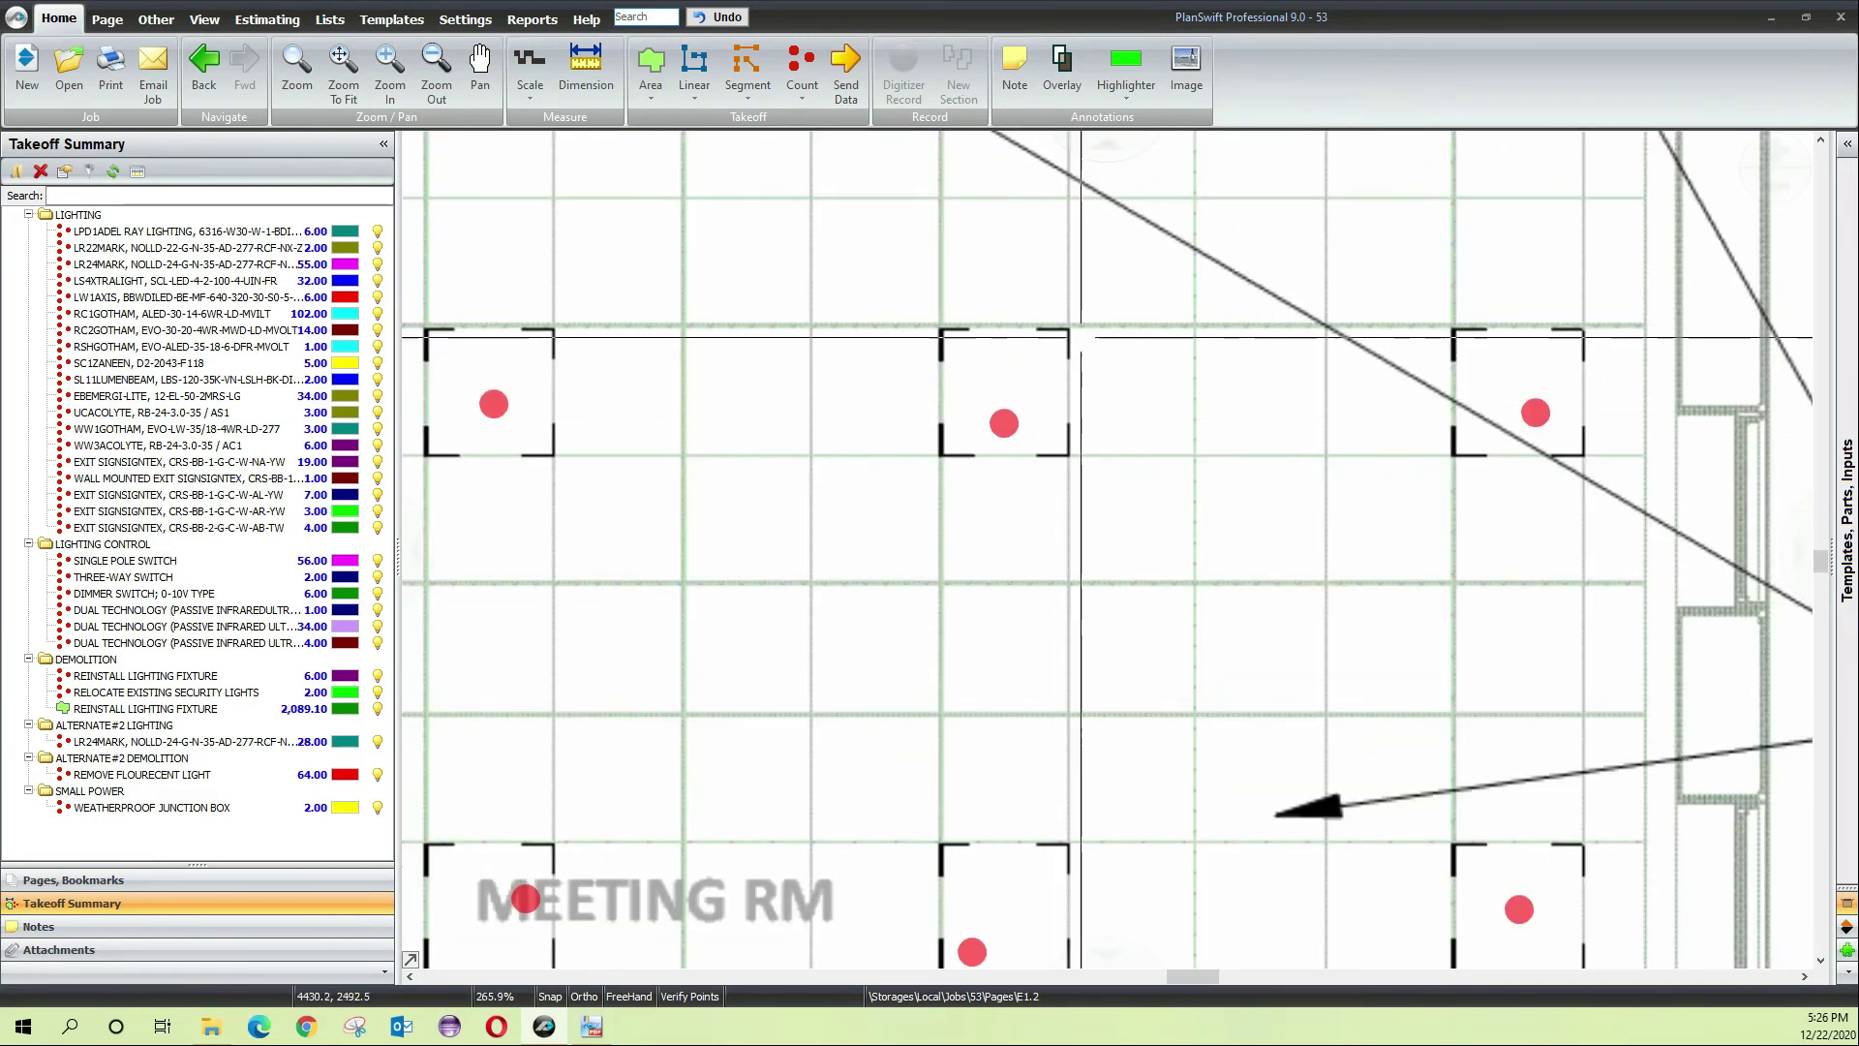
{"action": "scroll", "coordinate": [1045, 495], "scroll_direction": "down", "scroll_amount": 2}
{"action": "scroll", "coordinate": [1045, 497], "scroll_direction": "down", "scroll_amount": 3}
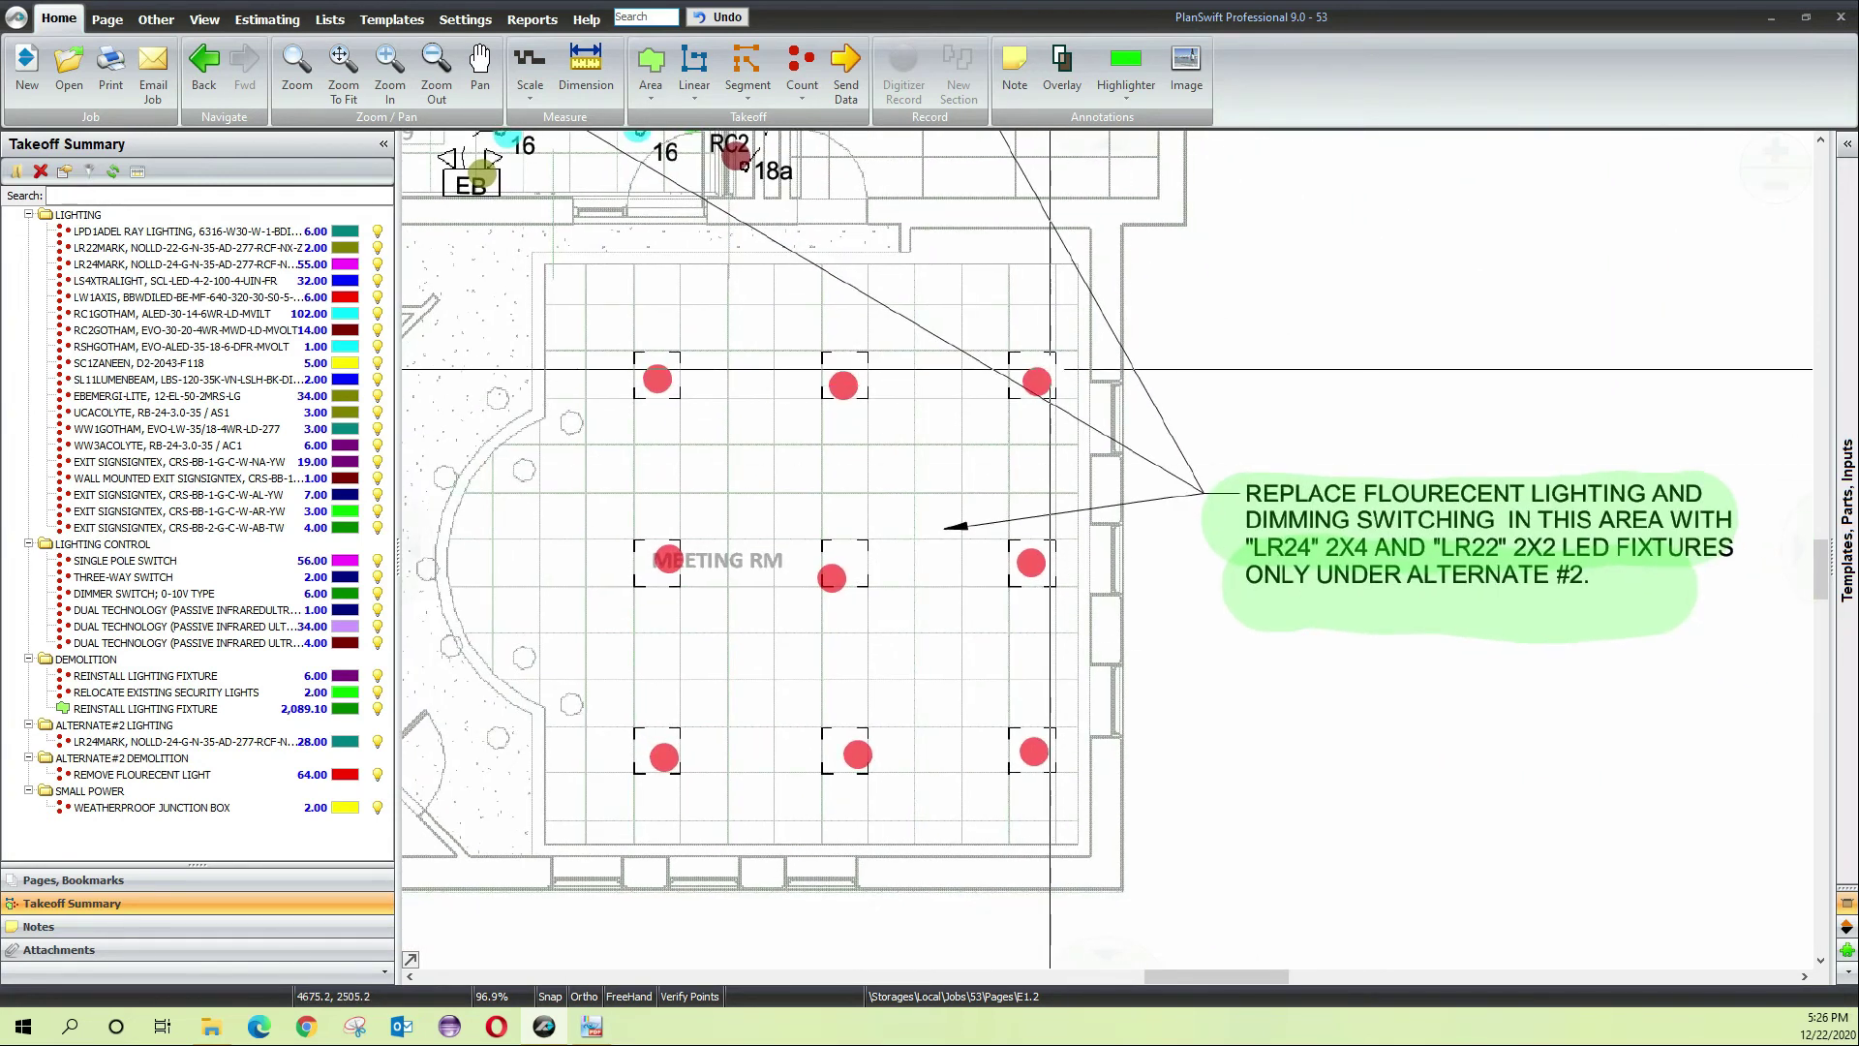
{"action": "left_click_drag", "start_coordinate": [1356, 581], "coordinate": [1188, 620]}
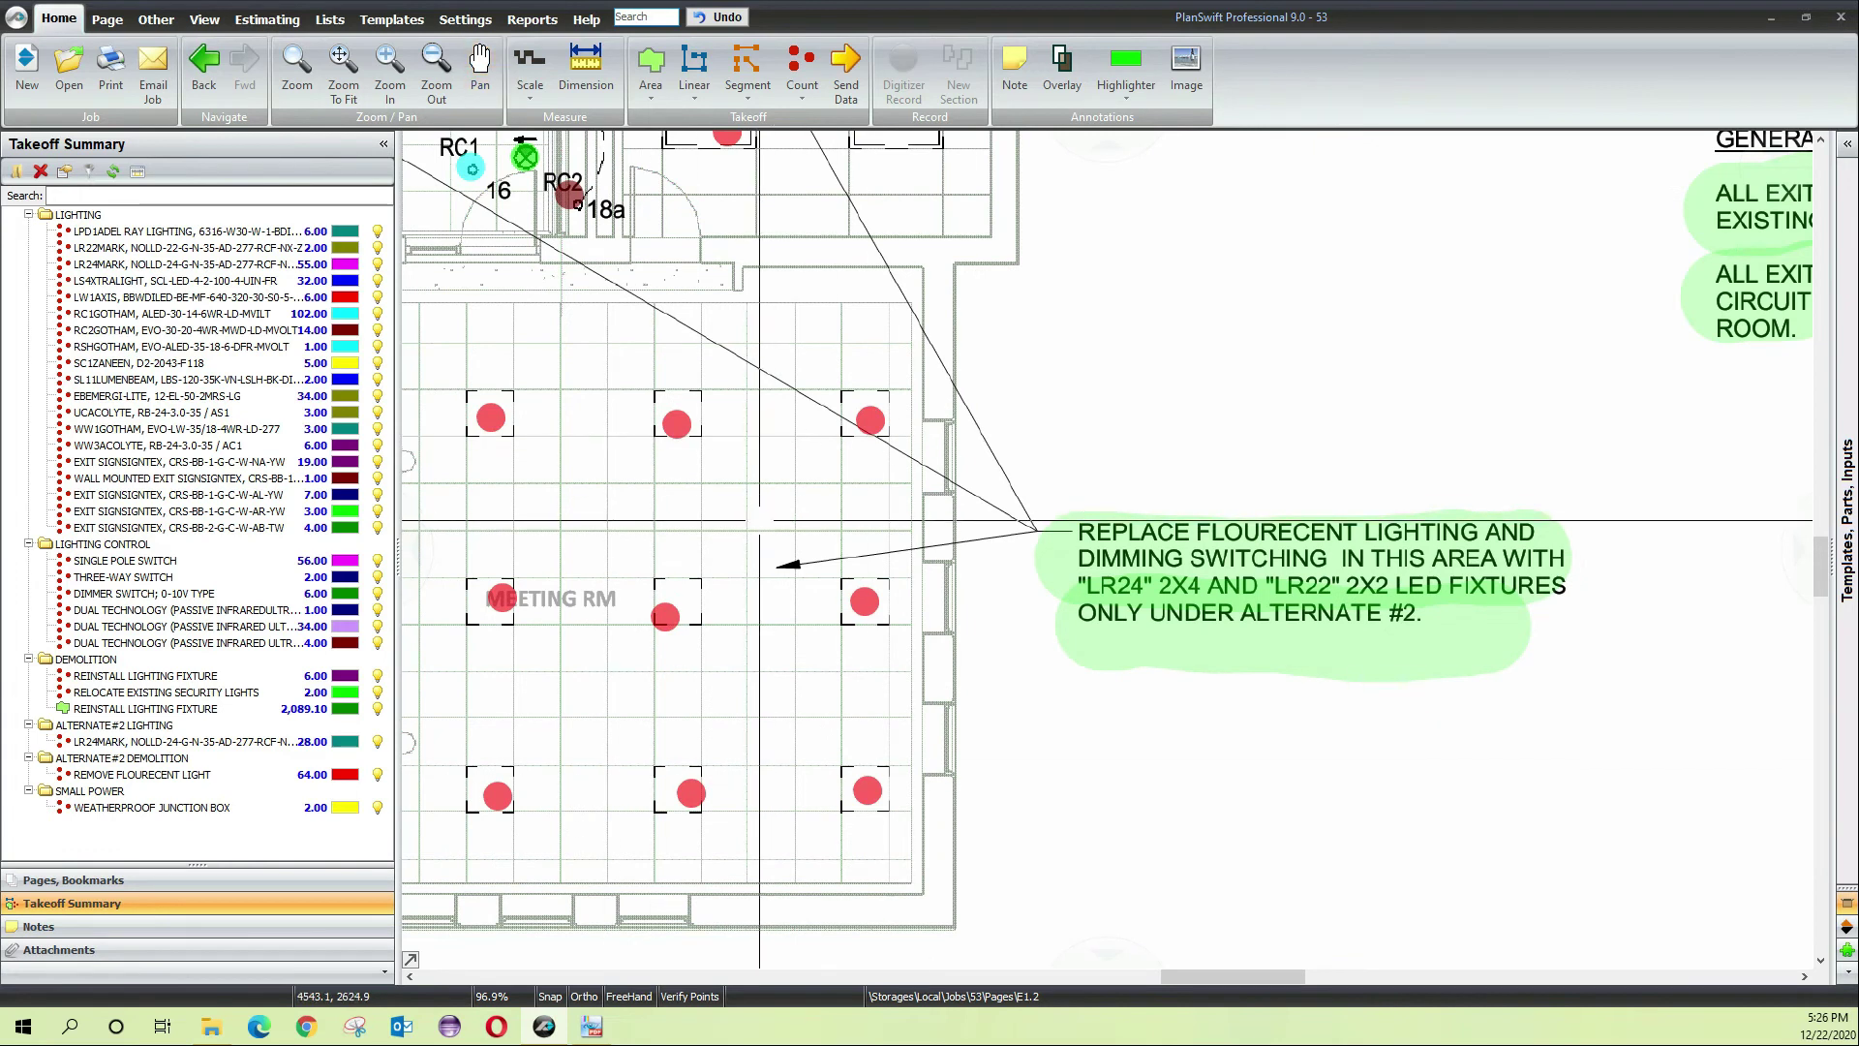
{"action": "left_click_drag", "start_coordinate": [523, 614], "coordinate": [721, 598]}
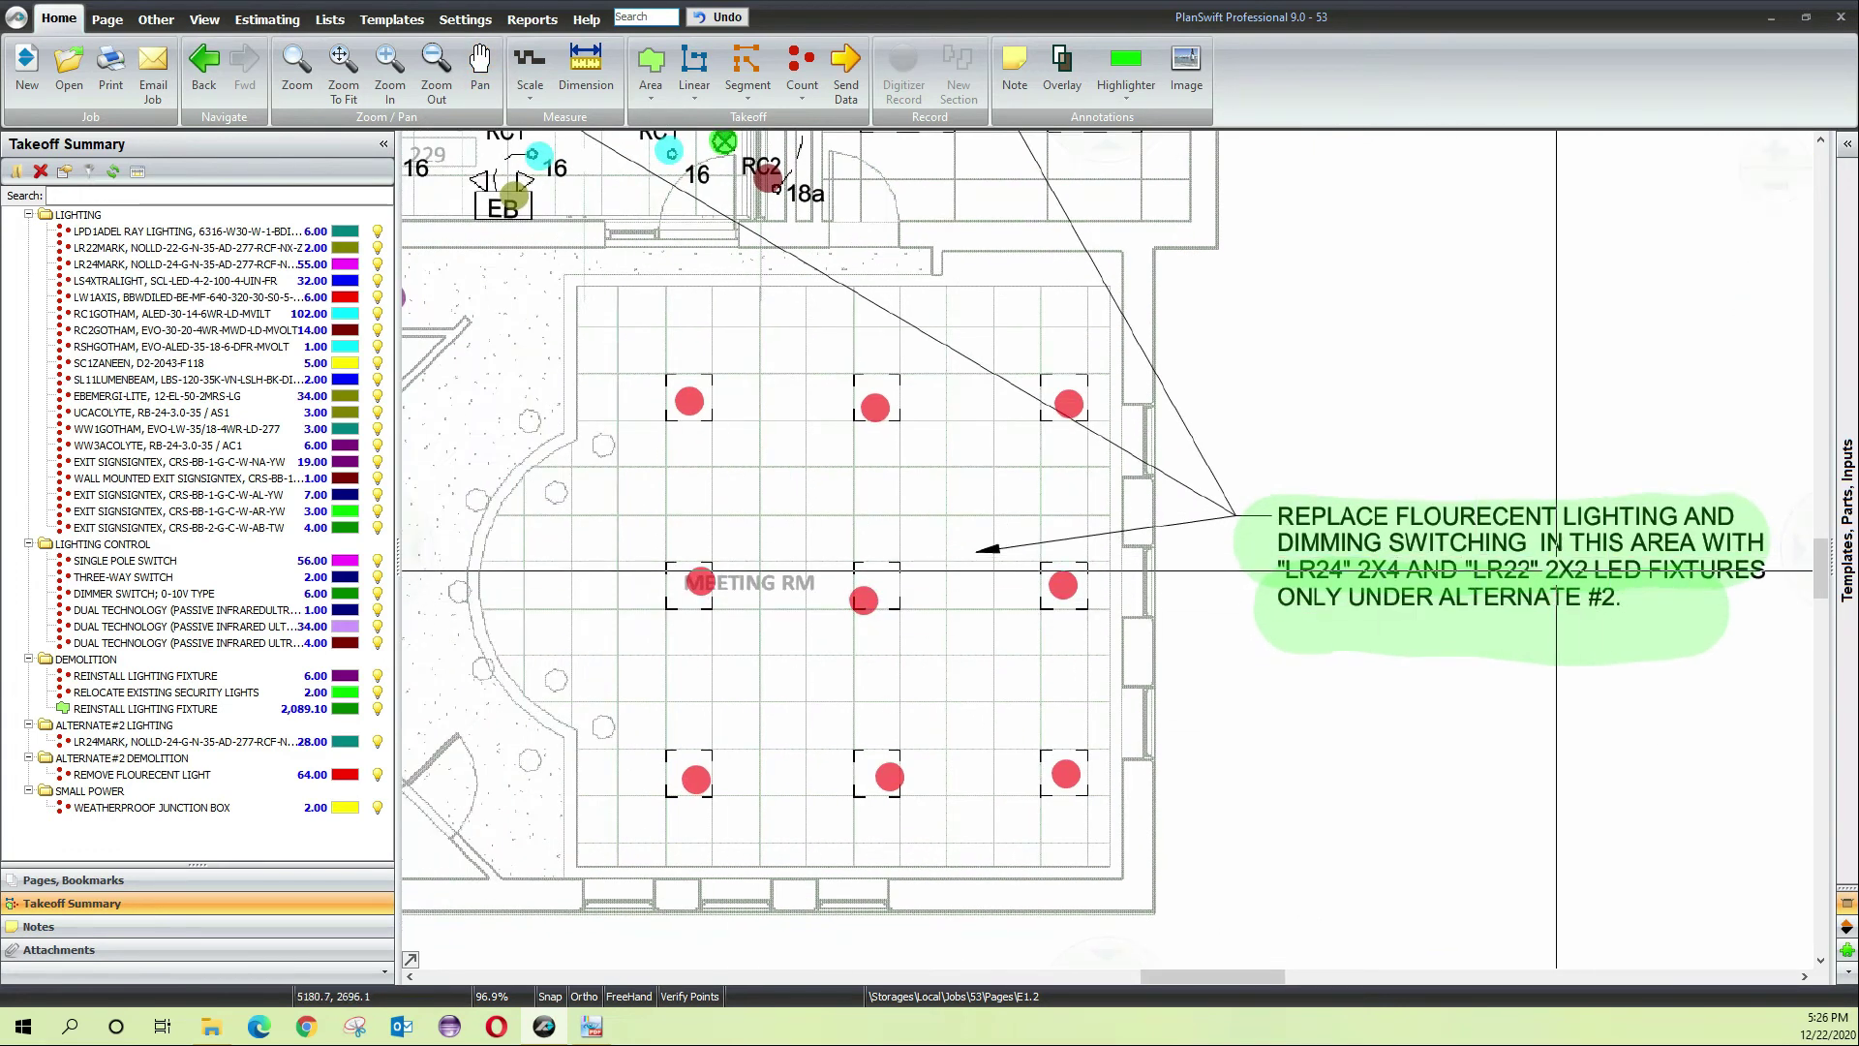
Examine the fixture counts in the Copy, Jan, Men and Women rooms and the note arrows that point to them
{"action": "left_click_drag", "start_coordinate": [758, 184], "coordinate": [1220, 712]}
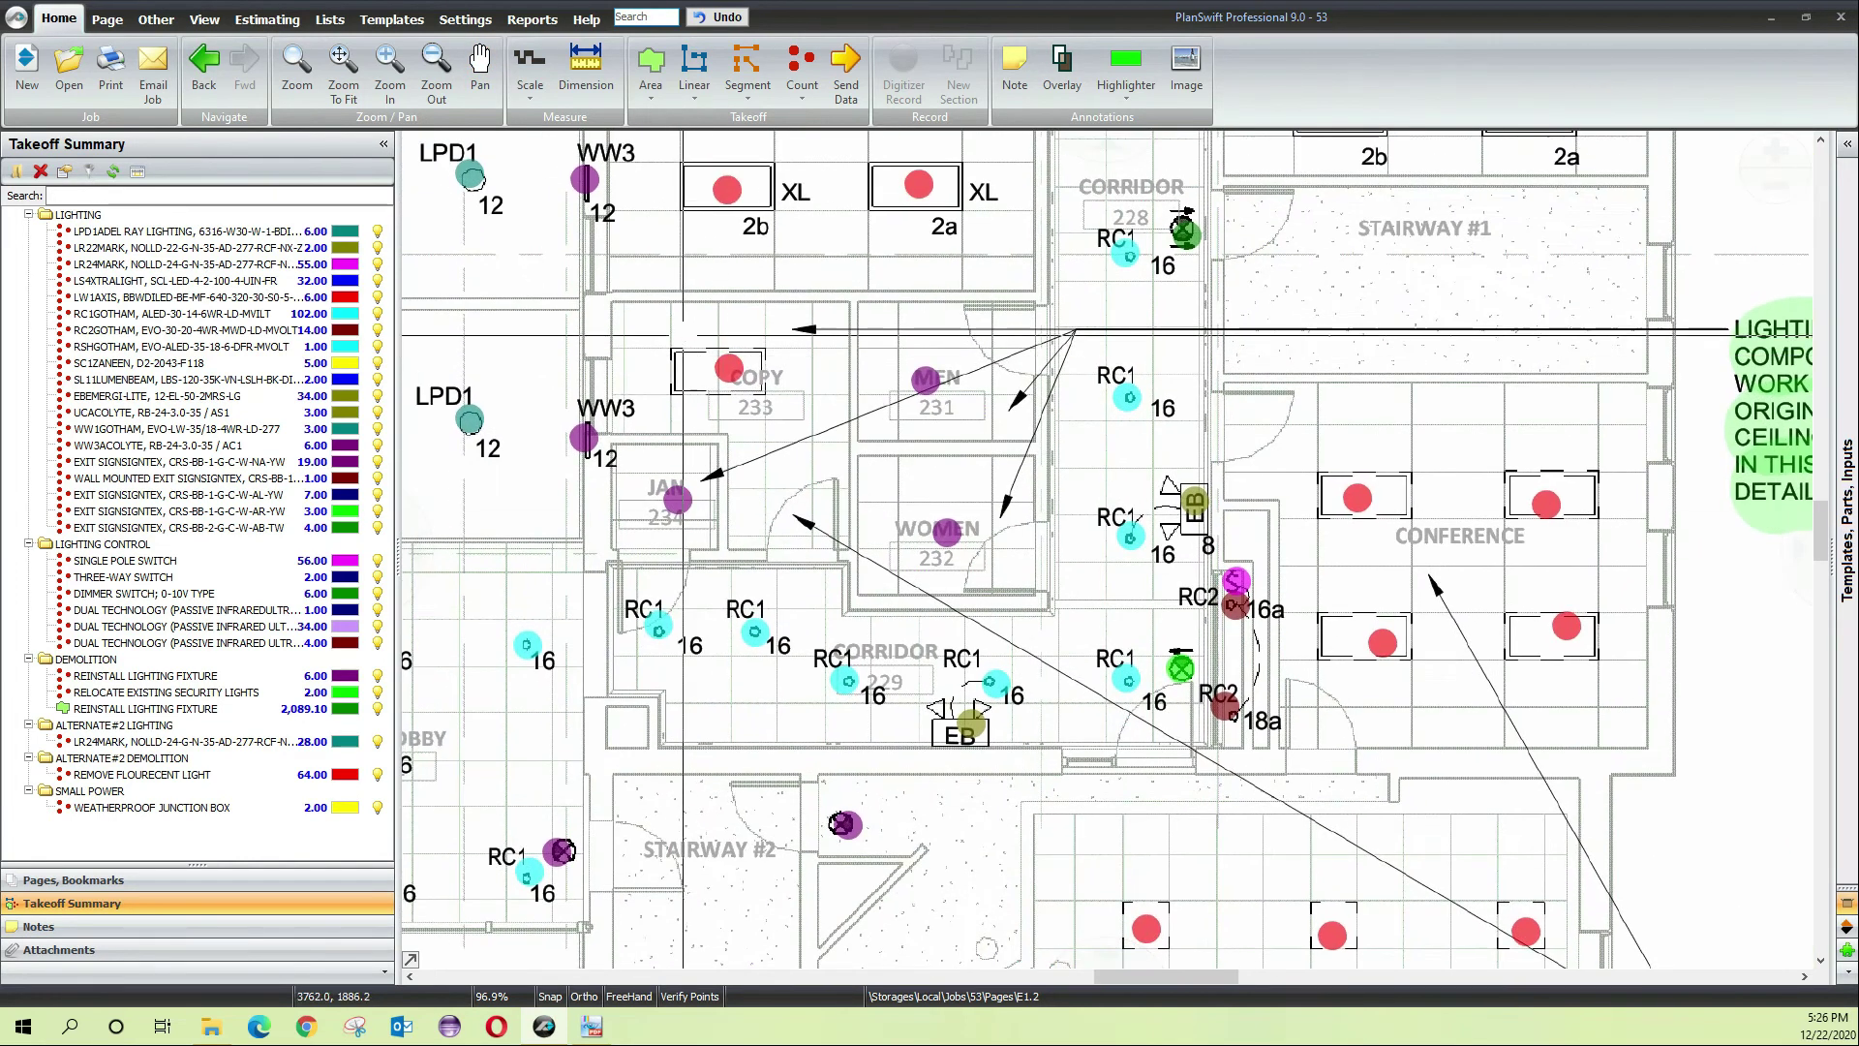
{"action": "scroll", "coordinate": [688, 335], "scroll_direction": "up", "scroll_amount": 3}
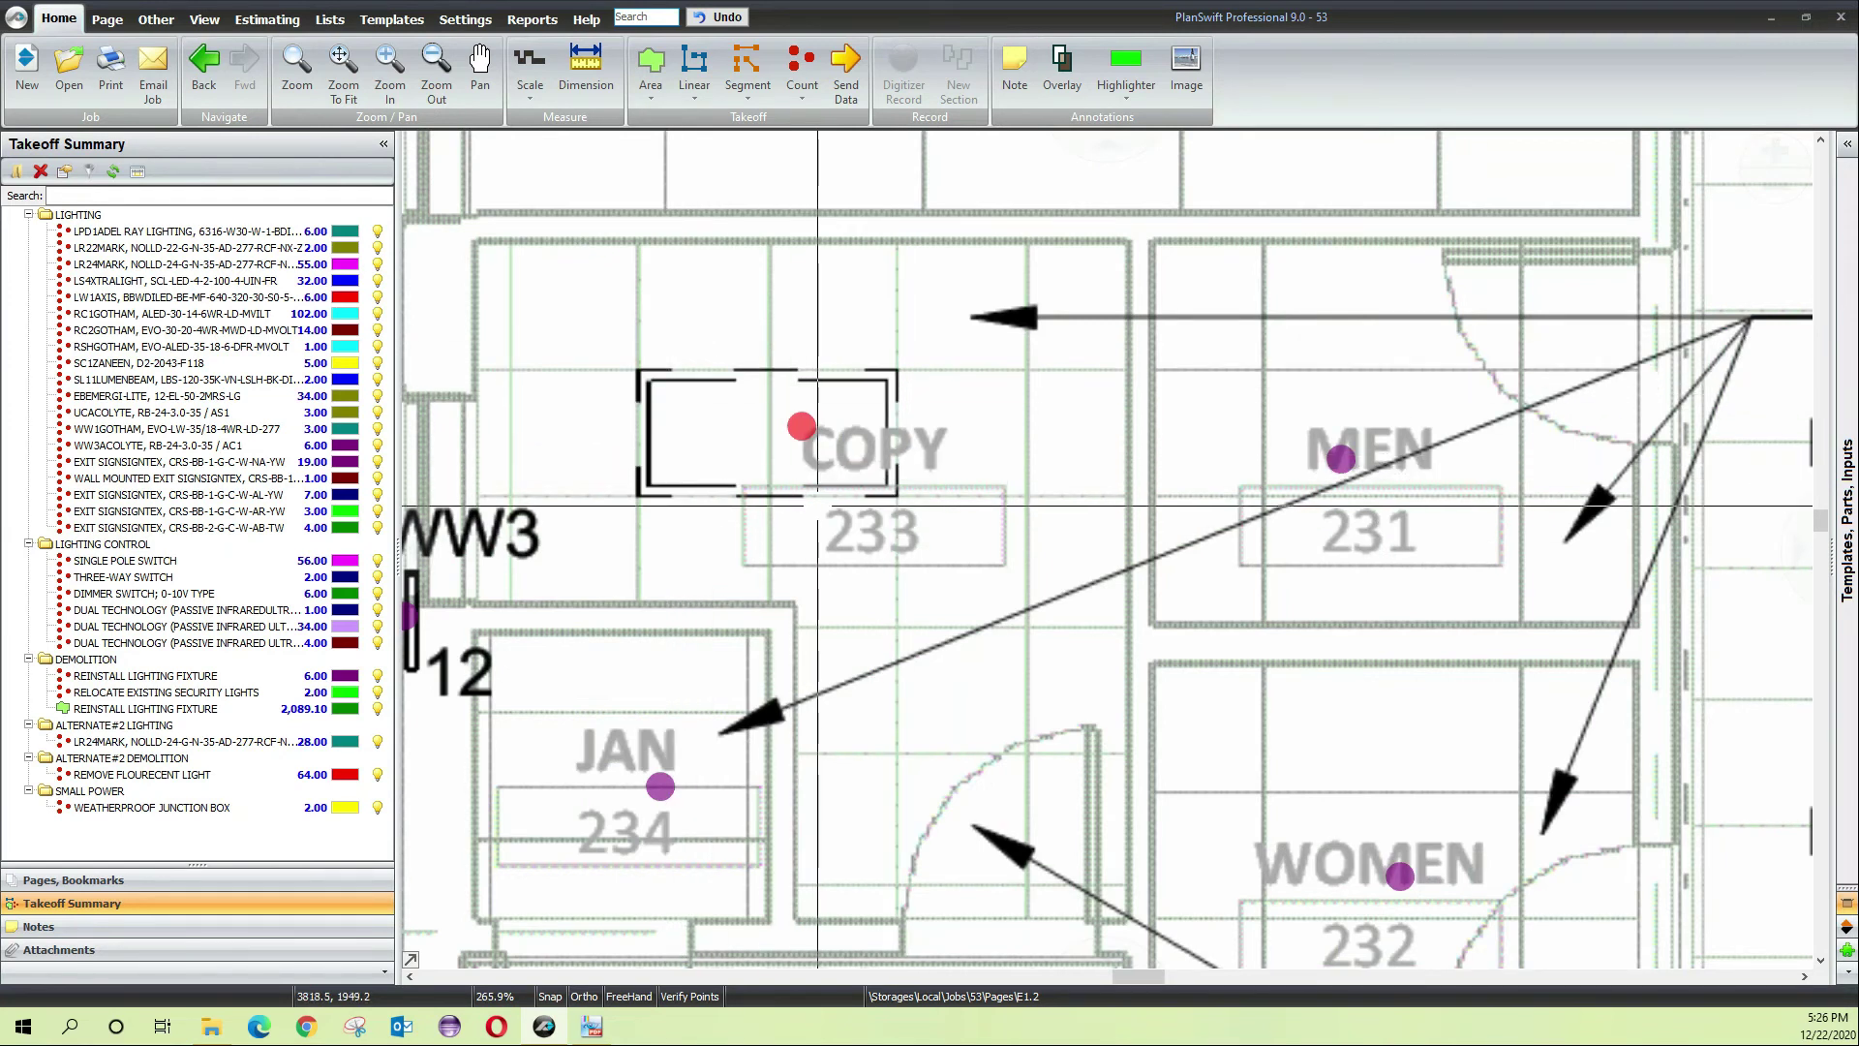
{"action": "scroll", "coordinate": [819, 509], "scroll_direction": "down", "scroll_amount": 1}
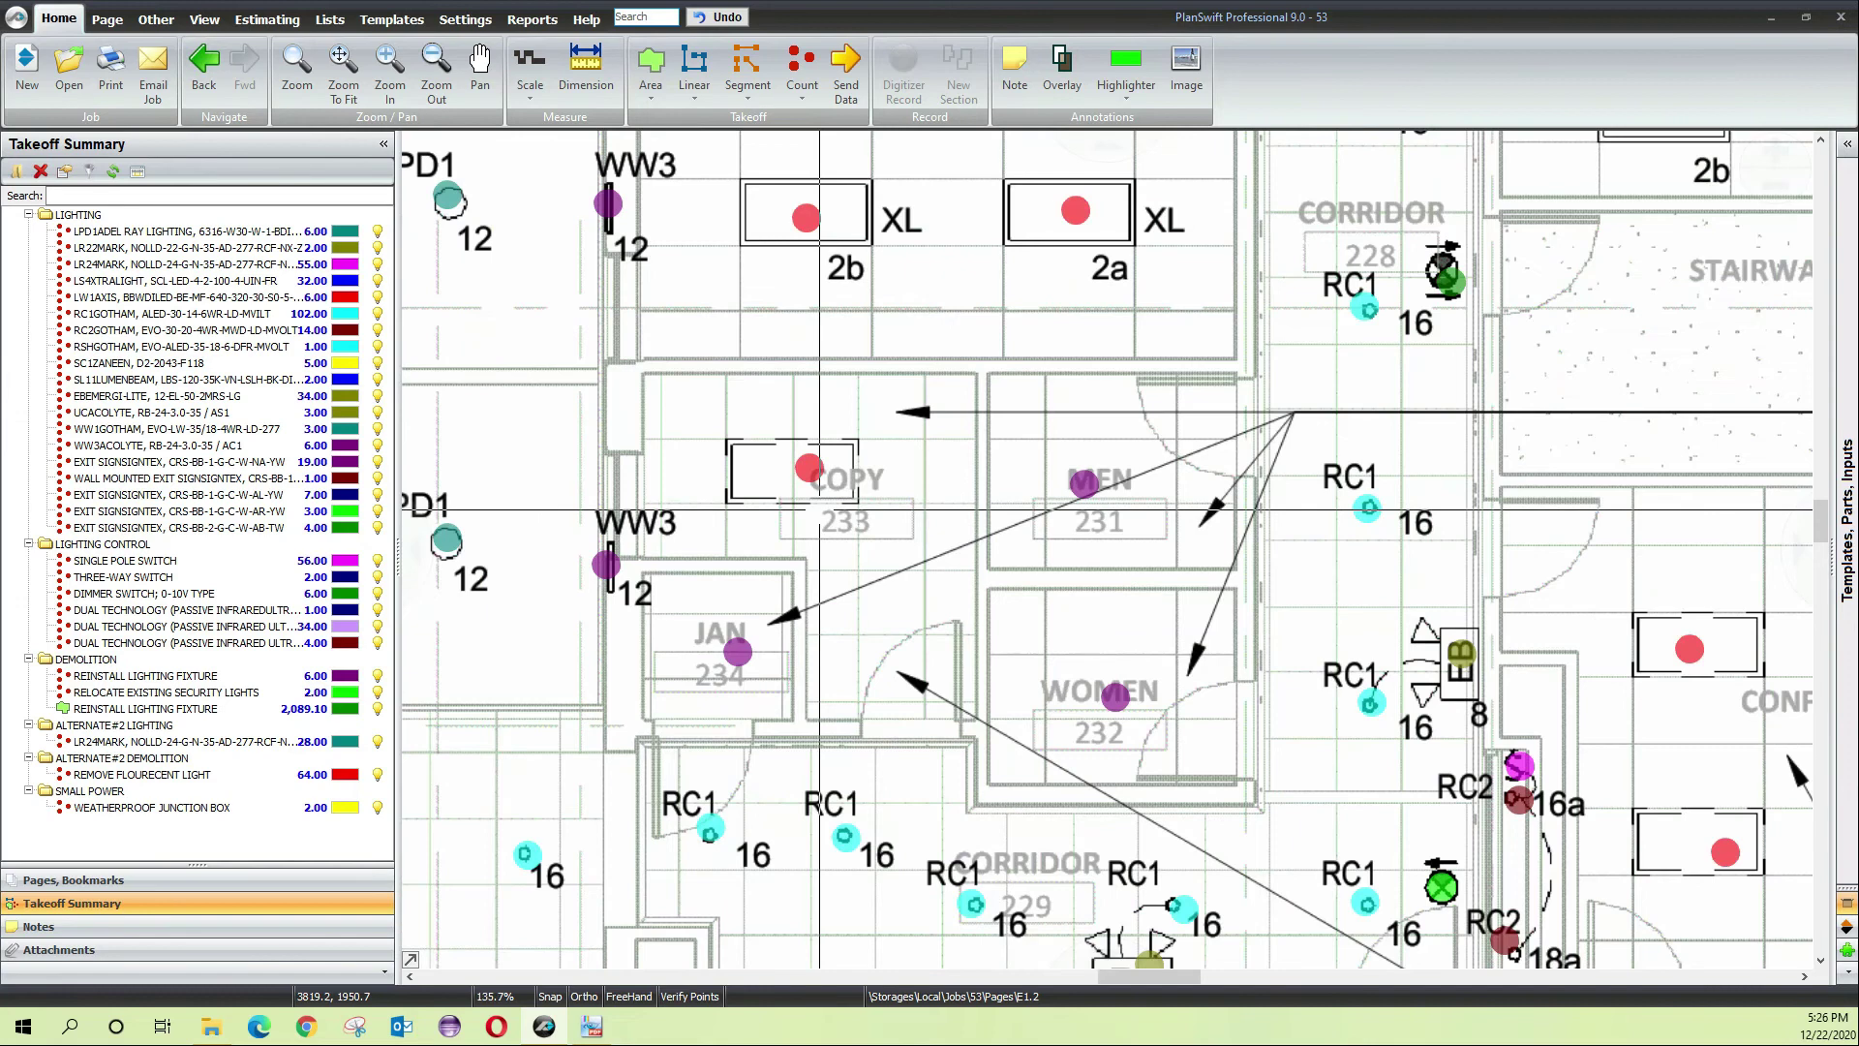
{"action": "scroll", "coordinate": [875, 527], "scroll_direction": "down", "scroll_amount": 1}
{"action": "left_click_drag", "start_coordinate": [1069, 676], "coordinate": [978, 618]}
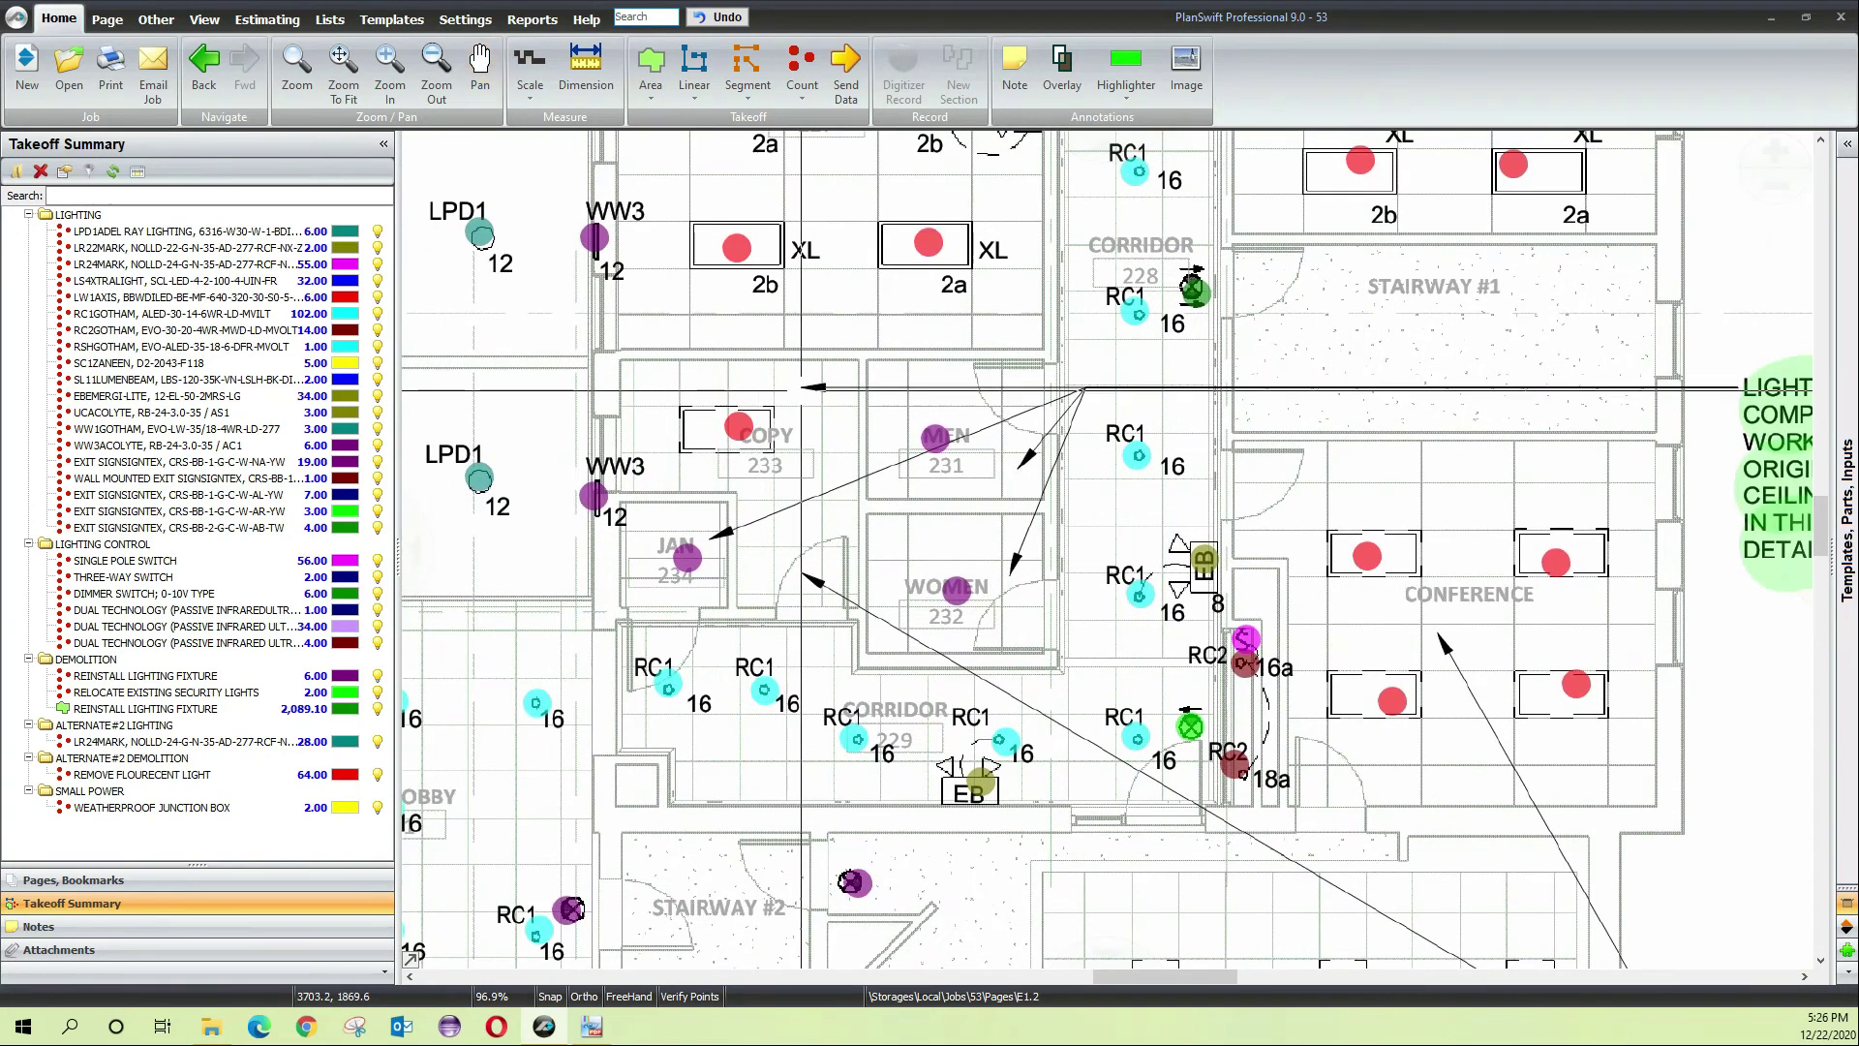
{"action": "left_click_drag", "start_coordinate": [1598, 786], "coordinate": [833, 279]}
{"action": "left_click_drag", "start_coordinate": [611, 557], "coordinate": [920, 442]}
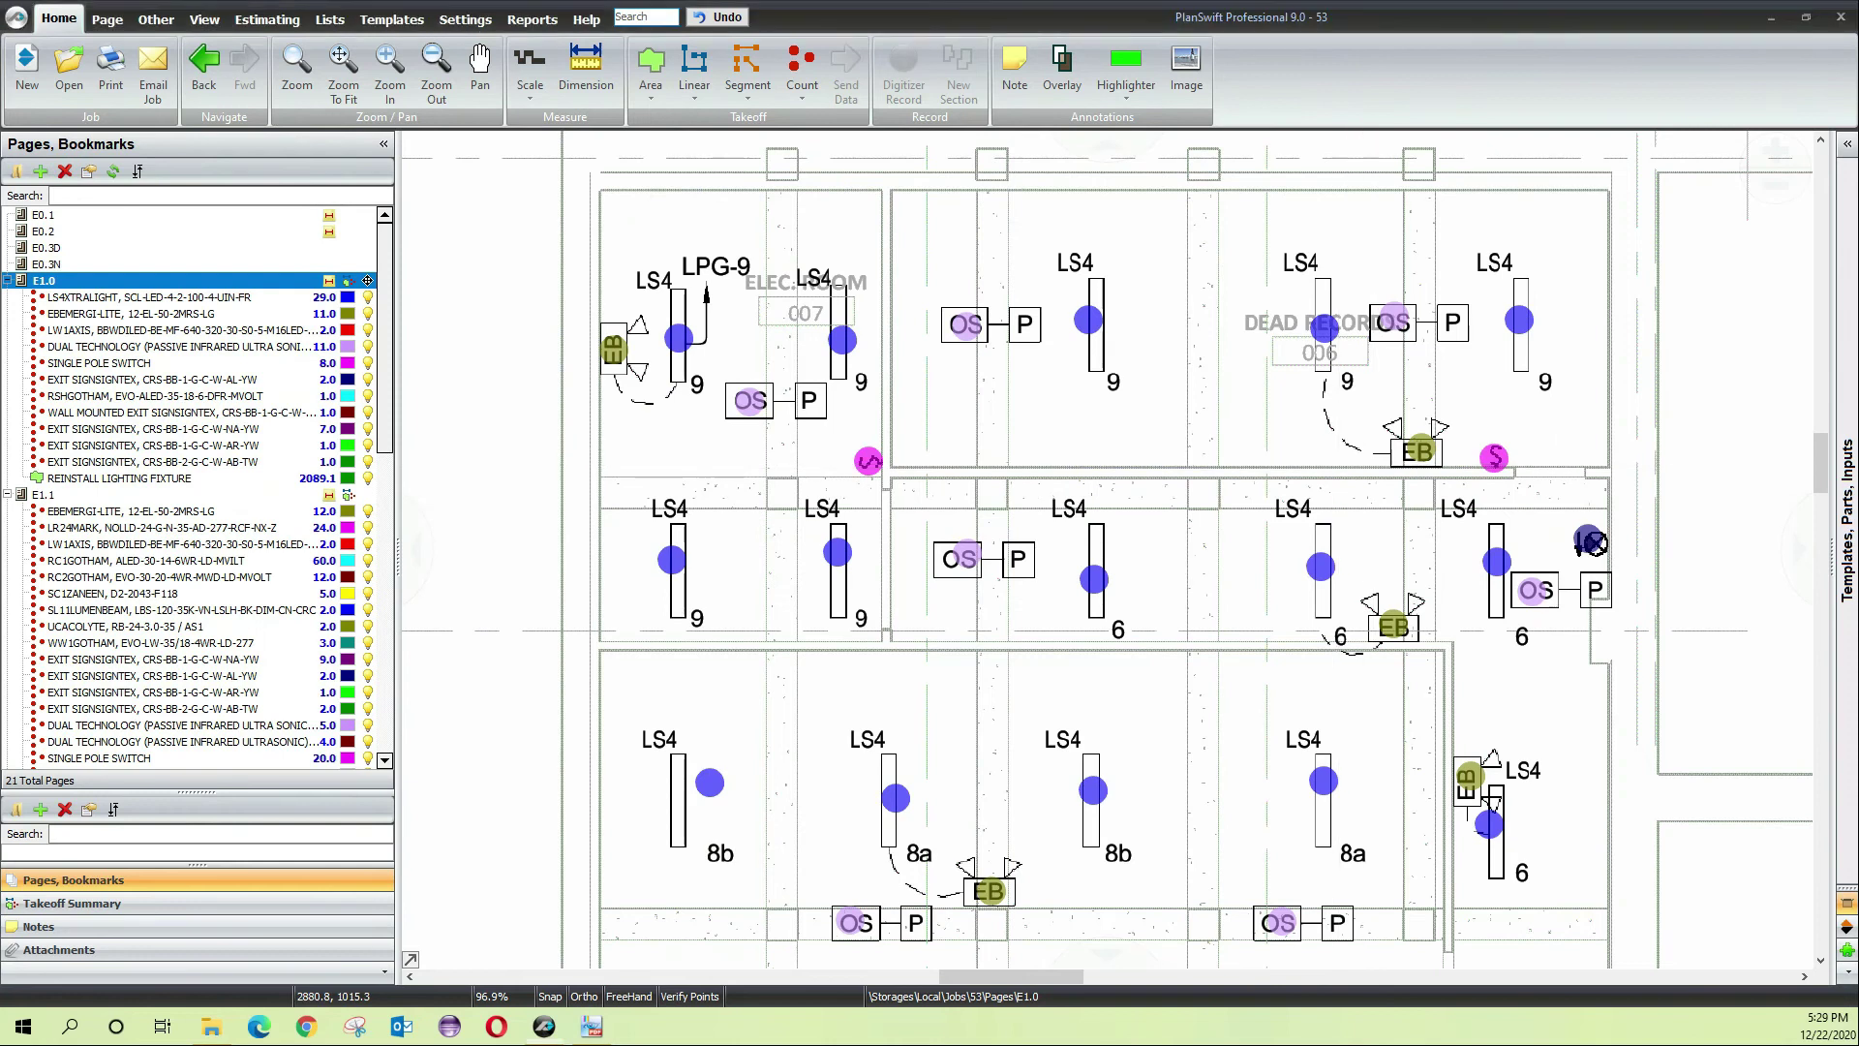
Examine the lighting, switch and sensor counts on page E1.0, from the Elec. Room and Boiler Room to the reinstall lighting fixture area
{"action": "mouse_move", "coordinate": [1585, 539]}
{"action": "left_mouse_down"}
{"action": "mouse_move", "coordinate": [1390, 535]}
{"action": "mouse_move", "coordinate": [1506, 503]}
{"action": "mouse_move", "coordinate": [1481, 388]}
{"action": "left_mouse_up"}
{"action": "left_click_drag", "start_coordinate": [1094, 711], "coordinate": [1116, 495]}
{"action": "left_click_drag", "start_coordinate": [1112, 796], "coordinate": [1071, 486]}
{"action": "left_click_drag", "start_coordinate": [1361, 847], "coordinate": [1381, 618]}
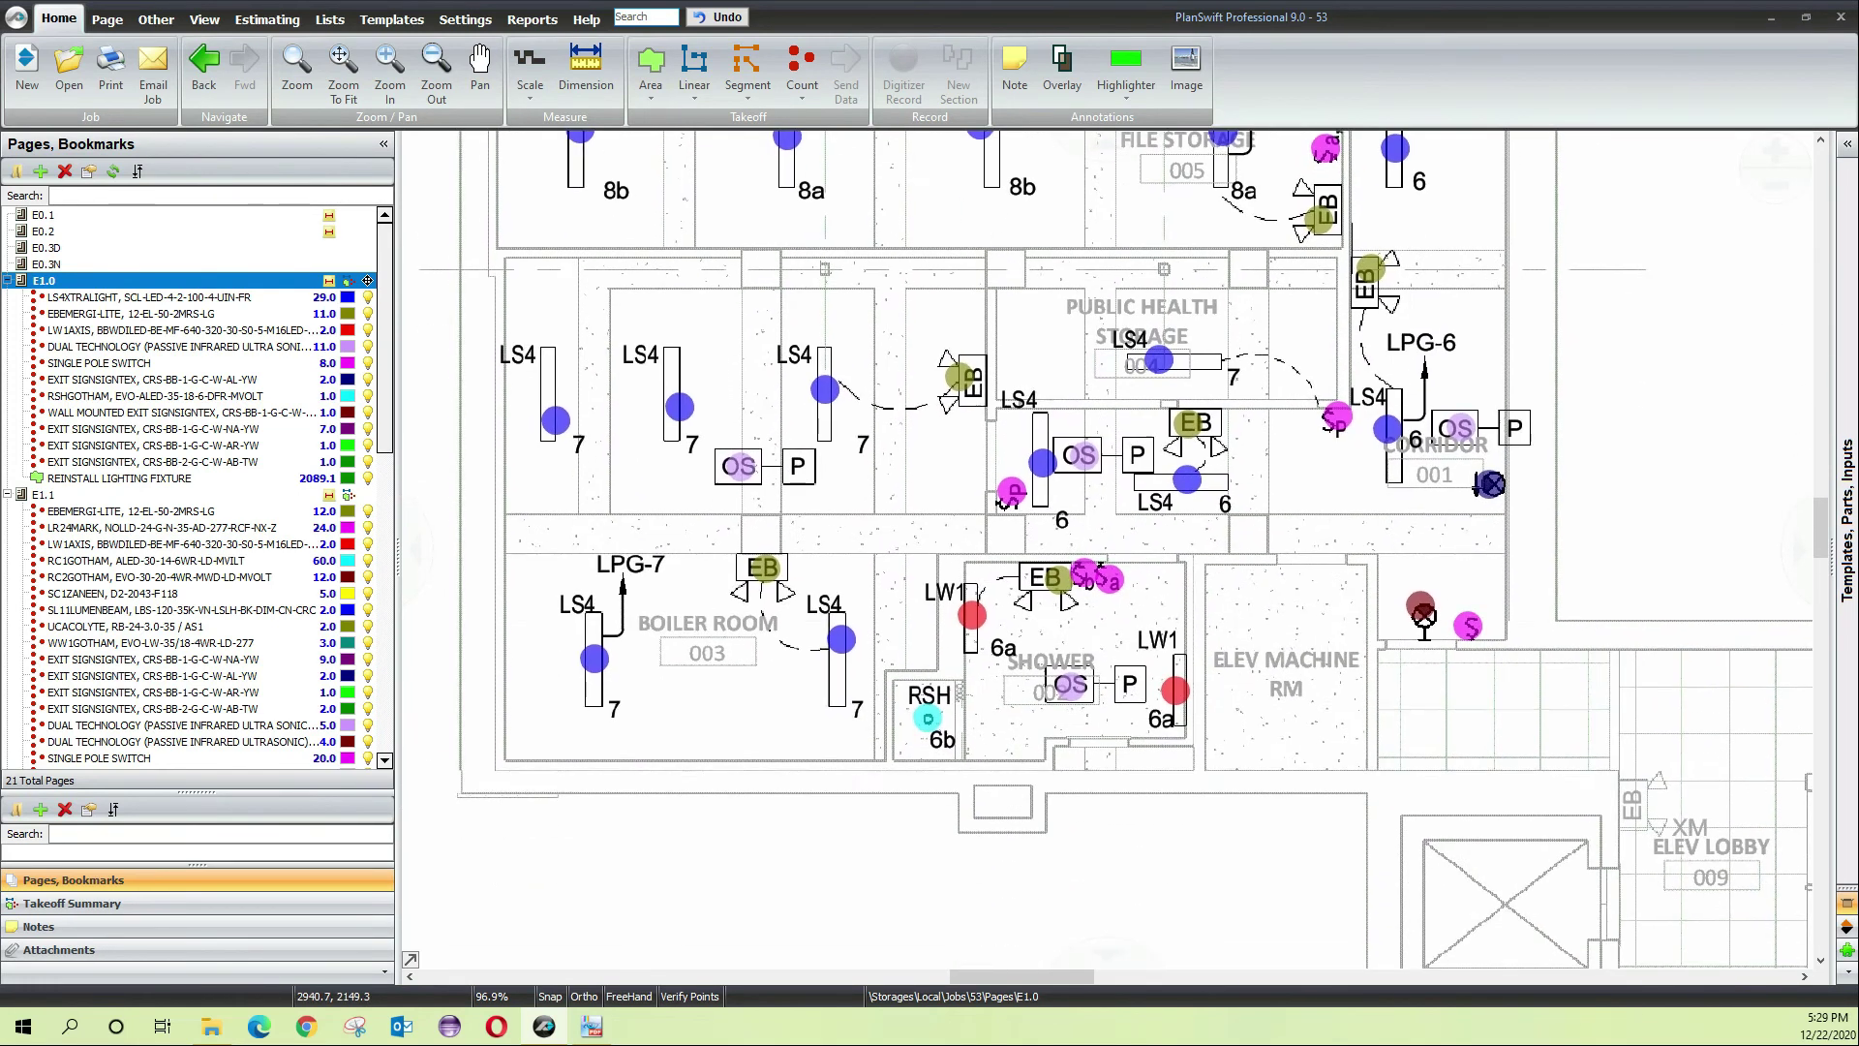
{"action": "scroll", "coordinate": [1063, 641], "scroll_direction": "down", "scroll_amount": 3}
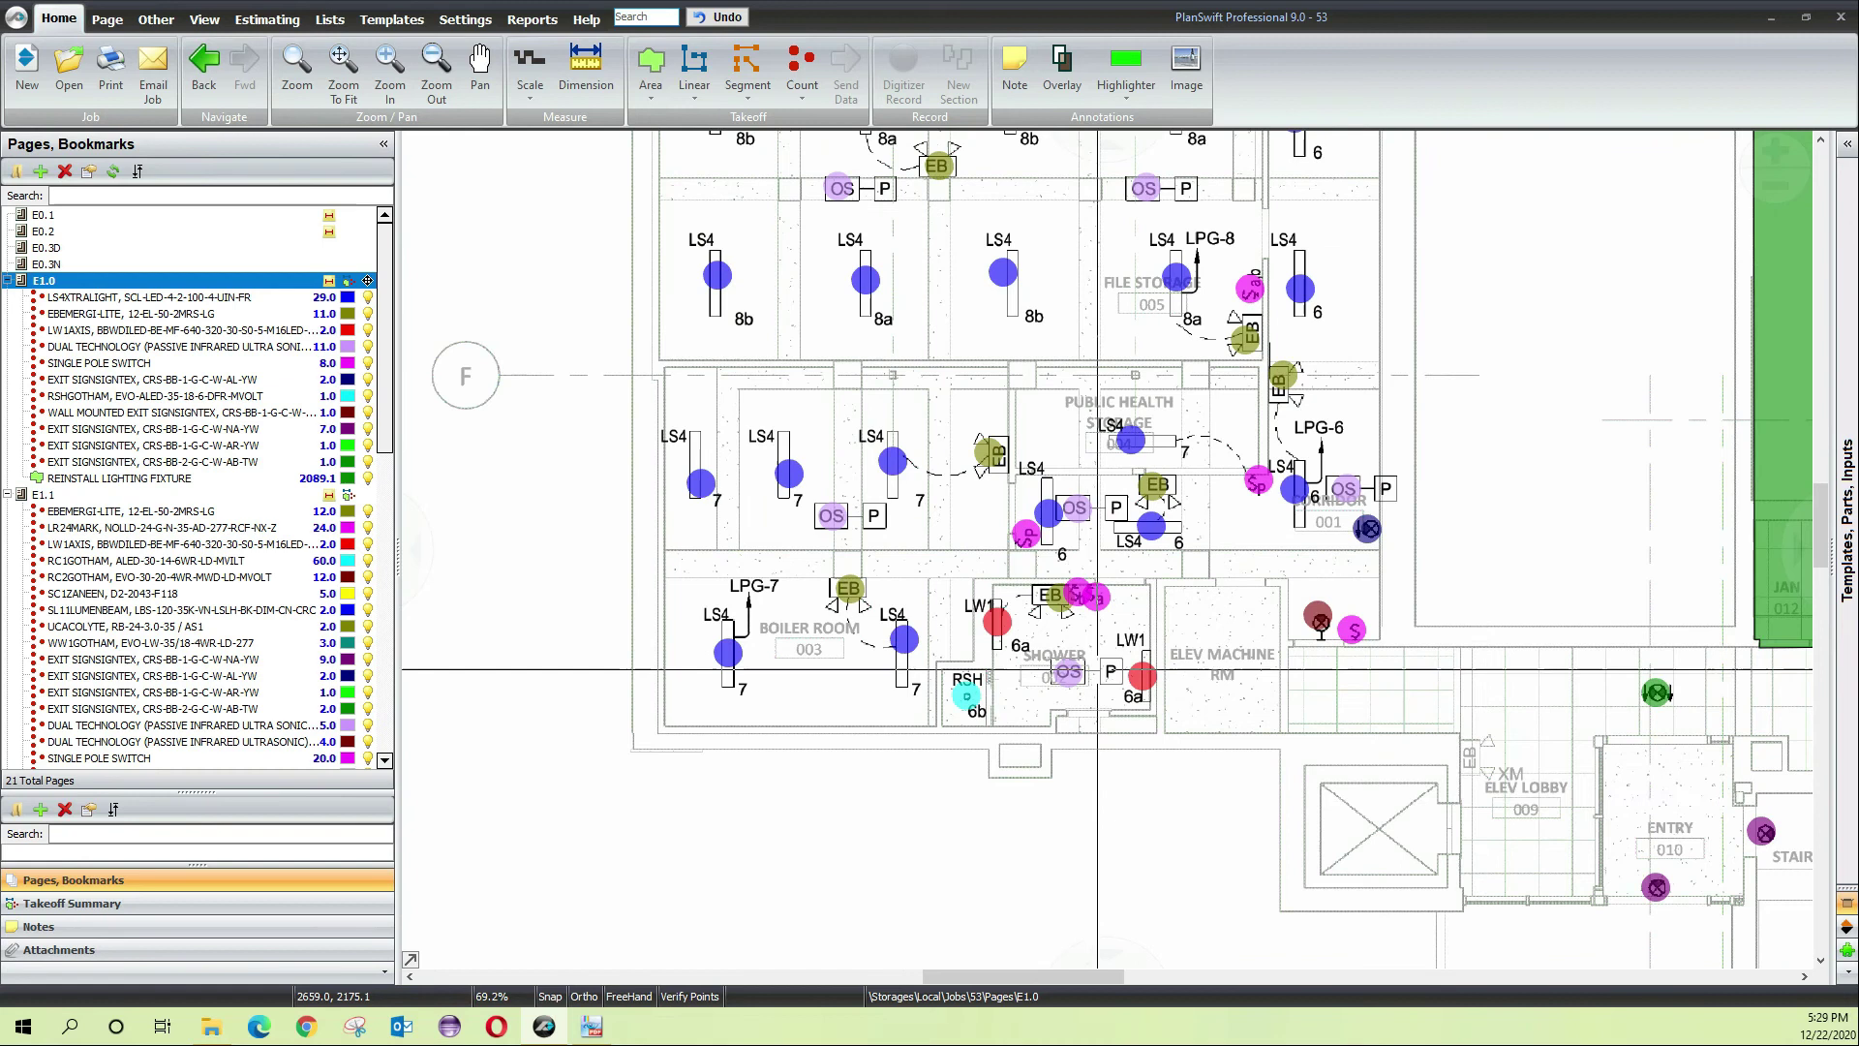
{"action": "scroll", "coordinate": [1063, 641], "scroll_direction": "right", "scroll_amount": 5}
{"action": "scroll", "coordinate": [1106, 550], "scroll_direction": "up", "scroll_amount": 10}
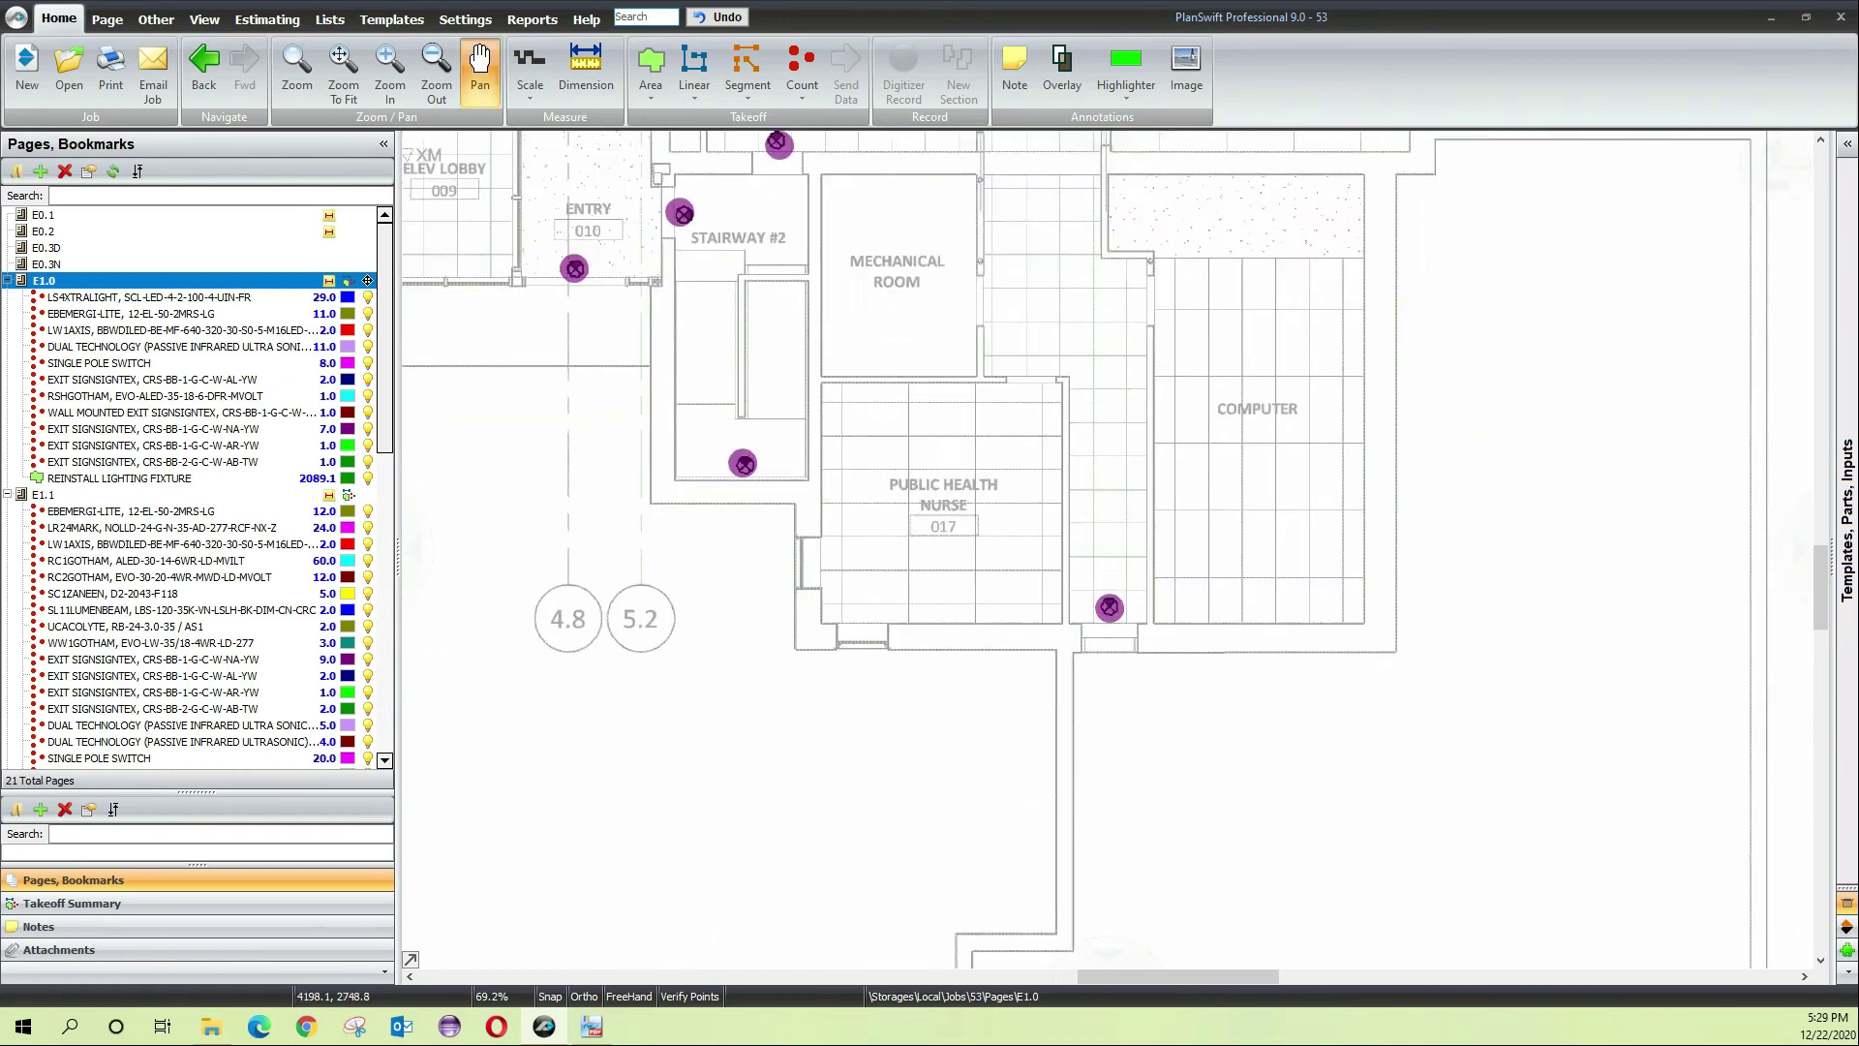
{"action": "scroll", "coordinate": [1107, 550], "scroll_direction": "up", "scroll_amount": 5}
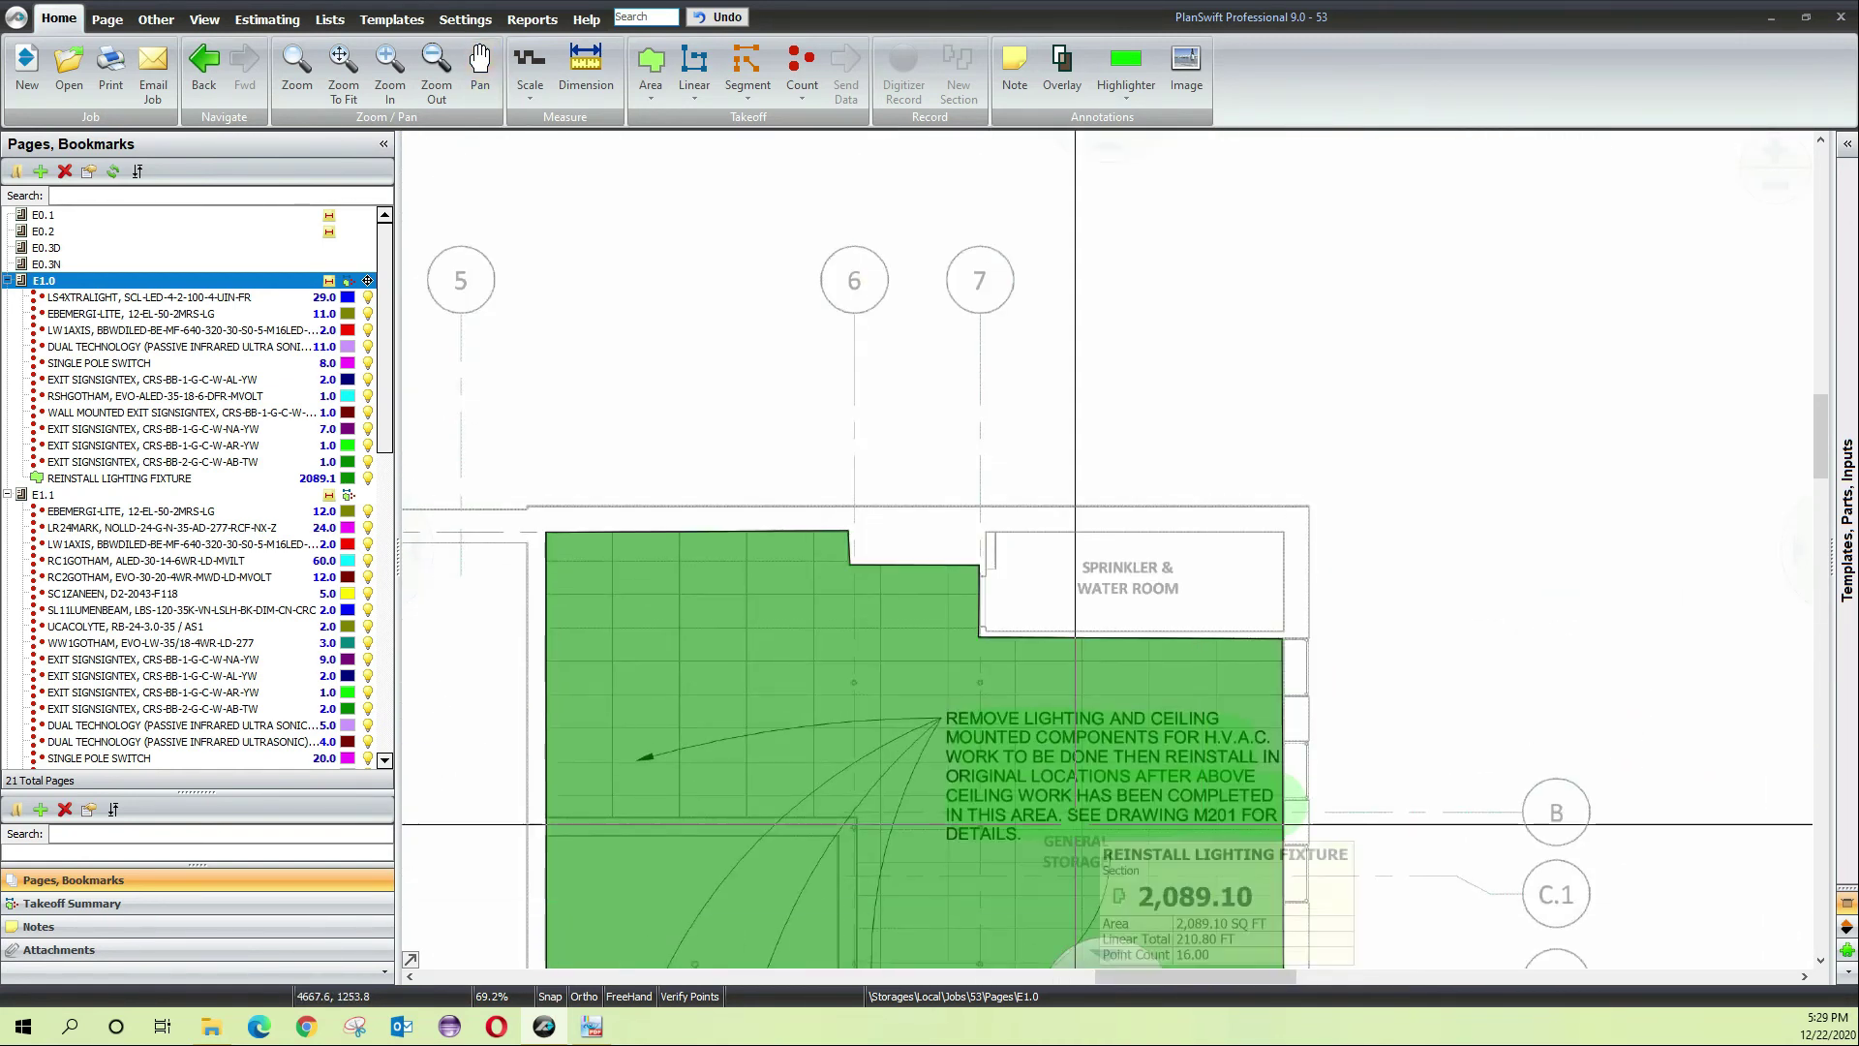
Open page E1.1 and examine the fixture counts in Community Development, the corridor, Work Space and the adjoining toilet
{"action": "key", "text": "Down"}
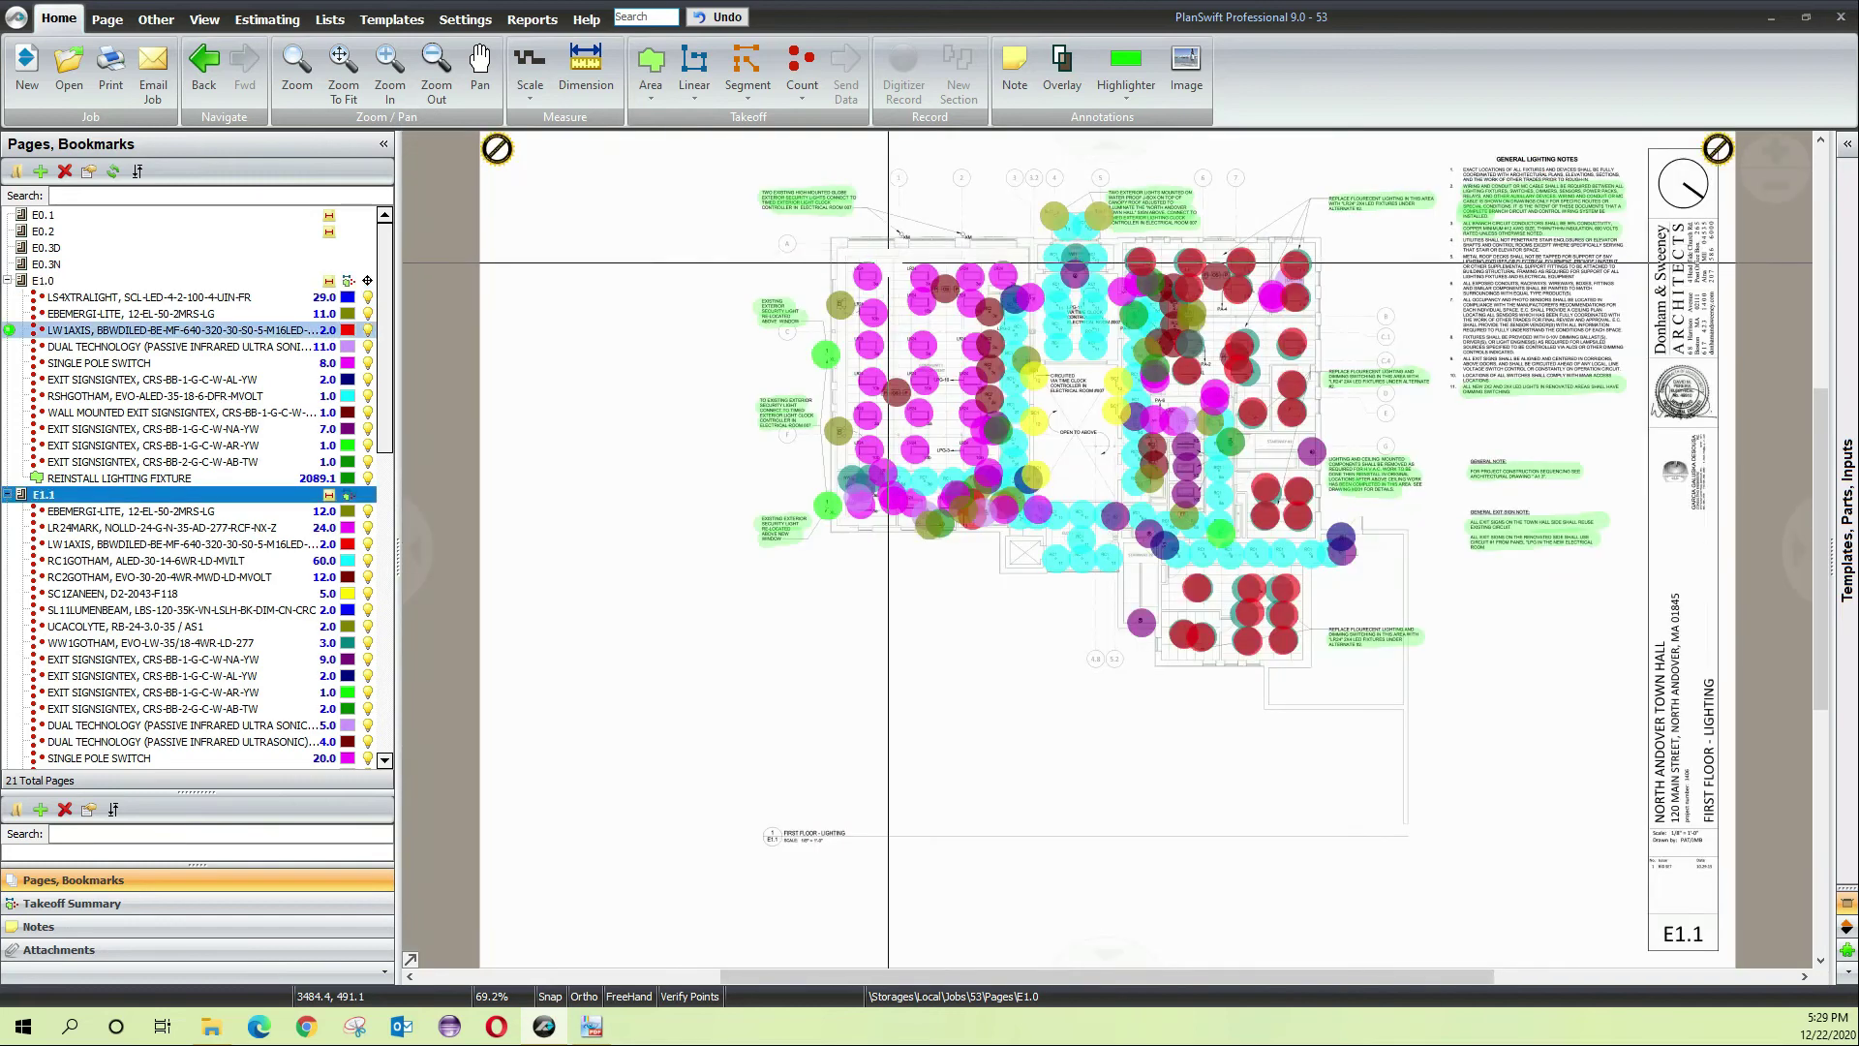
{"action": "scroll", "coordinate": [1502, 359], "scroll_direction": "up", "scroll_amount": 3}
{"action": "scroll", "coordinate": [1503, 358], "scroll_direction": "up", "scroll_amount": 3}
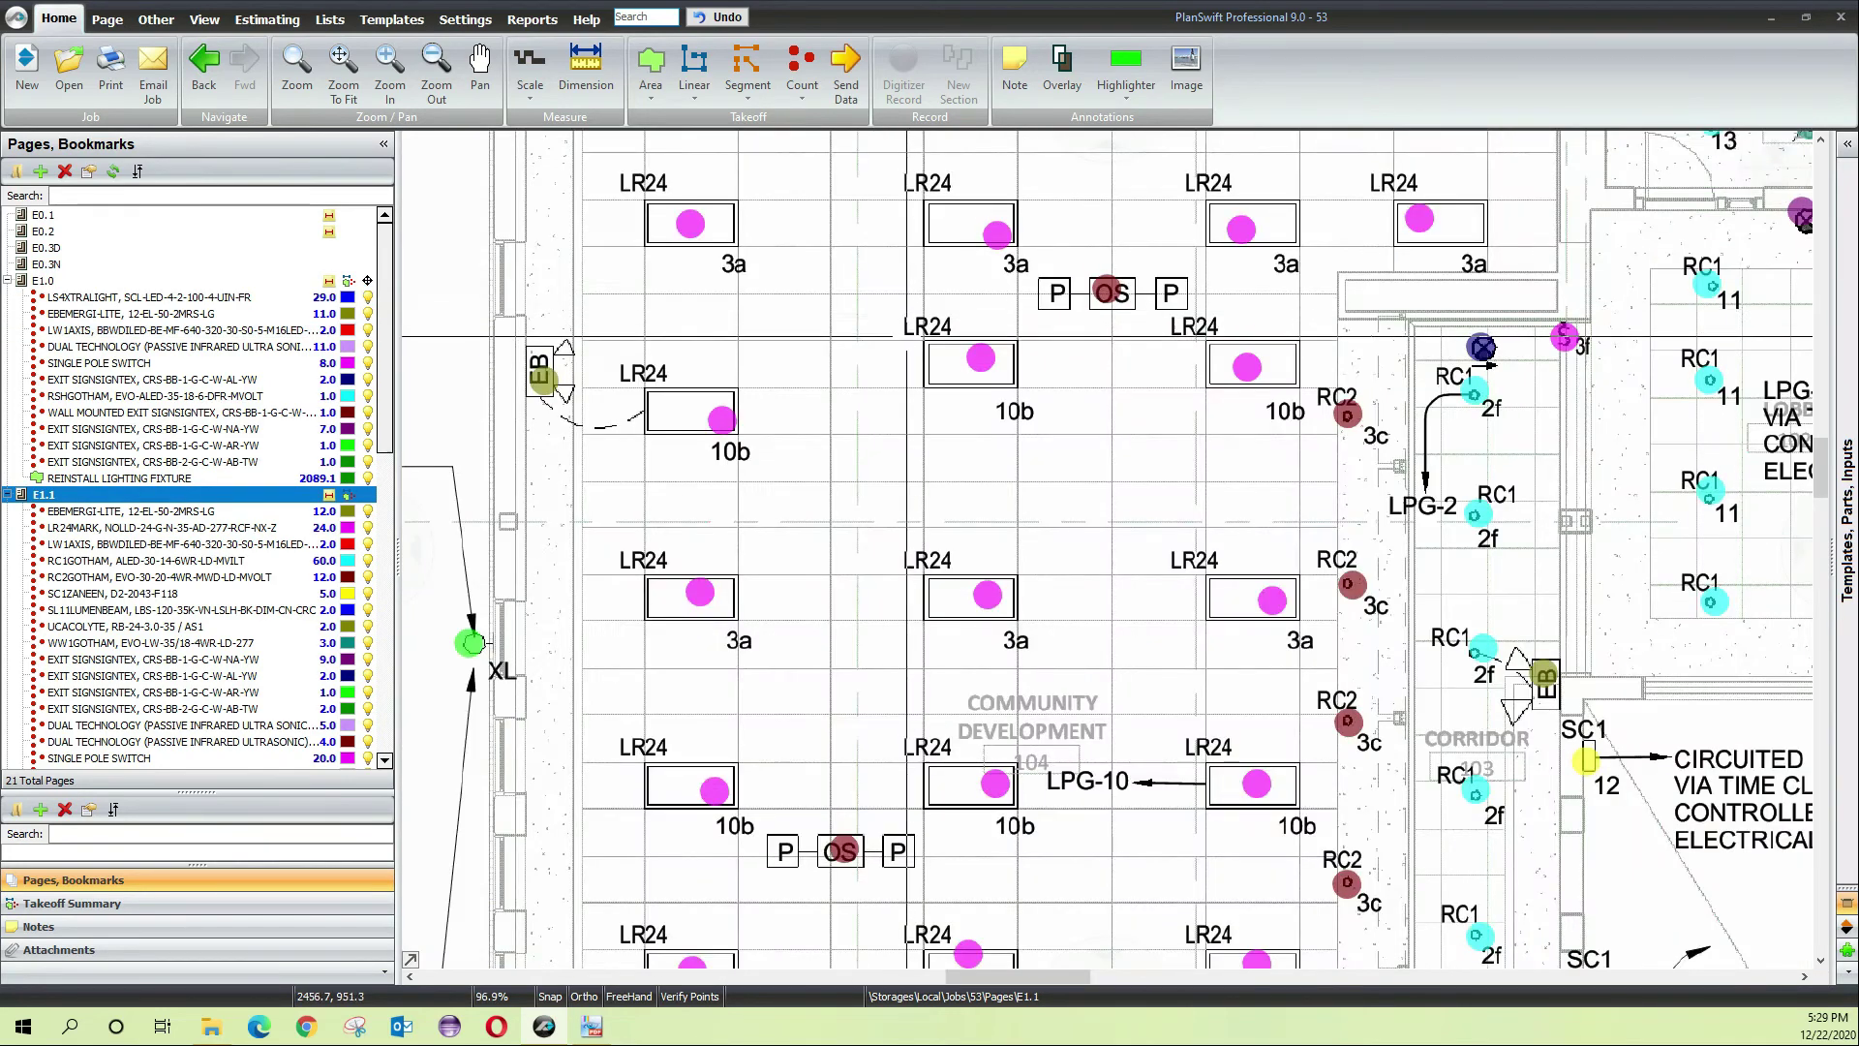
{"action": "left_click_drag", "start_coordinate": [1503, 358], "coordinate": [1465, 492]}
{"action": "left_click_drag", "start_coordinate": [871, 504], "coordinate": [862, 361]}
{"action": "left_click_drag", "start_coordinate": [862, 774], "coordinate": [899, 337]}
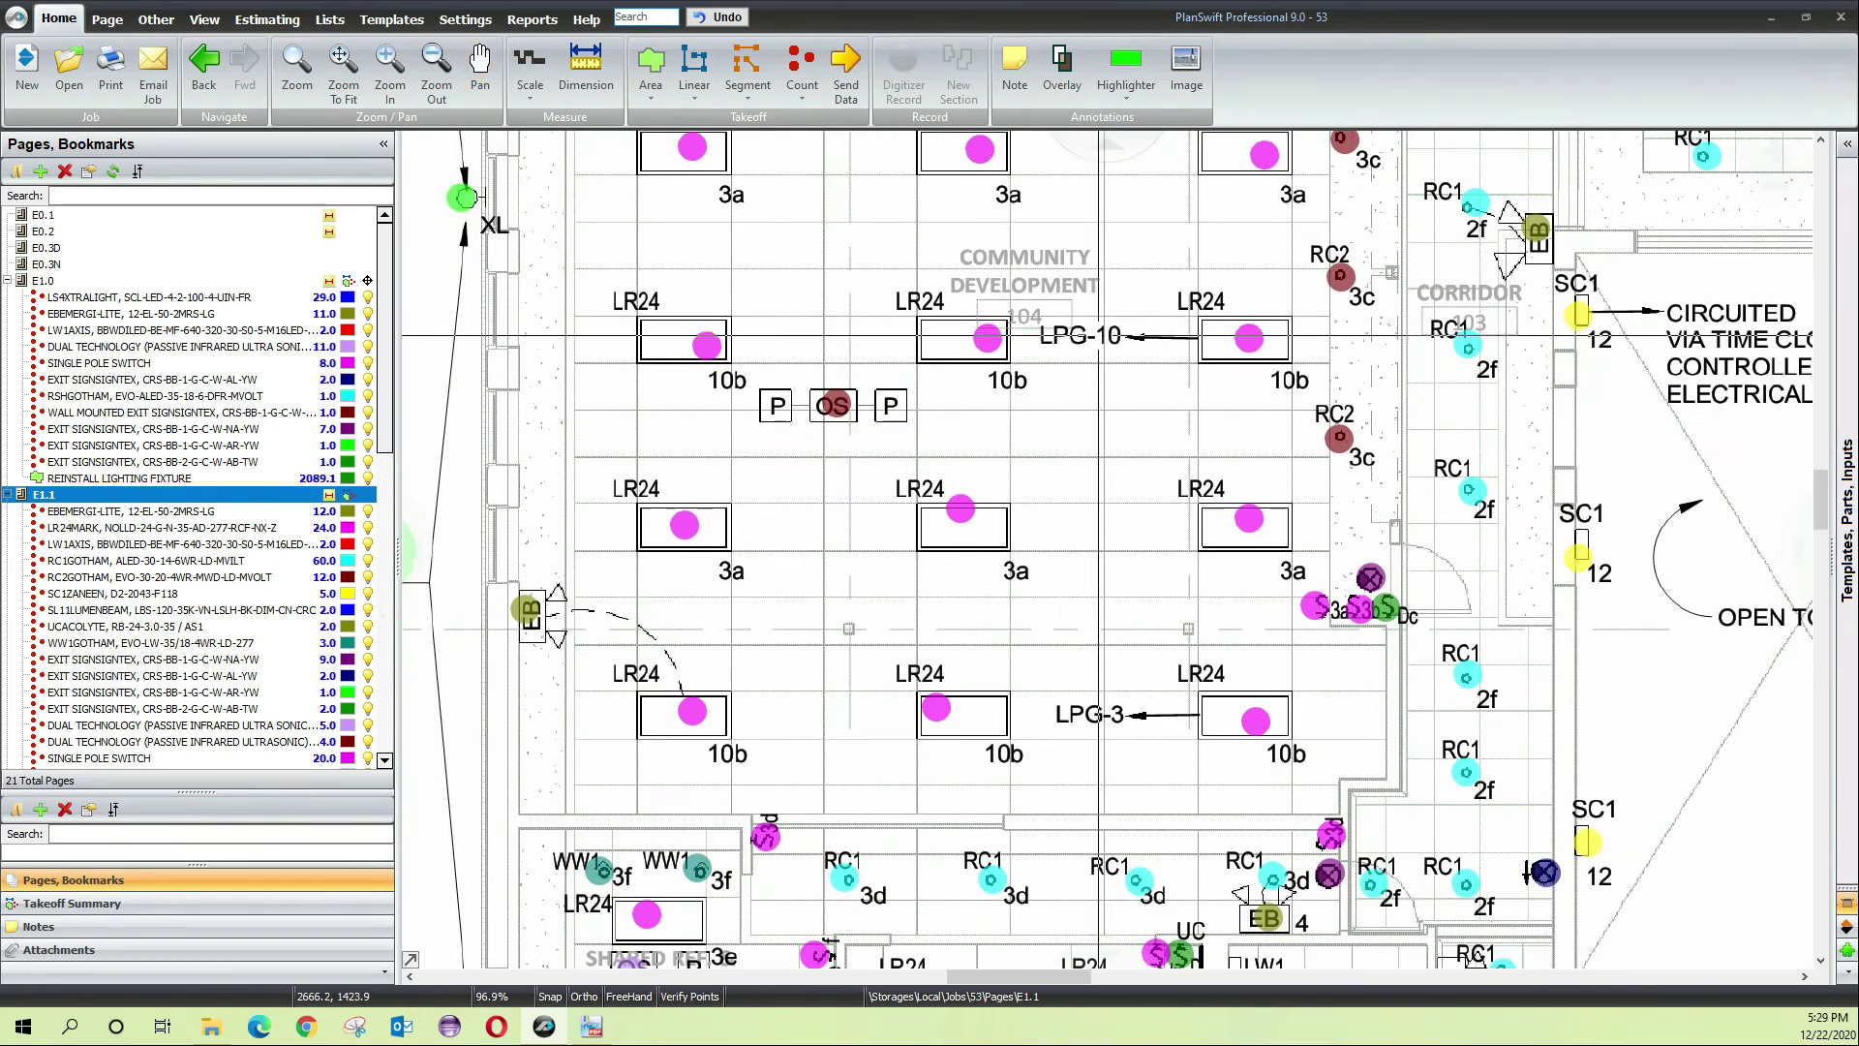
{"action": "left_click_drag", "start_coordinate": [1111, 724], "coordinate": [1073, 415]}
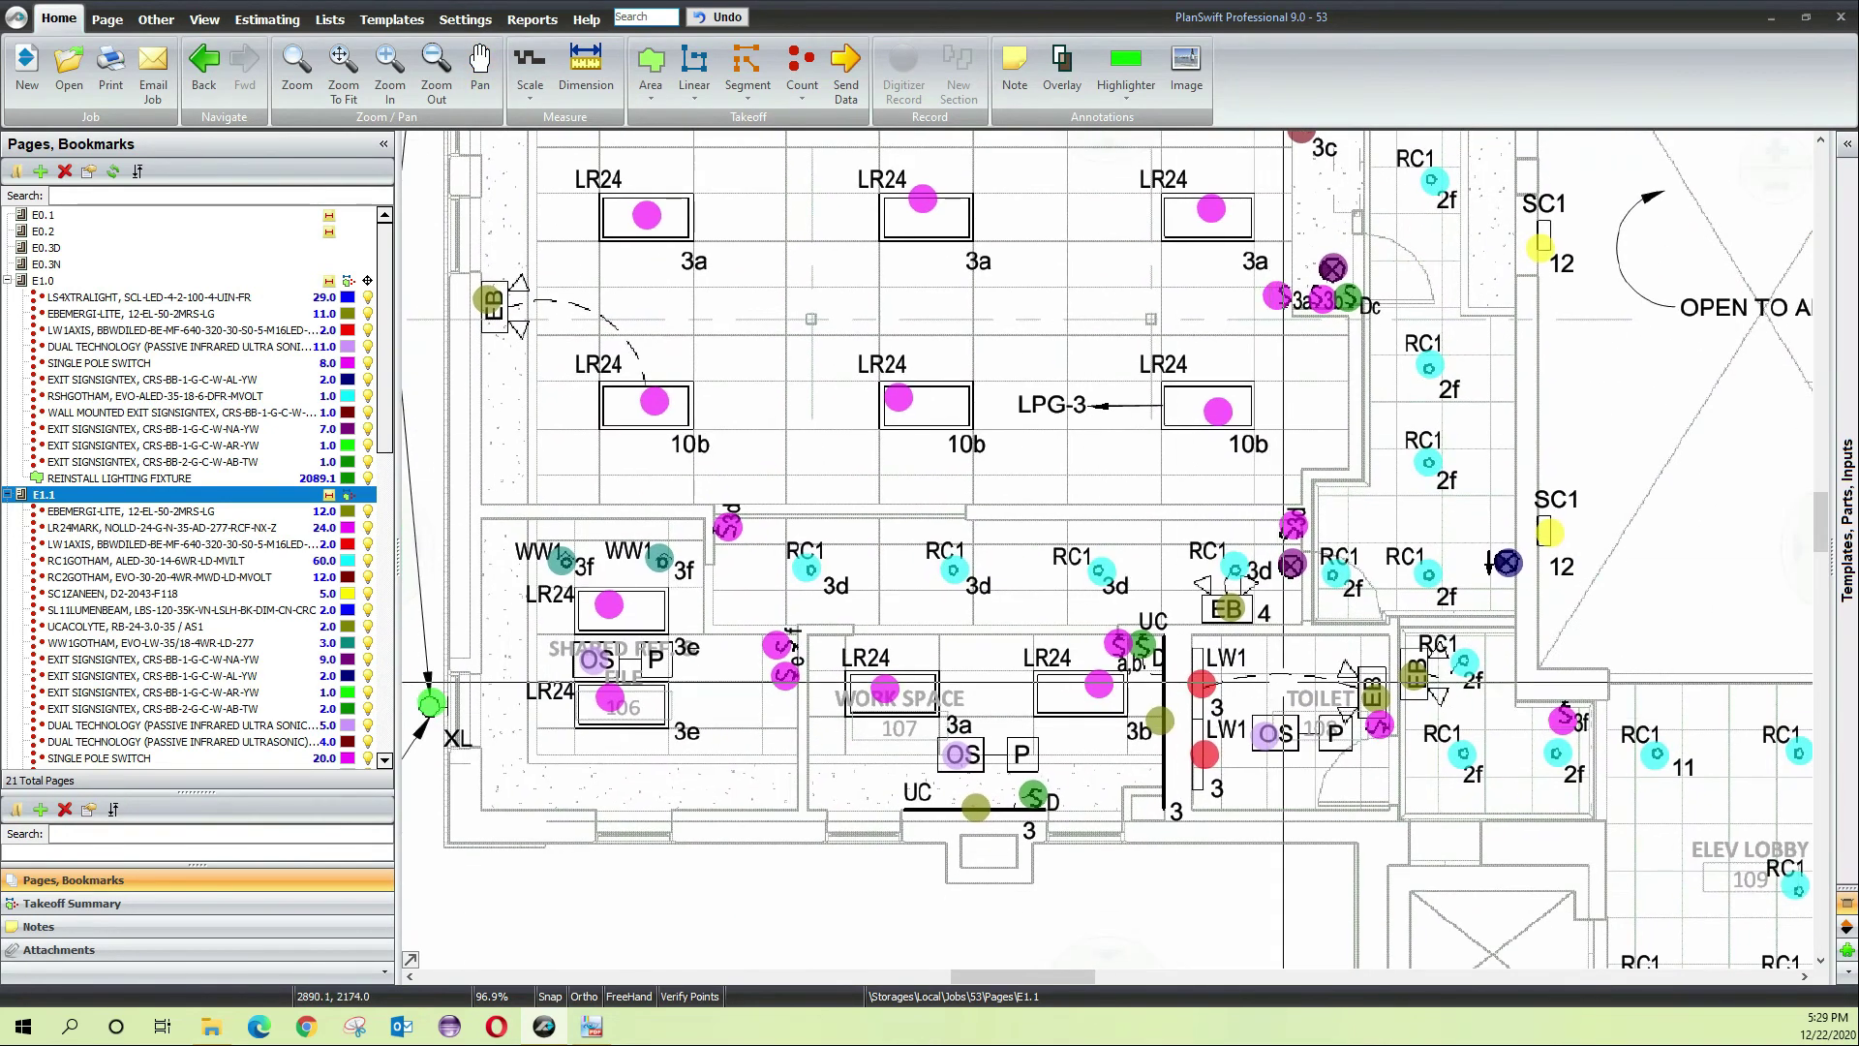
{"action": "left_click_drag", "start_coordinate": [1313, 662], "coordinate": [1275, 530]}
Examine the fixture and fluorescent removal counts around the Town Clerk and Tax Collector rooms on page E1.1
{"action": "left_click_drag", "start_coordinate": [1578, 618], "coordinate": [795, 428]}
{"action": "left_click_drag", "start_coordinate": [1346, 828], "coordinate": [671, 316]}
{"action": "left_click_drag", "start_coordinate": [1133, 361], "coordinate": [945, 865]}
{"action": "mouse_move", "coordinate": [1127, 263]}
{"action": "left_mouse_down"}
{"action": "mouse_move", "coordinate": [1120, 384]}
{"action": "mouse_move", "coordinate": [1165, 849]}
{"action": "left_mouse_up"}
{"action": "left_click_drag", "start_coordinate": [977, 371], "coordinate": [1109, 666]}
{"action": "left_click_drag", "start_coordinate": [1053, 276], "coordinate": [1109, 663]}
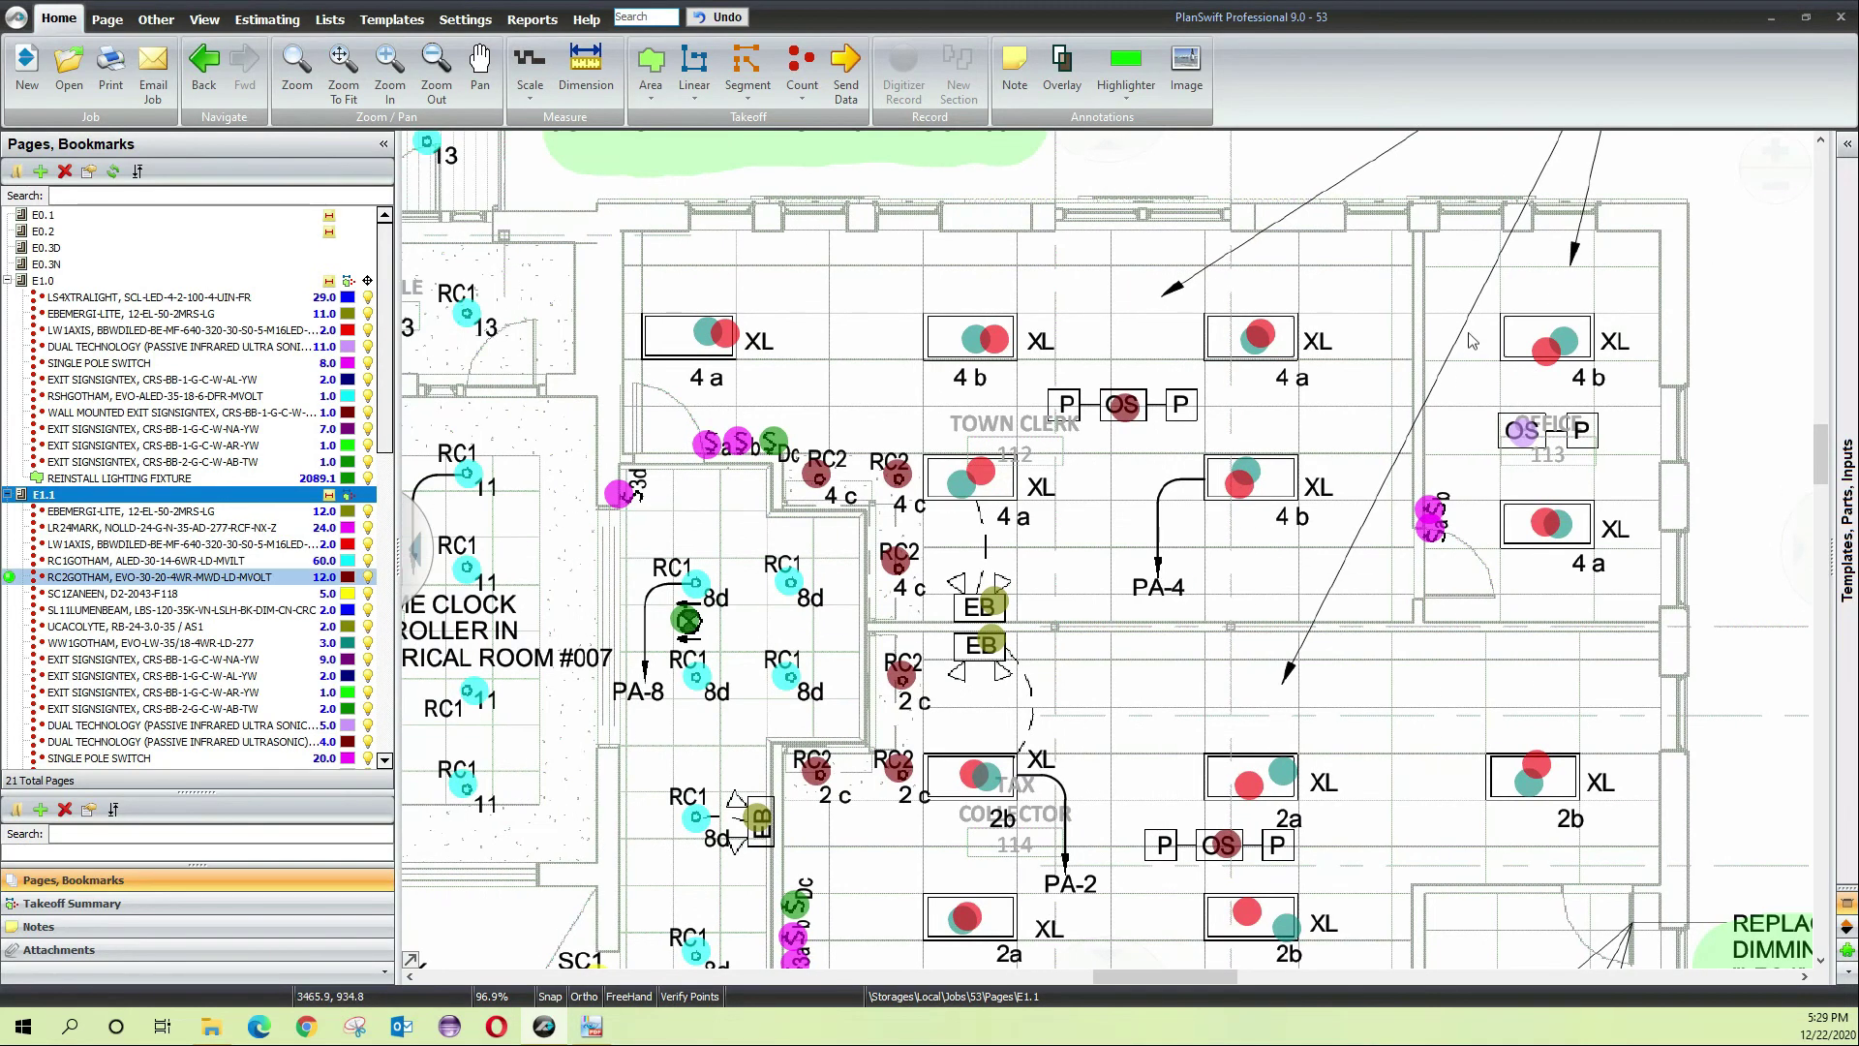
On page E1.2, recolor the LR24MARK, NOLLD-24-G-N-35-AD-277-RCF-NX-Z counts to a custom turquoise with red 46, green 209 and blue 205
{"action": "scroll", "coordinate": [194, 577], "scroll_direction": "down", "scroll_amount": 6}
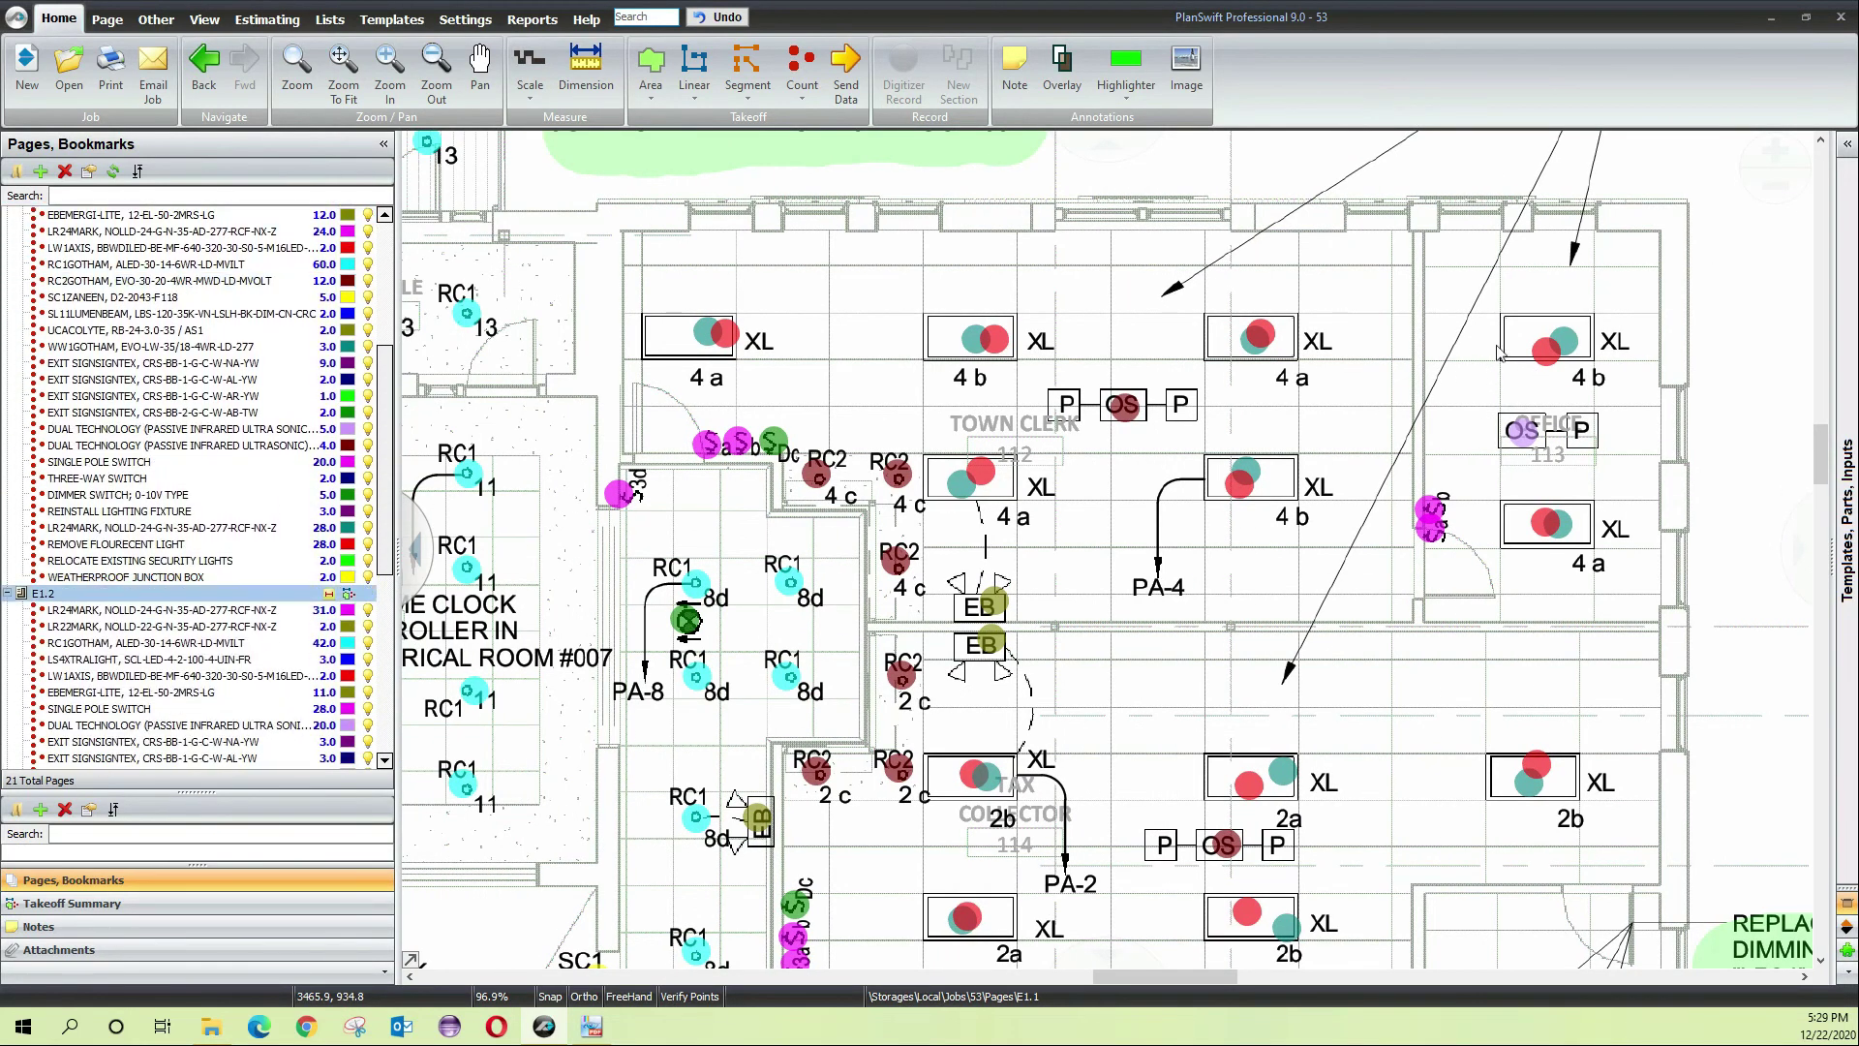
{"action": "left_click", "coordinate": [43, 593]}
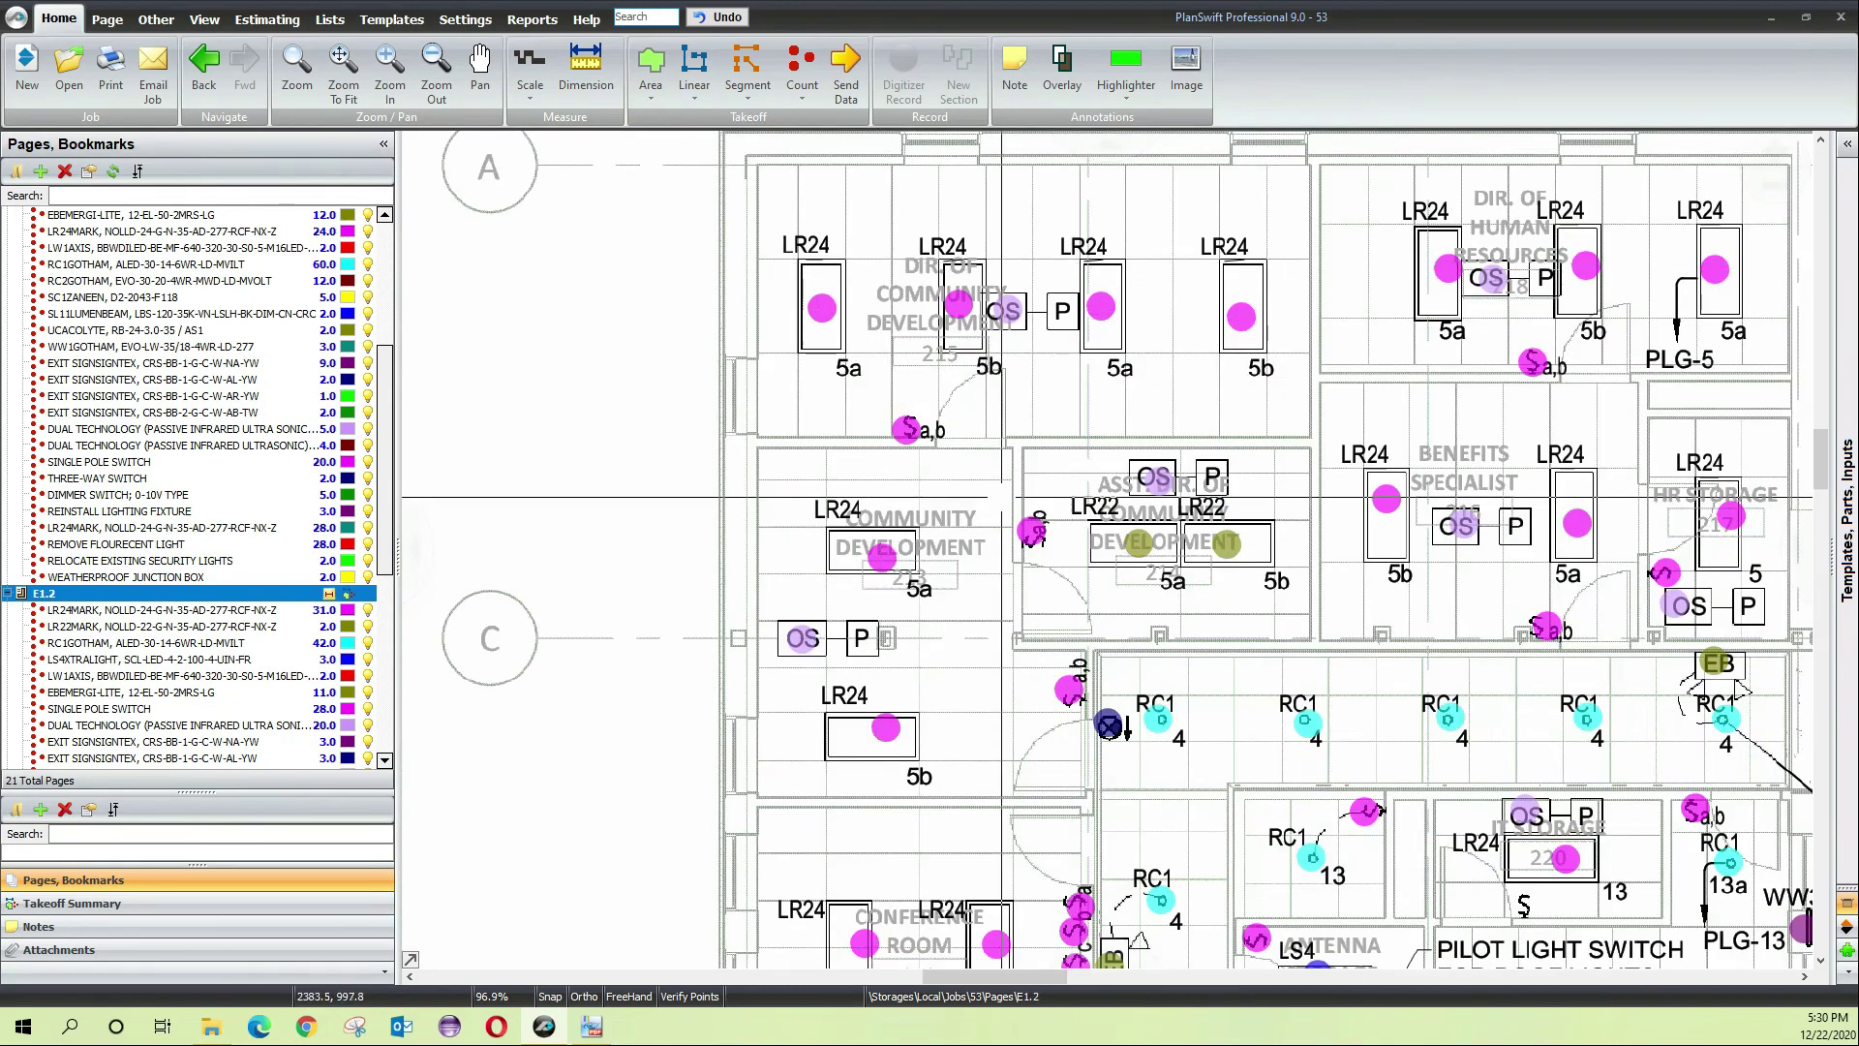
{"action": "left_click_drag", "start_coordinate": [968, 509], "coordinate": [864, 469]}
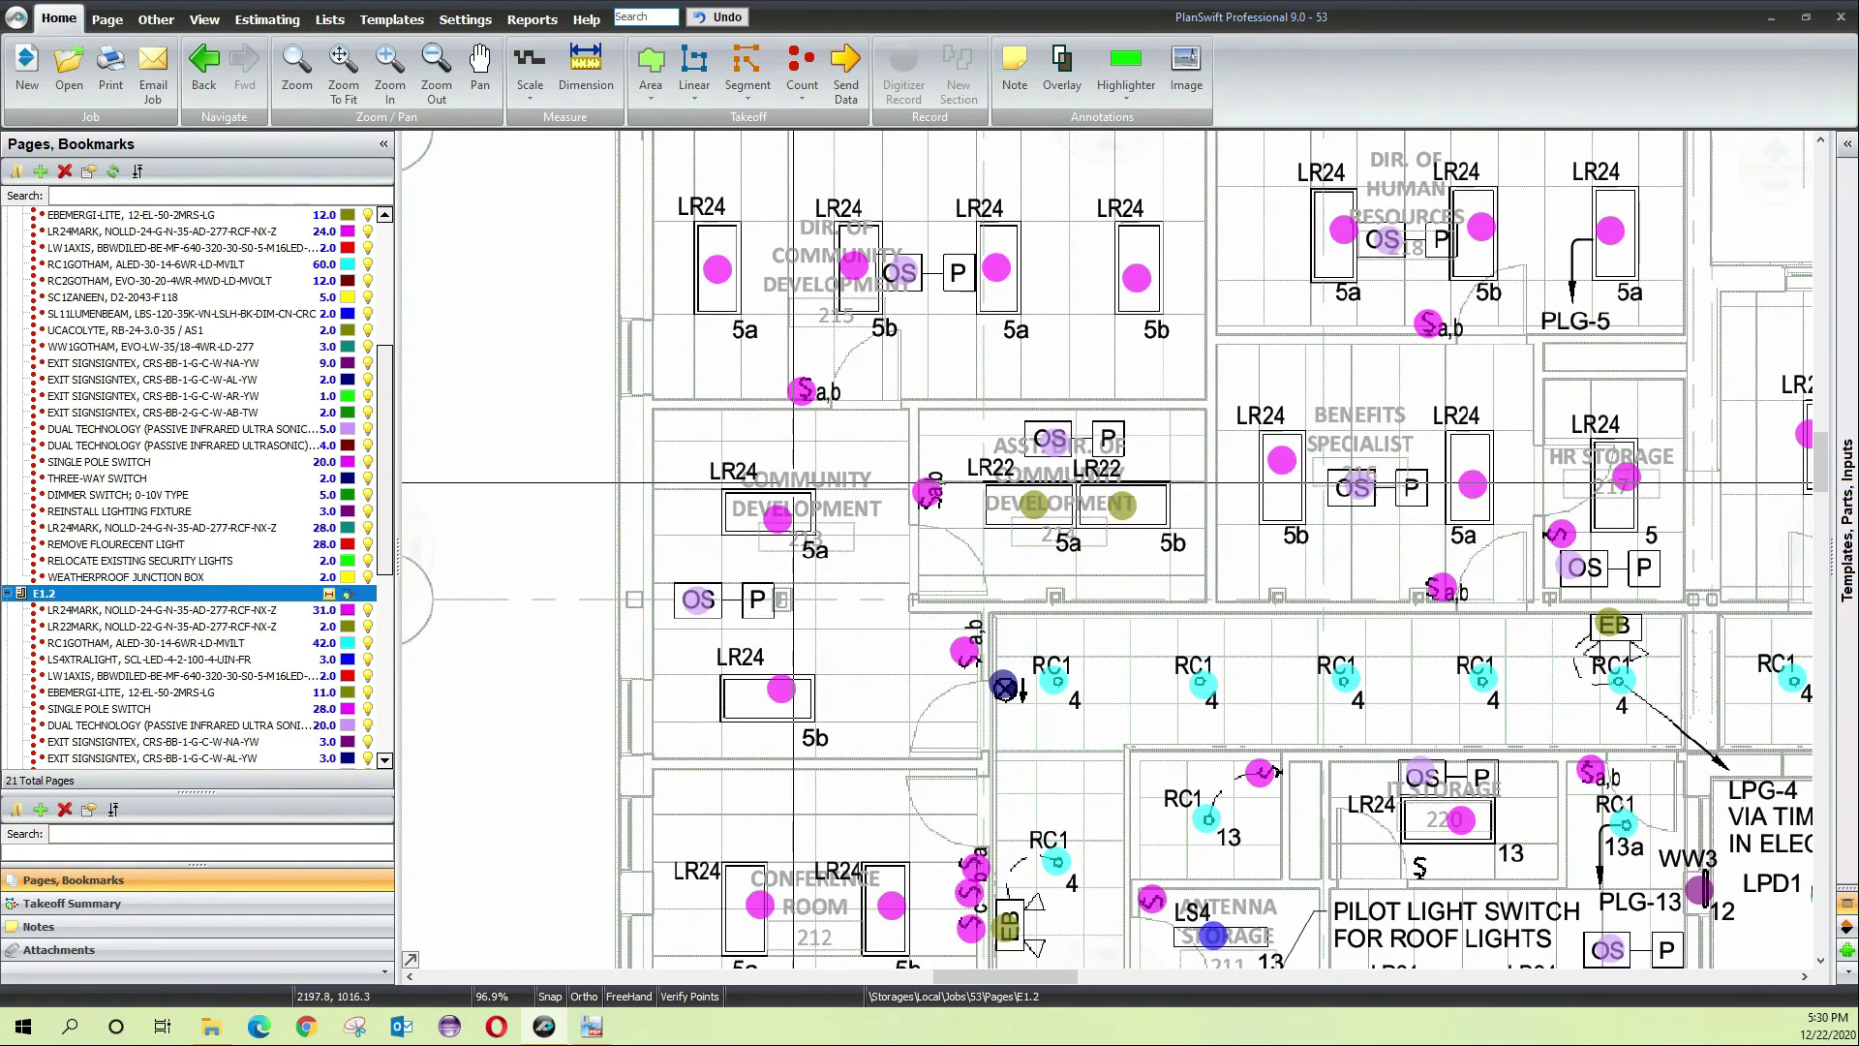
{"action": "scroll", "coordinate": [726, 237], "scroll_direction": "up", "scroll_amount": 2}
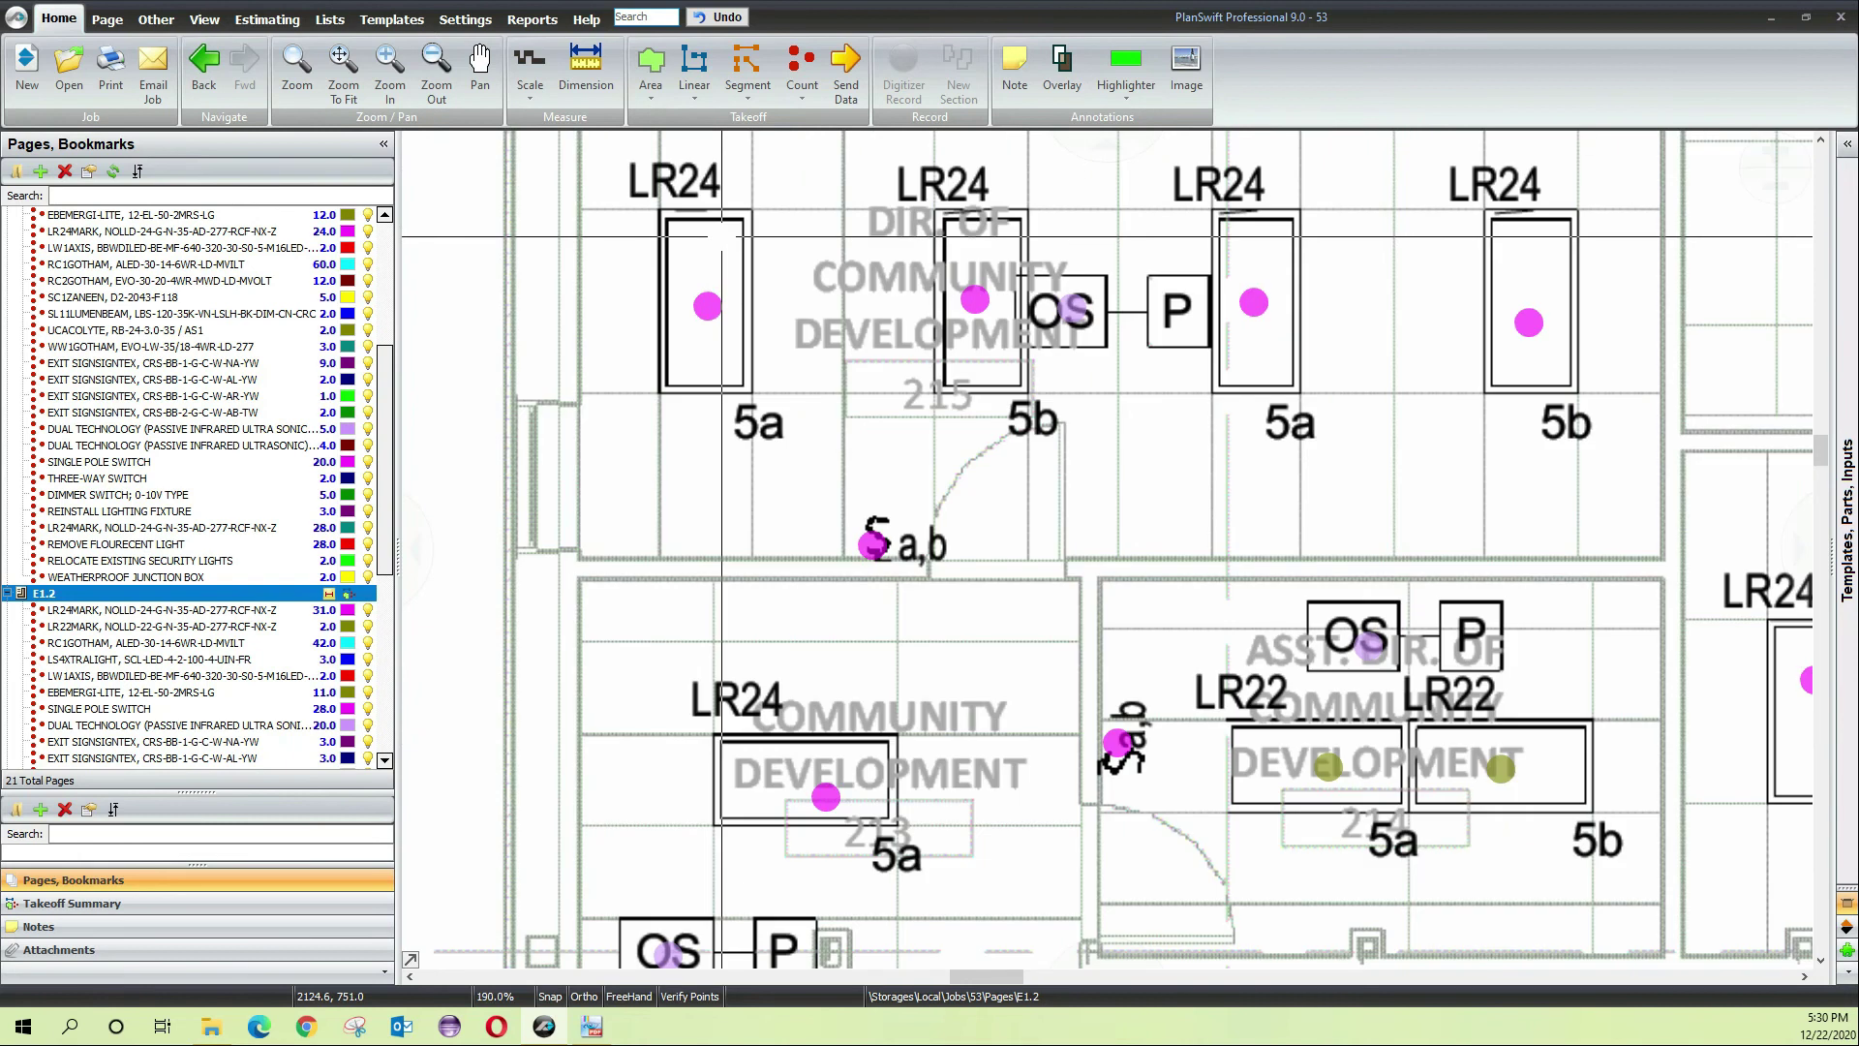
{"action": "left_click_drag", "start_coordinate": [721, 237], "coordinate": [720, 345]}
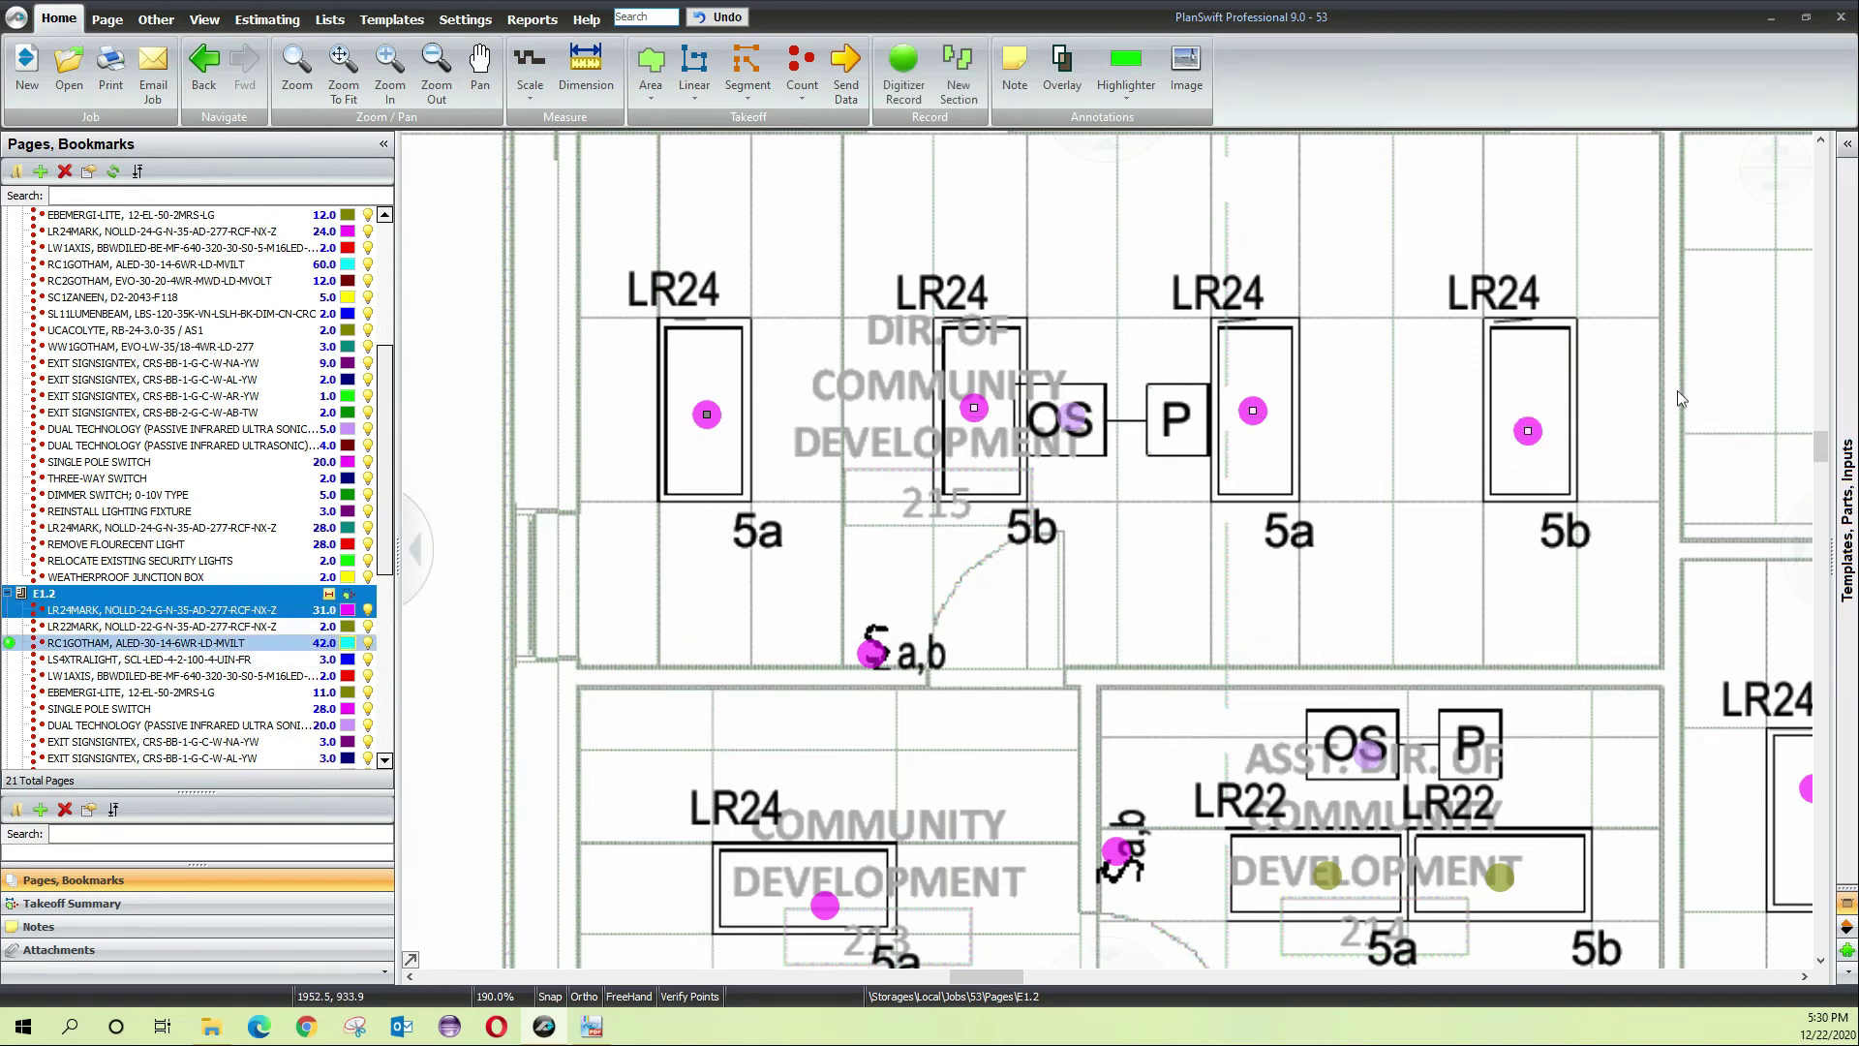
{"action": "left_click", "coordinate": [348, 610]}
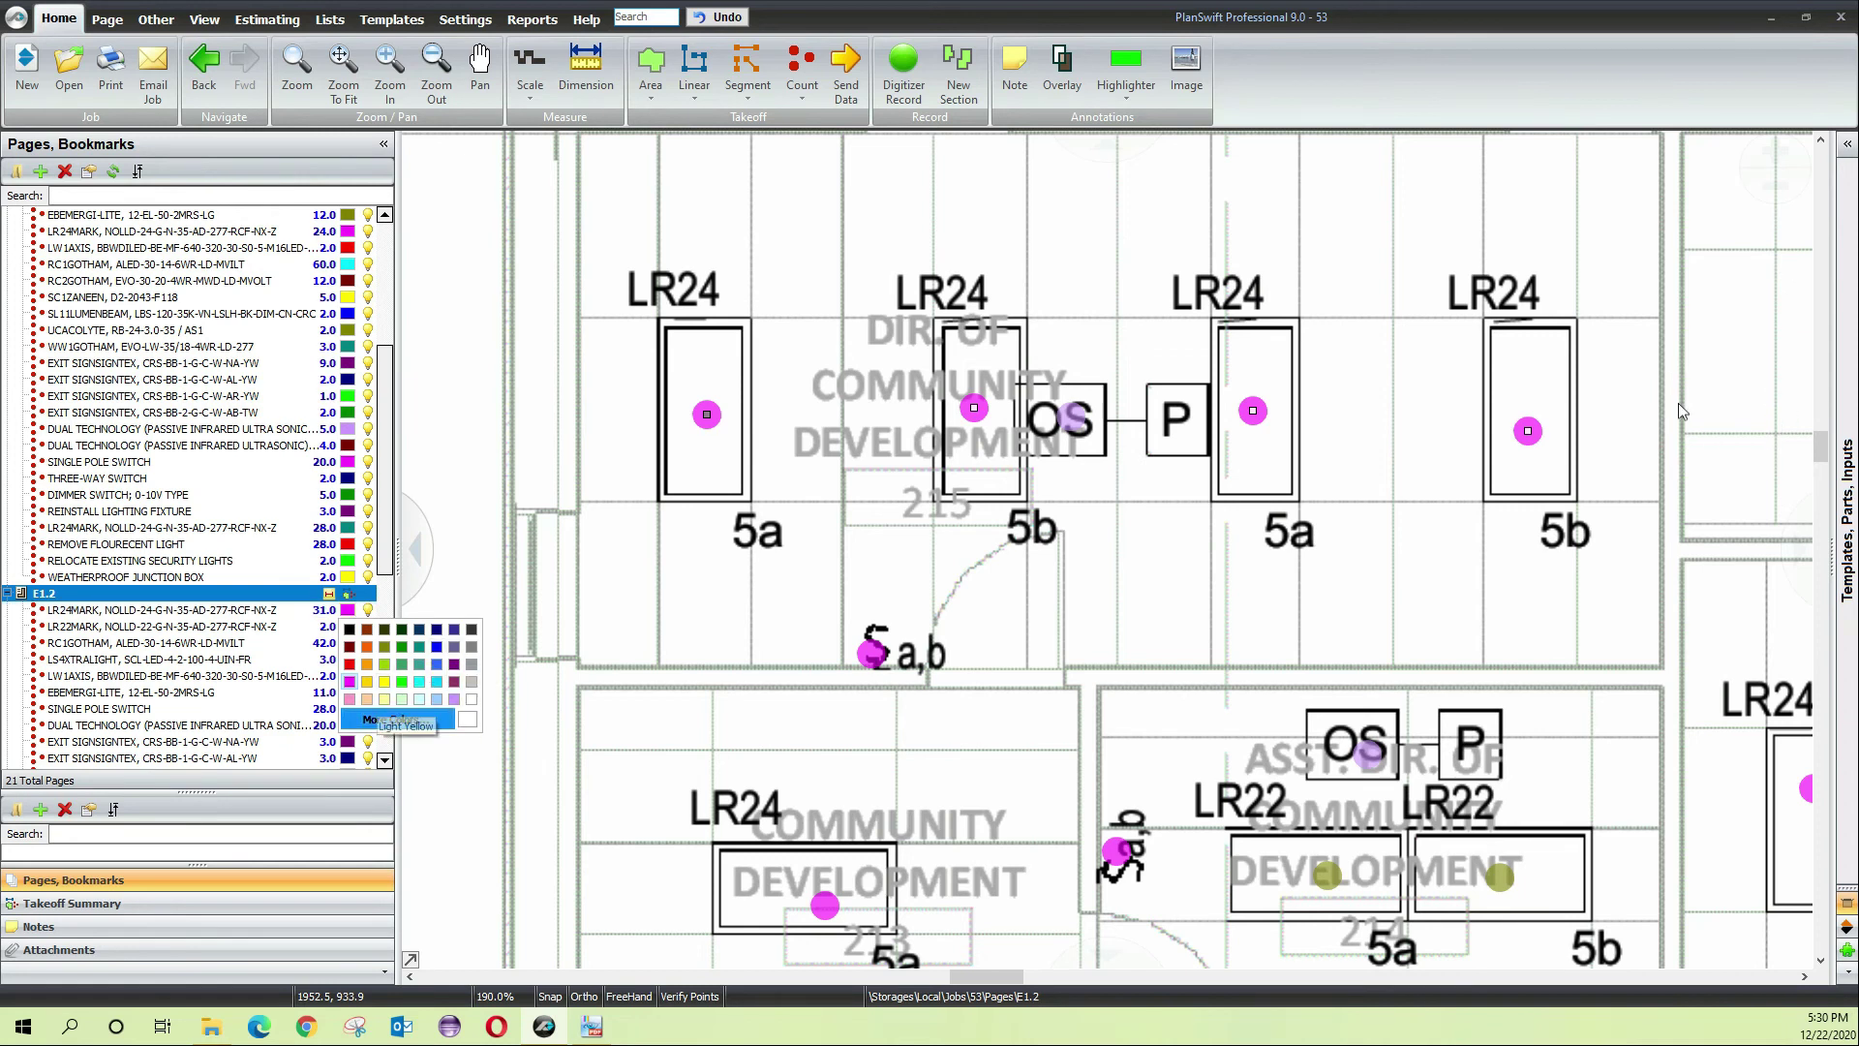
{"action": "left_click", "coordinate": [396, 720]}
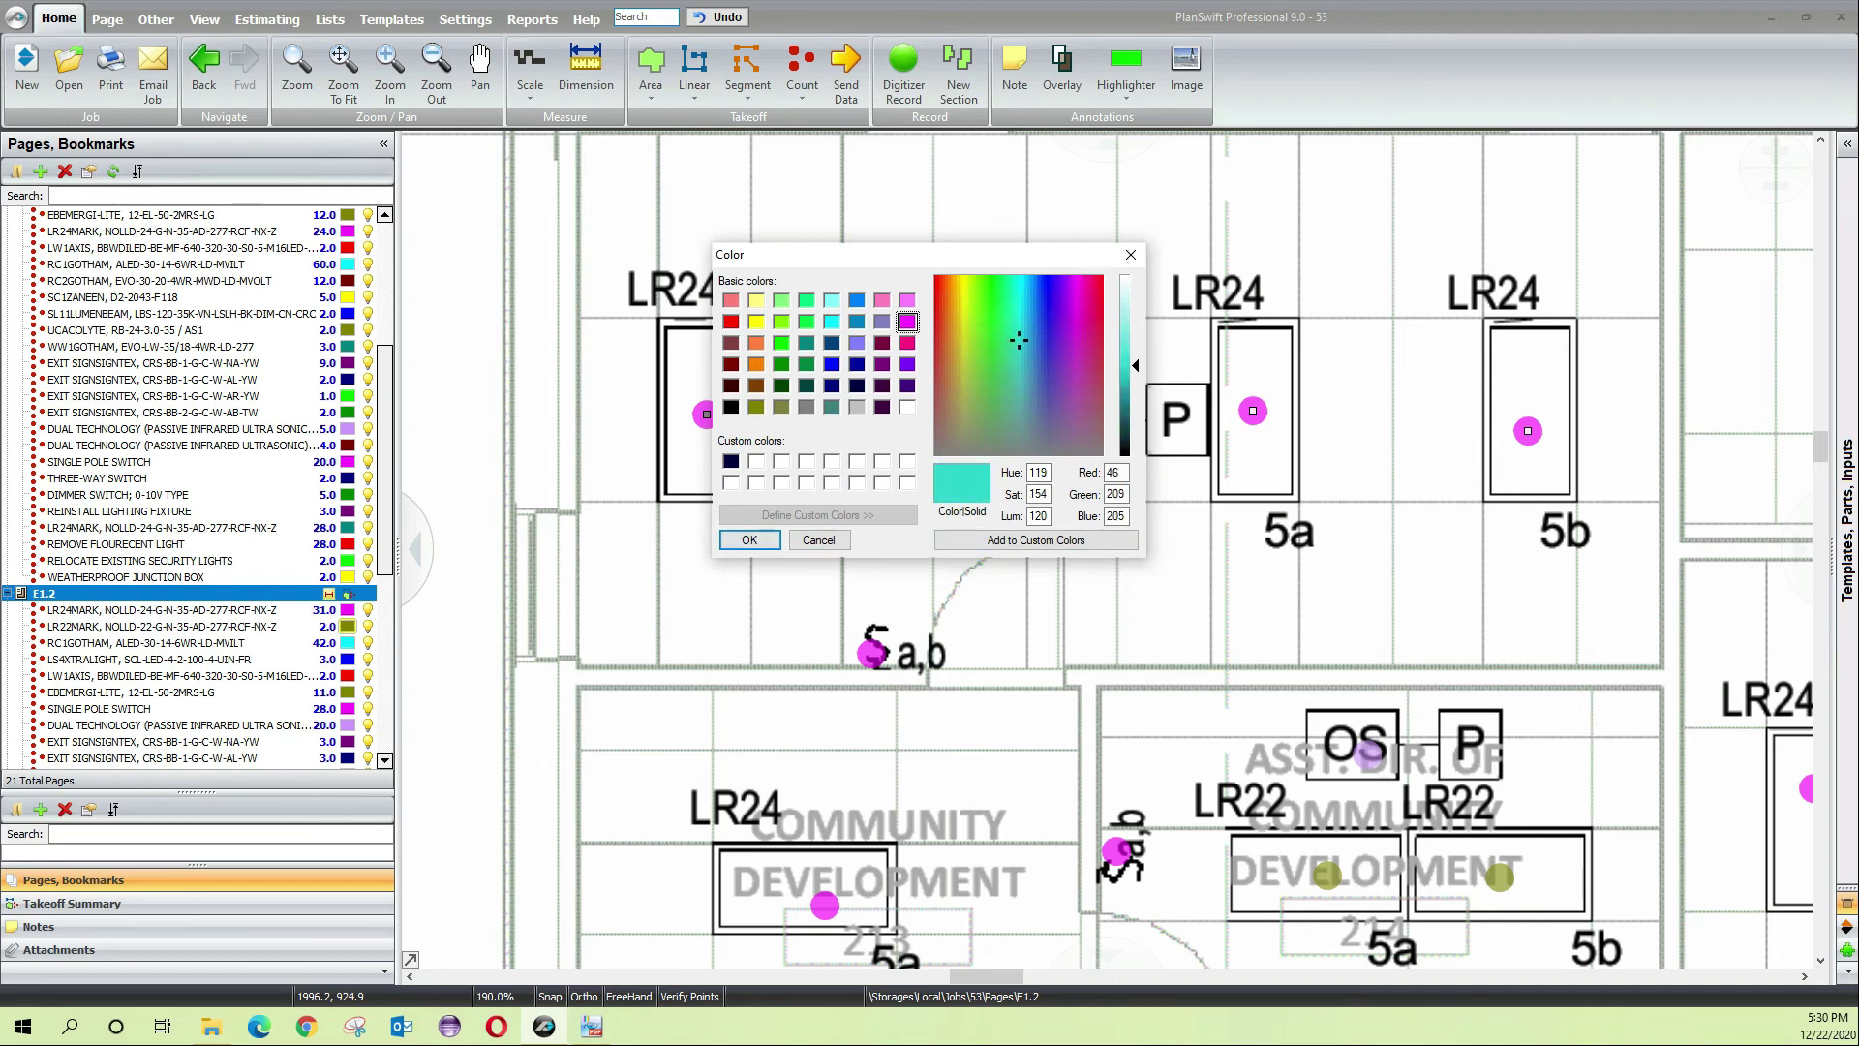
{"action": "left_click", "coordinate": [749, 540]}
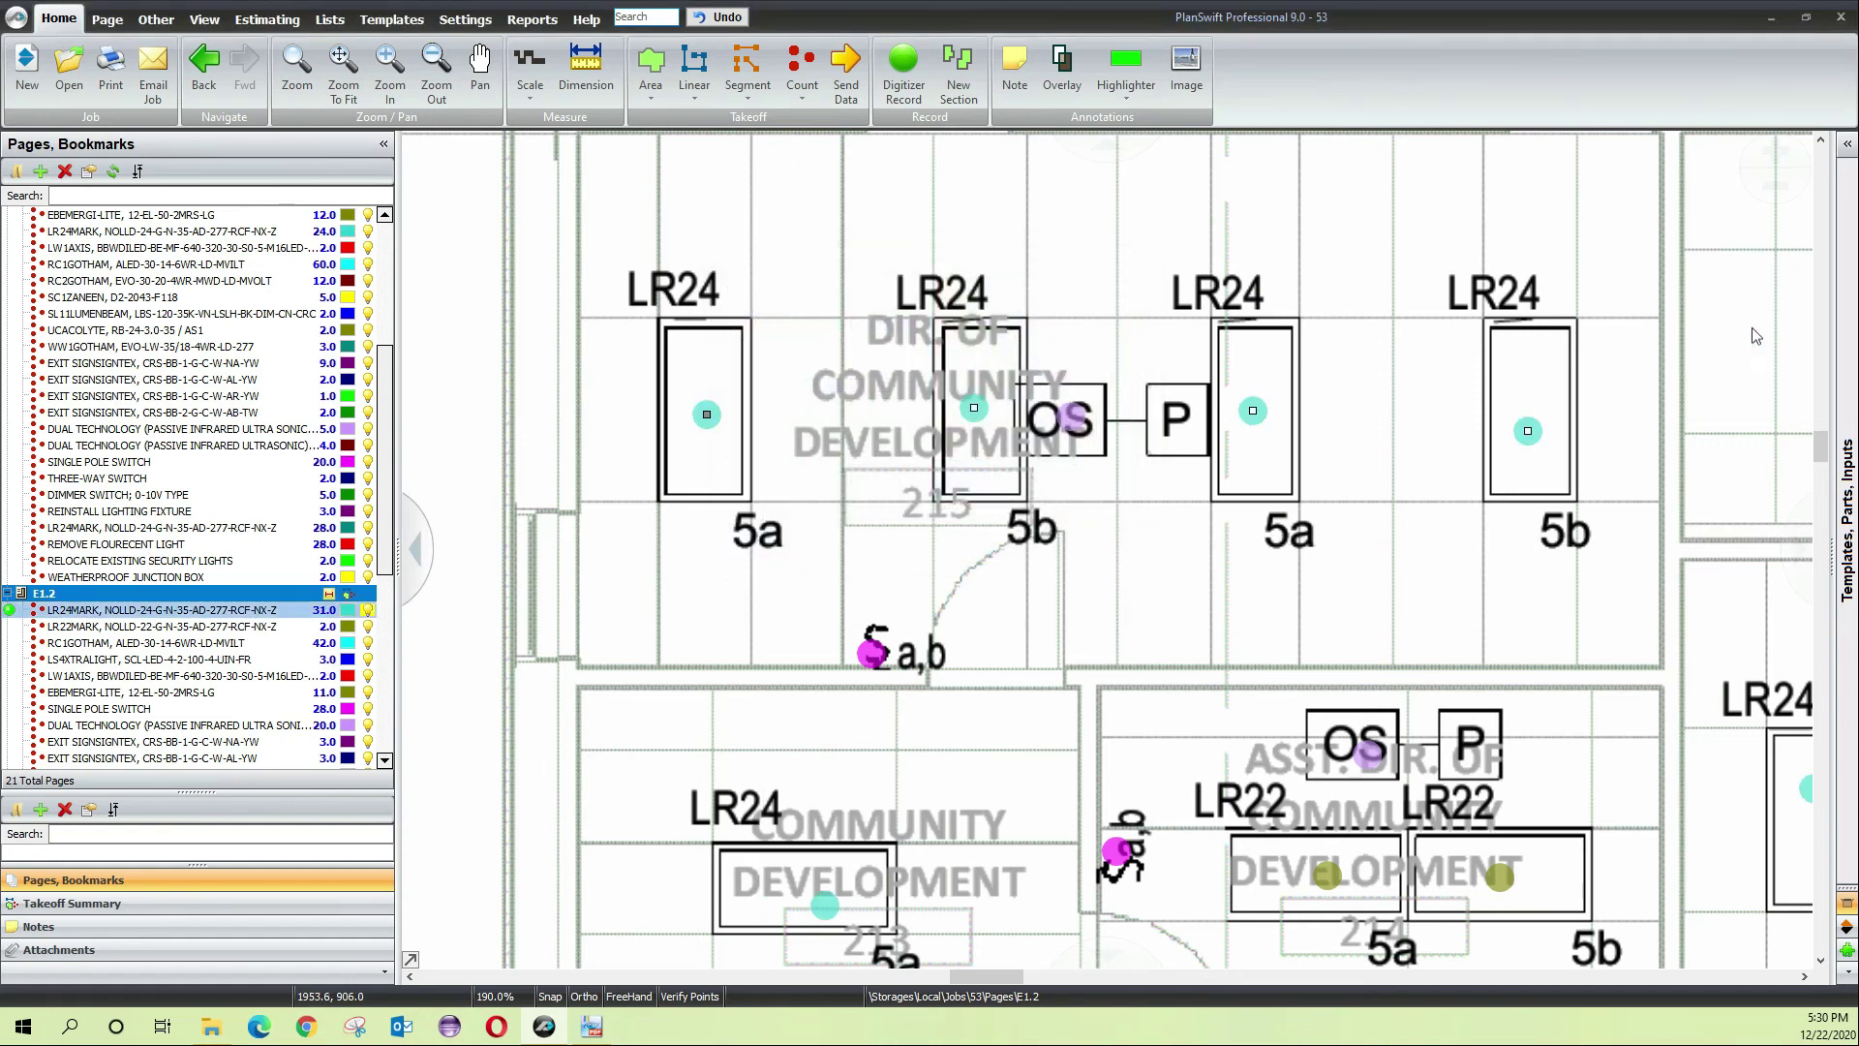
Examine the recolored LR24 counts across page E1.2, from the Community Development offices through the corridors to the Alternate #2 area
{"action": "scroll", "coordinate": [1756, 336], "scroll_direction": "down", "scroll_amount": 4}
{"action": "left_click_drag", "start_coordinate": [1327, 681], "coordinate": [1082, 825]}
{"action": "scroll", "coordinate": [770, 572], "scroll_direction": "up", "scroll_amount": 1}
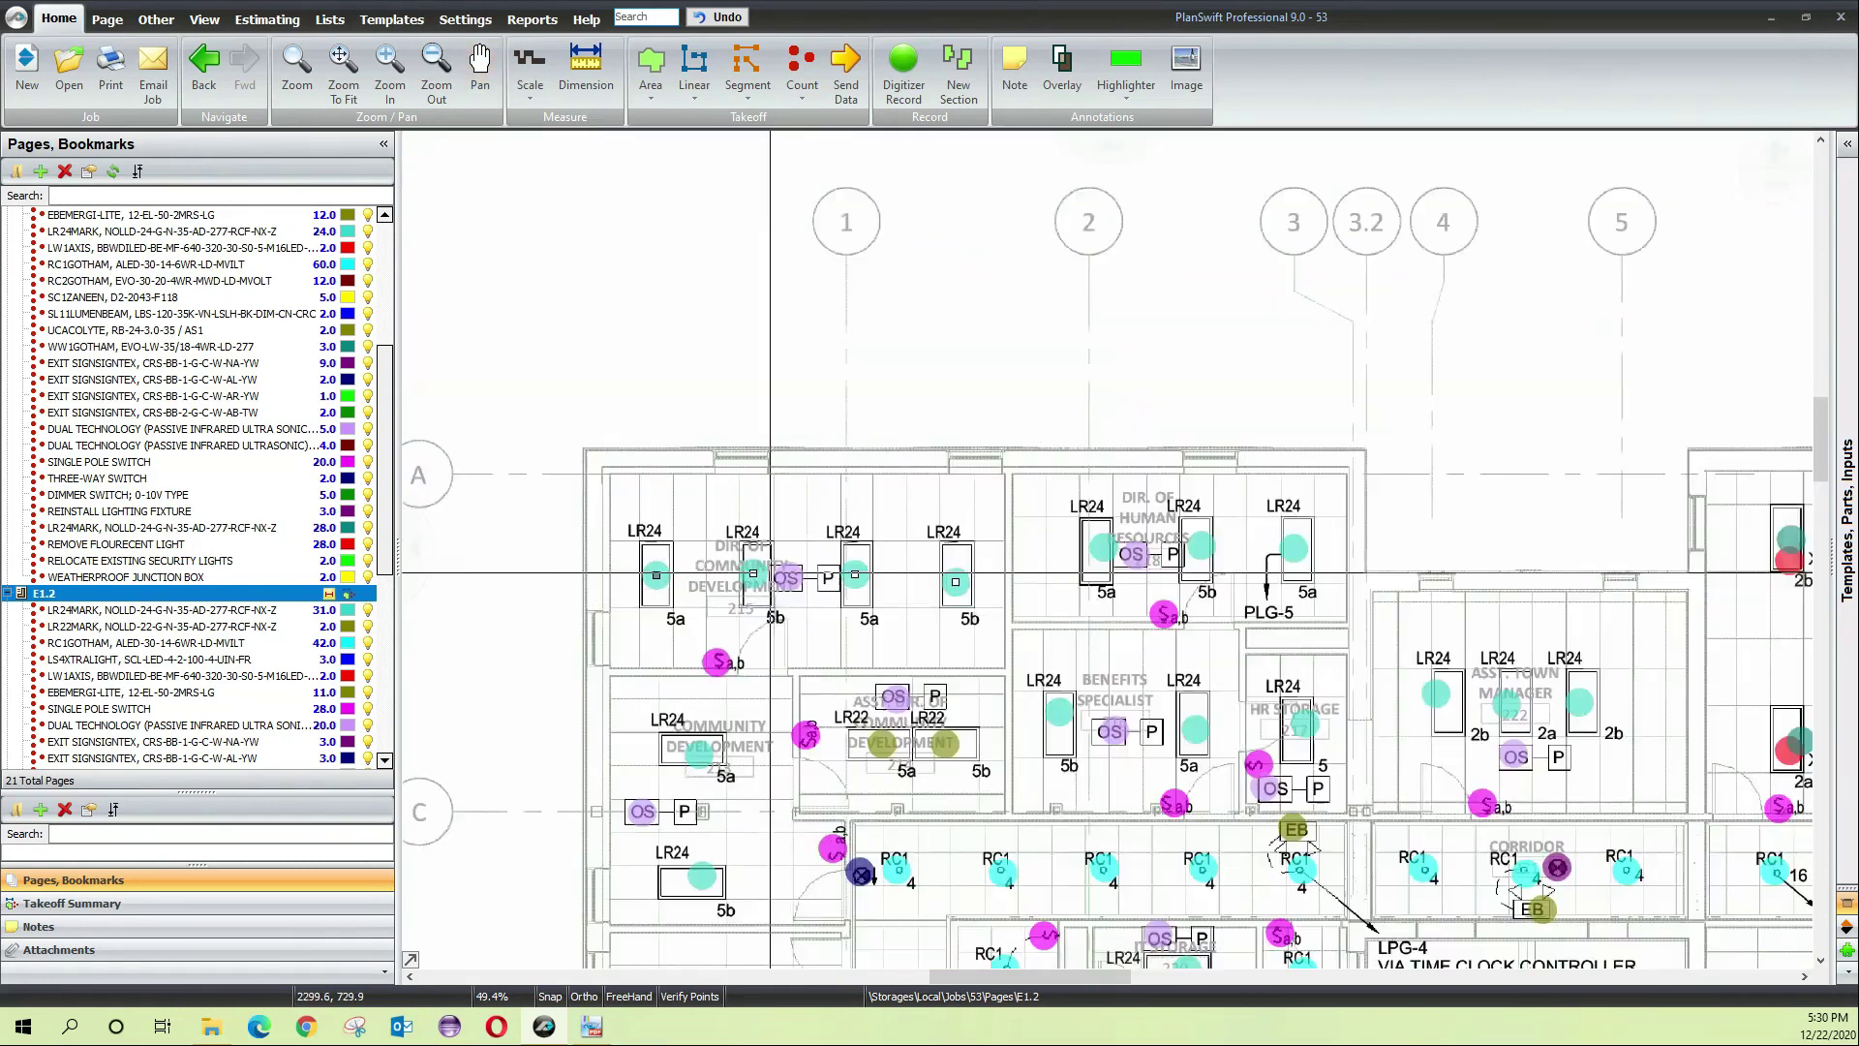
{"action": "scroll", "coordinate": [770, 572], "scroll_direction": "up", "scroll_amount": 2}
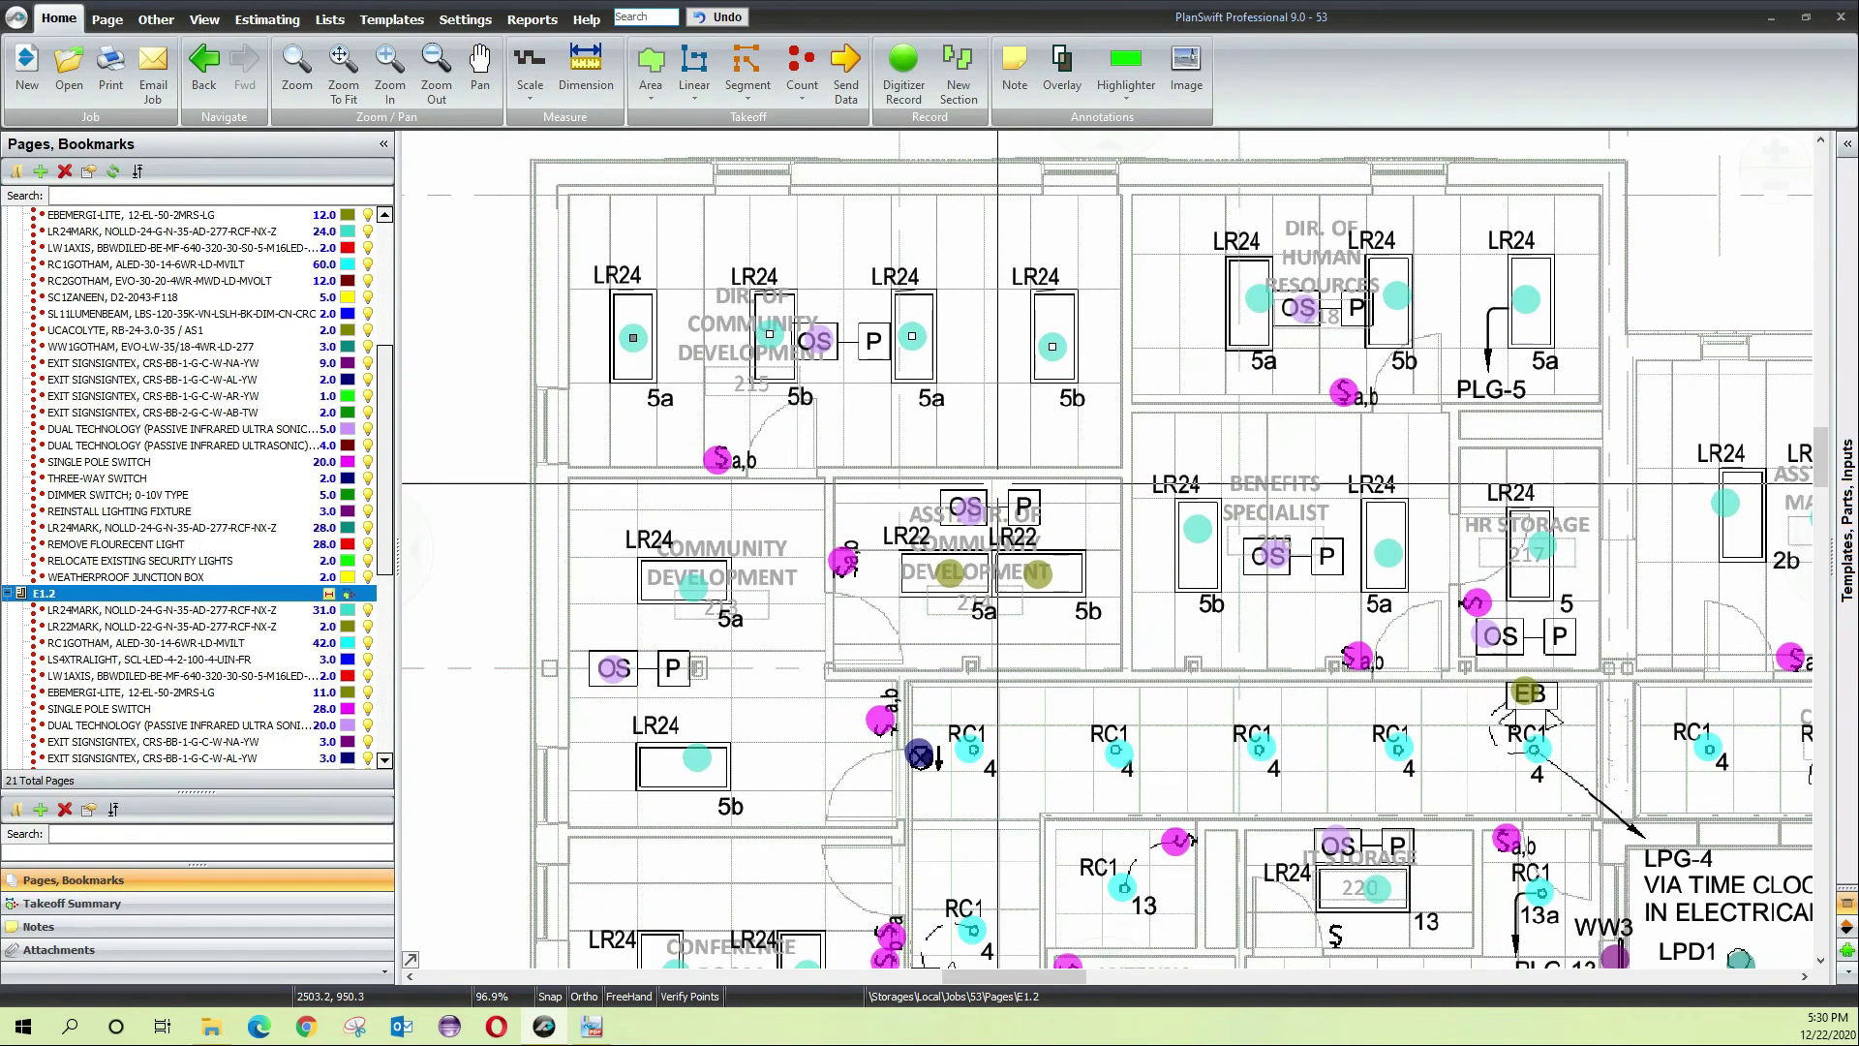
{"action": "left_click_drag", "start_coordinate": [1385, 658], "coordinate": [1378, 469]}
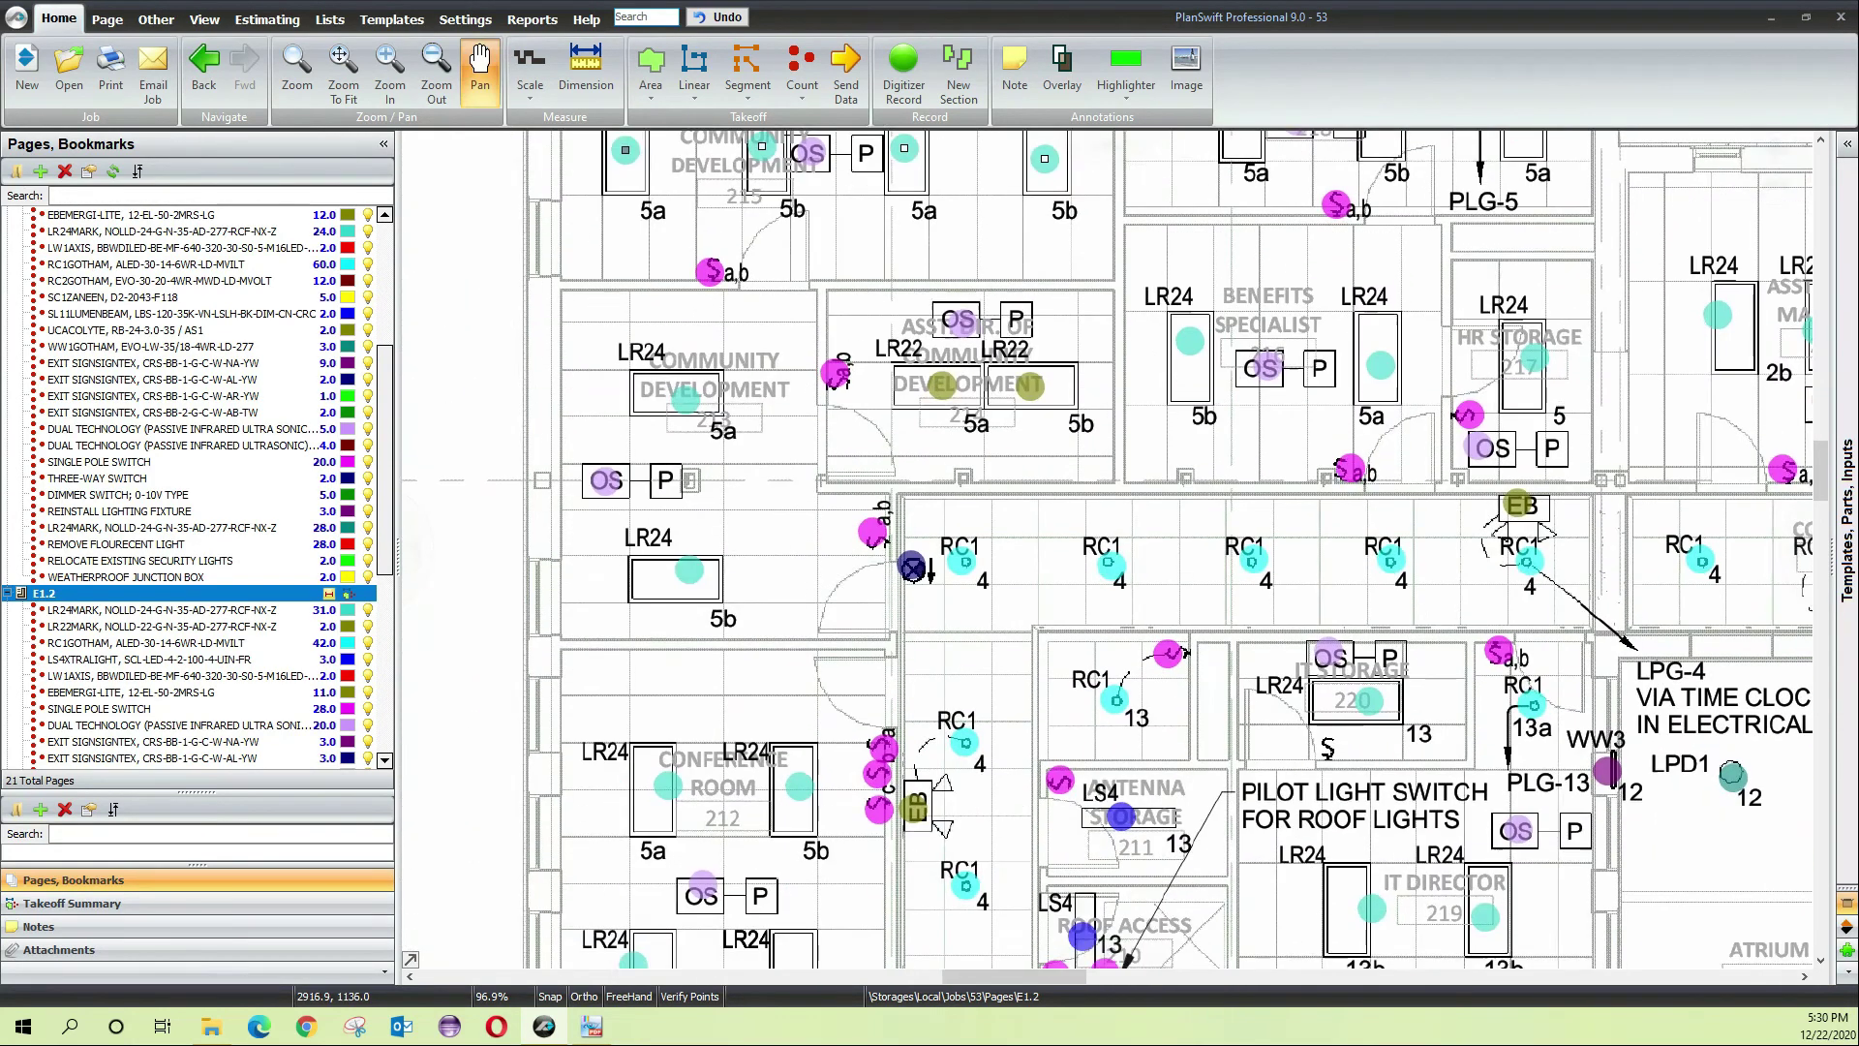
{"action": "left_click_drag", "start_coordinate": [1143, 650], "coordinate": [1097, 343]}
{"action": "left_click_drag", "start_coordinate": [940, 788], "coordinate": [943, 621]}
{"action": "left_click_drag", "start_coordinate": [1215, 843], "coordinate": [1160, 482]}
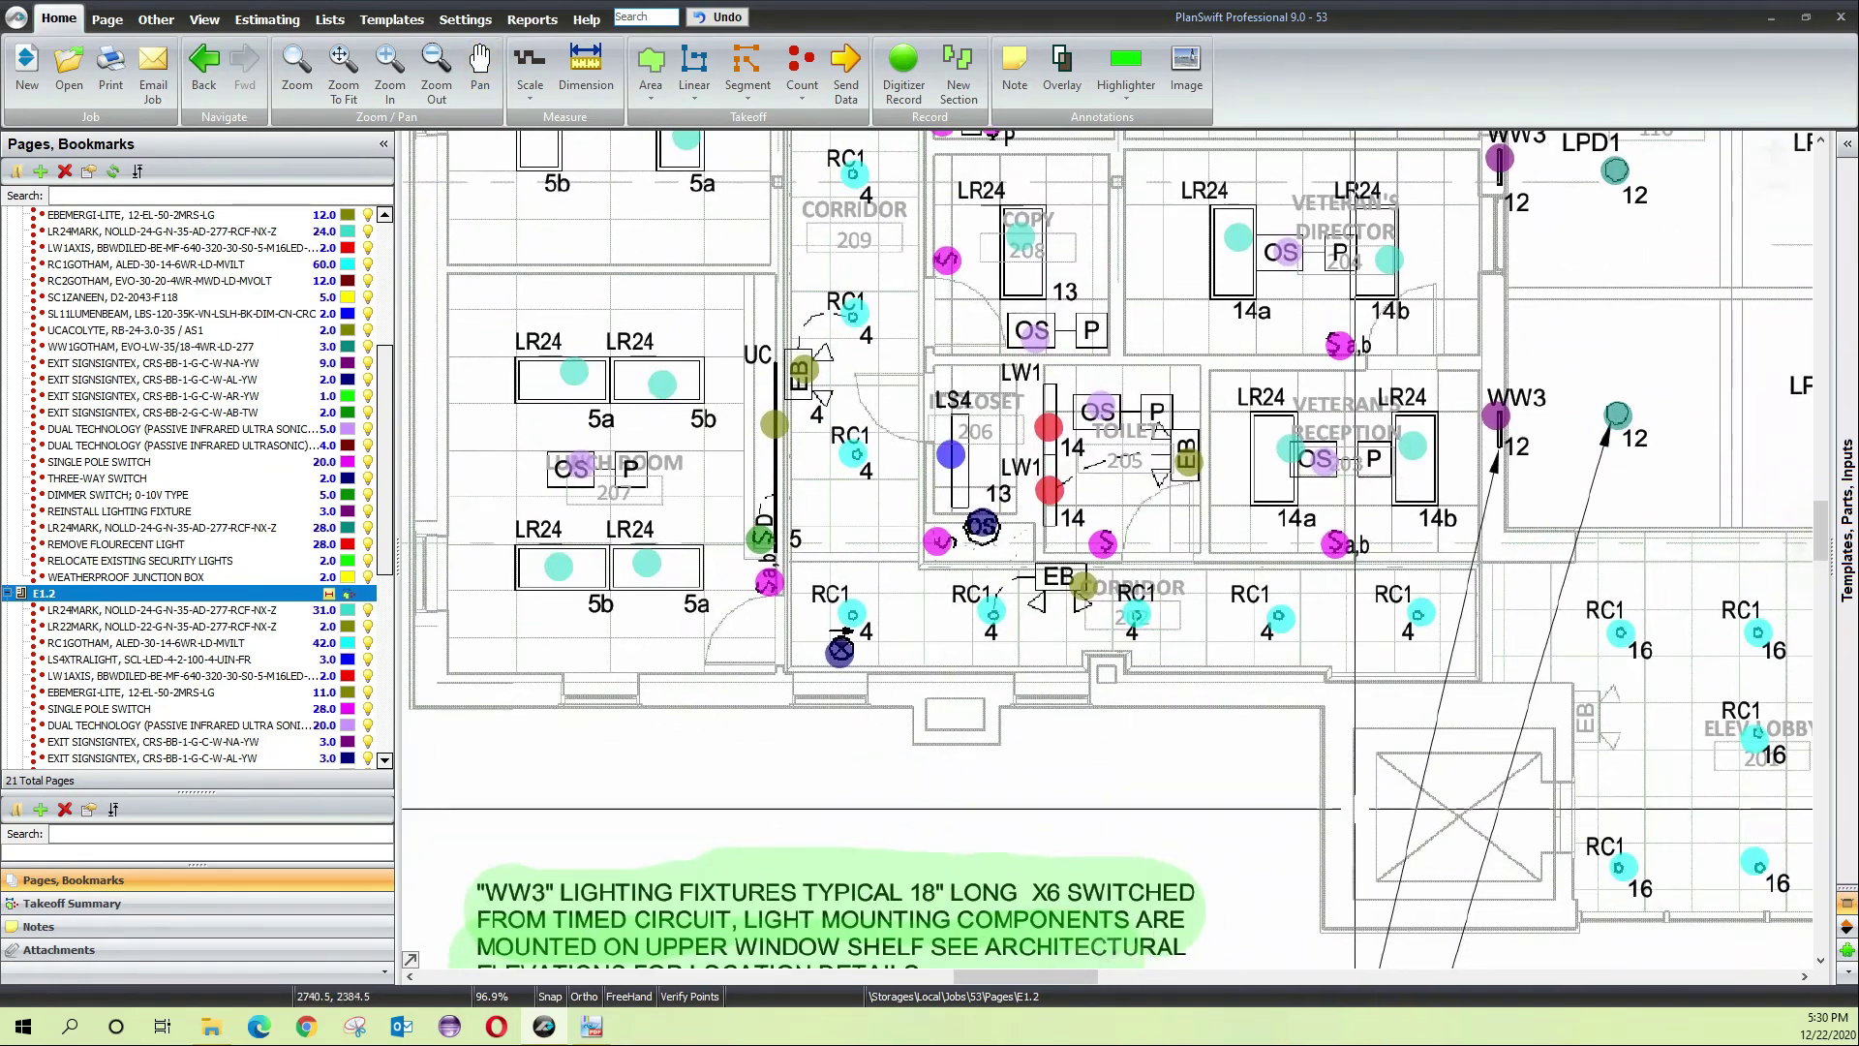
{"action": "left_click_drag", "start_coordinate": [1355, 809], "coordinate": [980, 818]}
{"action": "left_click_drag", "start_coordinate": [1540, 893], "coordinate": [1106, 778]}
{"action": "scroll", "coordinate": [1106, 779], "scroll_direction": "down", "scroll_amount": 2}
{"action": "left_click_drag", "start_coordinate": [1377, 488], "coordinate": [1188, 815]}
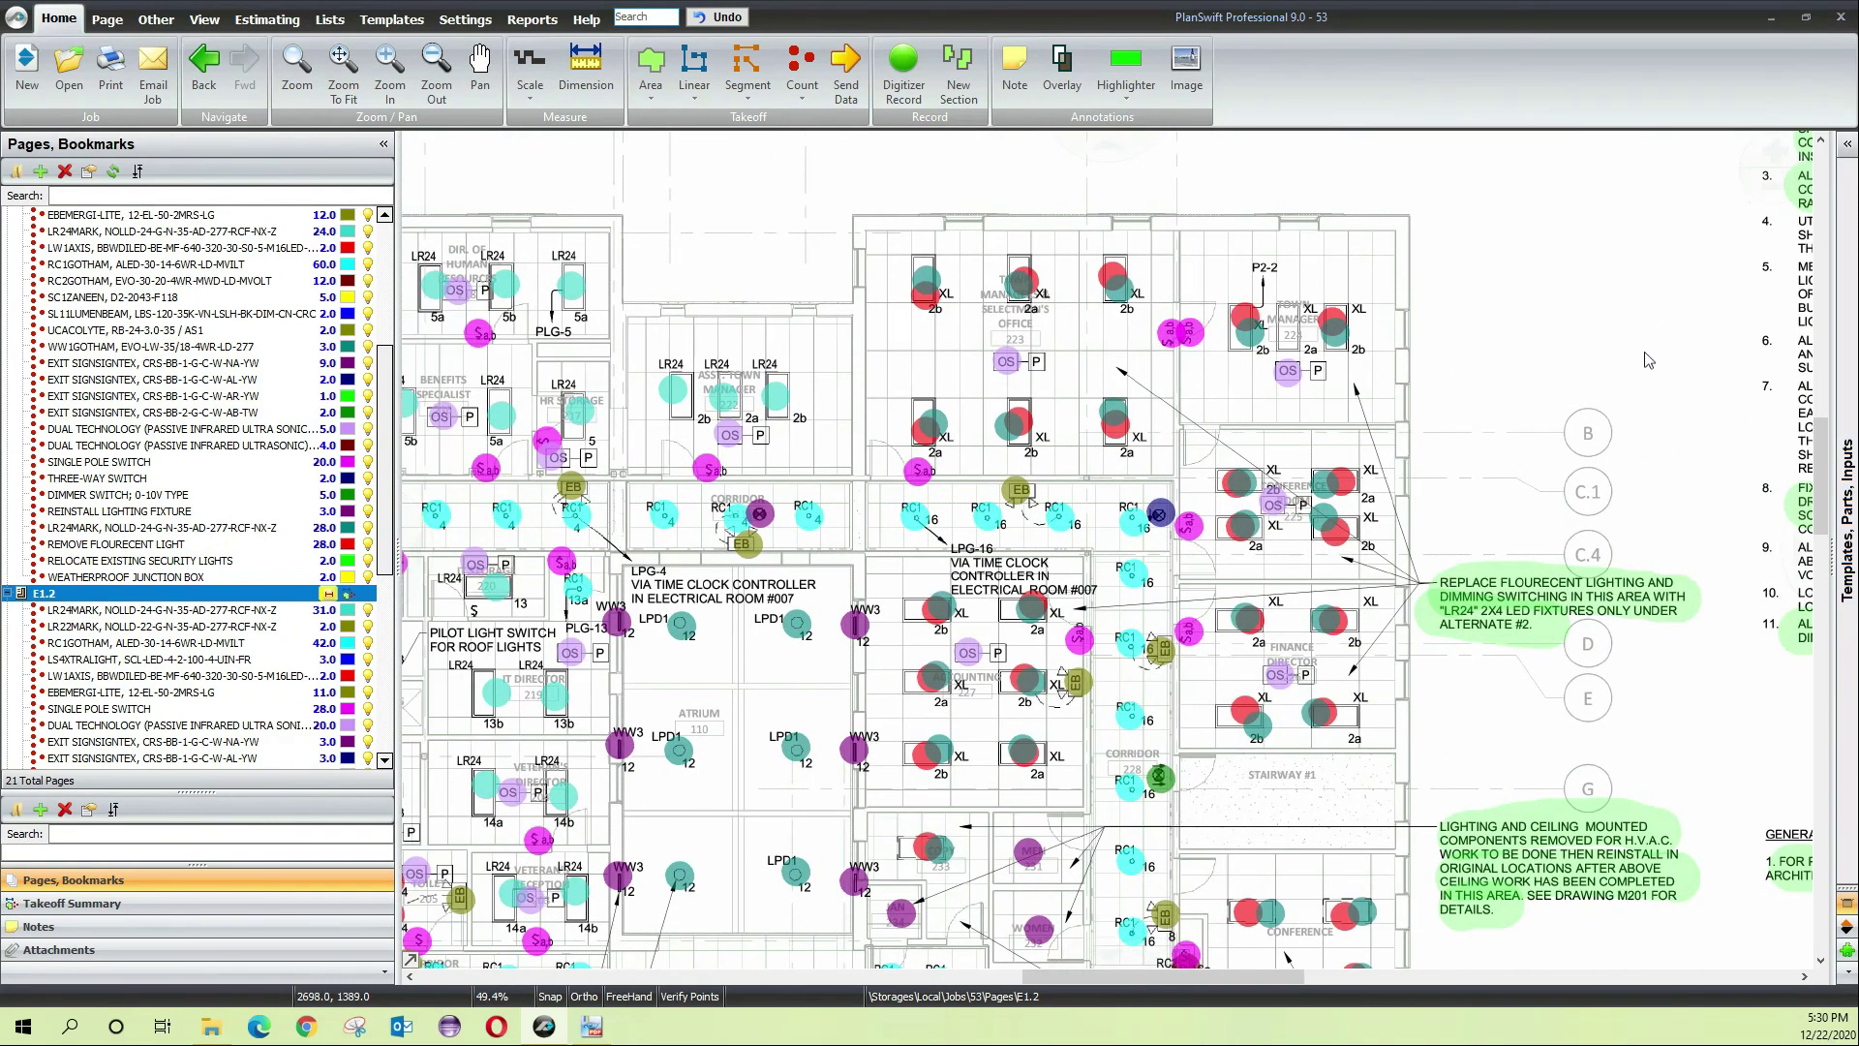
Hide the LR24MARK, LR22MARK, LS4XTRALIGHT and LW1AXIS counts on page E1.2 and show them again
{"action": "scroll", "coordinate": [197, 634], "scroll_direction": "down", "scroll_amount": 2}
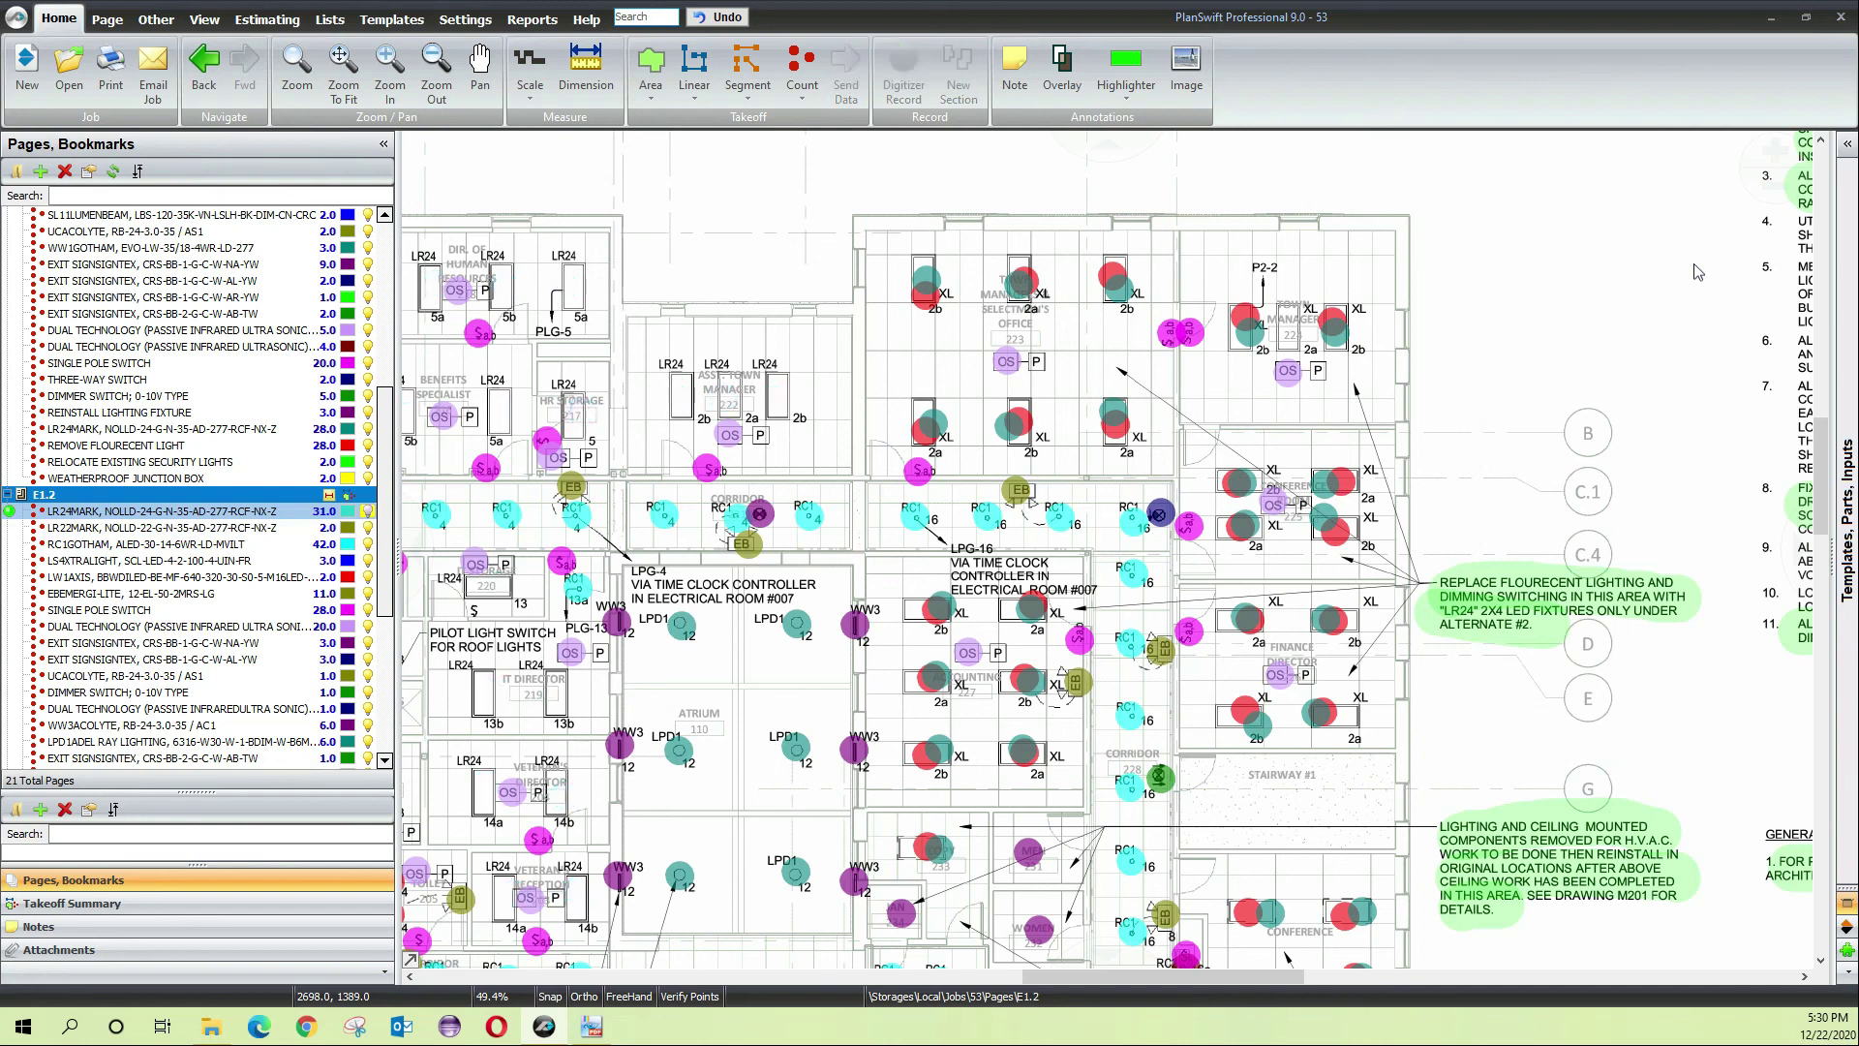
{"action": "left_click_drag", "start_coordinate": [660, 593], "coordinate": [1173, 739]}
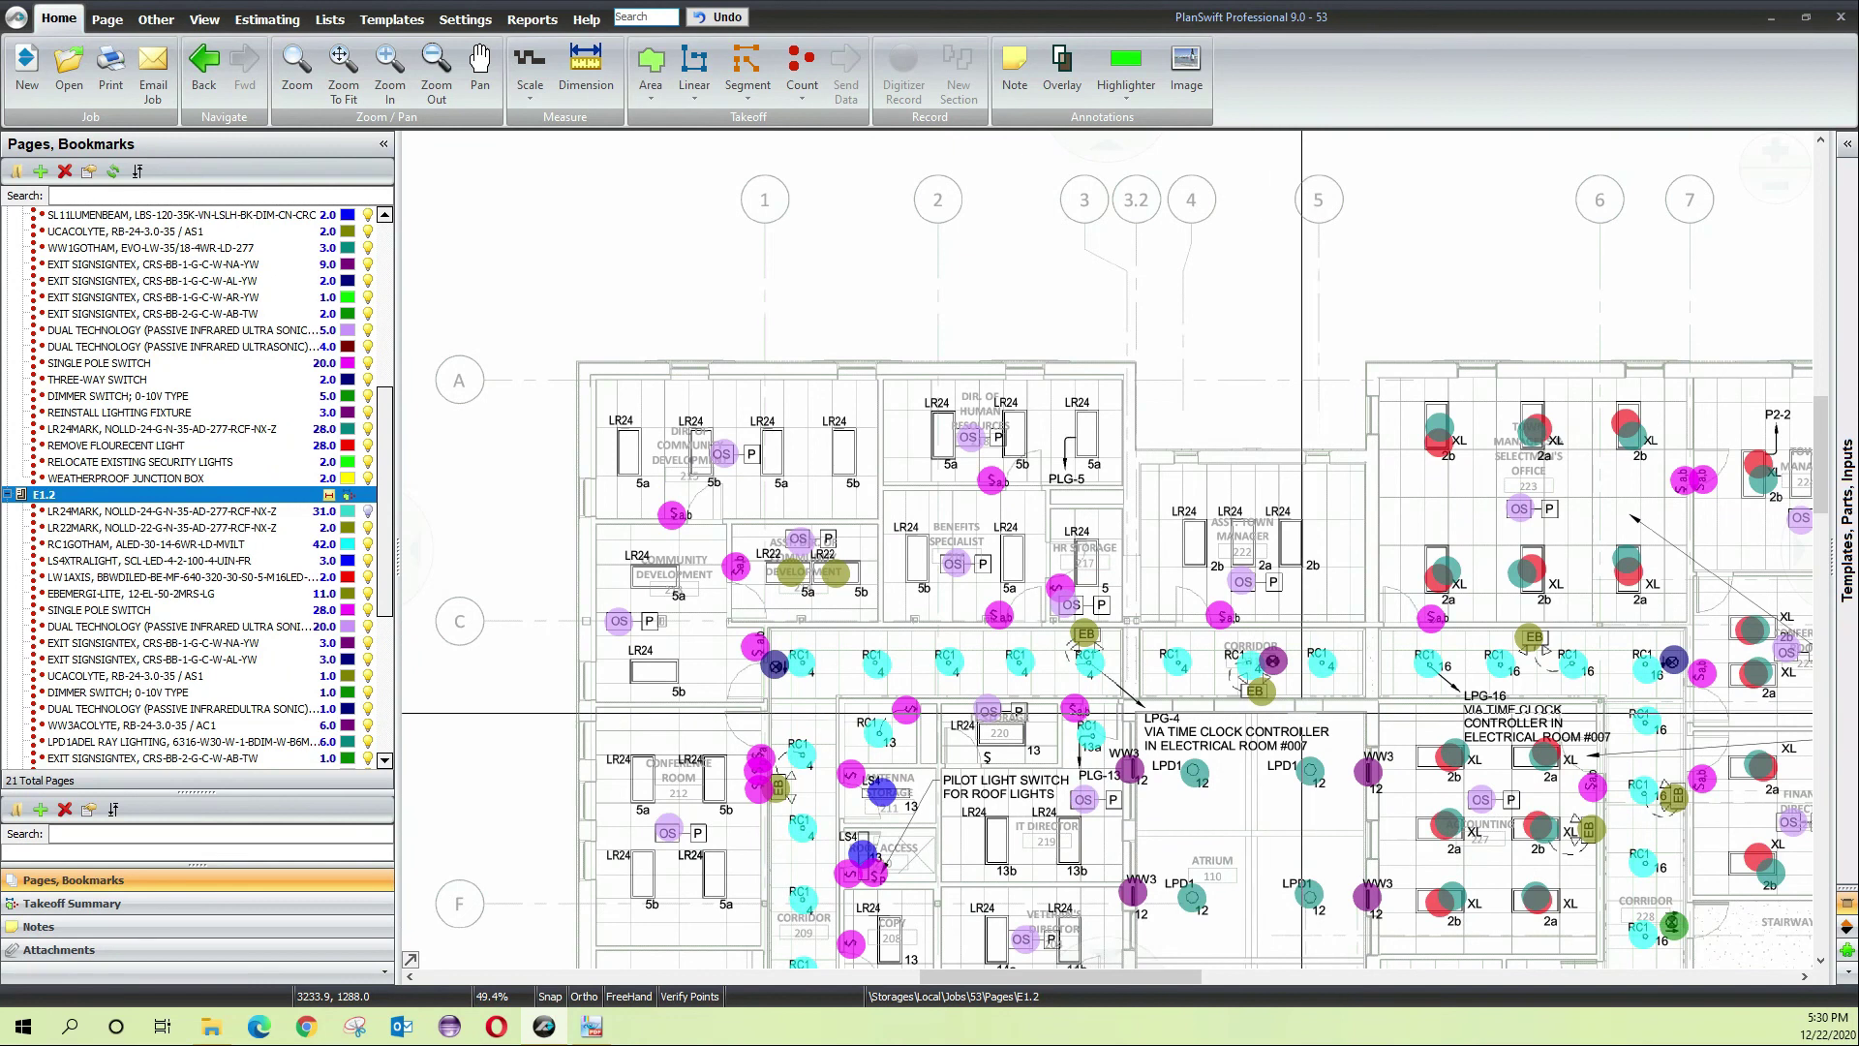
{"action": "key", "text": "Down"}
{"action": "key", "text": "Down"}
{"action": "key", "text": "Down"}
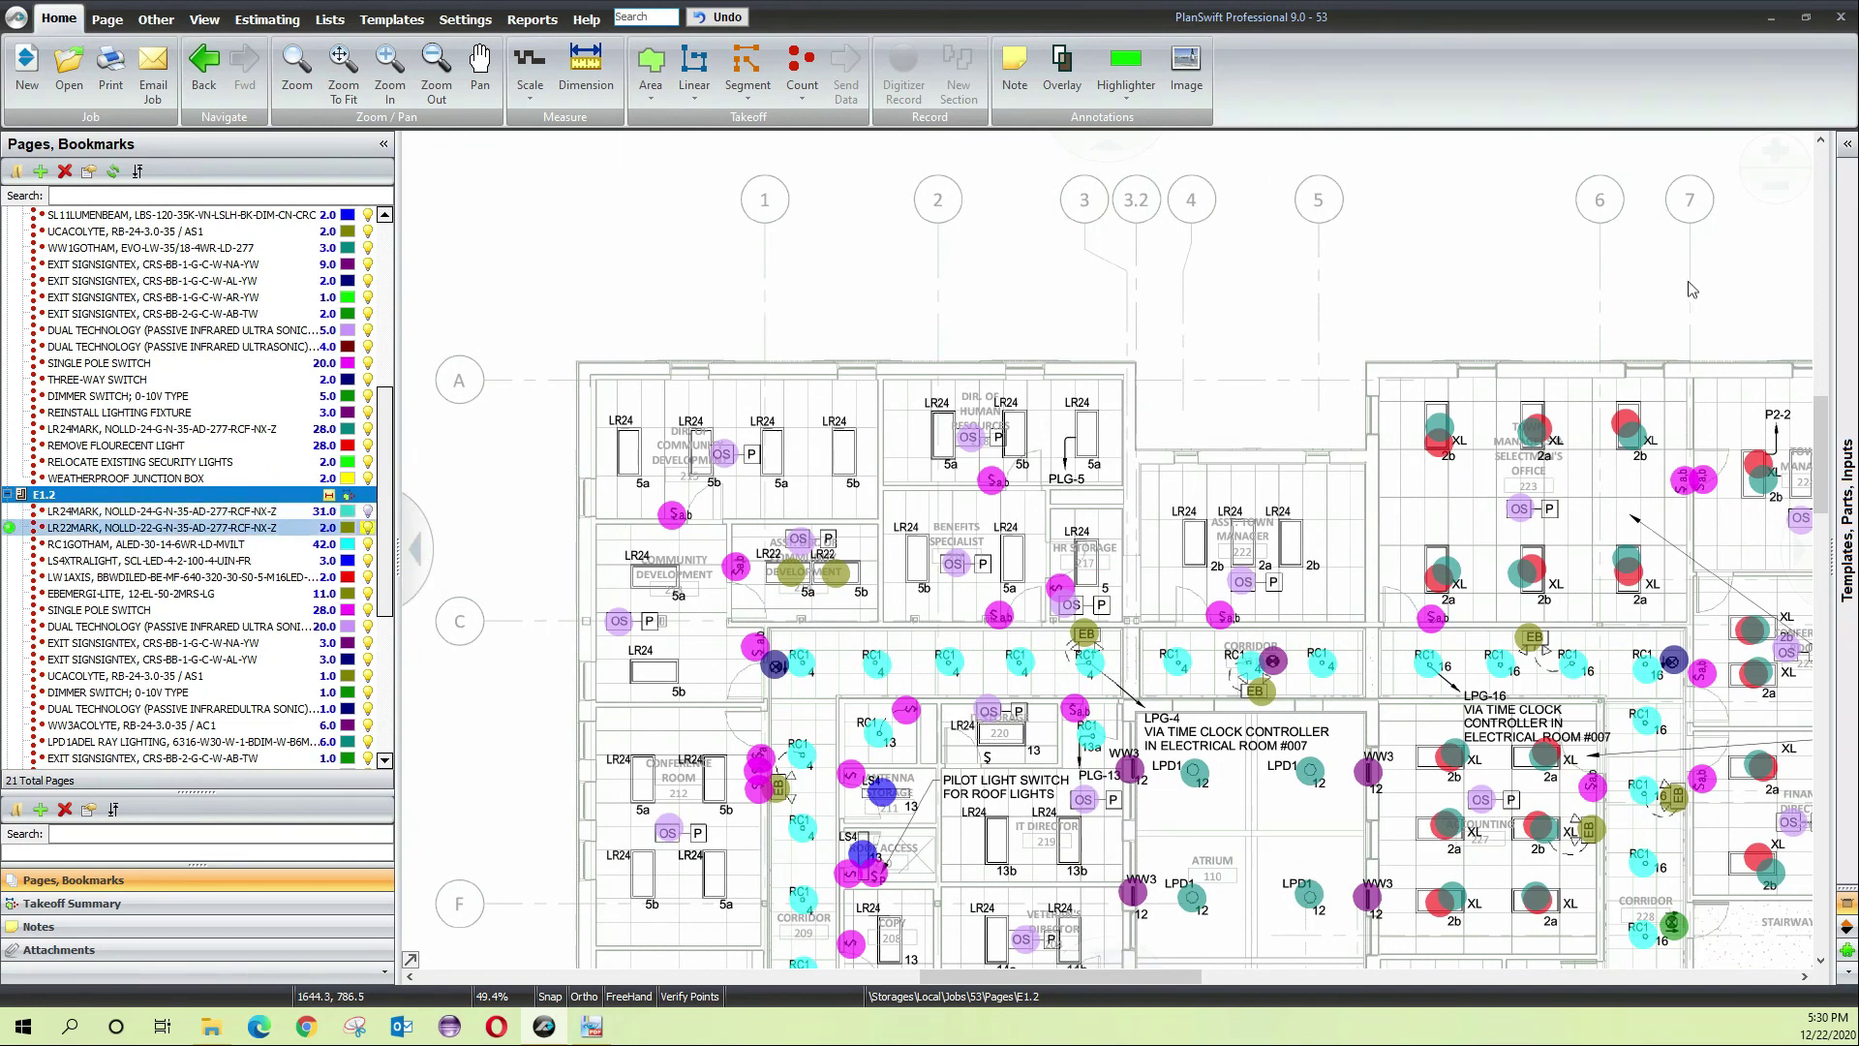
{"action": "key", "text": "Down"}
{"action": "key", "text": "Down"}
{"action": "key", "text": "Down"}
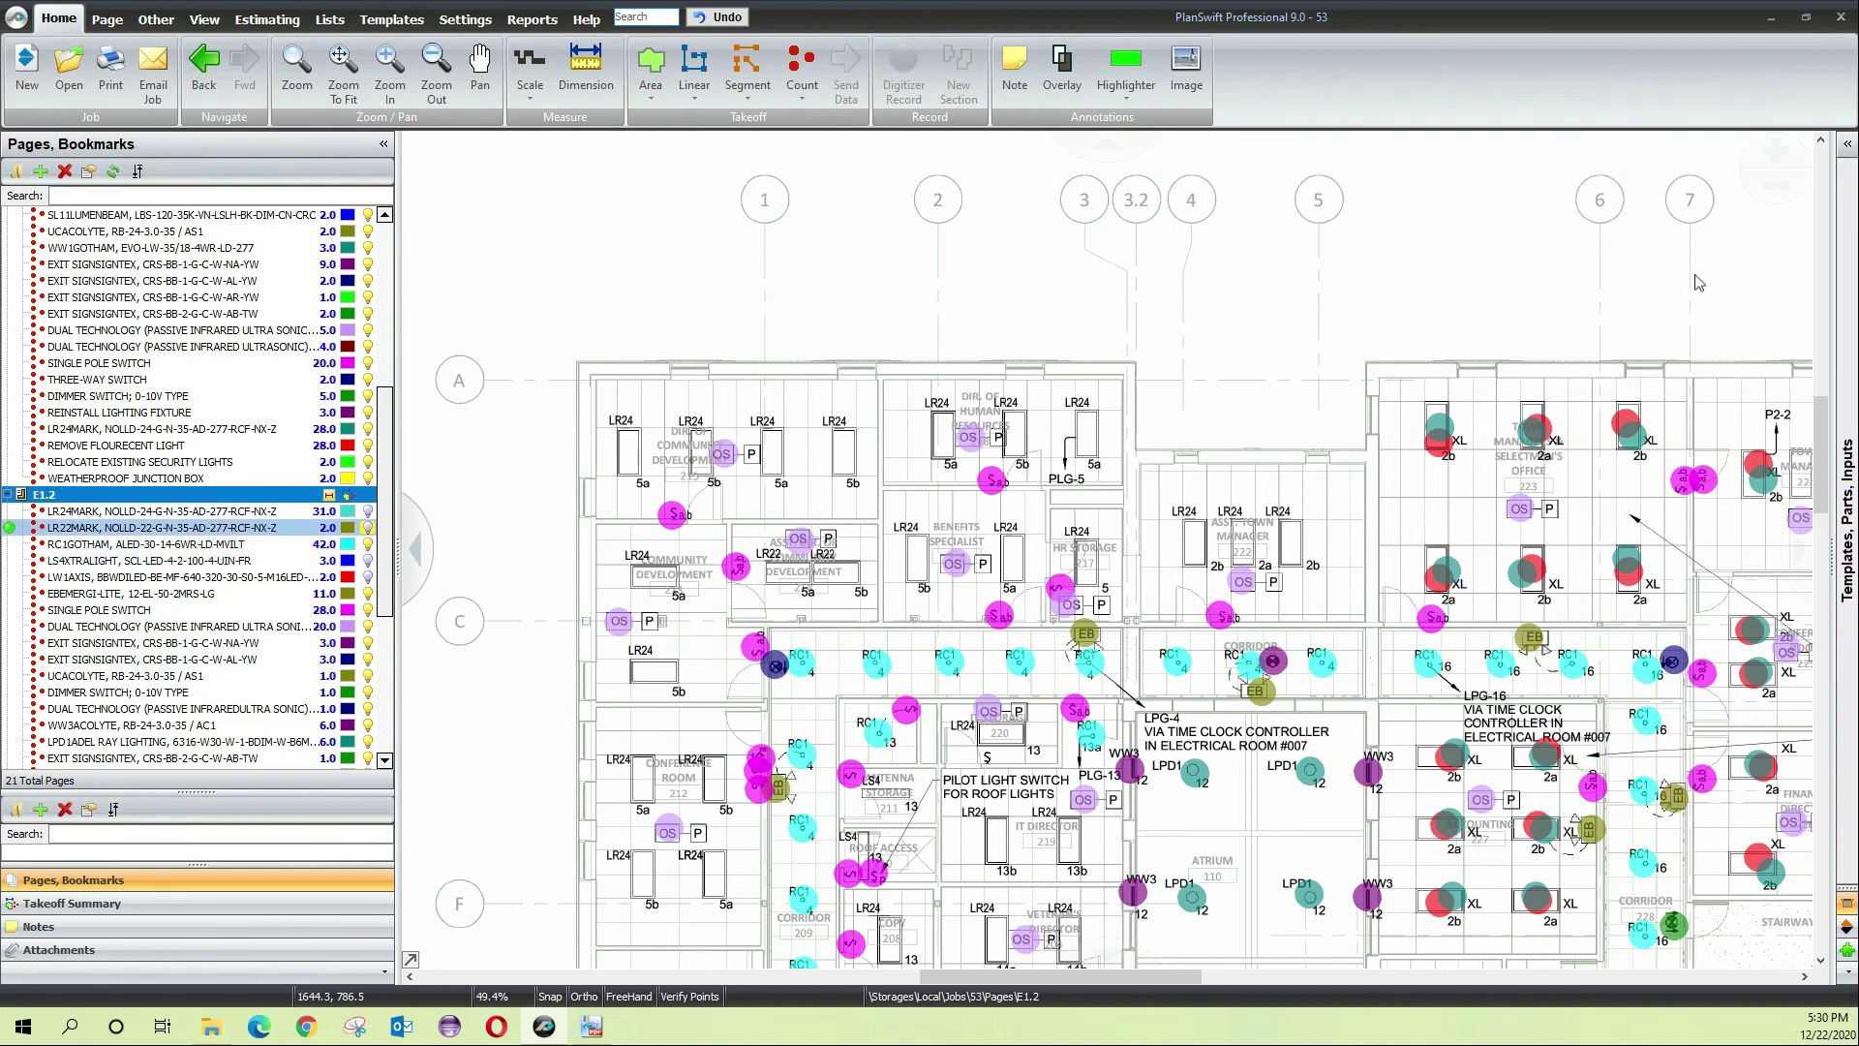
{"action": "left_click", "coordinate": [368, 527]}
{"action": "left_click", "coordinate": [368, 511]}
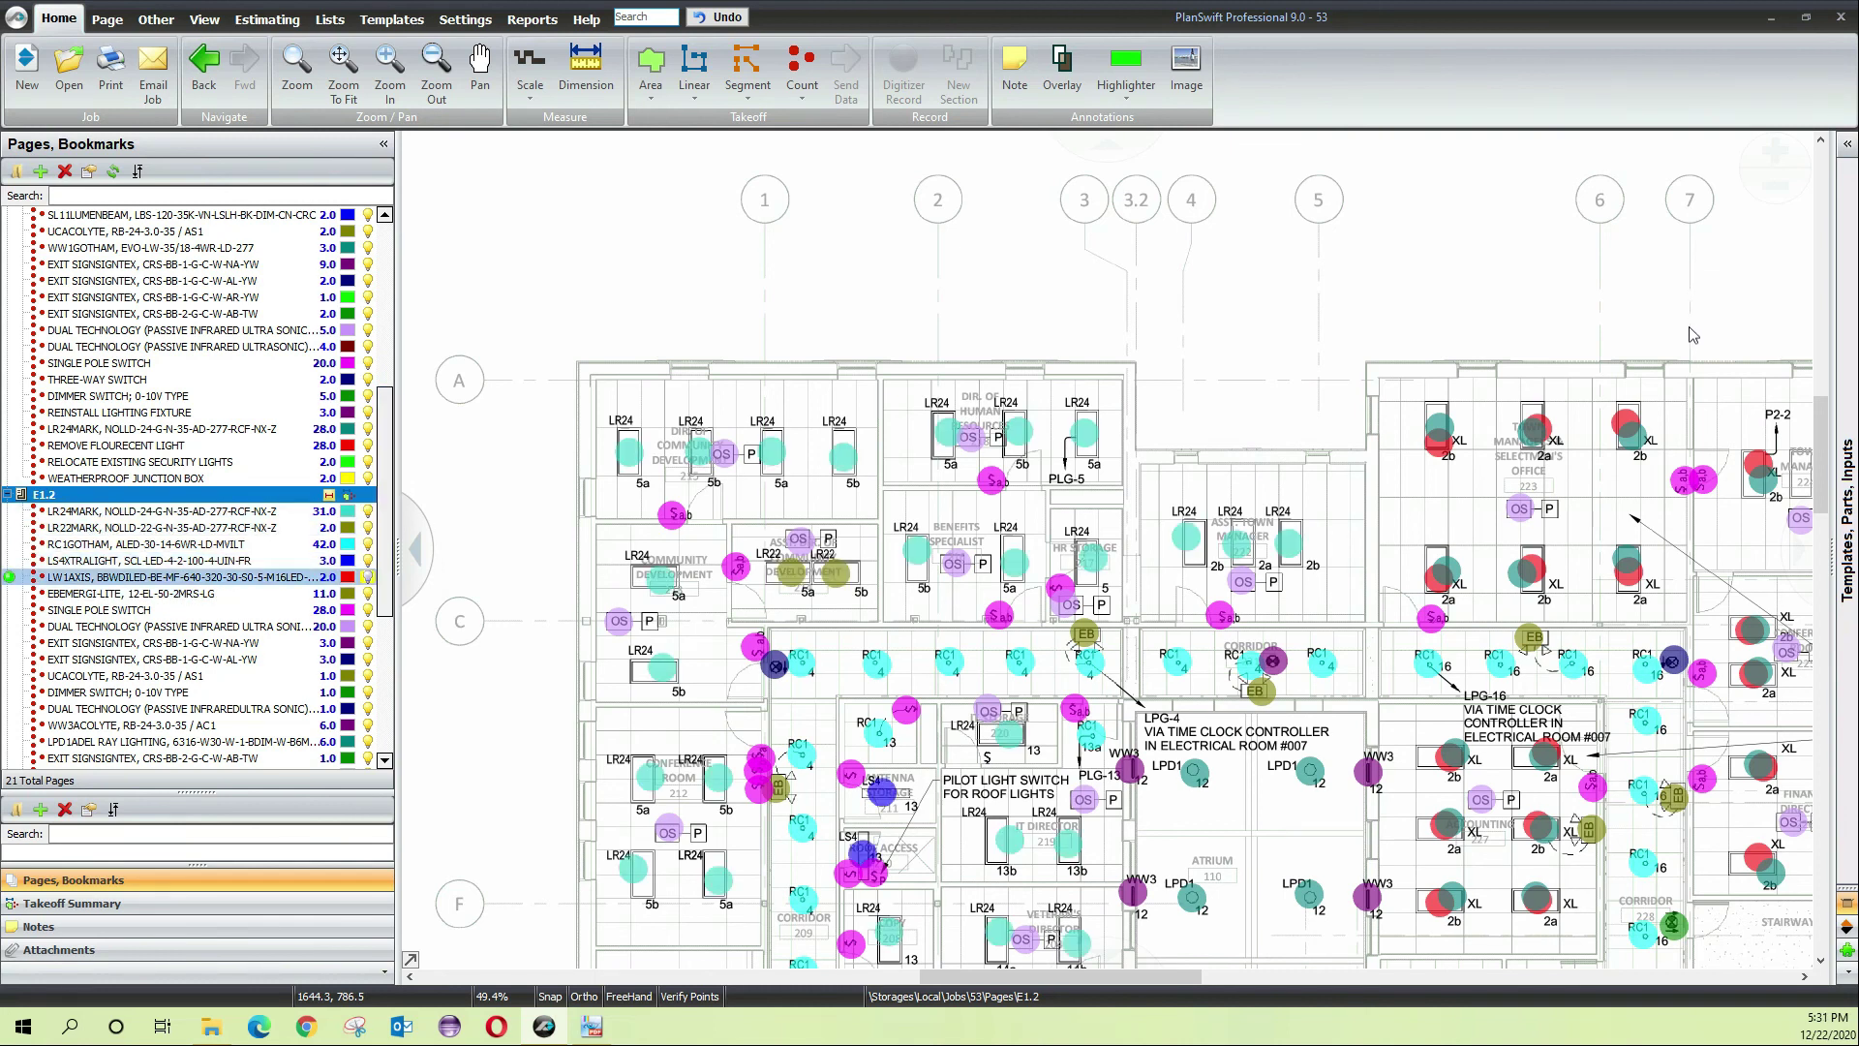
Examine the meeting room and conference room counts on page E1.2 beside the Alternate #2 replacement note
{"action": "left_click_drag", "start_coordinate": [1052, 916], "coordinate": [1008, 581]}
{"action": "left_click_drag", "start_coordinate": [1200, 766], "coordinate": [1107, 477]}
{"action": "left_click_drag", "start_coordinate": [1608, 920], "coordinate": [864, 696]}
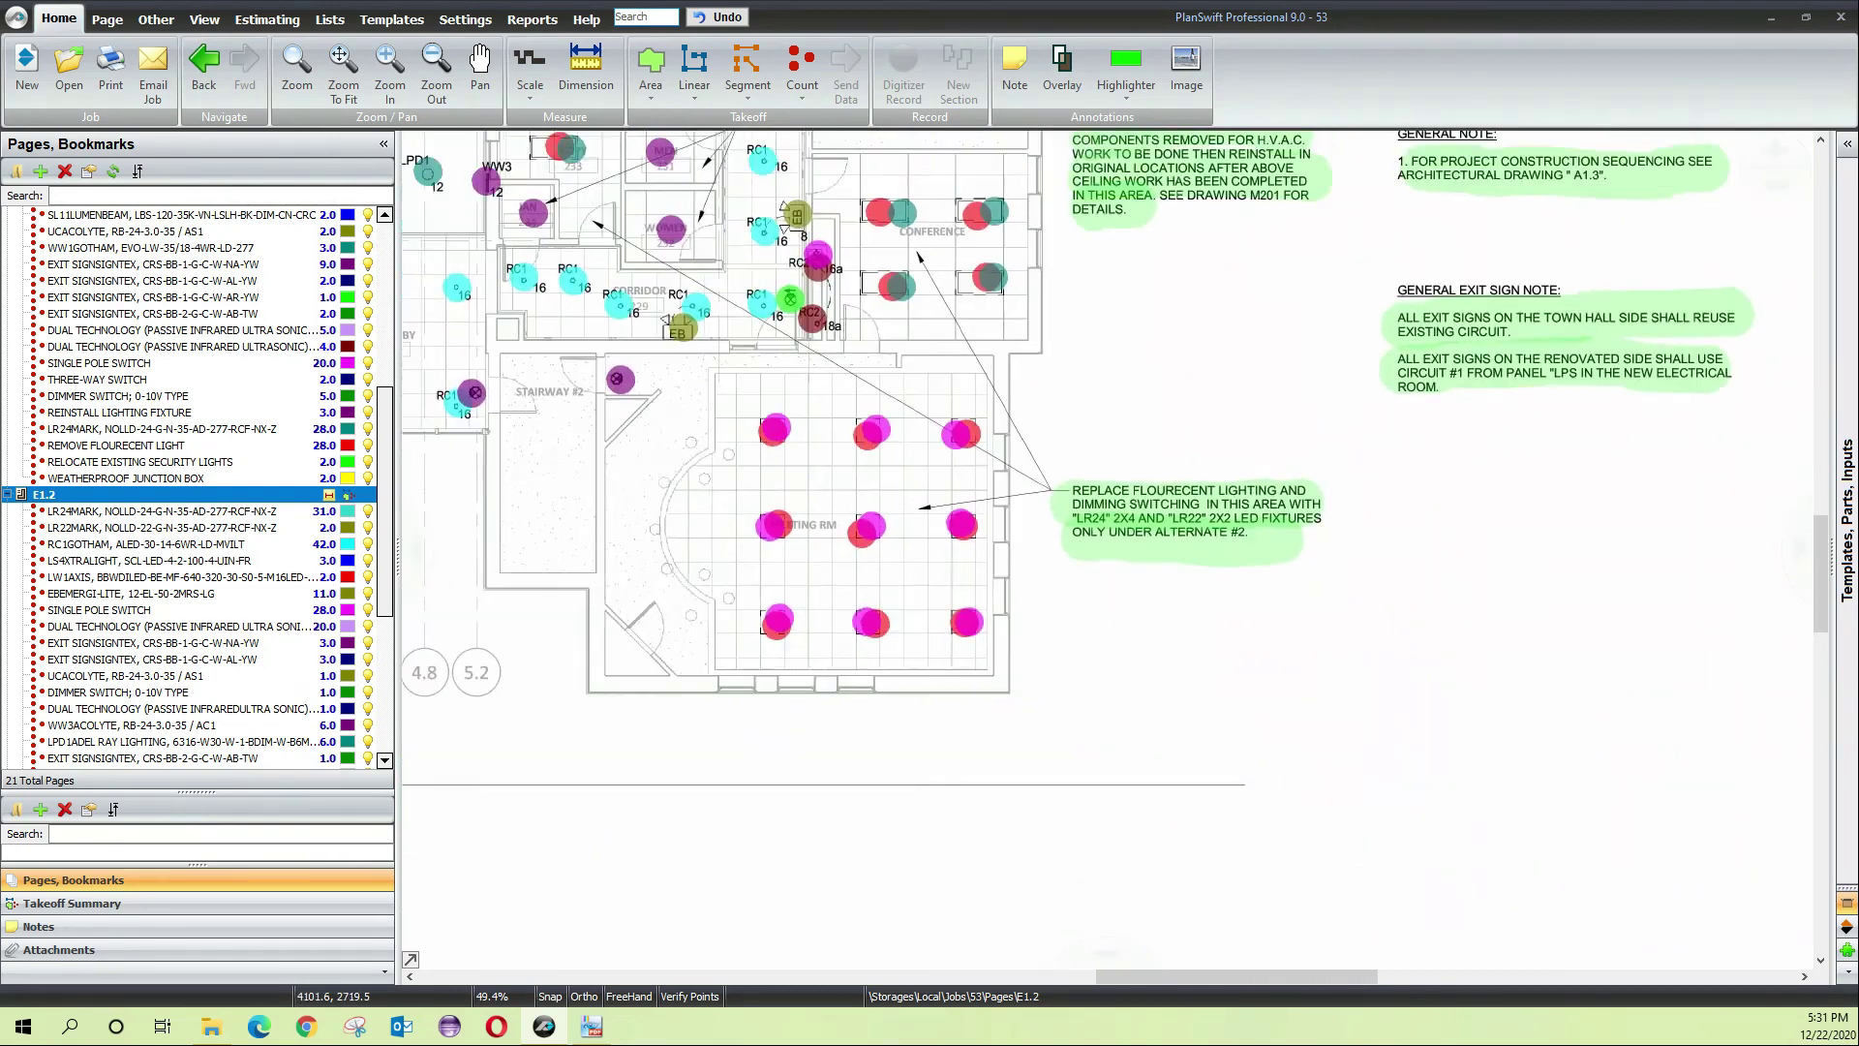
{"action": "scroll", "coordinate": [1103, 552], "scroll_direction": "down", "scroll_amount": 2}
{"action": "scroll", "coordinate": [1103, 552], "scroll_direction": "up", "scroll_amount": 1}
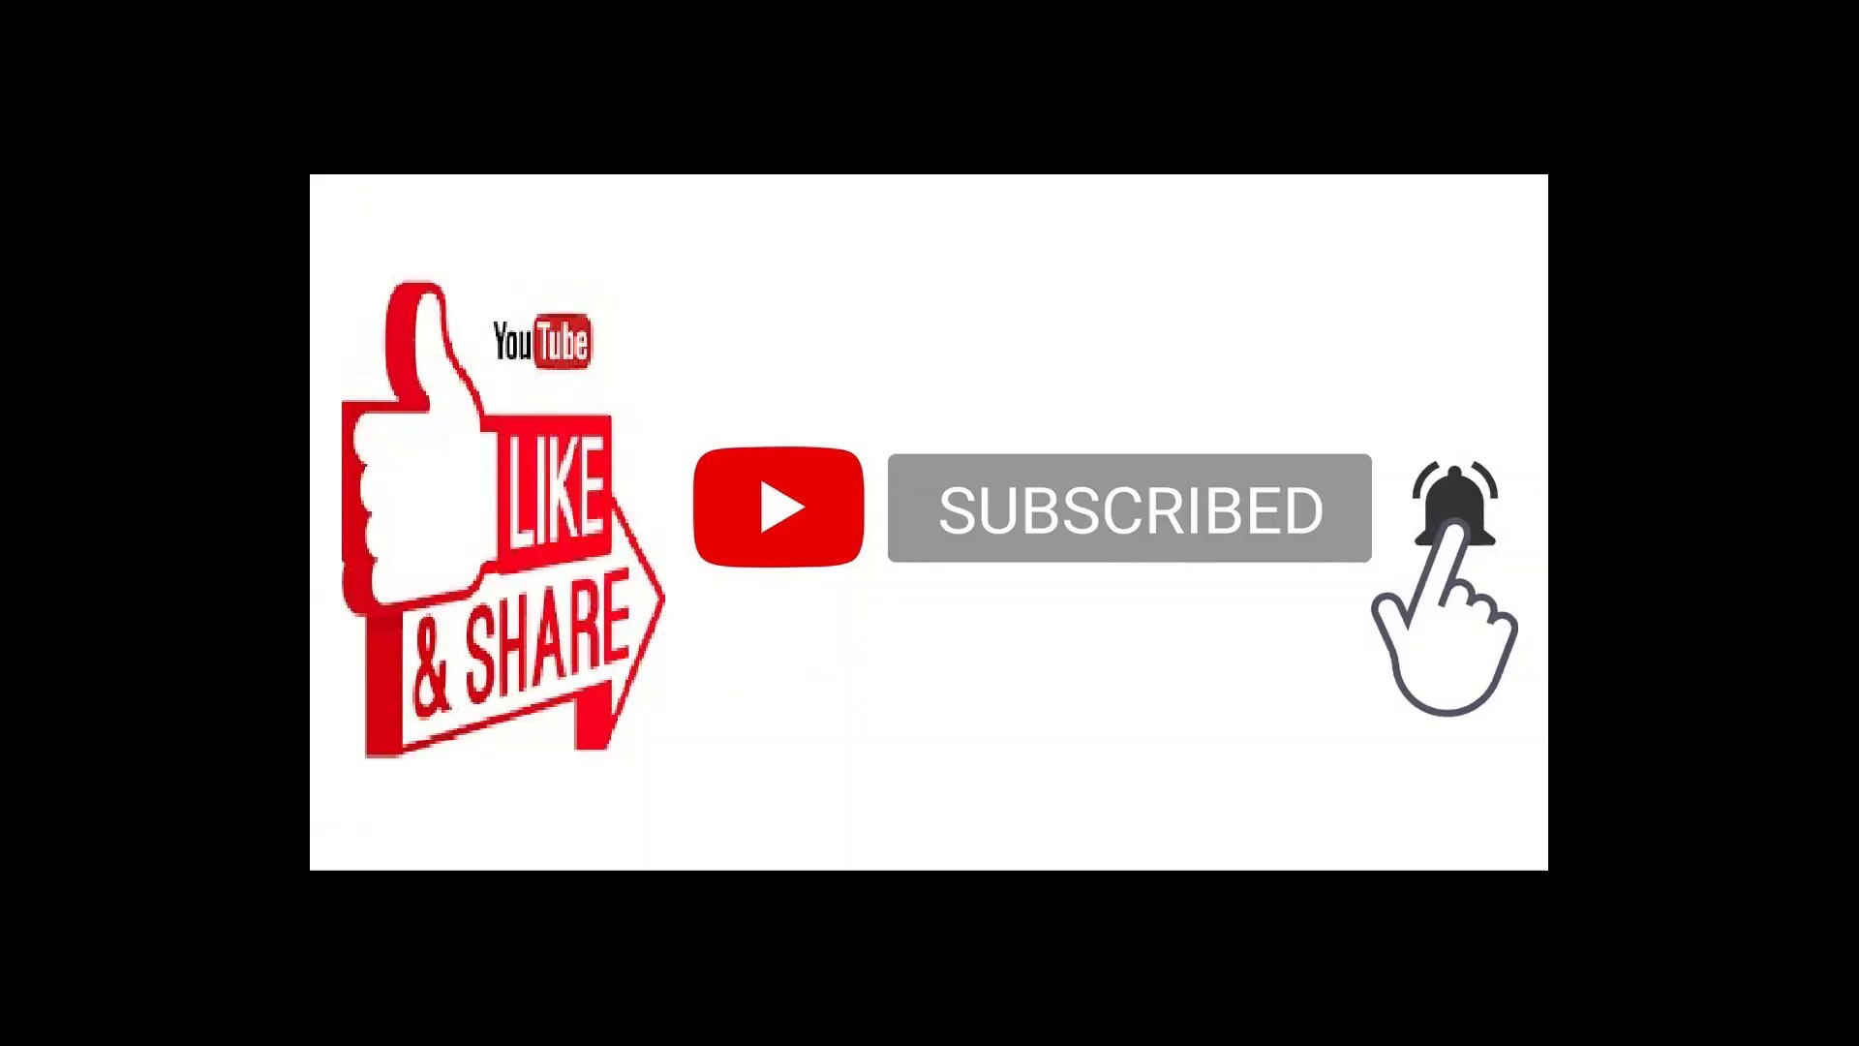